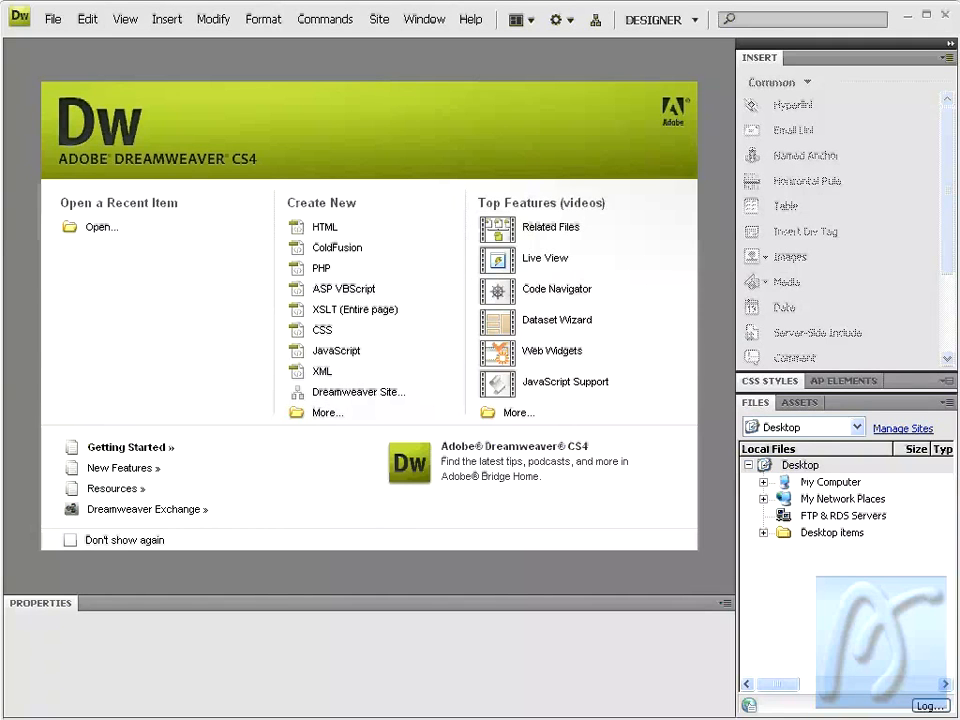
Step: Switch to Windows Explorer and browse to the C:\wamp\www folder
right_click(30, 719)
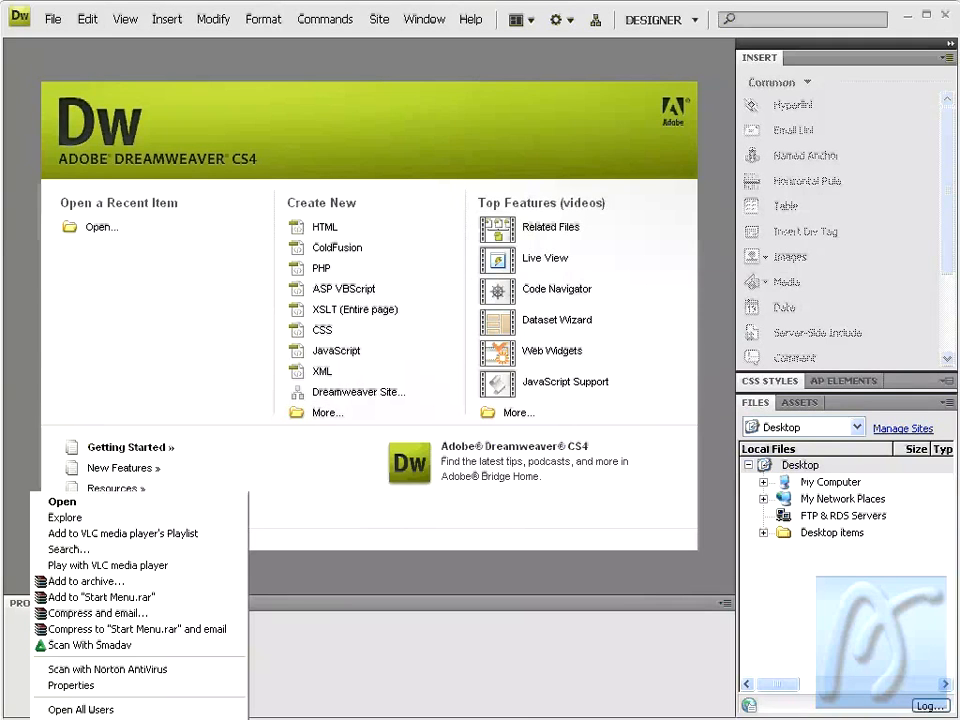
left_click(83, 518)
left_click_drag(308, 322, 307, 484)
left_click(77, 422)
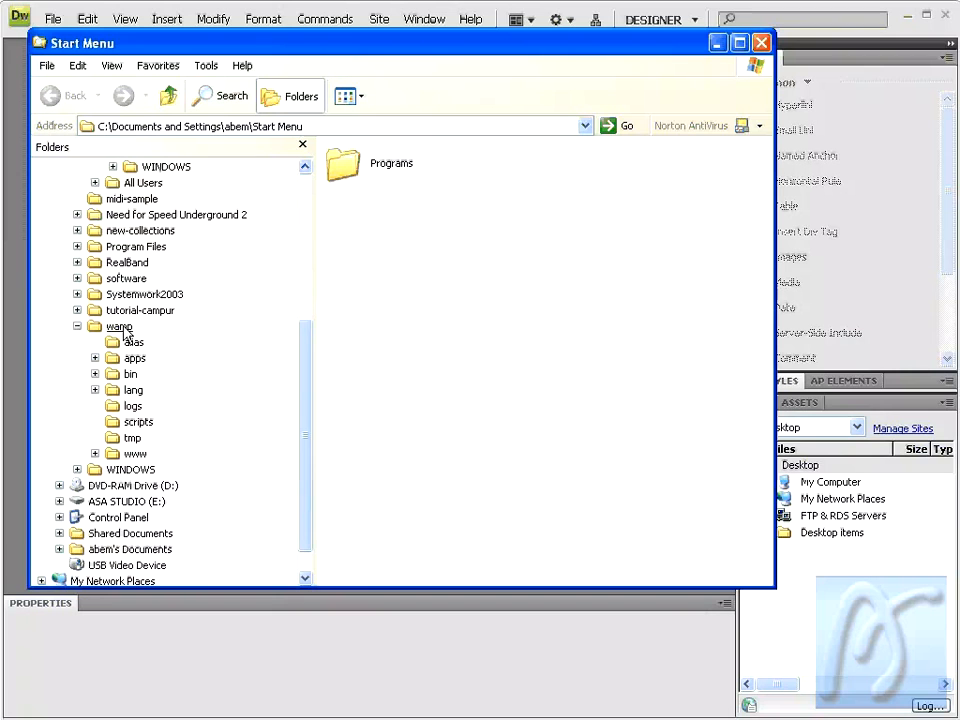
scroll(302, 403, "down", 1)
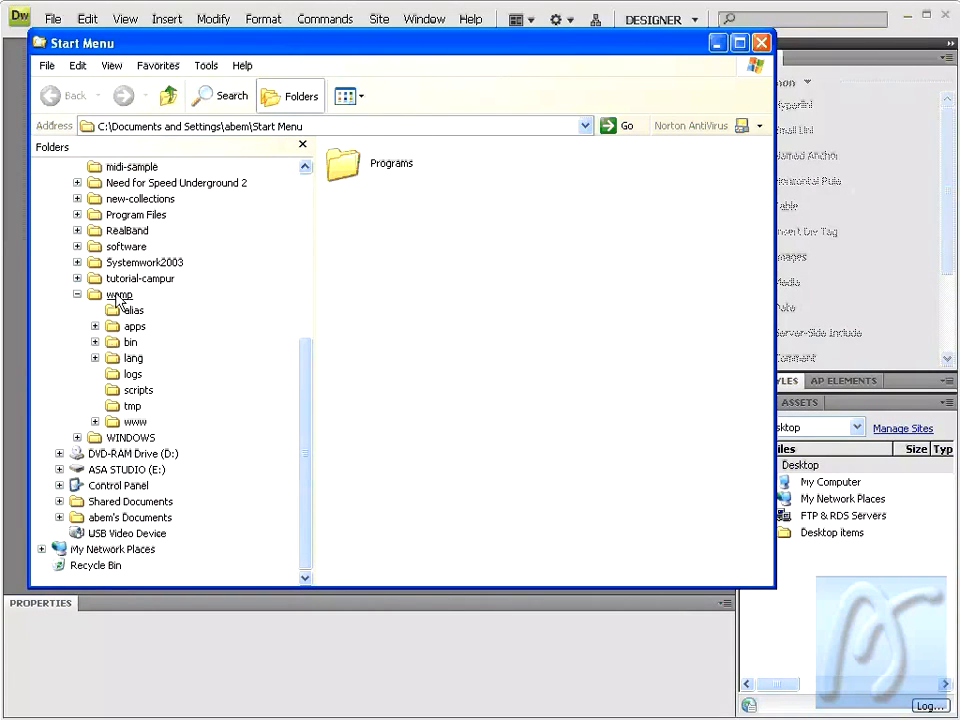
double_click(131, 424)
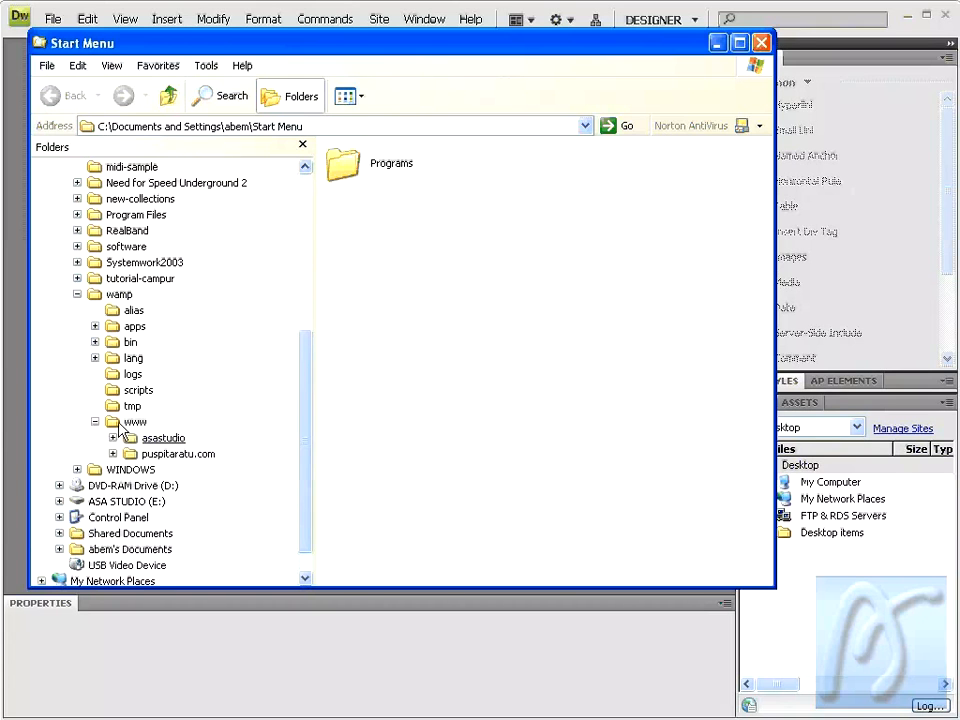
left_click(133, 424)
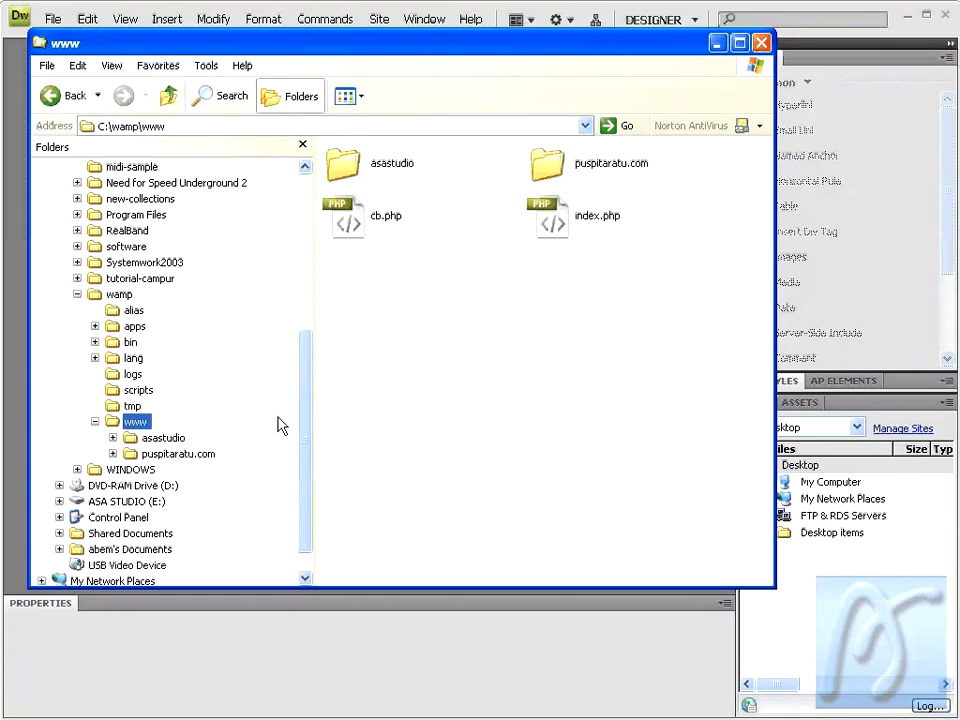
right_click(401, 289)
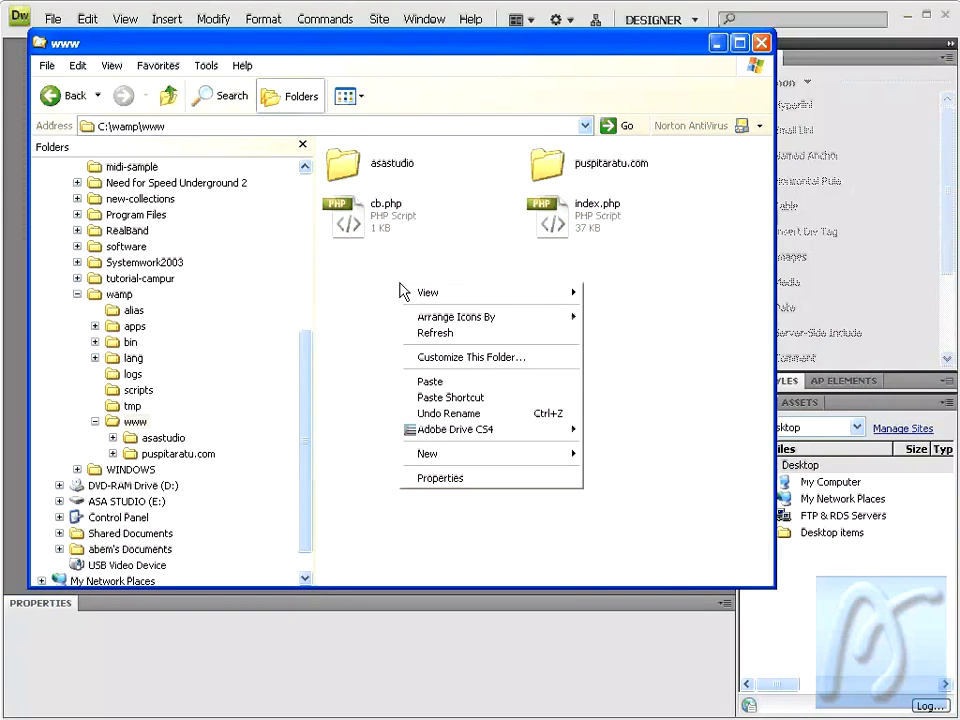
mouse_move(443, 455)
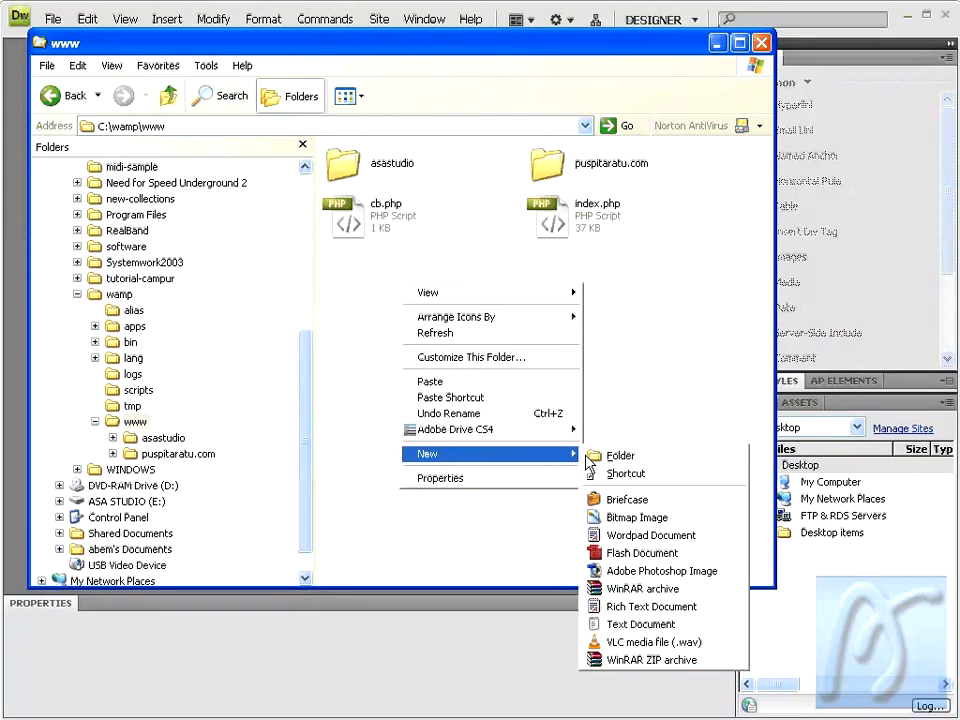
left_click(627, 460)
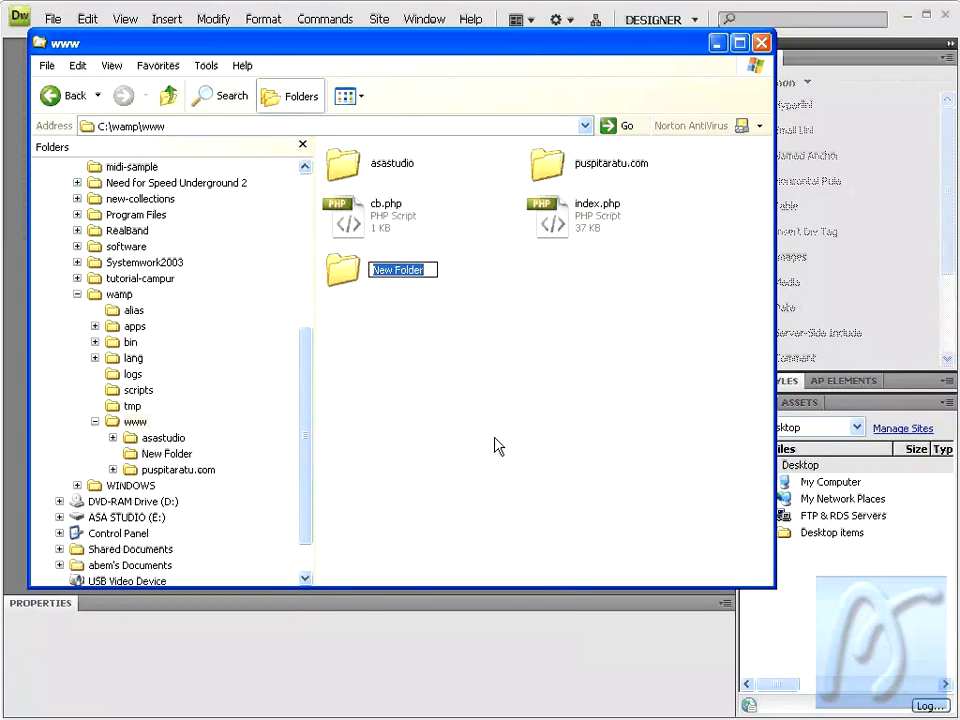
type("tutorial-web")
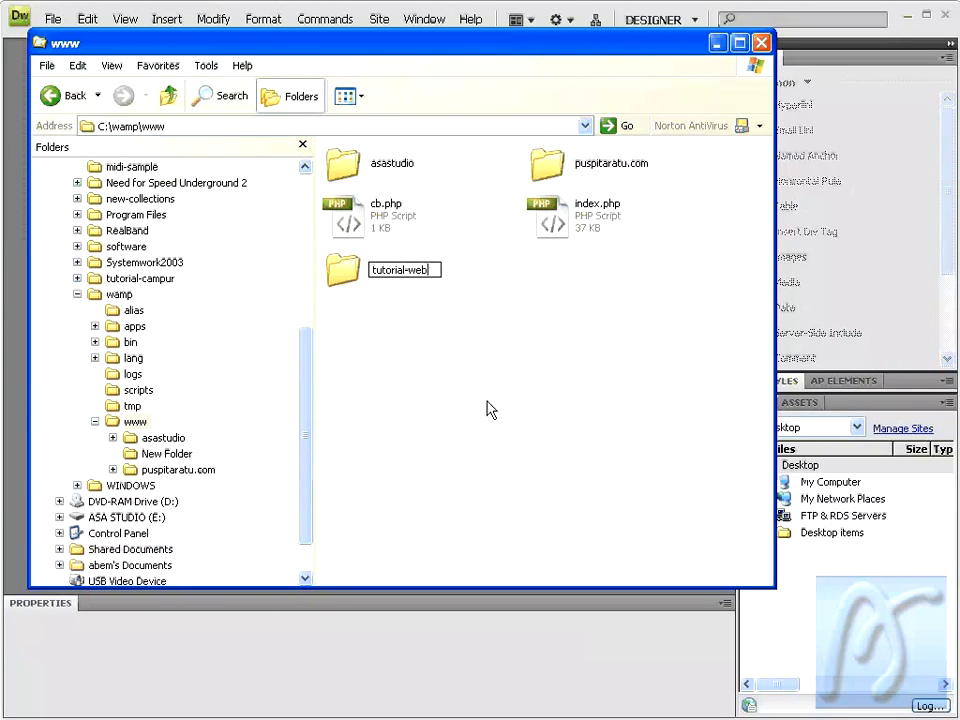
left_click(418, 295)
Step: Open the tutorial-web folder and create a subfolder named gambar in it
double_click(350, 276)
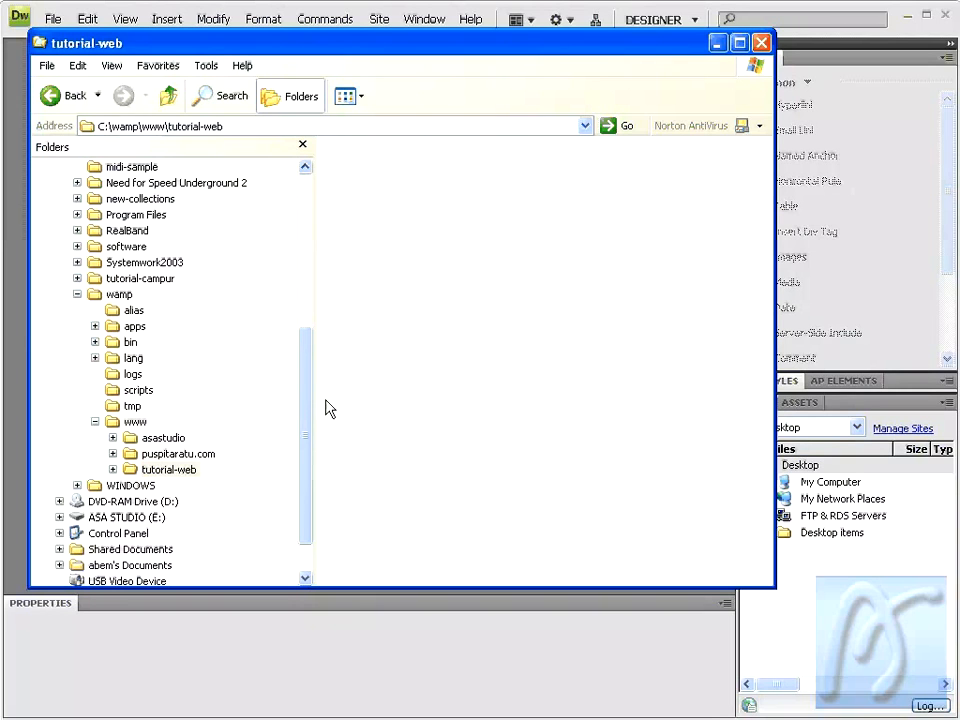
left_click(168, 470)
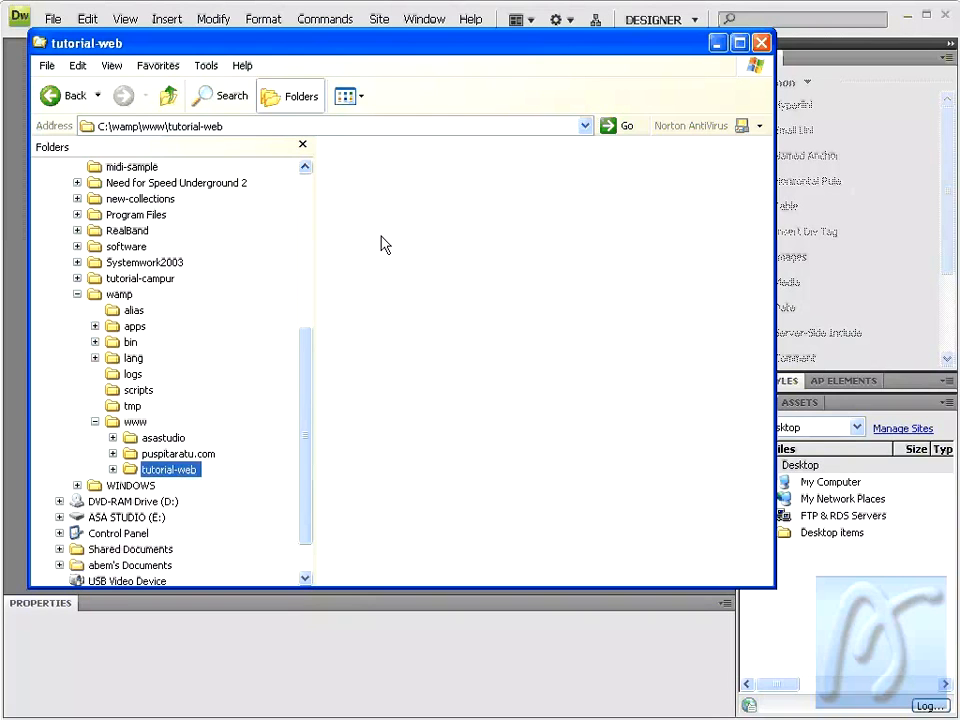
right_click(388, 239)
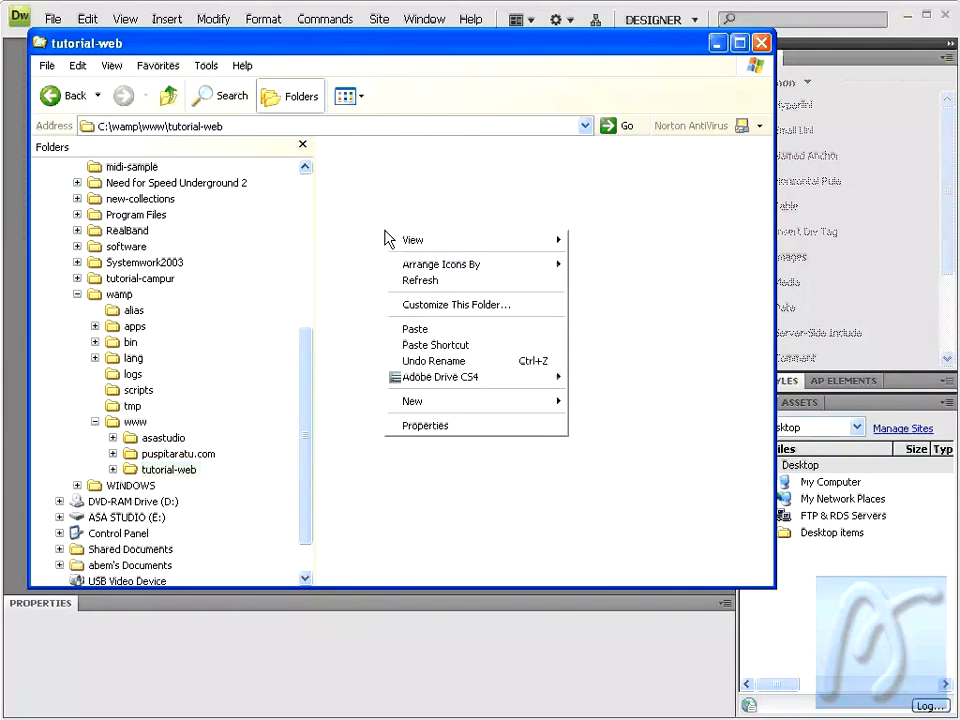
mouse_move(460, 405)
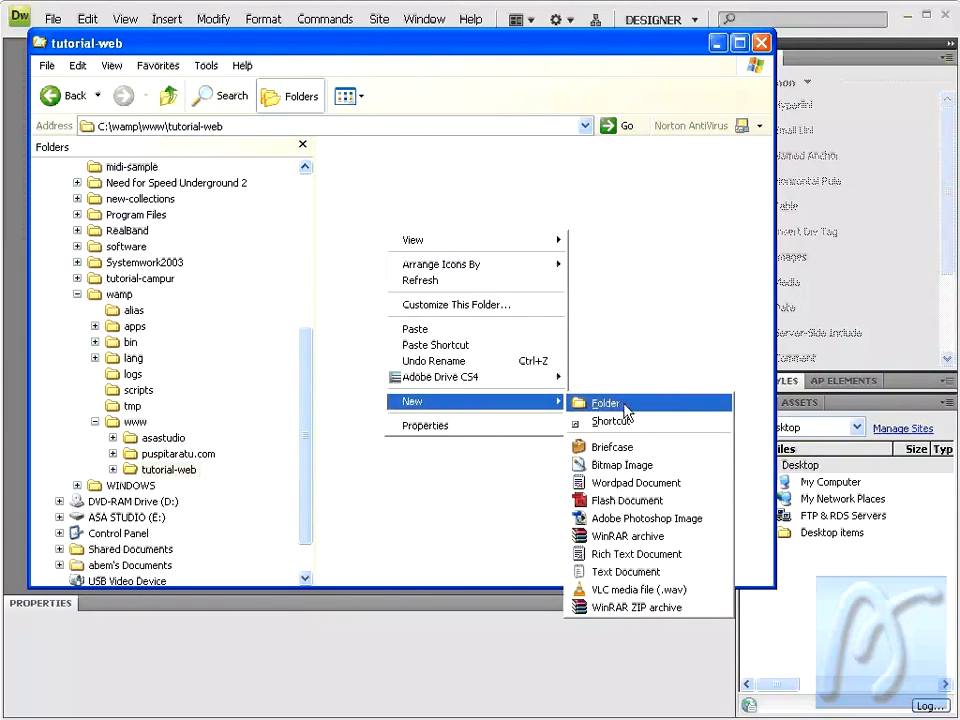
left_click(590, 404)
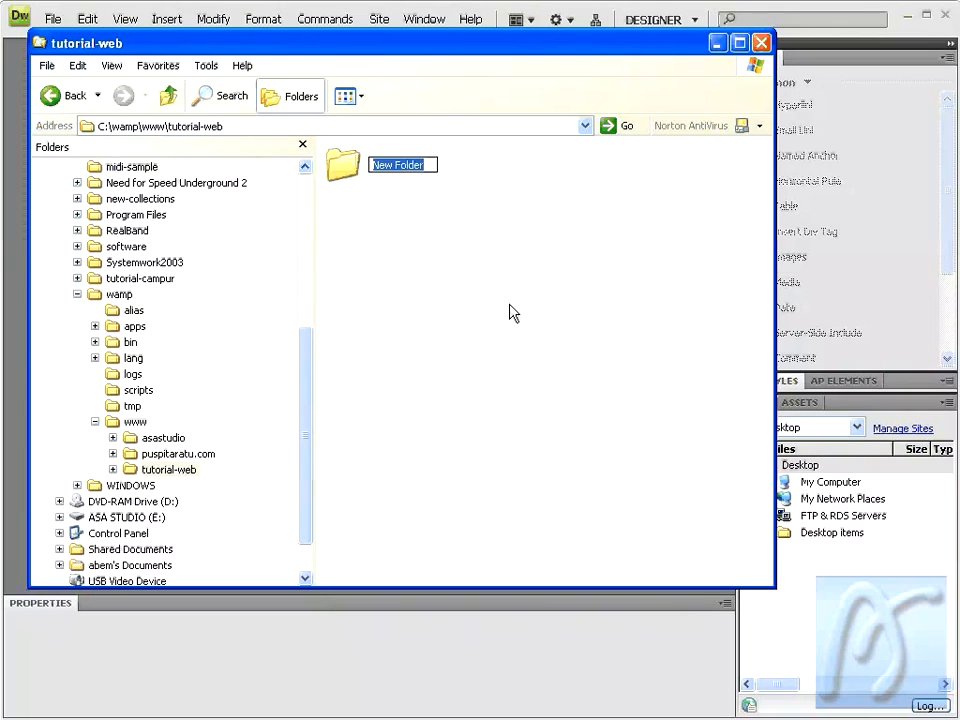
type("gambar")
key("Return")
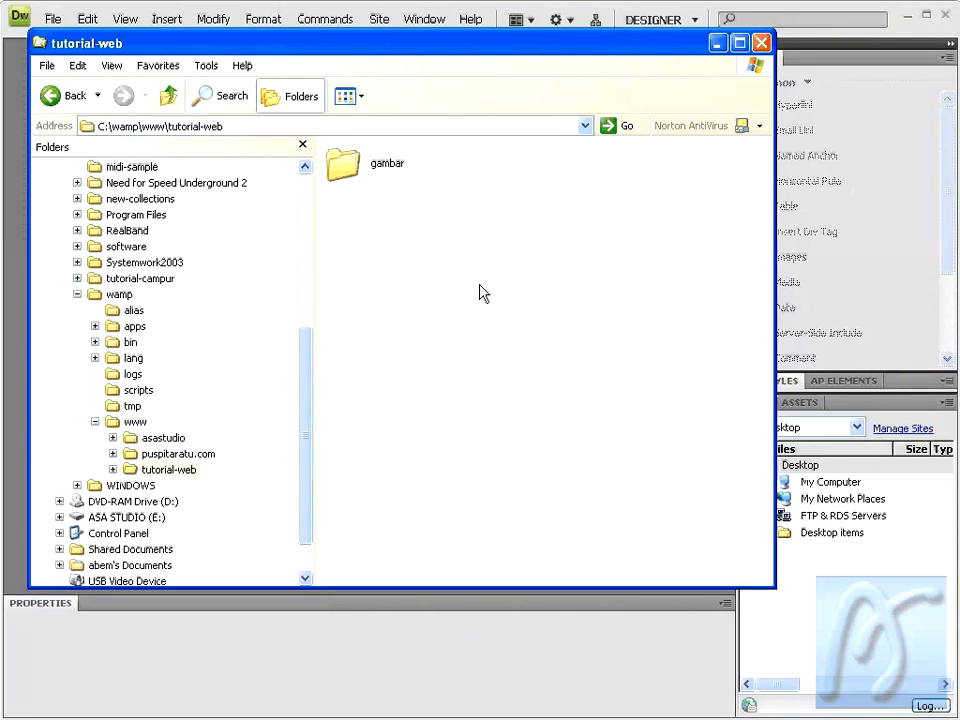
Step: Create a second subfolder named flash in the tutorial-web folder
right_click(481, 287)
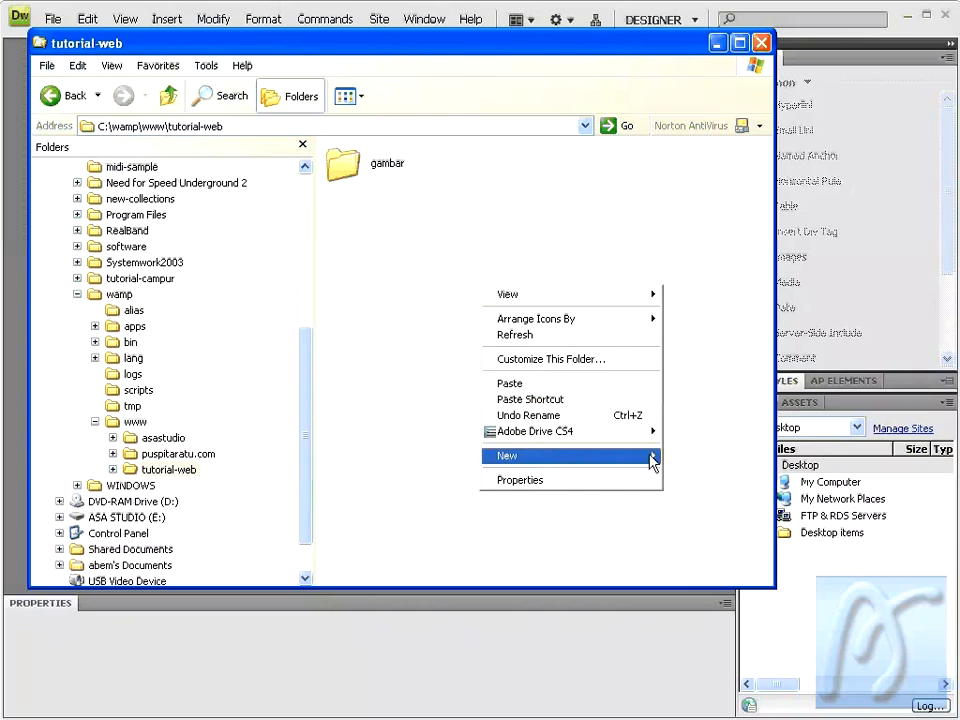
mouse_move(652, 456)
left_click(701, 458)
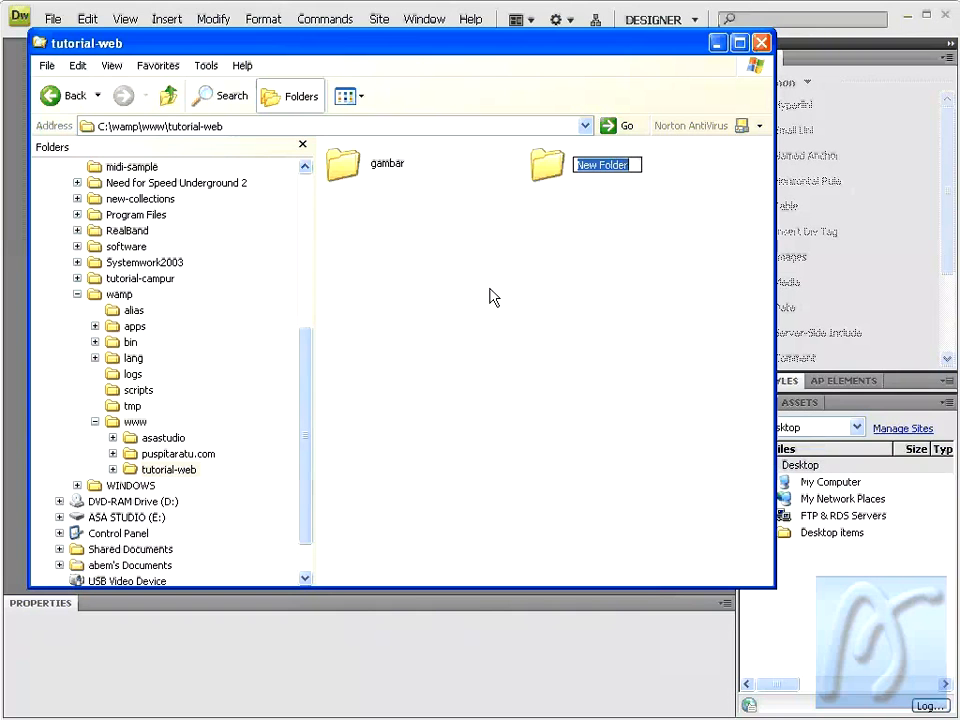
type("flash")
key("Return")
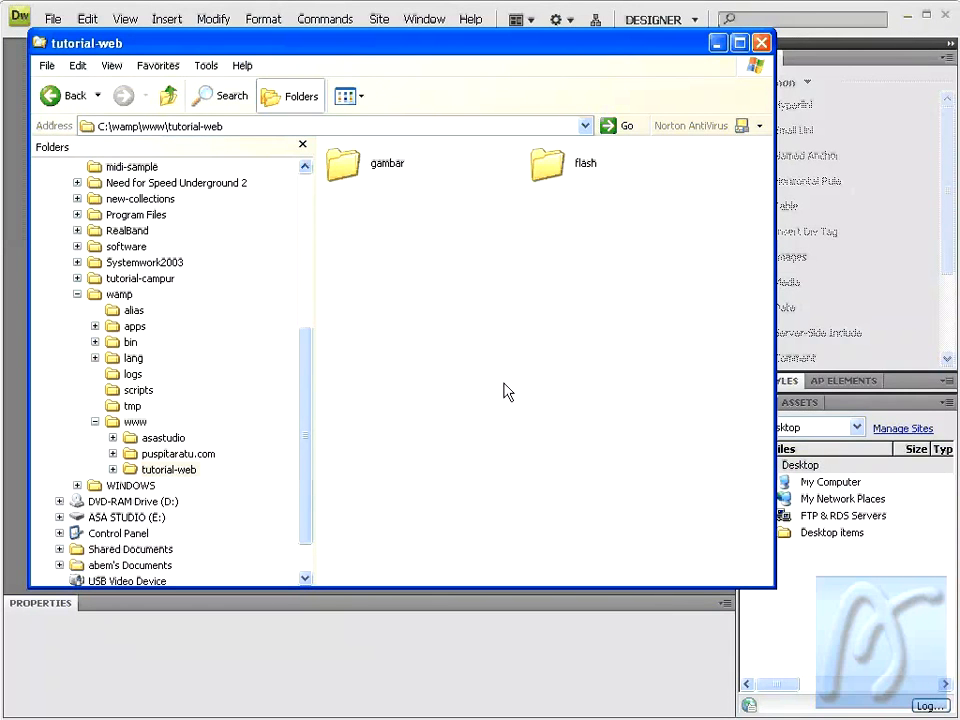
Step: Switch to Dreamweaver and start a new site definition in advanced mode with the site name tutorial-web
key("alt+Tab")
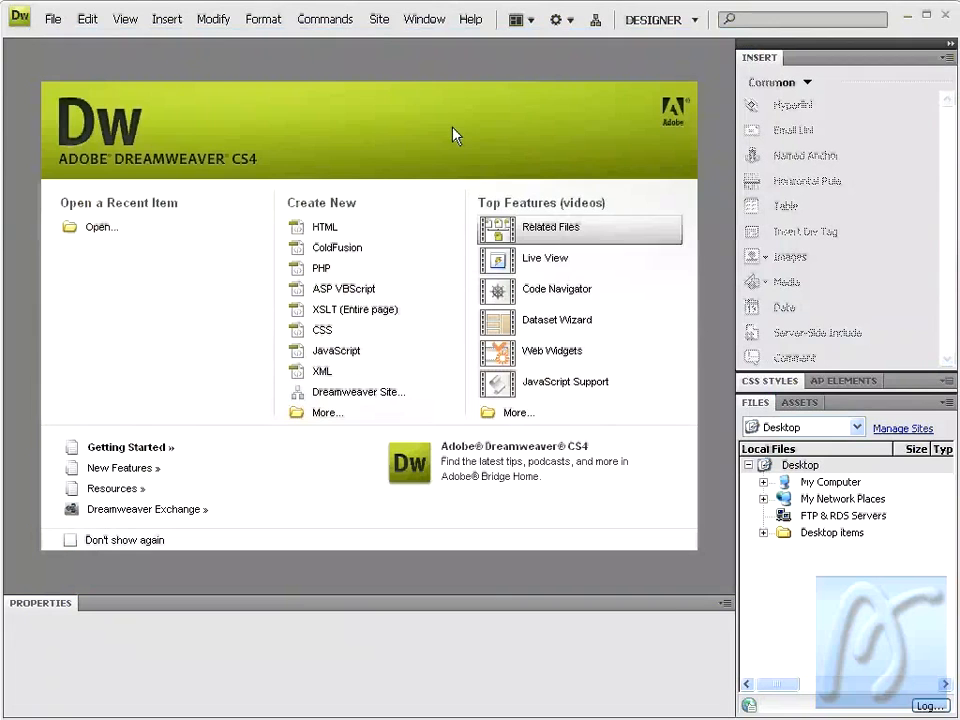
left_click(379, 22)
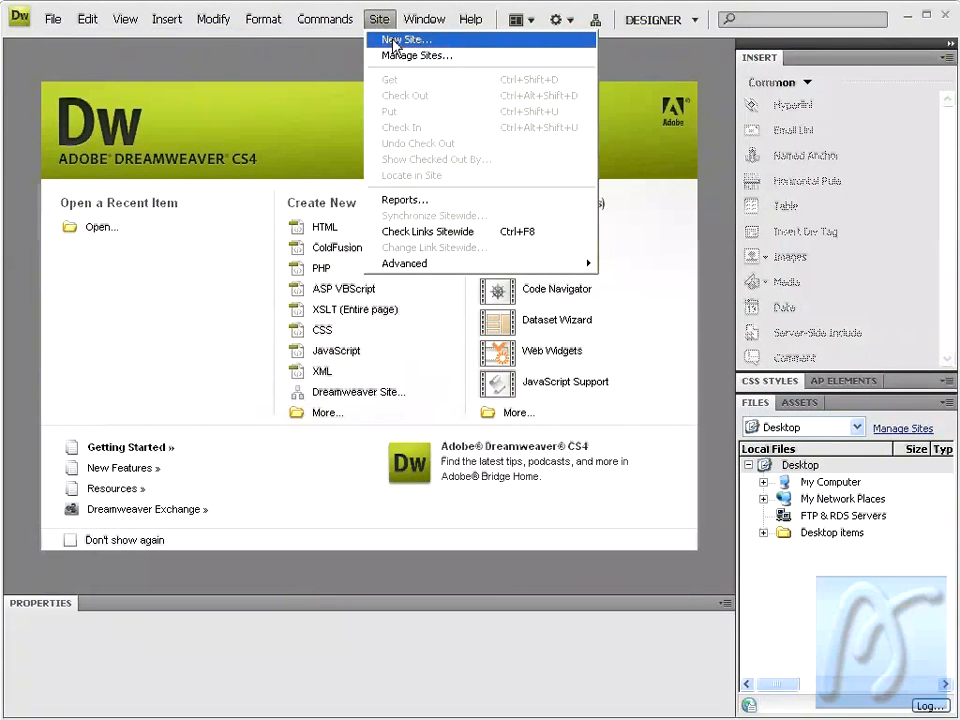
left_click(393, 40)
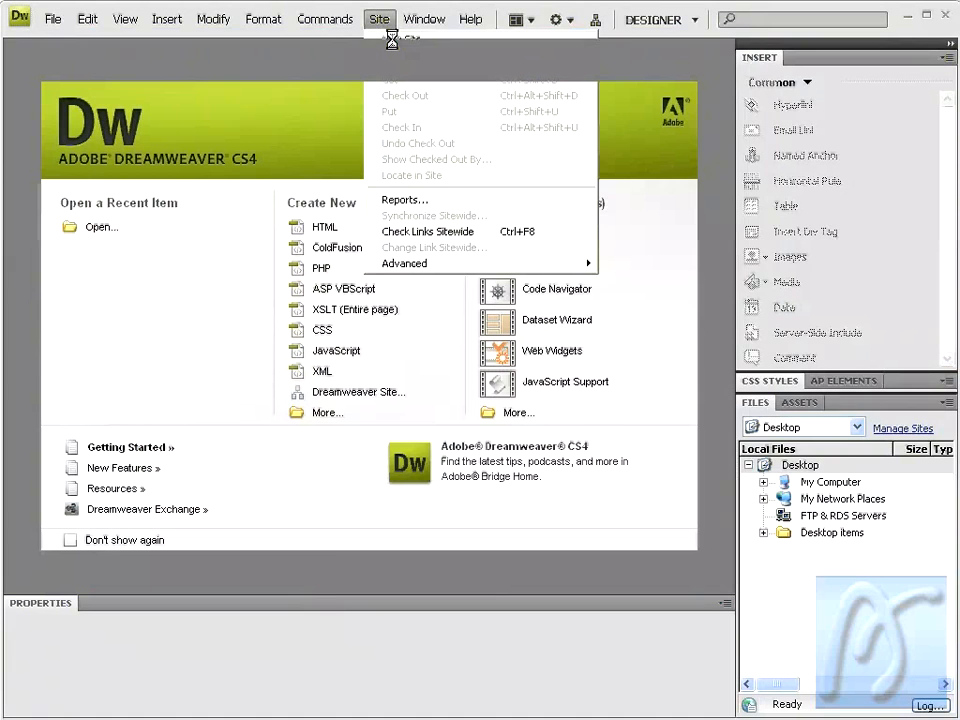
left_click_drag(493, 123, 368, 58)
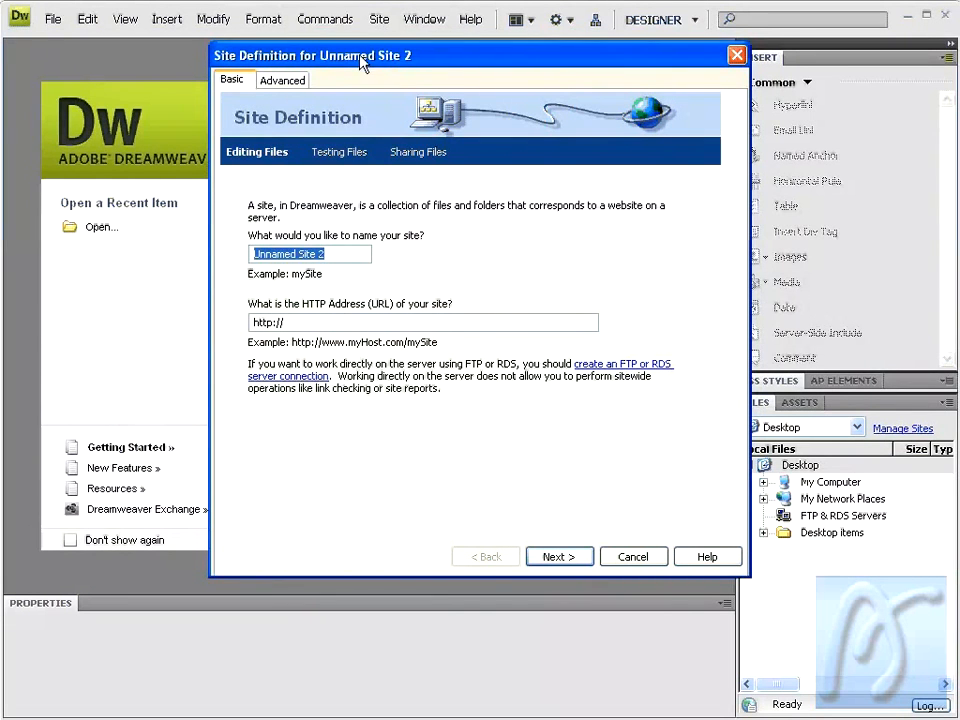
left_click(287, 82)
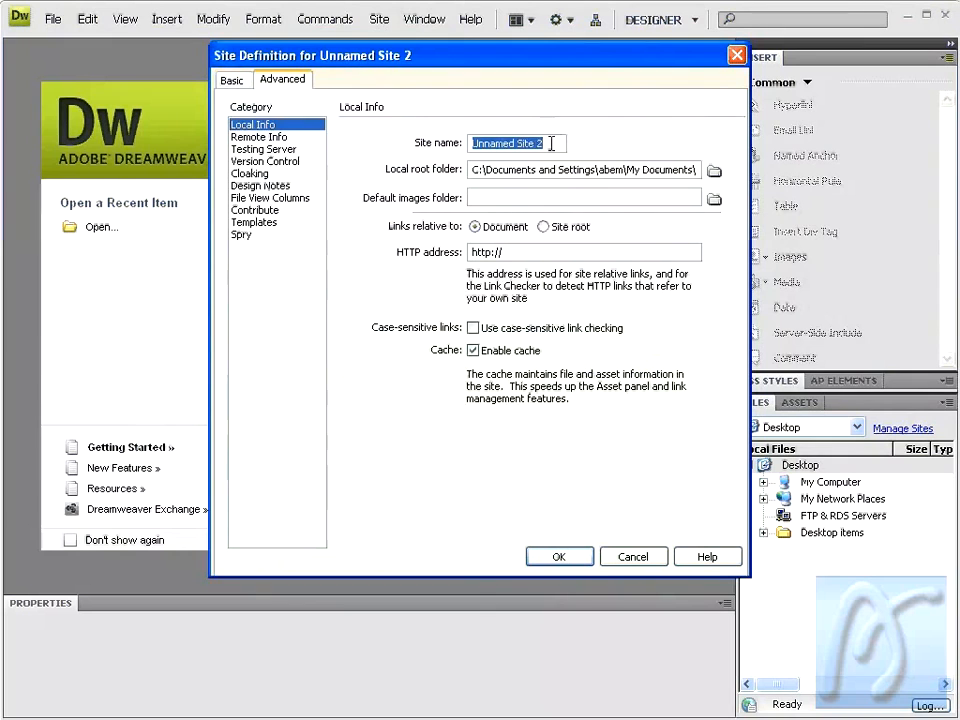
type("t")
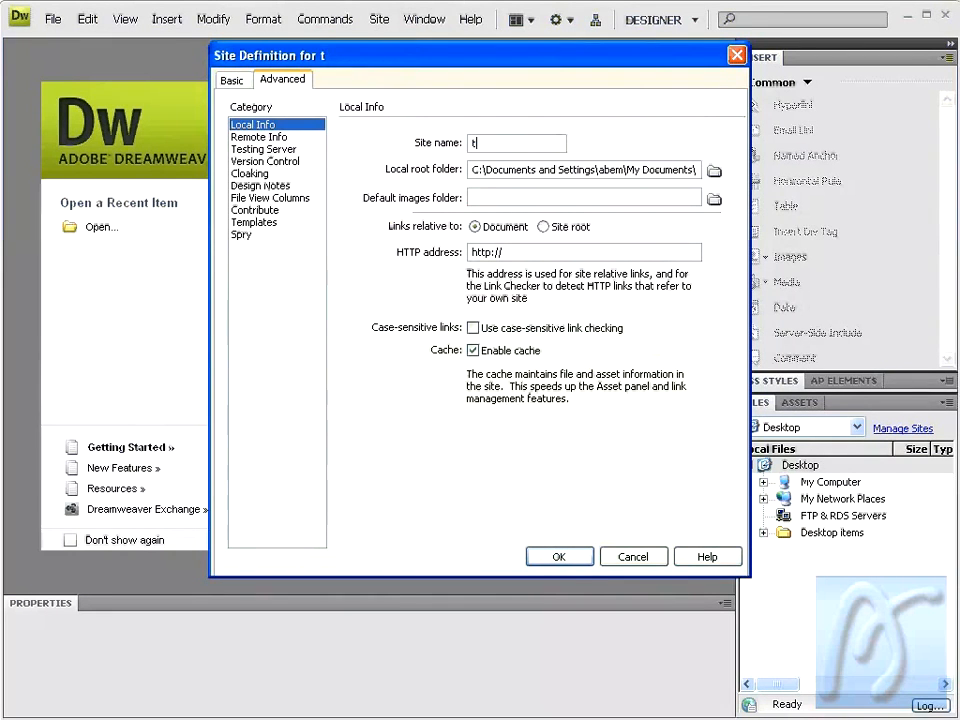
type("utorial-web")
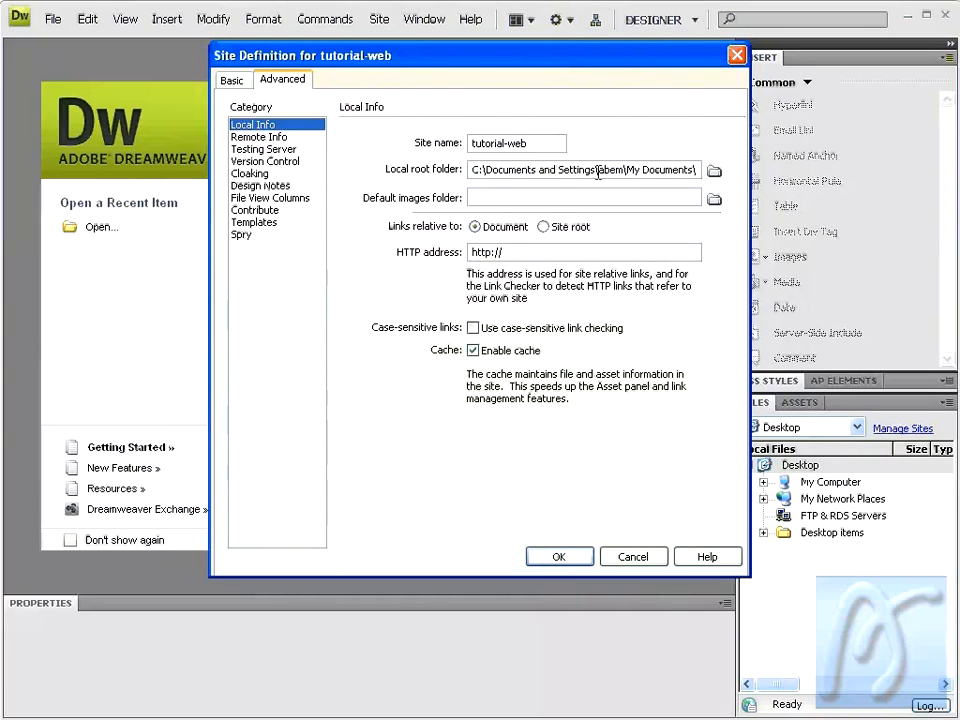
Step: Set the site's local root folder to C:\wamp\www\tutorial-web\
left_click(714, 172)
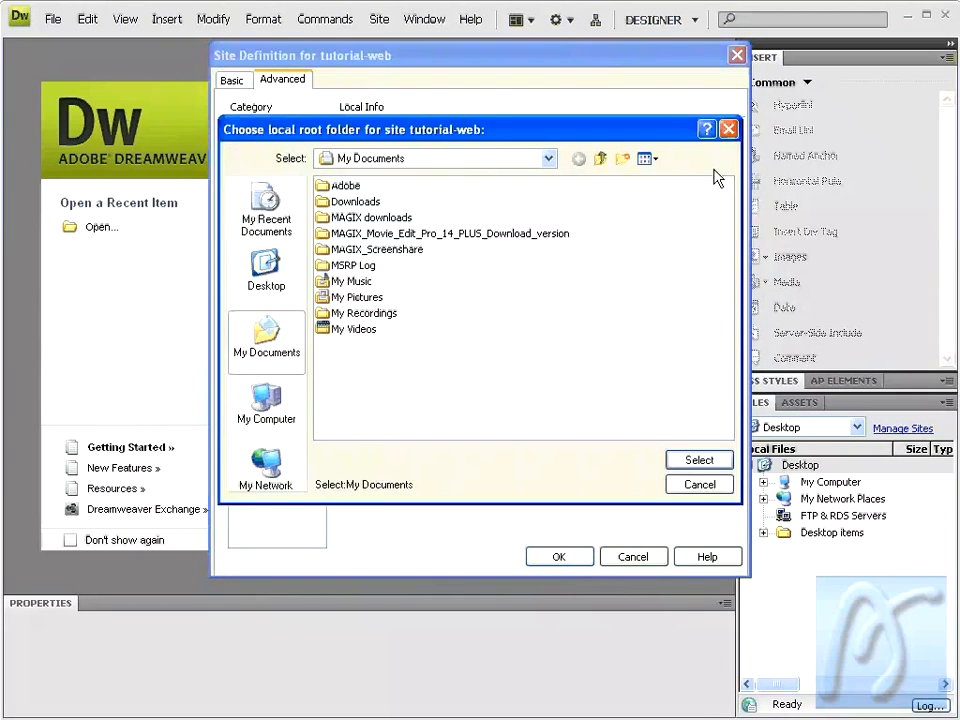
left_click(436, 160)
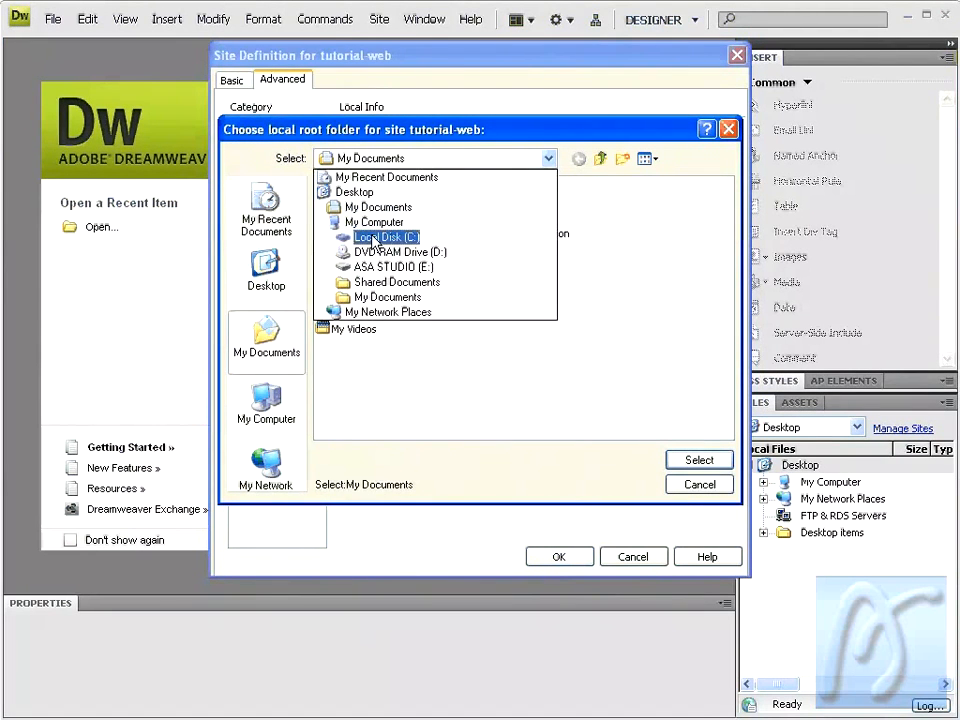
left_click(385, 237)
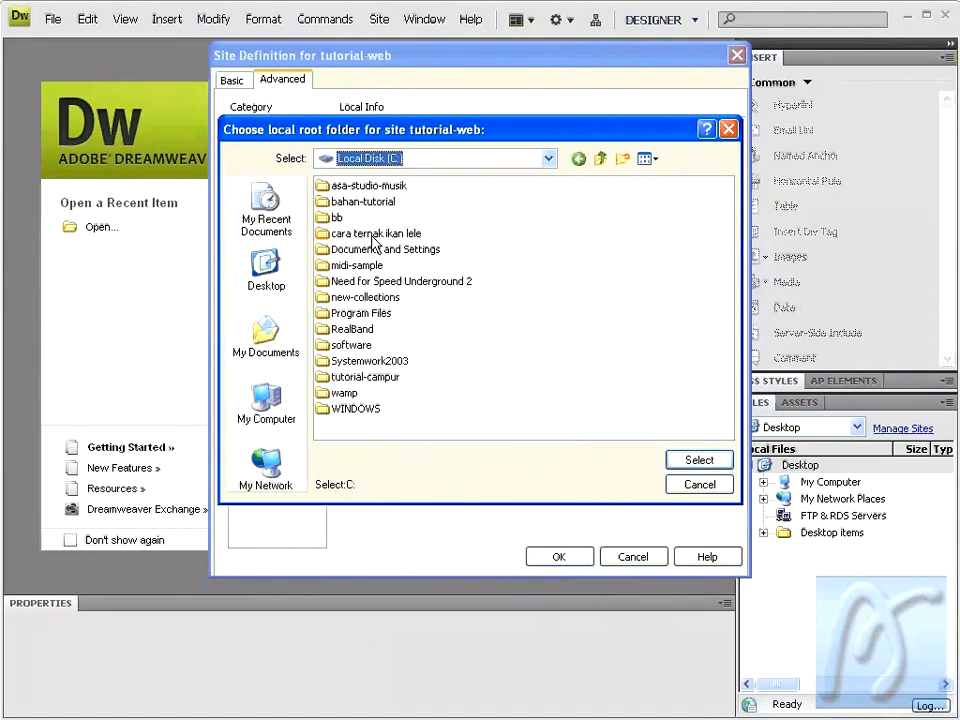
double_click(344, 392)
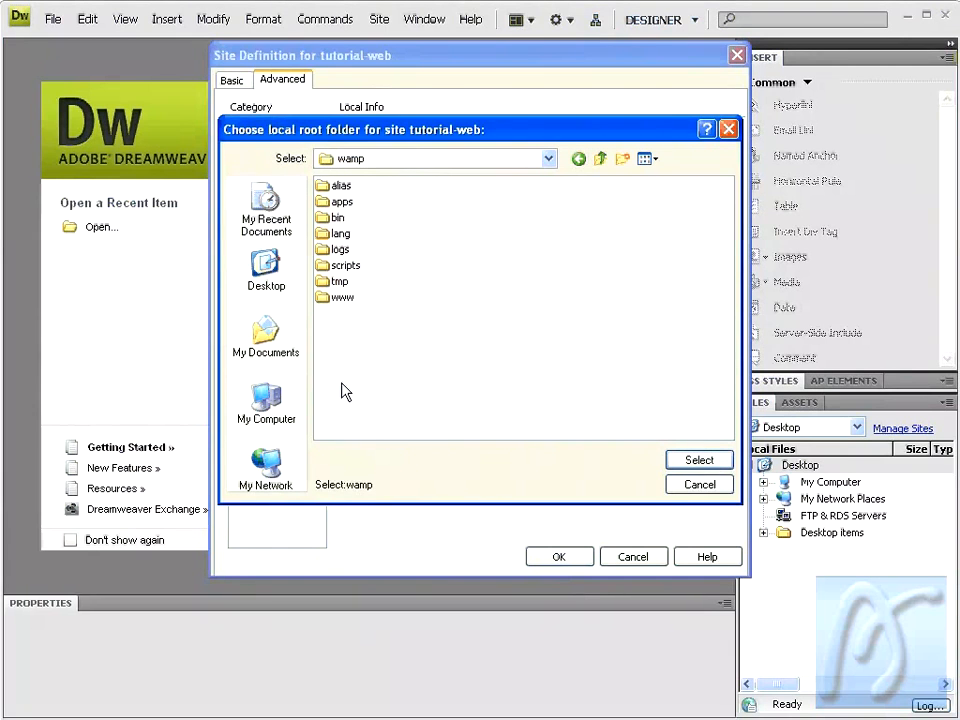
double_click(340, 300)
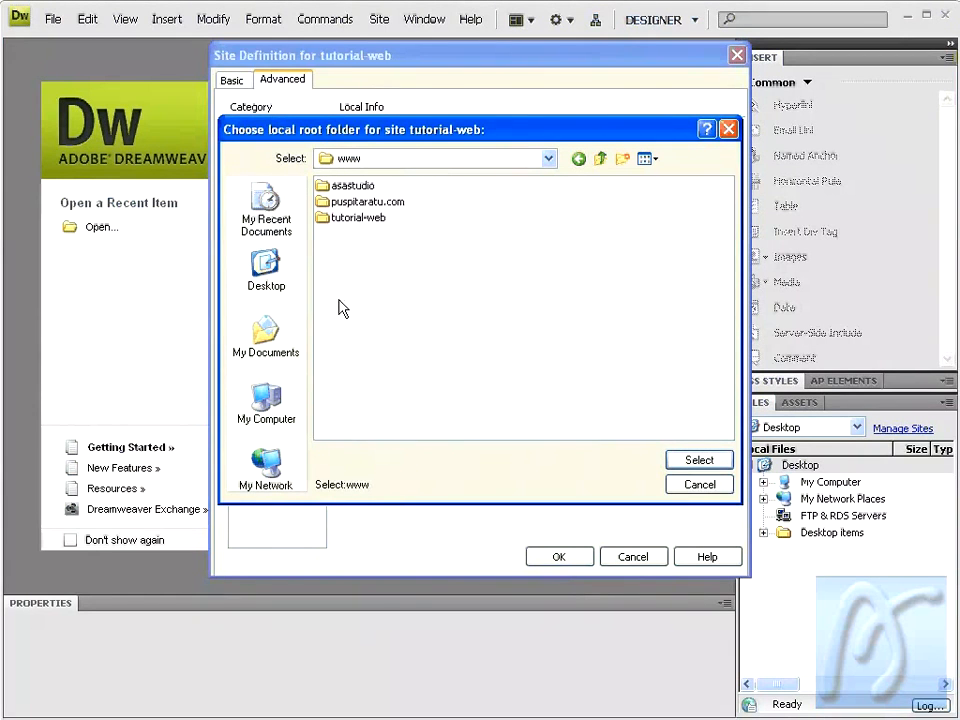
double_click(350, 220)
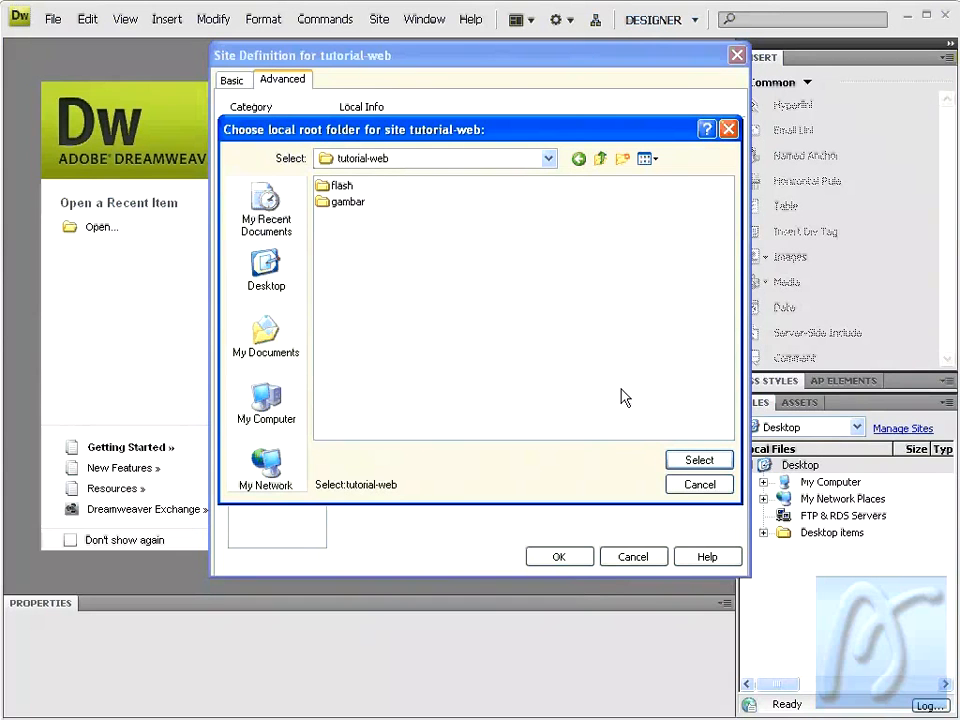
left_click(699, 460)
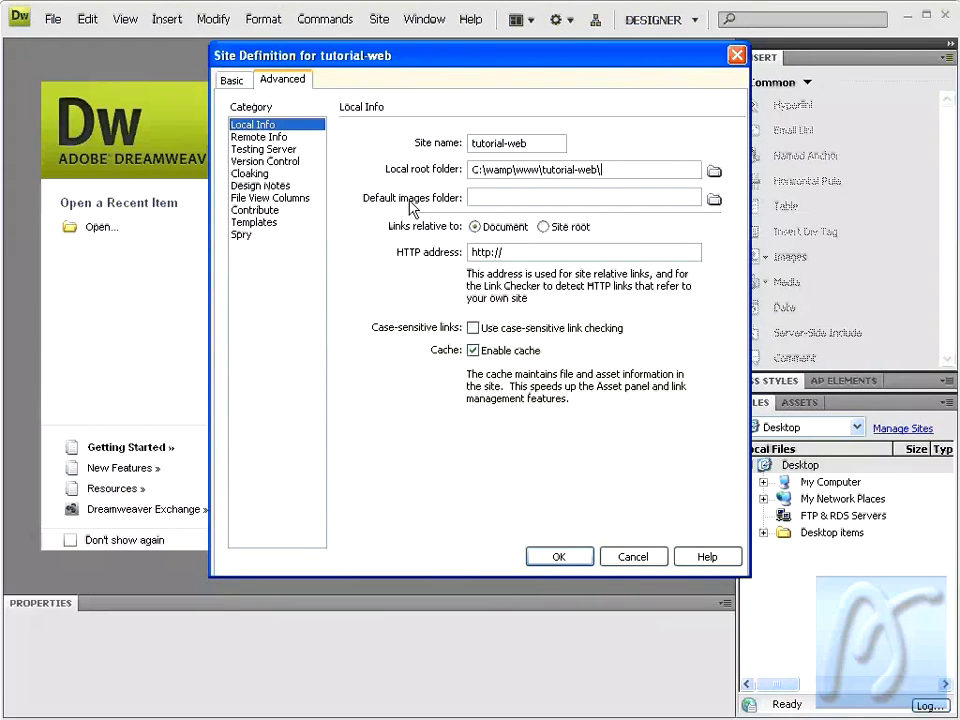
Step: Set the site's default images folder to the gambar subfolder of tutorial-web
left_click(714, 201)
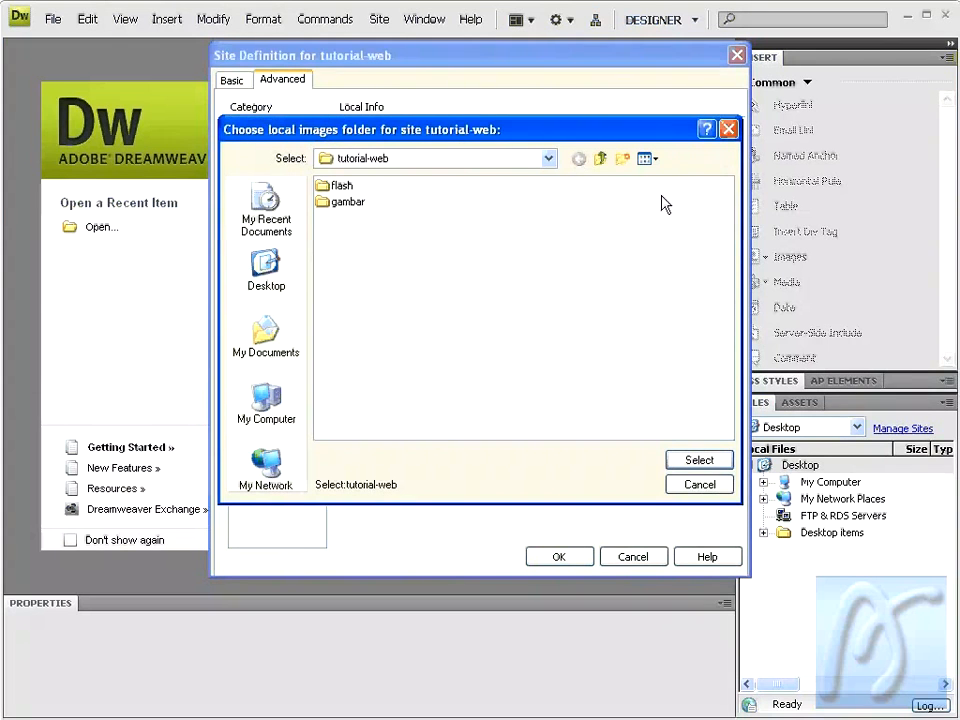
double_click(348, 203)
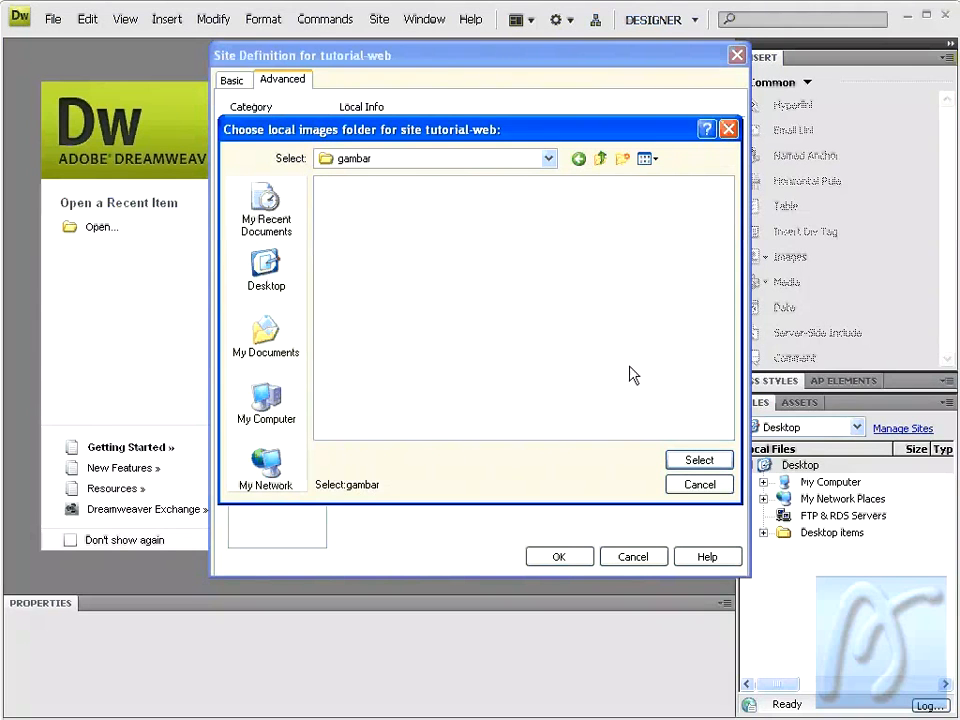
left_click(697, 462)
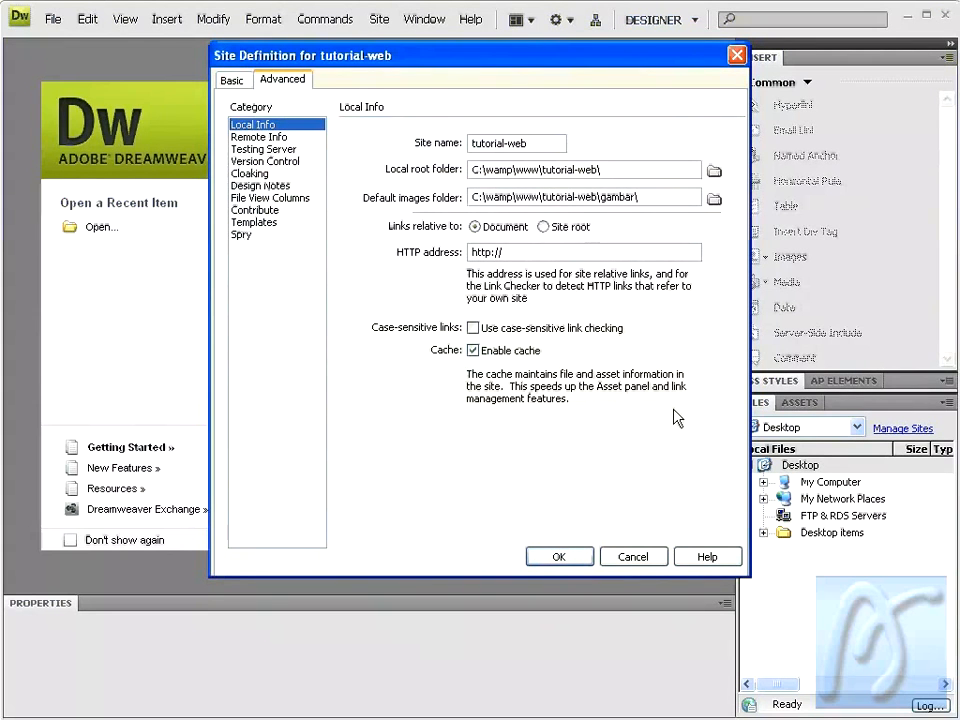
left_click(525, 253)
type("localhost/")
type("tutorial-web")
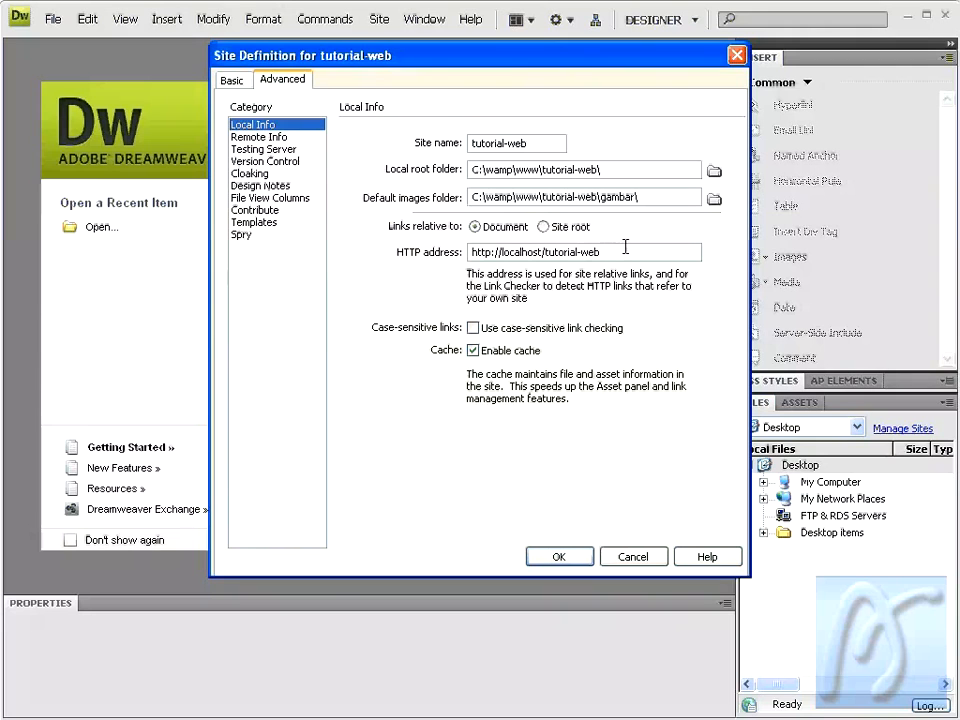
Step: Configure the site's testing server with the PHP MySQL server model and Local/Network access
left_click(262, 151)
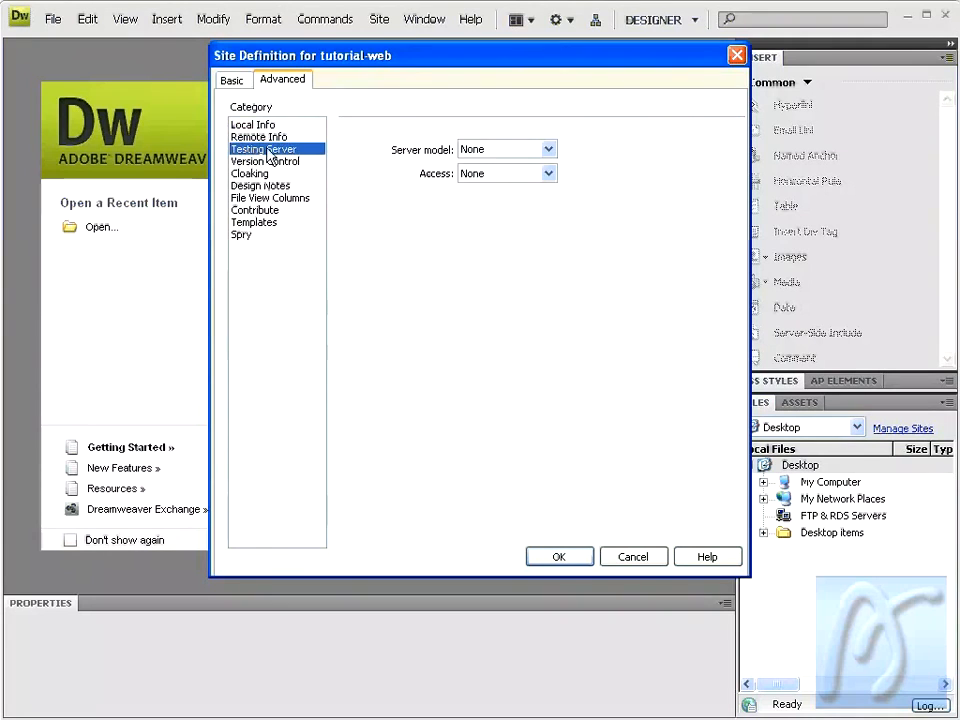
left_click(550, 152)
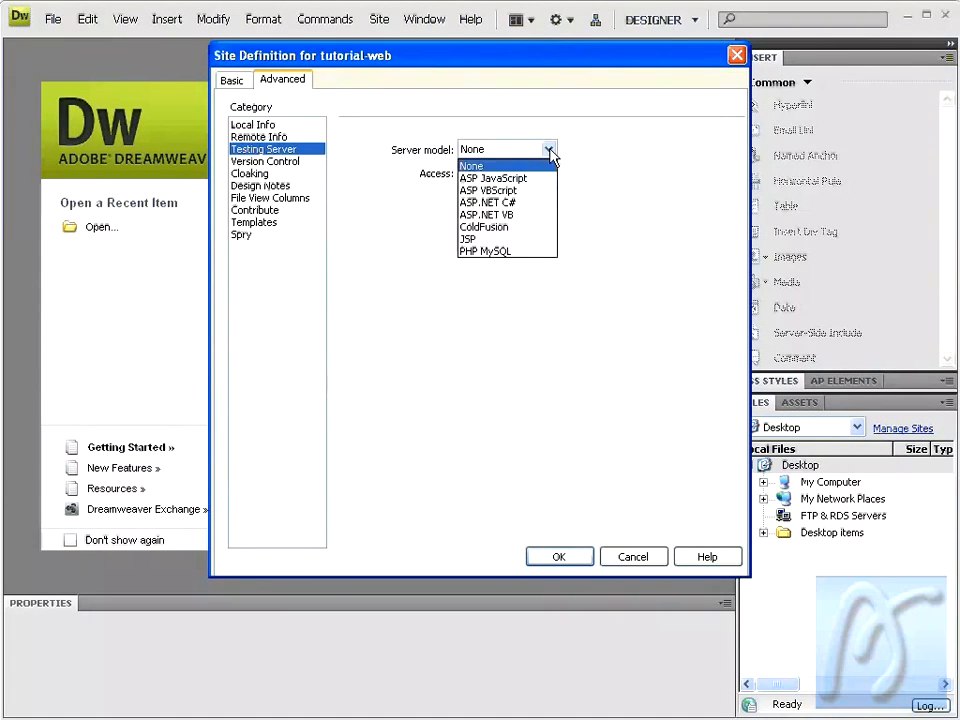
left_click(546, 252)
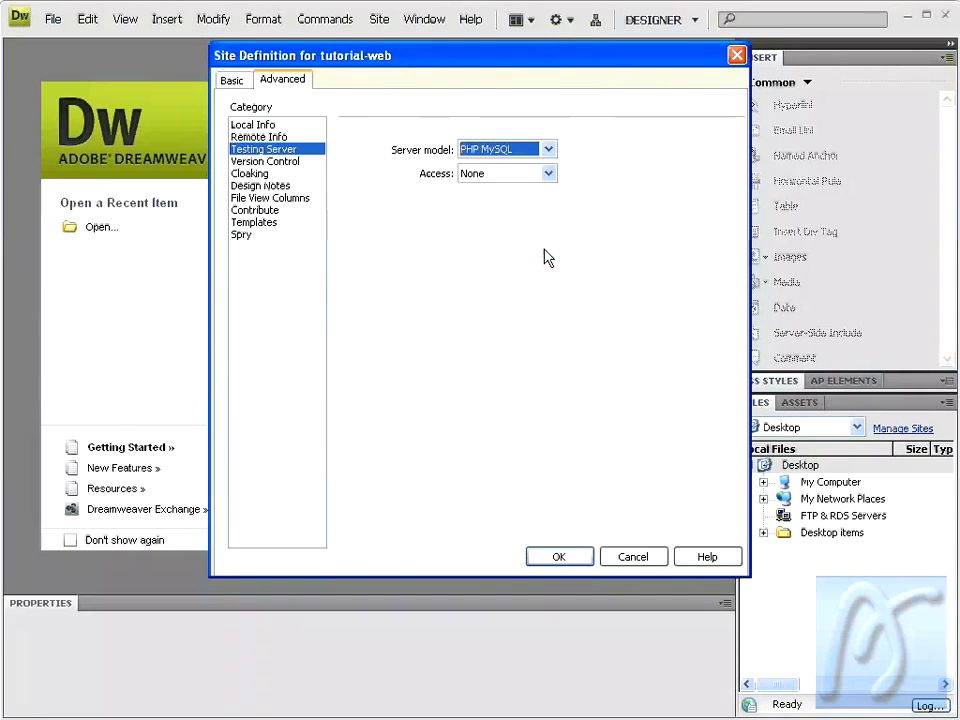
left_click(549, 174)
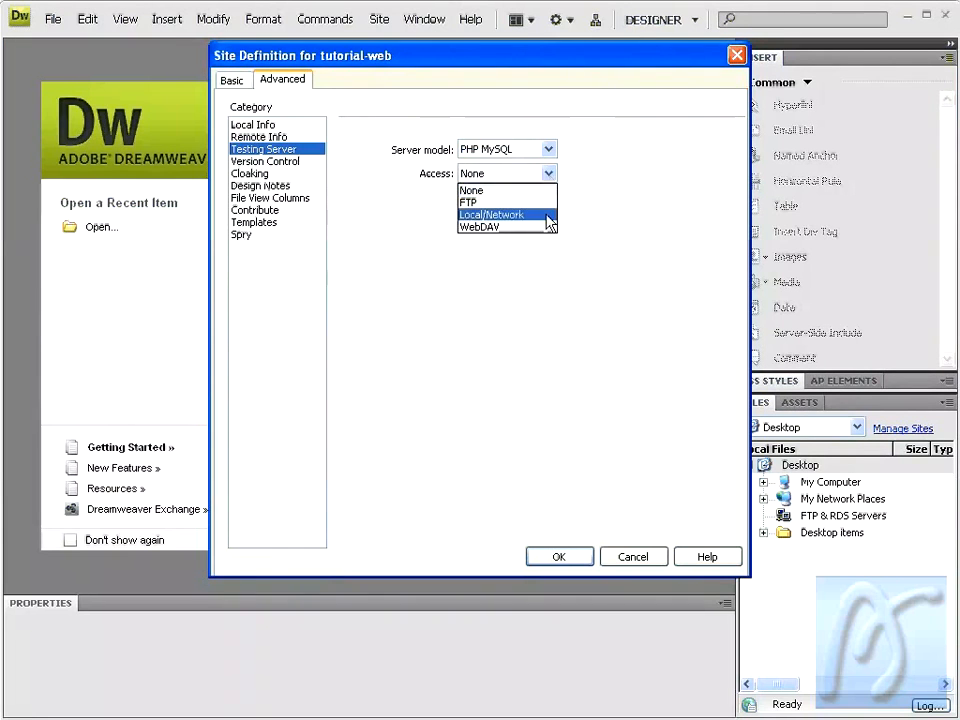
left_click(546, 215)
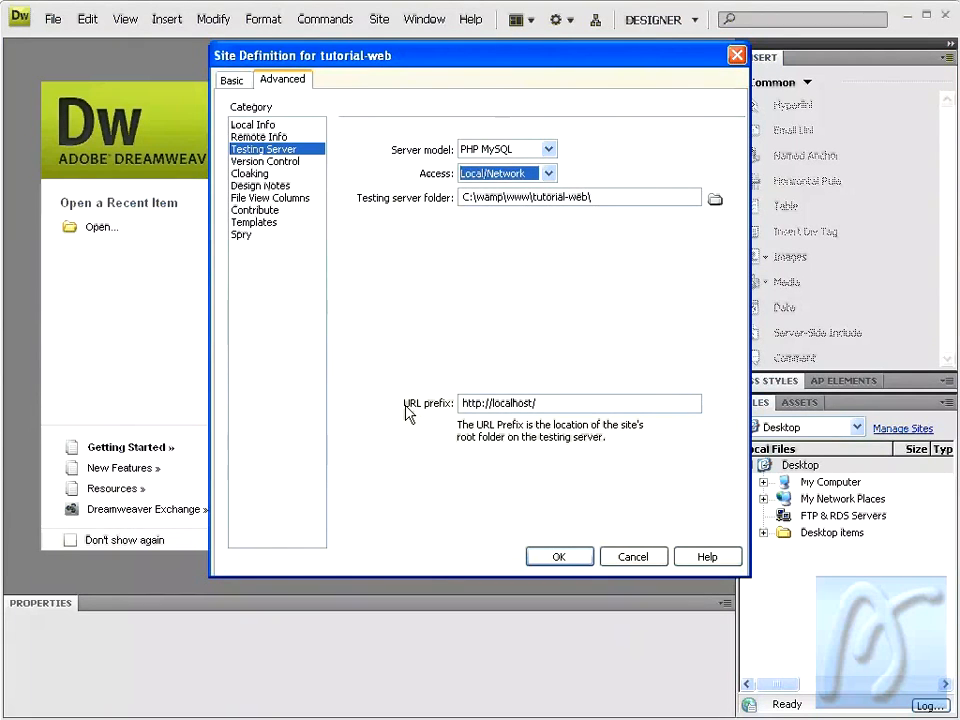
left_click(551, 403)
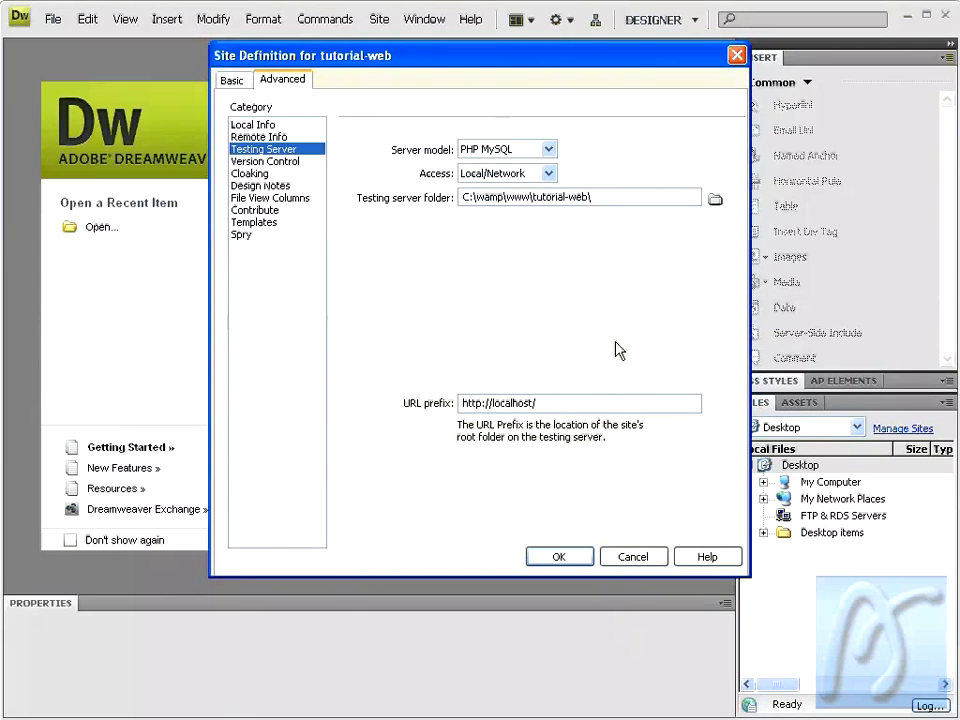
type("tutorial-web")
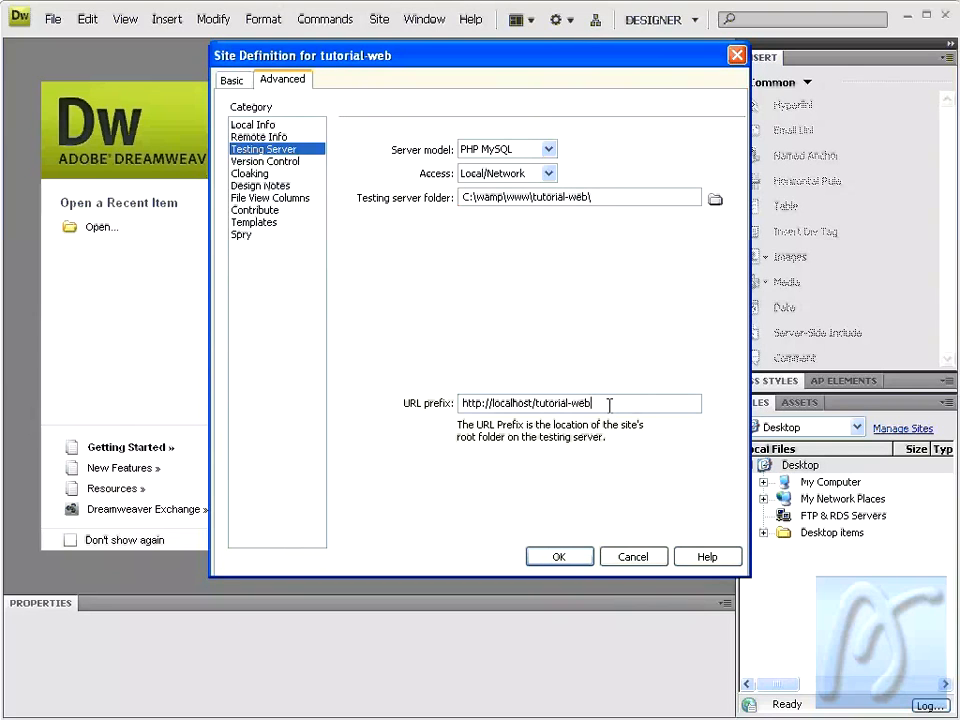
left_click(560, 560)
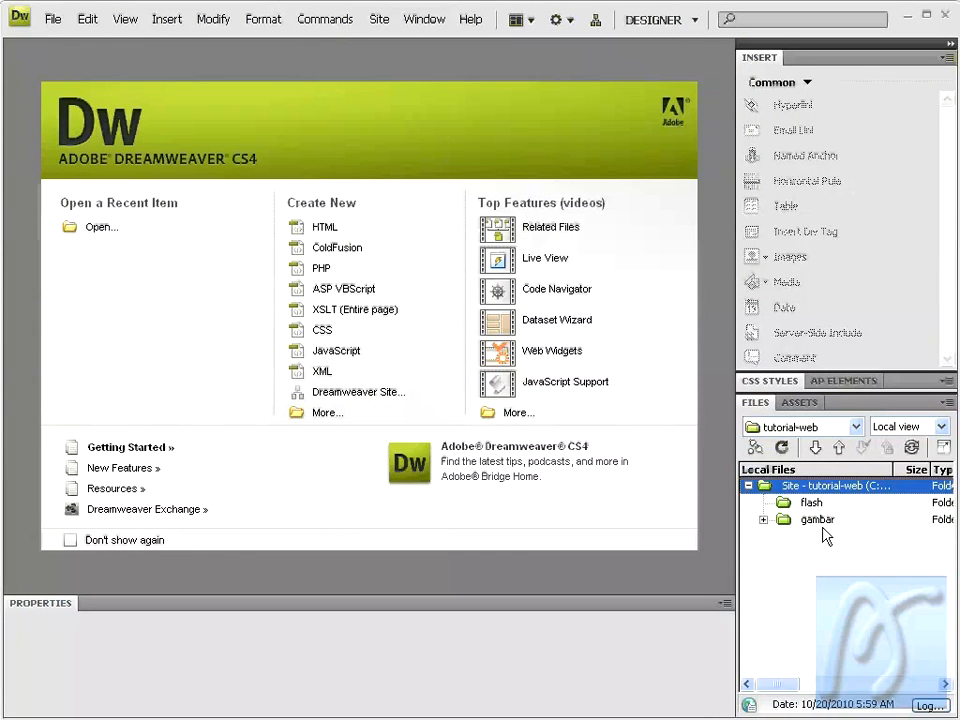
left_click(763, 521)
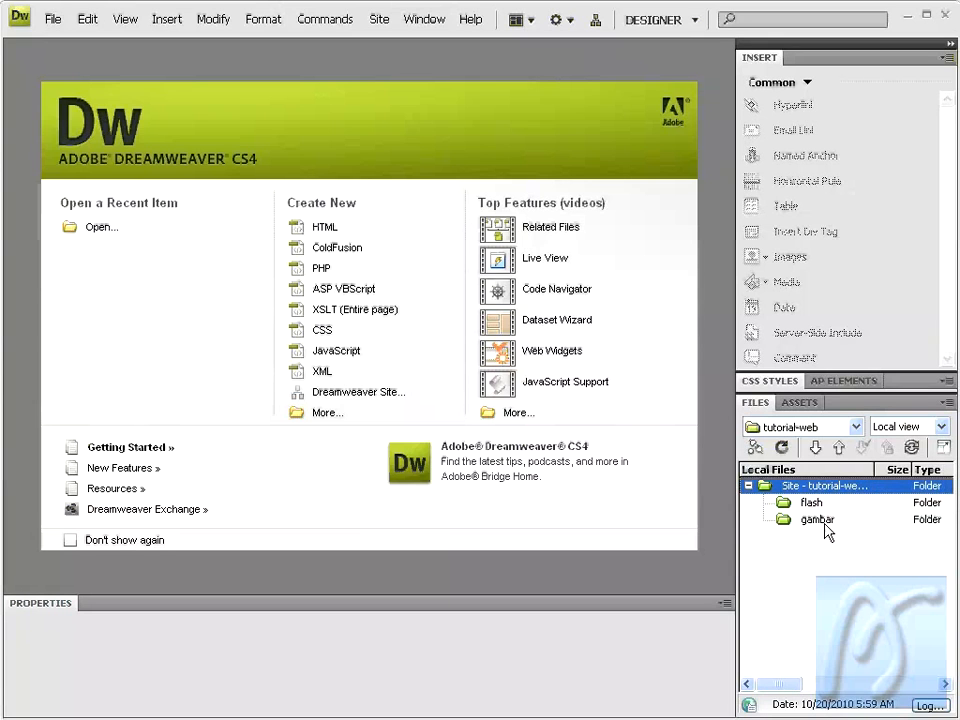
Step: Create a new blank HTML page with no predefined layout
left_click(51, 22)
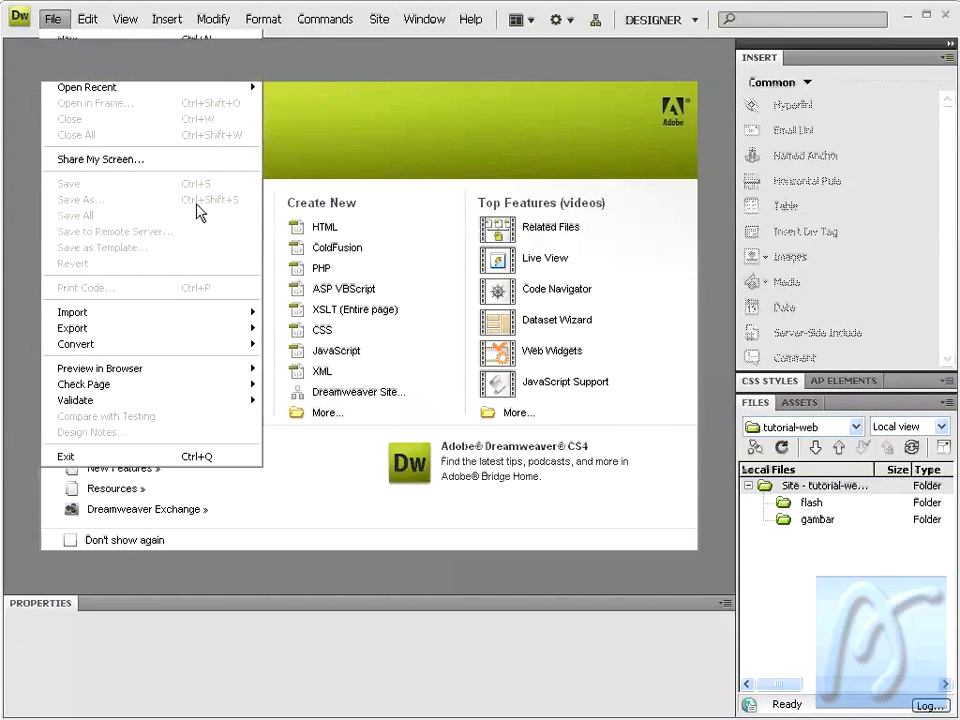
key("ctrl+n")
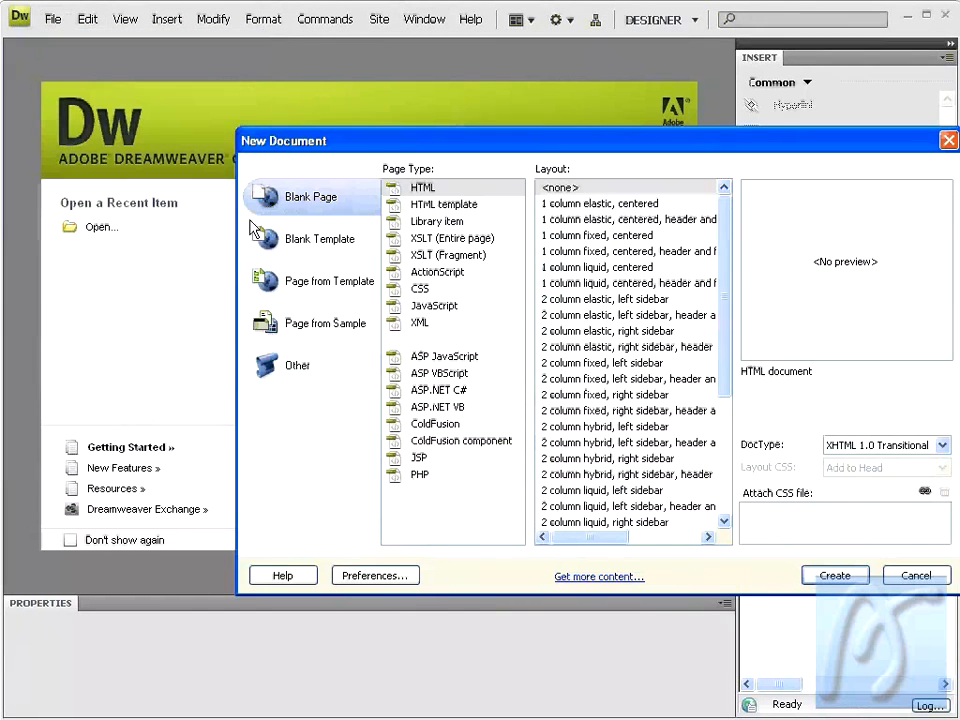
left_click(425, 190)
left_click(846, 578)
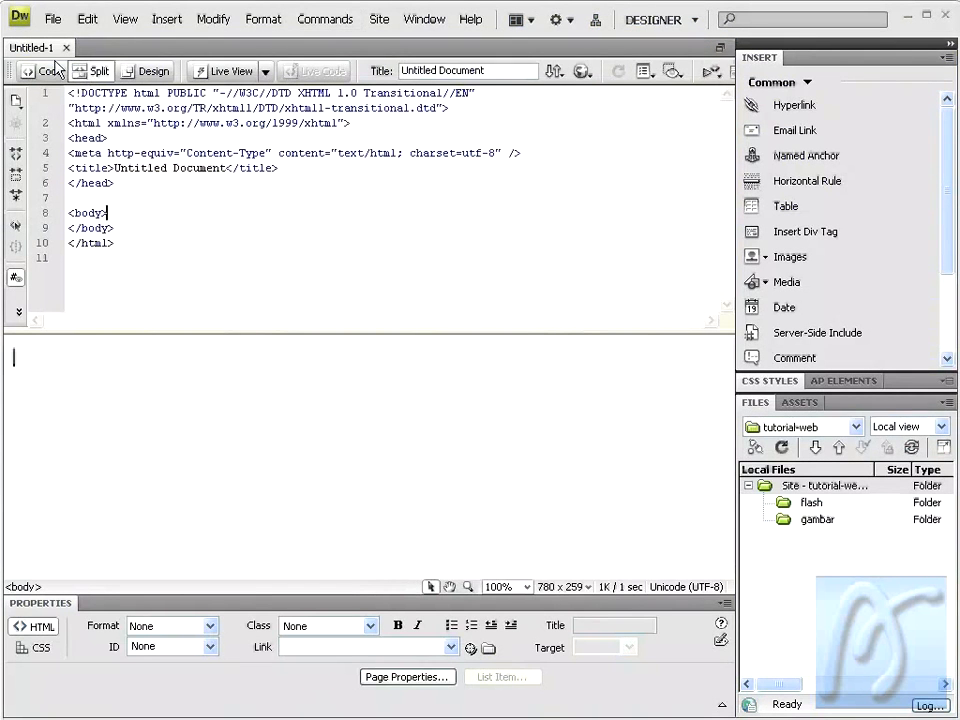
Step: Set the code and design split to vertical, and show the page in Design view only
left_click(124, 24)
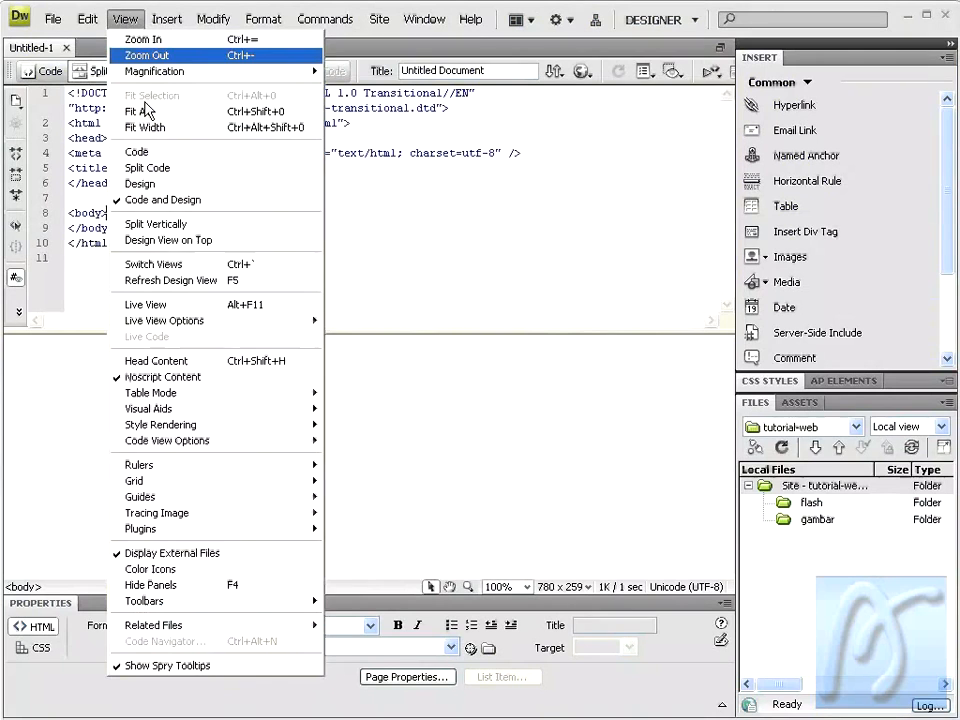
left_click(171, 226)
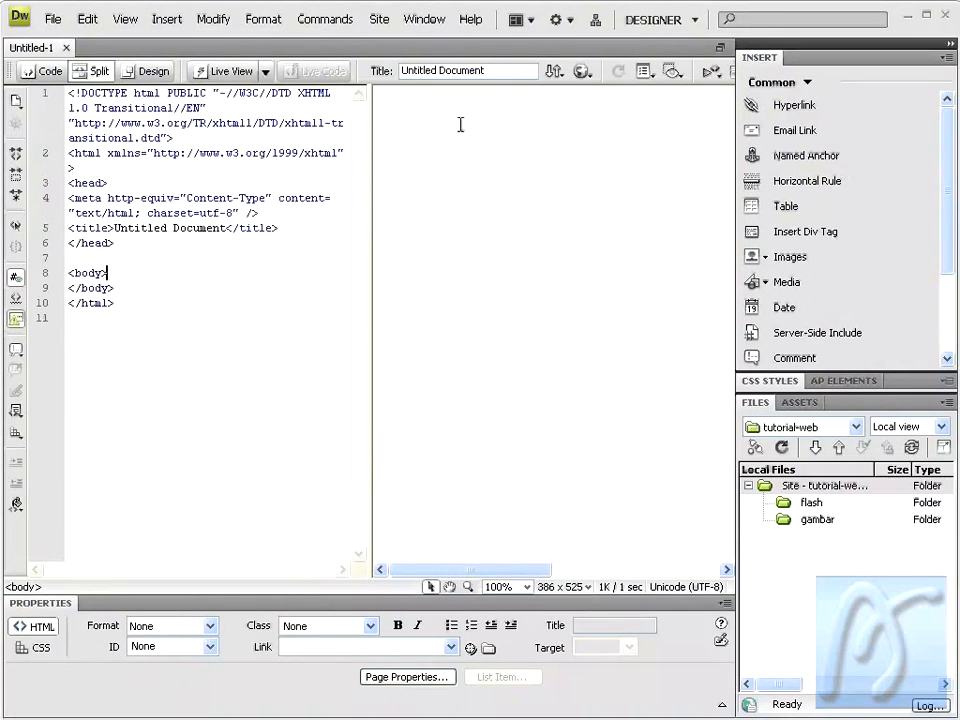
left_click(151, 71)
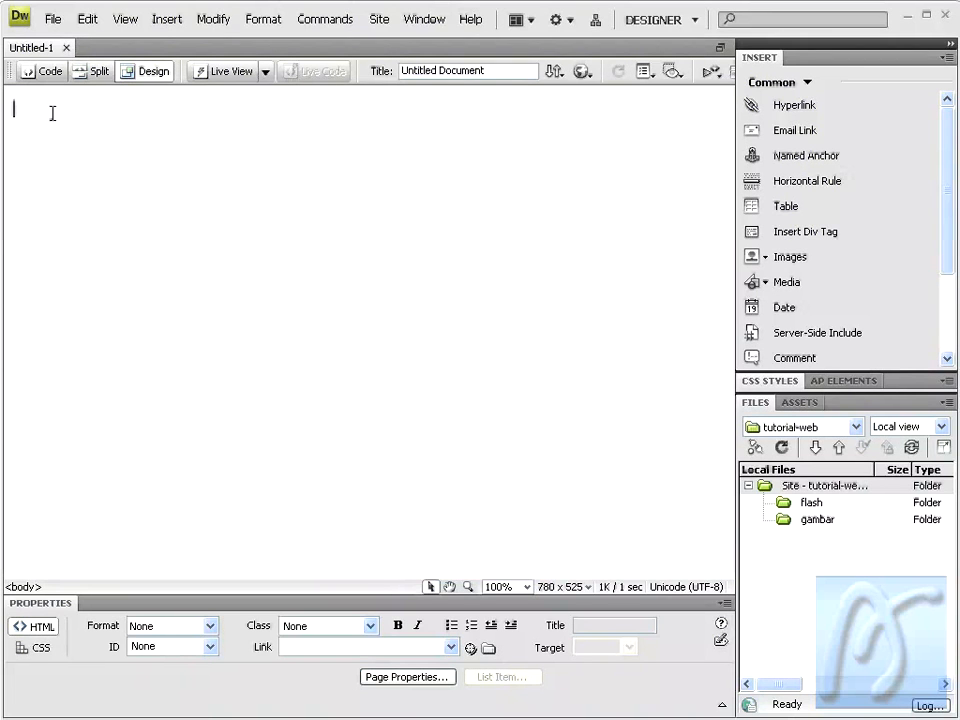
Step: Add the text "Selamat datang di tutorial web" to the page and format it as Heading 1
type("Selamat datang di tutorial web")
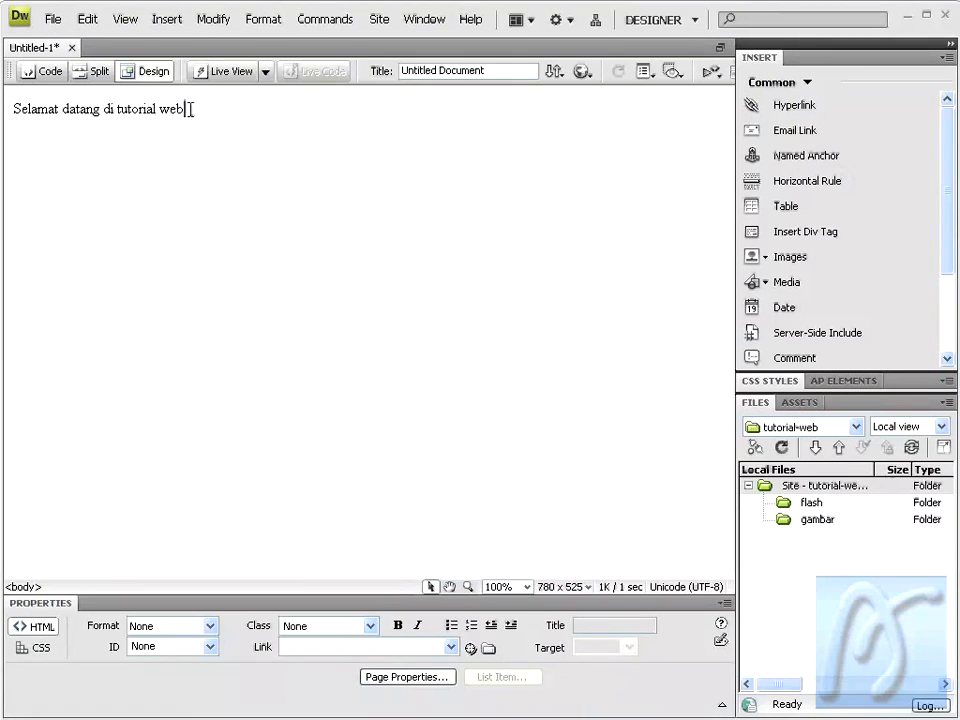
left_click_drag(186, 108, 8, 81)
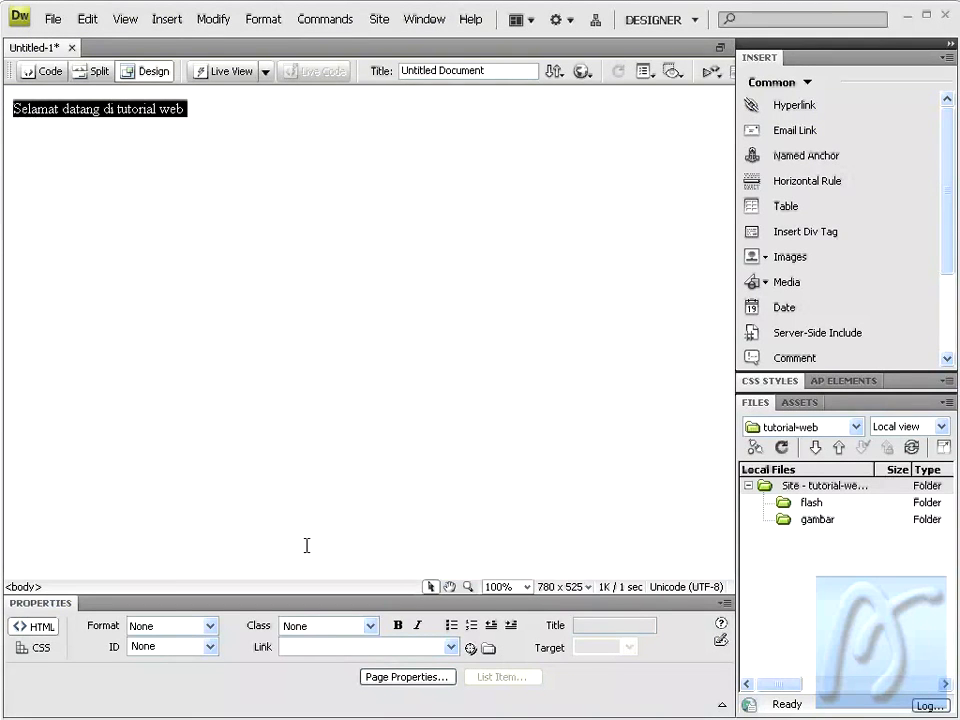
left_click(211, 627)
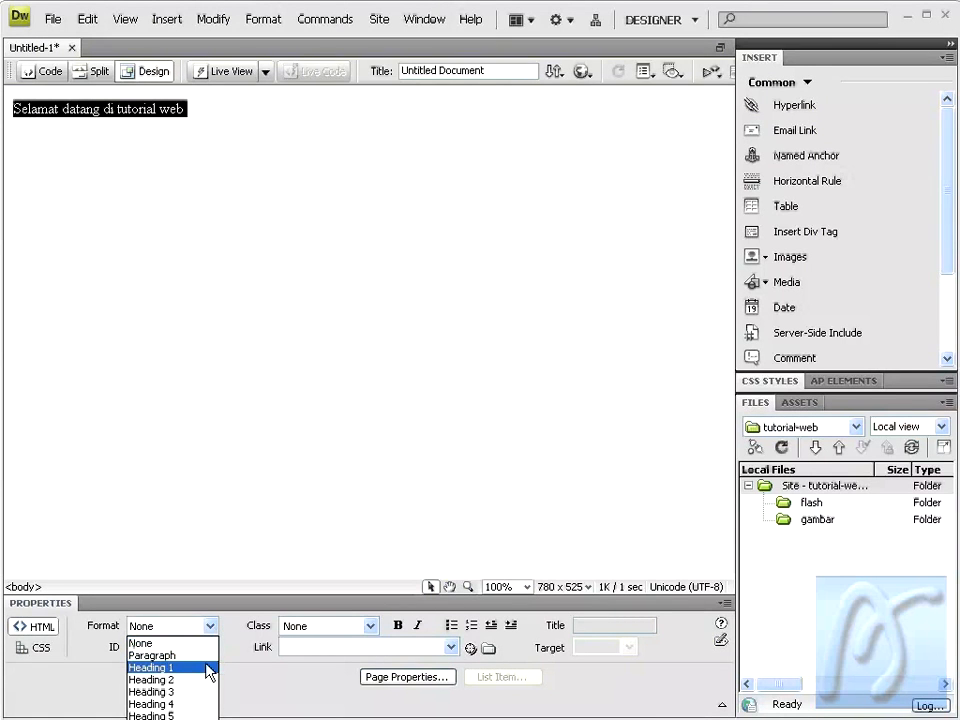
left_click(210, 667)
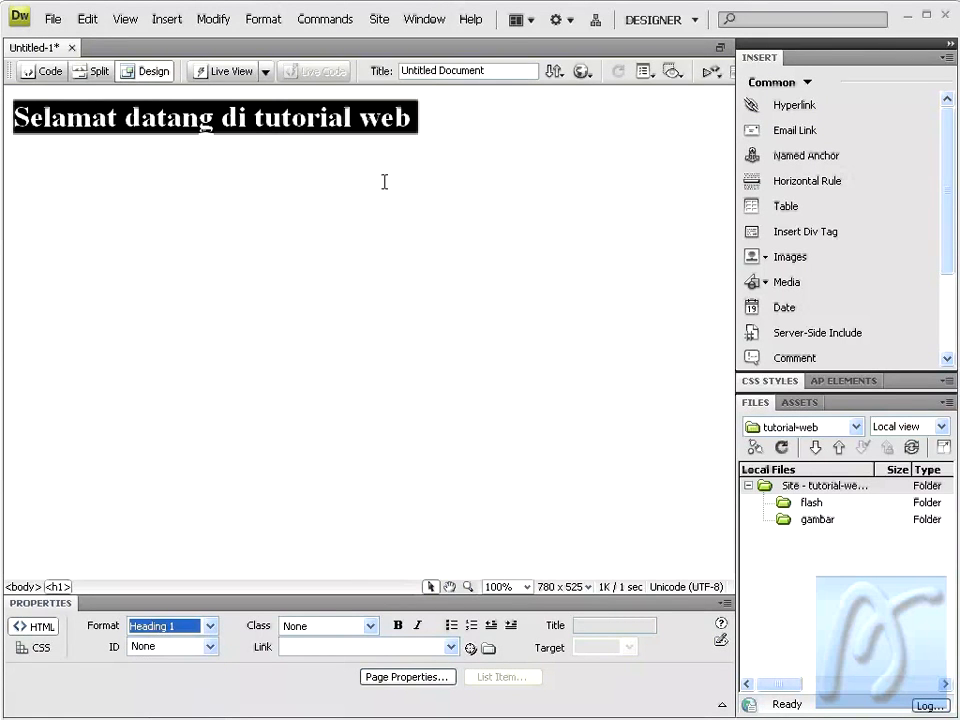
Step: Capitalize the last two words of the heading so it reads "Selamat datang di Tutorial Web"
left_click(259, 118)
type("T")
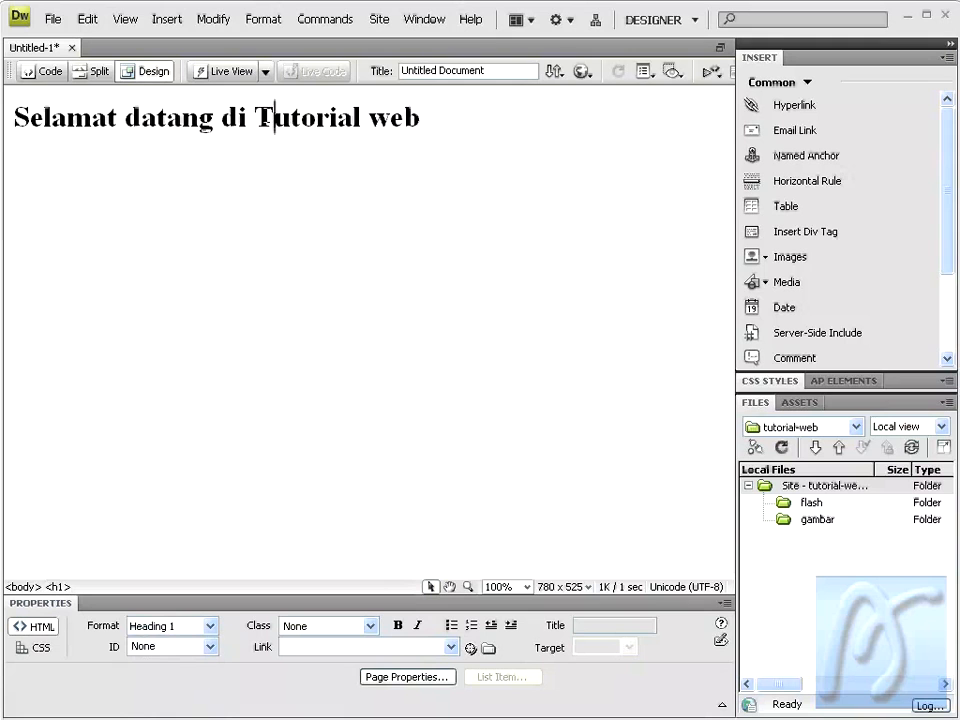
left_click_drag(368, 118, 387, 122)
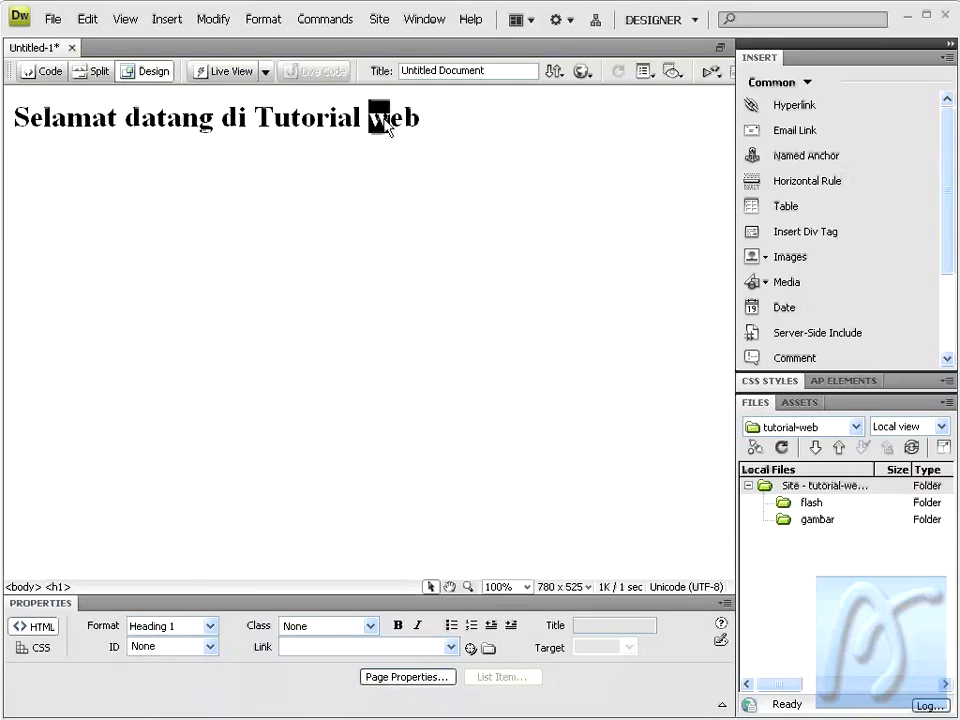
type("W")
key("End")
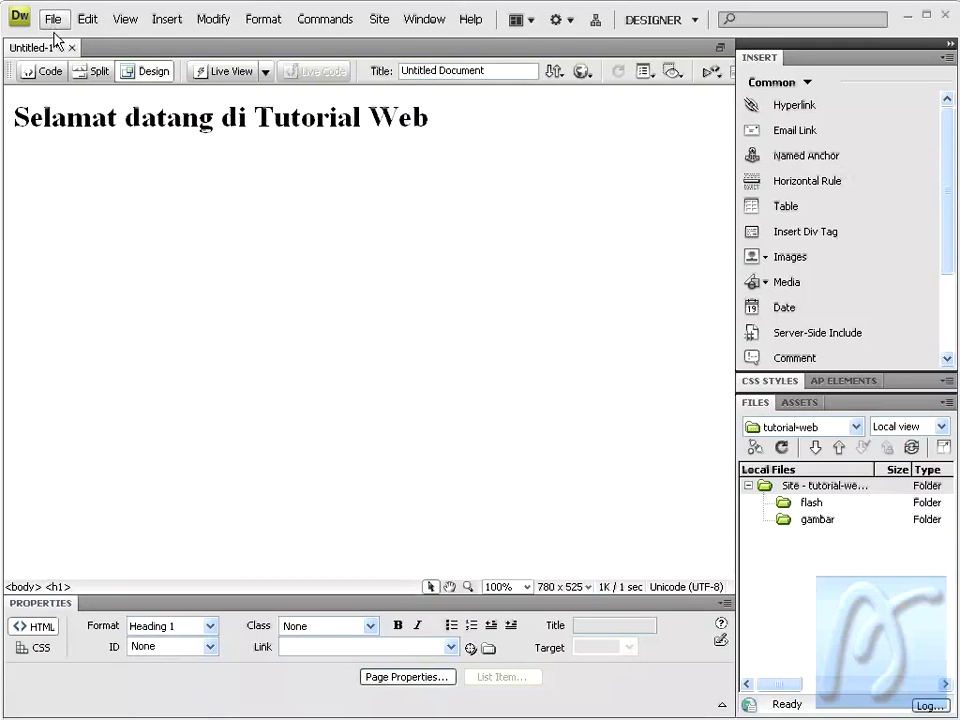
Step: Copy the heading text "Selamat datang di Tutorial Web" and paste it over the default page title
left_click(508, 71)
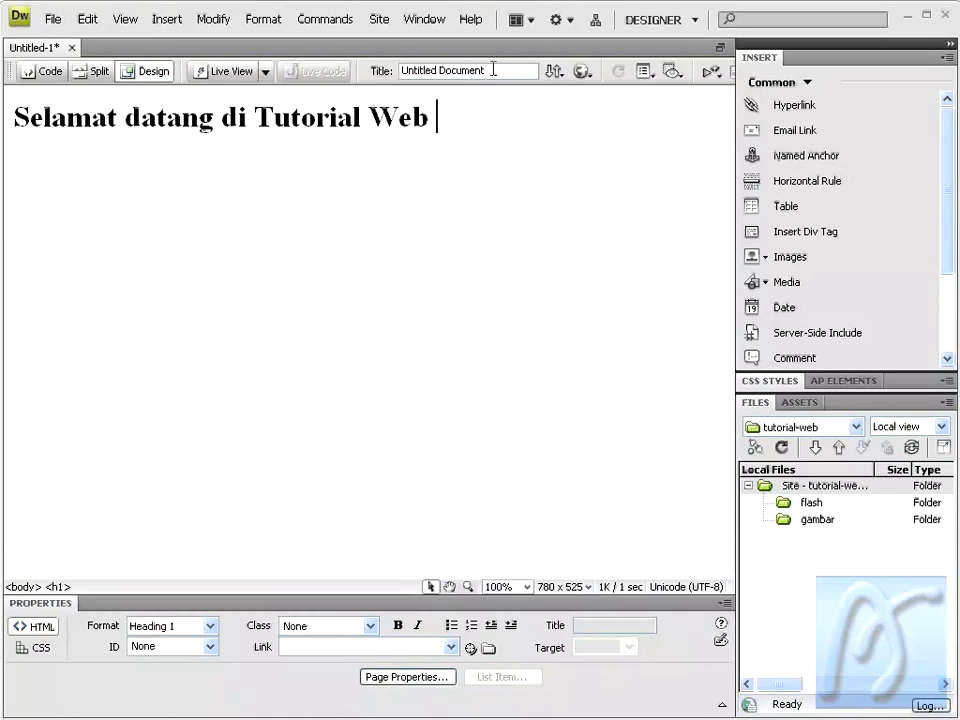
left_click_drag(508, 71, 379, 64)
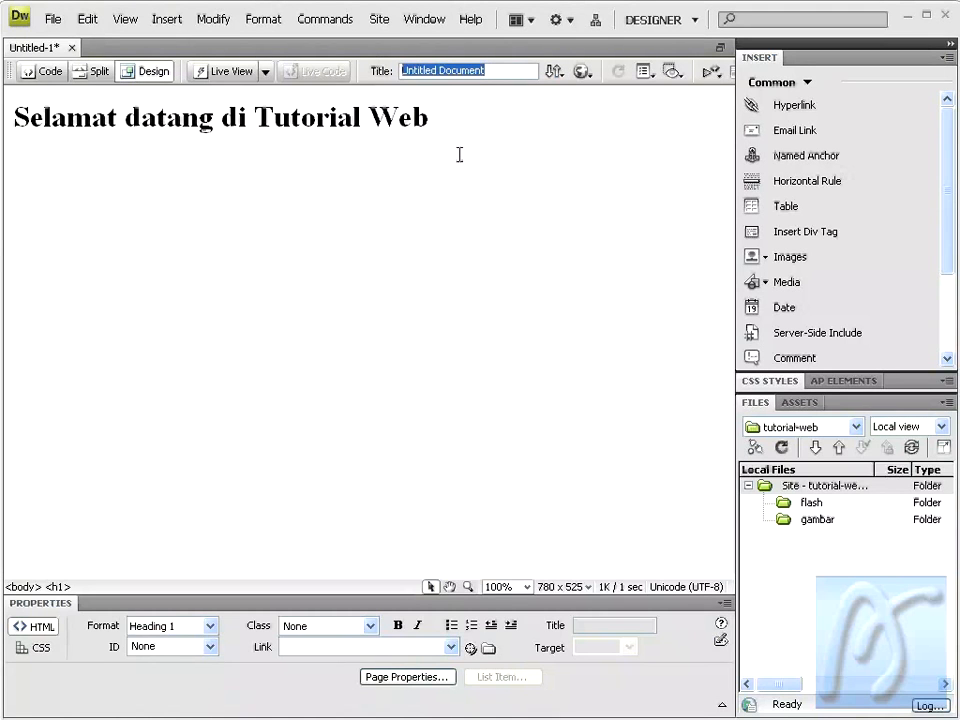
left_click_drag(428, 120, 15, 110)
right_click(37, 115)
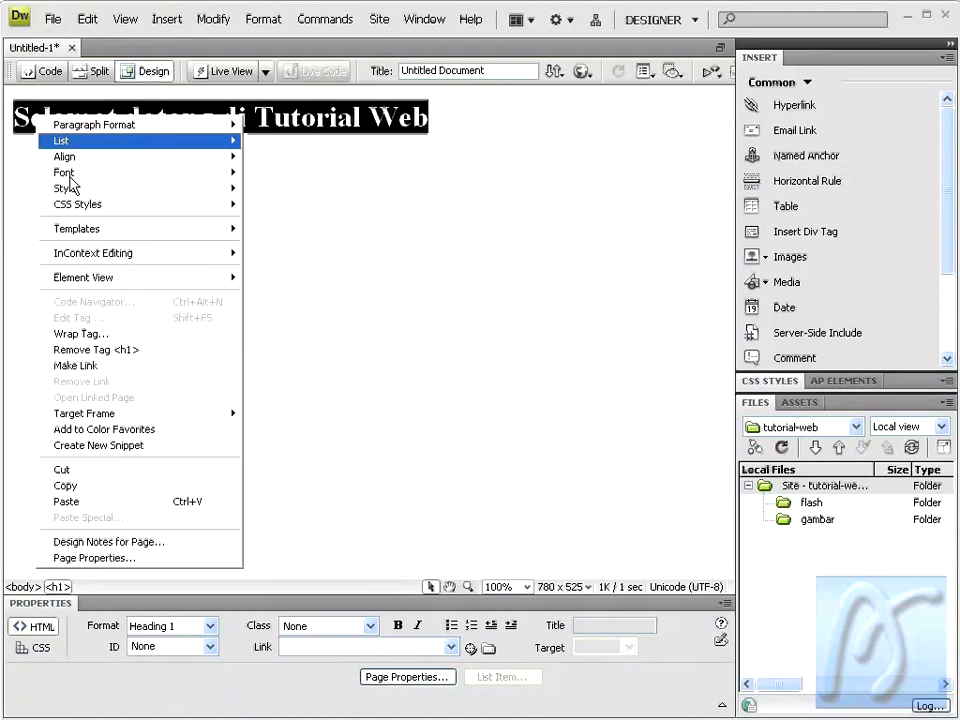
left_click(105, 485)
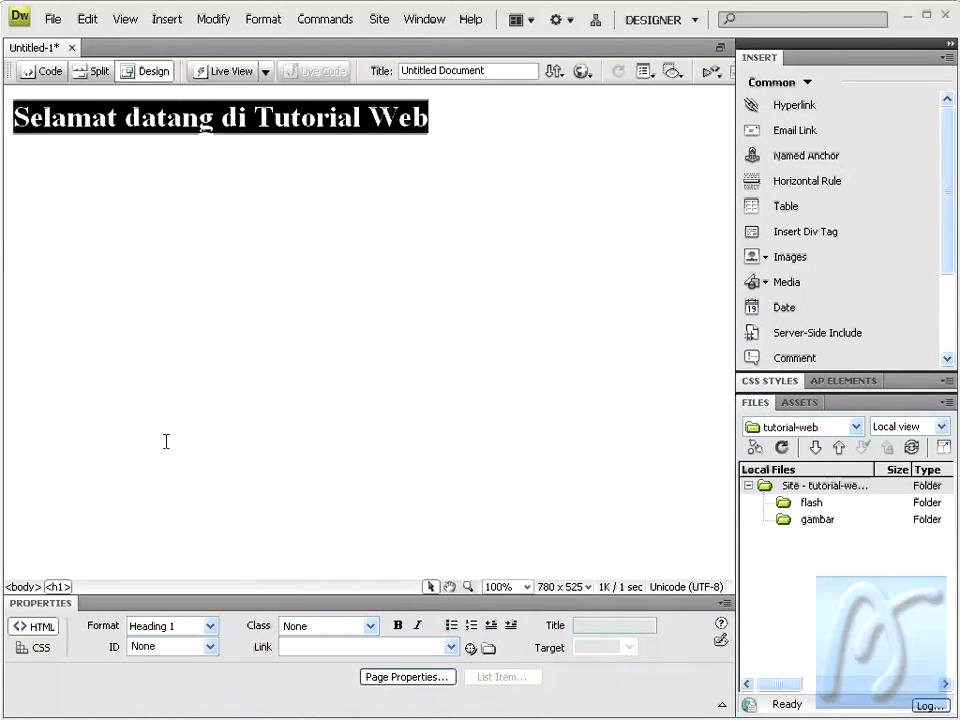
left_click_drag(485, 71, 403, 72)
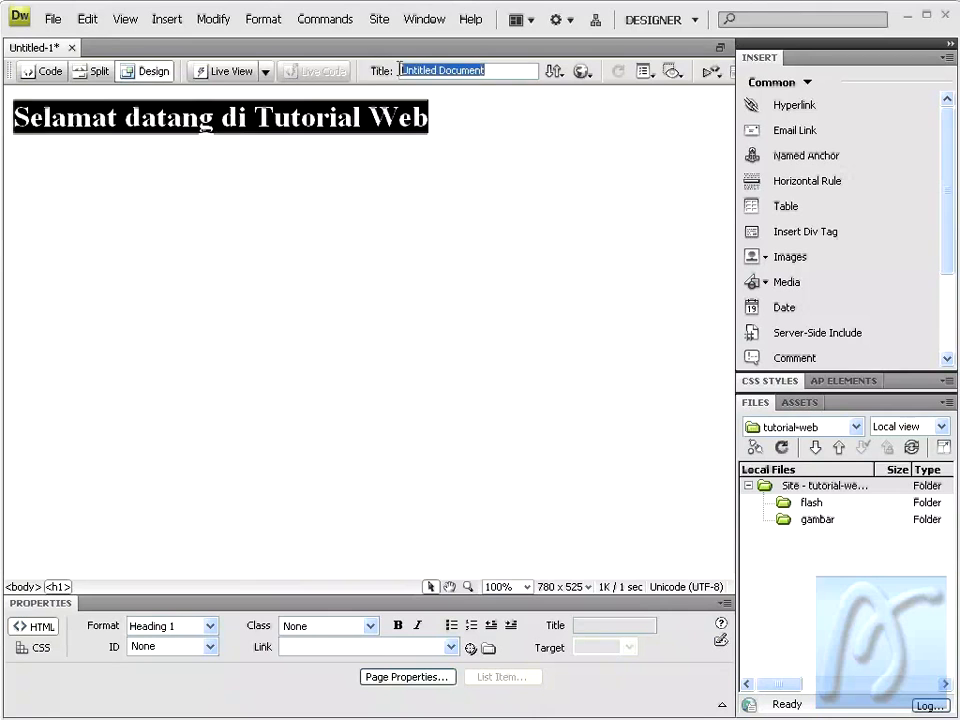
left_click(402, 71)
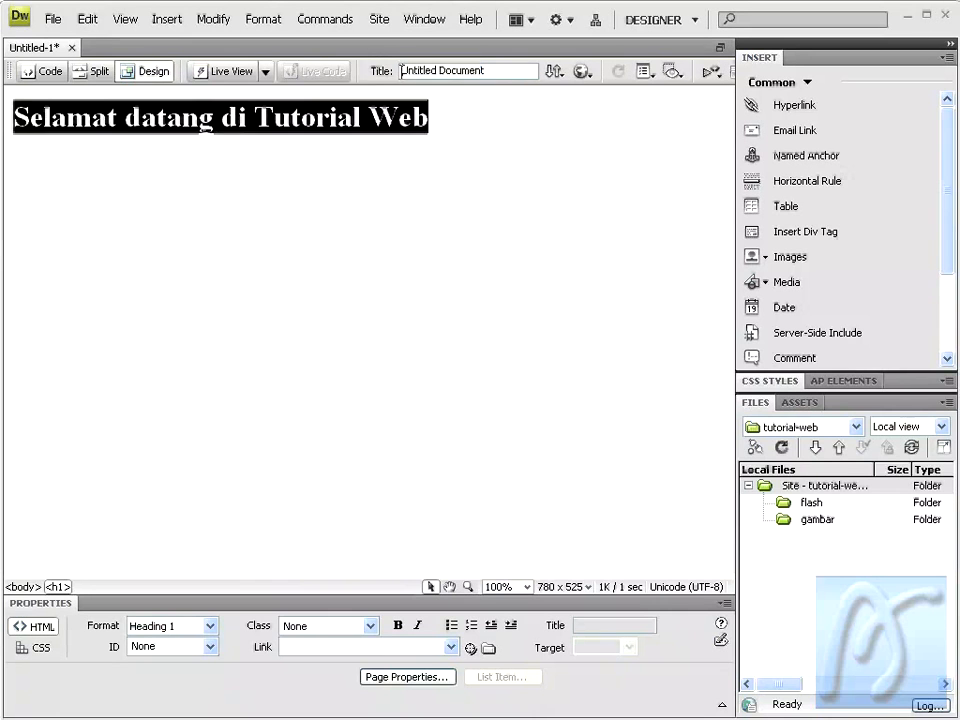
left_click_drag(401, 71, 489, 71)
right_click(534, 74)
left_click(574, 137)
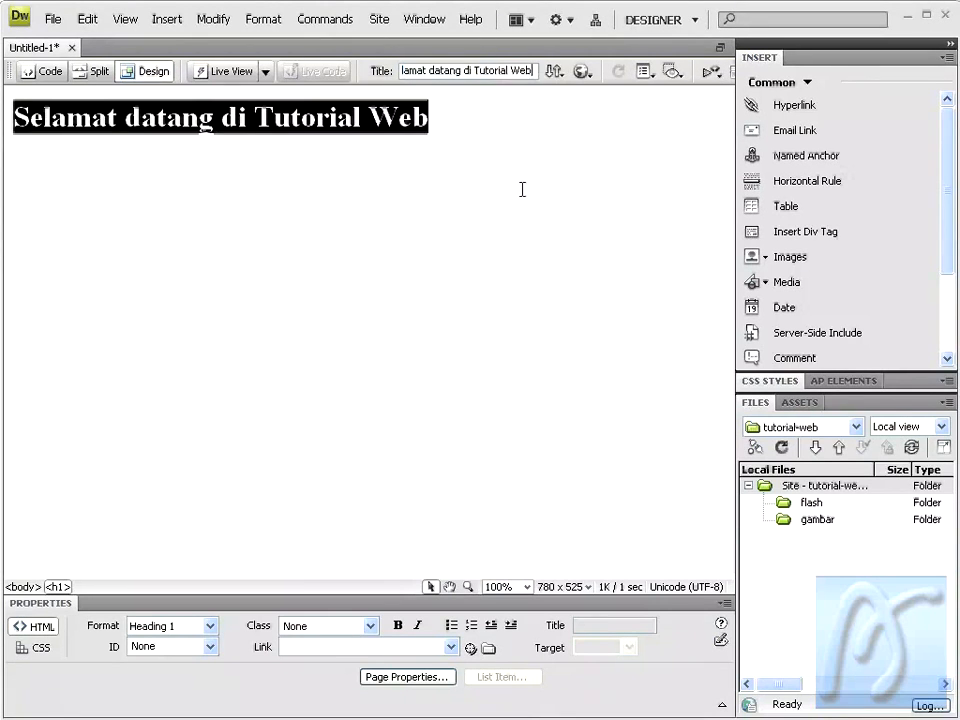
left_click(502, 137)
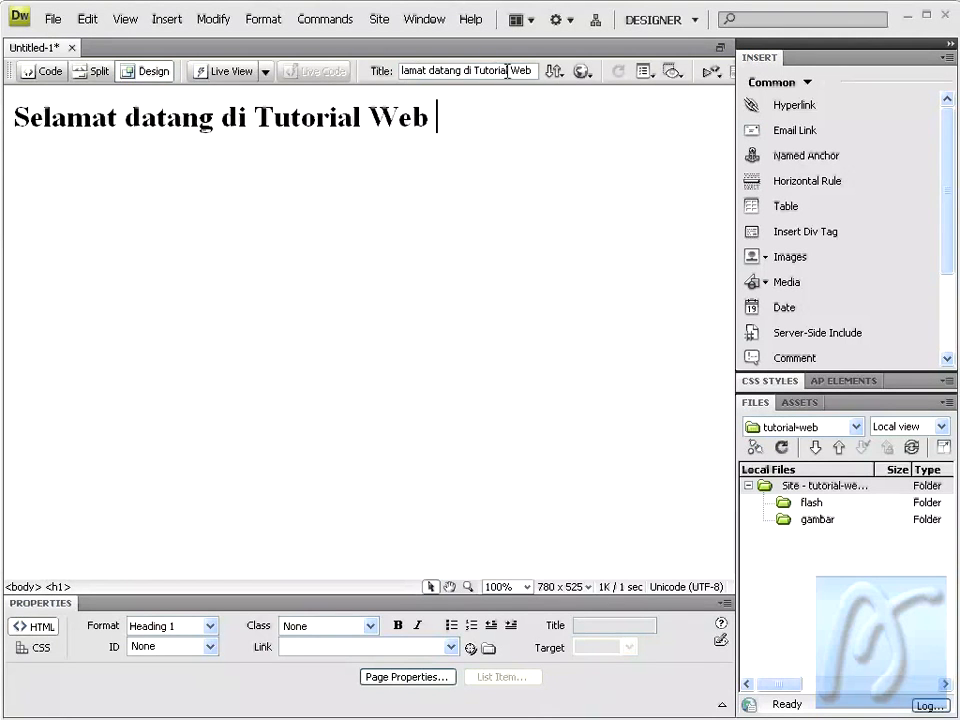
Step: Save the page as index.html in the tutorial-web folder
left_click(53, 20)
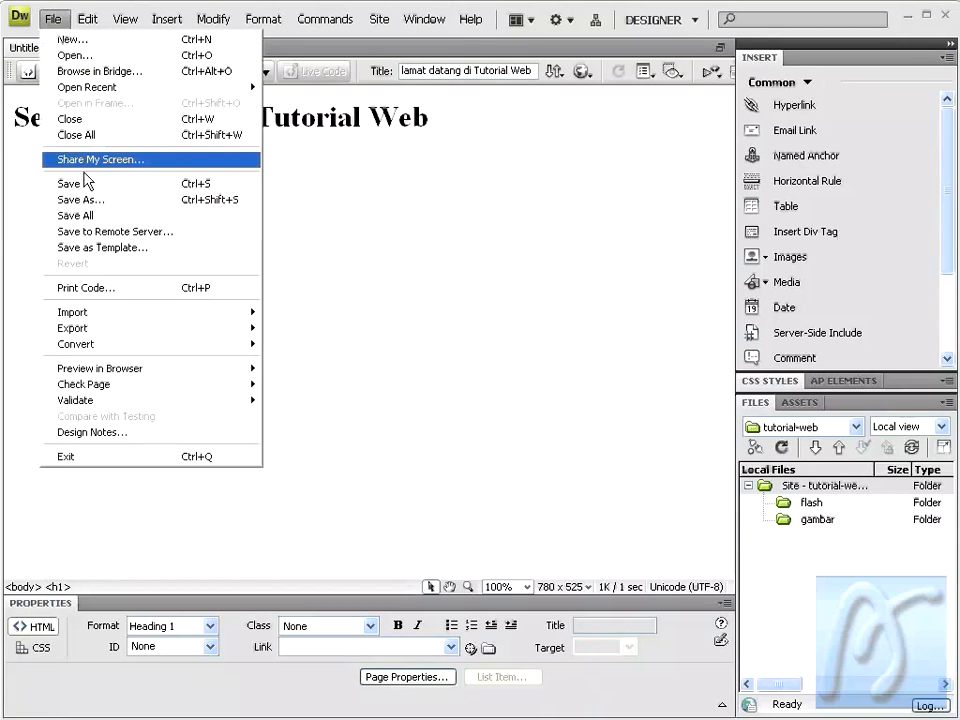
left_click(62, 199)
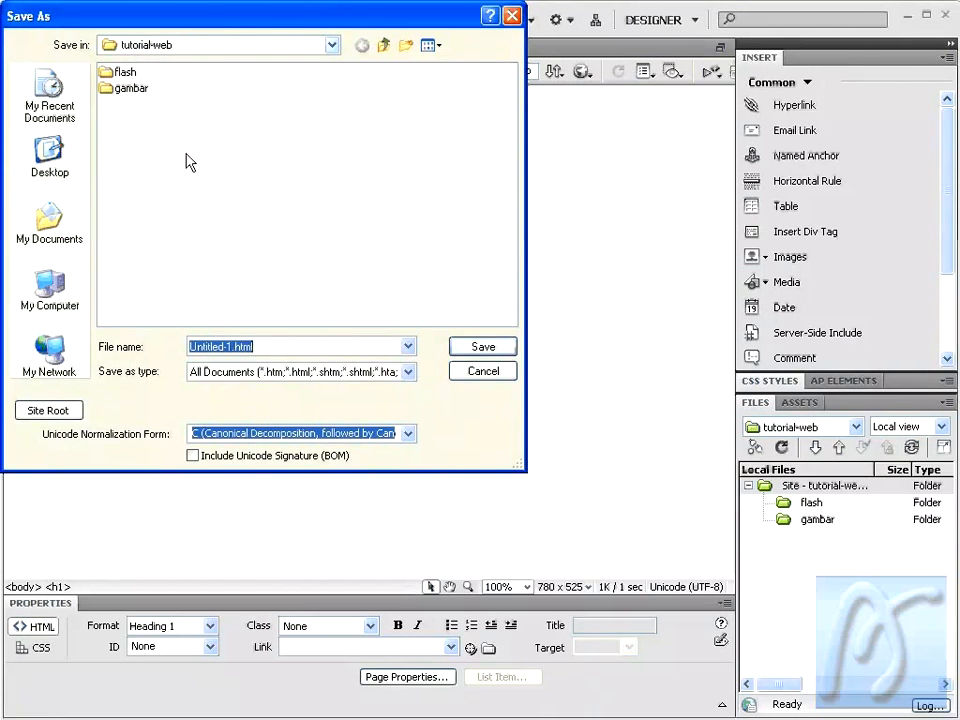
key("shift+Left")
key("shift+Left")
key("shift+Left")
key("shift+Left")
key("shift+Left")
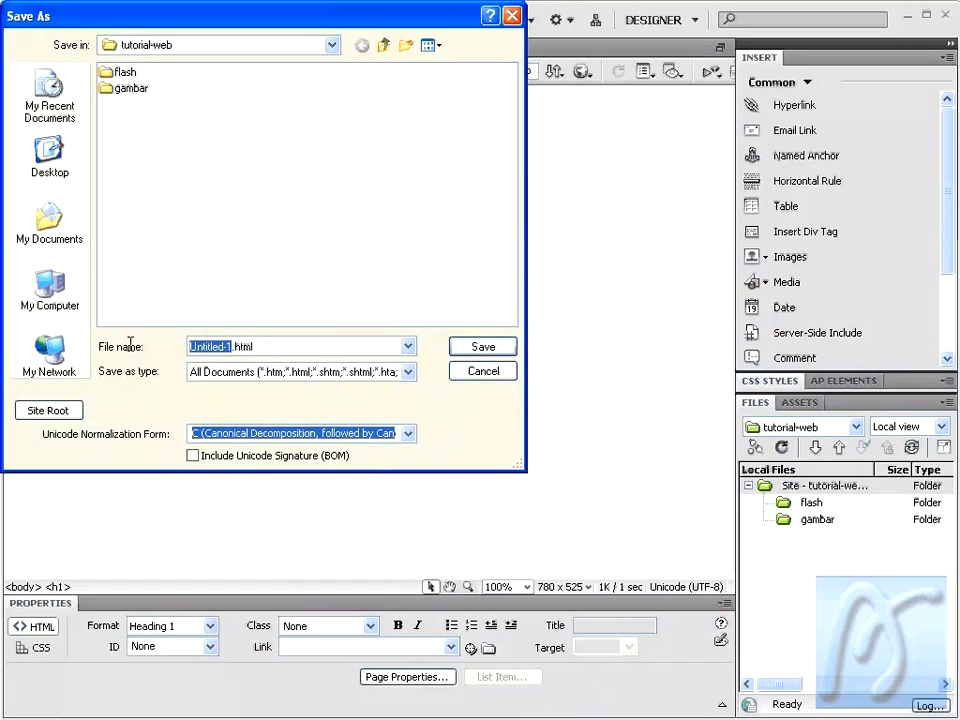
key("BackSpace")
type("in")
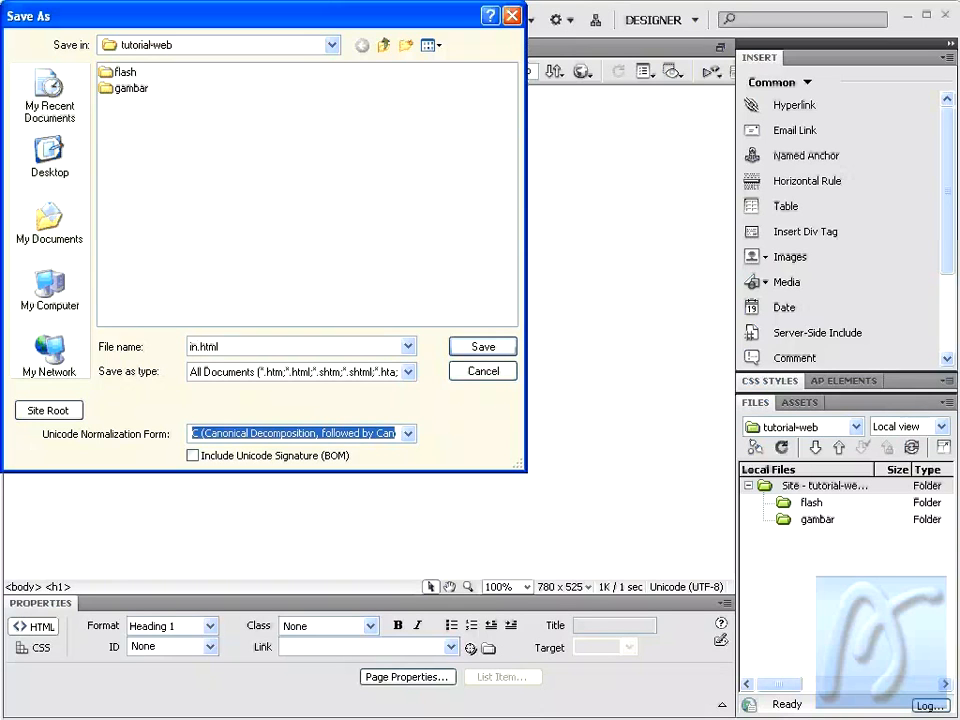
type("dex")
left_click(483, 350)
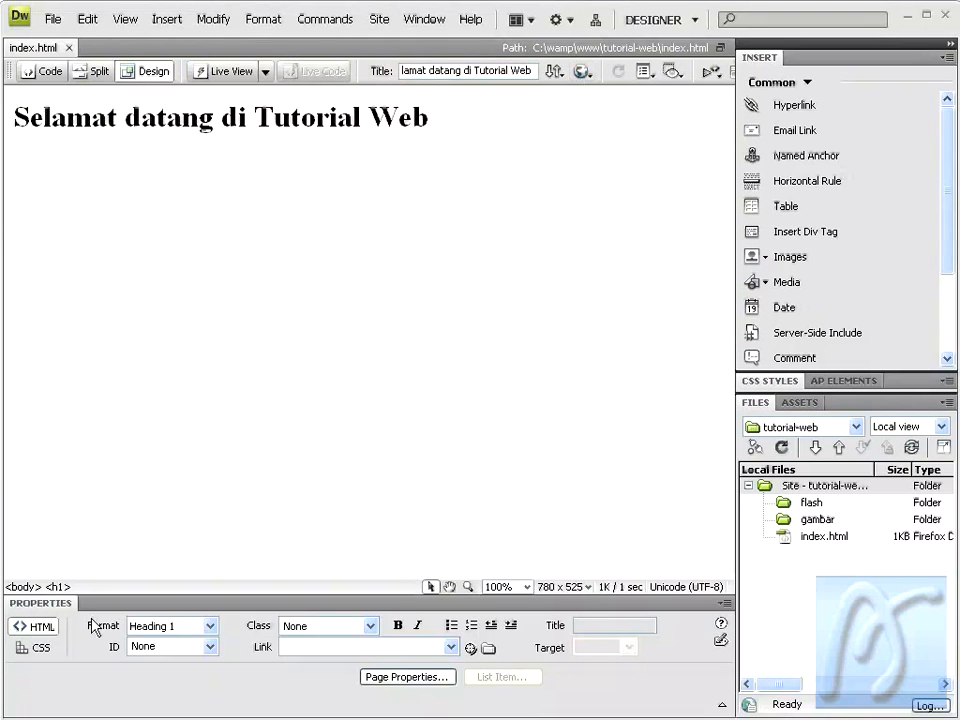
Step: Start WampServer so the page can be served from localhost
left_click(42, 719)
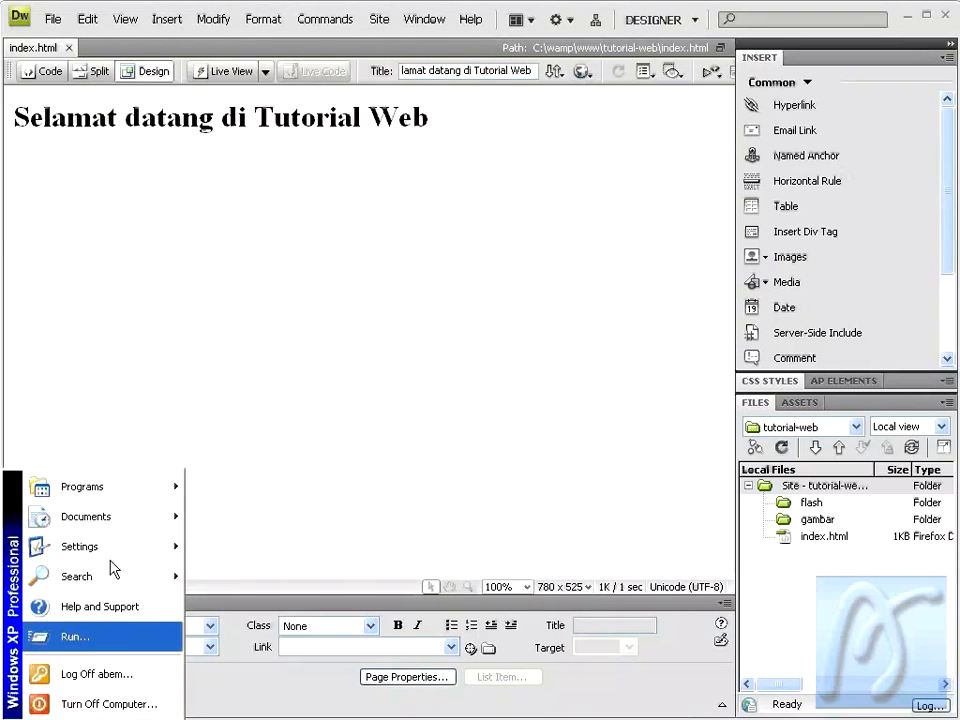
mouse_move(180, 490)
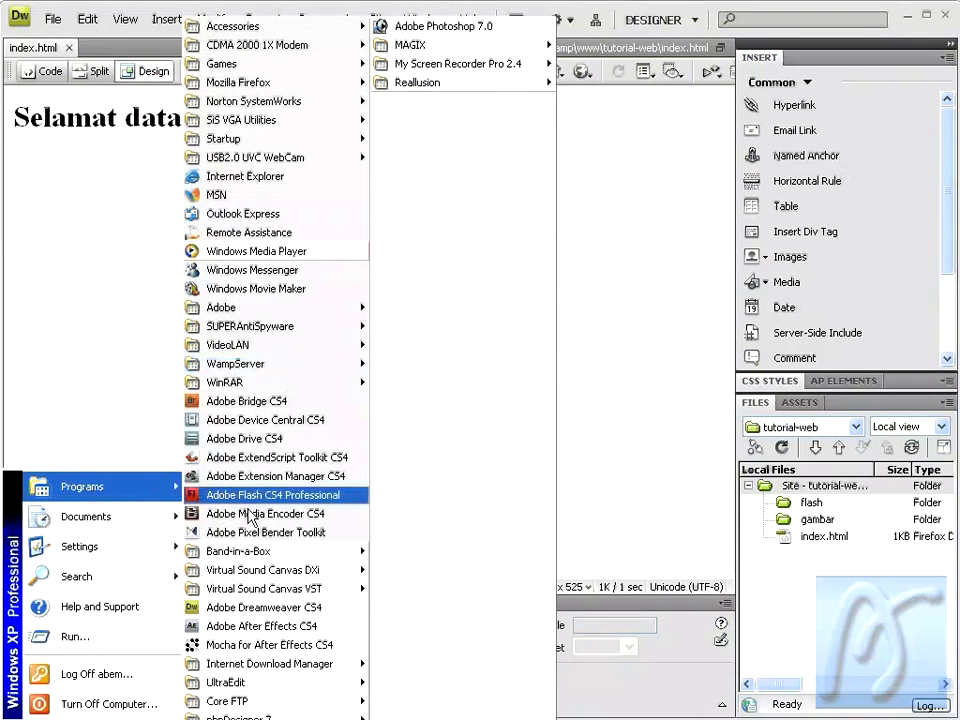
mouse_move(320, 364)
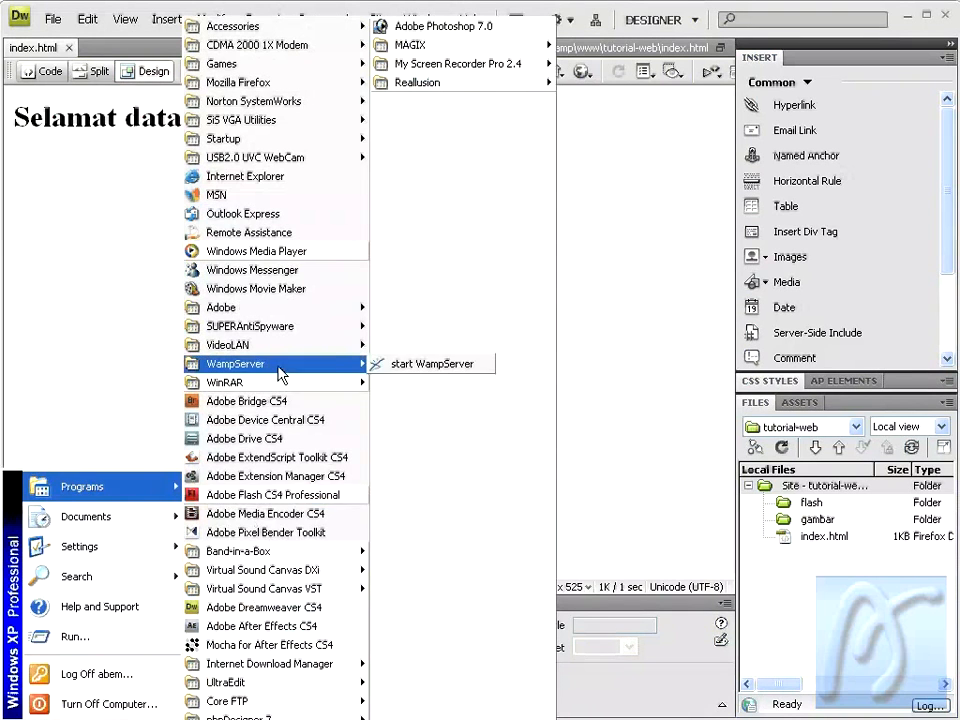
left_click(410, 366)
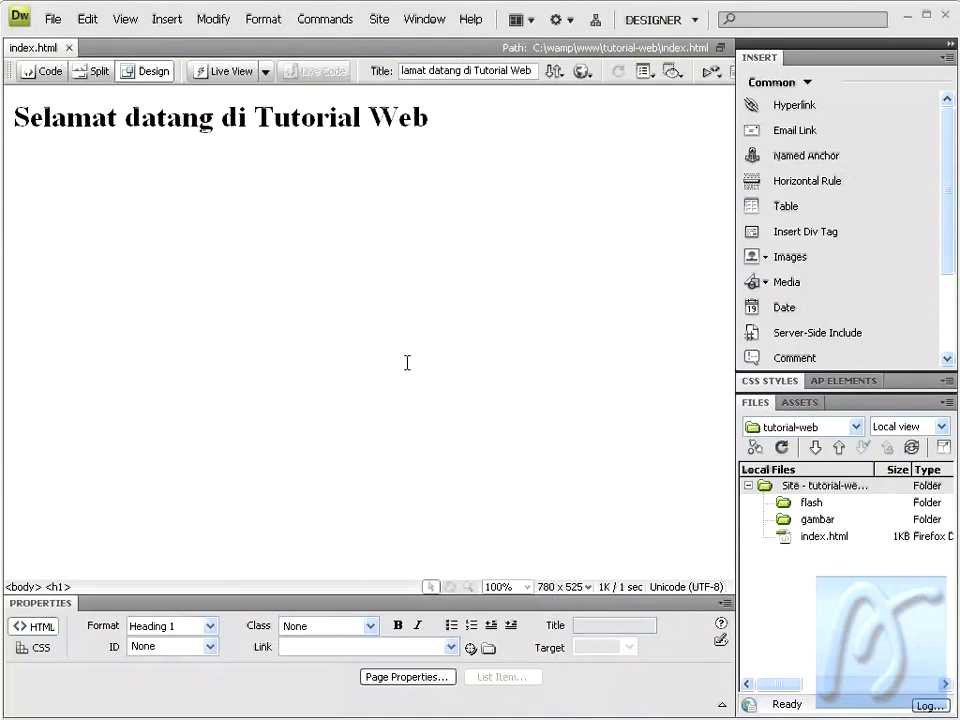
Step: Preview index.html in Firefox, agreeing to update its copy on the testing server, and fit the browser window to the screen
left_click(583, 72)
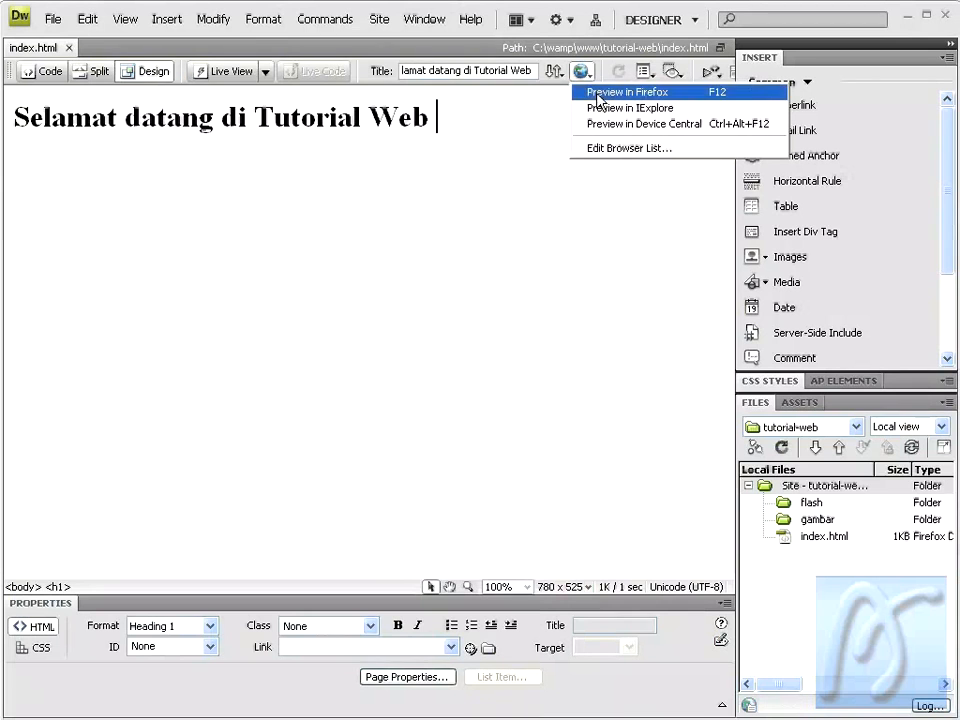
left_click(597, 95)
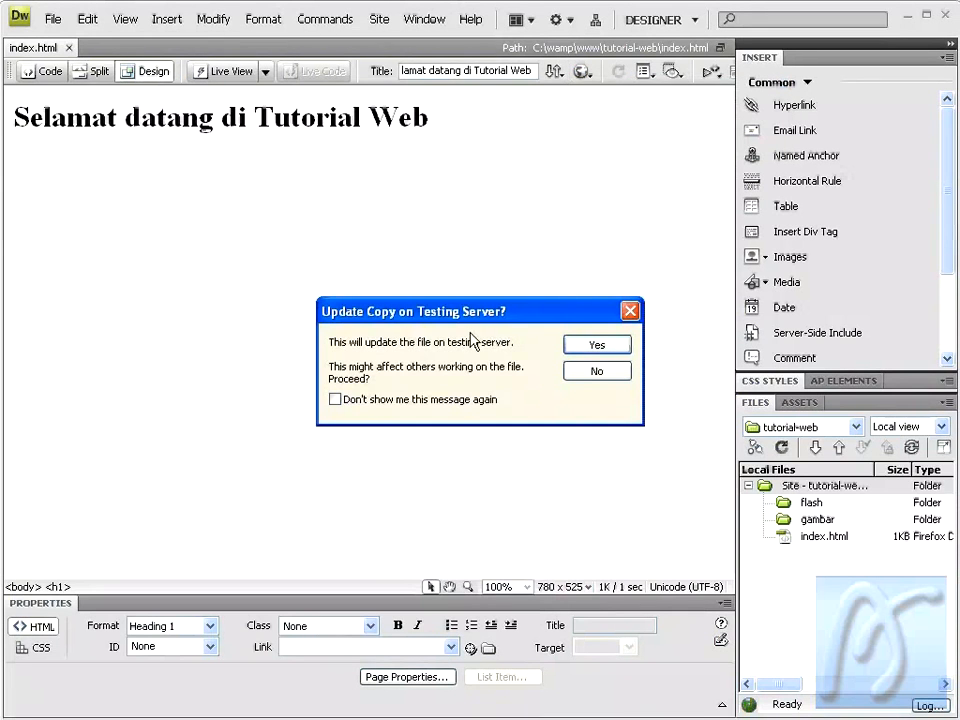
left_click(588, 350)
left_click(668, 352)
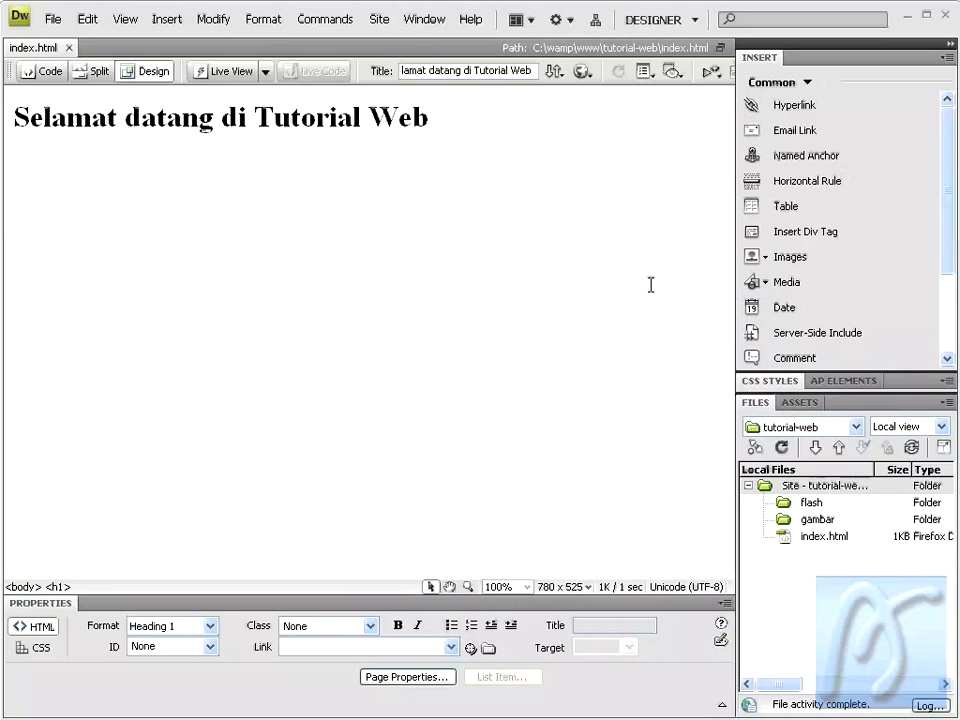
key("F12")
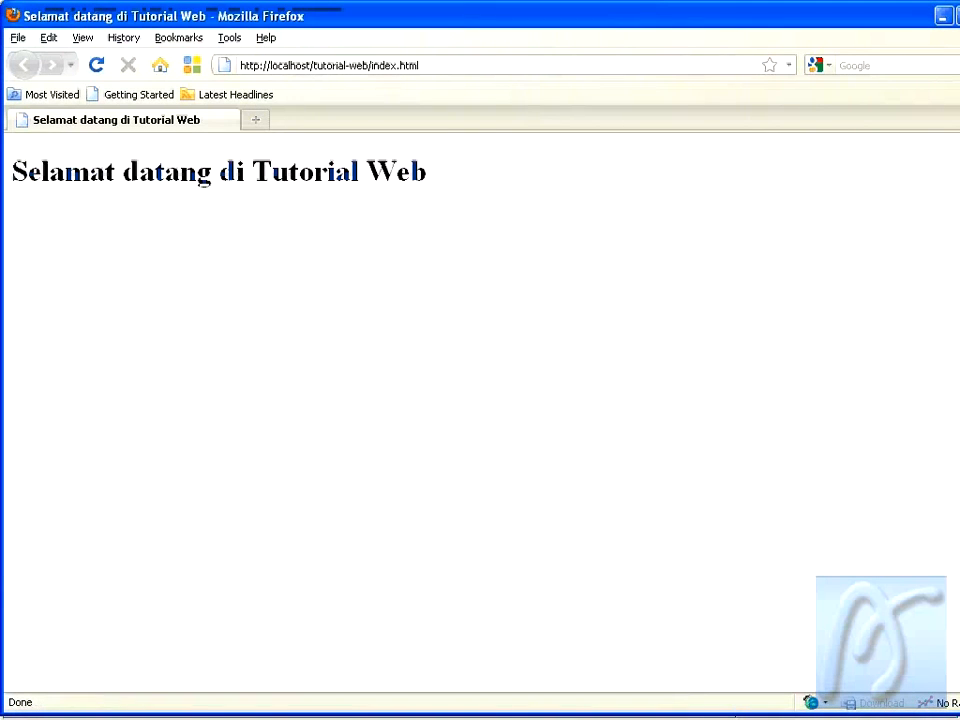
left_click_drag(959, 233, 957, 233)
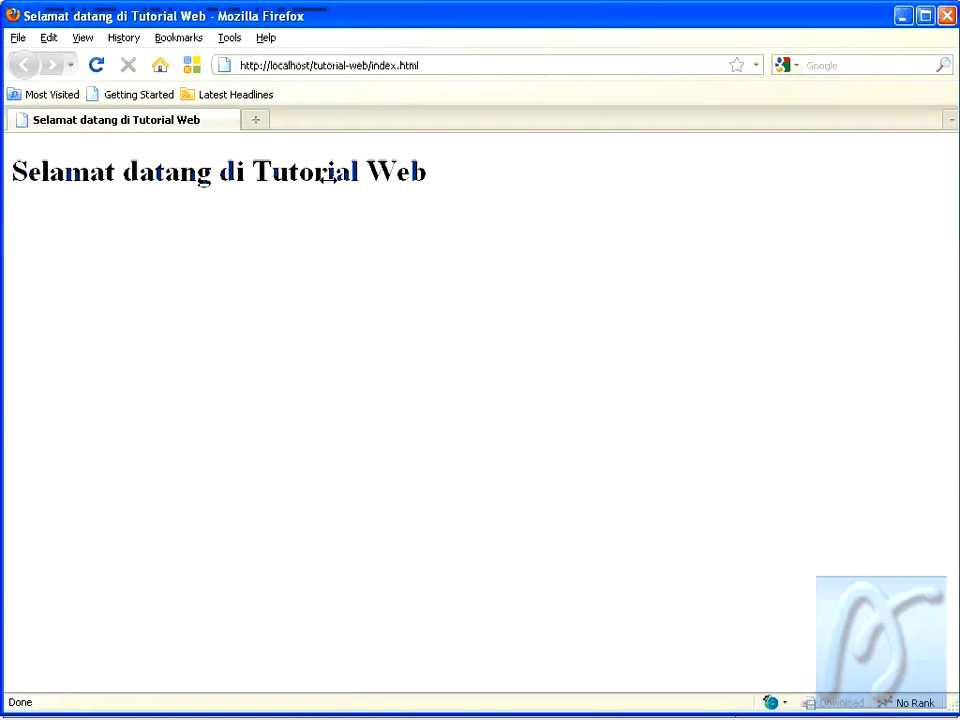
Step: Examine the parts of the previewed page's localhost address in Firefox
left_click(311, 65)
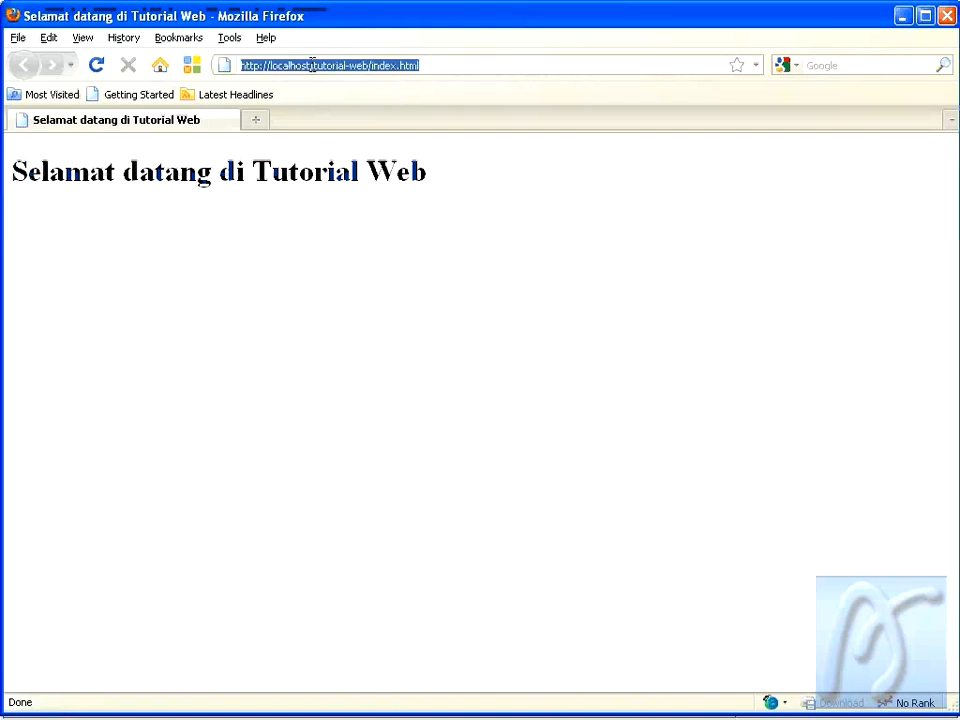
left_click(313, 65)
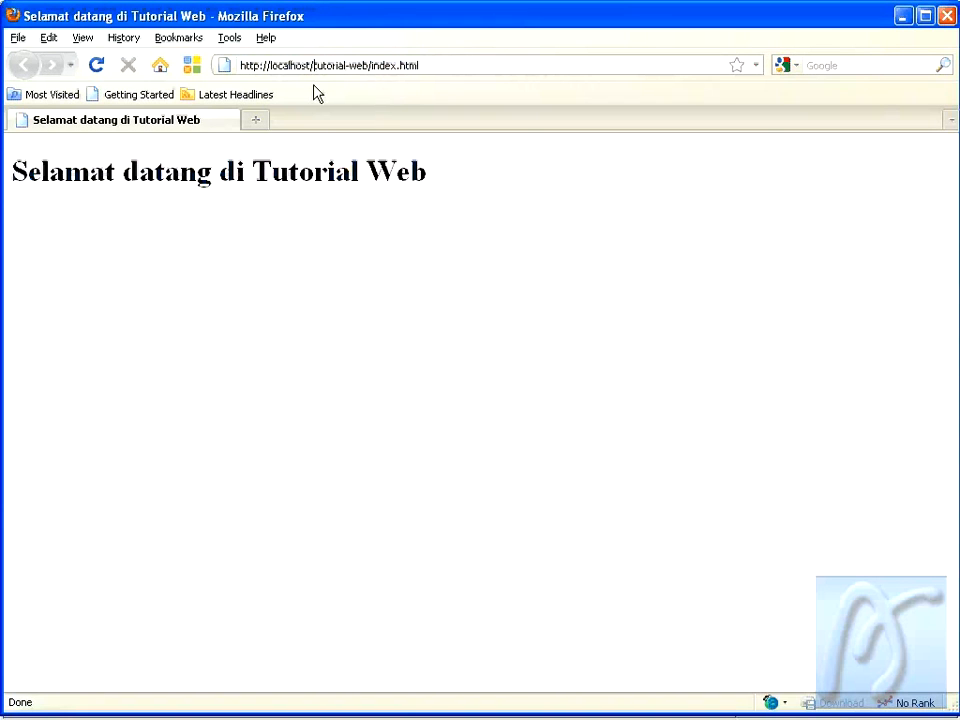
left_click(349, 65)
type("-")
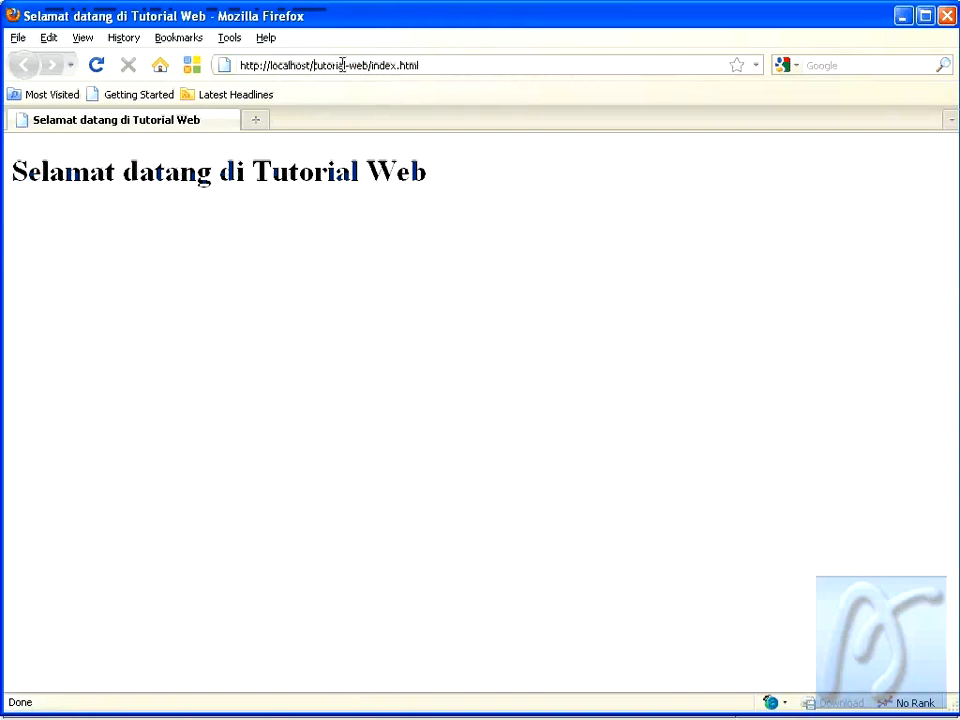
double_click(293, 65)
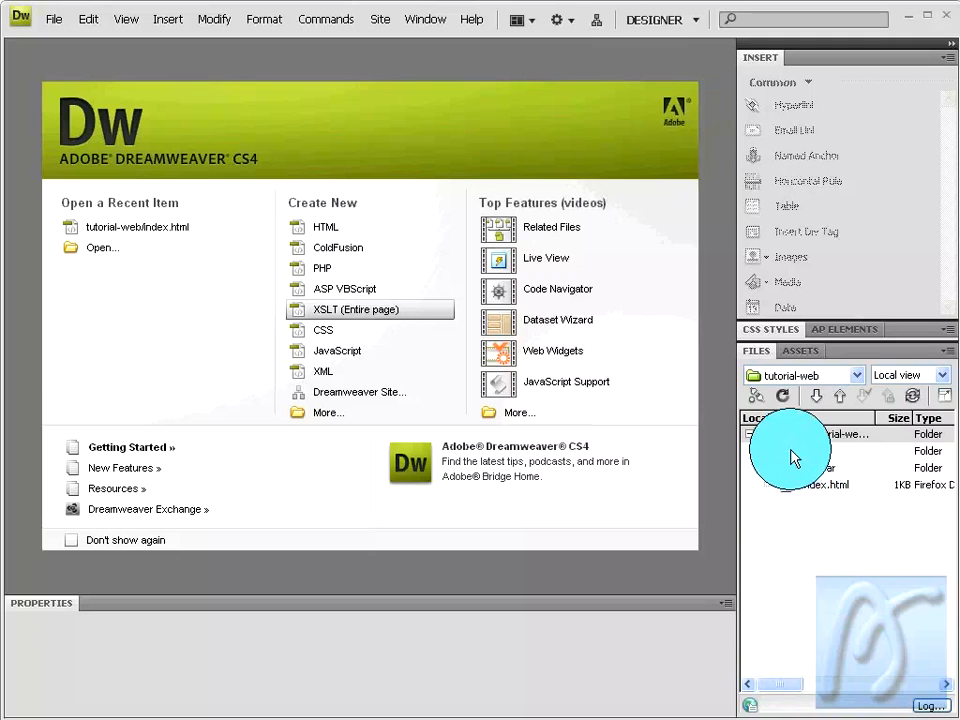
Step: Create a new blank HTML page with no layout in the tutorial-web site in Dreamweaver
left_click(788, 440)
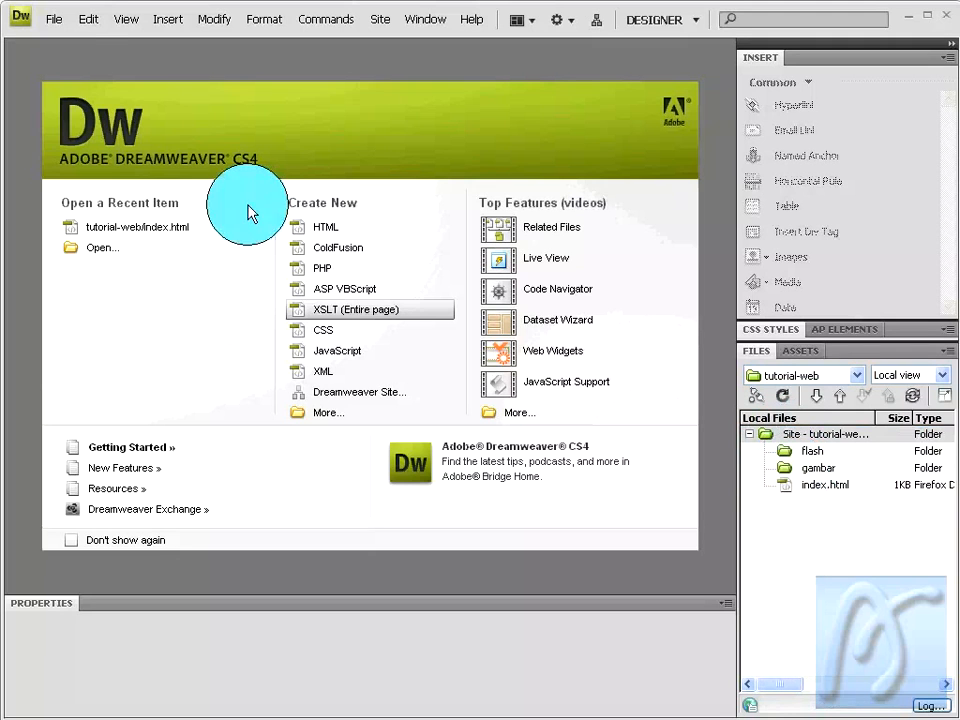
left_click(57, 24)
left_click(66, 42)
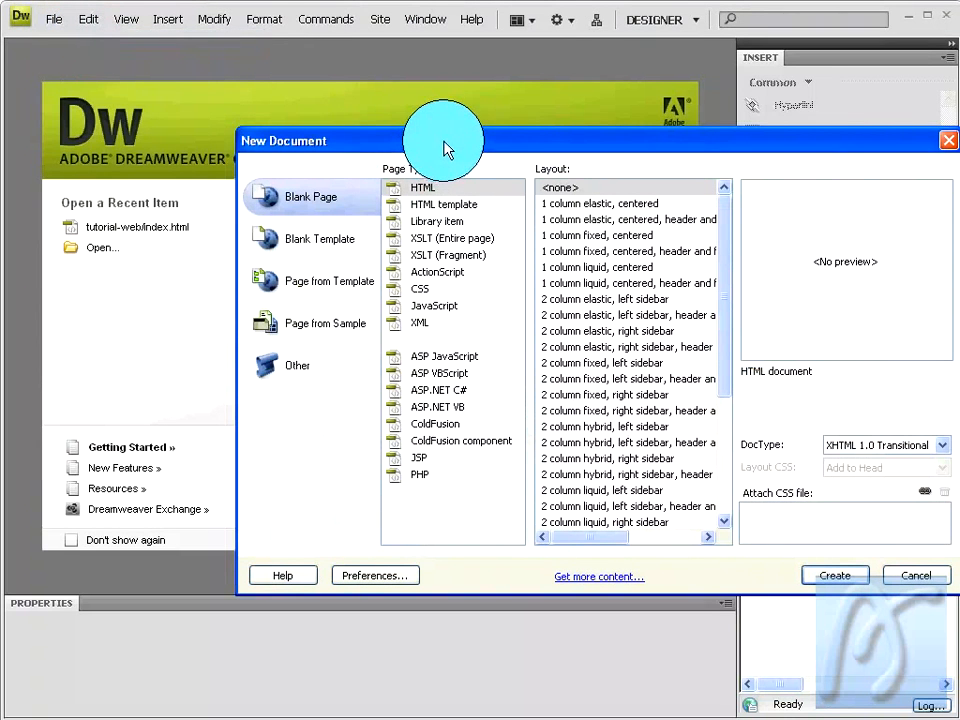
left_click(428, 192)
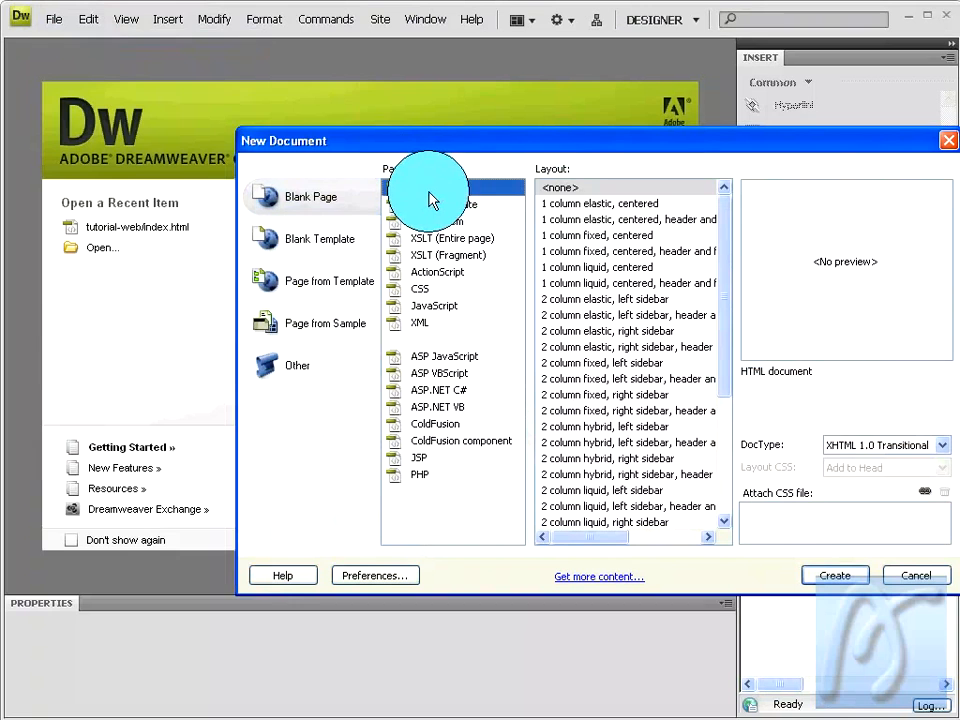
left_click(574, 189)
left_click(826, 585)
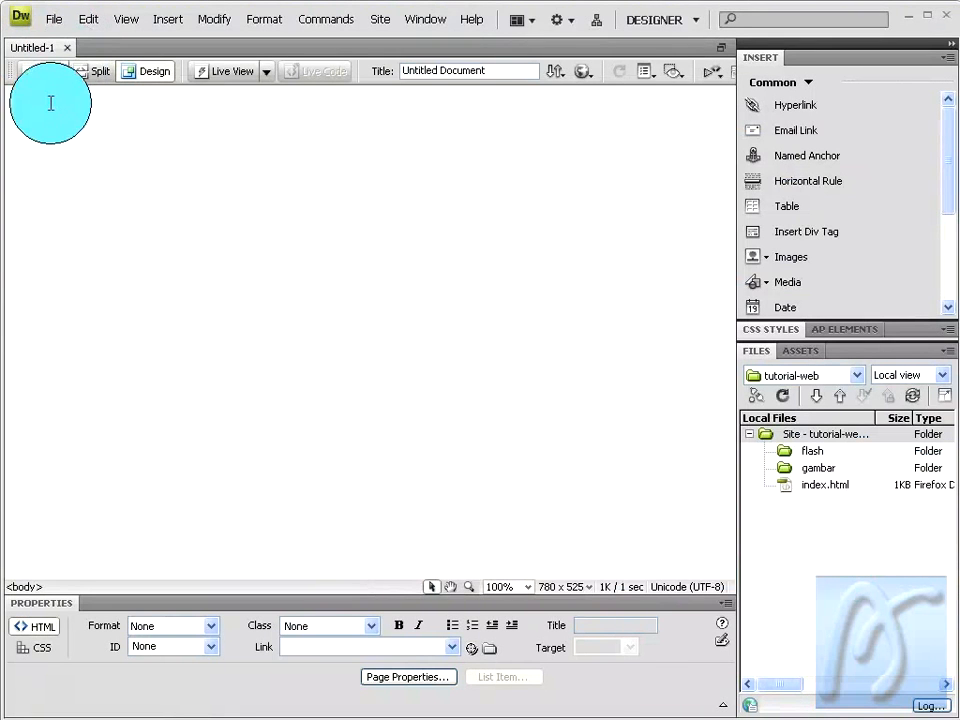
Step: Save the new blank page as table.html in the tutorial-web folder
left_click(54, 19)
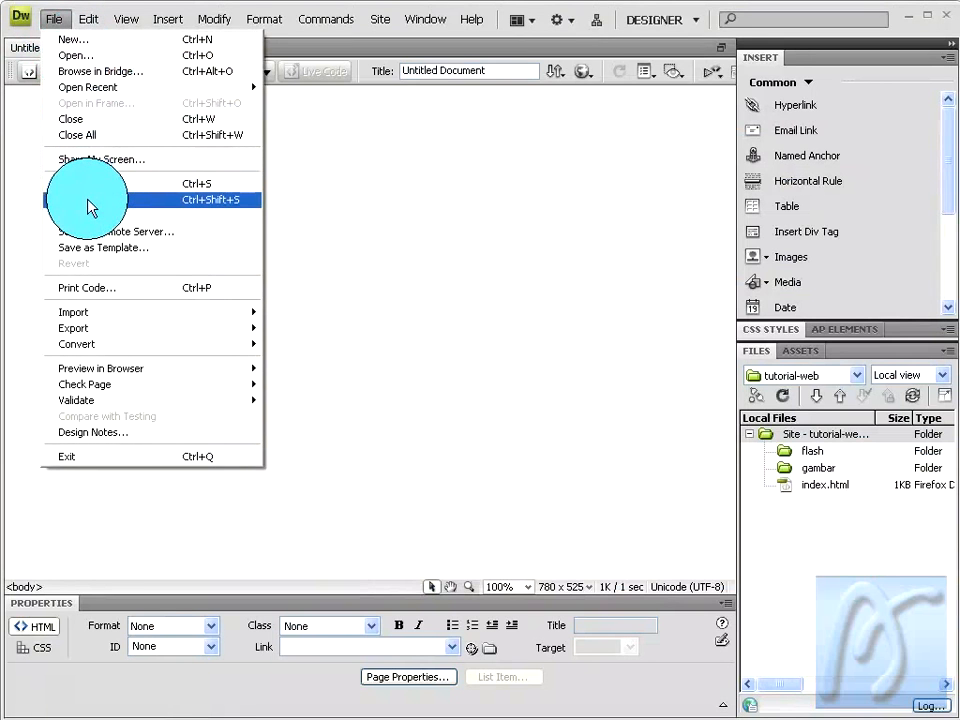
left_click(88, 200)
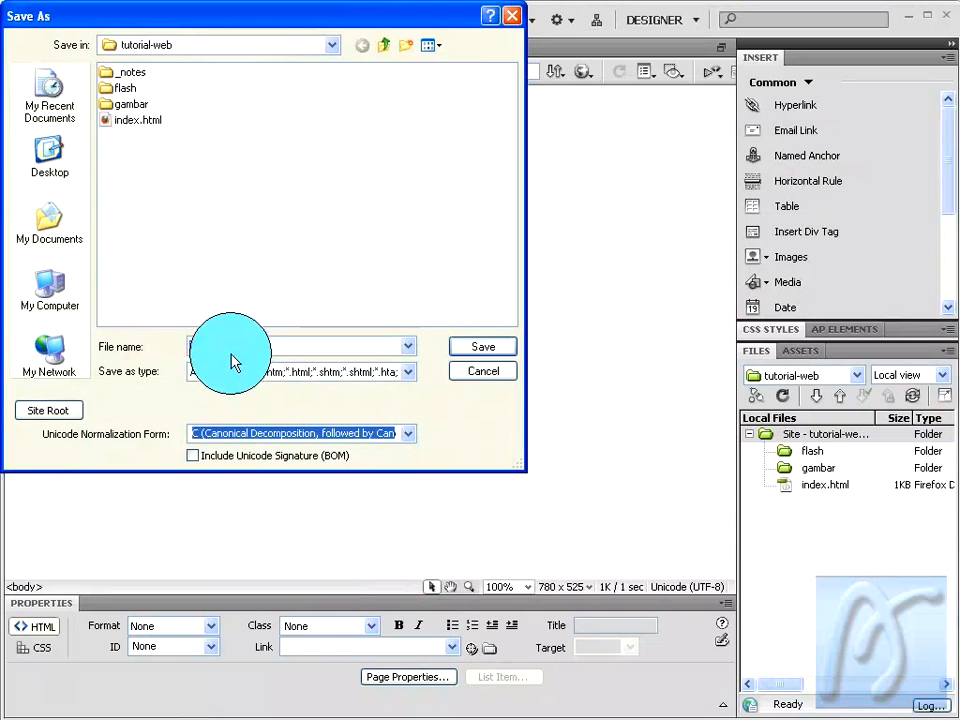
double_click(231, 344)
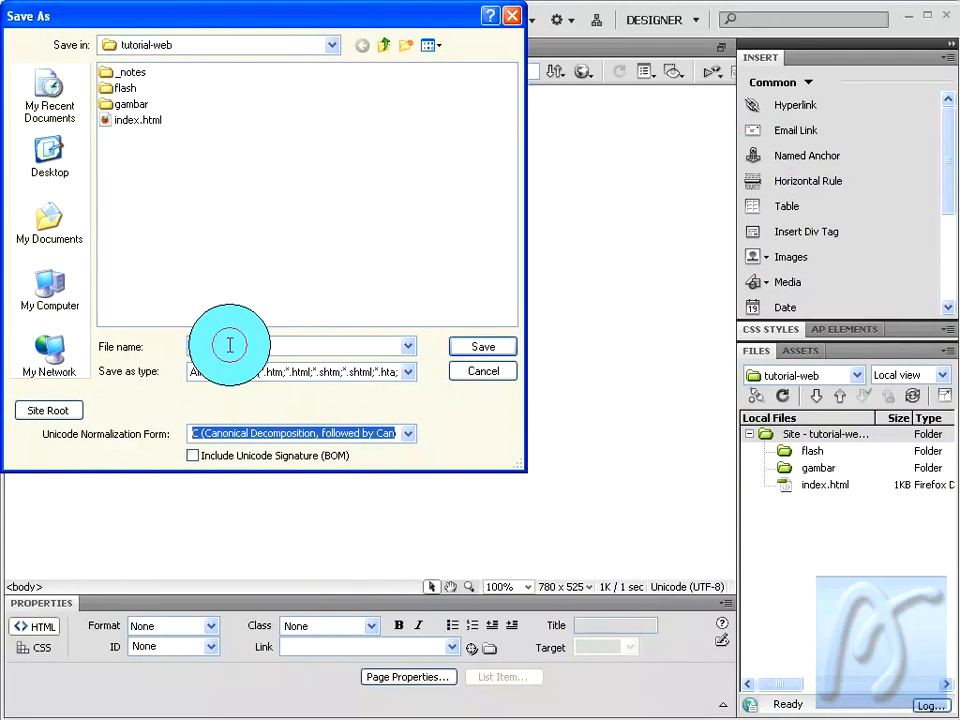
type("table")
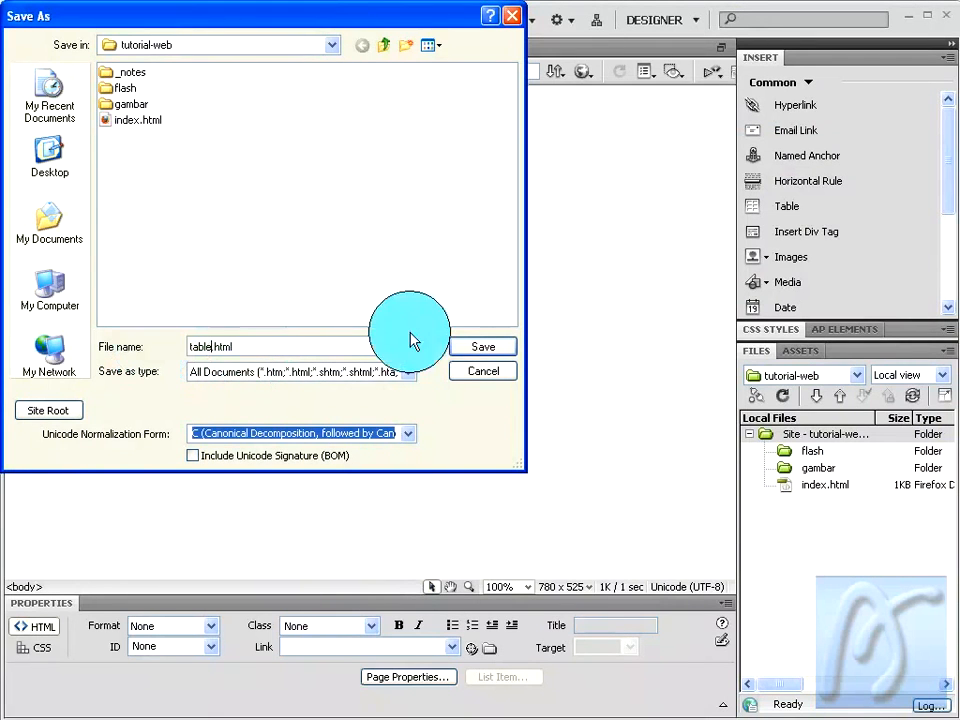
left_click(488, 350)
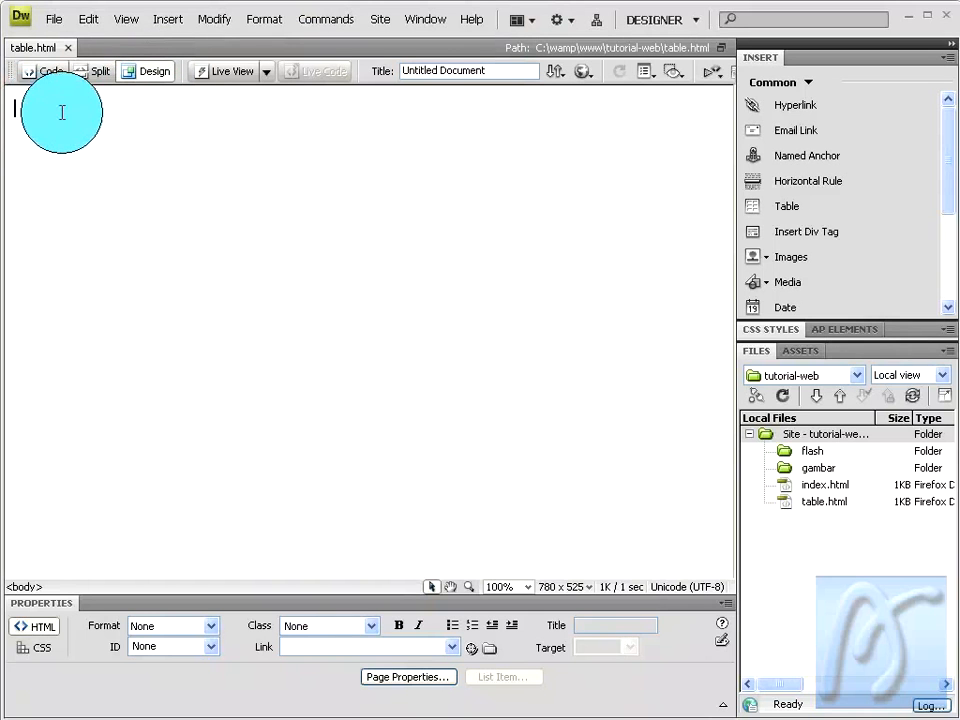
Step: Look at table.html in Split and Code views, and return to Design view
left_click(104, 80)
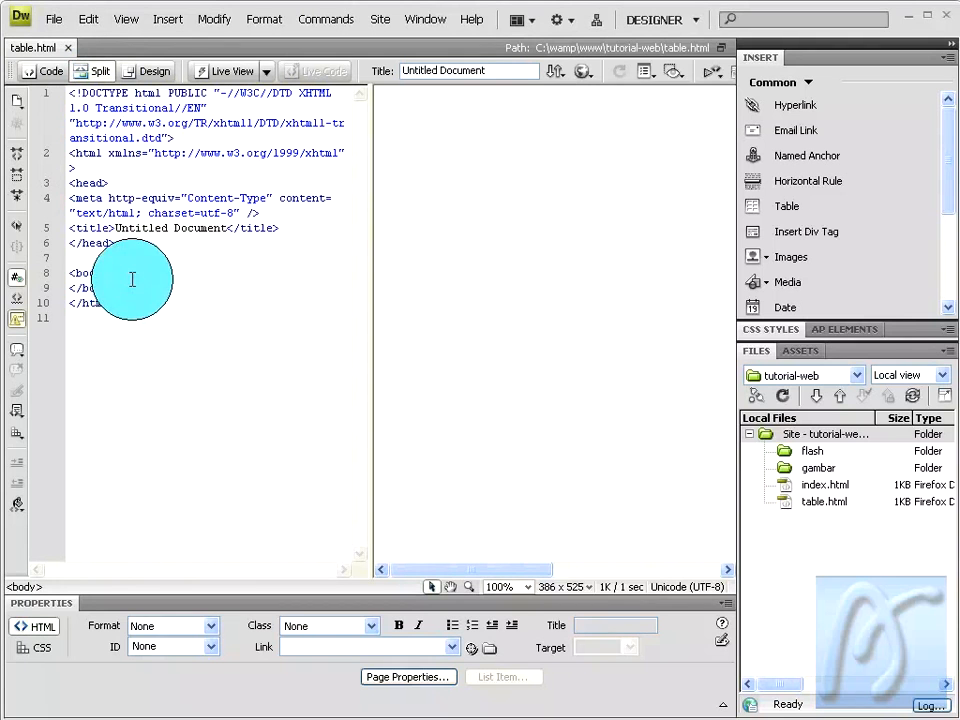
left_click(44, 72)
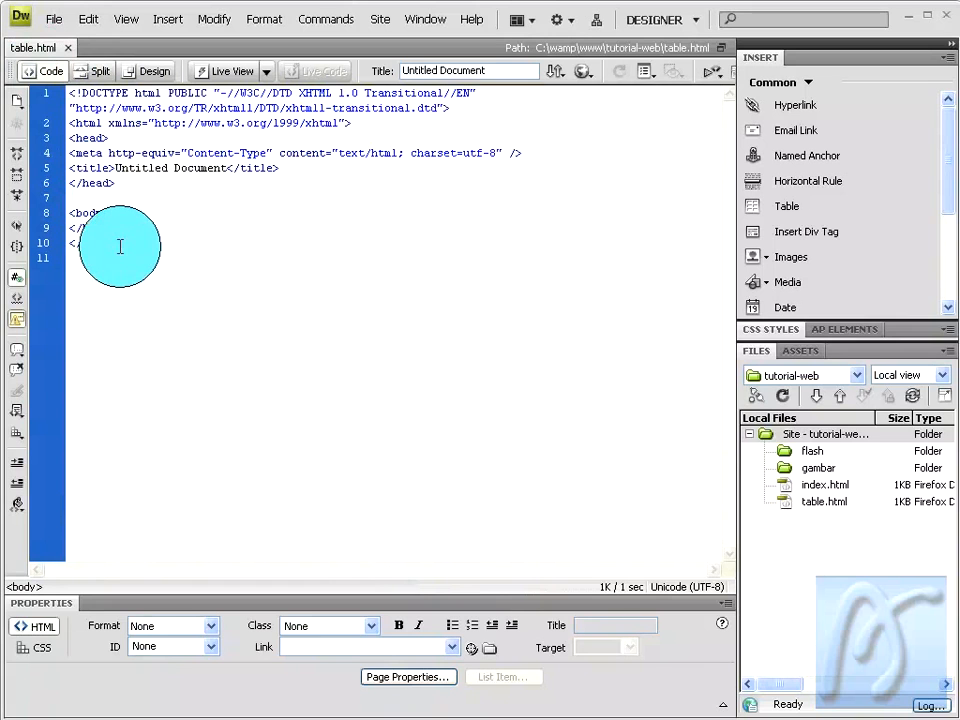
left_click(151, 72)
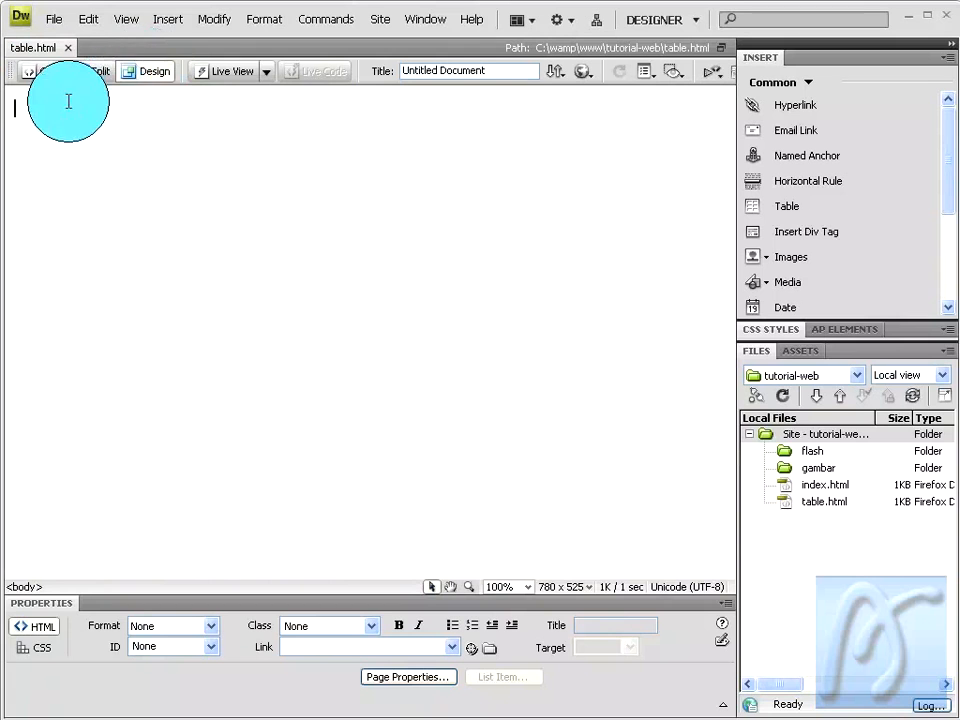
Step: Insert a table with 4 rows and 3 columns, 960 pixels wide, with border, cell padding and cell spacing 0, and enter its first cell
left_click(172, 28)
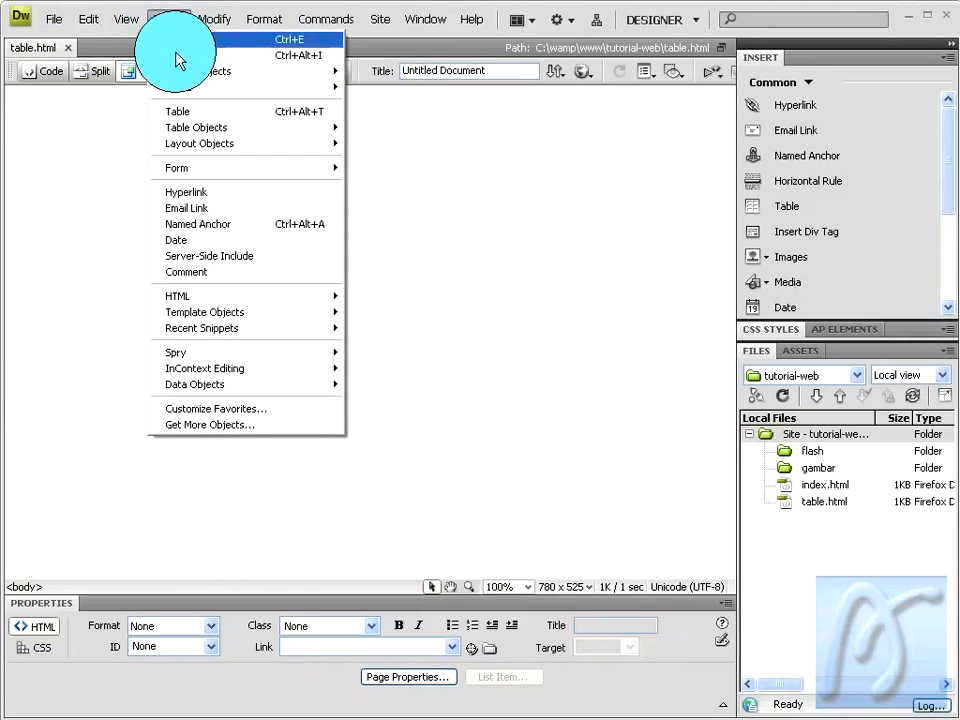
left_click(178, 114)
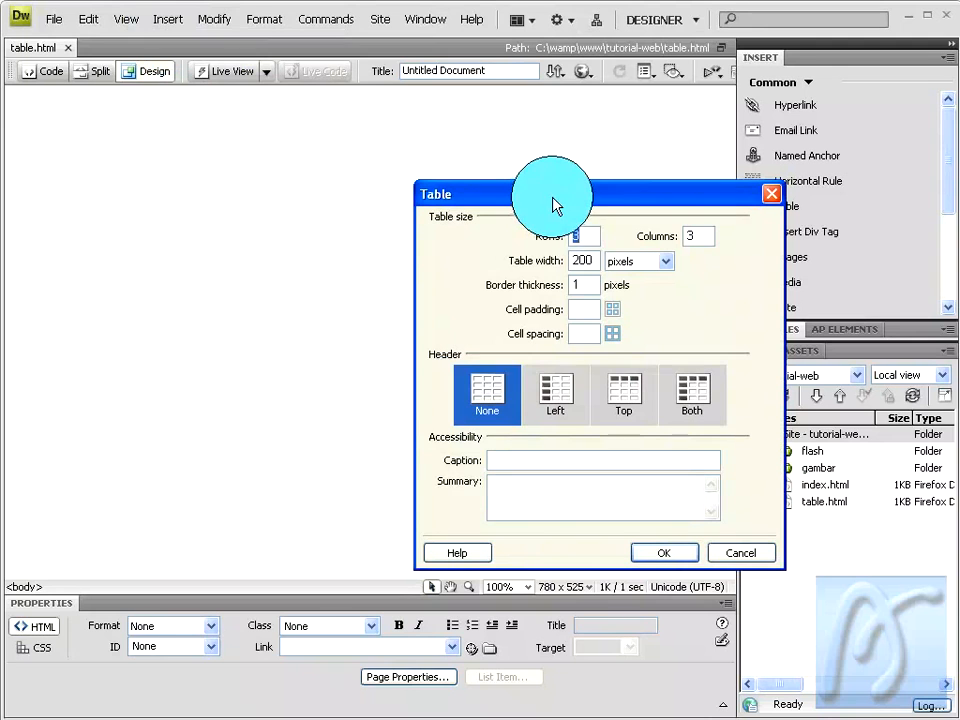
left_click(617, 234)
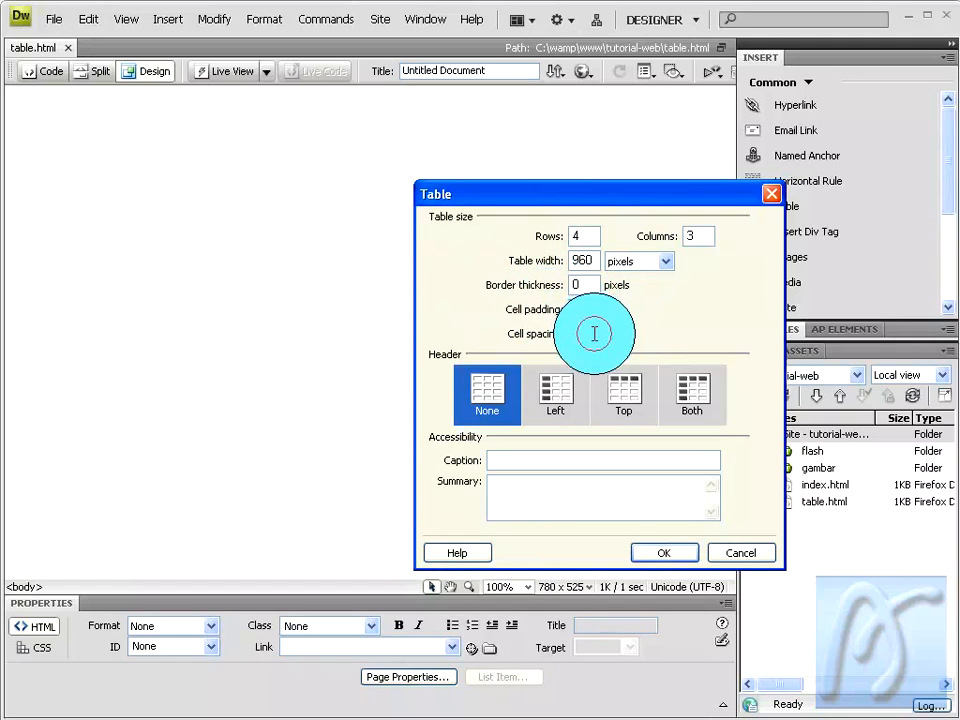
left_click(594, 333)
type("0")
left_click(652, 555)
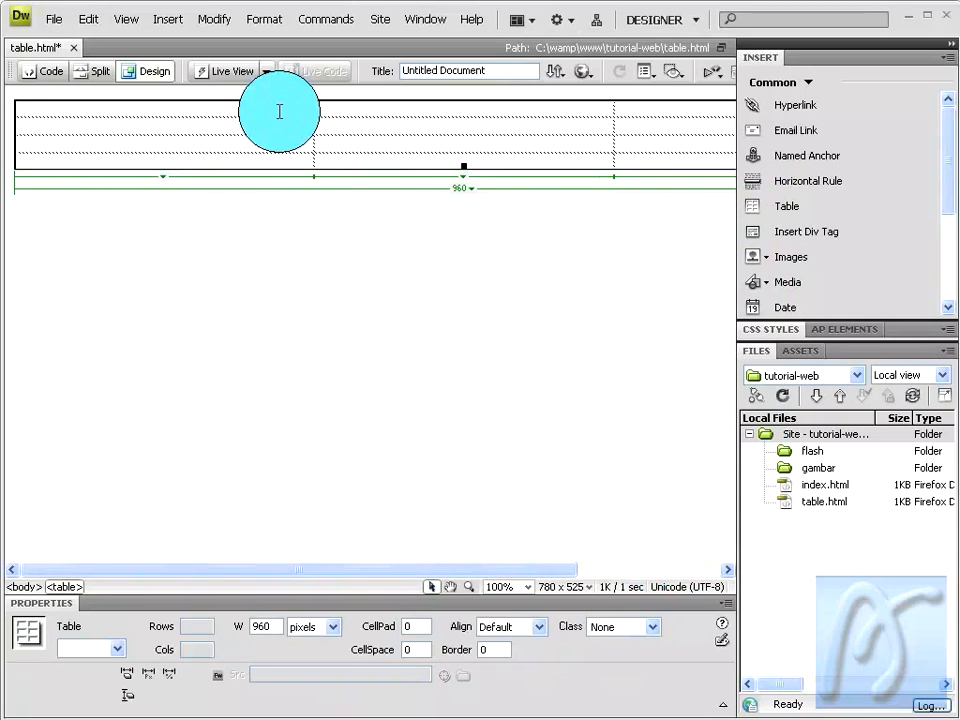
left_click(279, 111)
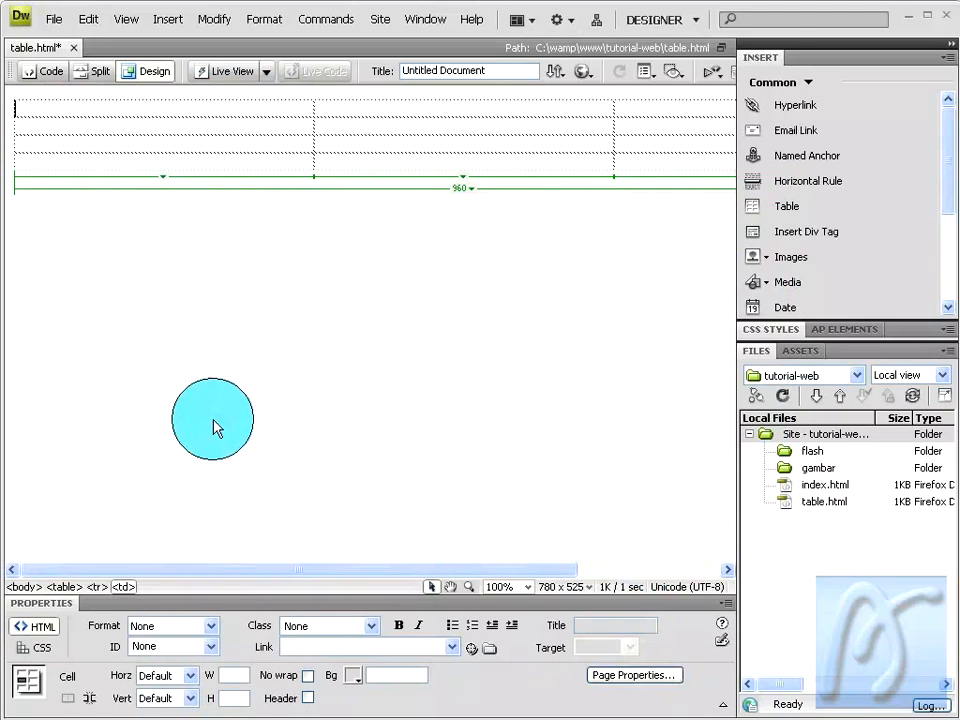
Step: Increase the first cell's column span twice so the table's top row becomes one cell across all three columns
left_click_drag(206, 574, 156, 583)
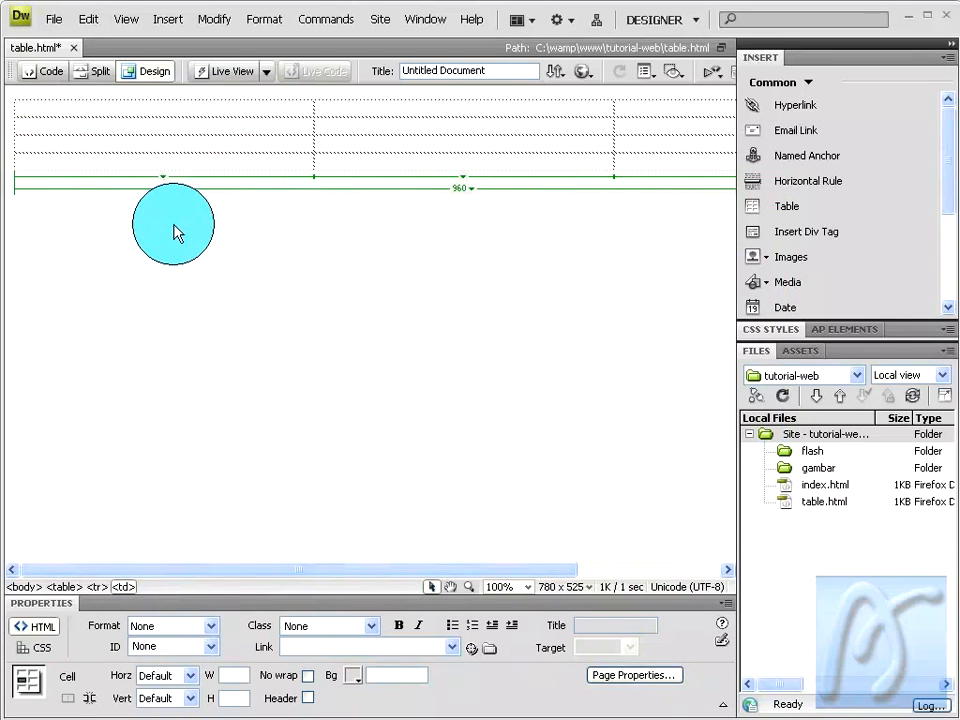
left_click(347, 110)
left_click(634, 107)
left_click(190, 112)
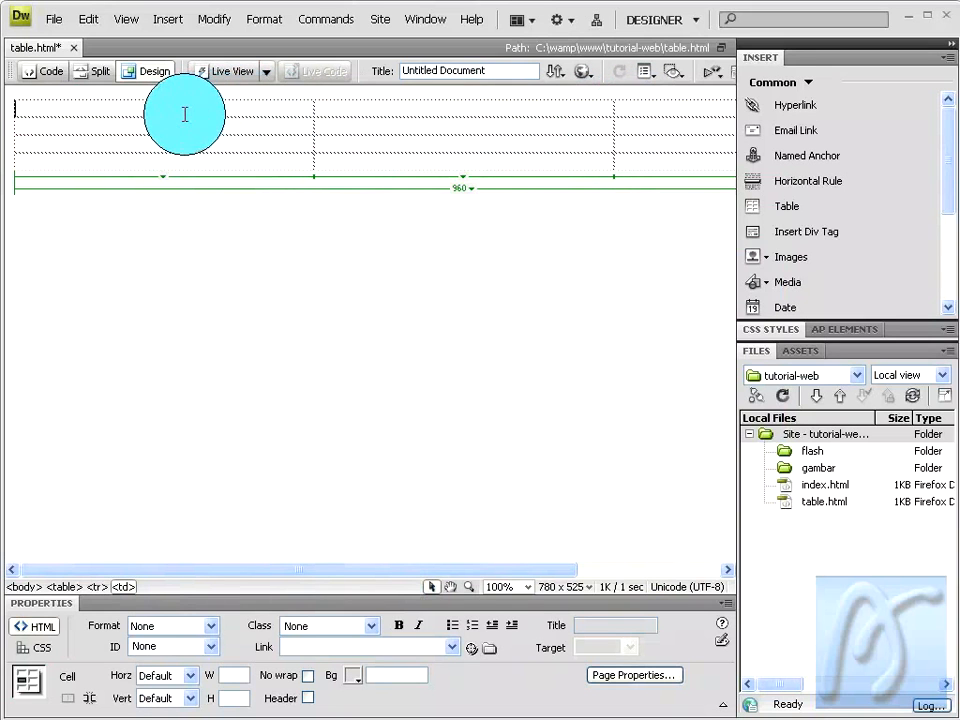
right_click(52, 112)
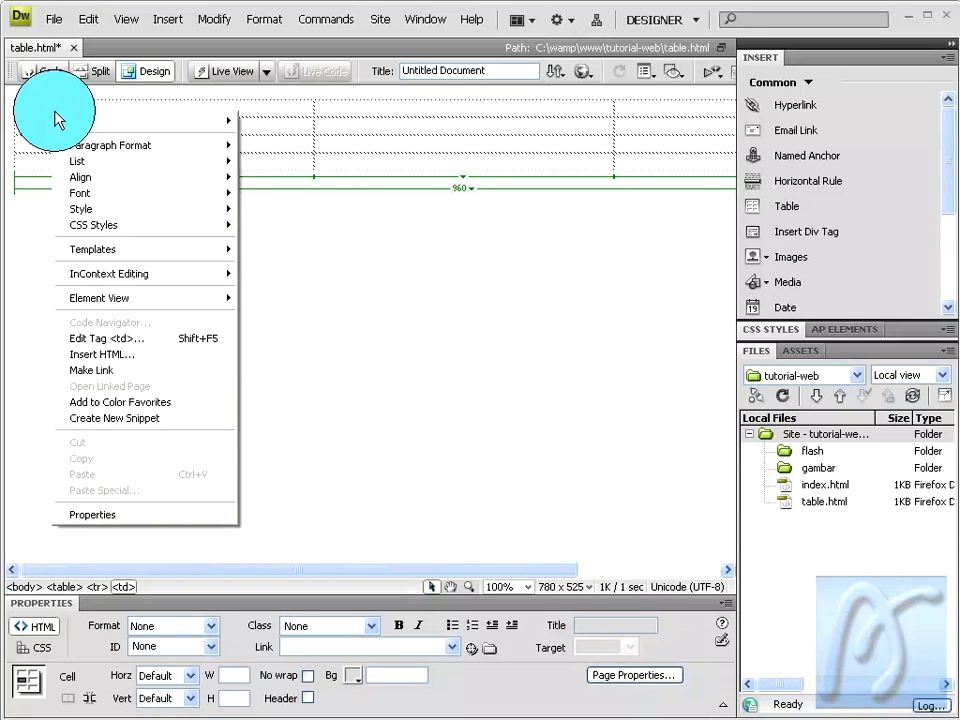
mouse_move(70, 126)
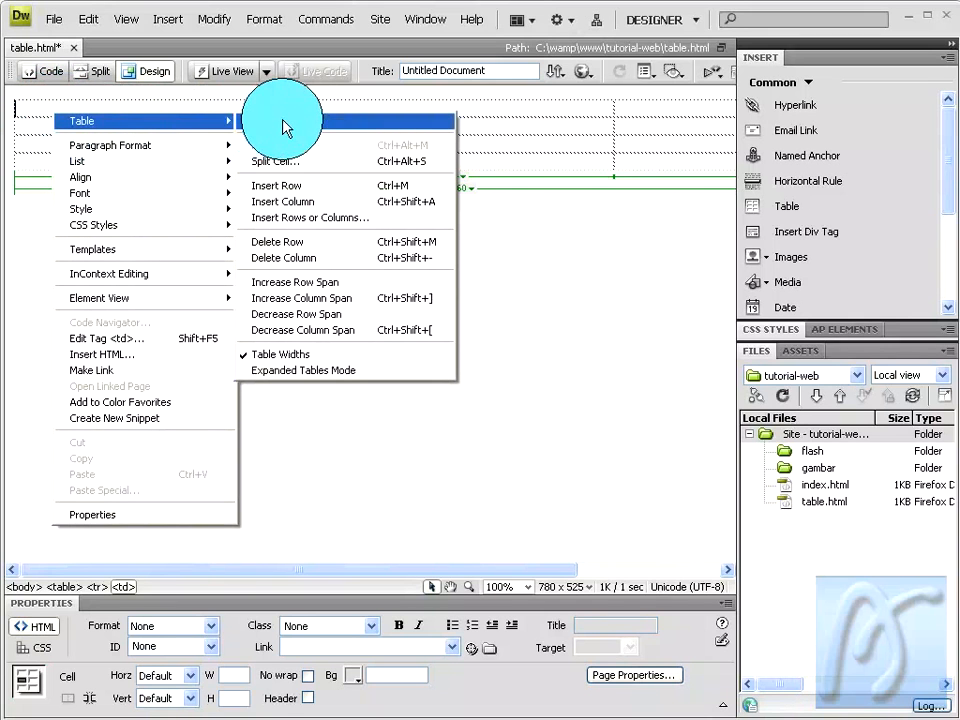
left_click(322, 298)
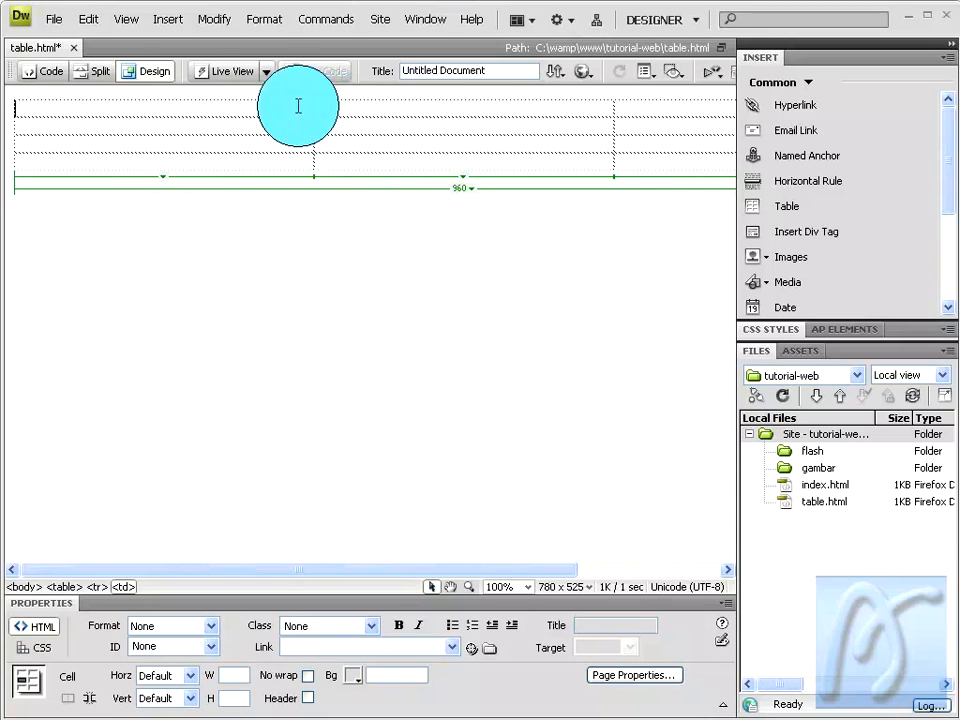
right_click(129, 108)
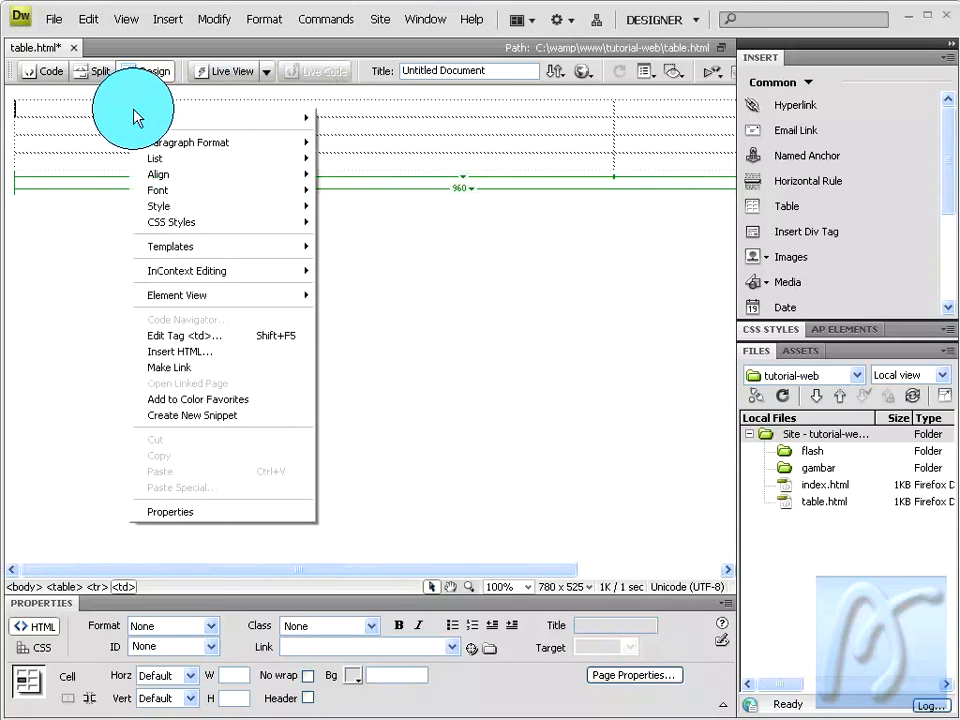
mouse_move(229, 120)
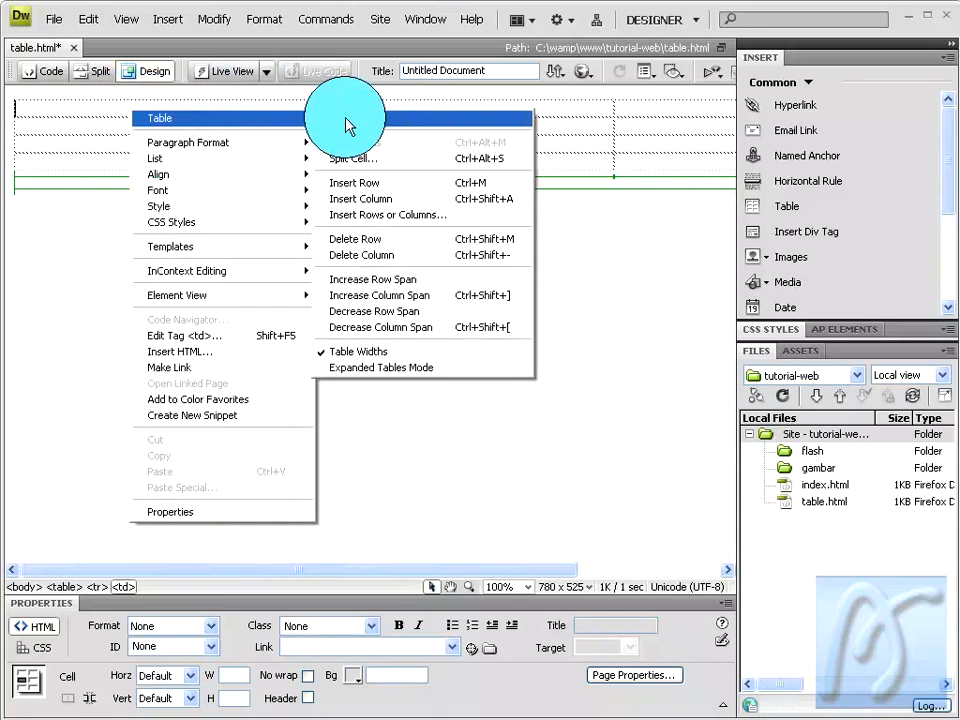
left_click(395, 300)
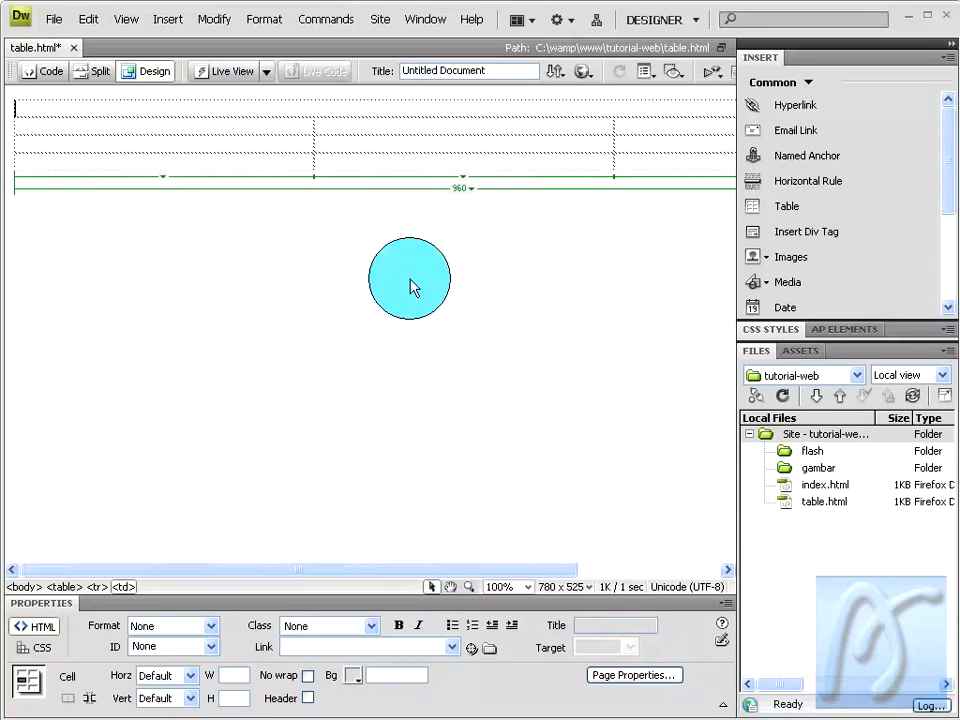
left_click_drag(336, 570, 300, 576)
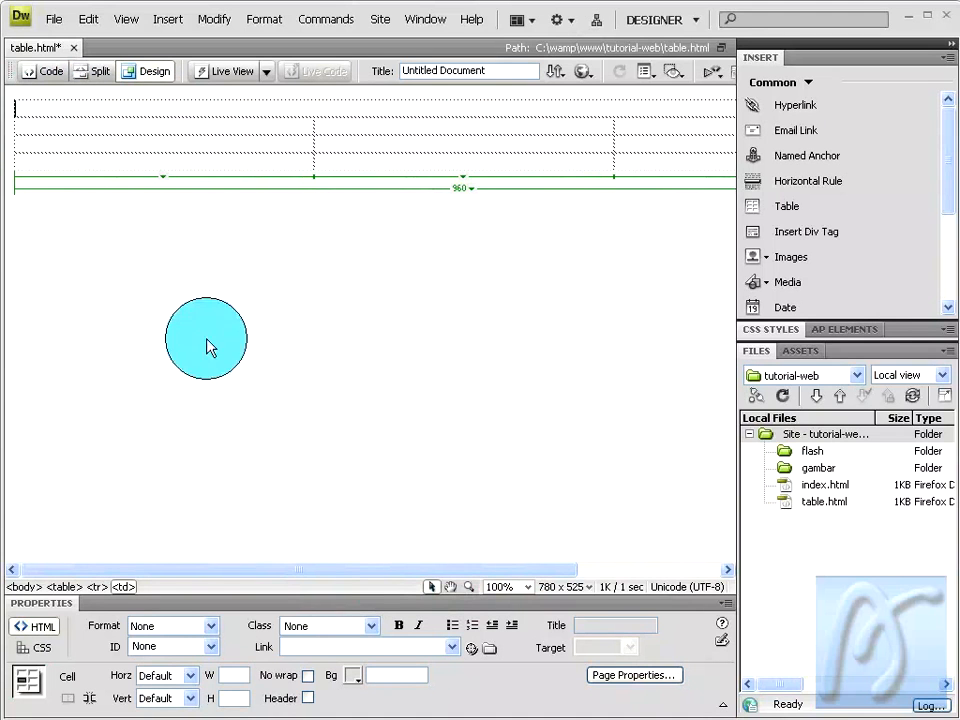
Step: Examine the spanned cell's tag in Code view and set that cell's background colour to #333333
left_click(50, 72)
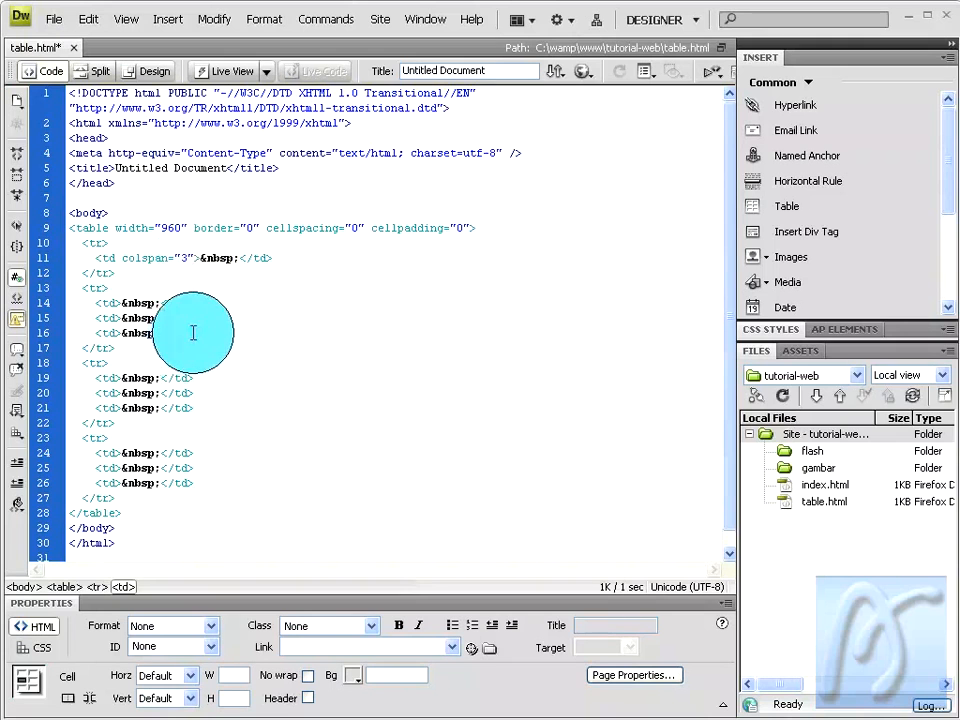
left_click_drag(96, 258, 197, 262)
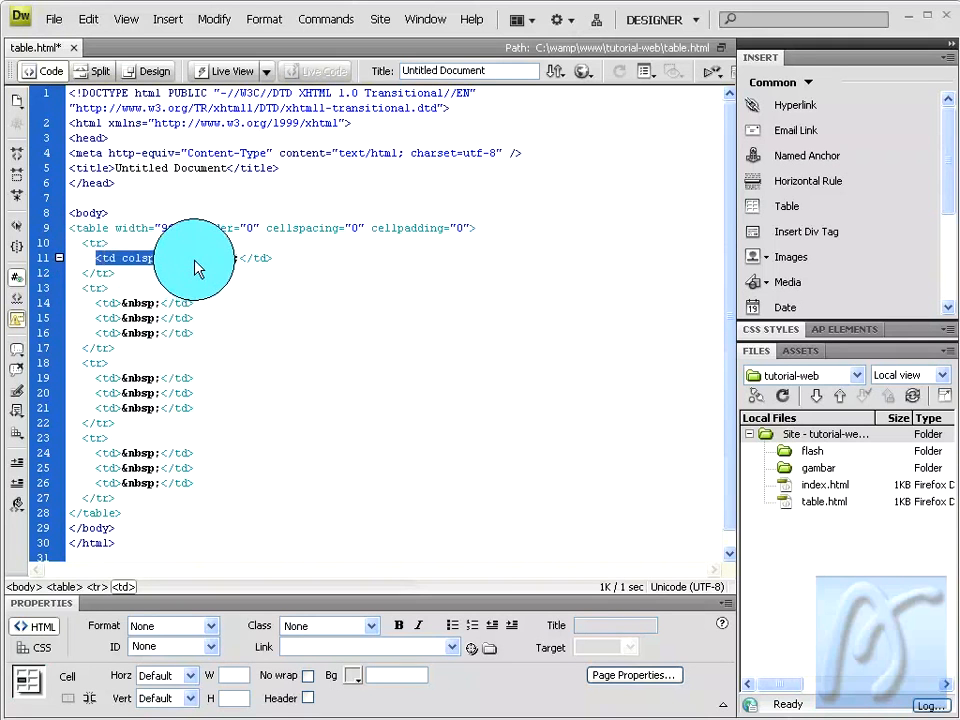
left_click(195, 276)
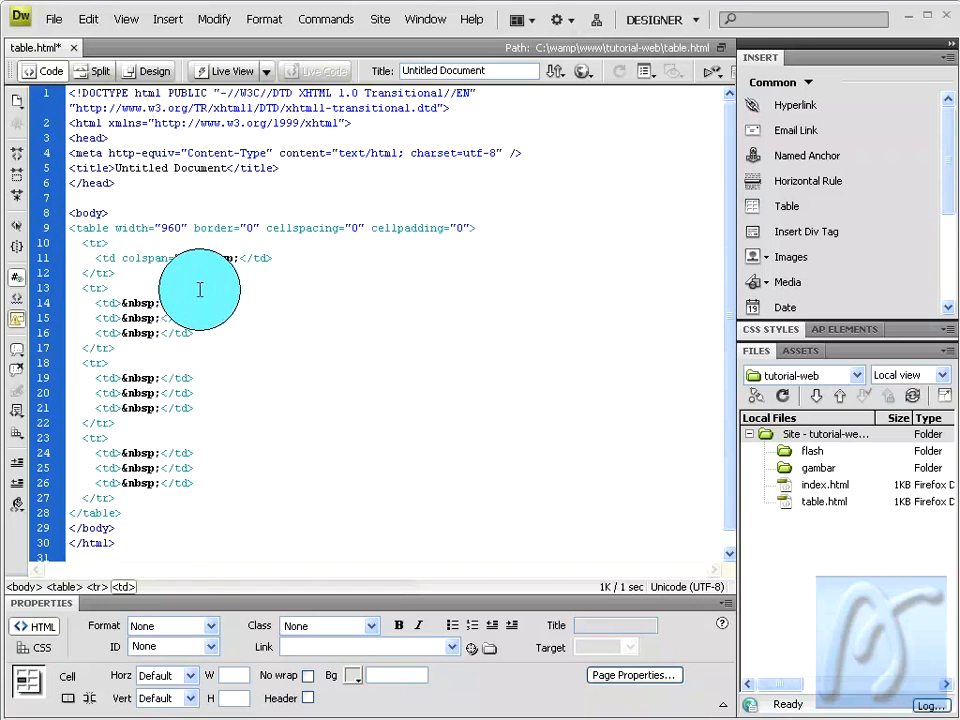
left_click(357, 683)
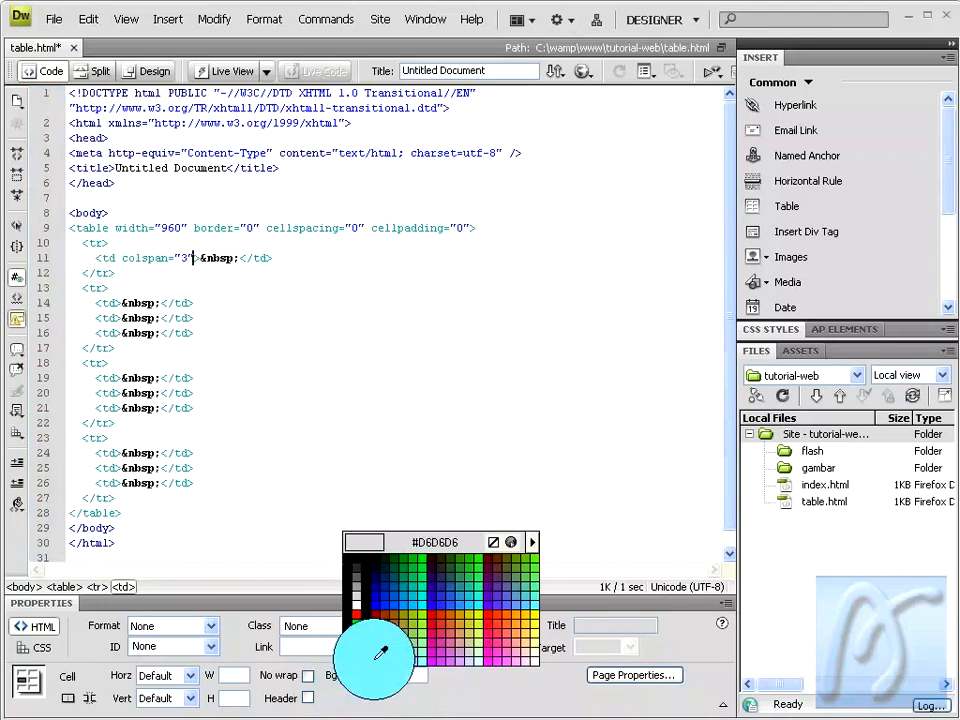
left_click(362, 563)
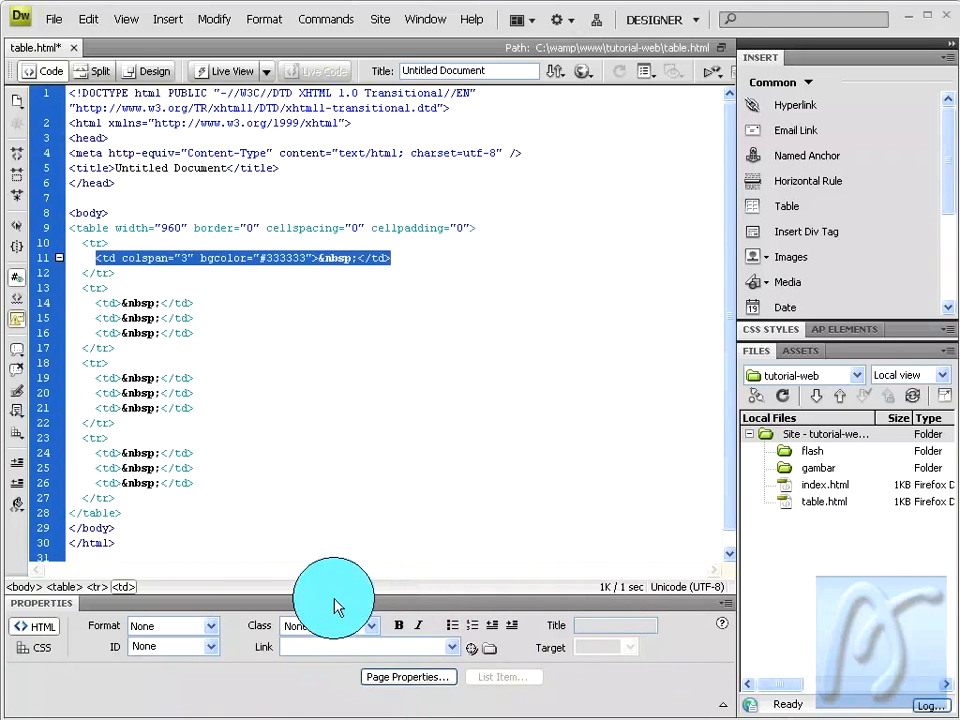
left_click(184, 258)
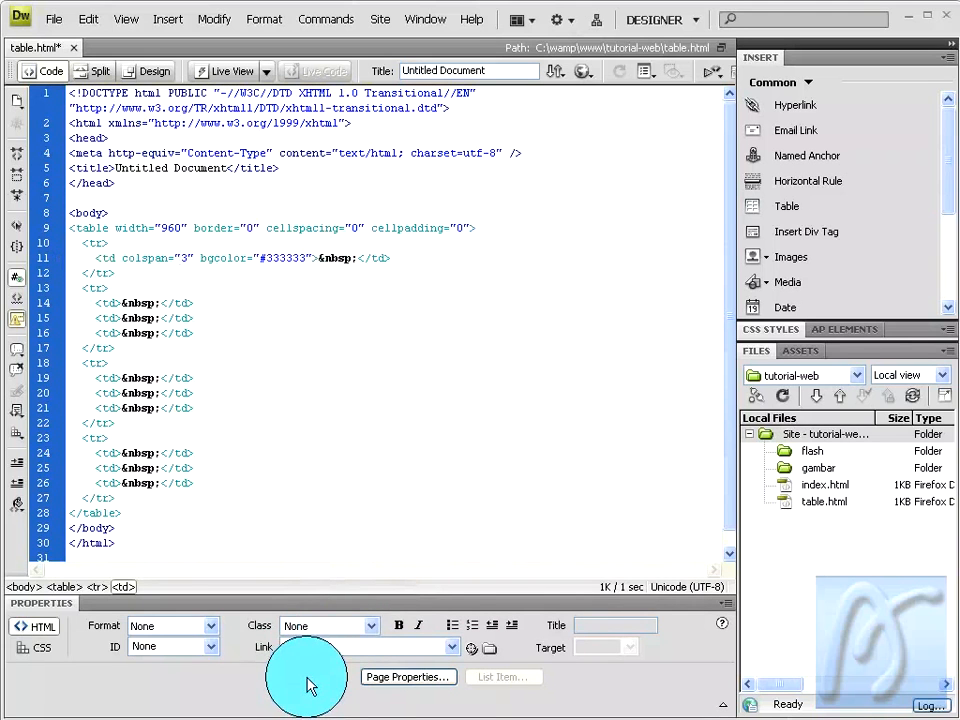
left_click(312, 258)
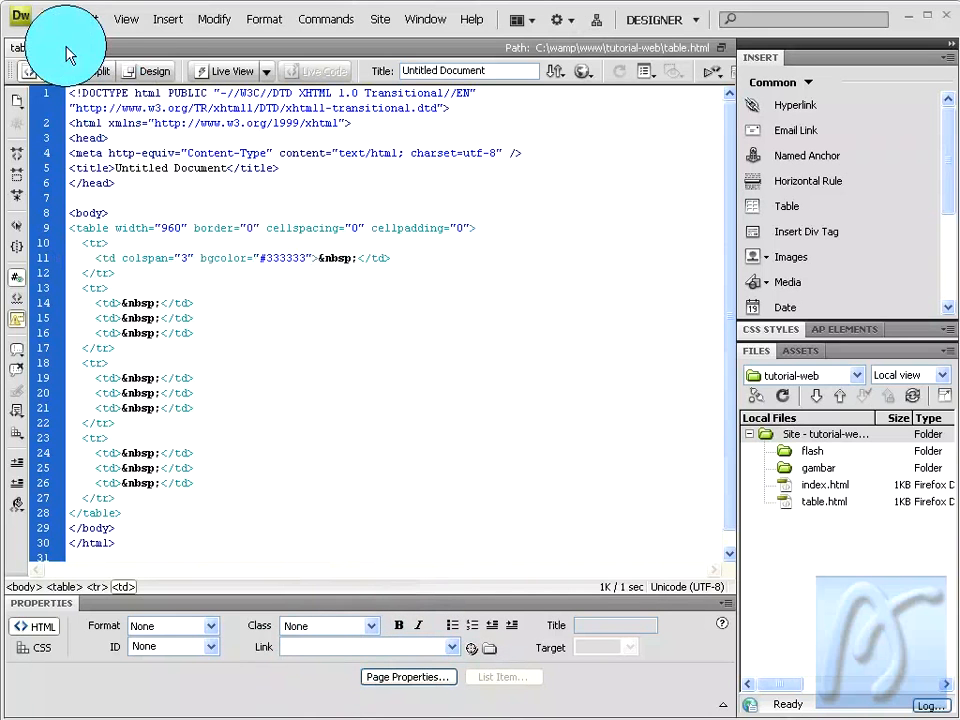
Step: In Design view, align the dark header cell's content to horizontal center and vertical top, and enter the text TUTORIALWEBDASAR
left_click(156, 74)
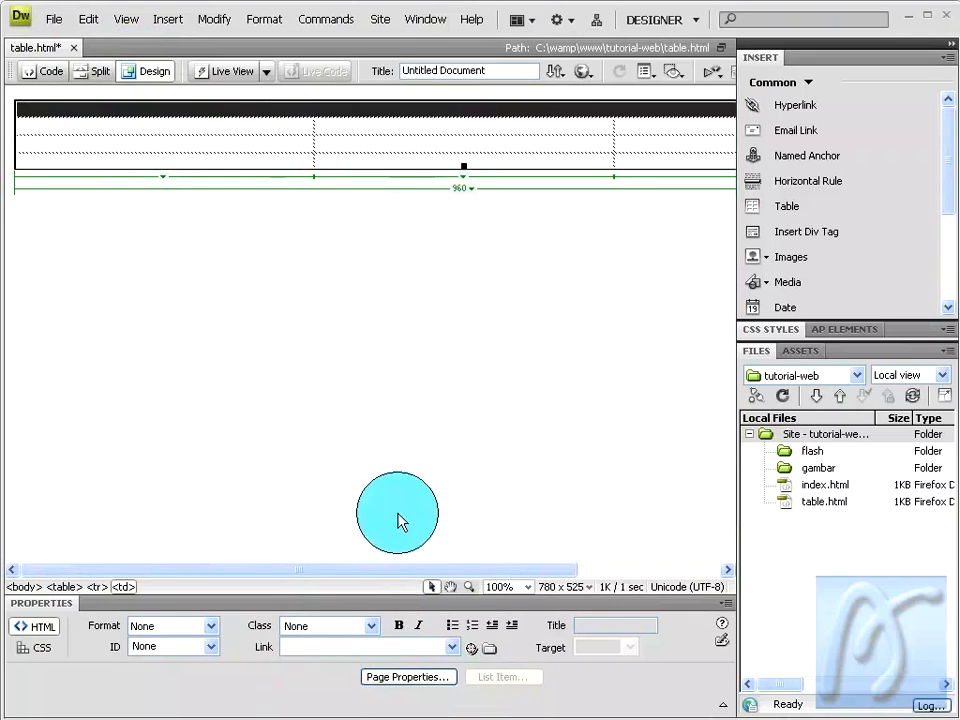
left_click_drag(386, 580, 549, 574)
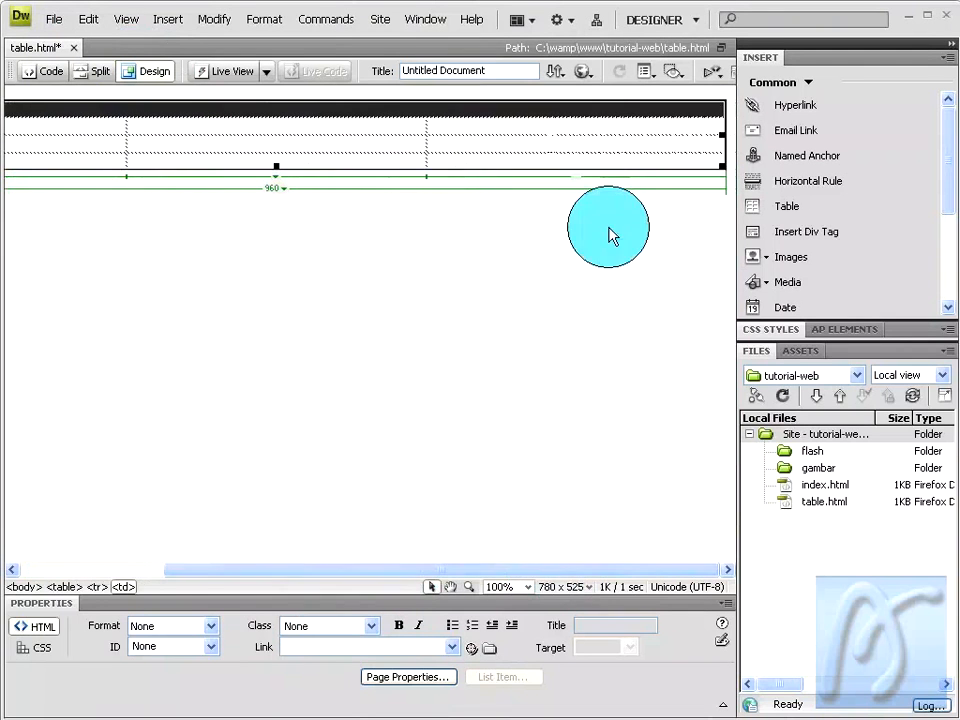
left_click(607, 111)
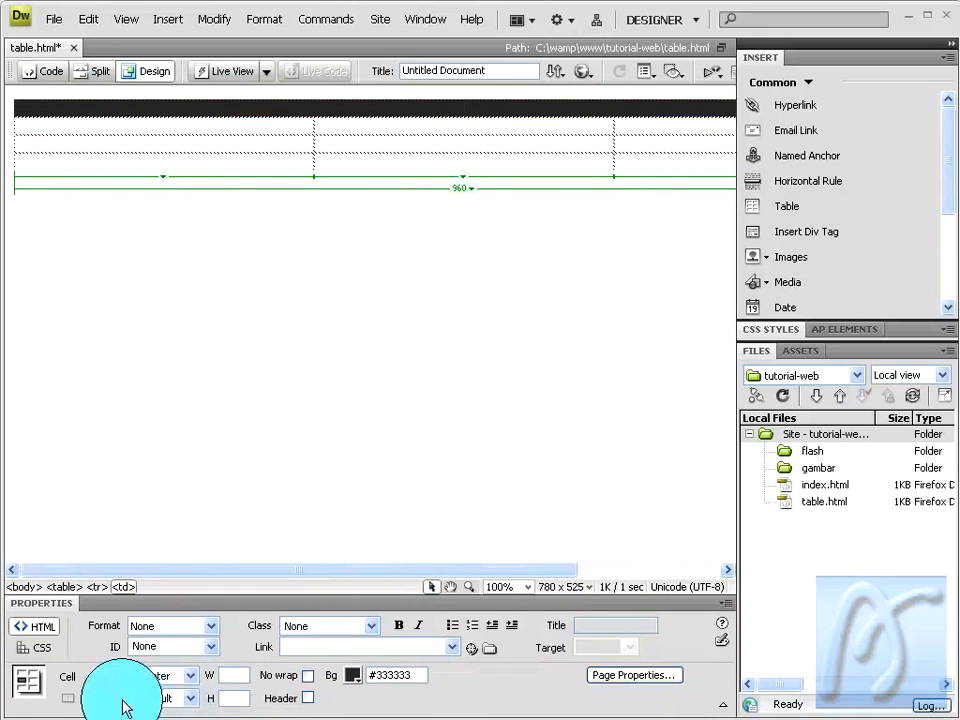
left_click(193, 702)
left_click(196, 645)
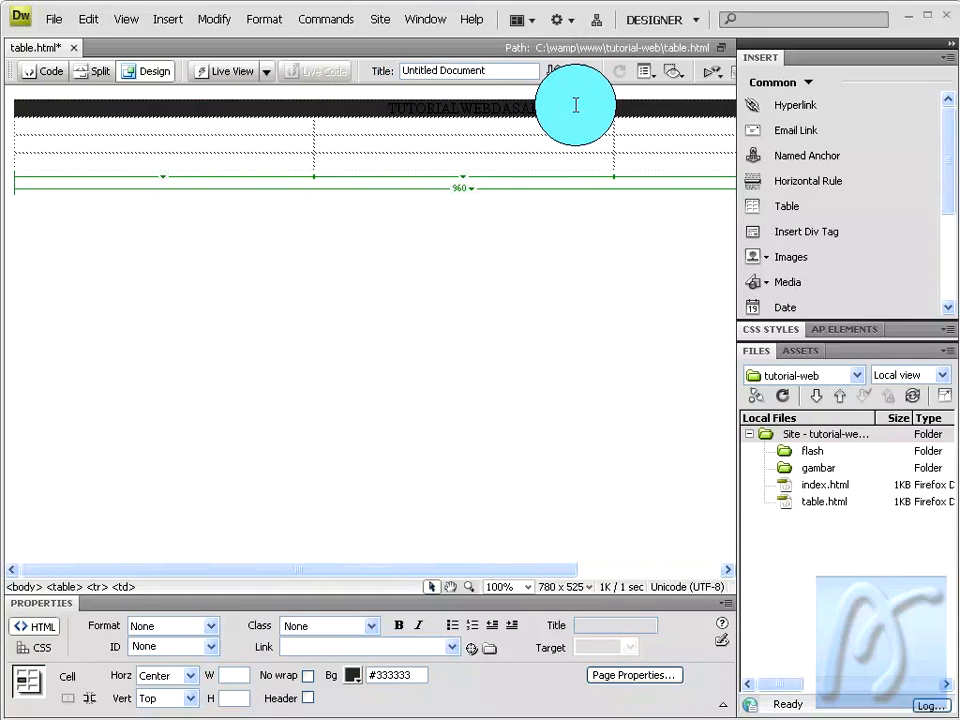
Step: In the page's CSS appearance properties, set the page font to Verdana, Geneva, sans-serif and the size to 14 px
left_click(206, 20)
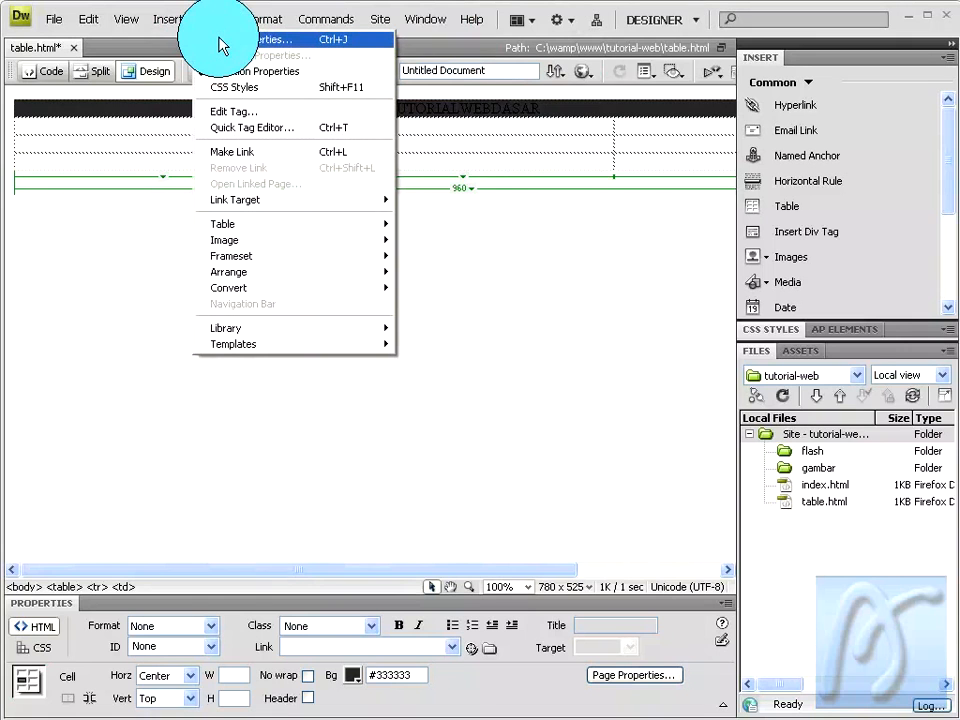
left_click(220, 40)
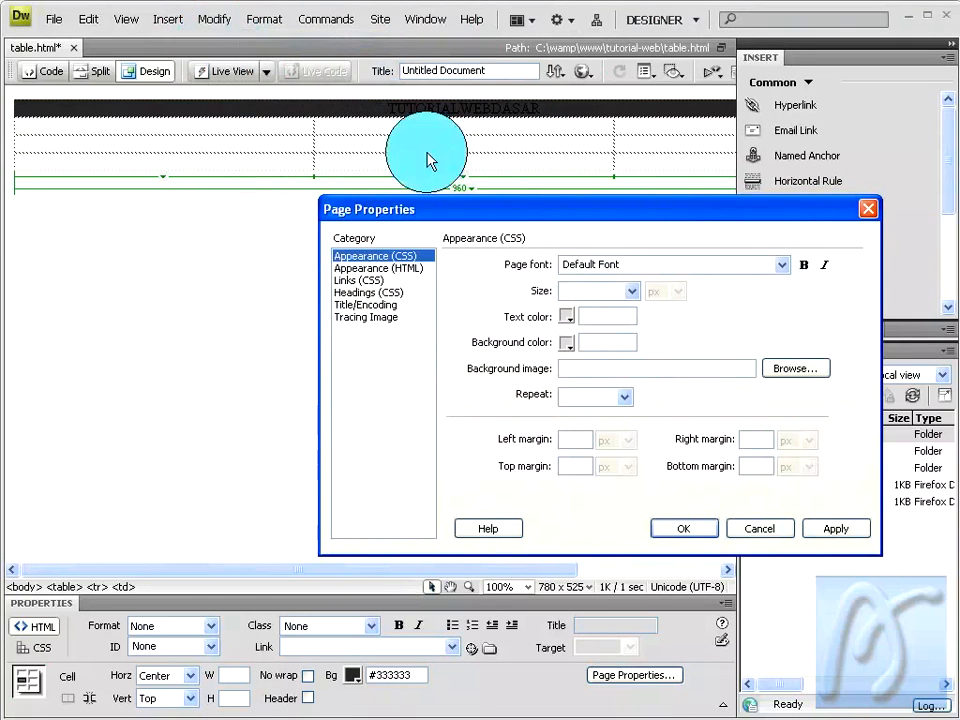
left_click_drag(463, 202, 325, 156)
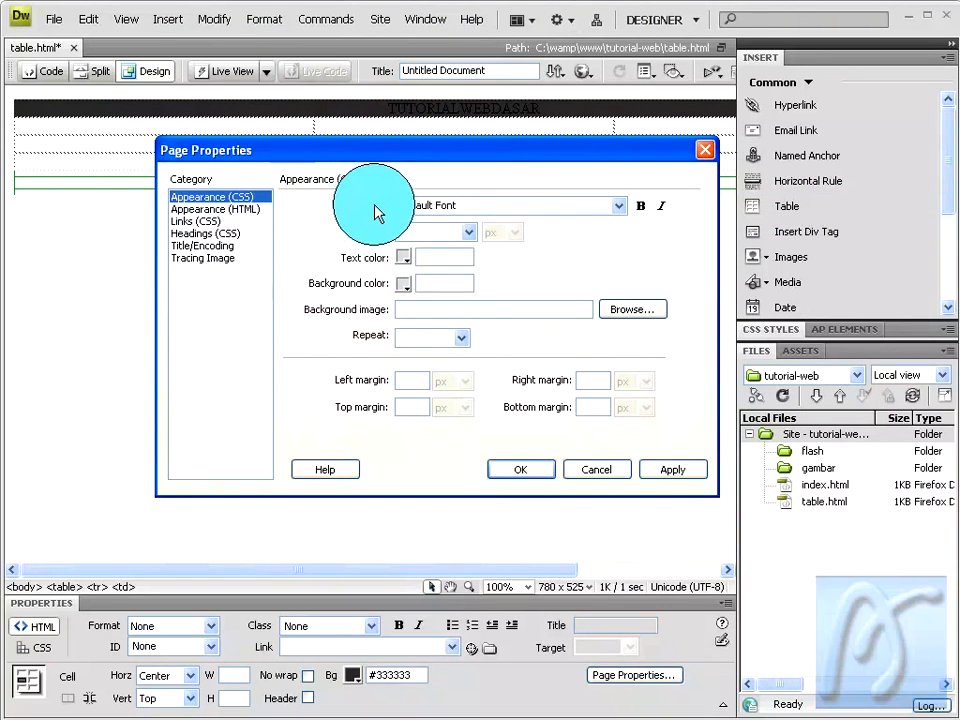
left_click(617, 207)
left_click(602, 236)
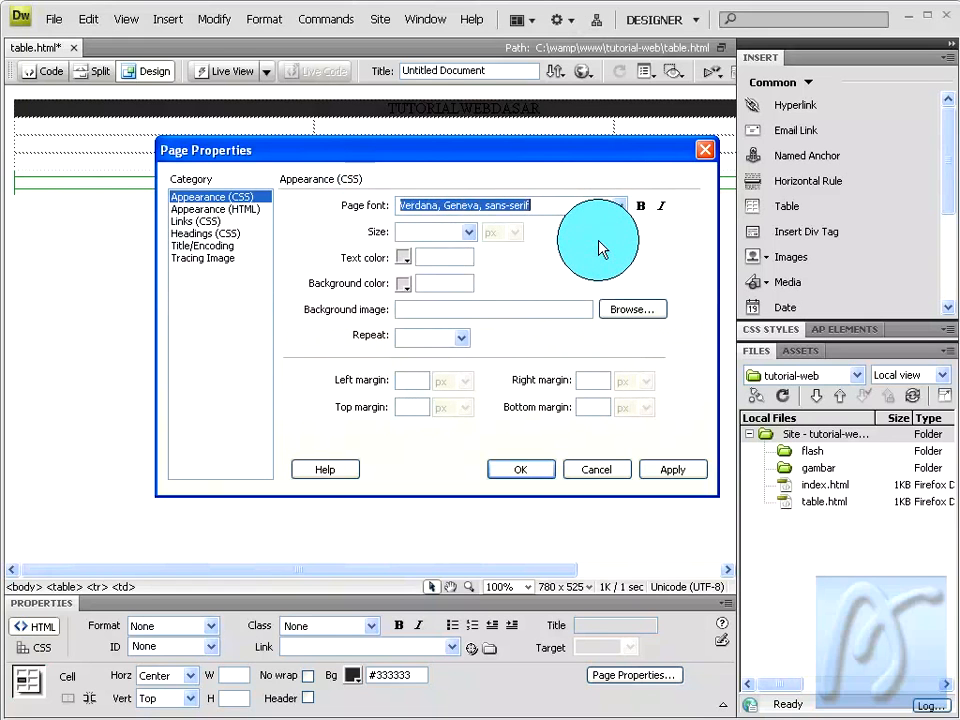
left_click(474, 238)
left_click(478, 282)
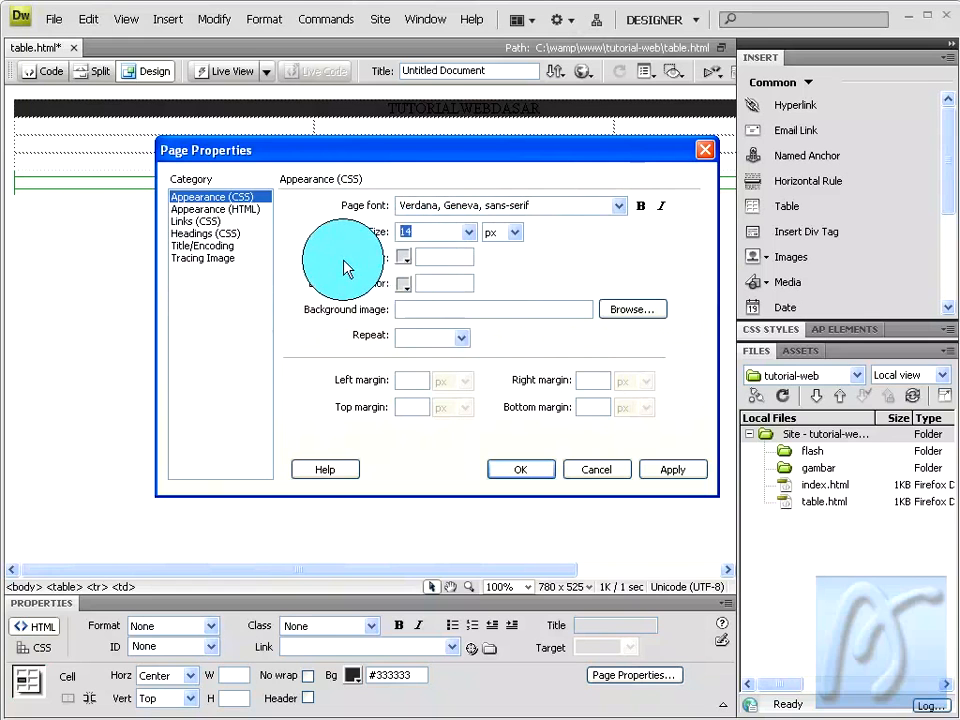
Step: Set the page's text color to #000 and its background color to #CCC
left_click(403, 256)
left_click(409, 298)
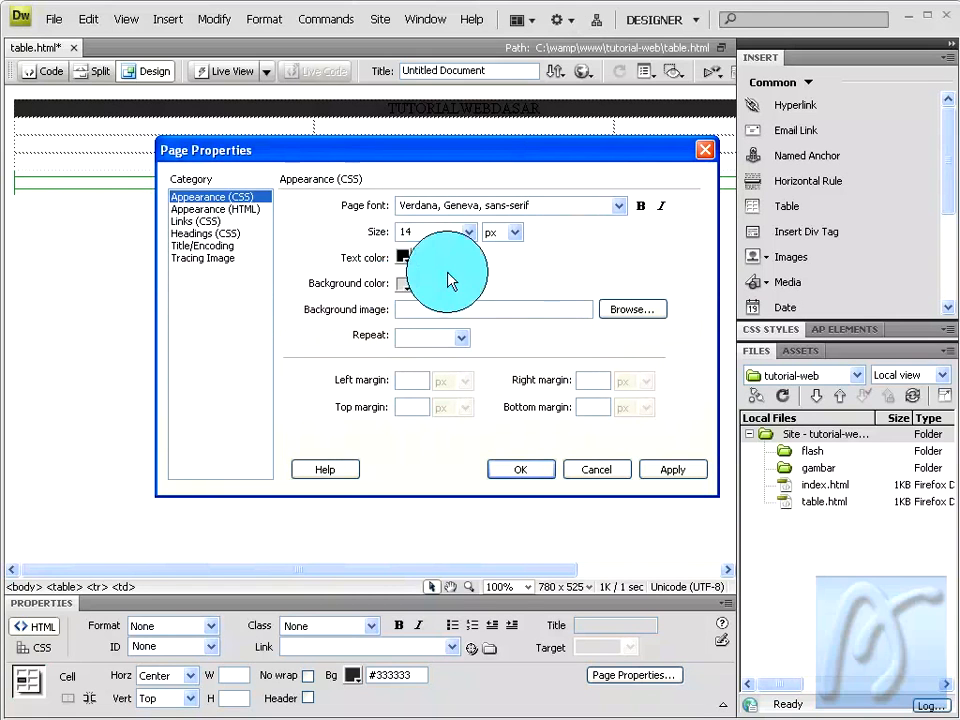
left_click(403, 283)
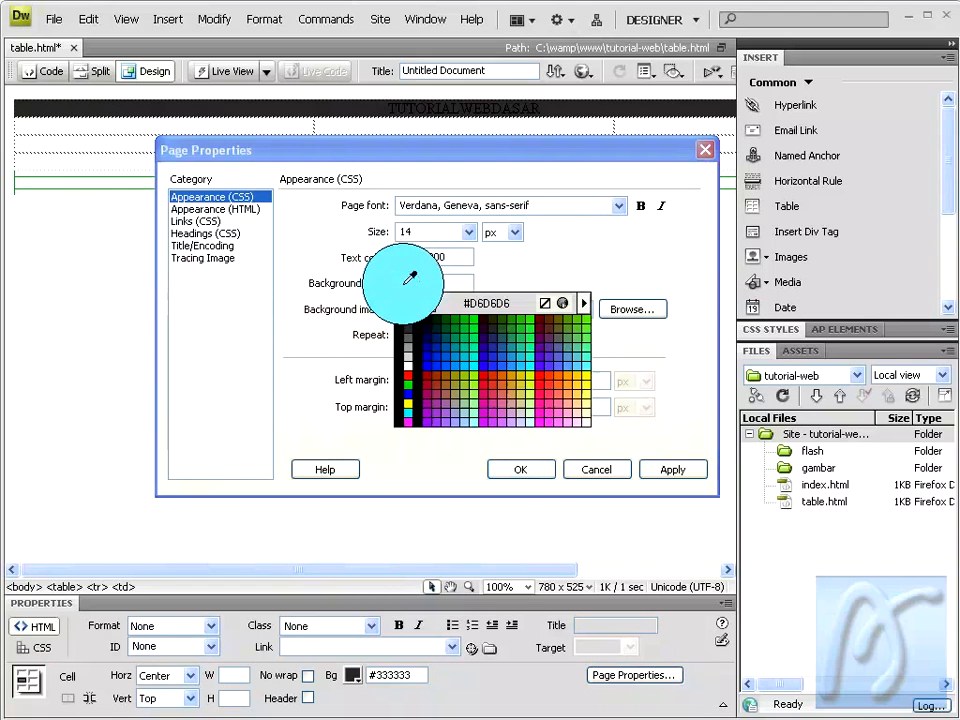
left_click(410, 358)
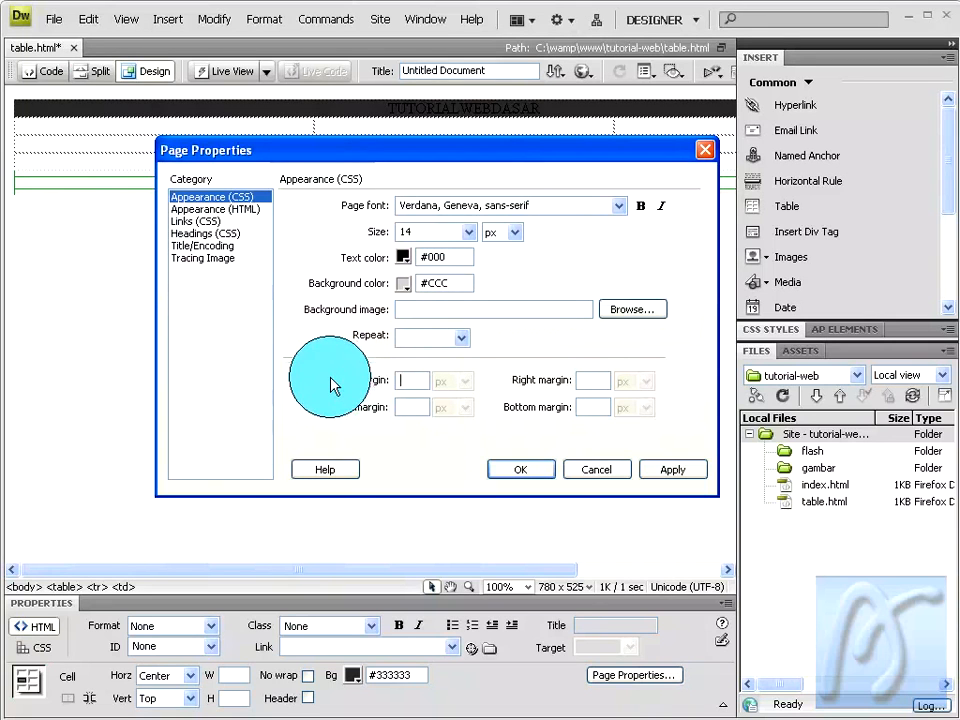
Step: Set the page's left, right, top and bottom margins to 0 px and apply the appearance settings
left_click(407, 380)
type("0")
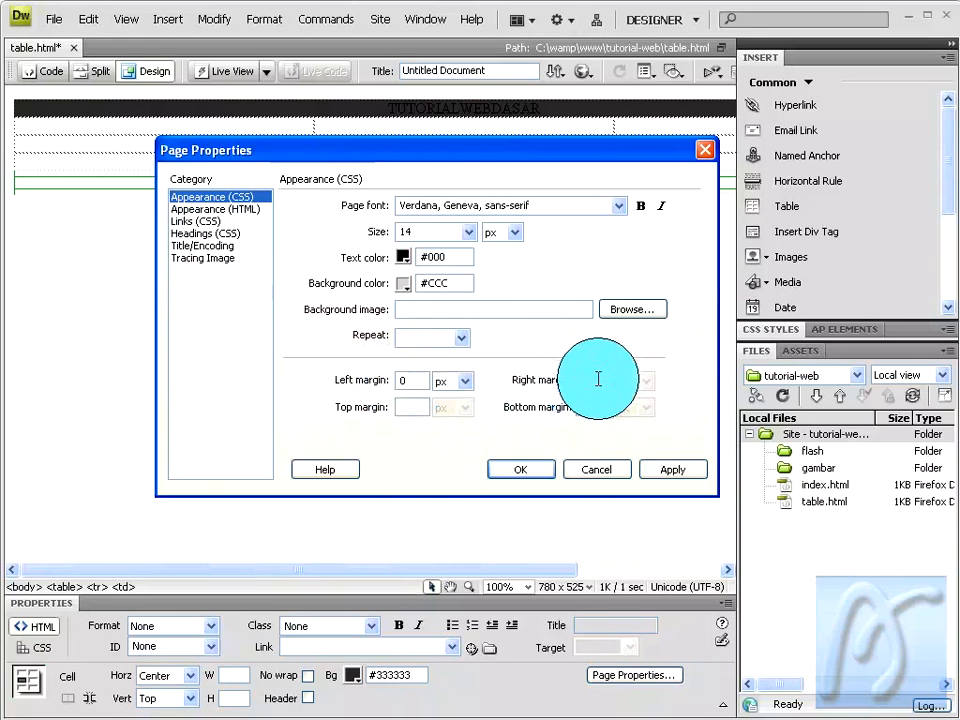
left_click(430, 410)
type("0")
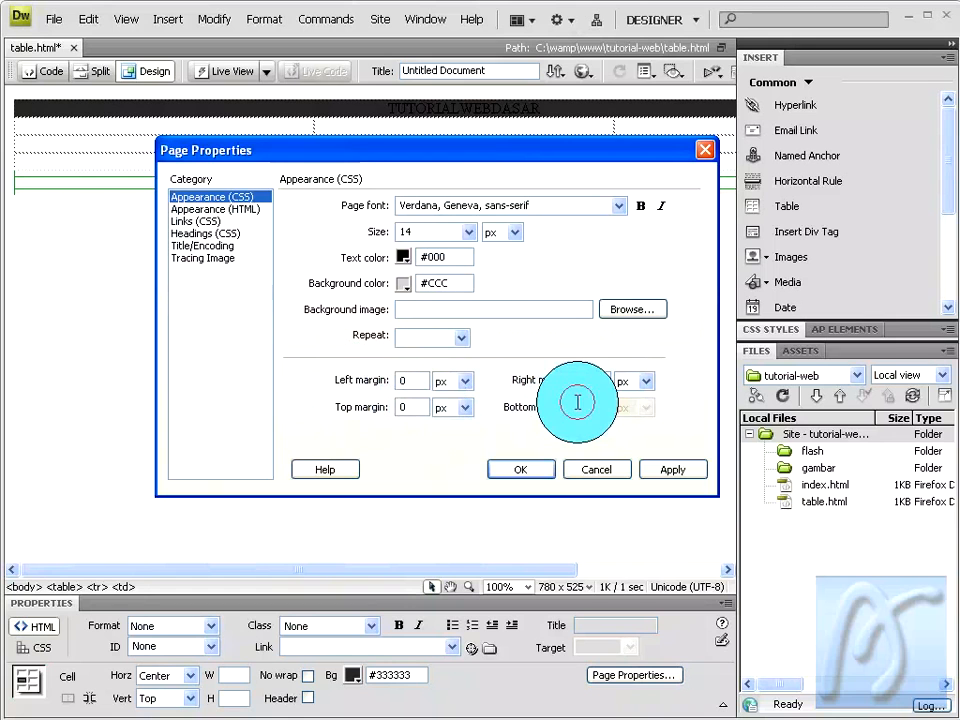
left_click(580, 405)
type("0")
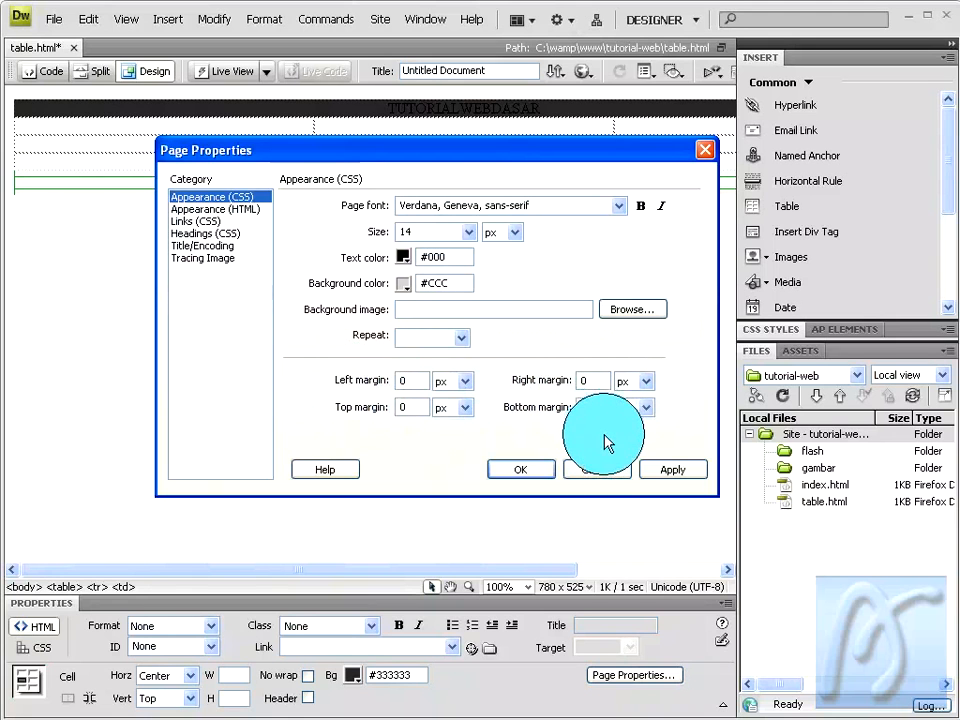
left_click(670, 470)
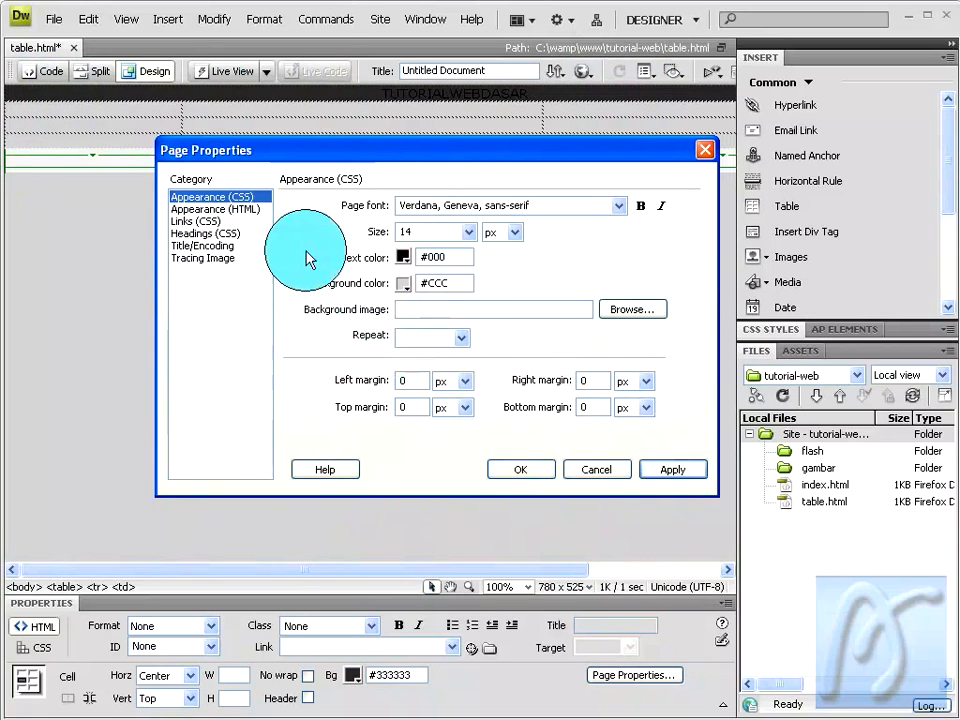
Step: In the page's CSS link properties, set the link font to bold Georgia, Times New Roman, Times, serif at 14 px
left_click(183, 224)
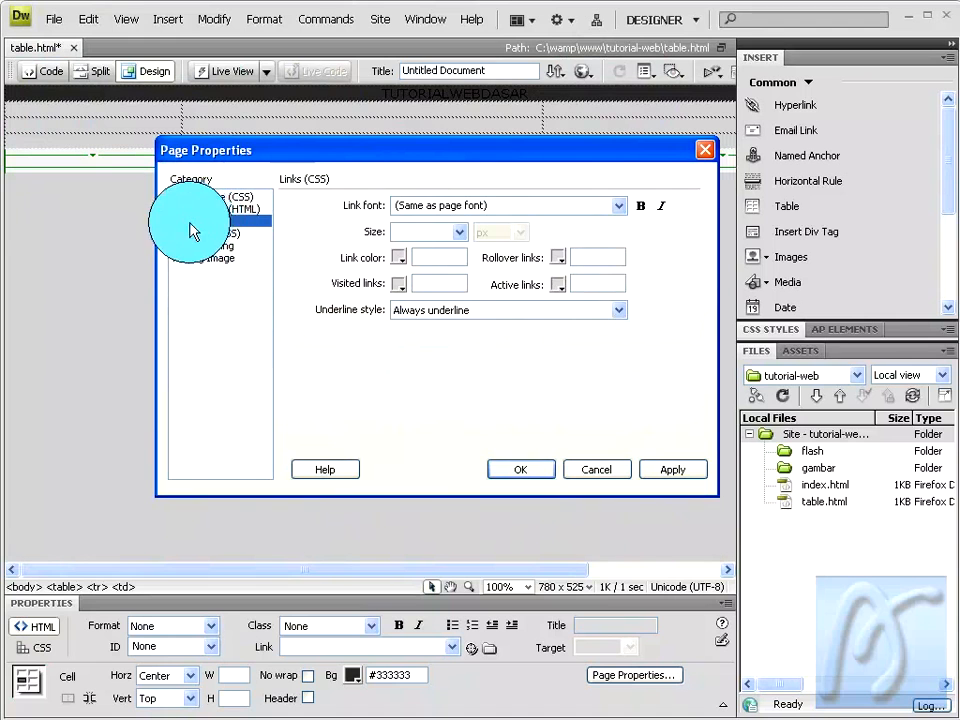
left_click(620, 207)
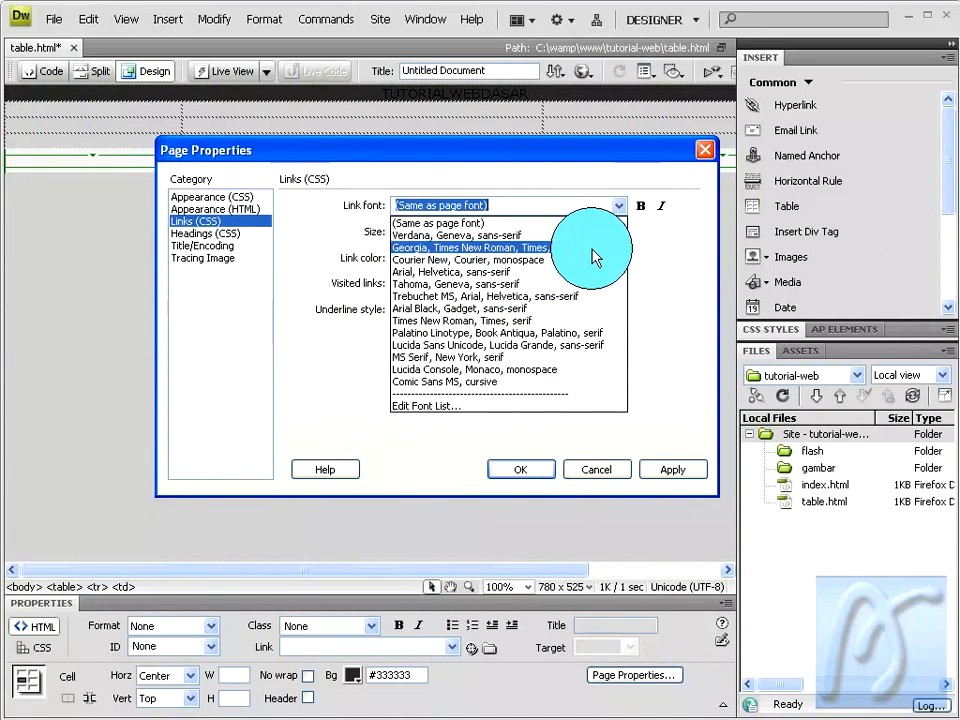
left_click(512, 248)
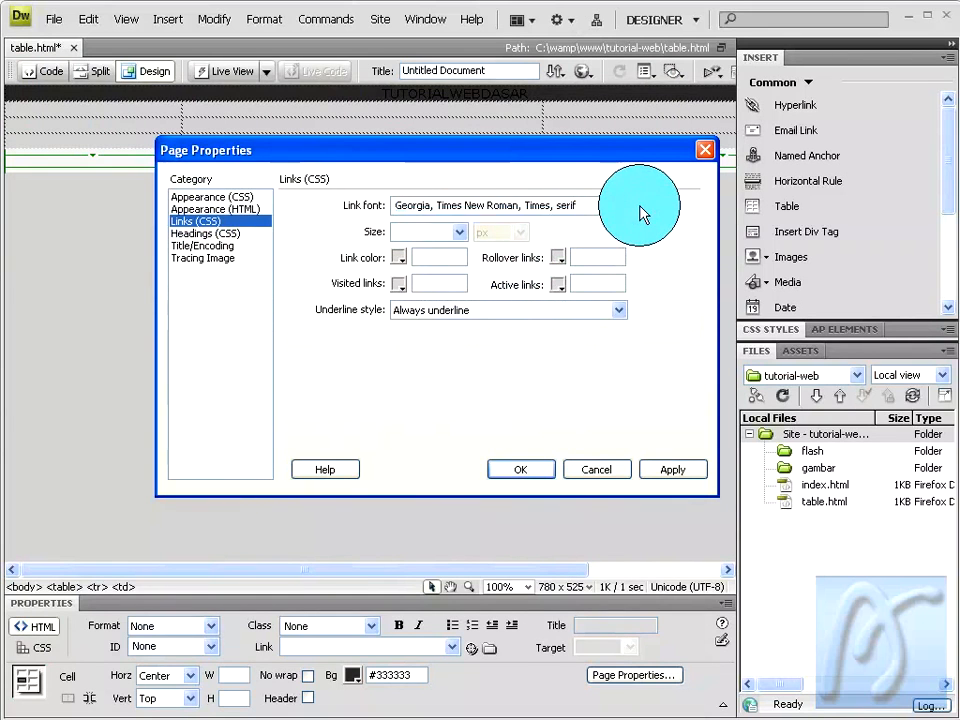
left_click(460, 231)
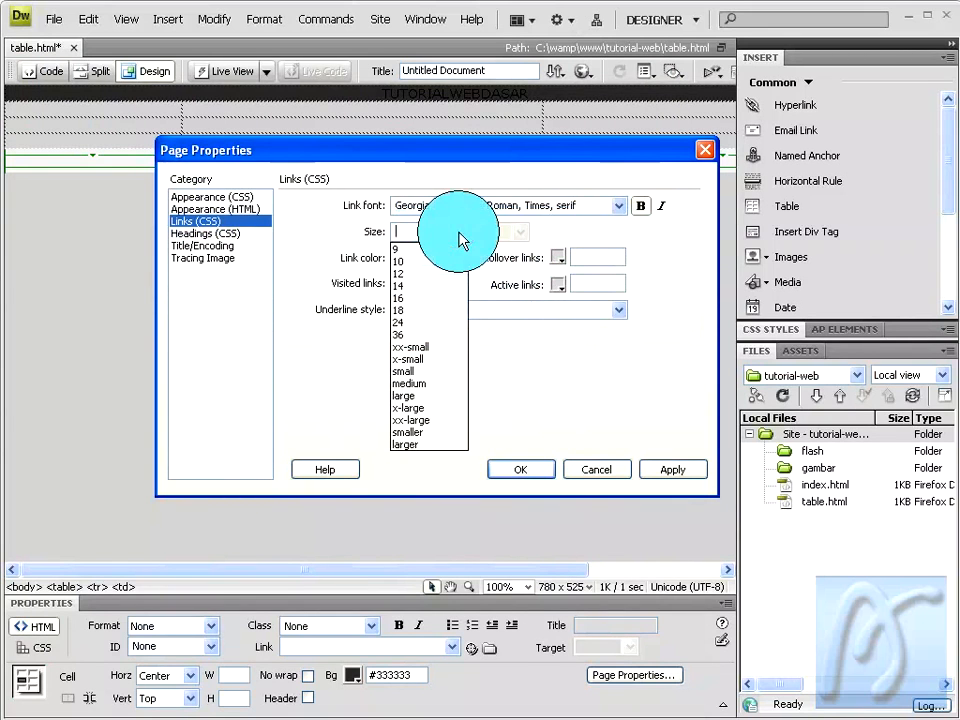
left_click(460, 285)
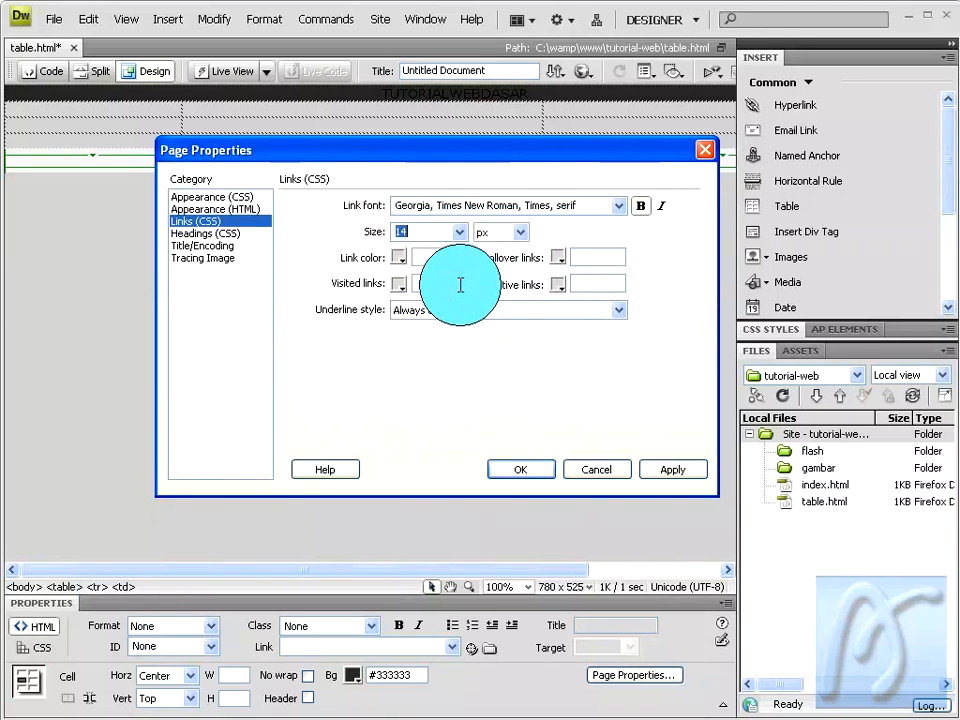
Step: Set the link color to #F60 and the rollover link color to #F90
left_click(400, 256)
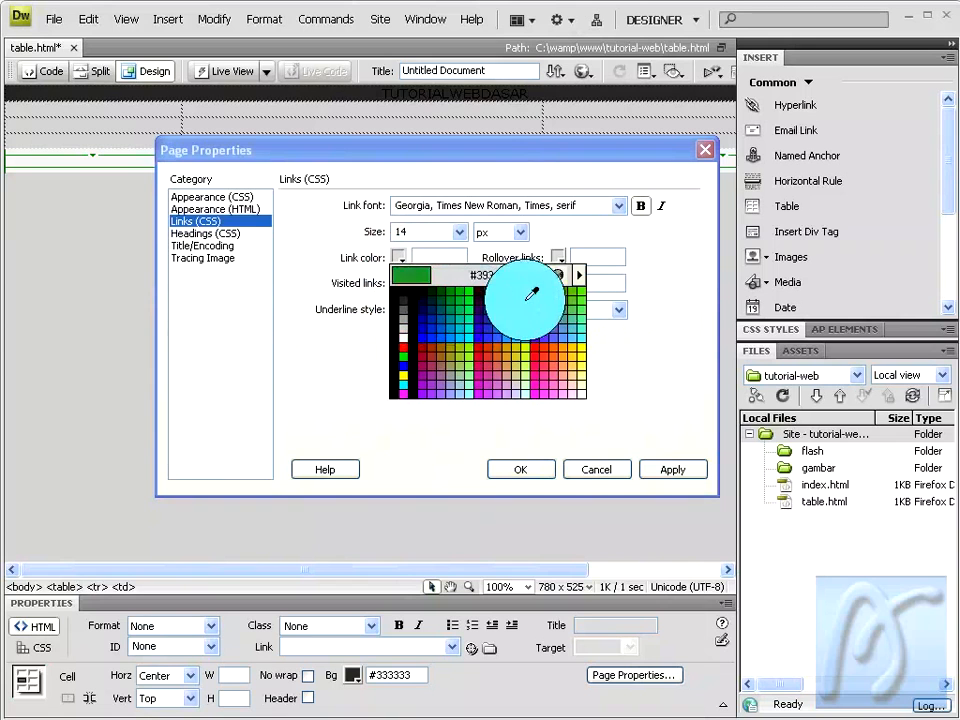
left_click(560, 340)
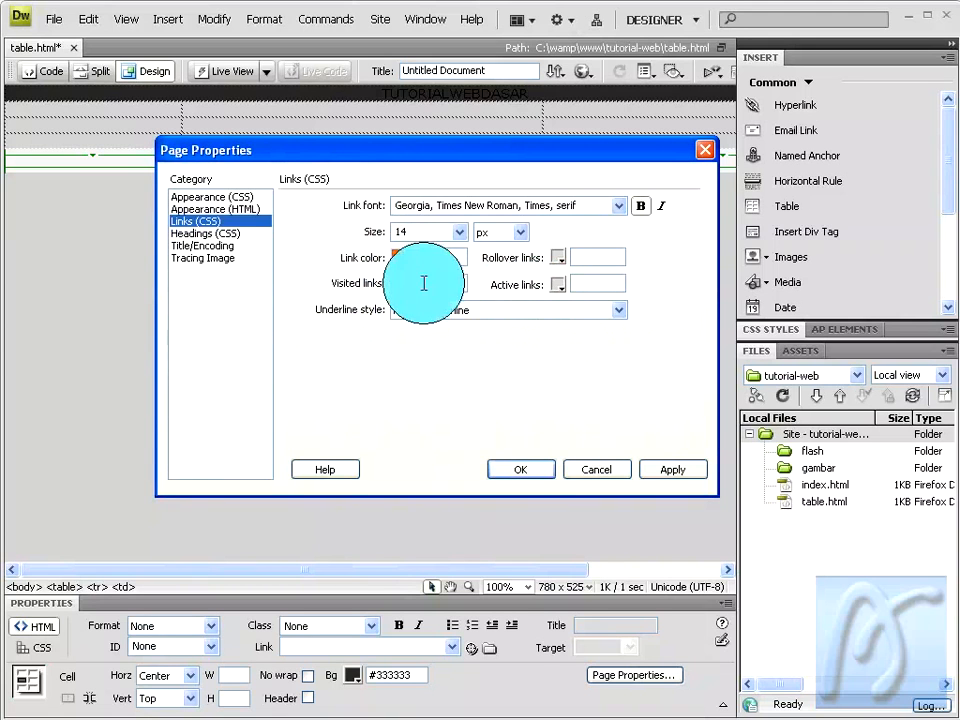
left_click(557, 258)
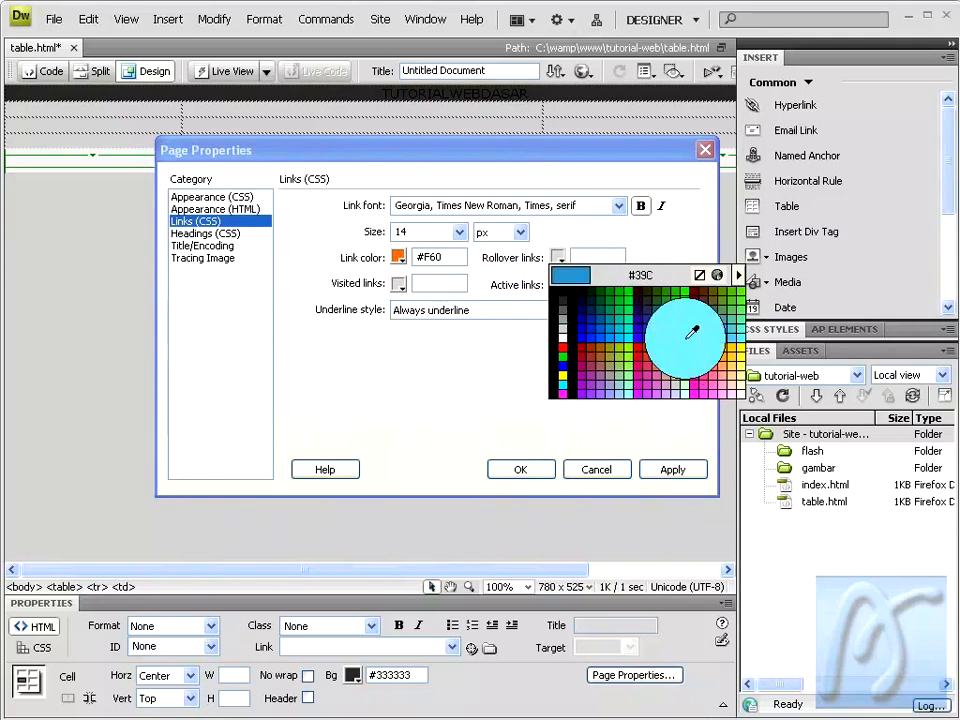
left_click(731, 343)
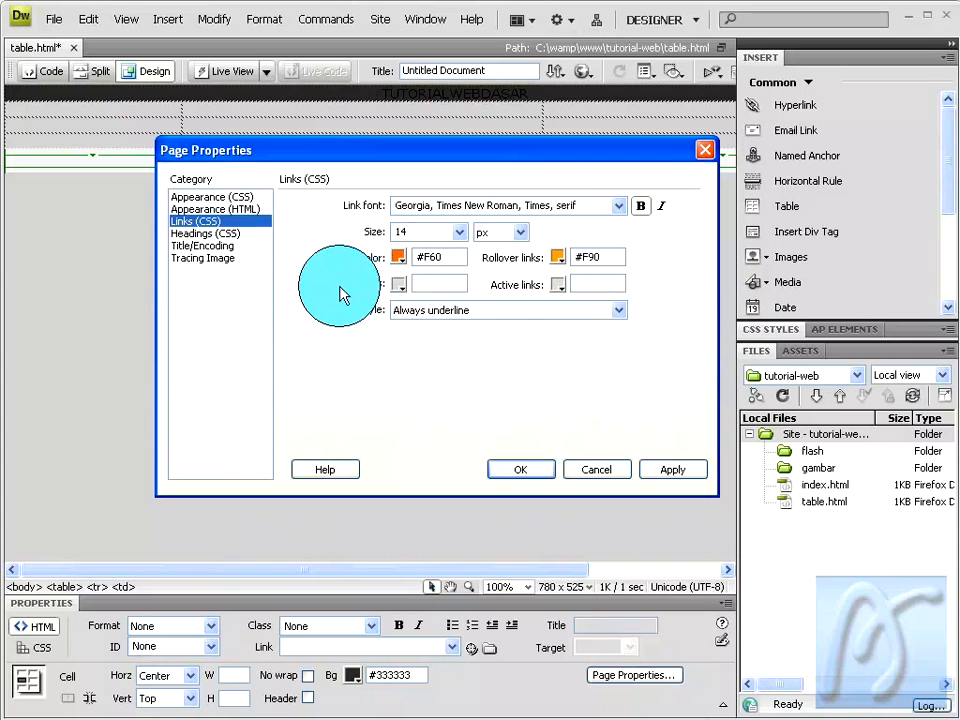
Step: Set the visited link color to #666 and the active link color to #FFF, with the underline style "Show underline only on rollover"
left_click(399, 287)
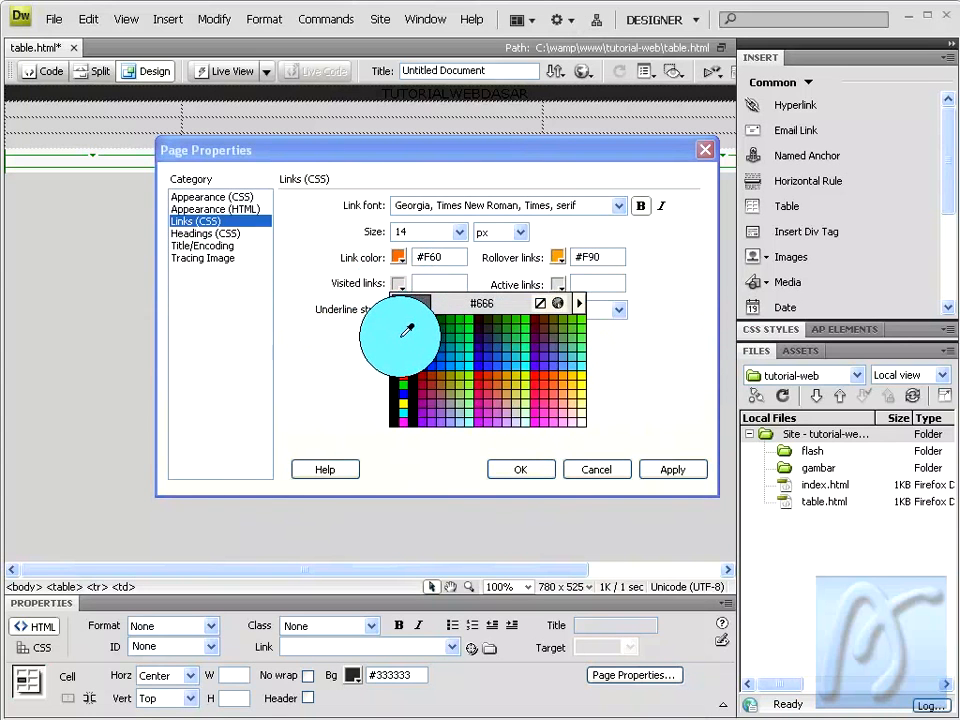
left_click(406, 330)
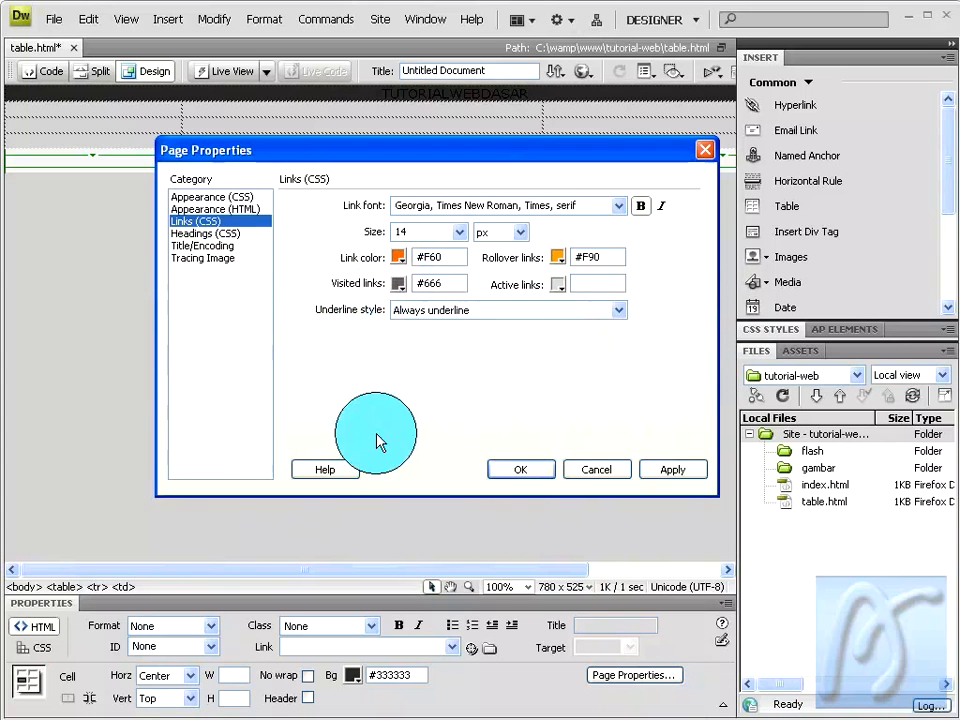
left_click(559, 284)
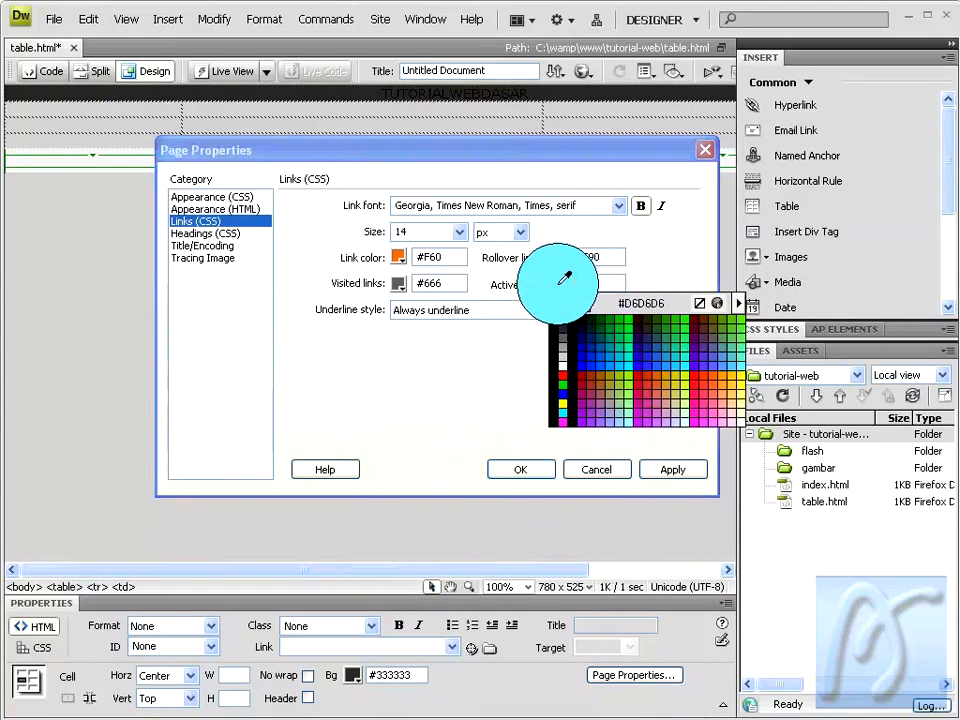
left_click(568, 359)
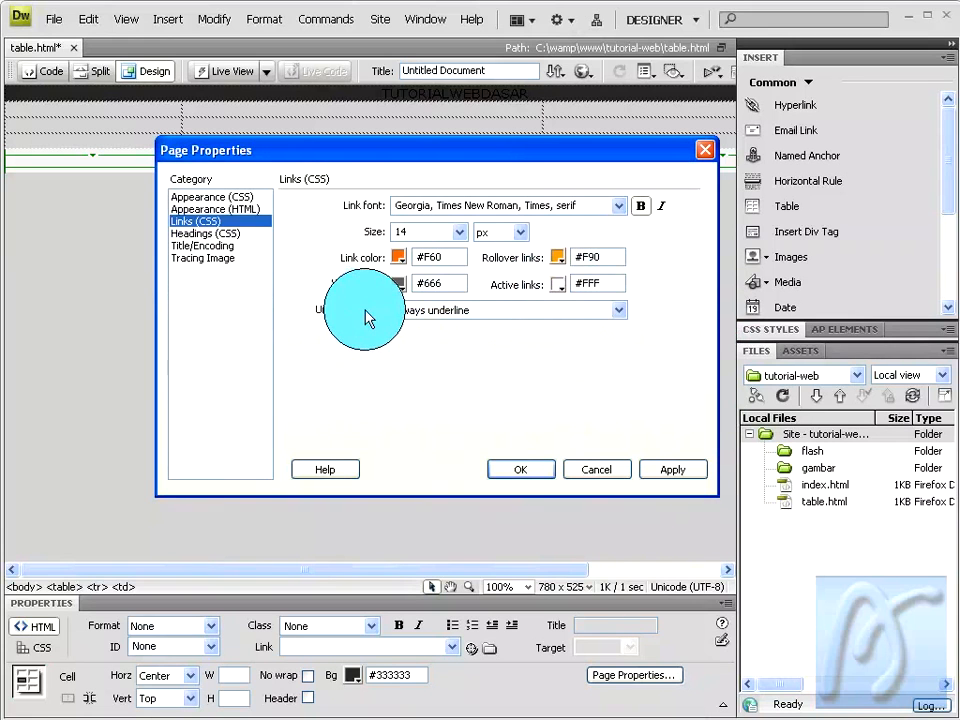
left_click(444, 312)
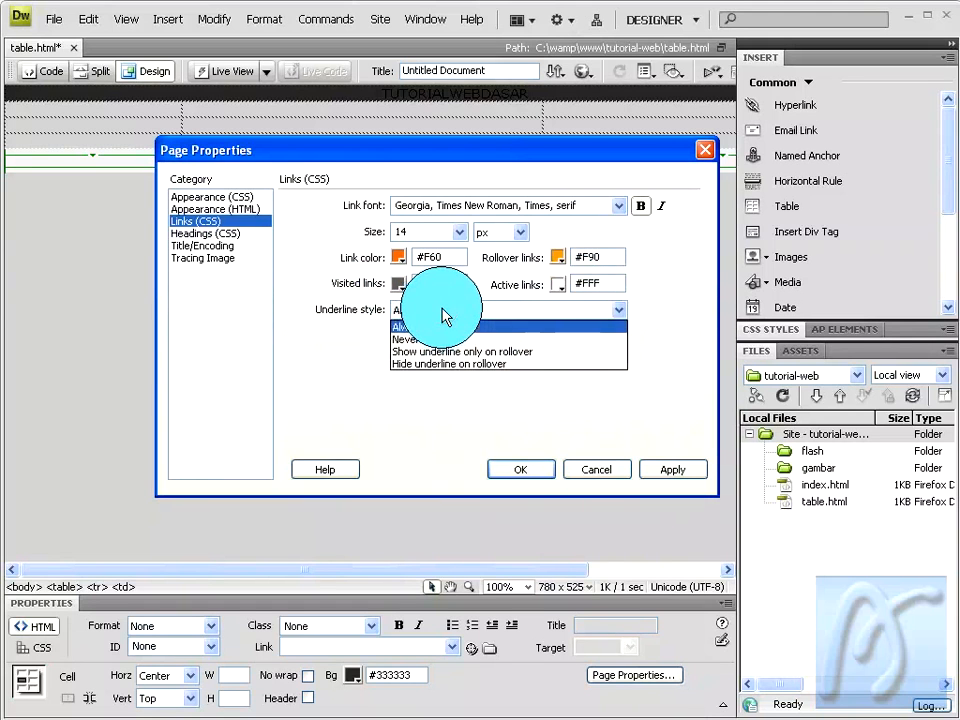
left_click(518, 352)
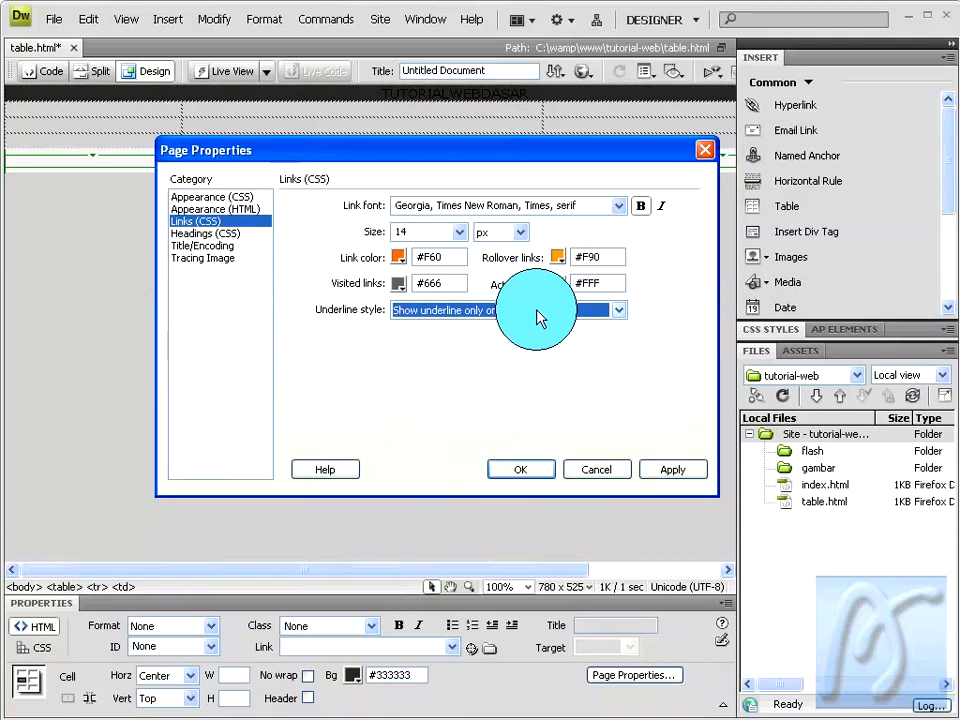
Step: In the CSS heading properties, set the heading font to Tahoma, Geneva, sans-serif and Heading 1 to 36 px in #FFF
left_click(199, 234)
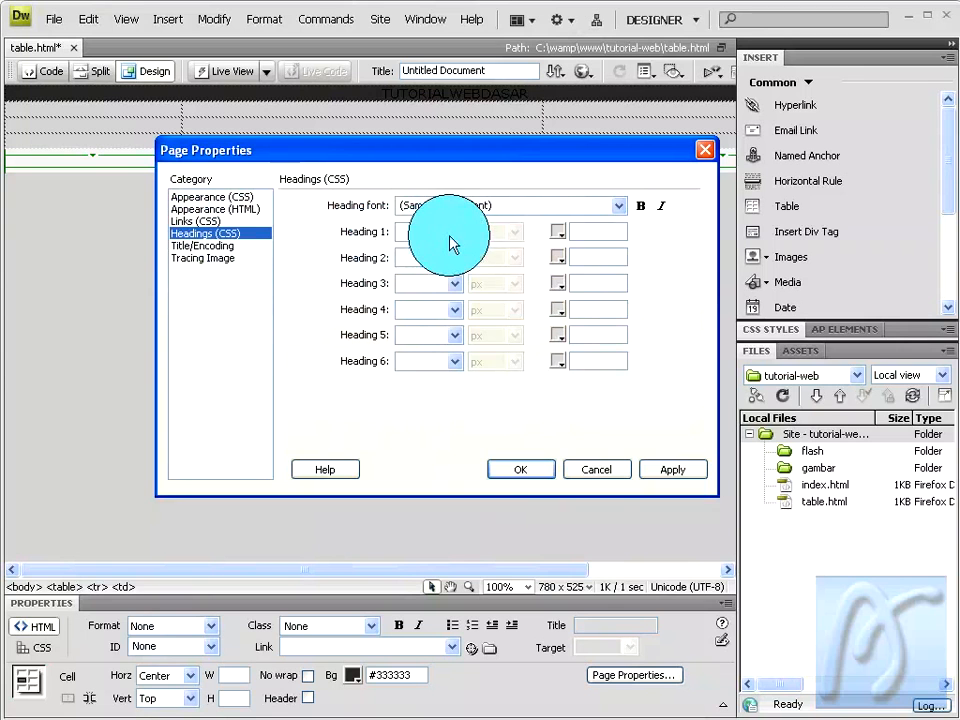
left_click(619, 209)
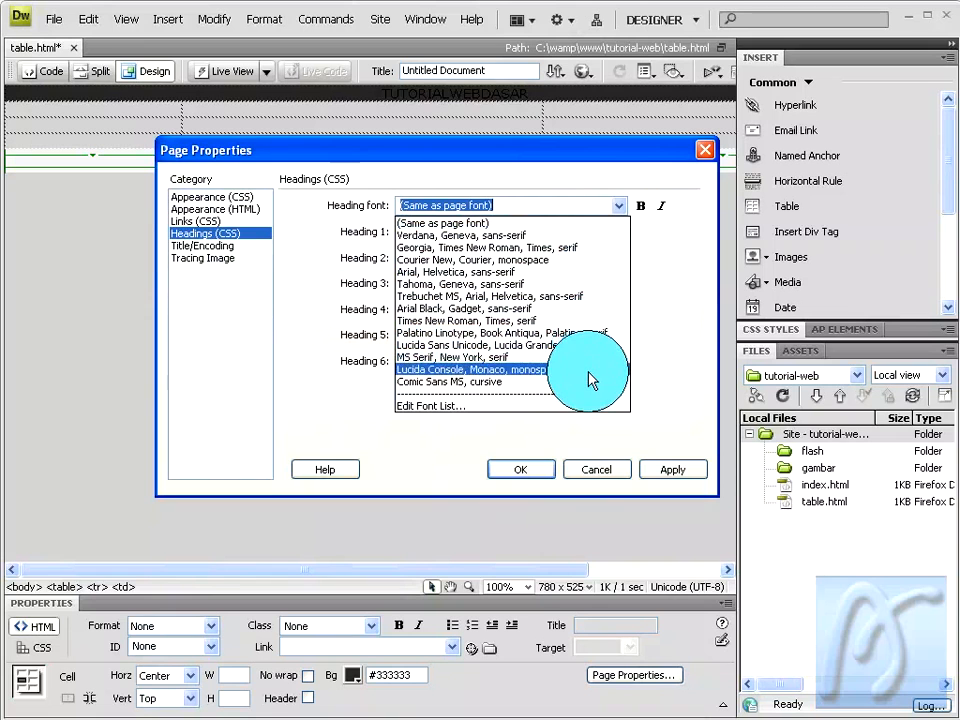
left_click(588, 291)
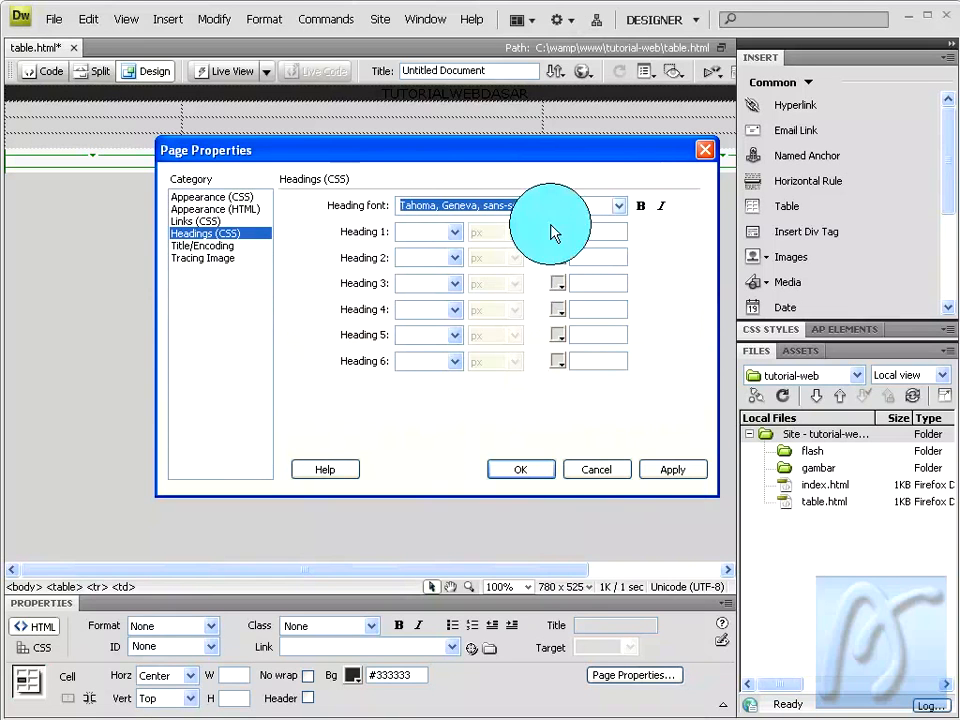
left_click(454, 230)
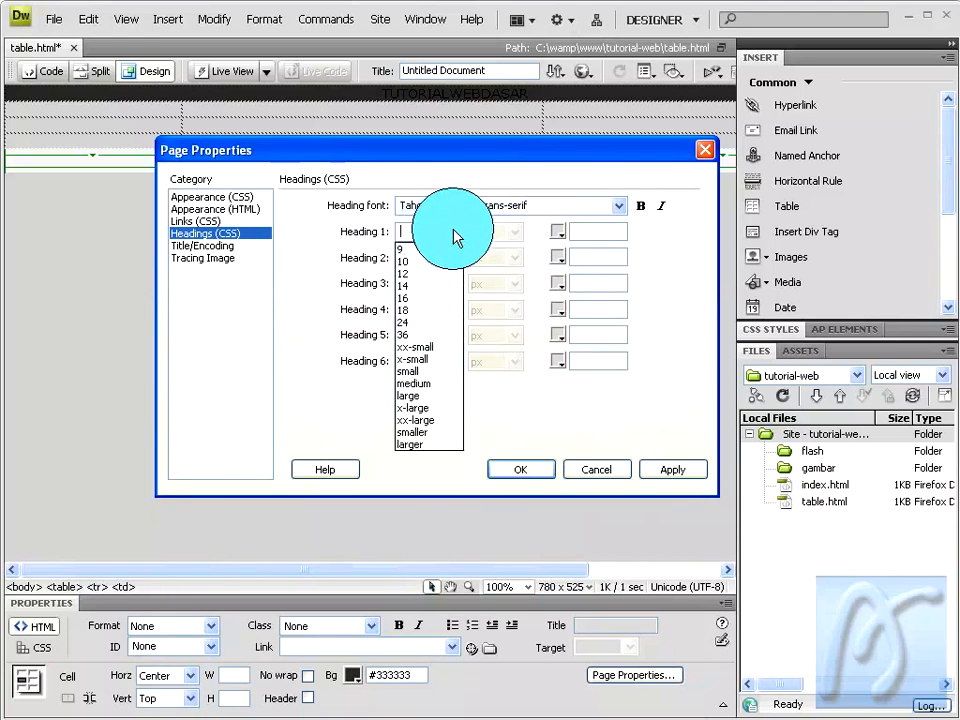
left_click(455, 333)
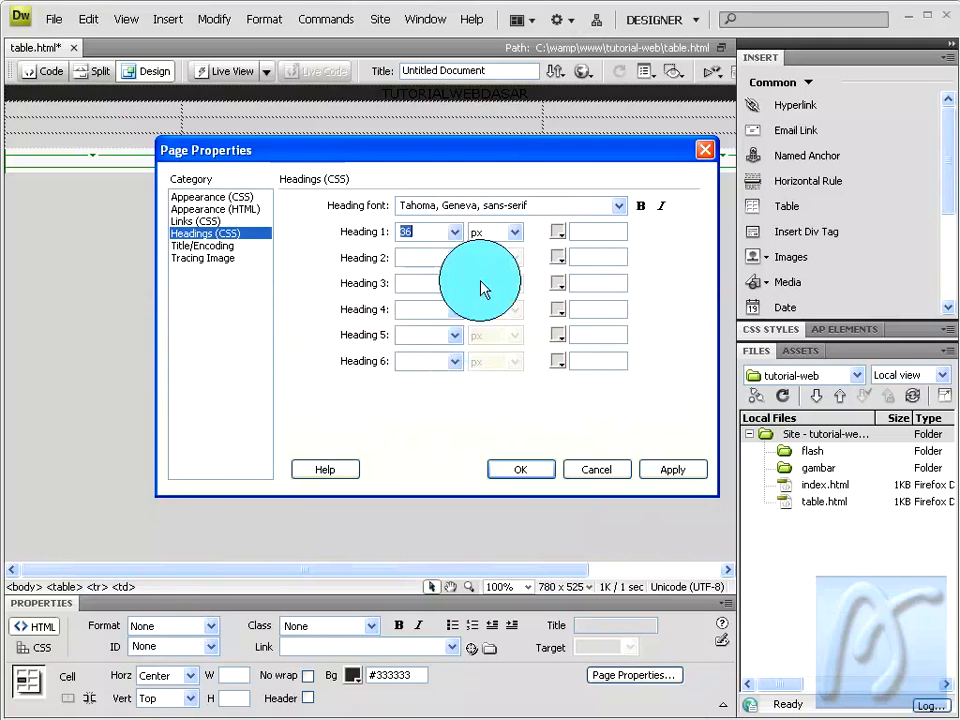
left_click(558, 232)
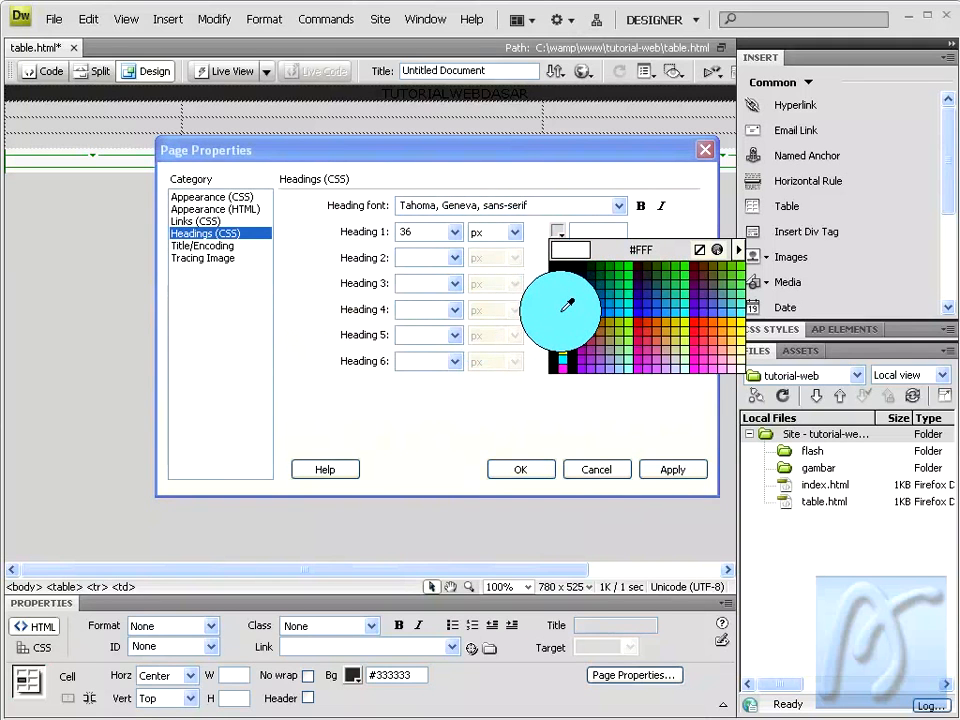
left_click(567, 304)
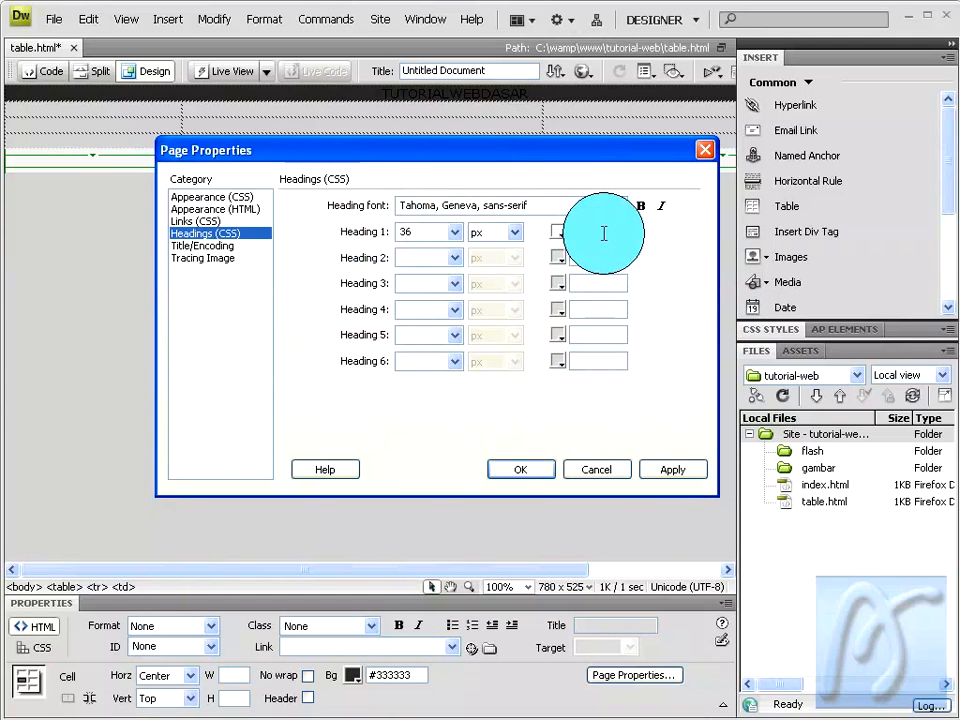
Step: Set Heading 2 to 12 px in color #333 and Heading 3 to 14 px in color #009
left_click(455, 259)
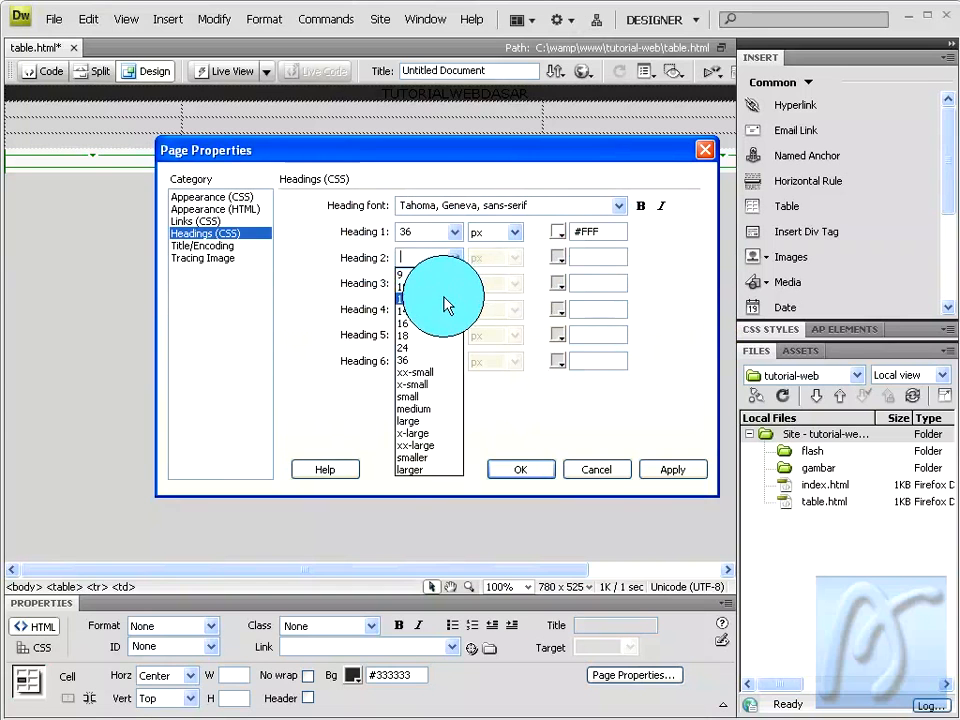
left_click(444, 299)
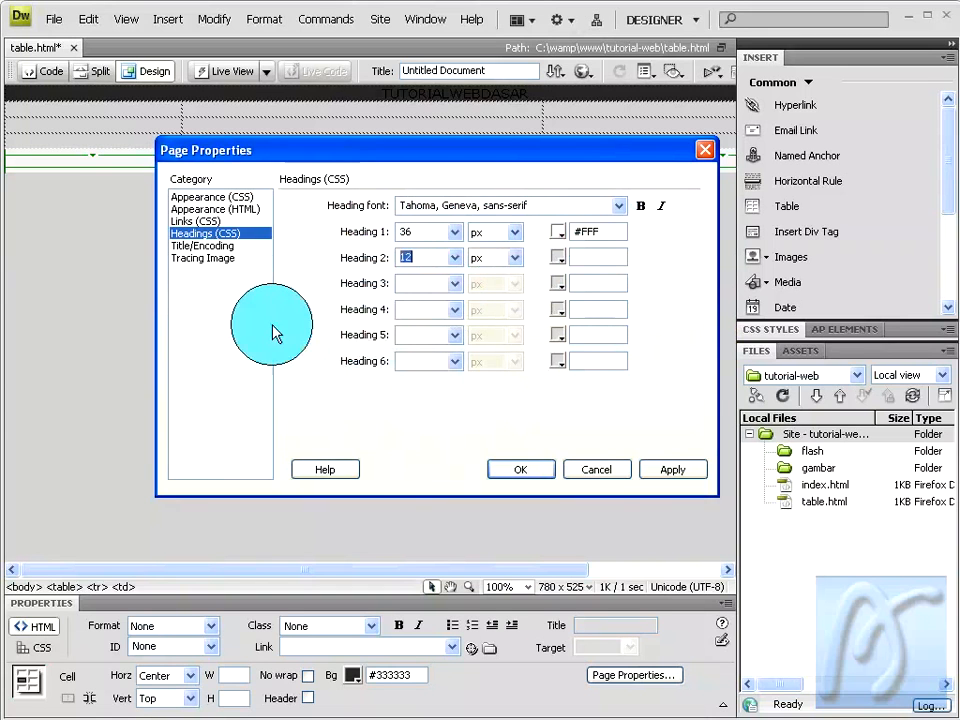
left_click(557, 258)
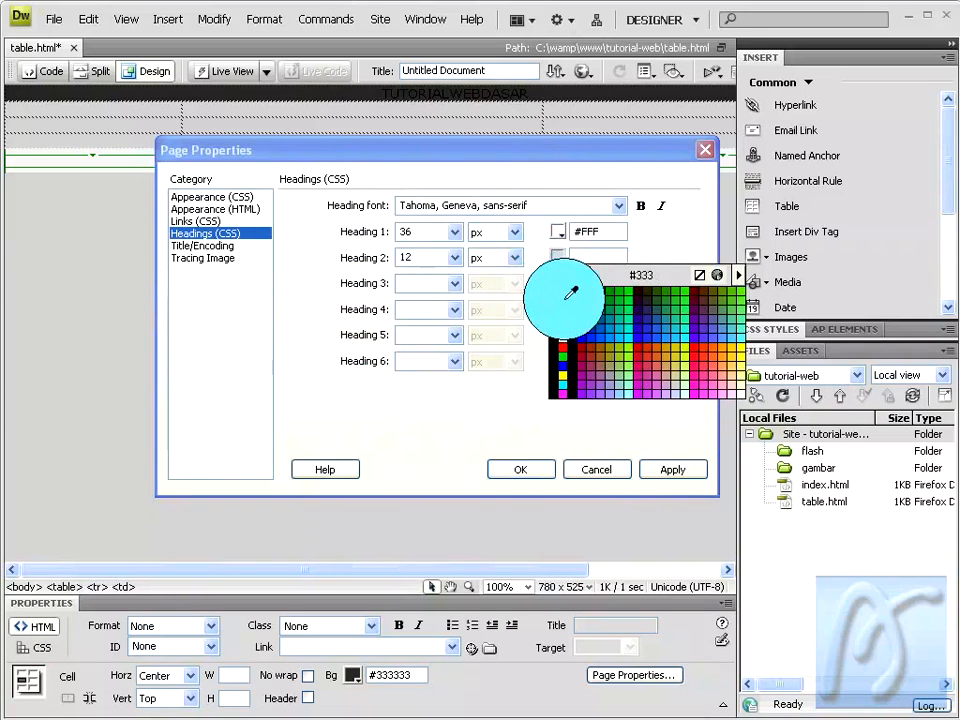
left_click(571, 292)
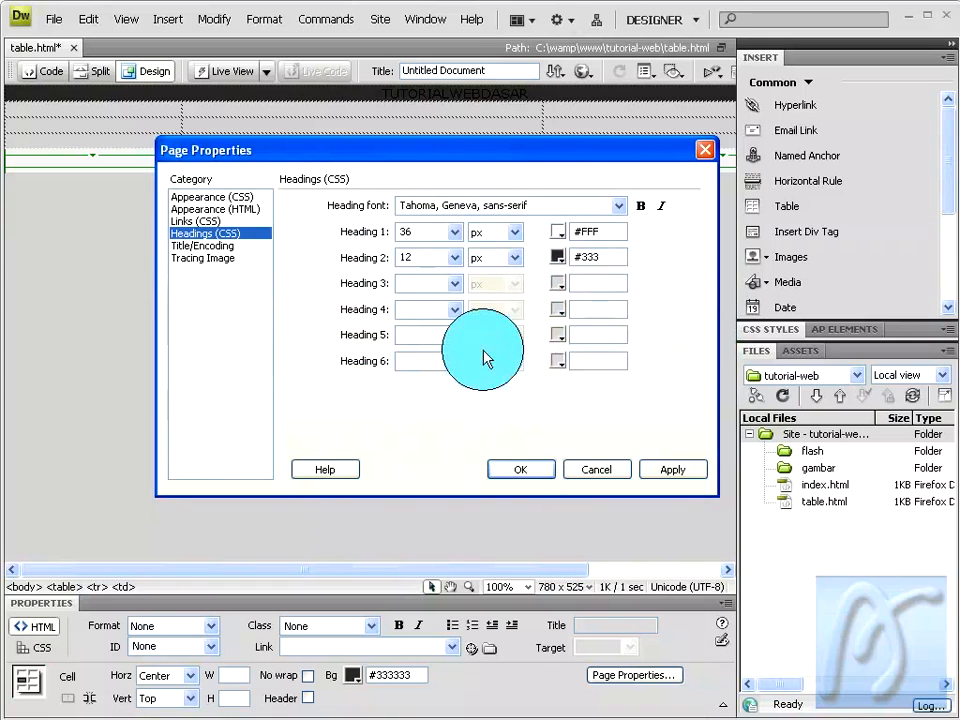
left_click(455, 283)
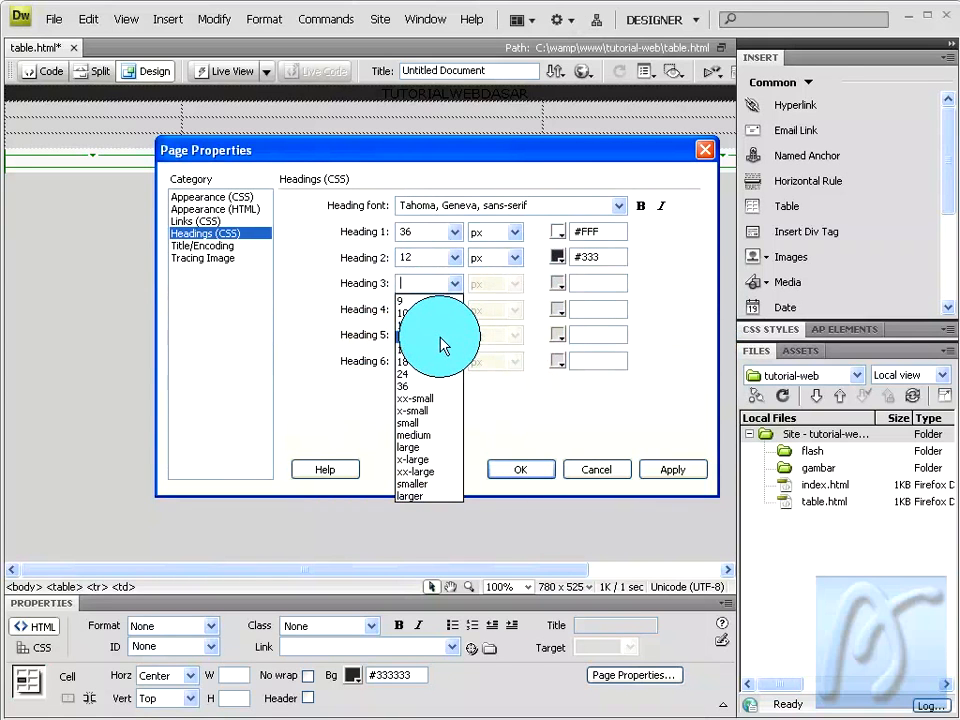
left_click(441, 336)
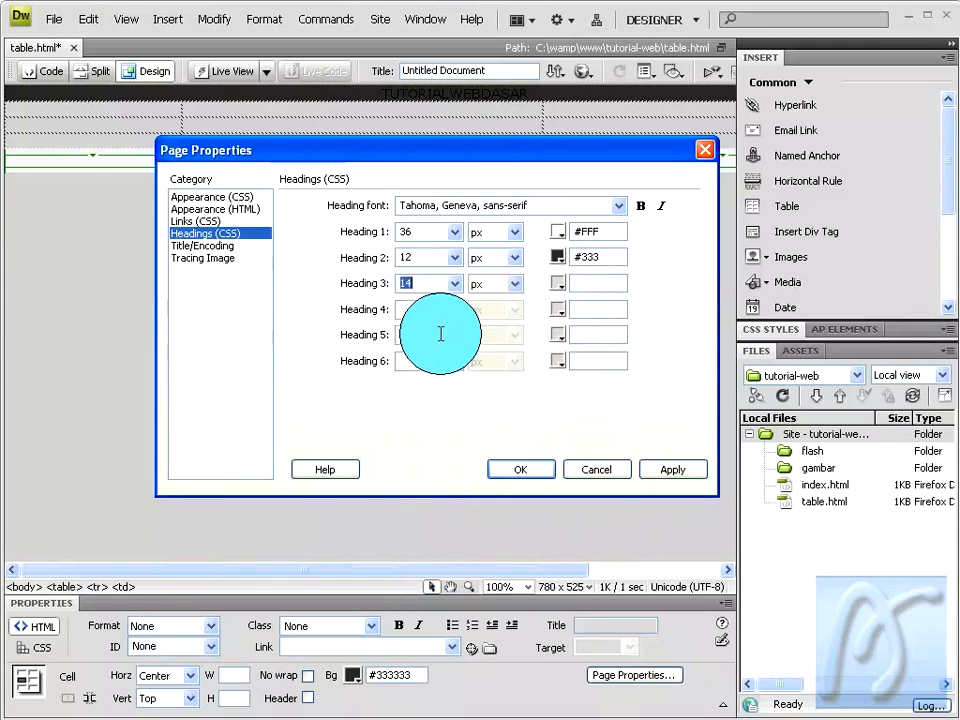
left_click(557, 283)
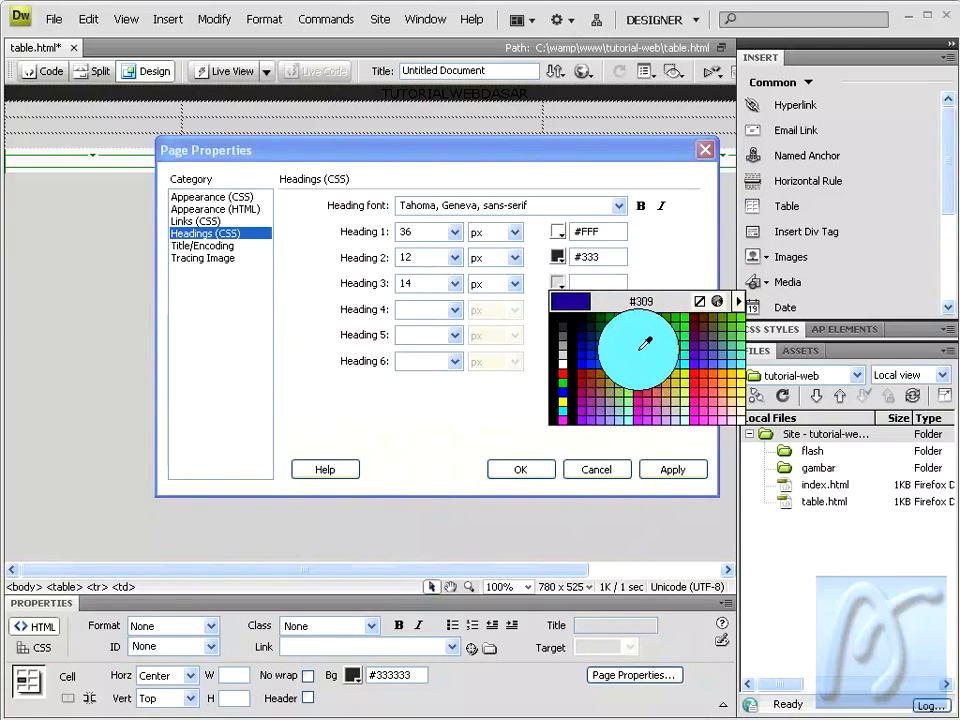
left_click(582, 348)
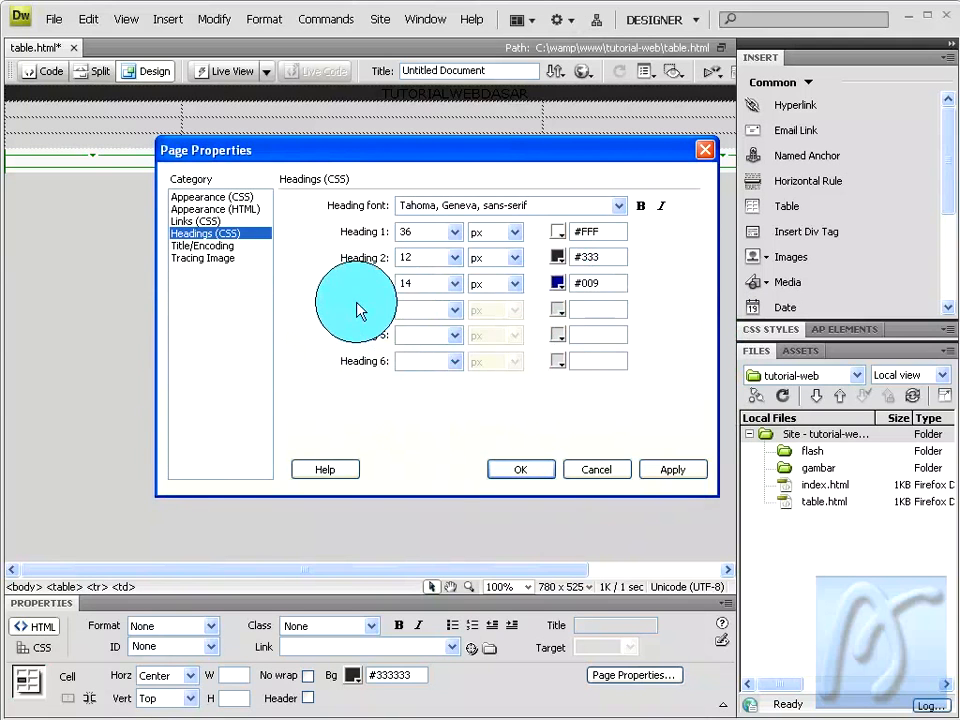
Step: Set Heading 4 to 16 px with the color #069
left_click(440, 309)
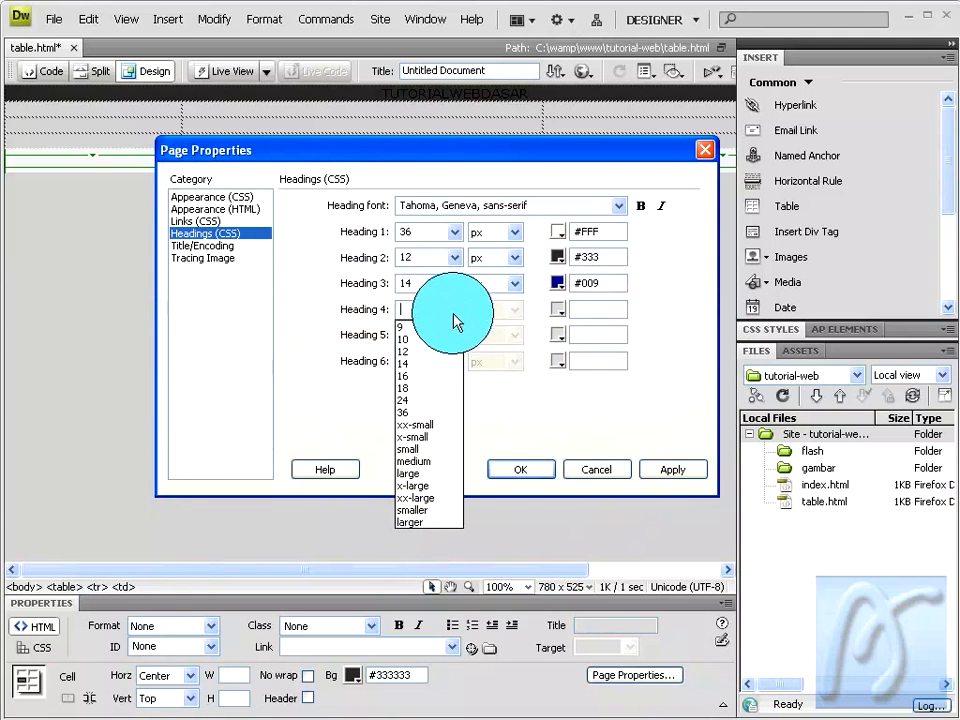
left_click(435, 377)
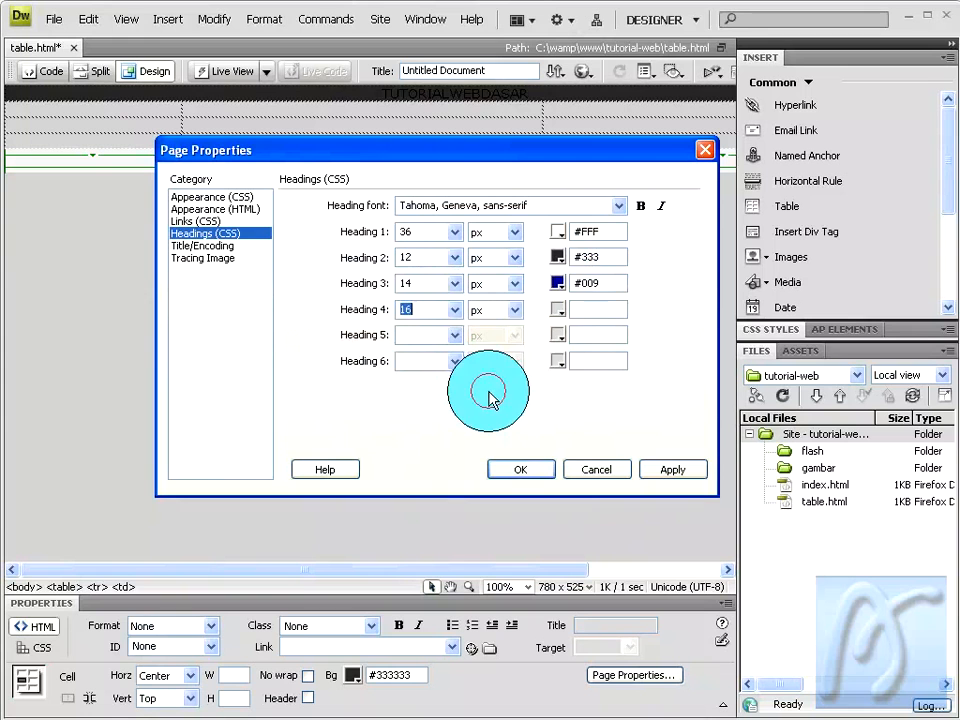
left_click(559, 311)
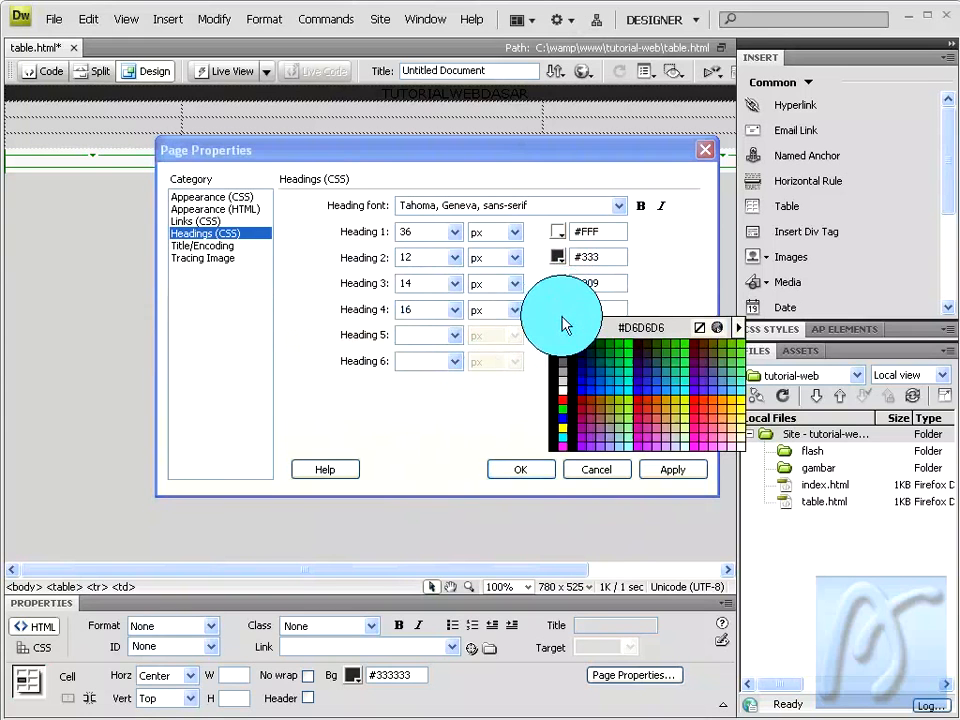
left_click(604, 370)
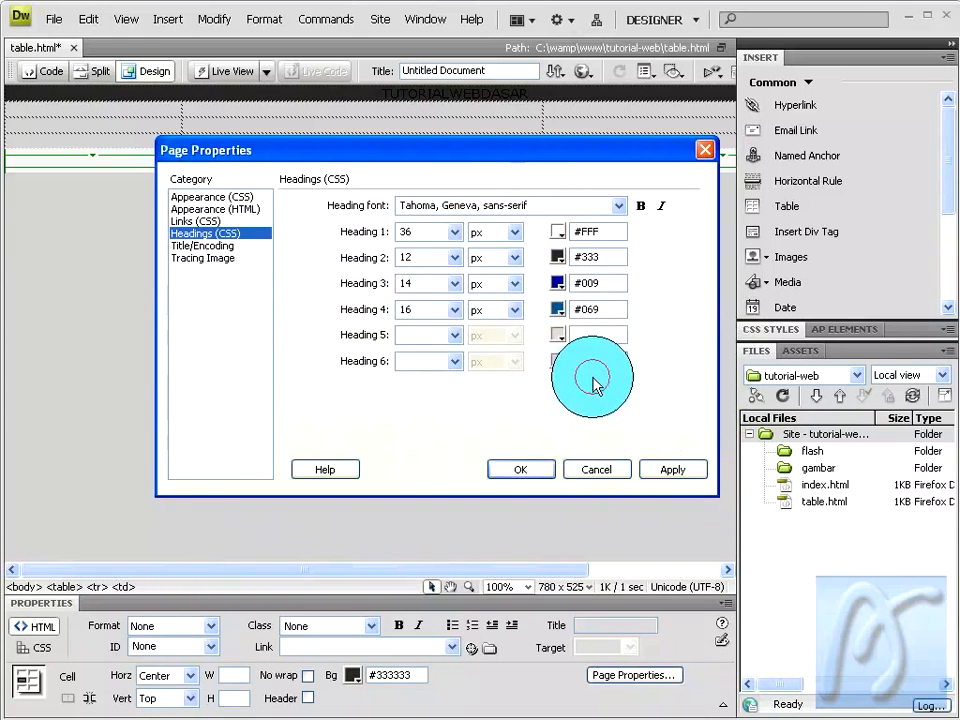
Step: Set Heading 5 to 18 px with the color #930
left_click(444, 335)
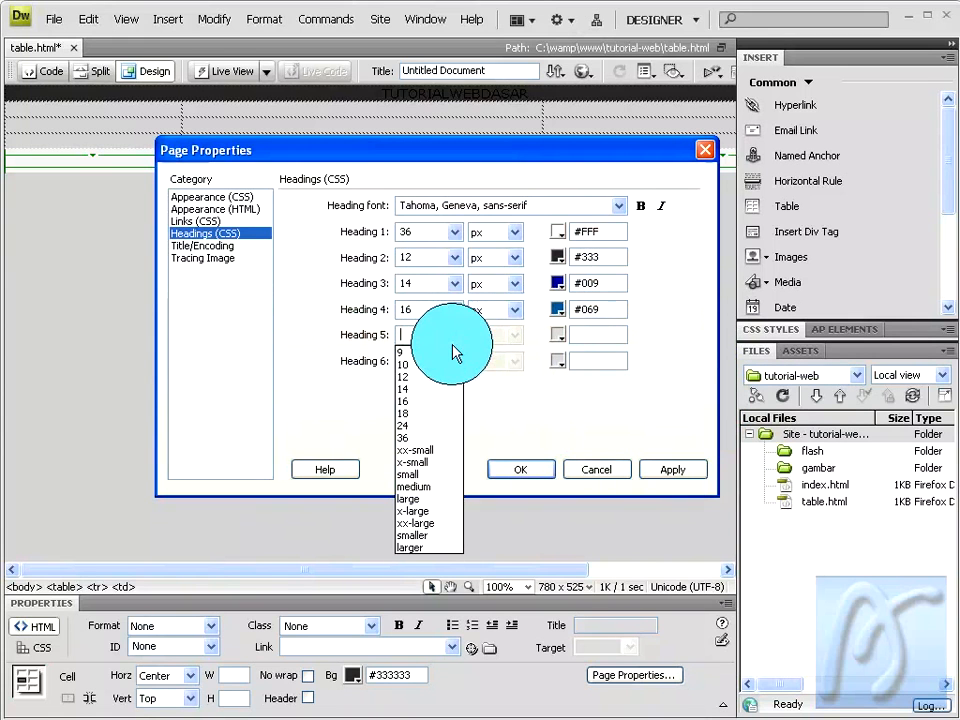
left_click(455, 420)
left_click(557, 336)
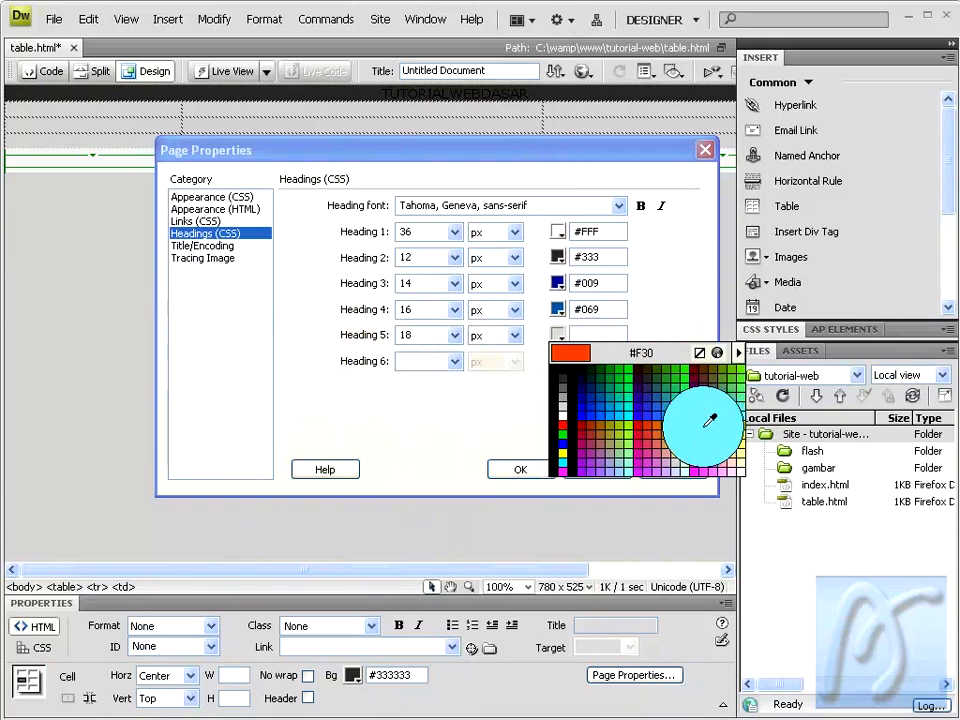
left_click(596, 420)
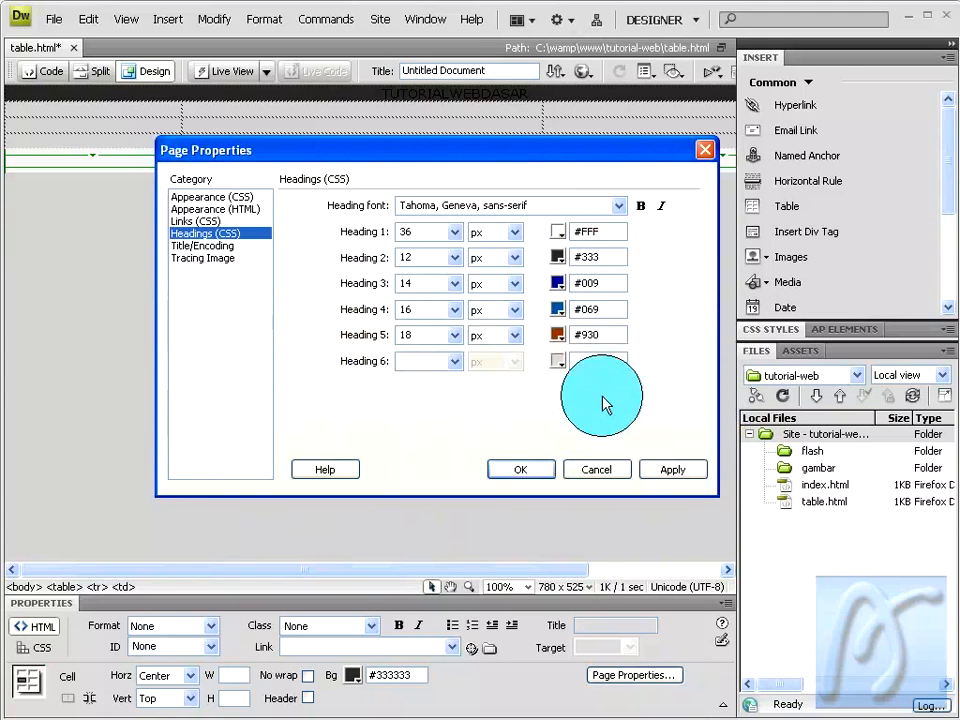
Step: Set Heading 6 to 24 px with the color #990 and apply the page properties
left_click(456, 365)
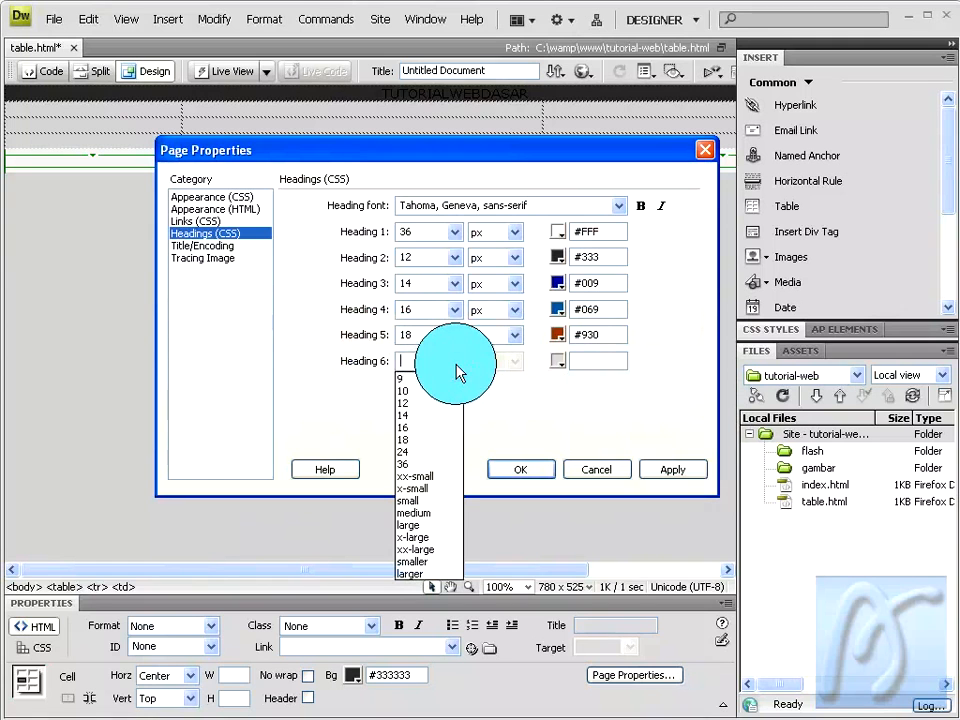
left_click(448, 452)
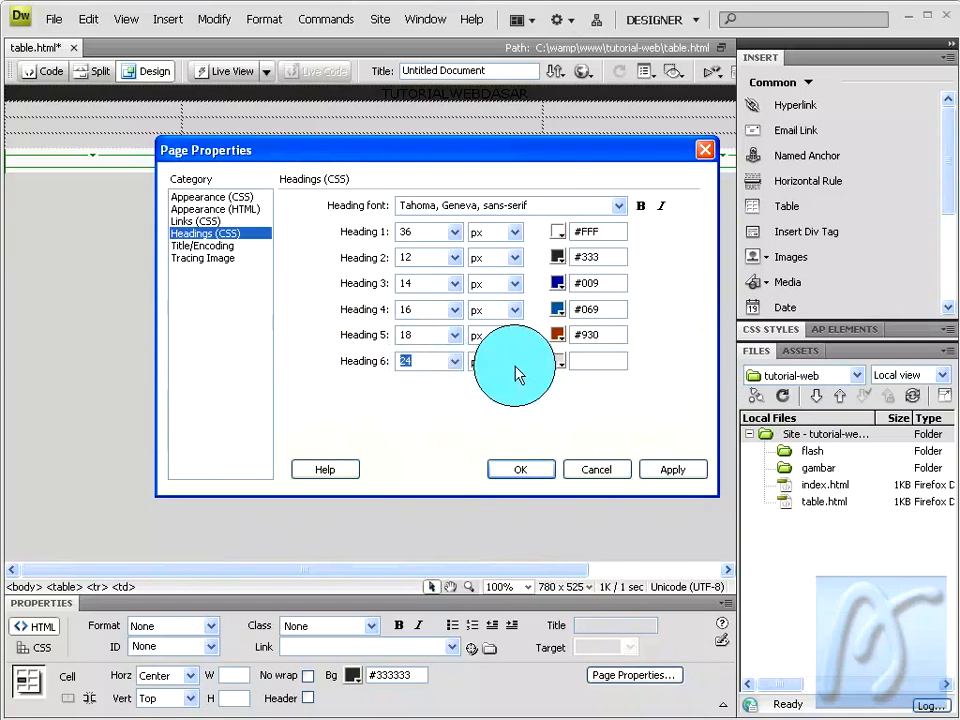
left_click(558, 362)
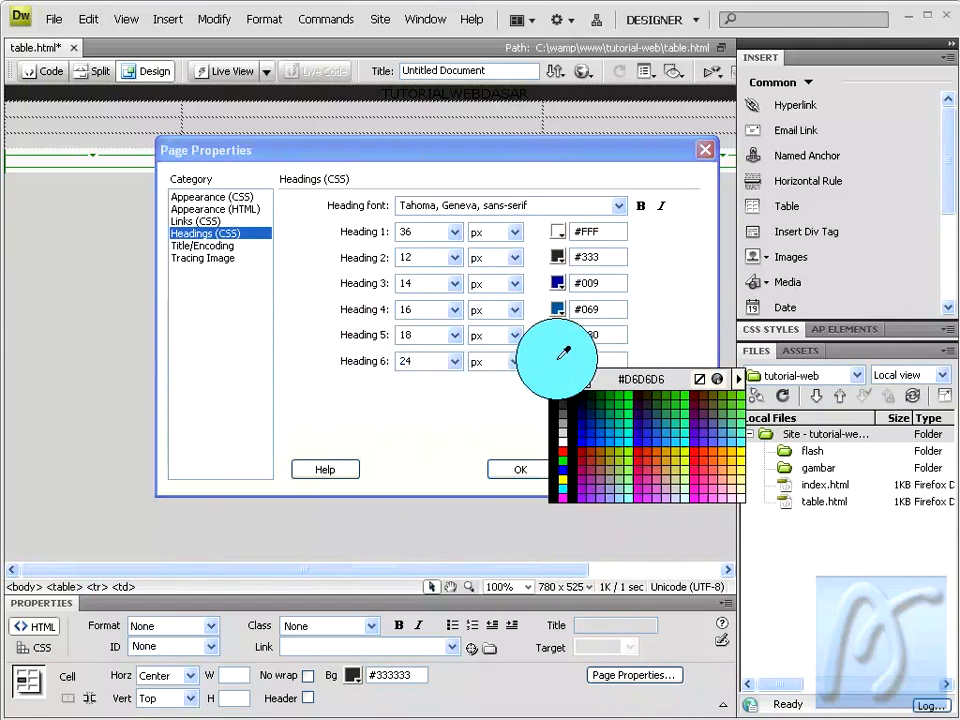
left_click(610, 449)
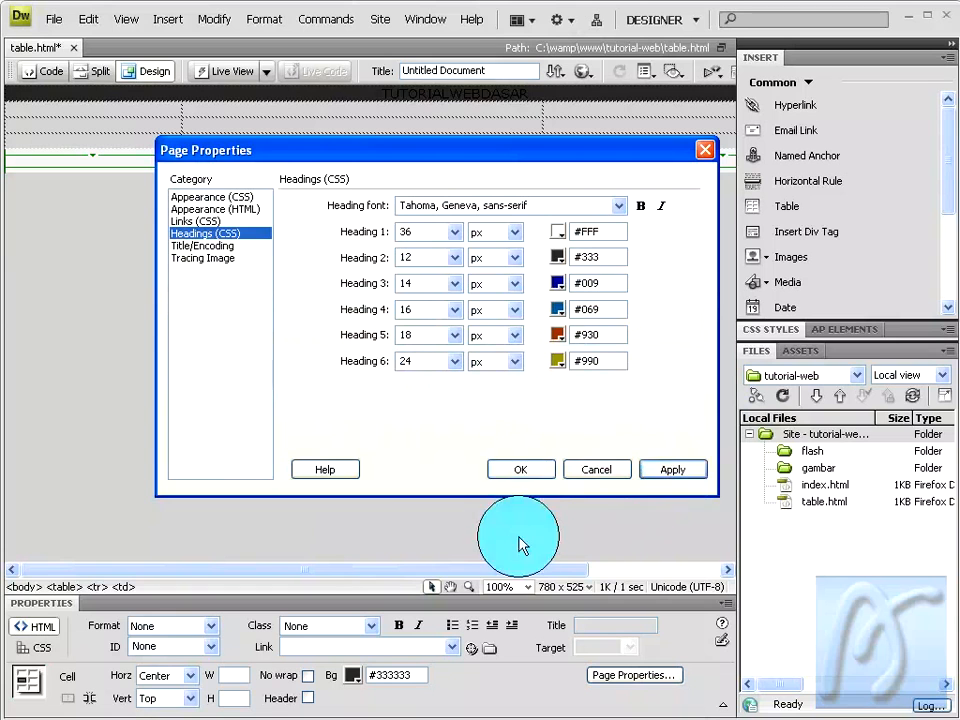
left_click(521, 470)
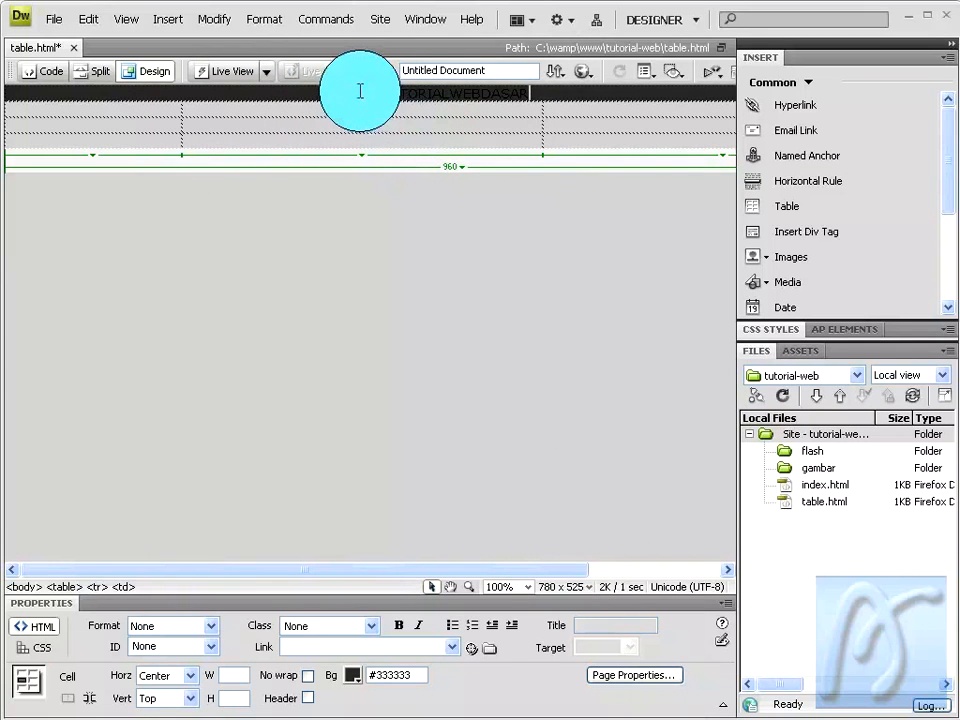
Step: Format the title text in the top table row as Heading 1 and separate its words to read TUTORIAL WEB DASAR
left_click_drag(370, 95, 561, 102)
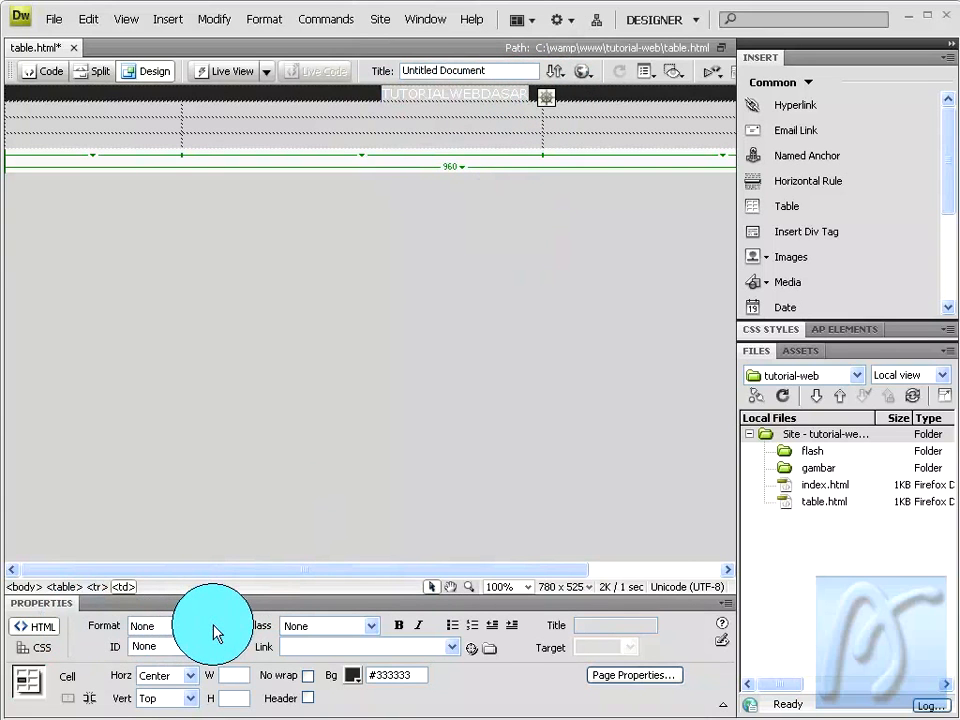
left_click(211, 628)
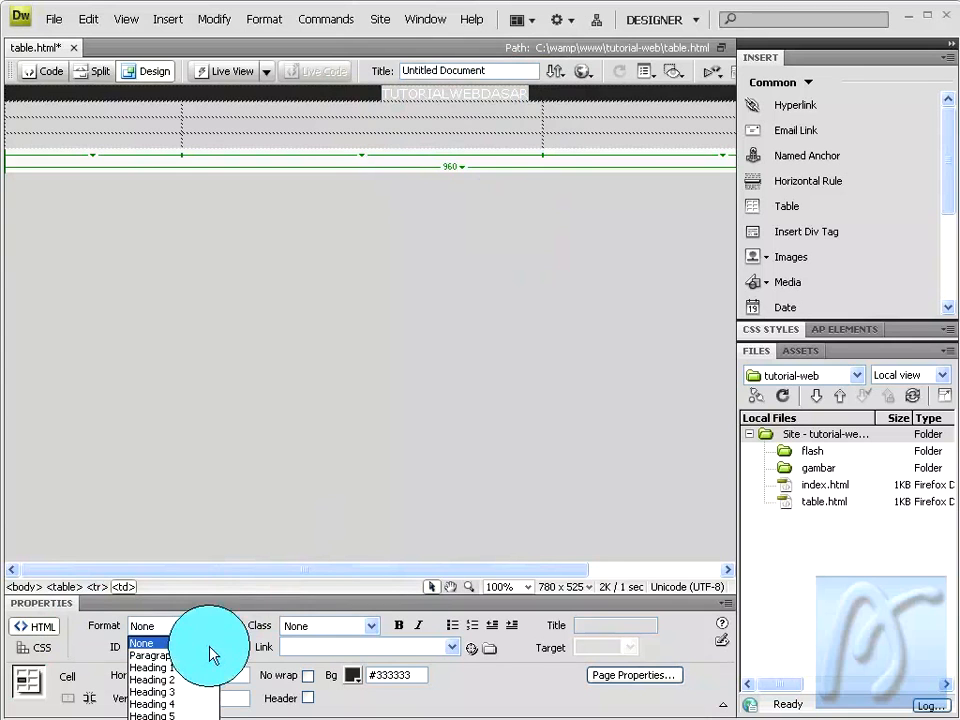
left_click(199, 668)
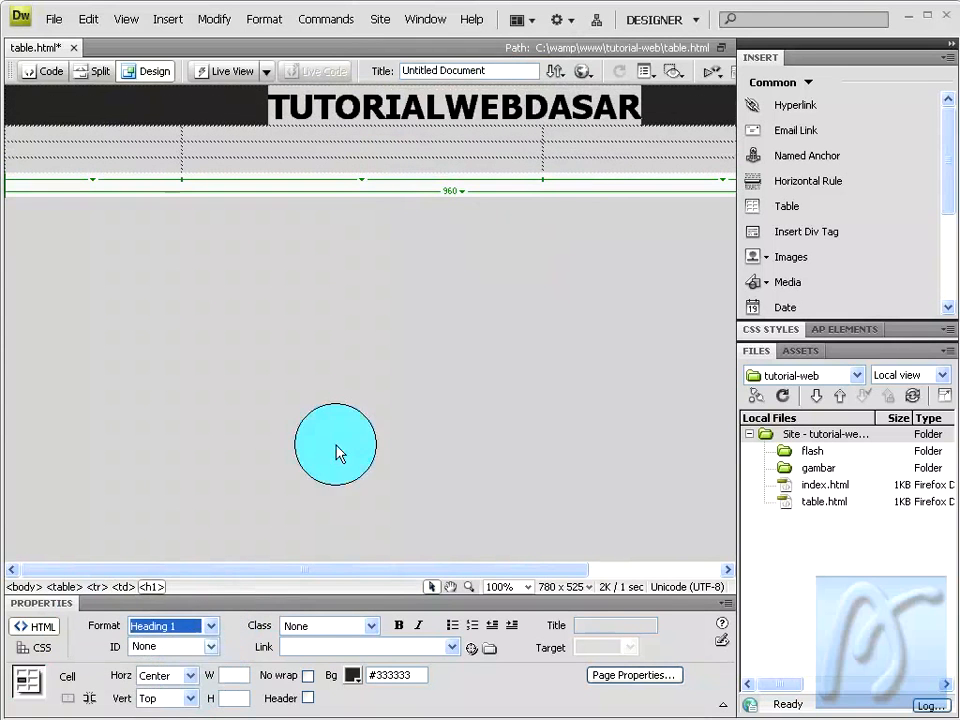
left_click(495, 343)
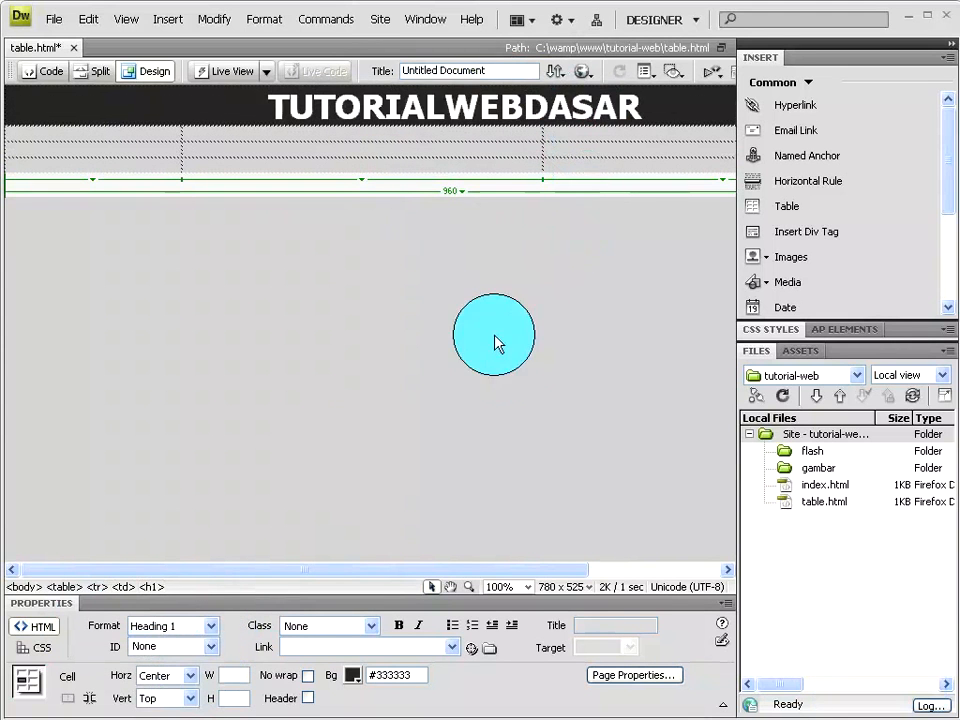
left_click(446, 107)
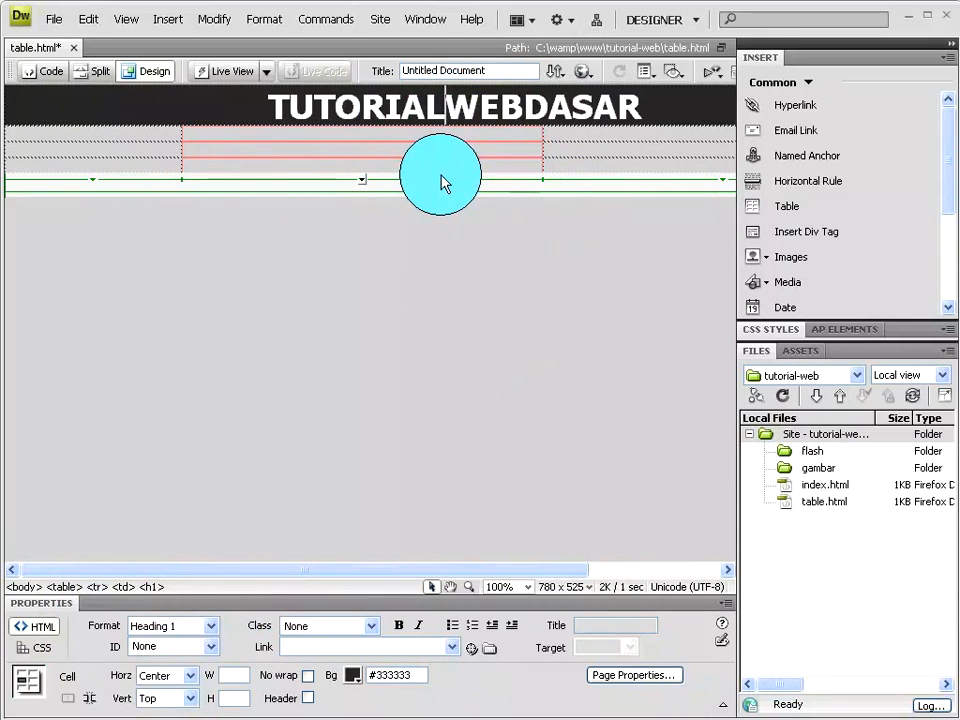
left_click(523, 107)
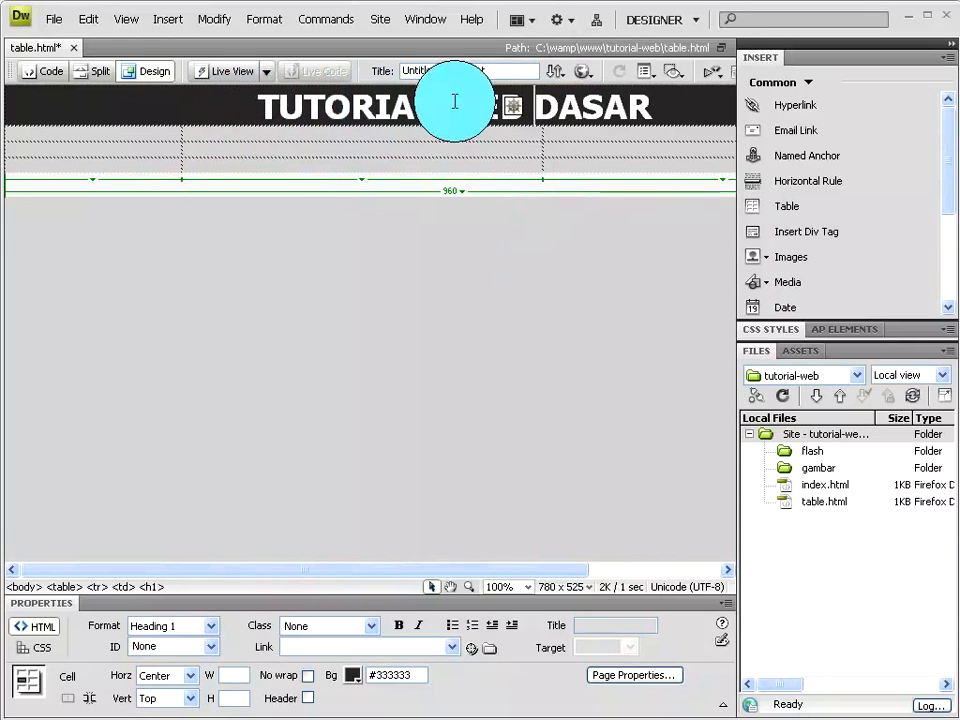
Step: Save table.html, upload it with its dependent files, and preview it in Firefox
left_click(589, 81)
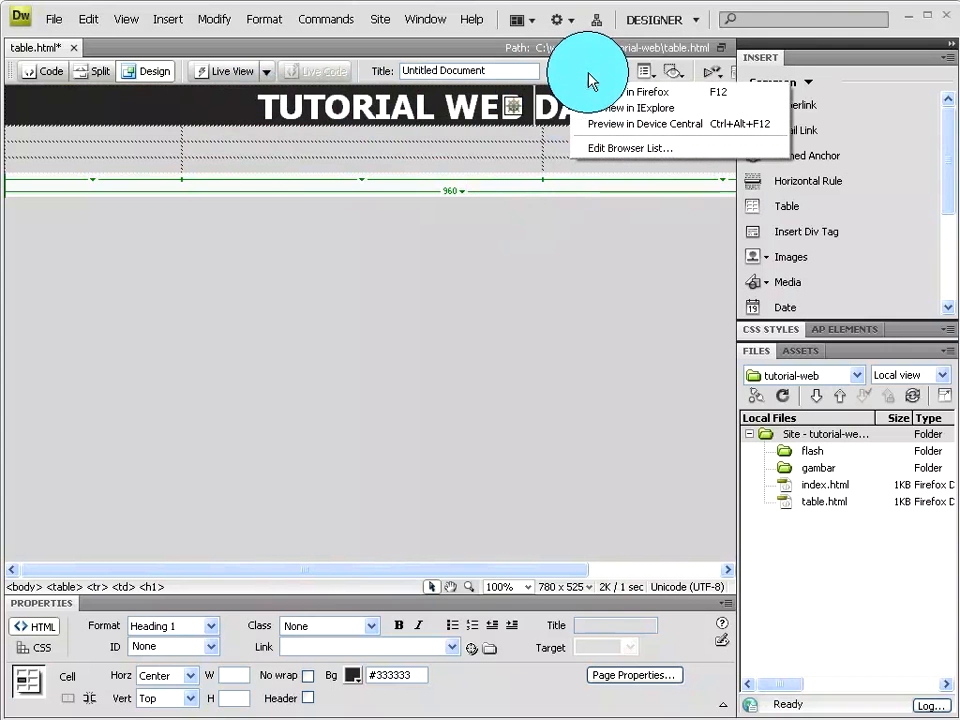
left_click(585, 128)
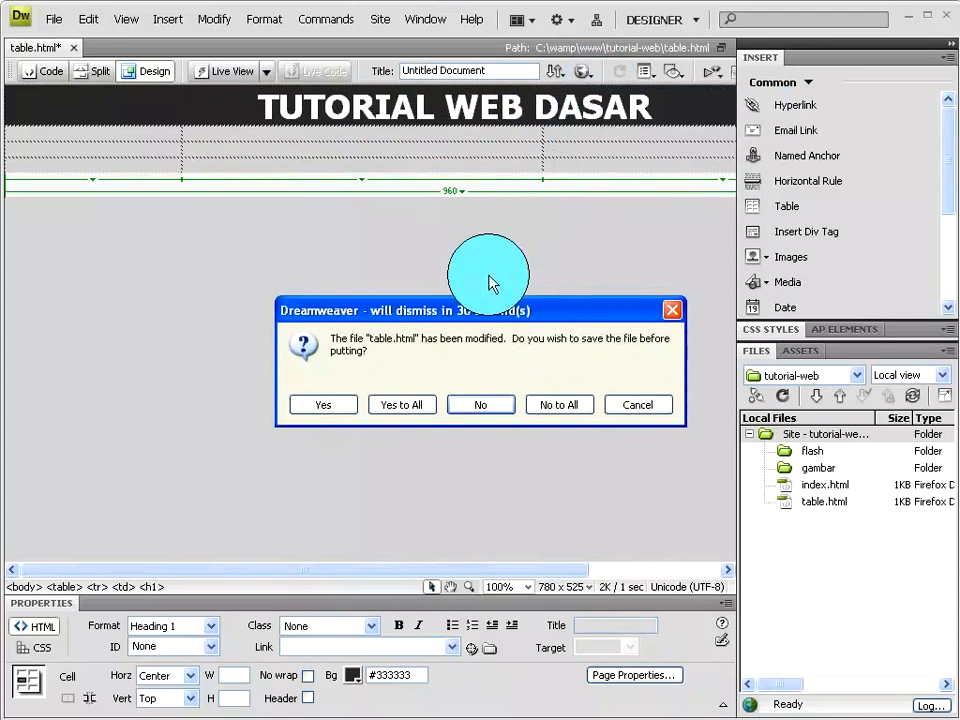
left_click(392, 408)
left_click(580, 342)
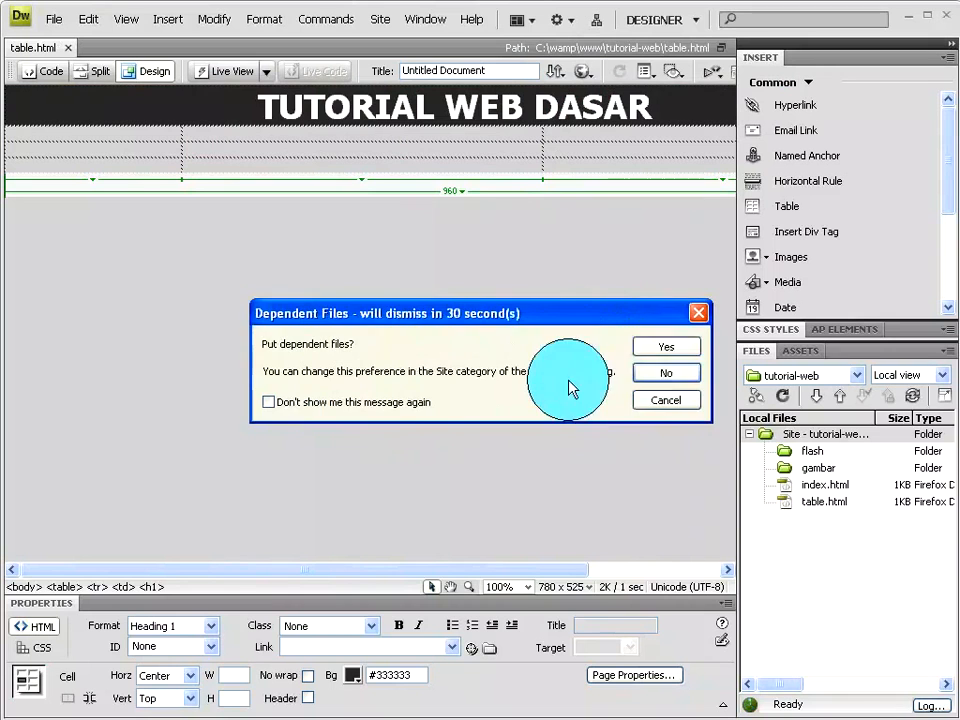
left_click(666, 346)
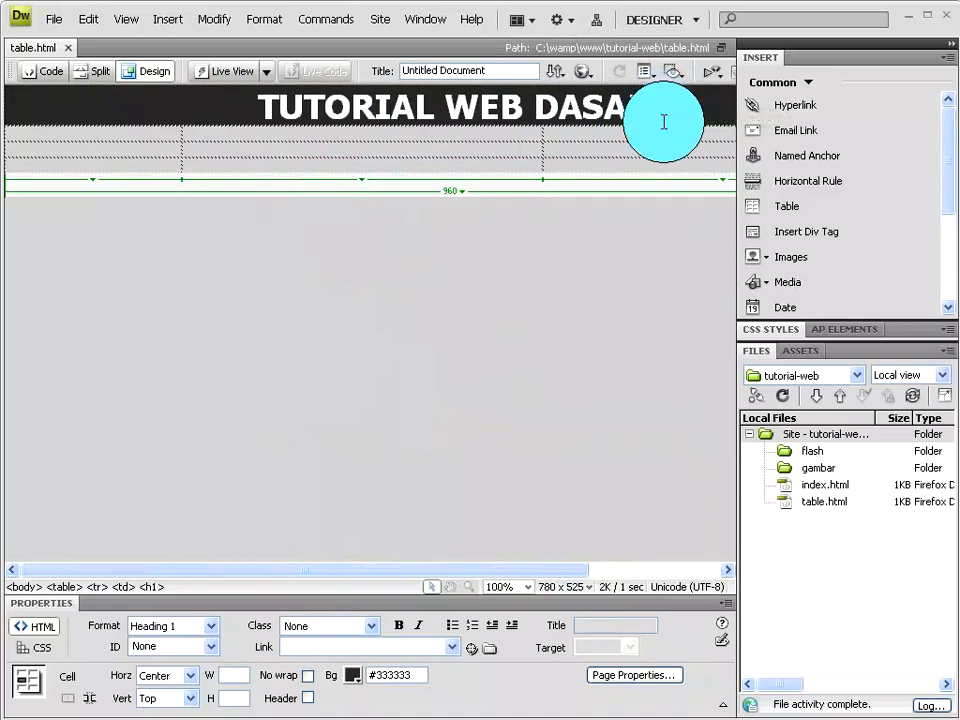
key("F12")
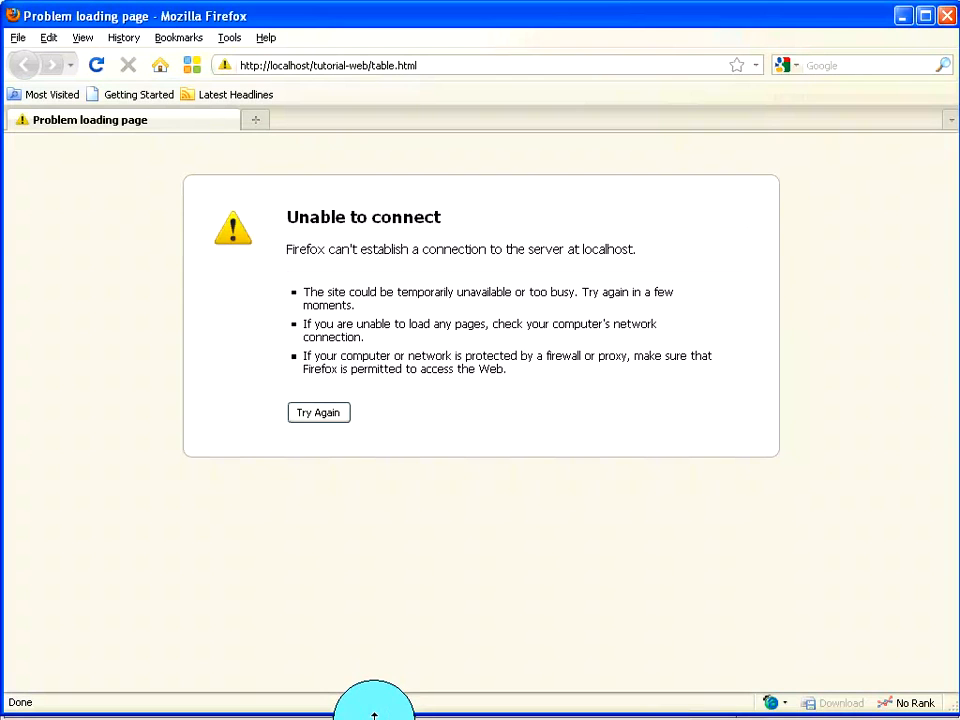
Step: Start WampServer and reload the table.html page in Firefox to check its title
mouse_move(375, 717)
left_mouse_down()
mouse_move(380, 703)
mouse_move(378, 719)
left_mouse_up()
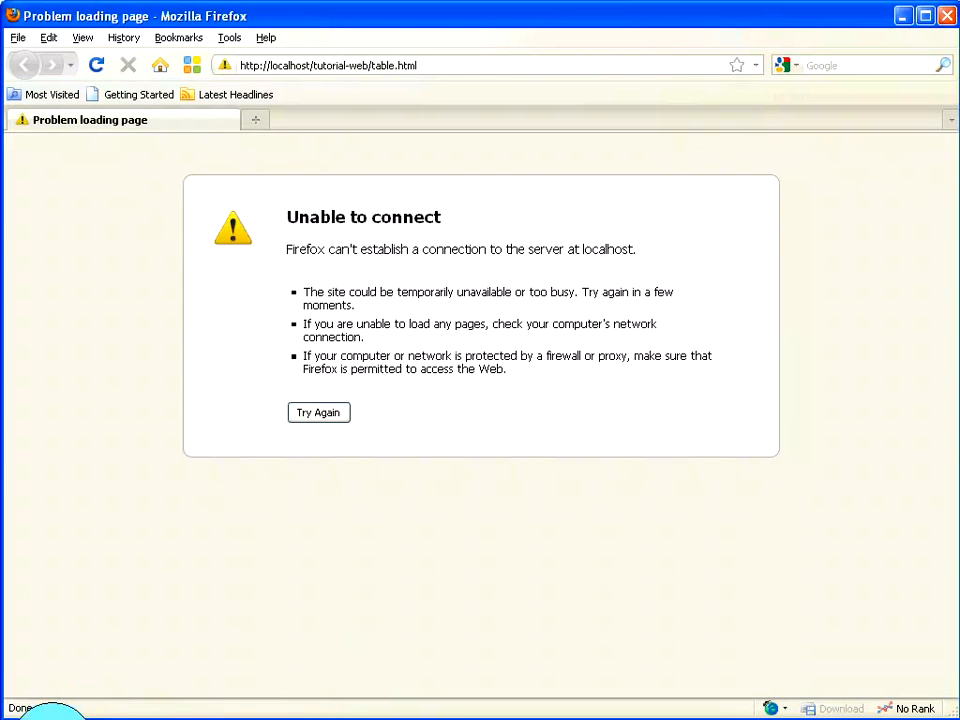
left_click(43, 712)
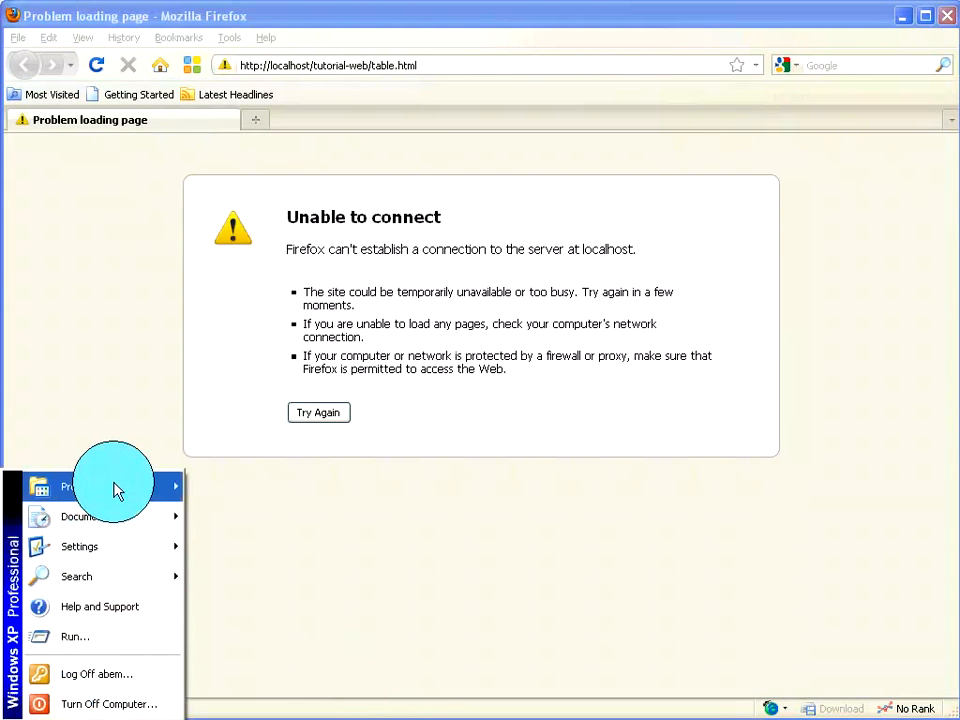
mouse_move(120, 489)
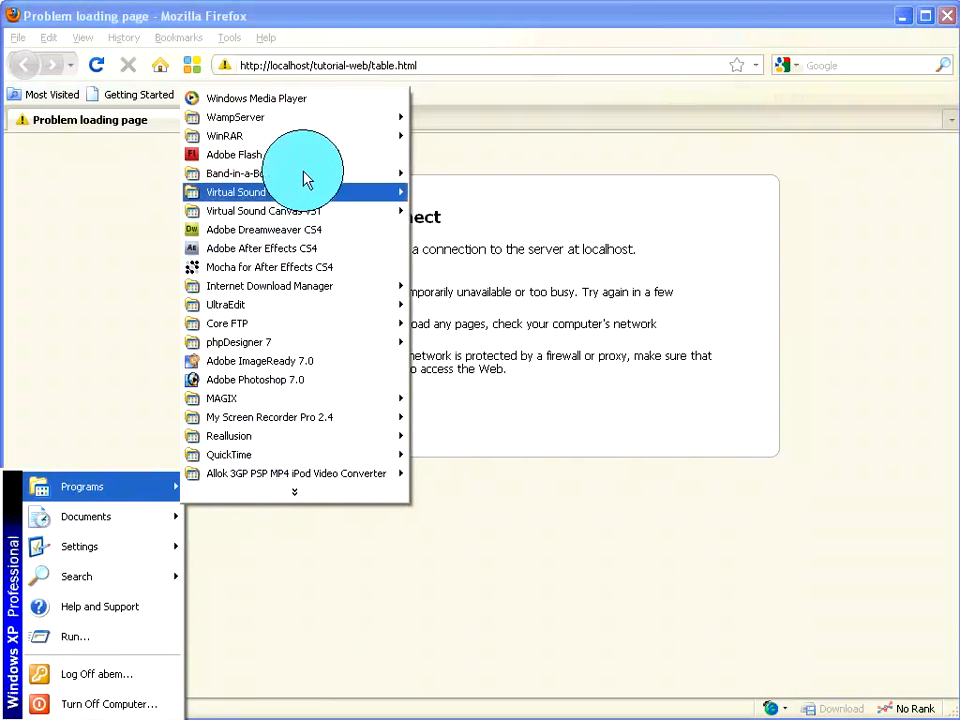
mouse_move(392, 119)
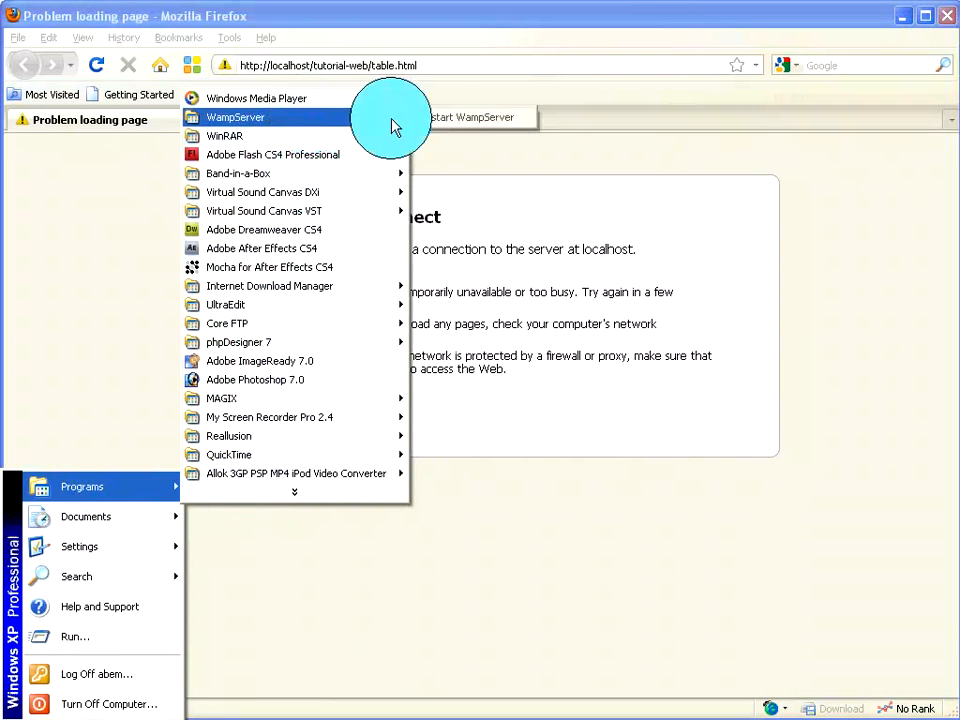
left_click(447, 120)
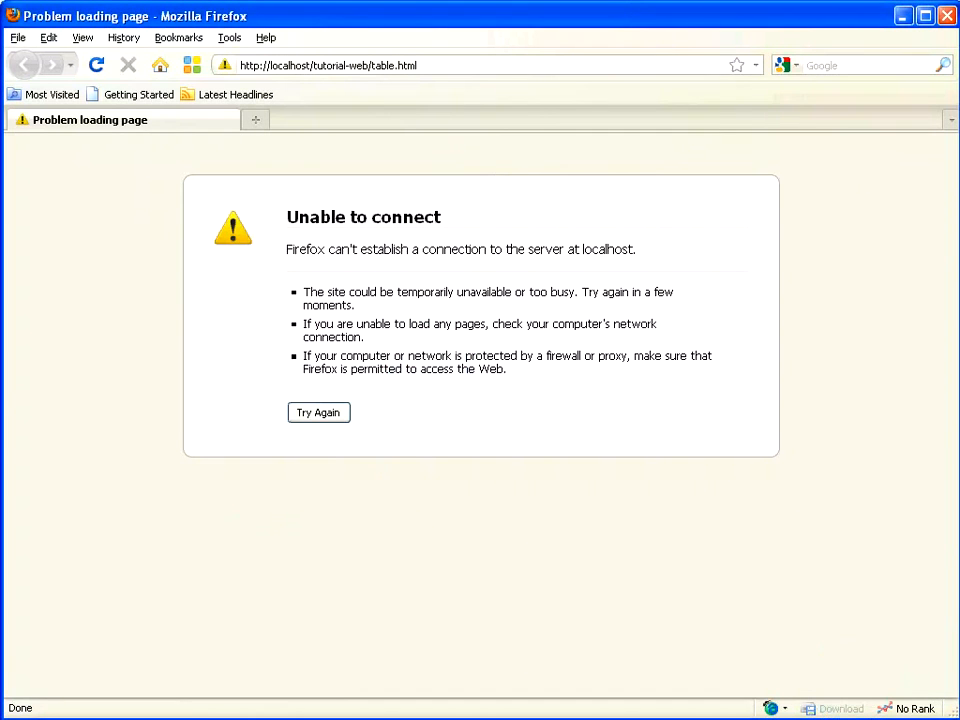
left_click(95, 68)
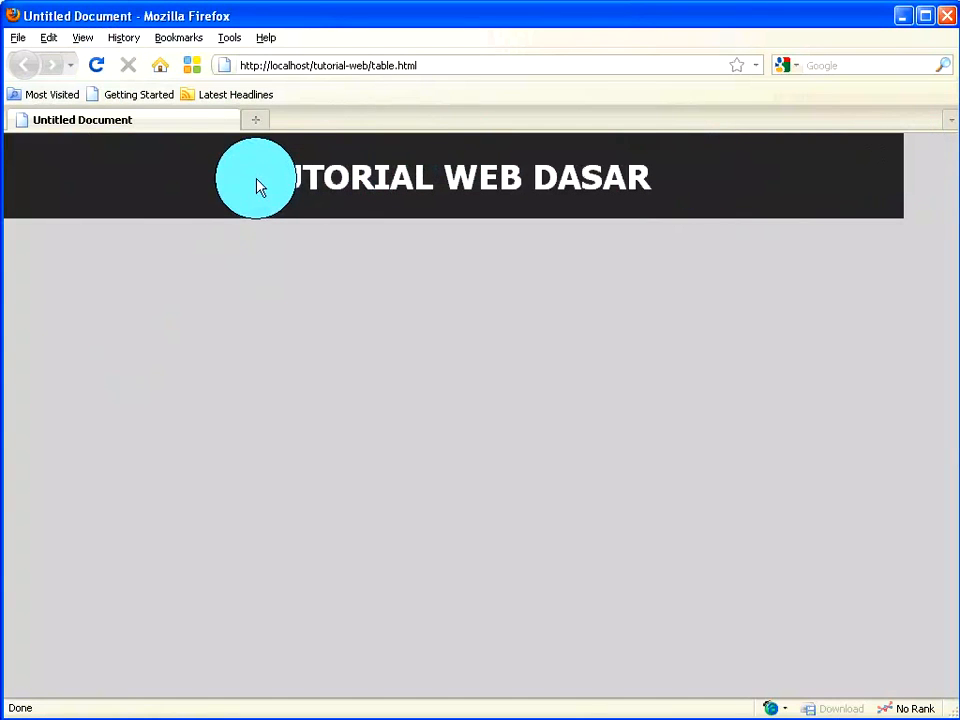
left_click_drag(257, 173, 639, 204)
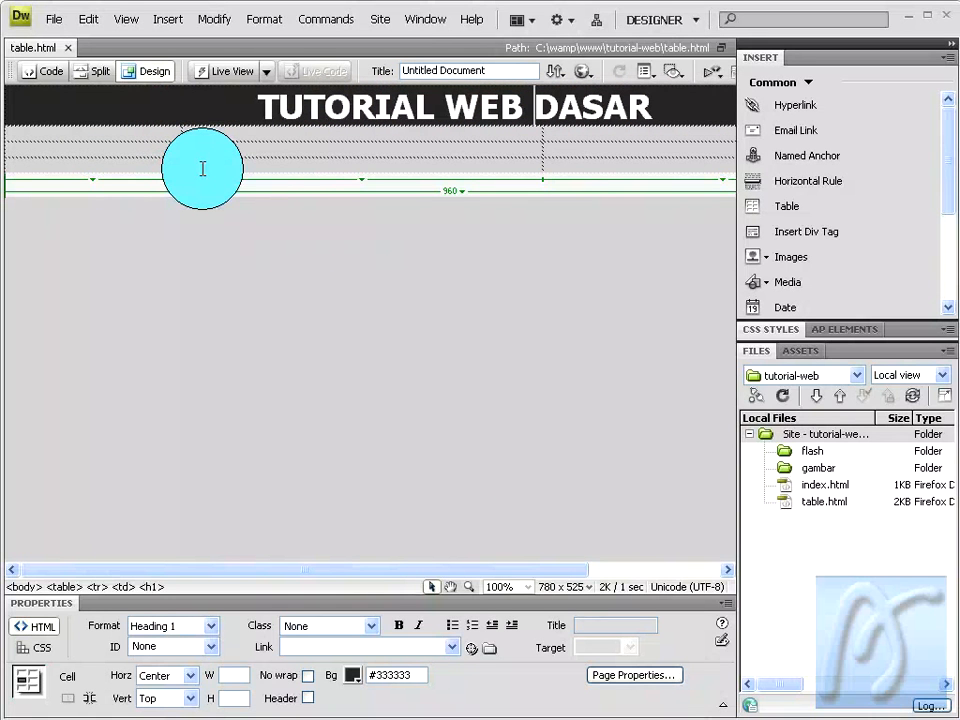
Step: In Dreamweaver, insert a nested table with 10 rows, 1 column and 100 percent width in the first cell below the title row
left_click(44, 135)
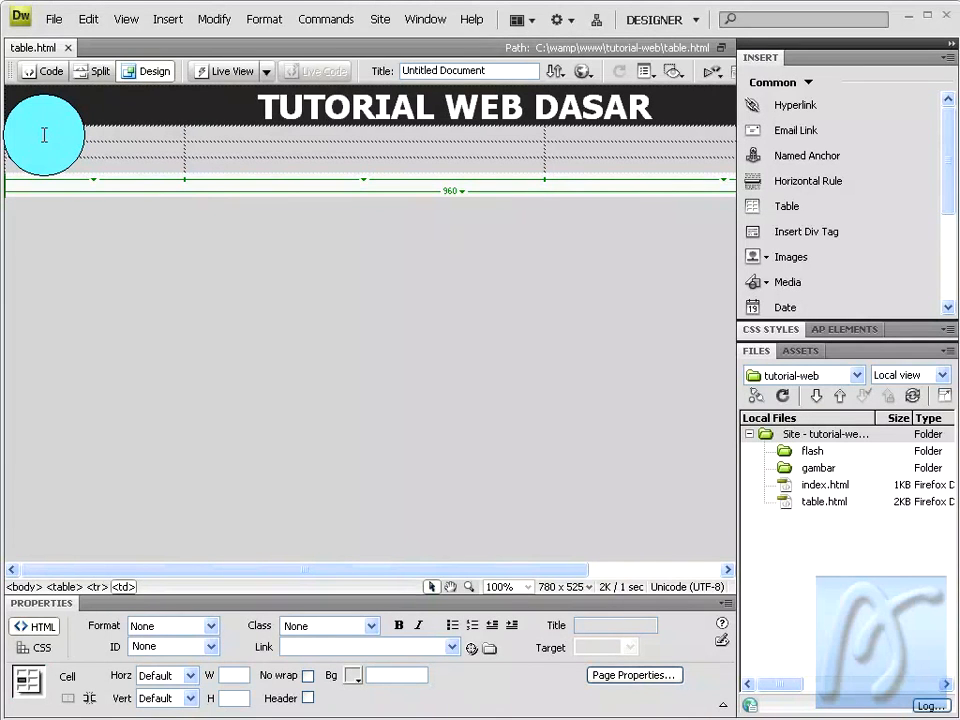
left_click(168, 21)
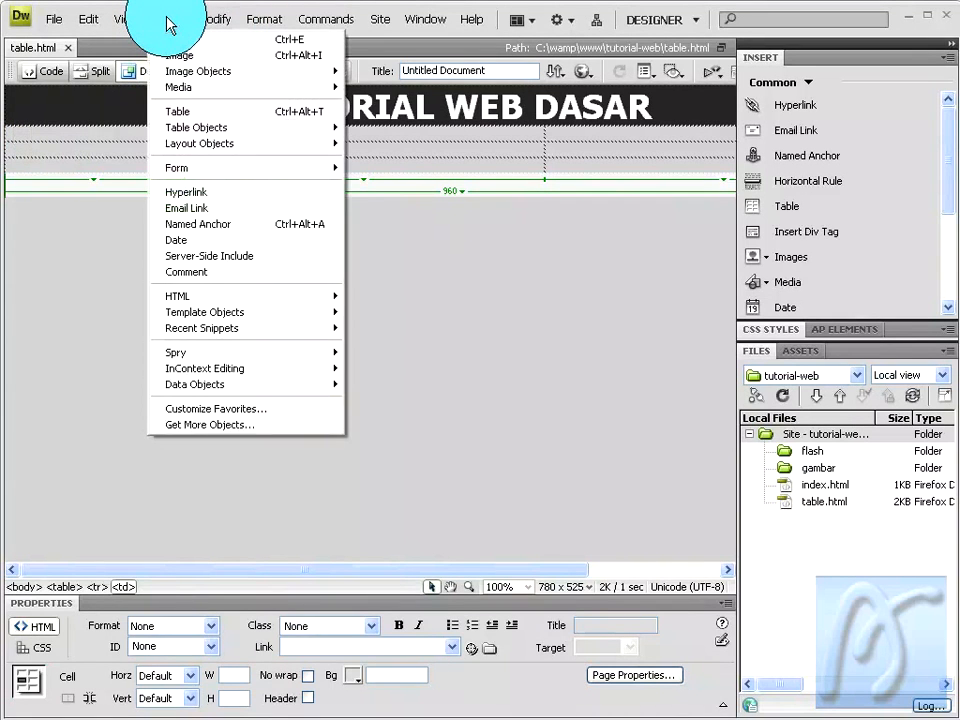
left_click(196, 118)
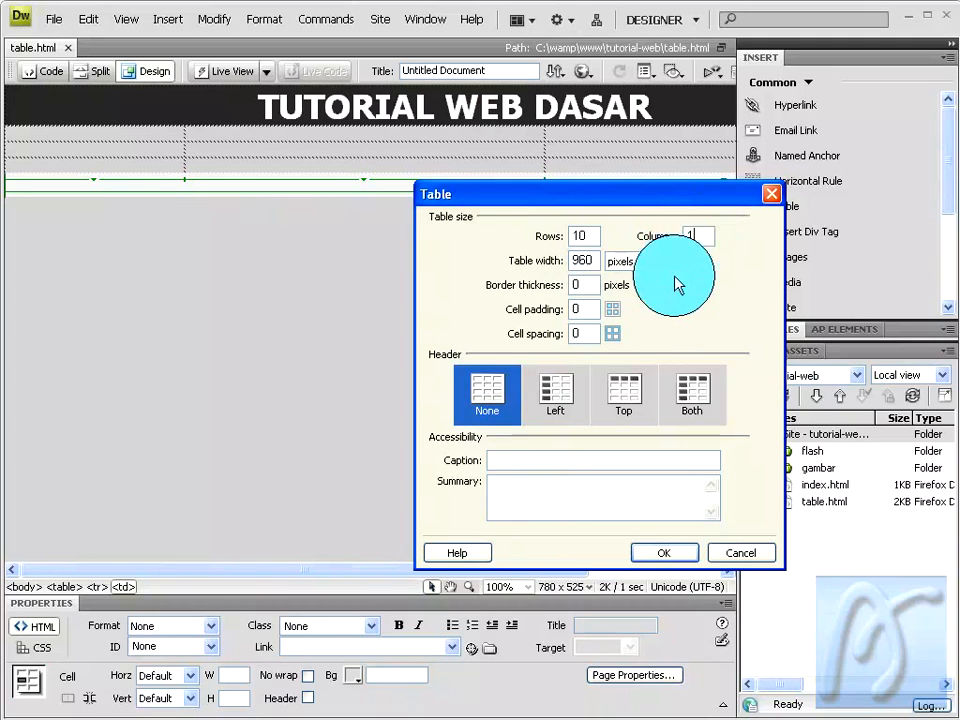
type("1")
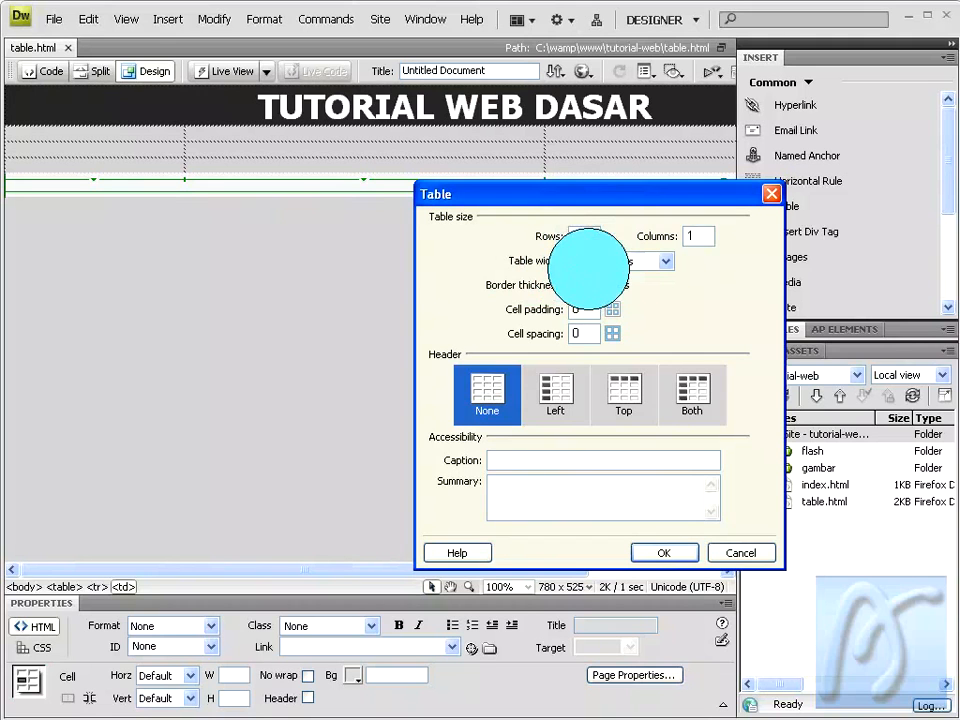
left_click(665, 266)
left_click(668, 277)
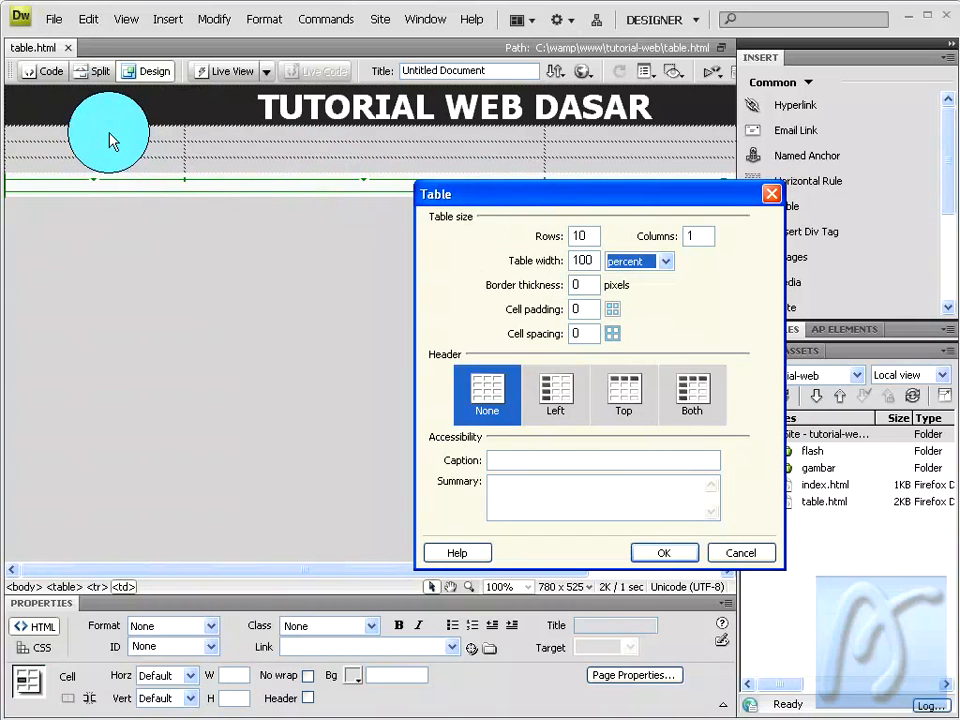
left_click(683, 558)
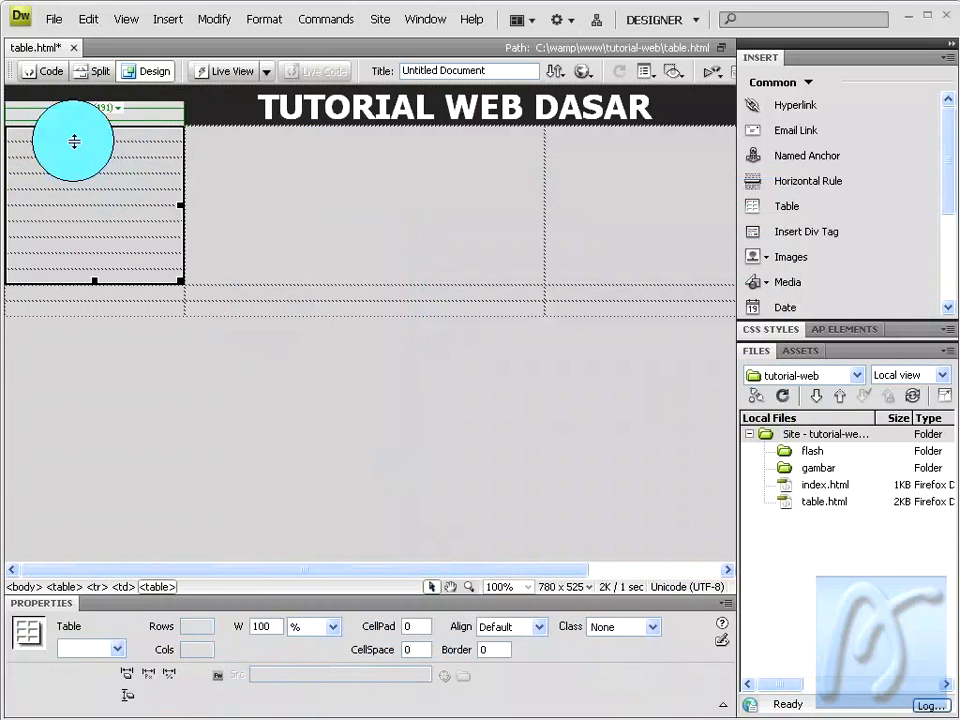
Step: Enter MENU 1 in the first row of the nested table and give it the link #
left_click(74, 142)
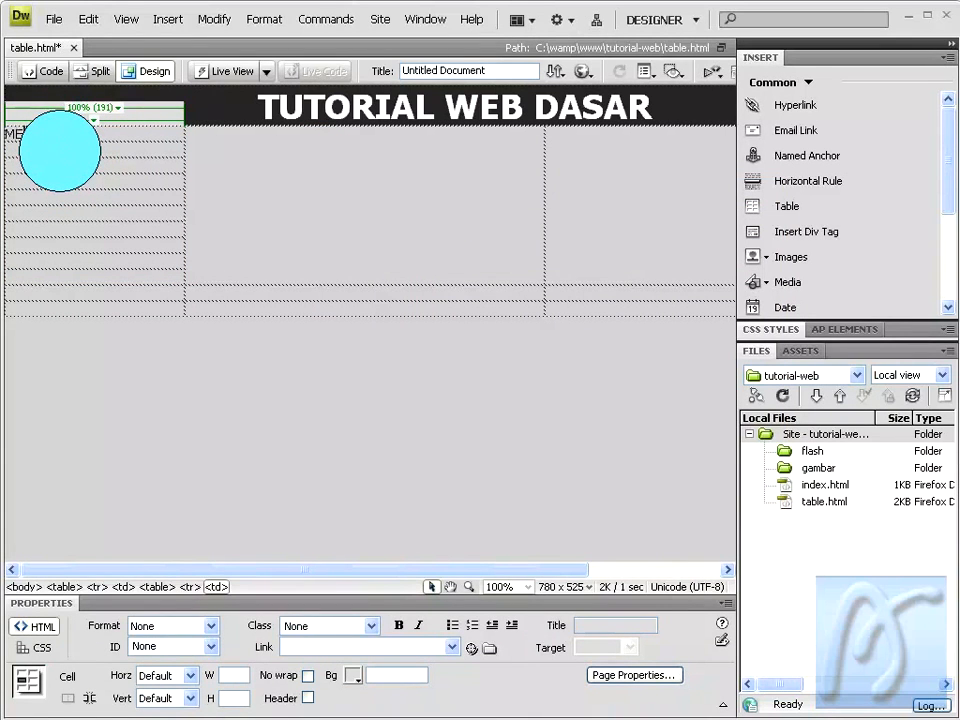
left_click(62, 158)
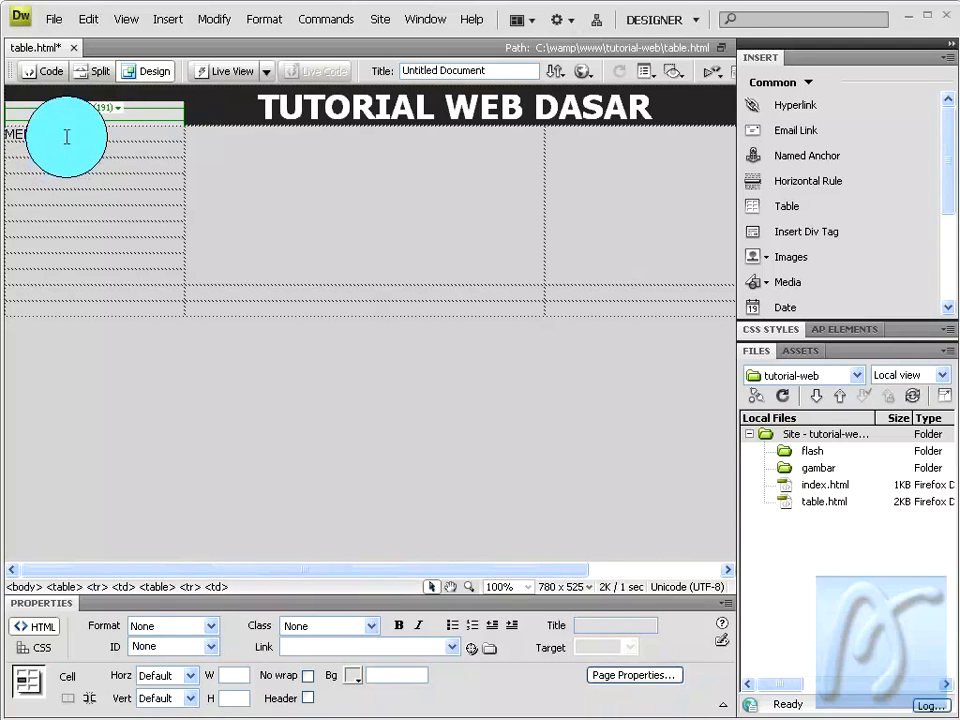
left_click_drag(58, 135, 5, 140)
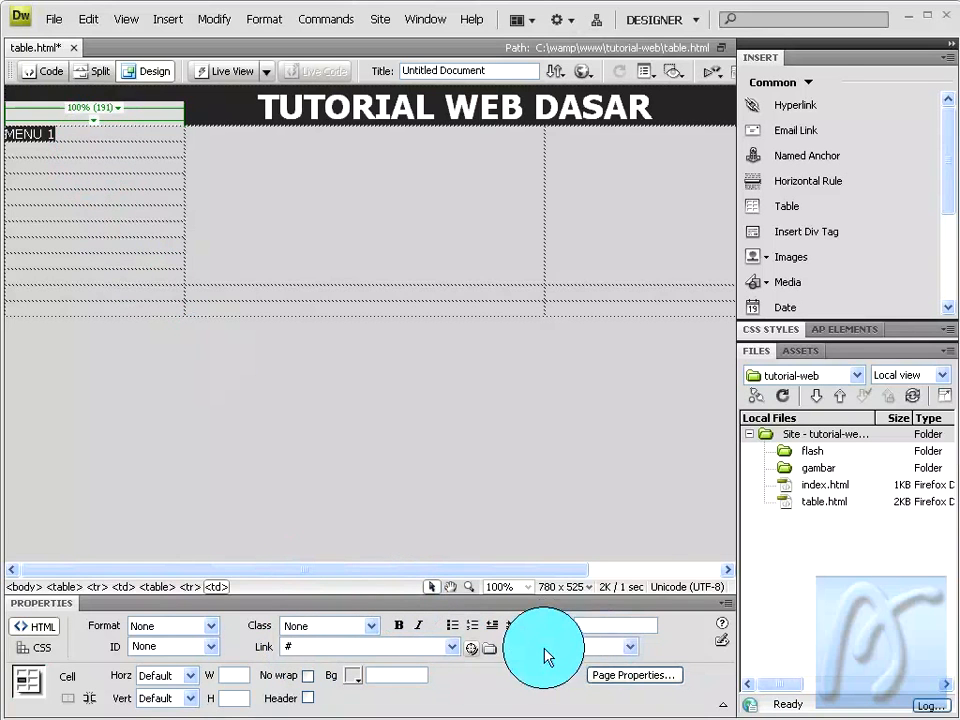
Step: Set the target of the MENU 1 link to _self
left_click(634, 650)
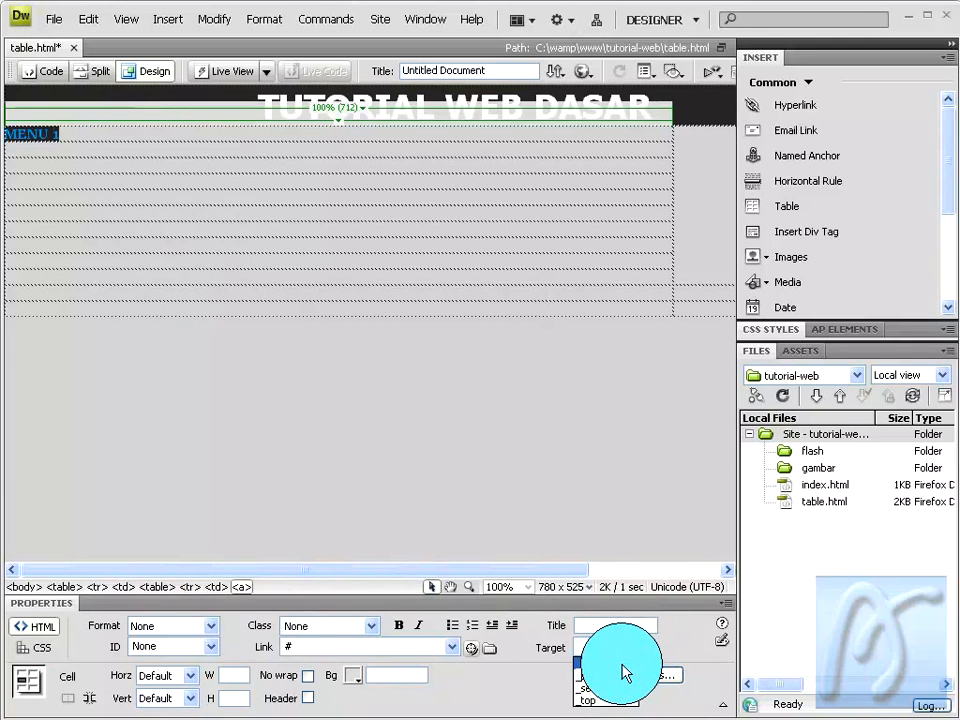
left_click(626, 663)
left_click(631, 651)
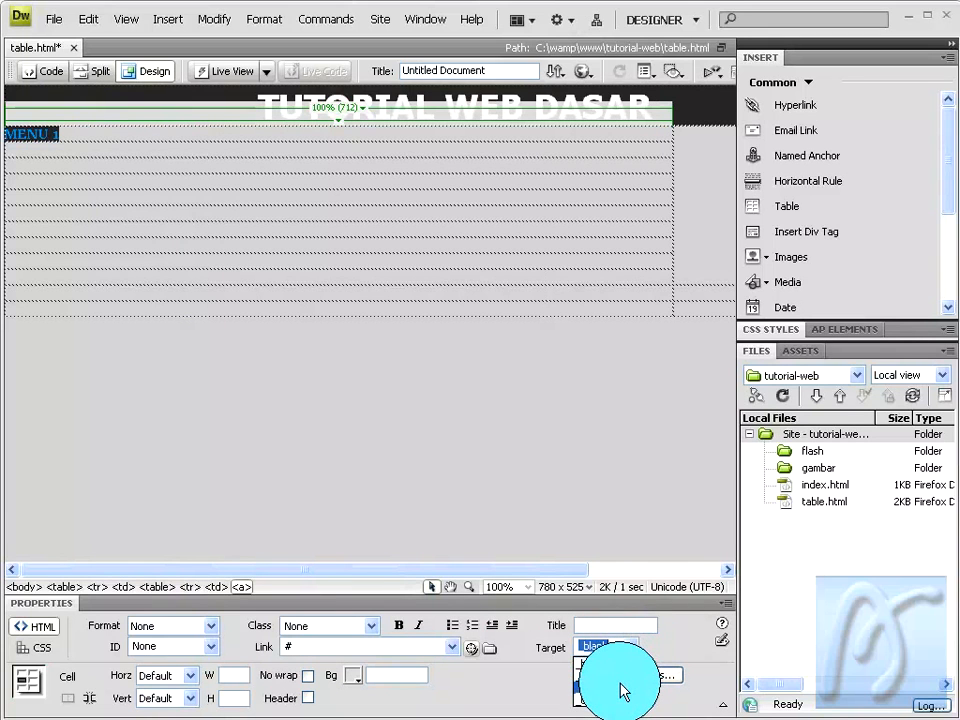
left_click(620, 686)
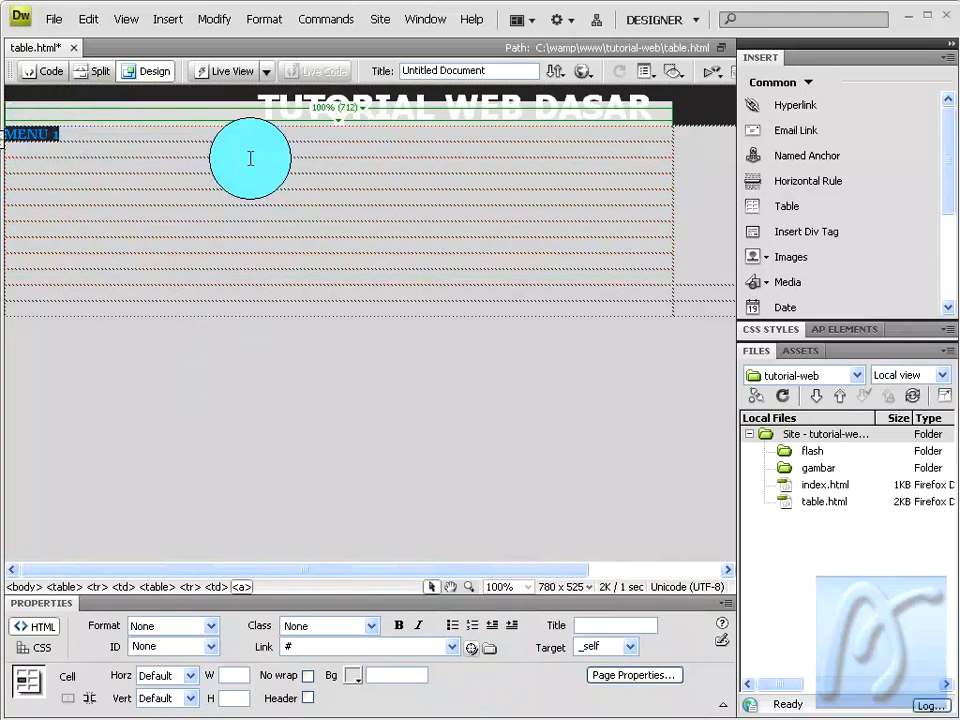
left_click(158, 135)
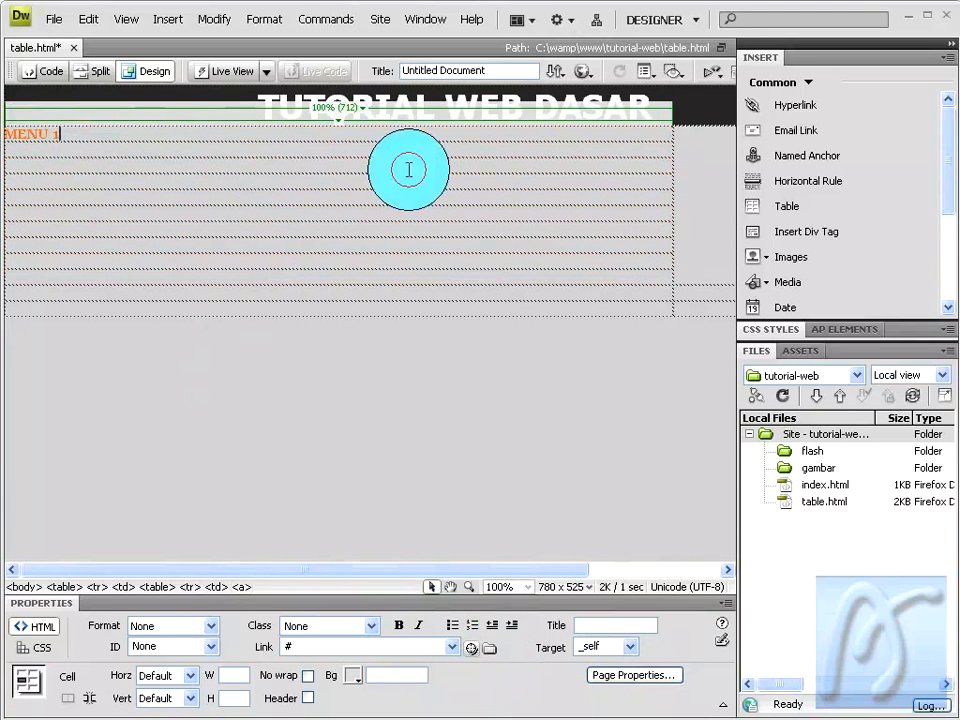
Step: Copy the linked MENU 1 text into the second row of the nested table and change it to MENU 2
left_click_drag(68, 133, 9, 131)
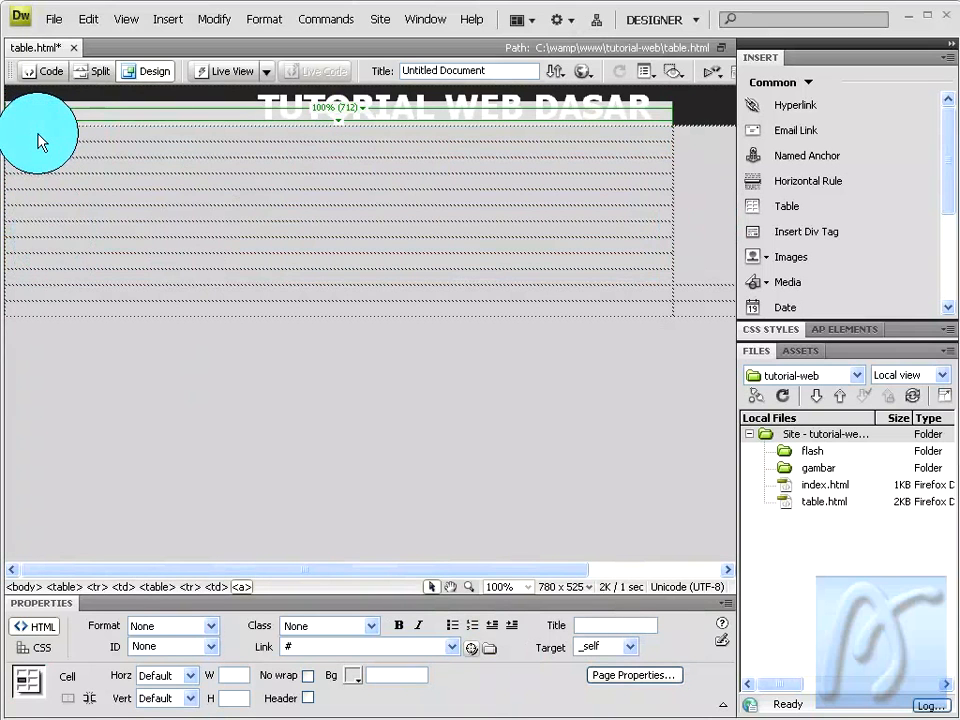
right_click(37, 133)
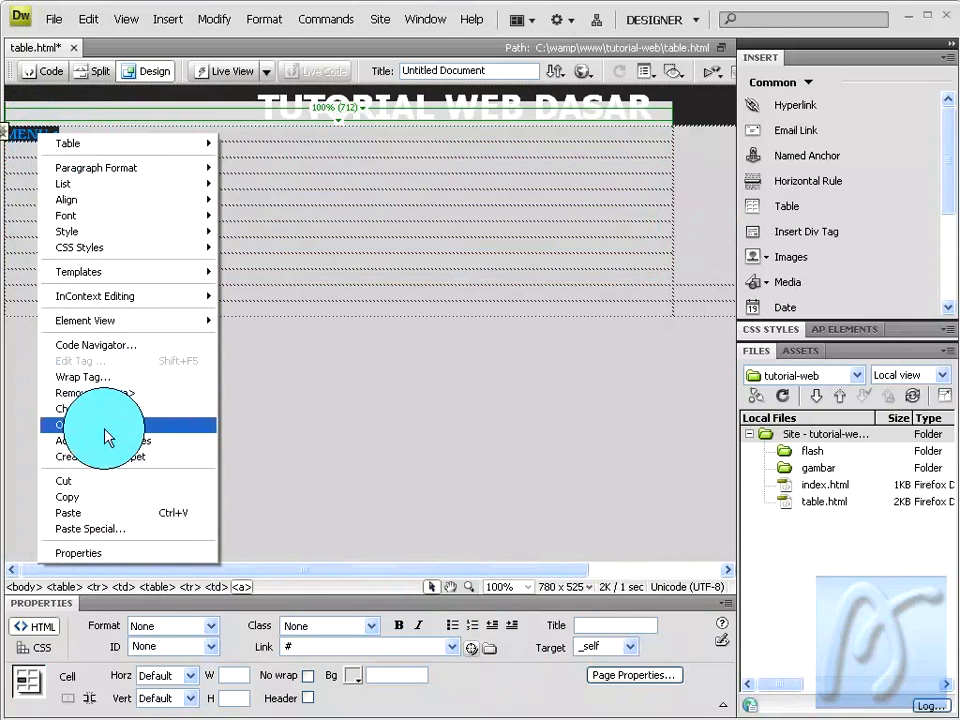
left_click(118, 503)
left_click(27, 150)
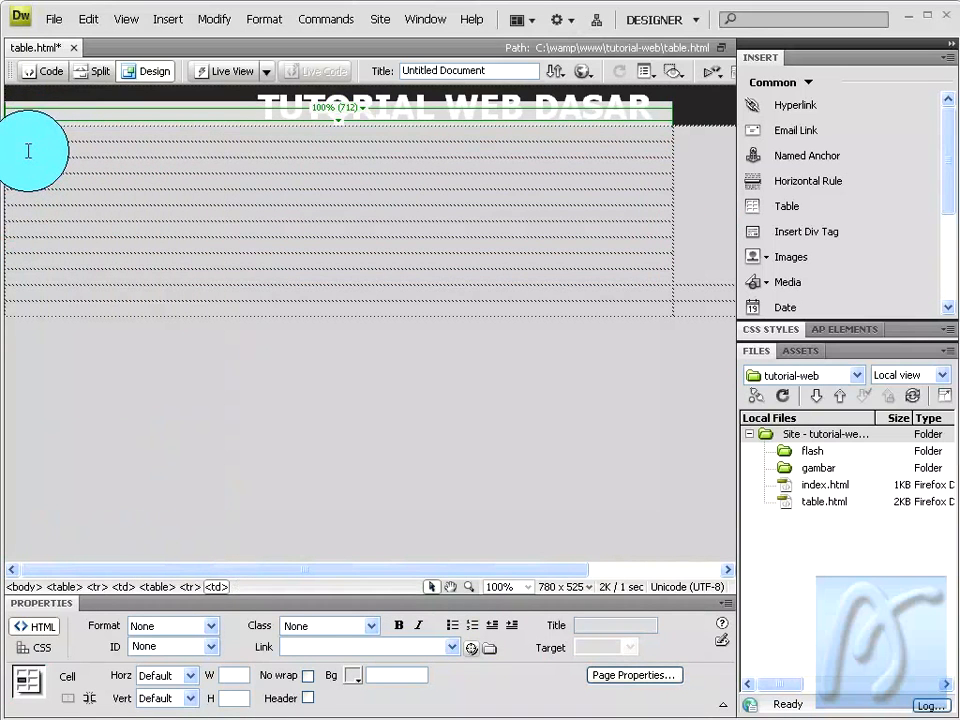
right_click(27, 150)
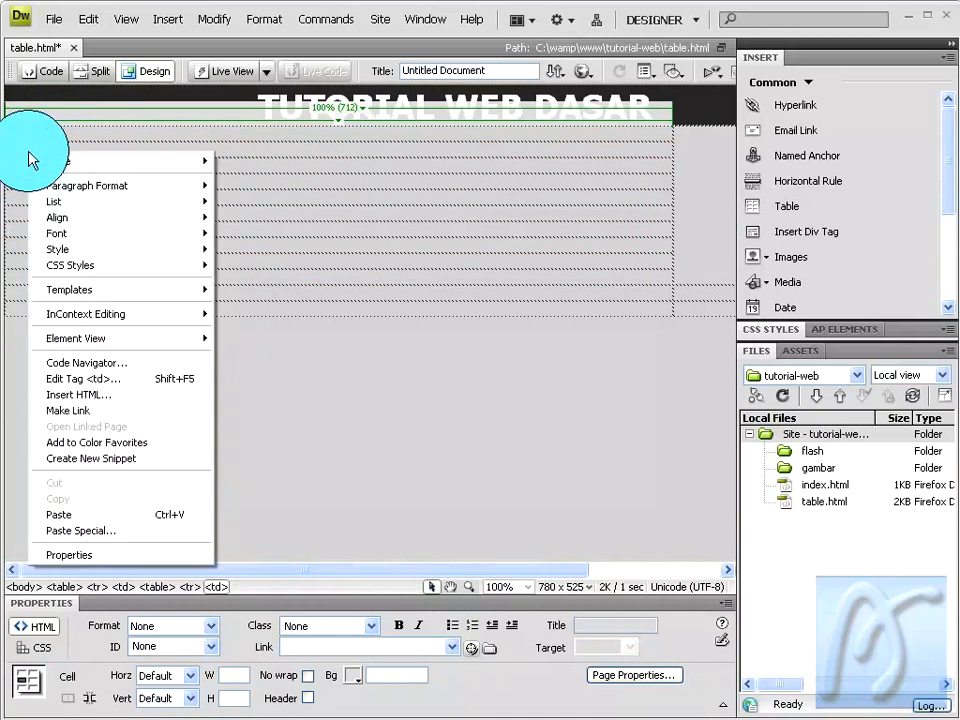
left_click(92, 516)
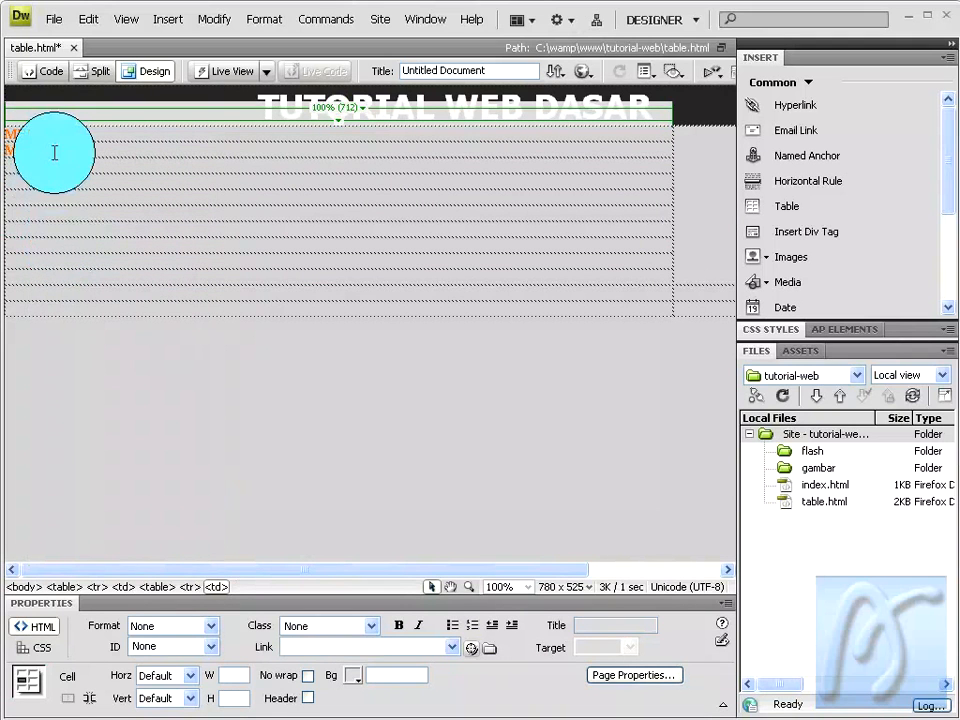
left_click(62, 148)
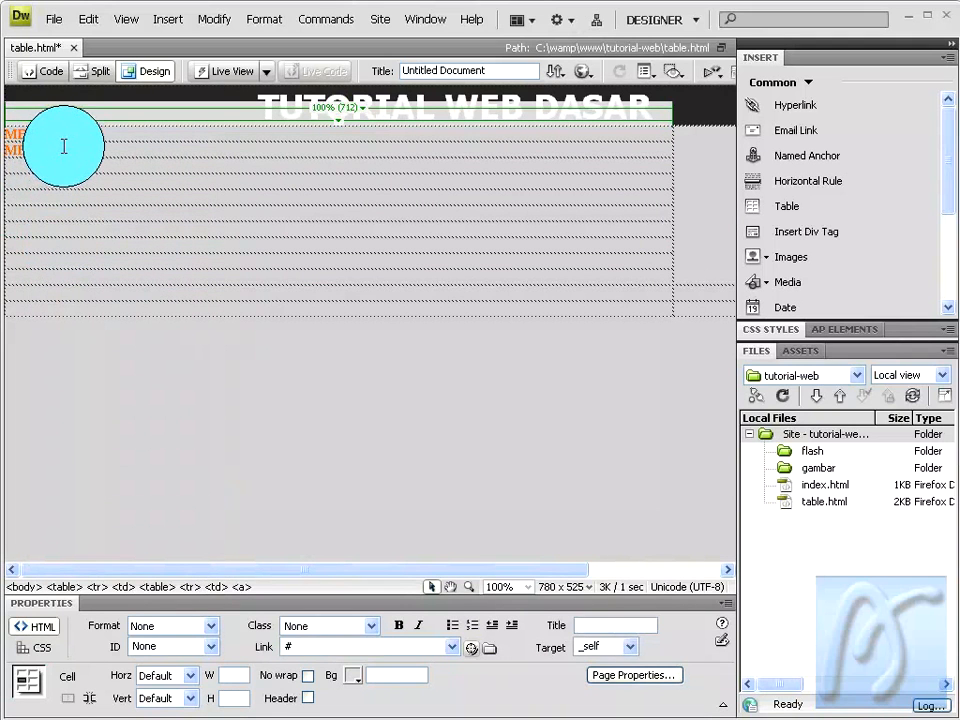
Step: Paste the copied menu link into the third and fourth rows and renumber them MENU 3 and MENU 4
left_click(57, 168)
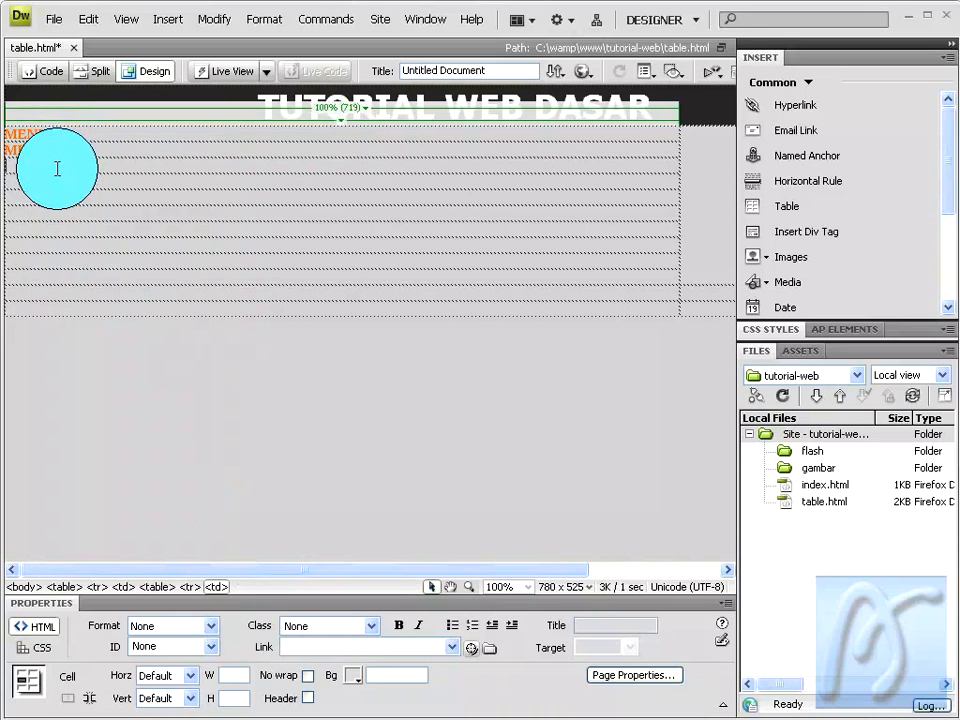
right_click(57, 168)
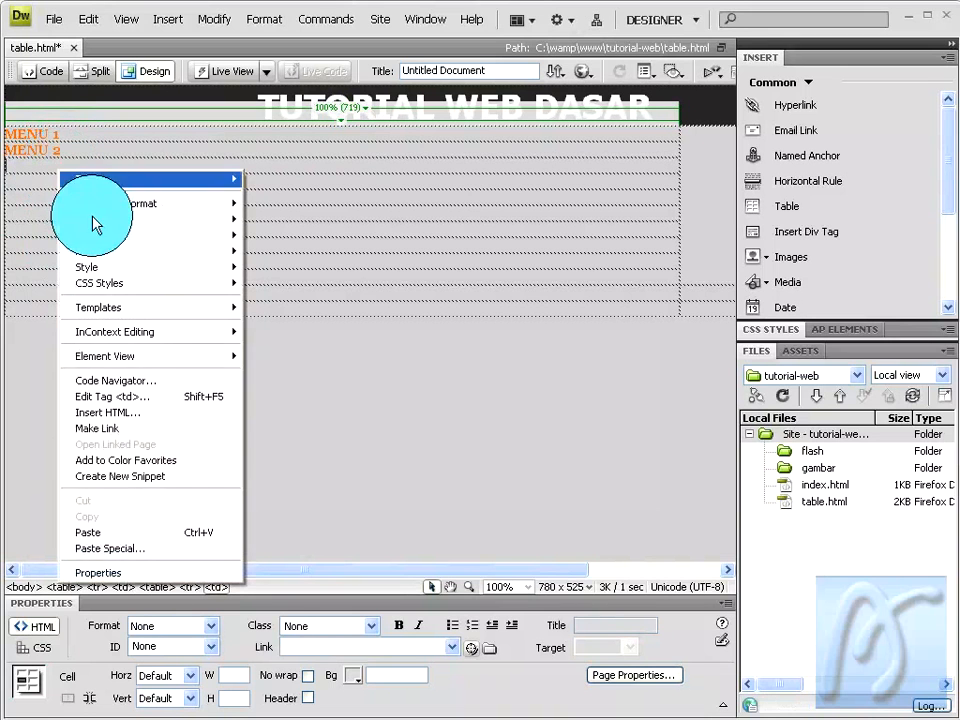
left_click(108, 540)
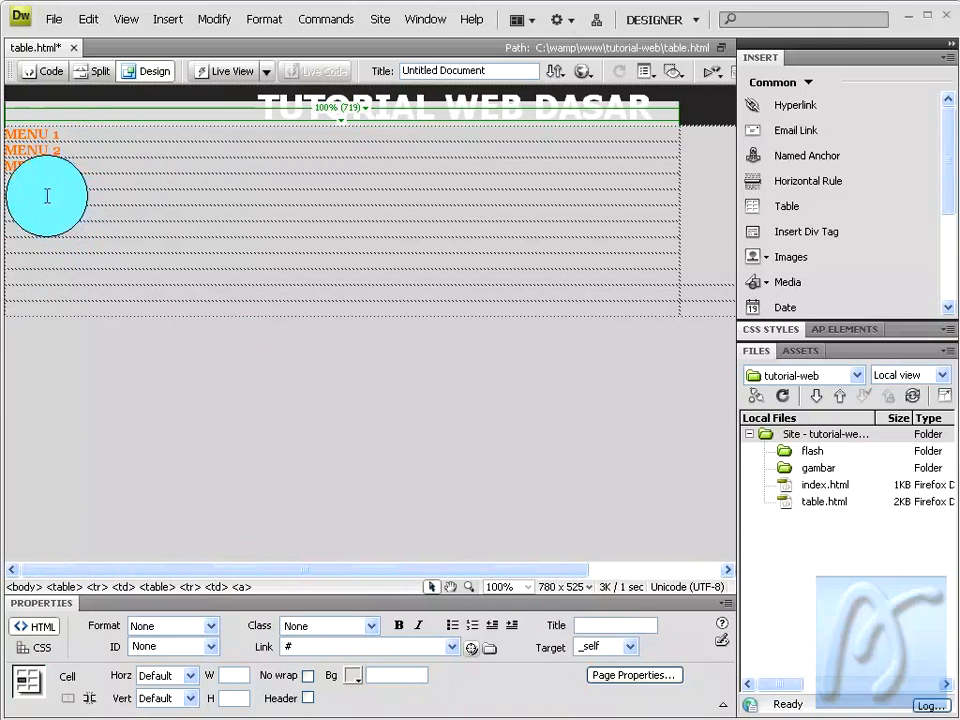
right_click(47, 186)
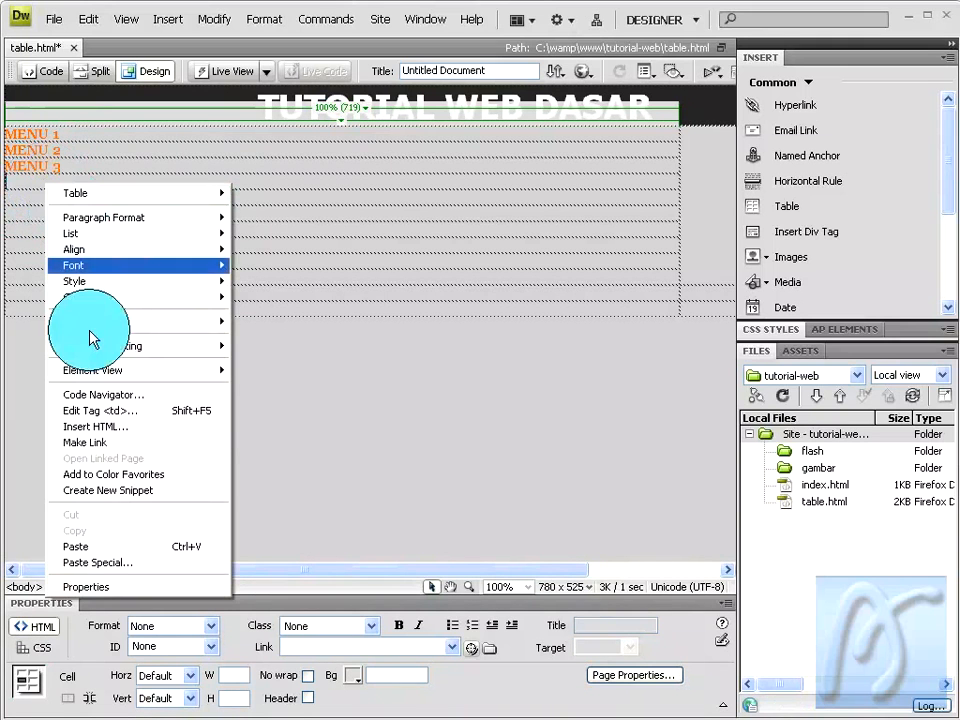
left_click(92, 546)
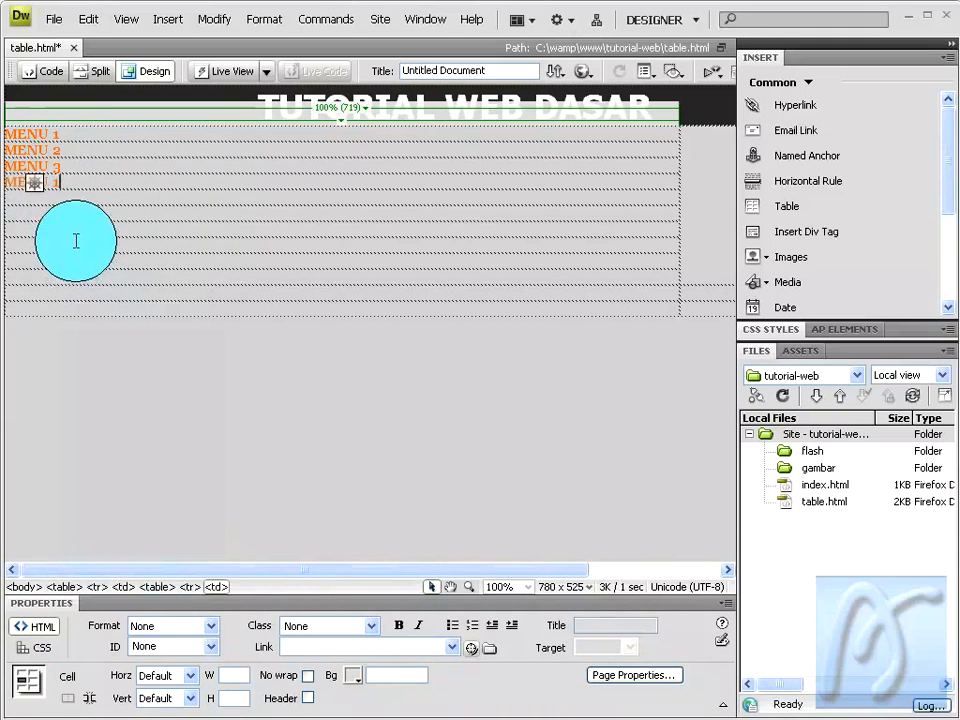
left_click(54, 180)
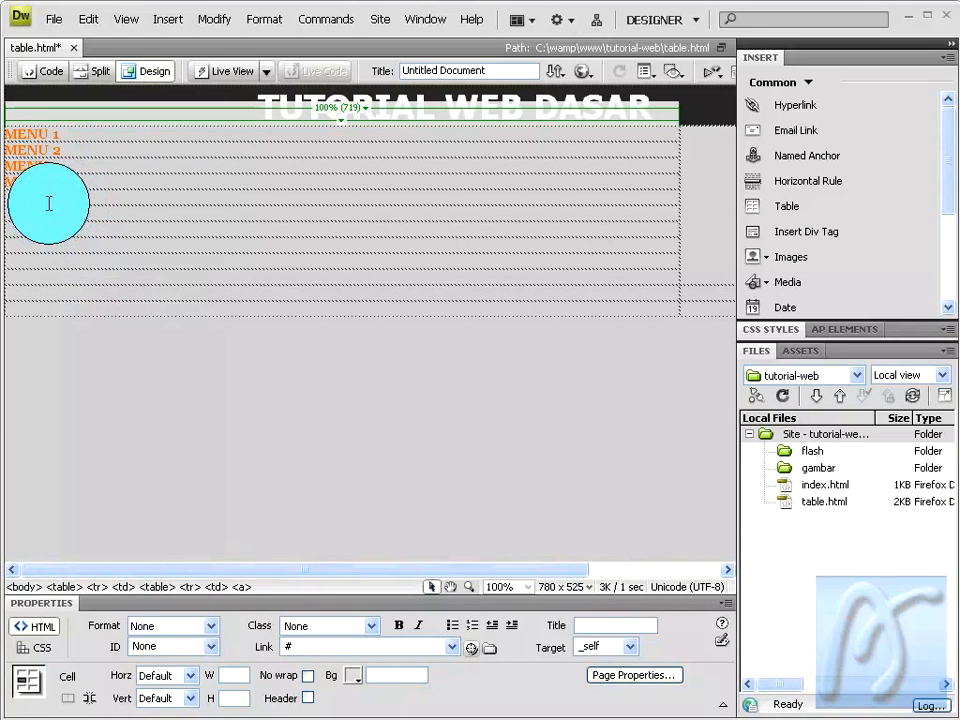
Step: Paste the copied menu link into the fifth and sixth rows and renumber them MENU 5 and MENU 6
left_click(48, 199)
right_click(48, 199)
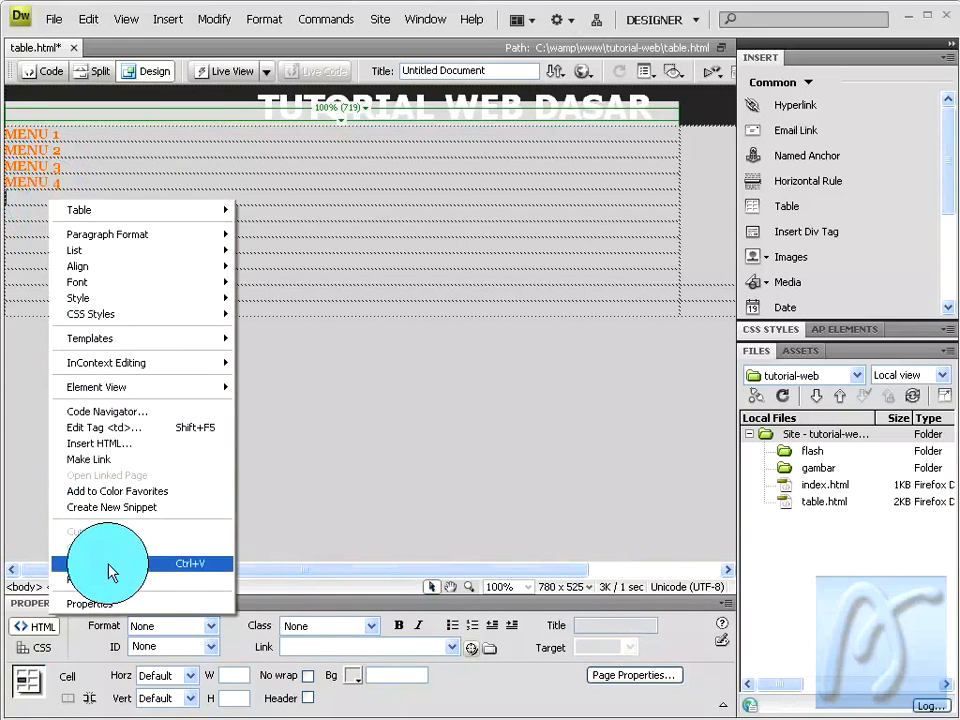
left_click(100, 563)
left_click(54, 200)
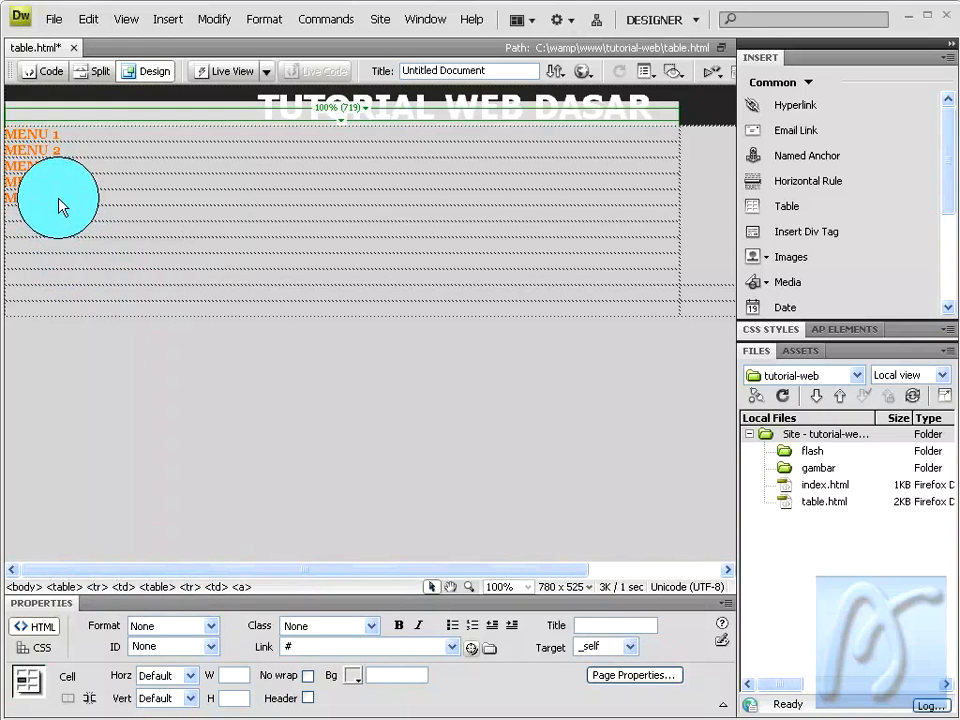
left_click(44, 213)
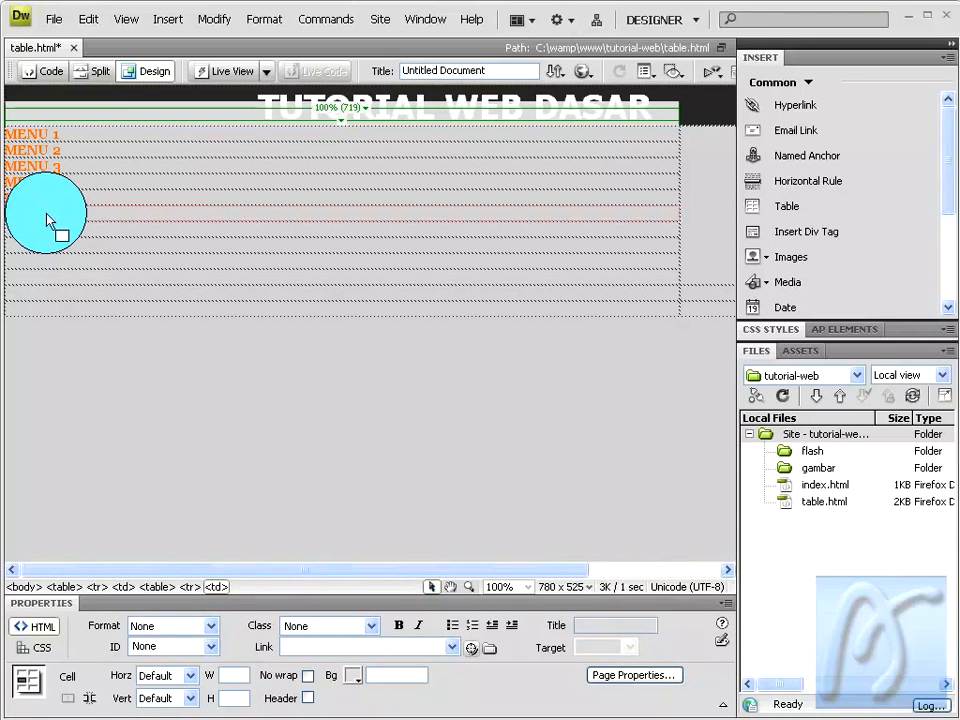
key("ctrl+v")
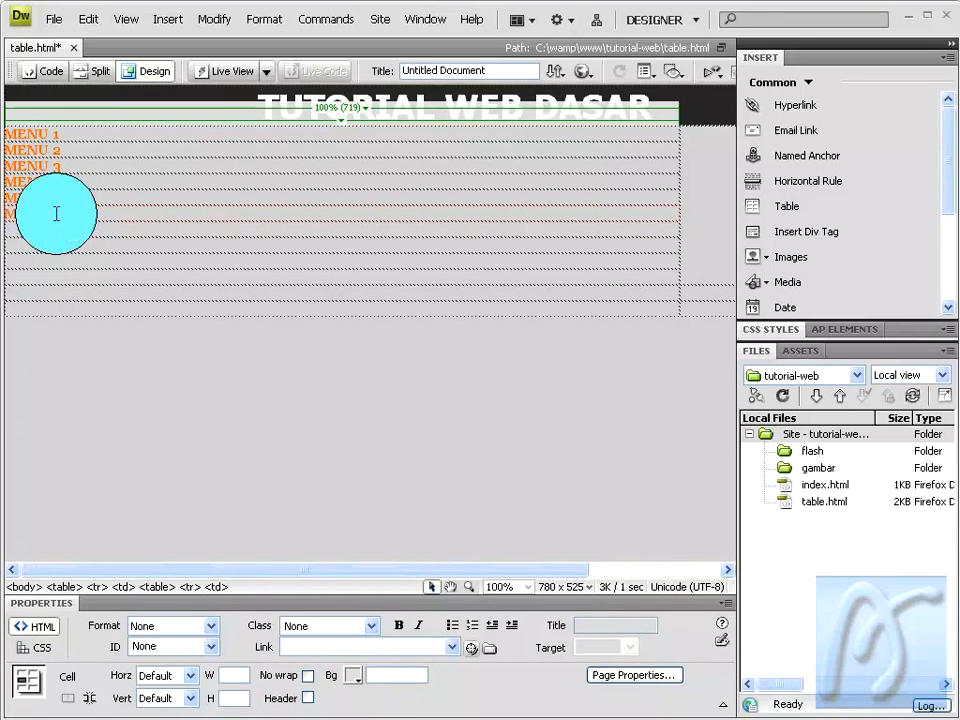
left_click(56, 212)
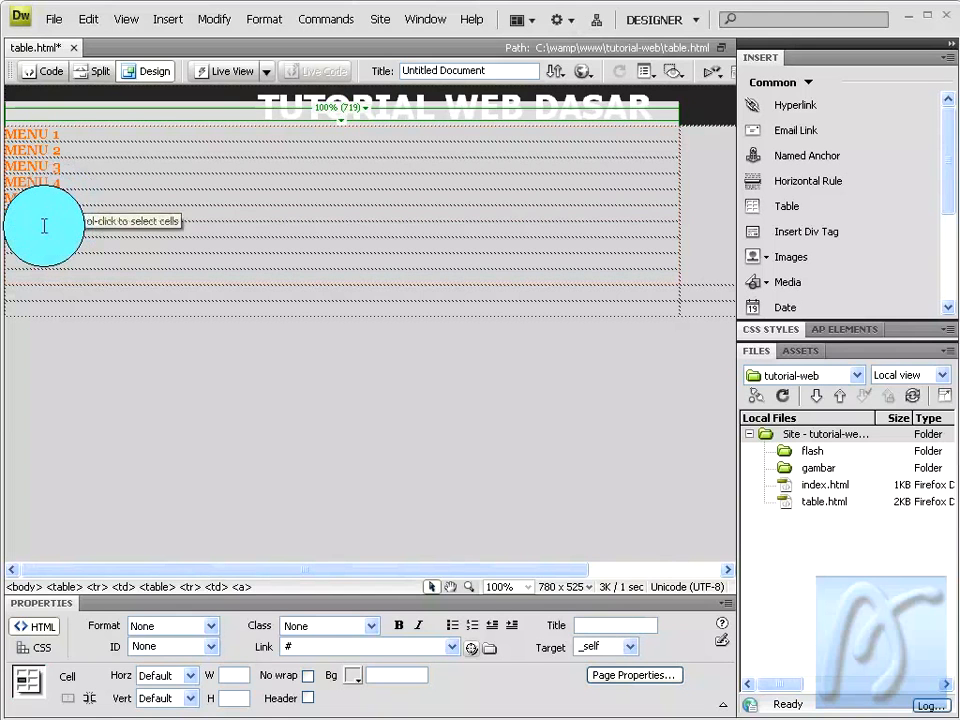
Step: Add the linked entries MENU 7 and MENU 8 in the seventh and eighth rows of the nested table
left_click(42, 230)
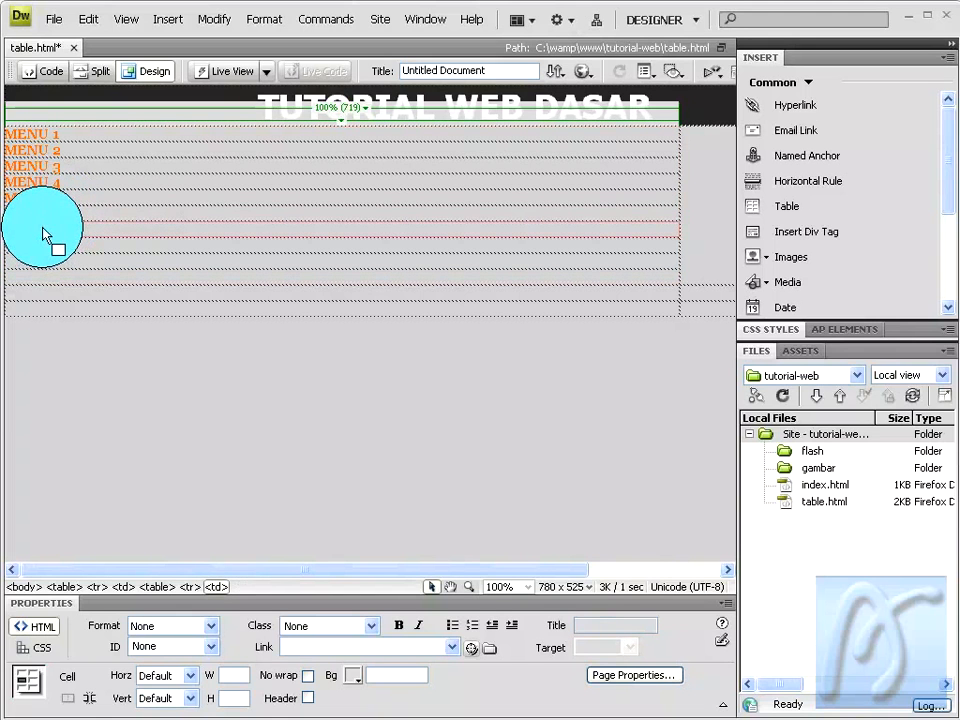
type("MENU 7")
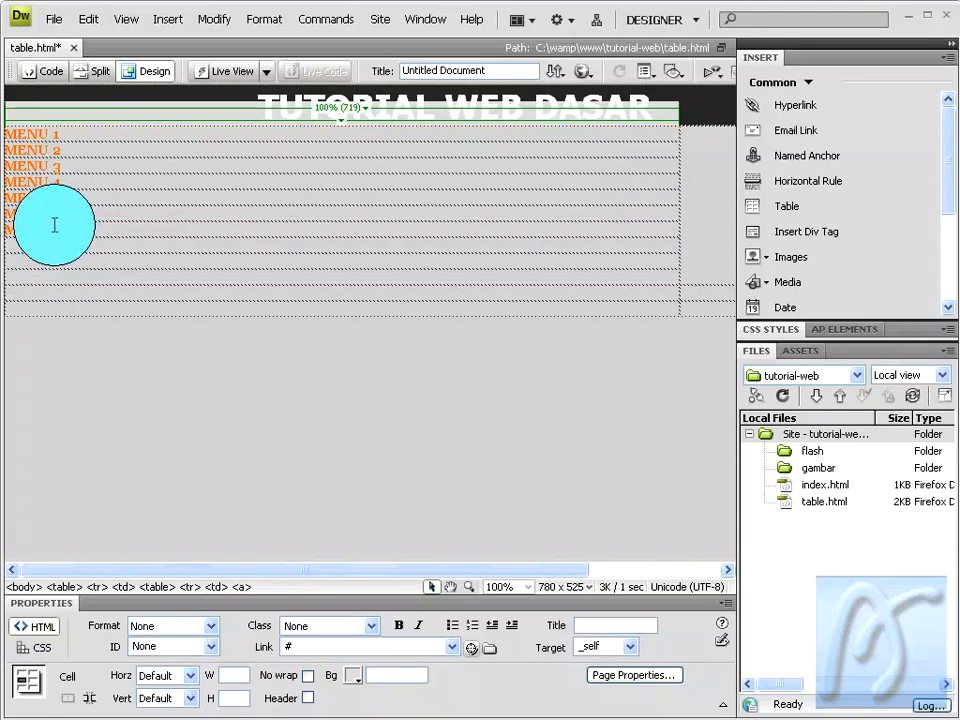
left_click(50, 240)
left_click_drag(51, 240, 50, 244)
left_click(54, 240)
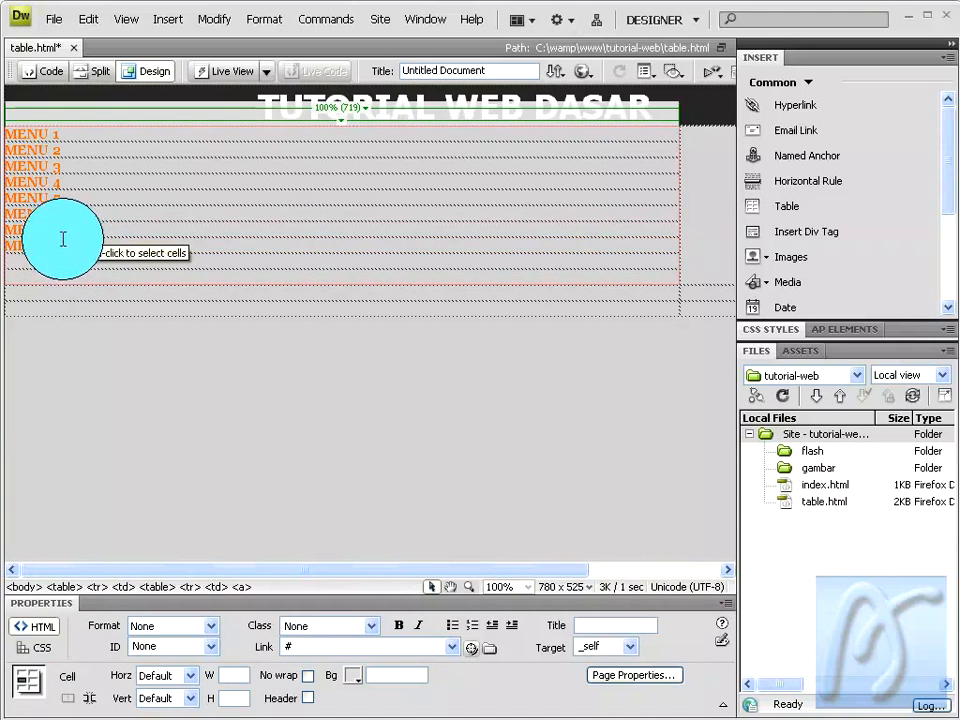
Step: Fill the last two rows of the nested table with the menu link, renumbered MENU 9 and MENU 10
left_click(50, 260)
left_click_drag(50, 260, 54, 251)
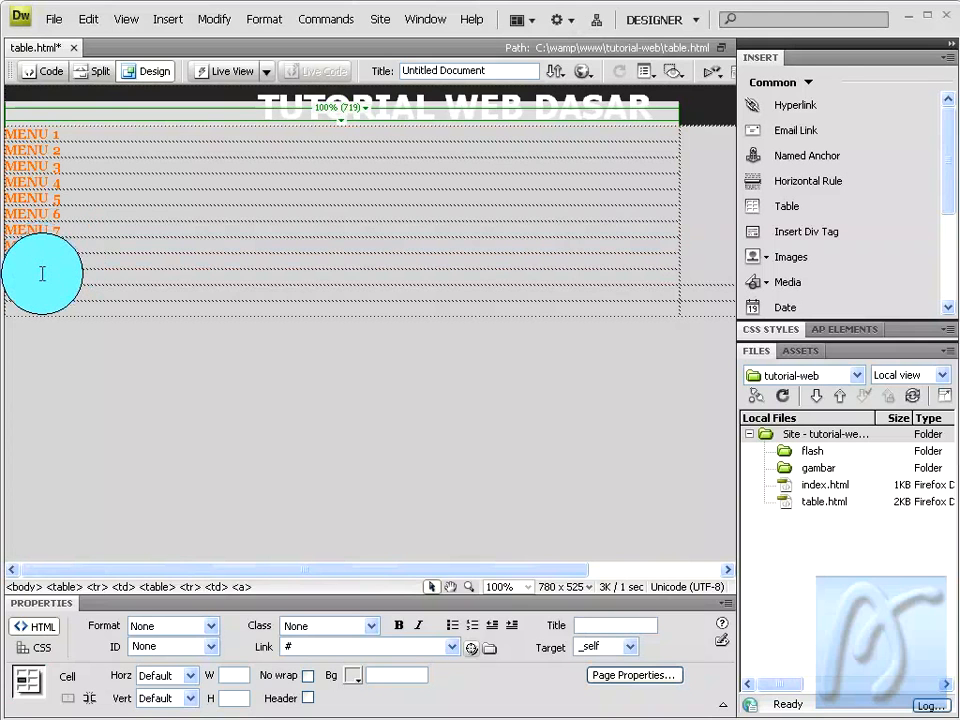
left_click(44, 272)
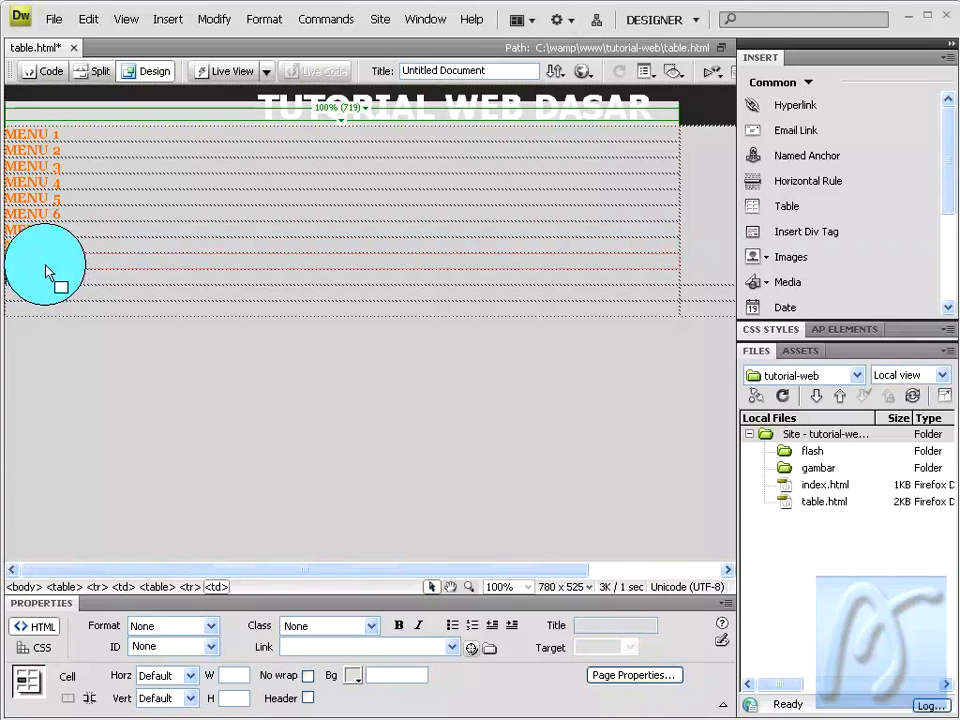
key("ctrl+v")
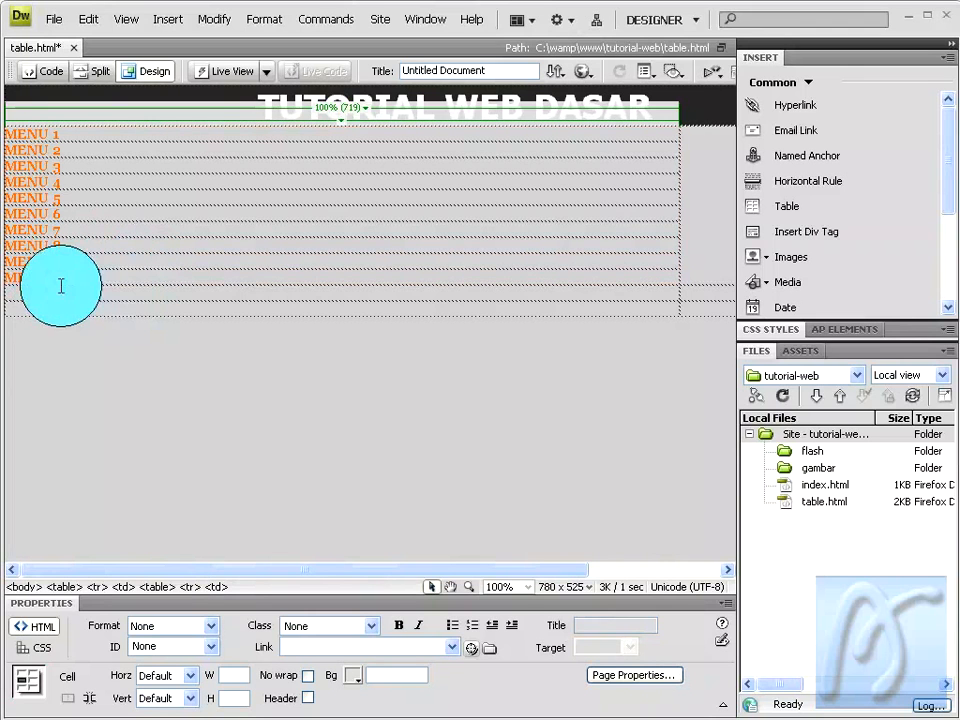
left_click(64, 277)
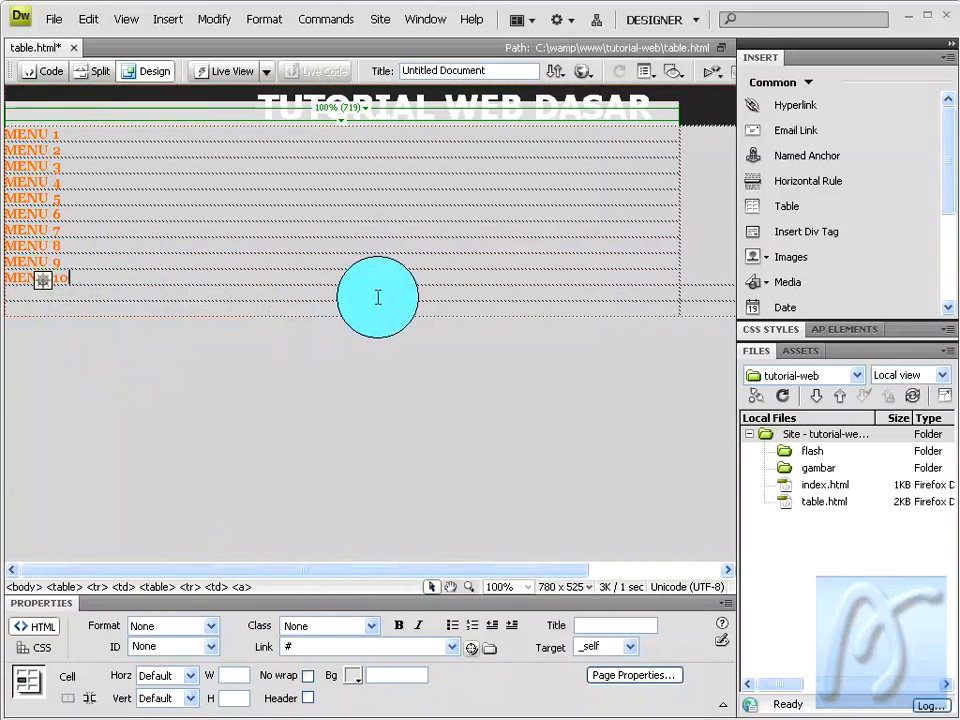
Step: Set the width of the outer table cell holding the menu to 200, and reduce it to 140
left_click(416, 391)
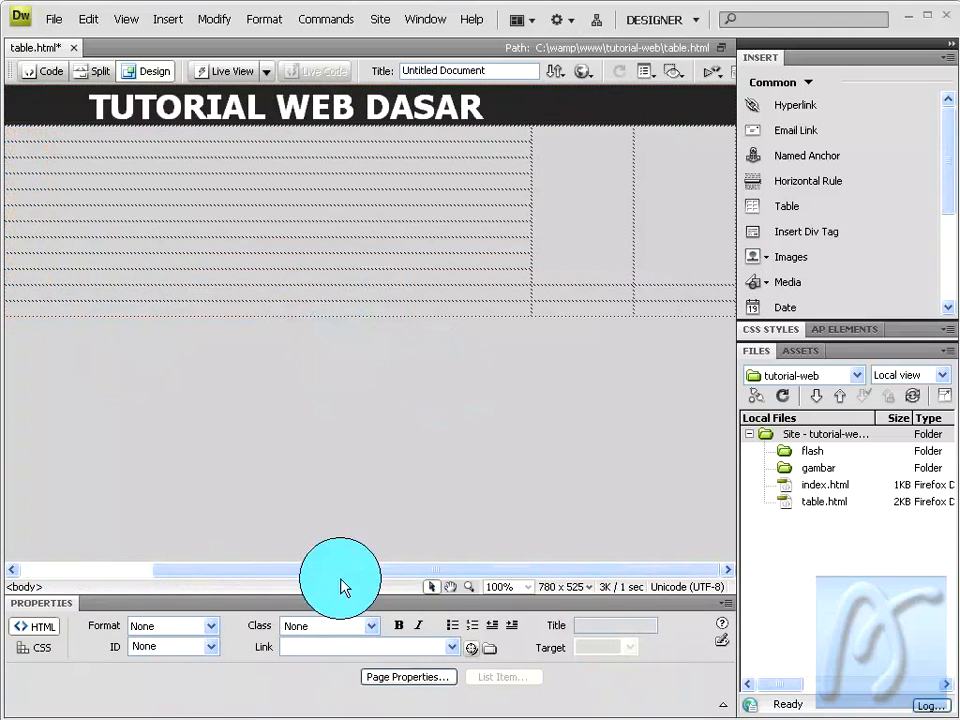
mouse_move(343, 574)
left_mouse_down()
mouse_move(193, 566)
mouse_move(312, 567)
mouse_move(283, 561)
mouse_move(325, 573)
left_mouse_up()
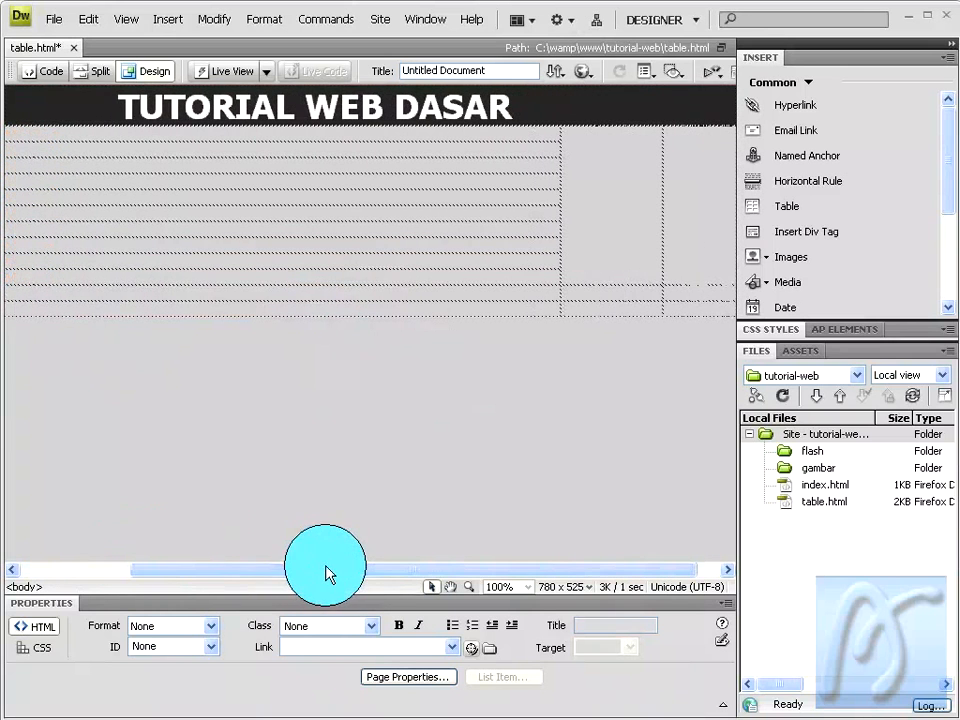
left_click(543, 190)
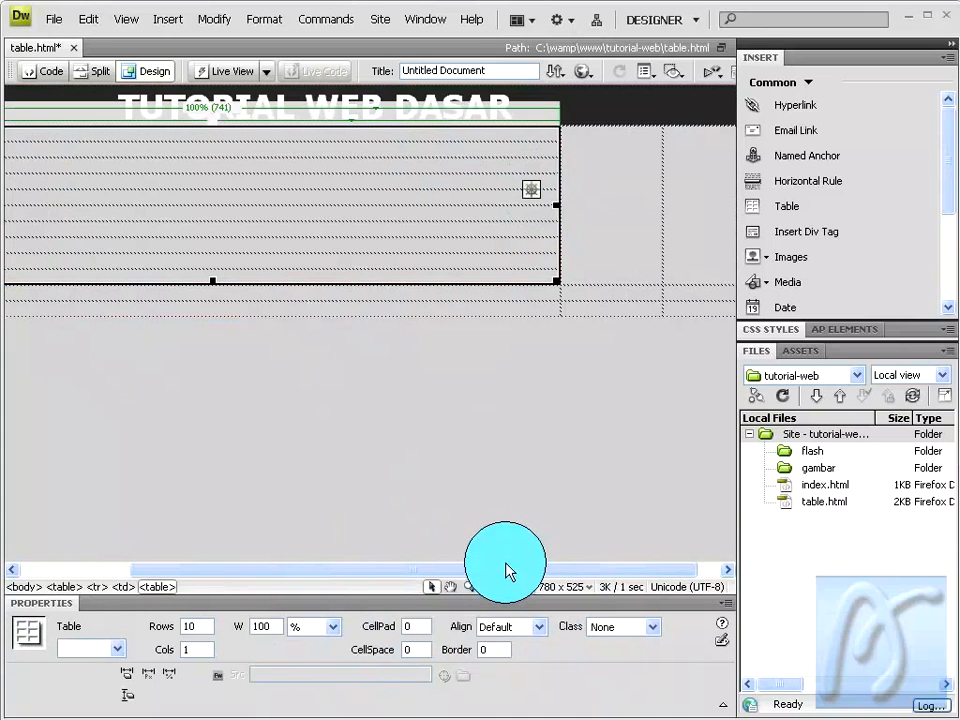
left_click(457, 173)
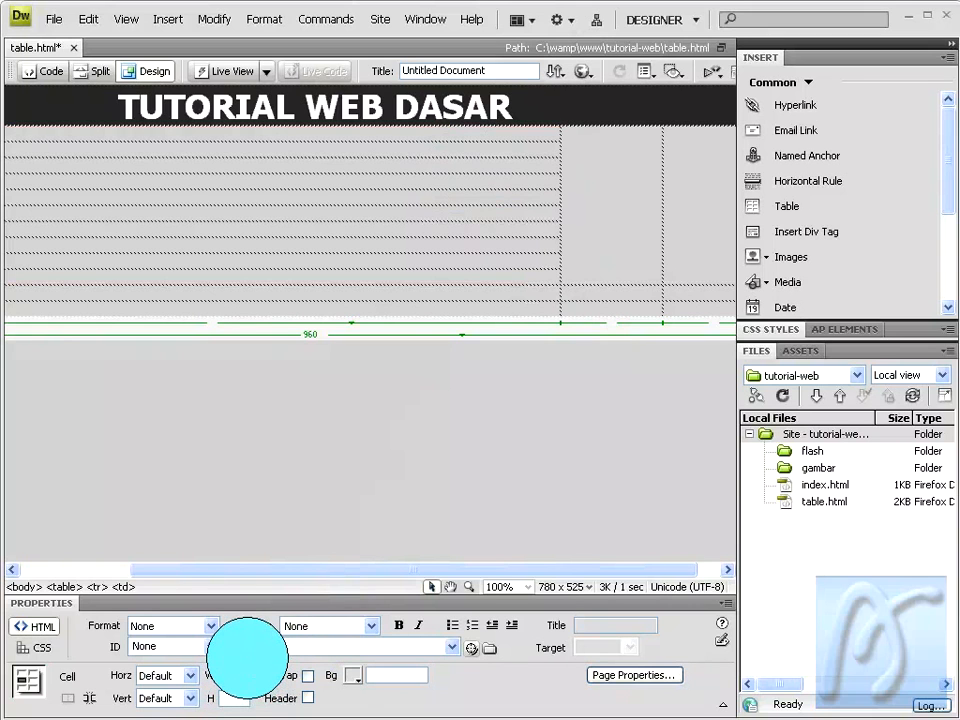
key("Return")
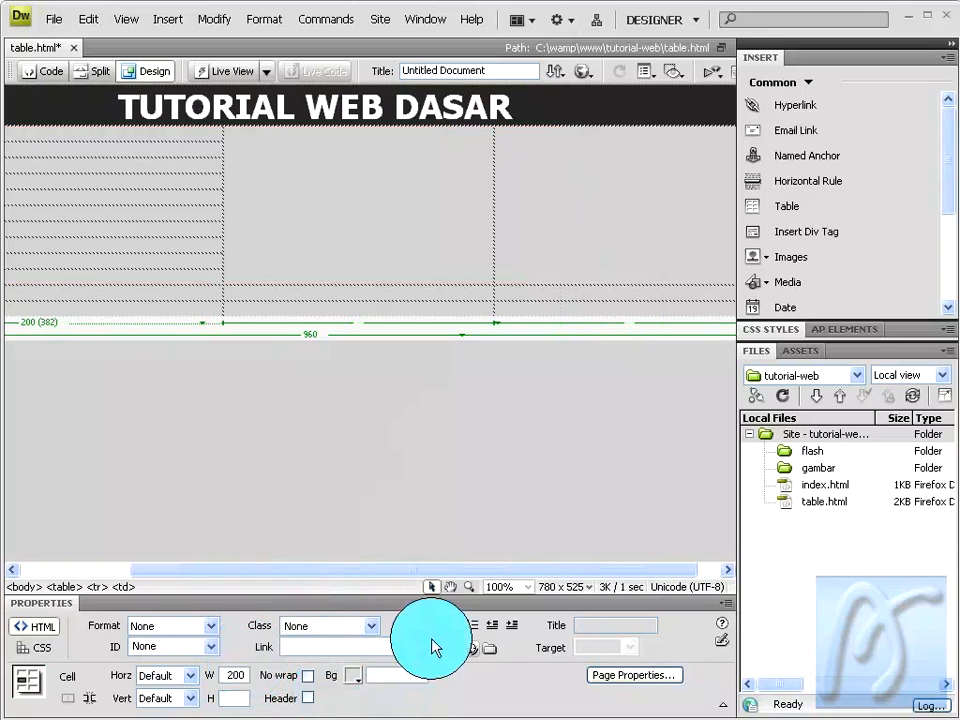
left_click_drag(433, 576, 293, 576)
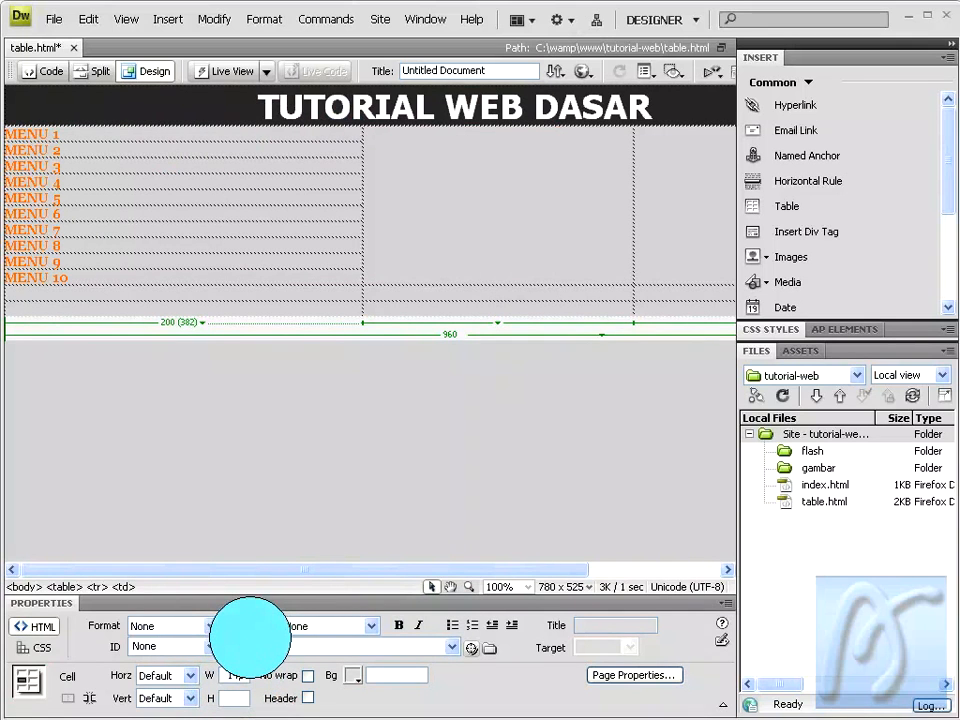
left_click(380, 705)
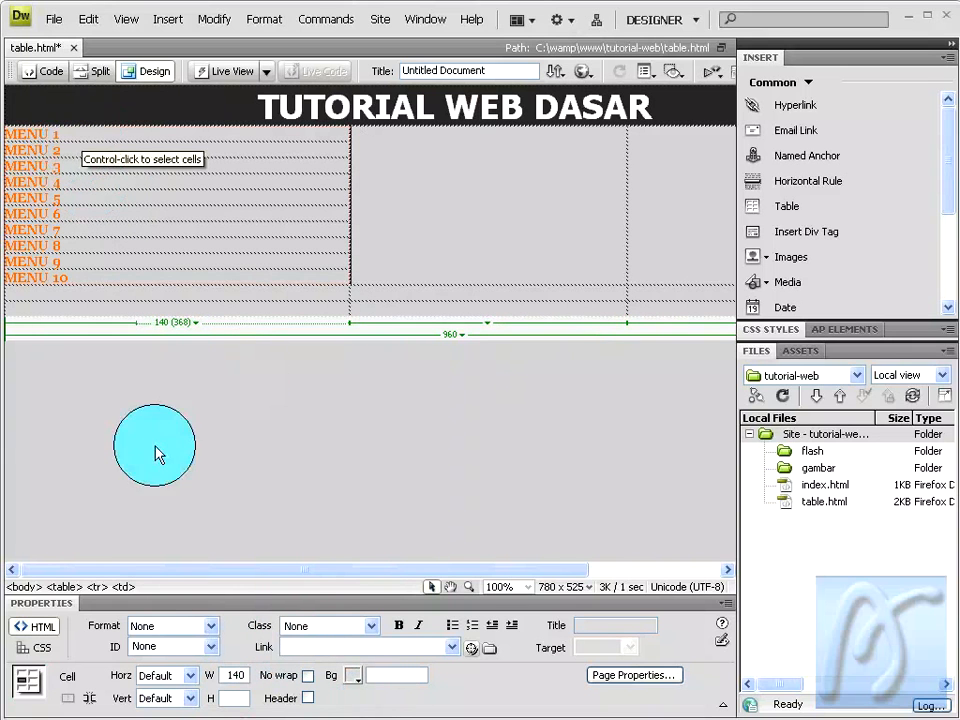
Step: Set the width of the outer table cell holding the menu to 120
left_click_drag(361, 569, 240, 566)
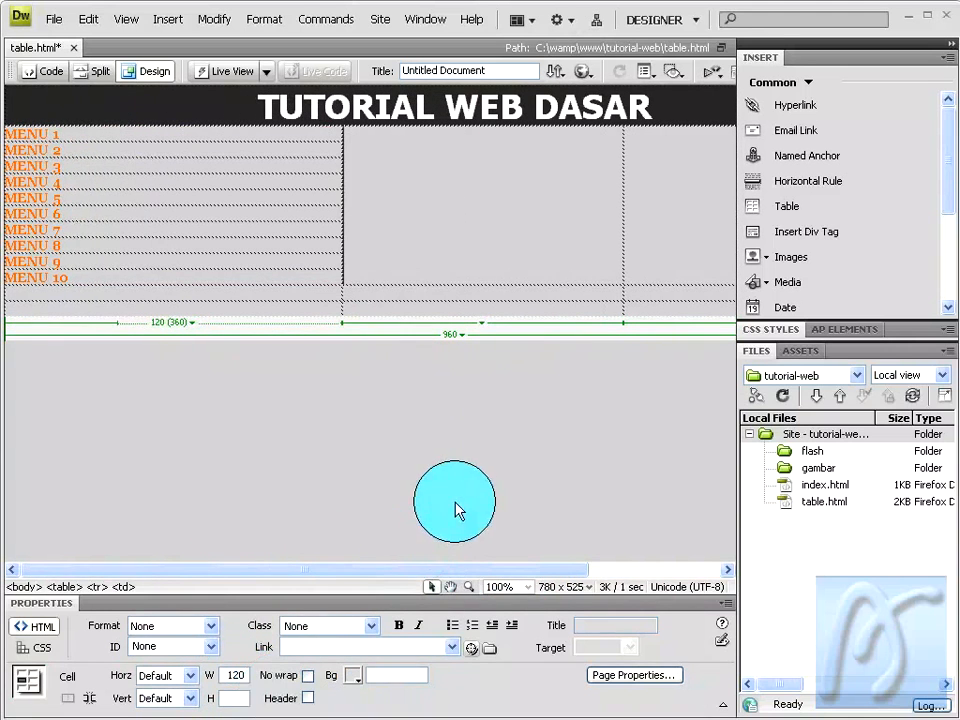
mouse_move(392, 569)
left_mouse_down()
mouse_move(445, 583)
mouse_move(390, 580)
left_mouse_up()
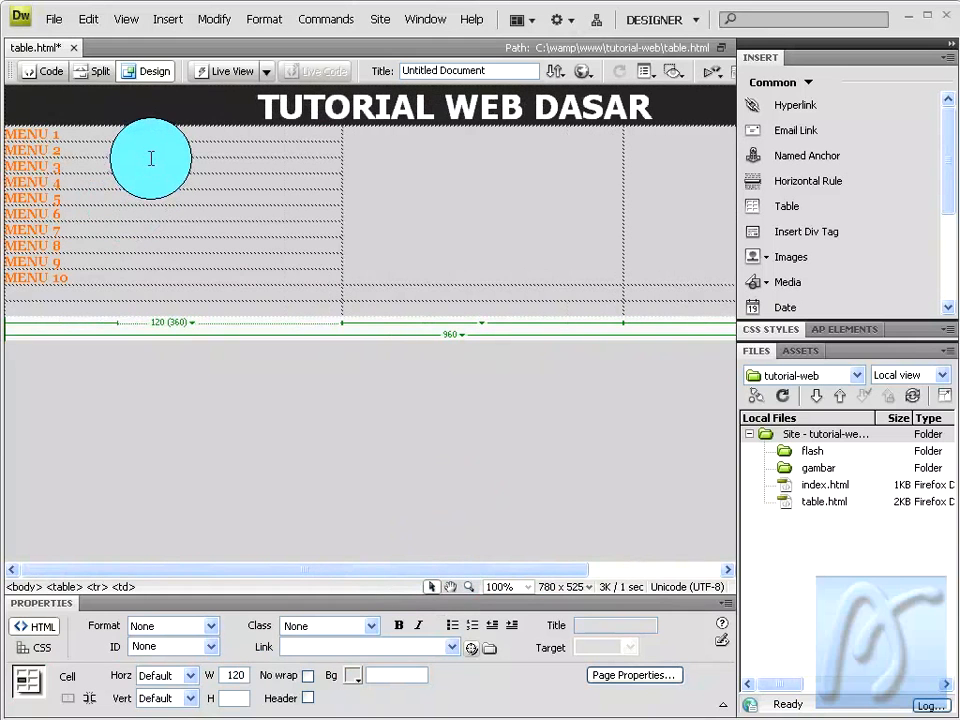
Step: Add a bgcolor attribute of #FFFFFF to the nested menu table's opening tag in the code, and return to the design layout
left_click(155, 157)
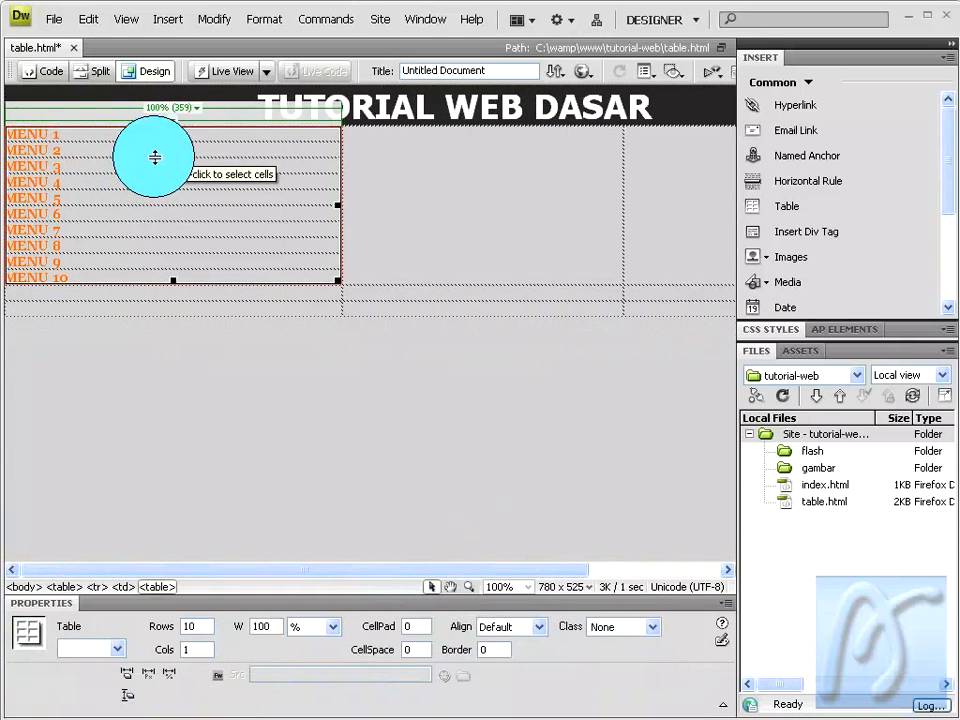
left_click(43, 71)
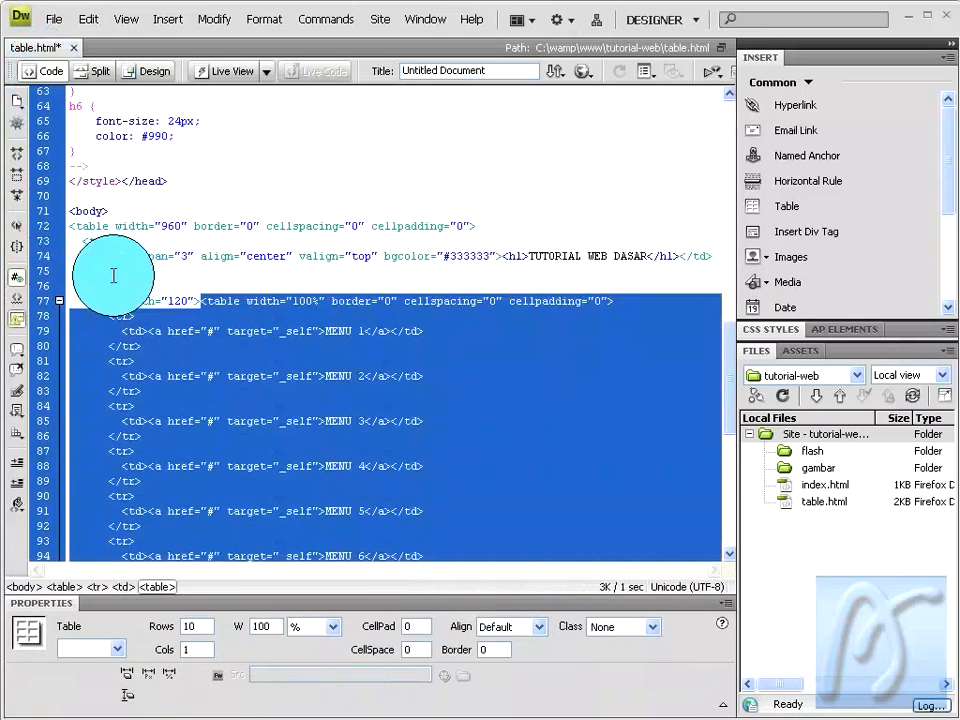
left_click(357, 331)
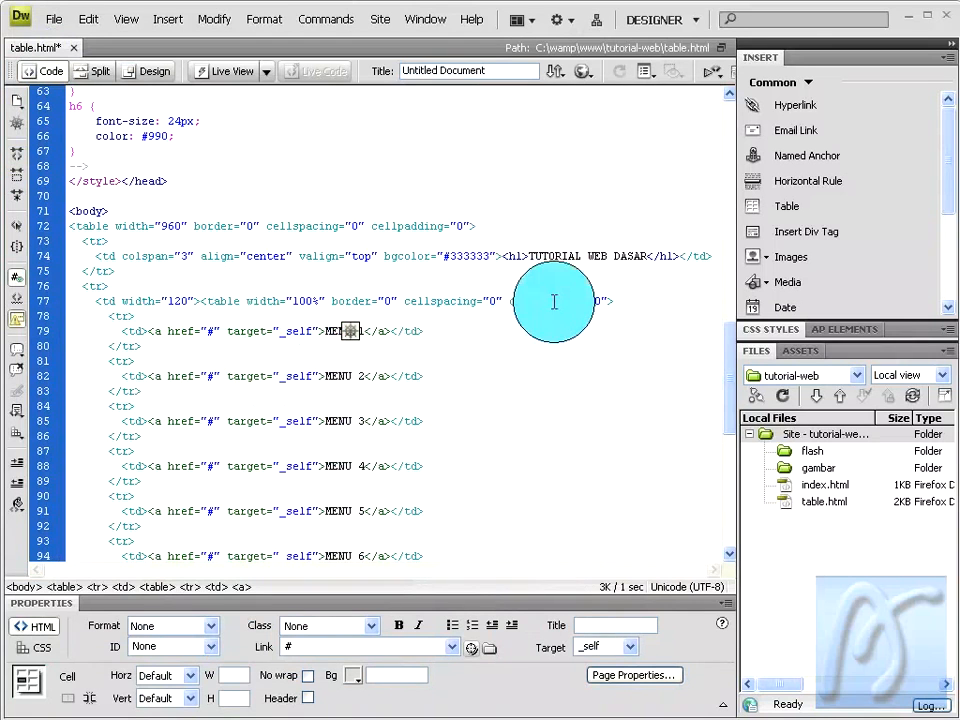
left_click(606, 301)
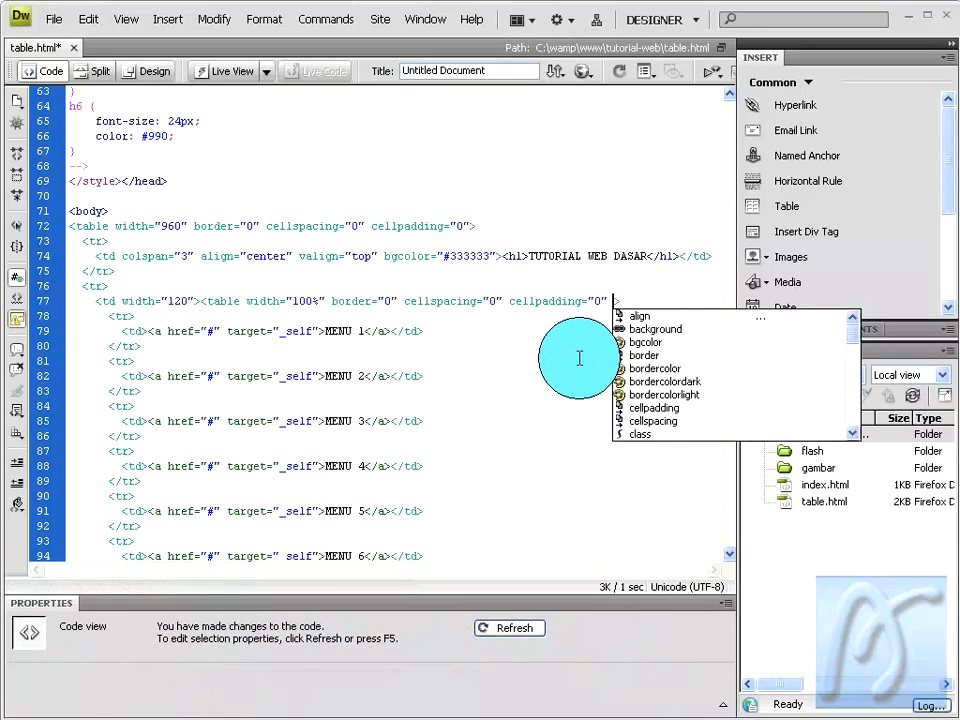
double_click(640, 338)
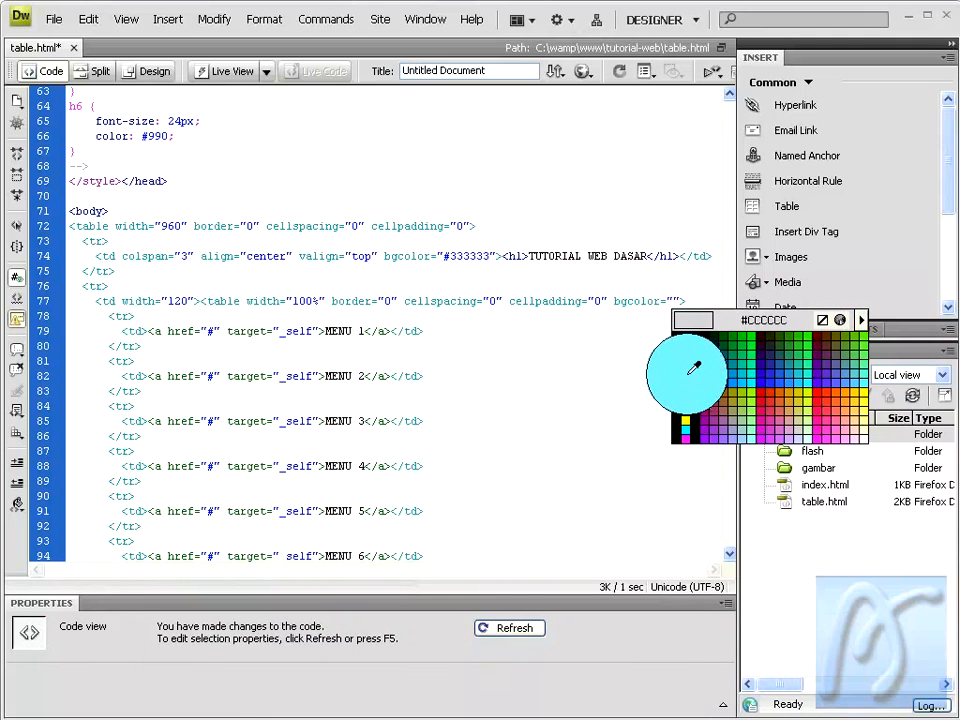
left_click(689, 379)
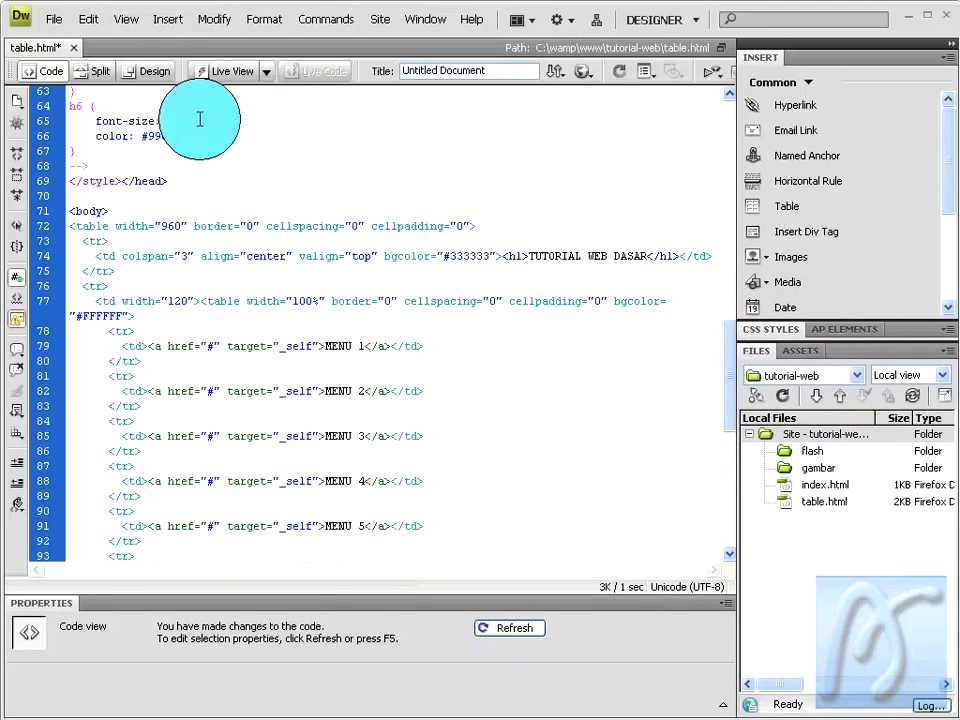
left_click(154, 71)
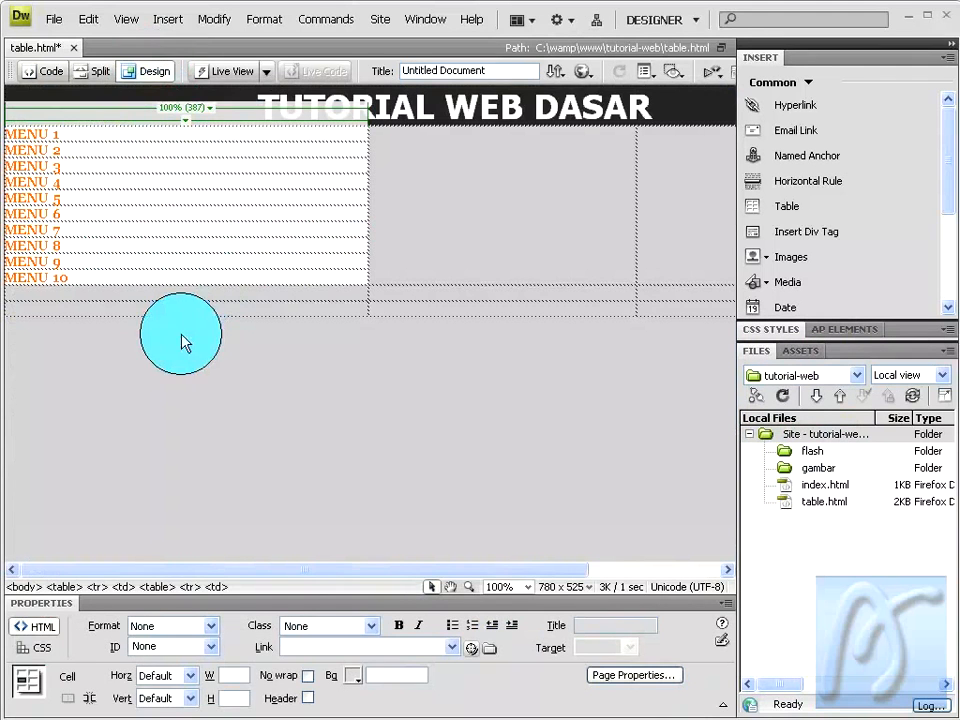
left_click(192, 388)
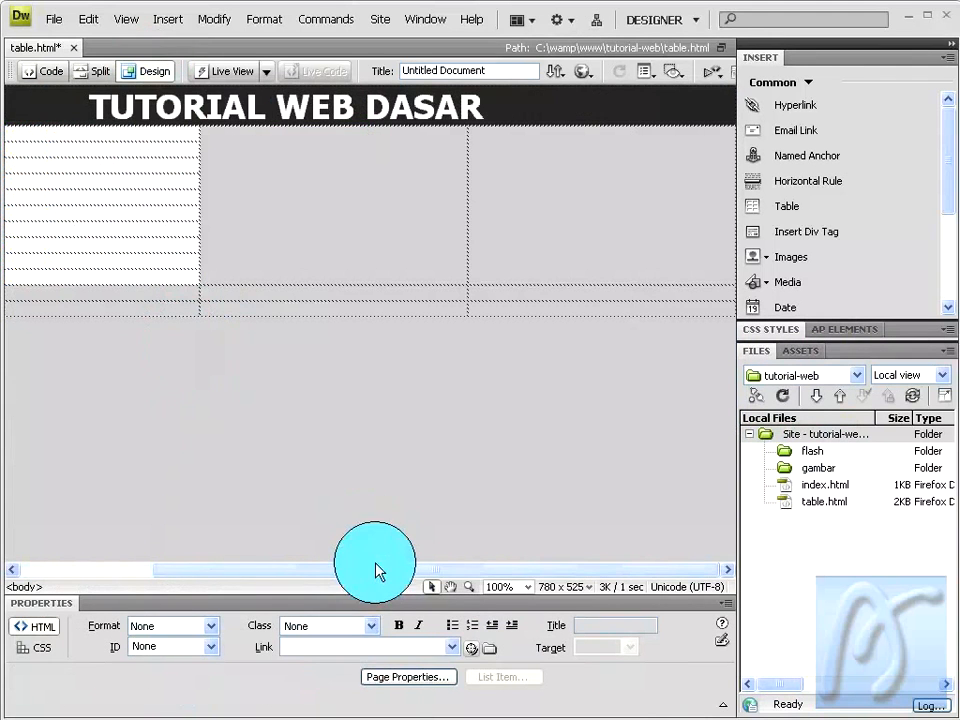
left_click_drag(360, 574, 154, 574)
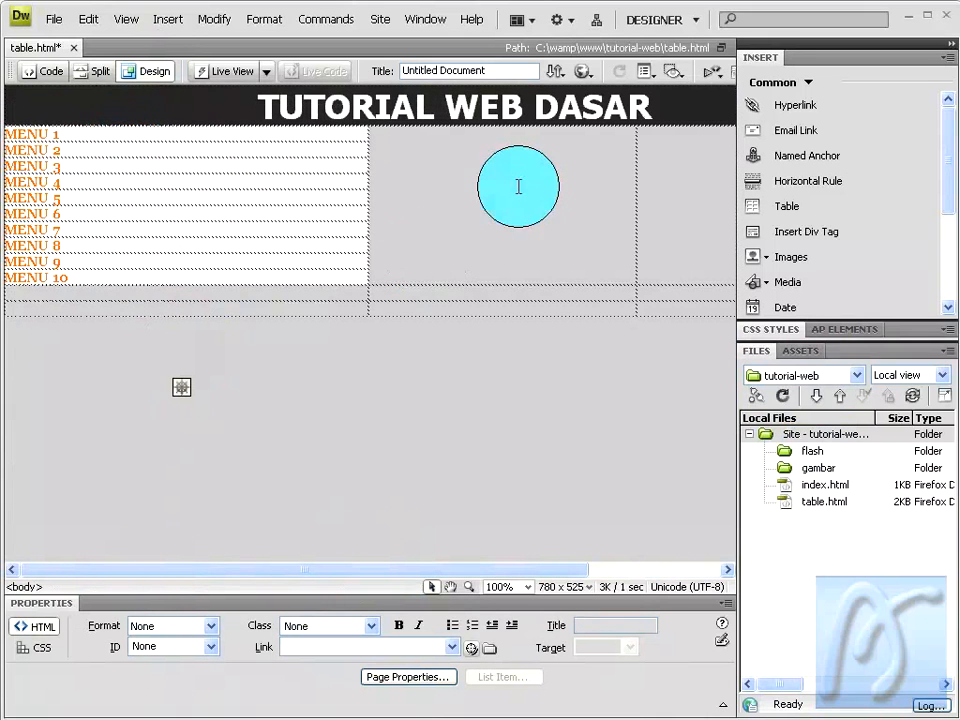
Step: Preview the page in Firefox, updating the testing server copy with its dependent files, close the preview, and return to Dreamweaver
left_click(588, 71)
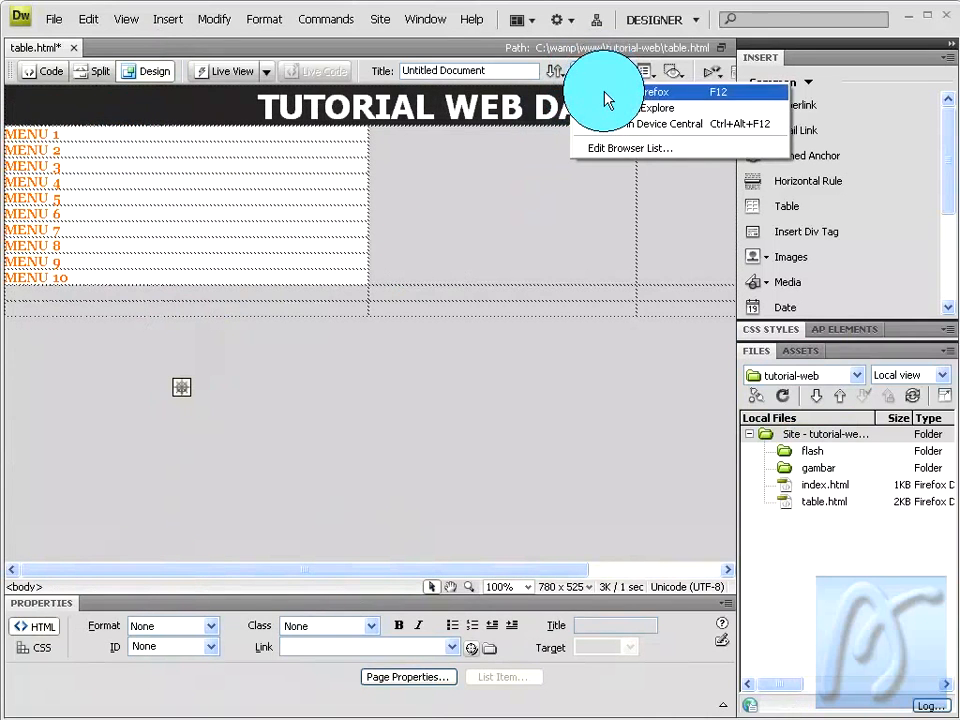
left_click(606, 92)
left_click(590, 354)
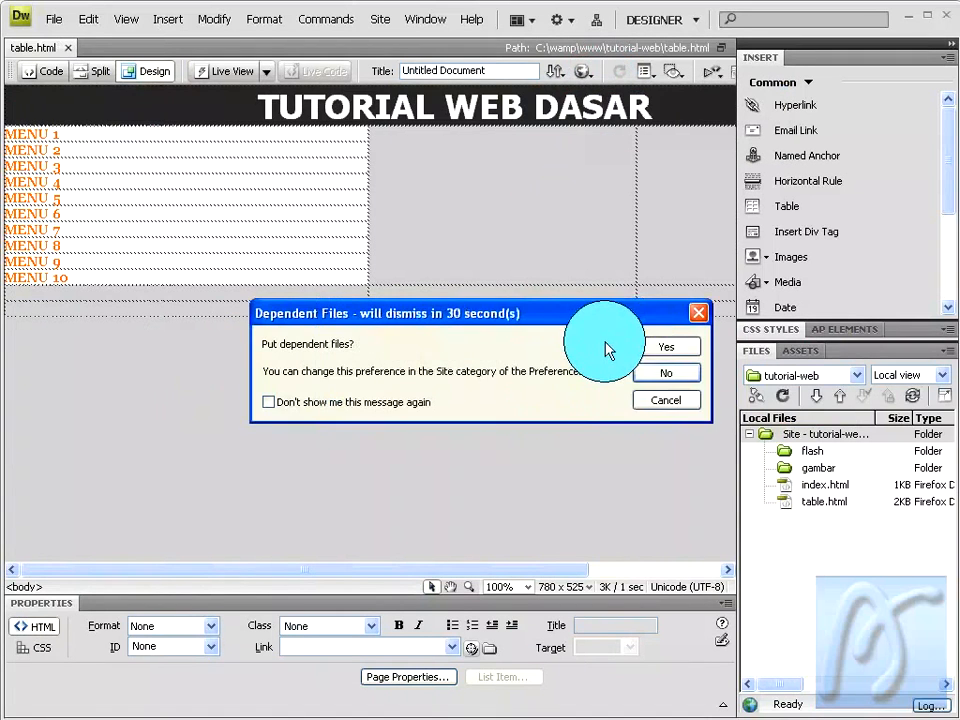
left_click(650, 345)
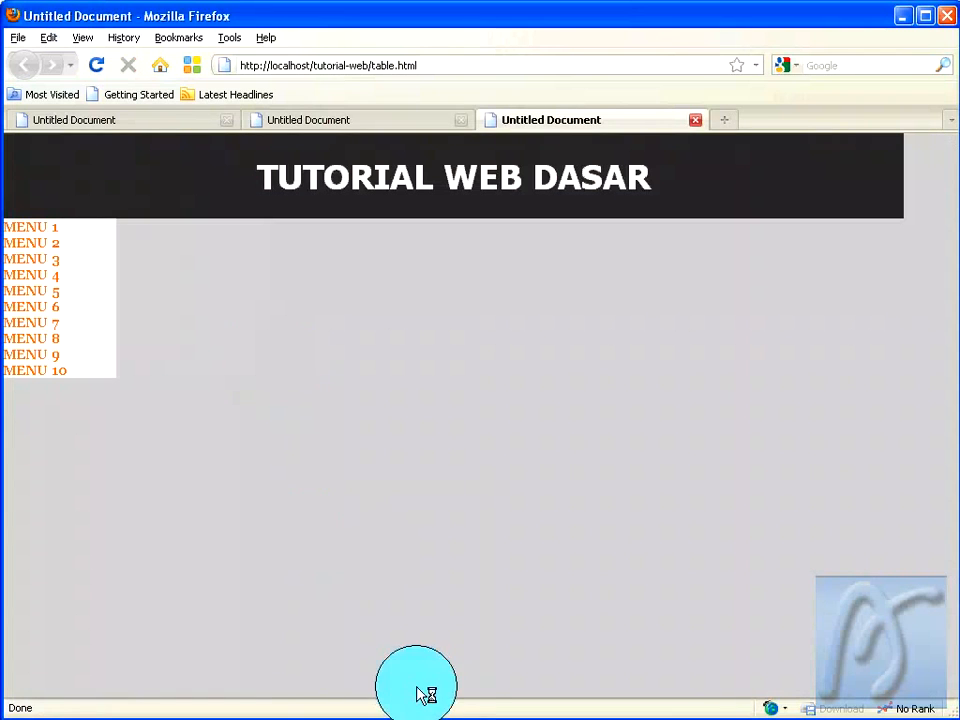
key("ctrl+w")
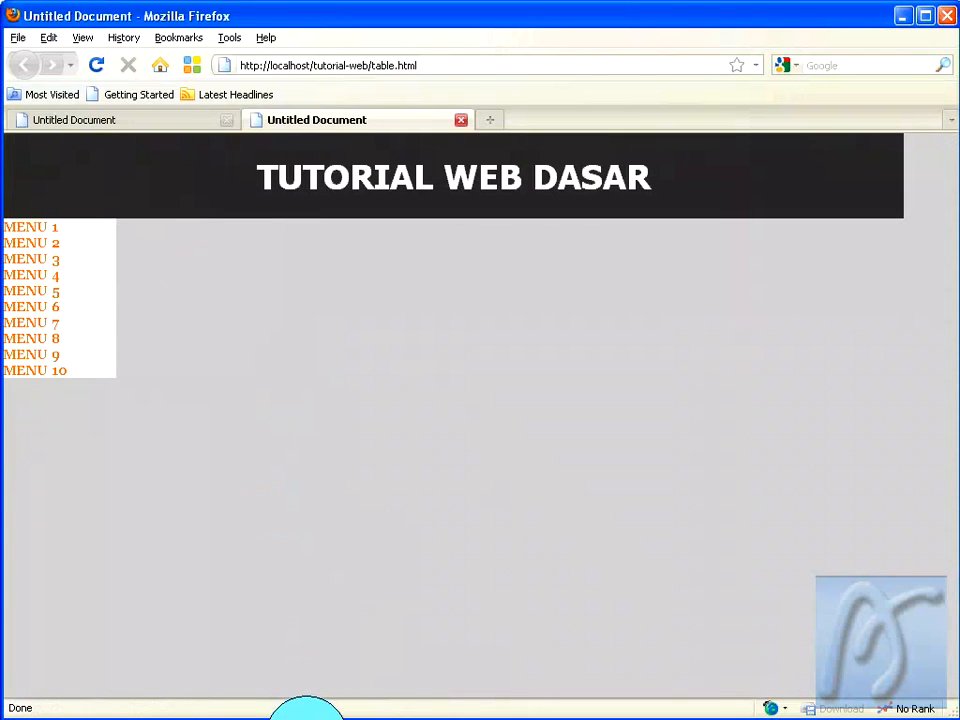
left_click(304, 719)
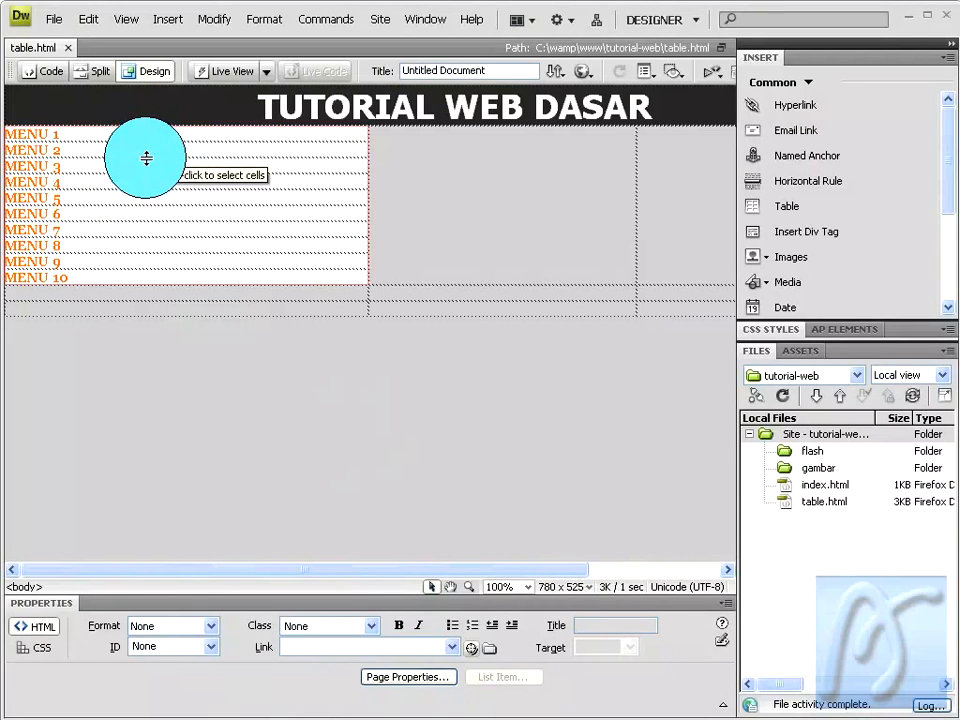
Step: Set both the cell padding and the cell spacing of the nested menu table to 6
left_click(146, 158)
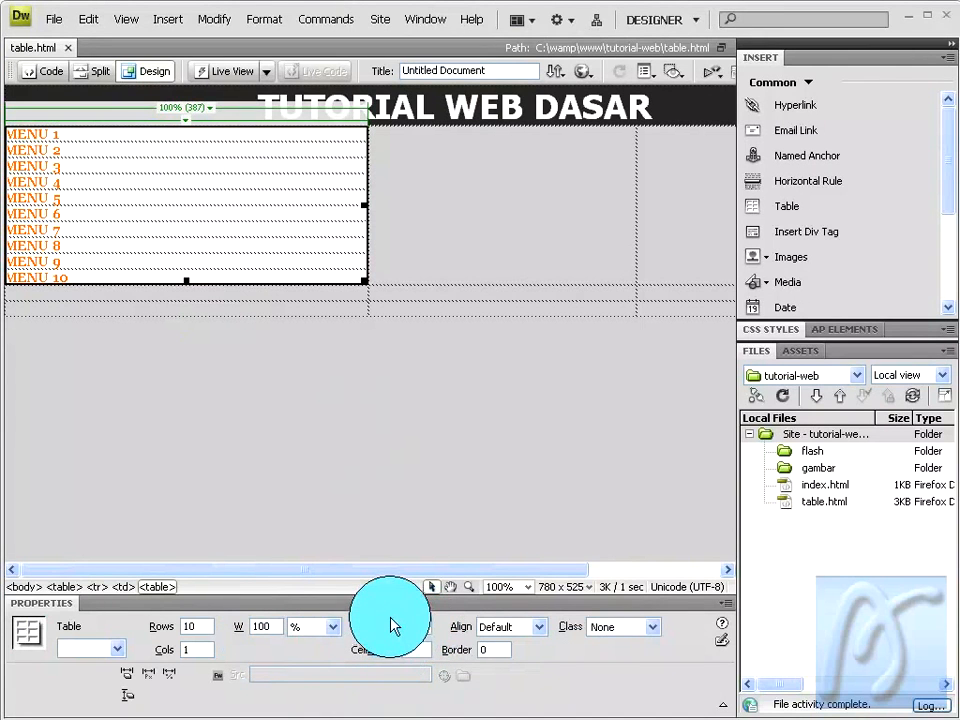
left_click_drag(413, 648, 385, 649)
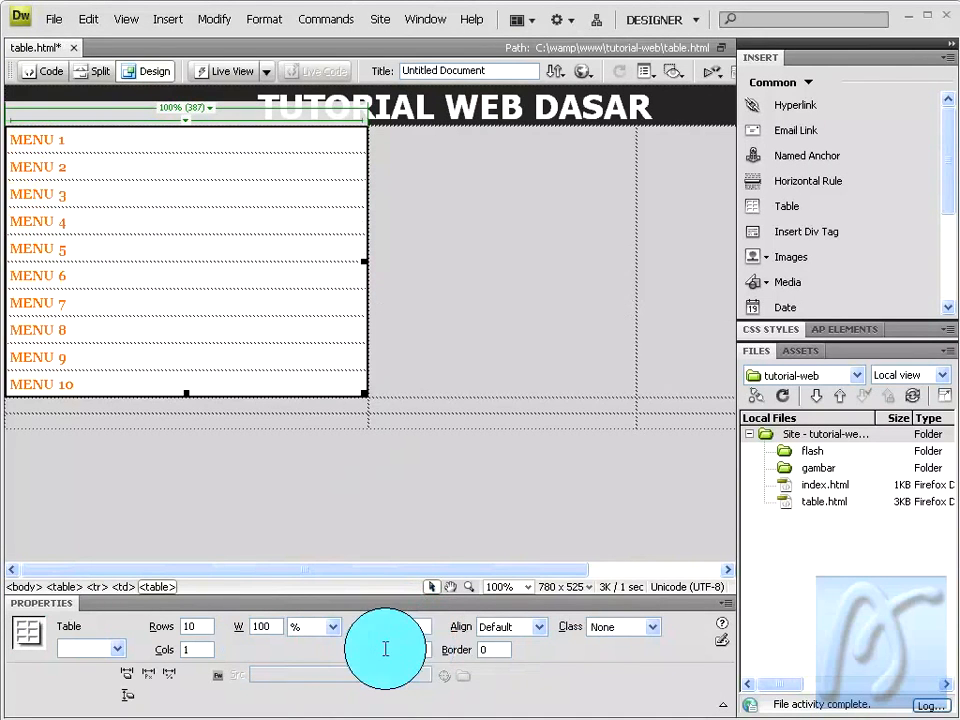
type("6")
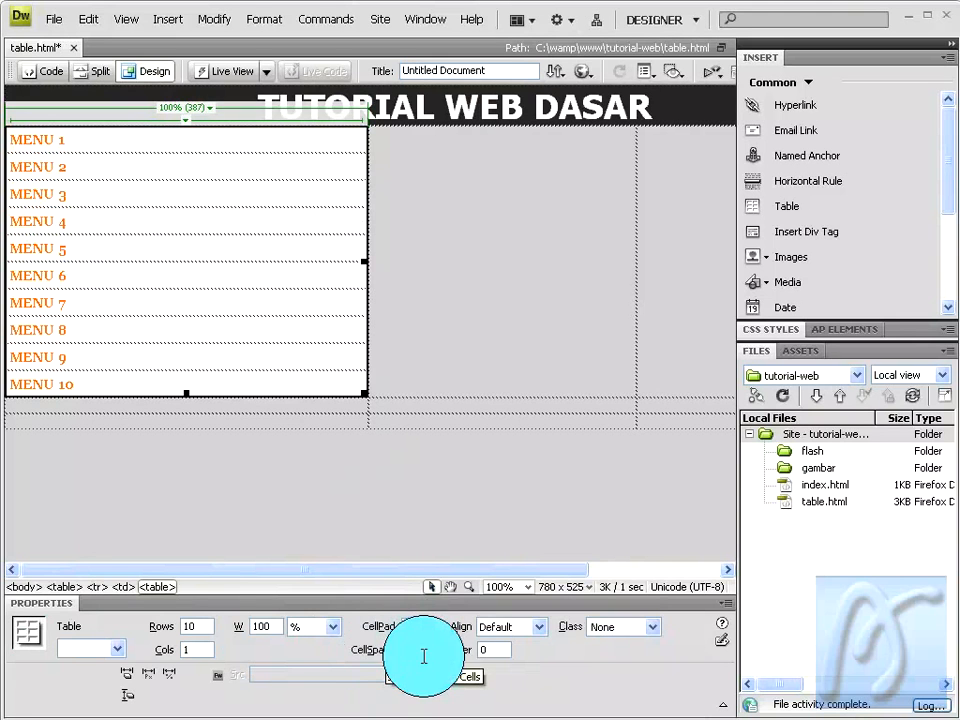
key("Return")
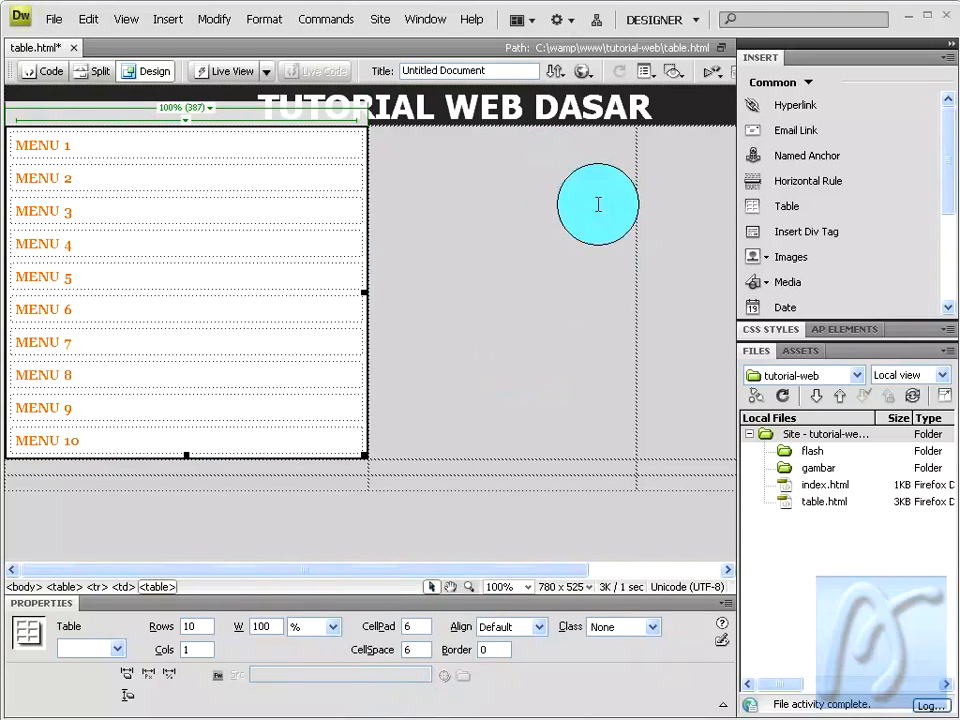
Step: Check the menu's new padding and spacing in a Firefox preview, uploading the page with its dependent files, and return to Dreamweaver
left_click(583, 71)
left_click(591, 92)
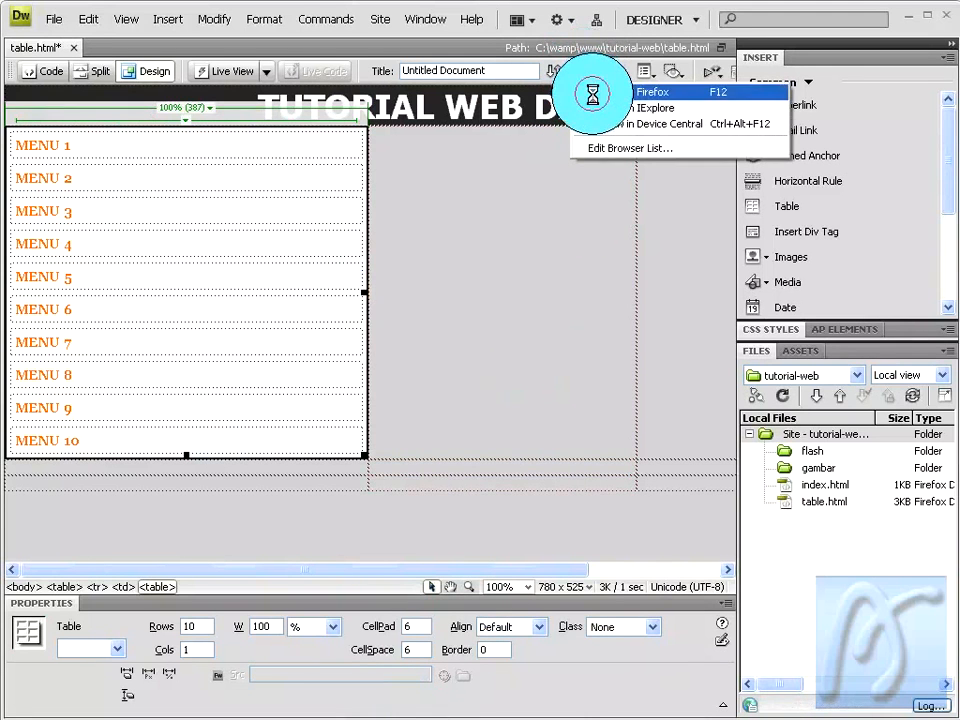
left_click(597, 353)
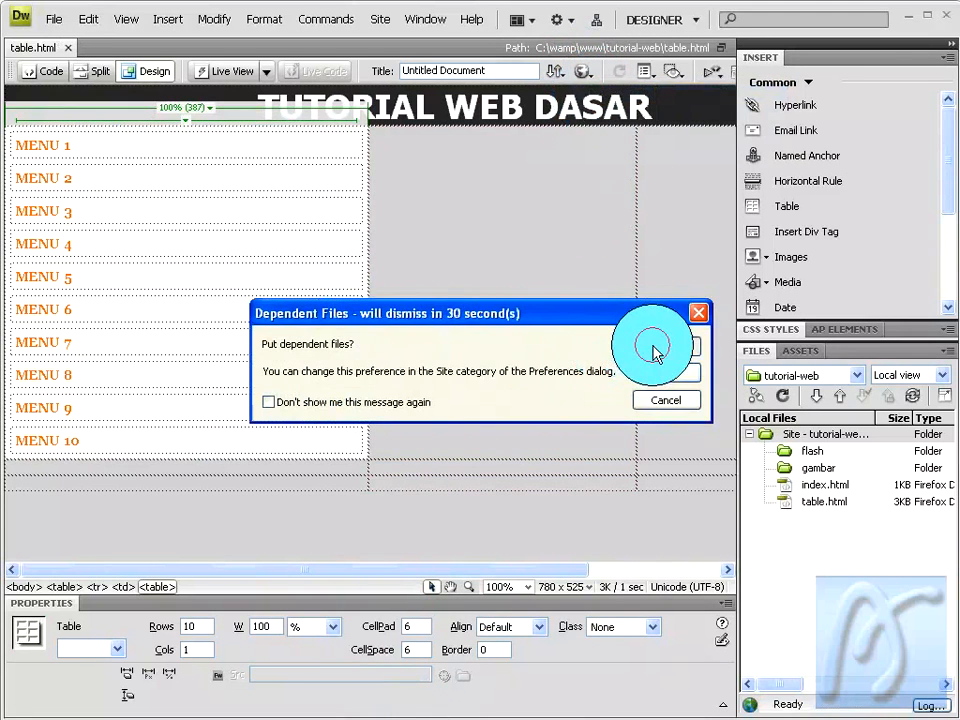
left_click(651, 348)
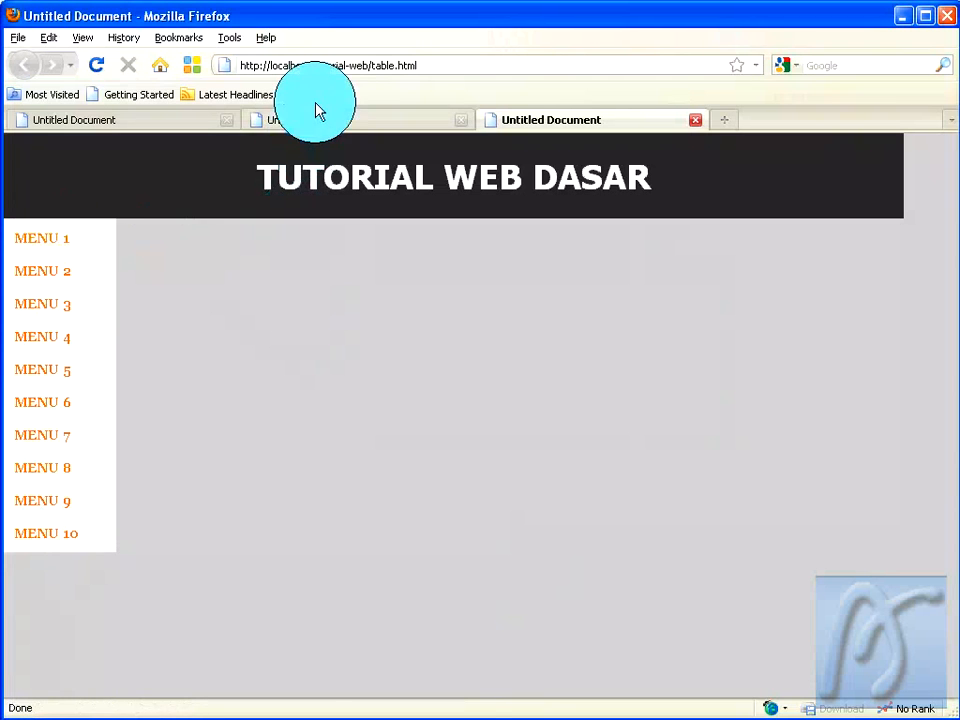
left_click(312, 719)
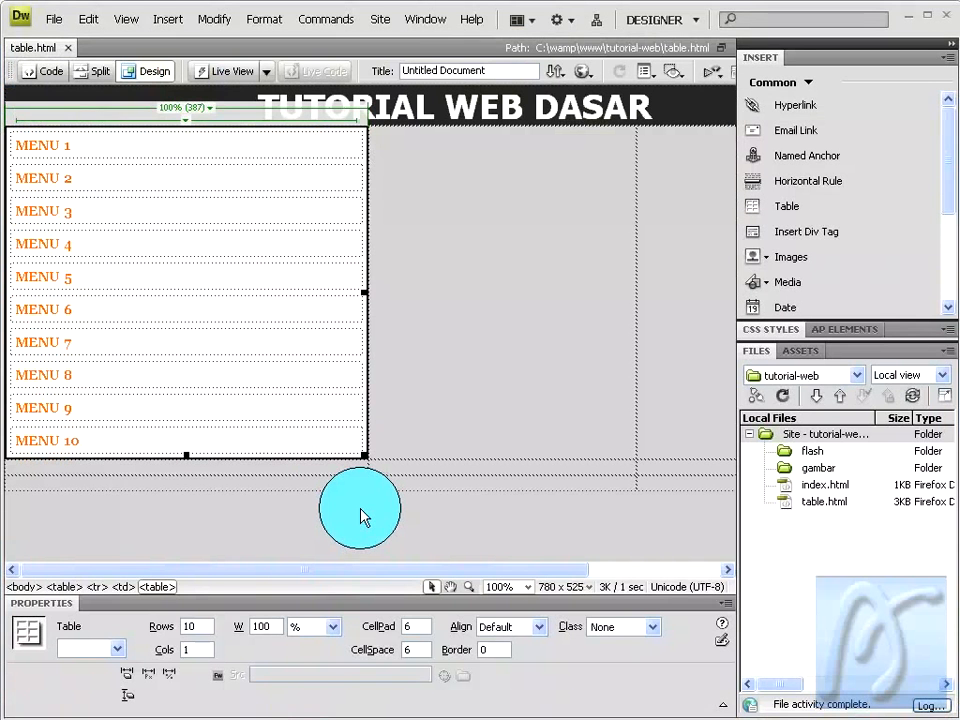
Step: Set the width of the outer table cell containing the menu to 180
left_click(359, 320)
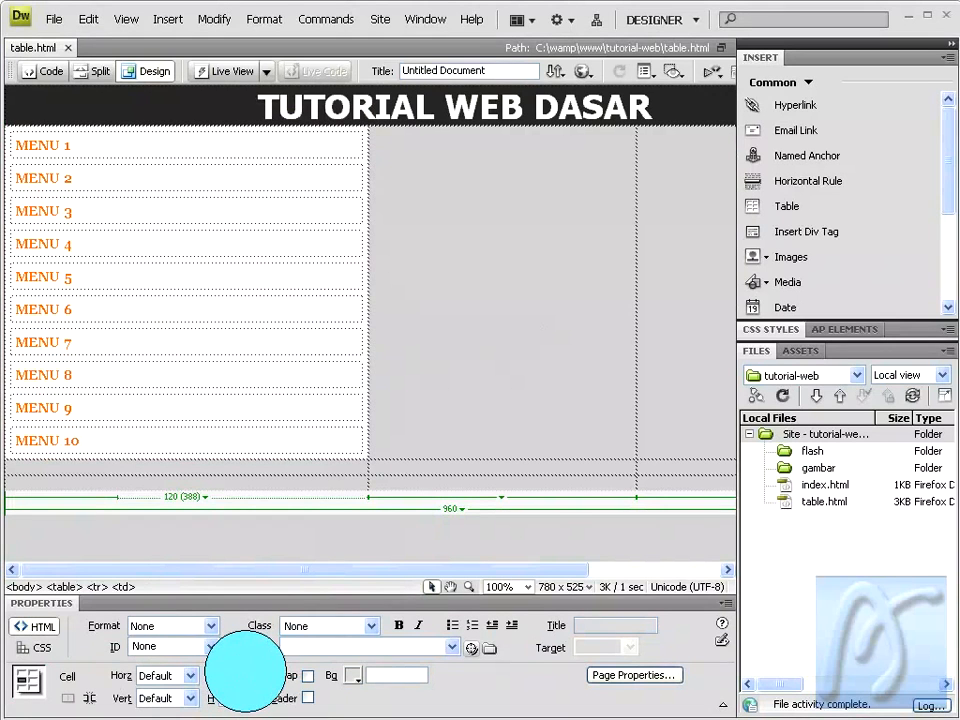
left_click(245, 670)
type("180")
key("Return")
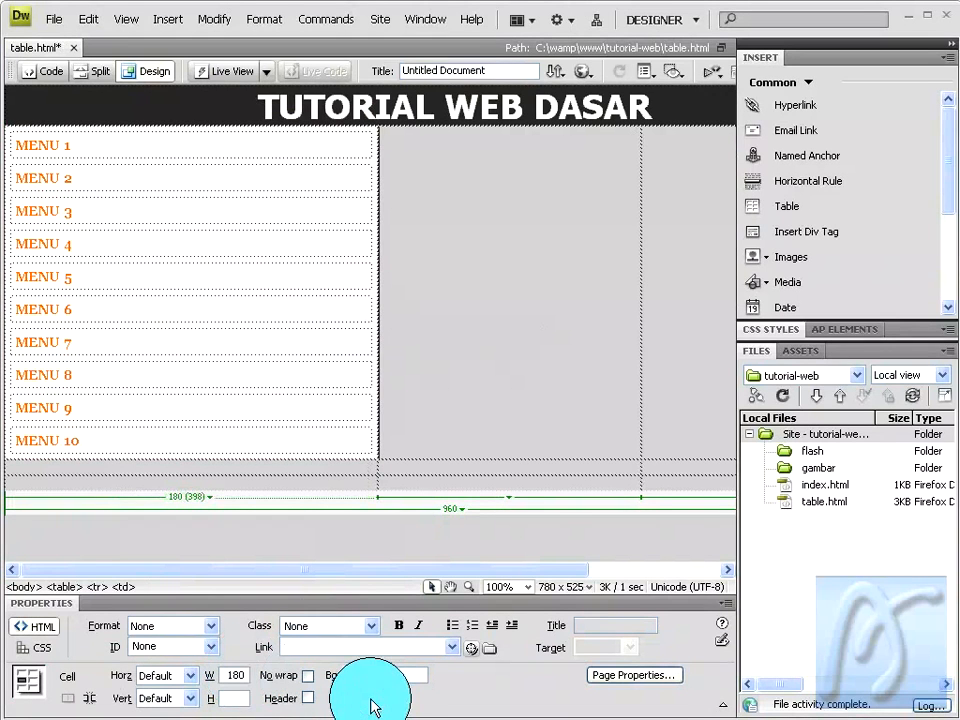
Step: Preview the widened menu column in Firefox, updating the testing server copy and its dependent files
left_click(584, 71)
left_click(611, 91)
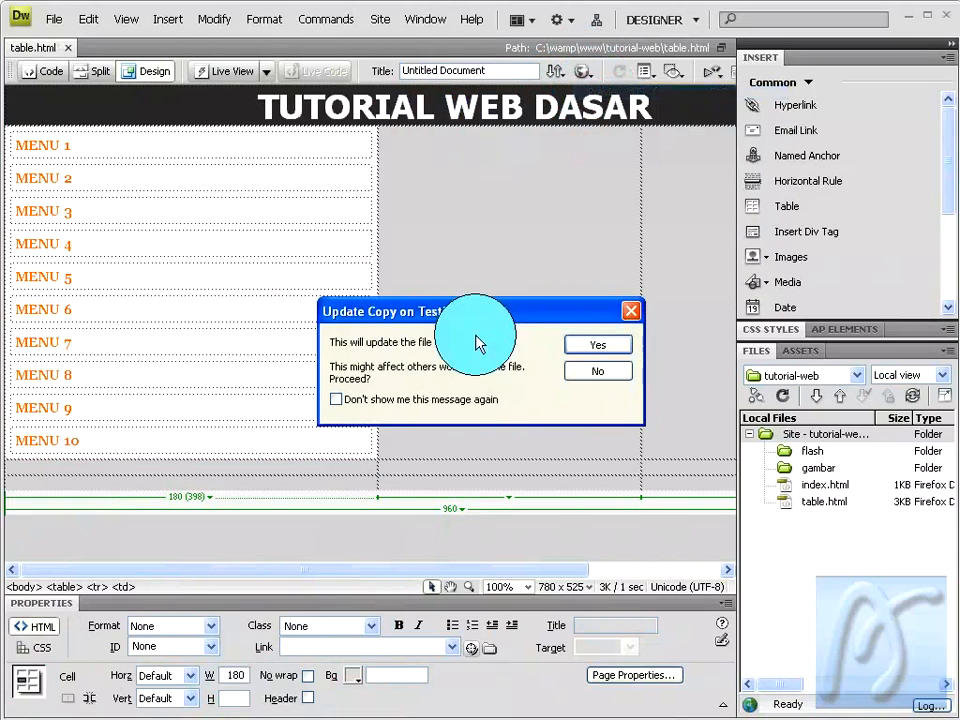
left_click(586, 348)
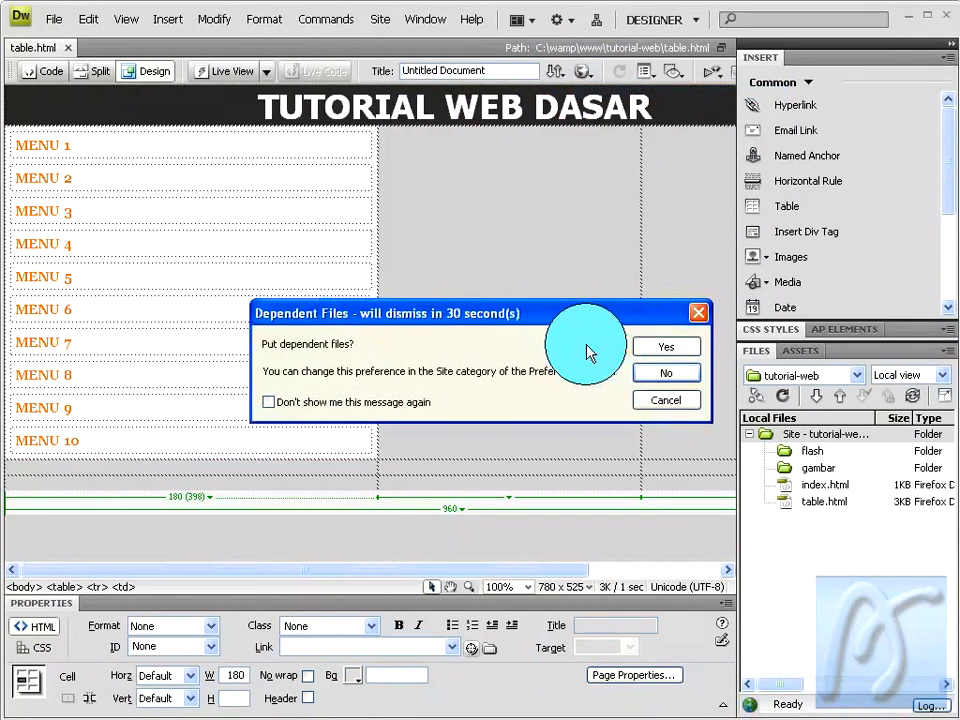
left_click(657, 352)
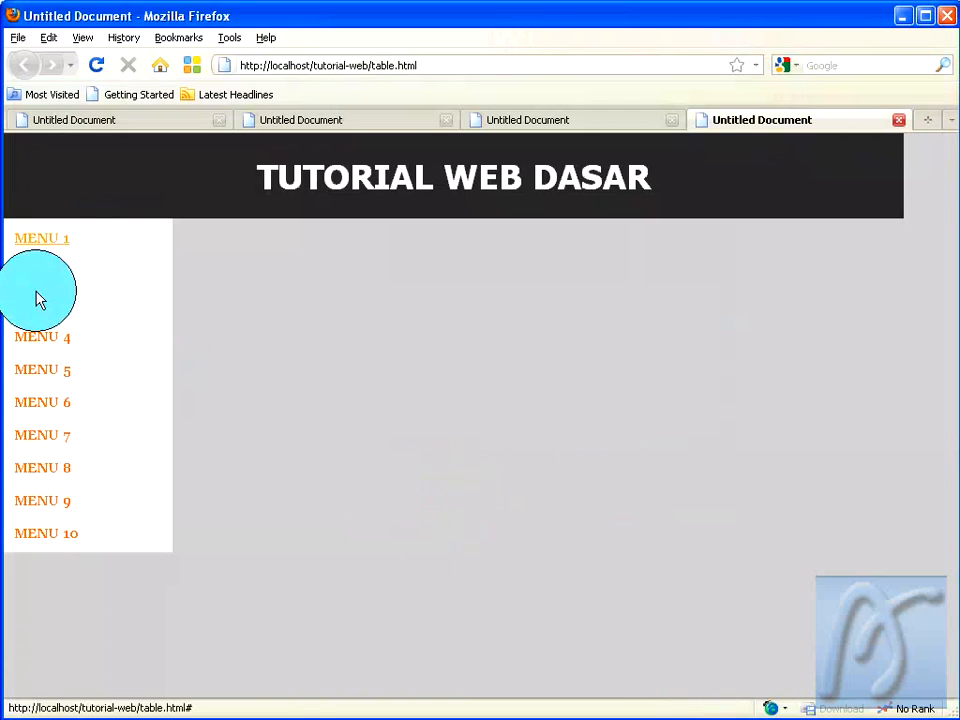
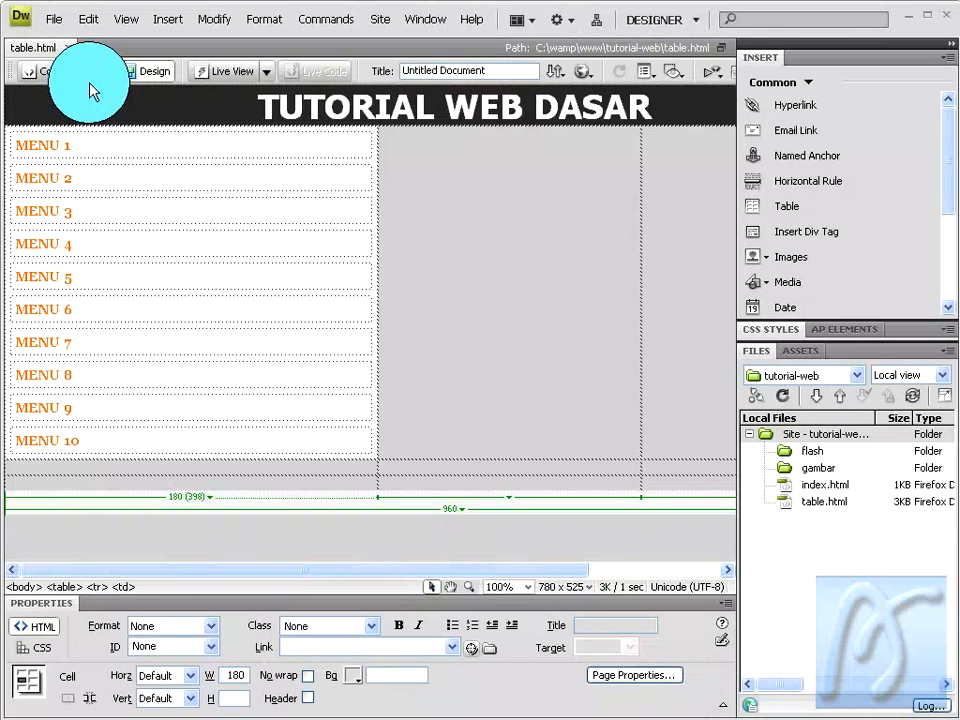
Step: Align the content of the empty cell beside the menu to Center horizontally and Top vertically
left_click(414, 206)
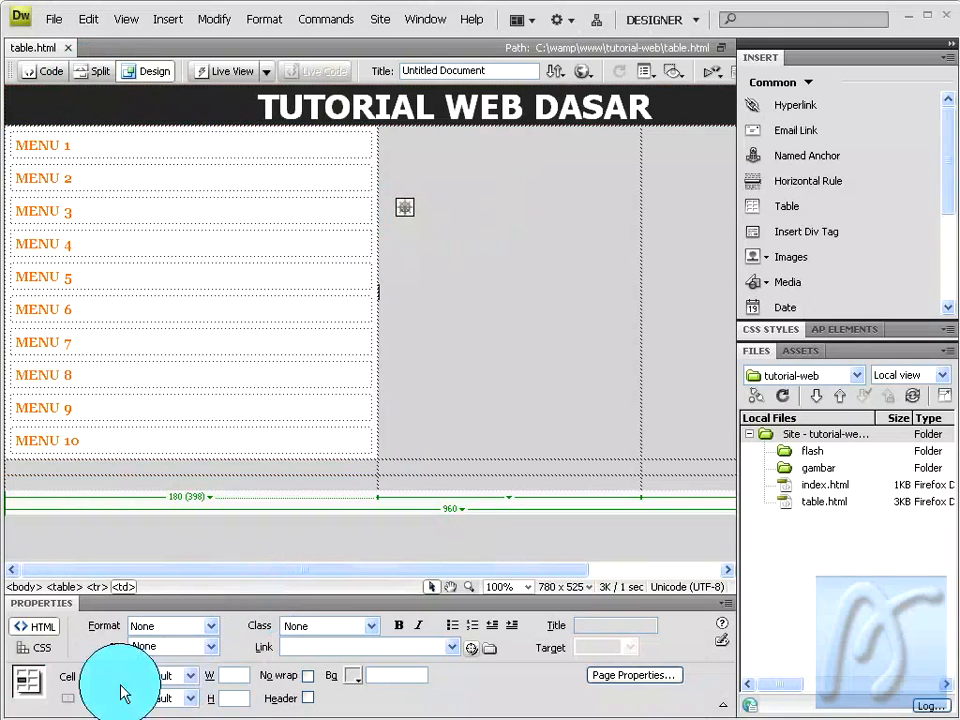
left_click(189, 678)
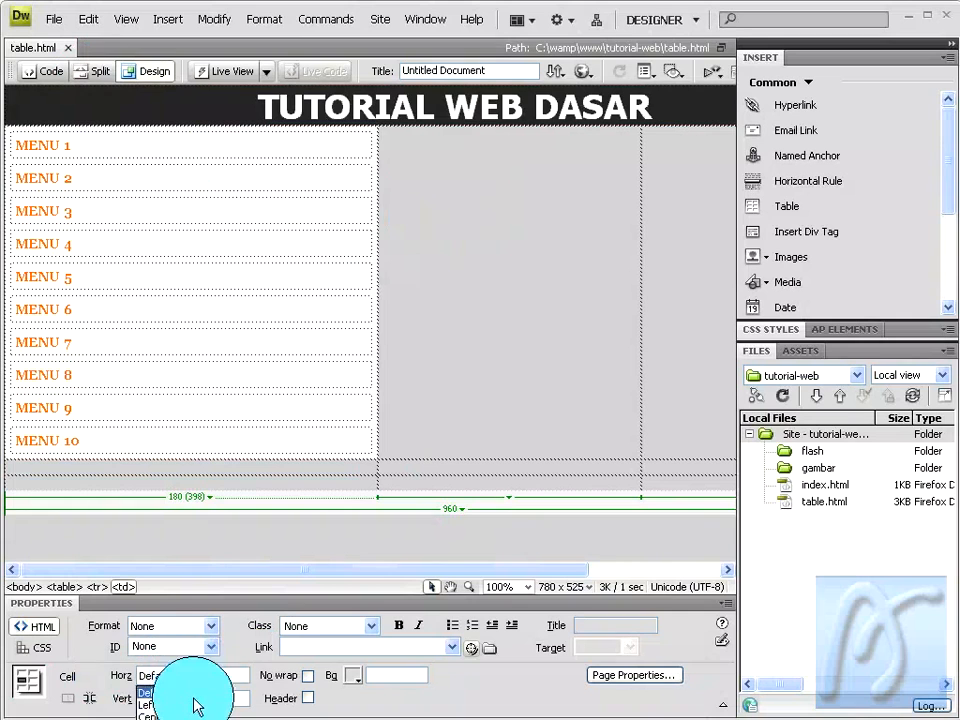
left_click(187, 713)
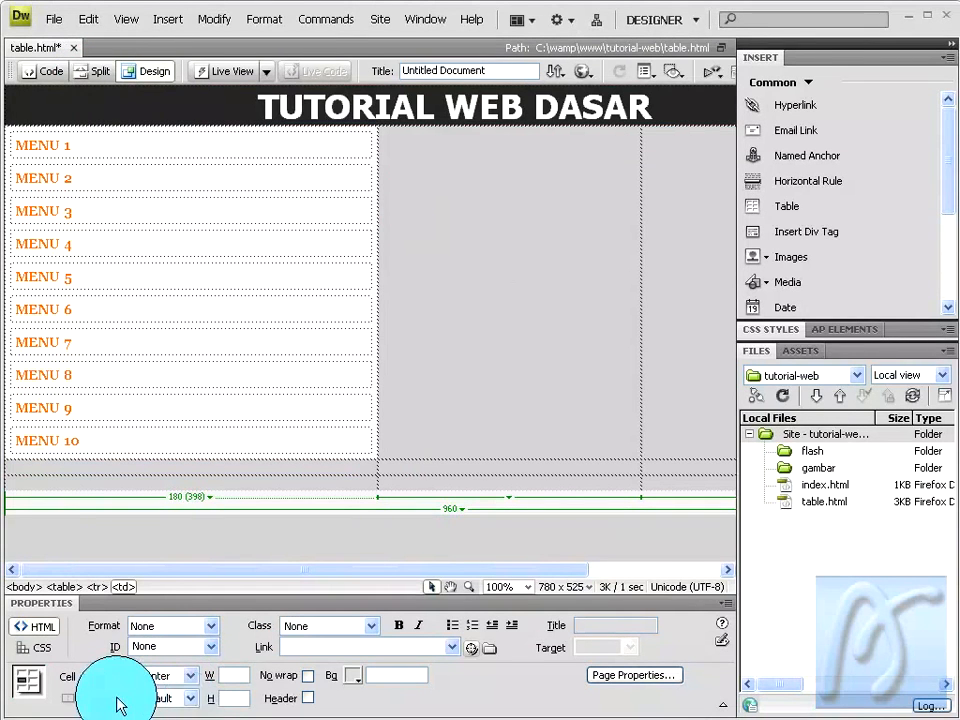
left_click(193, 708)
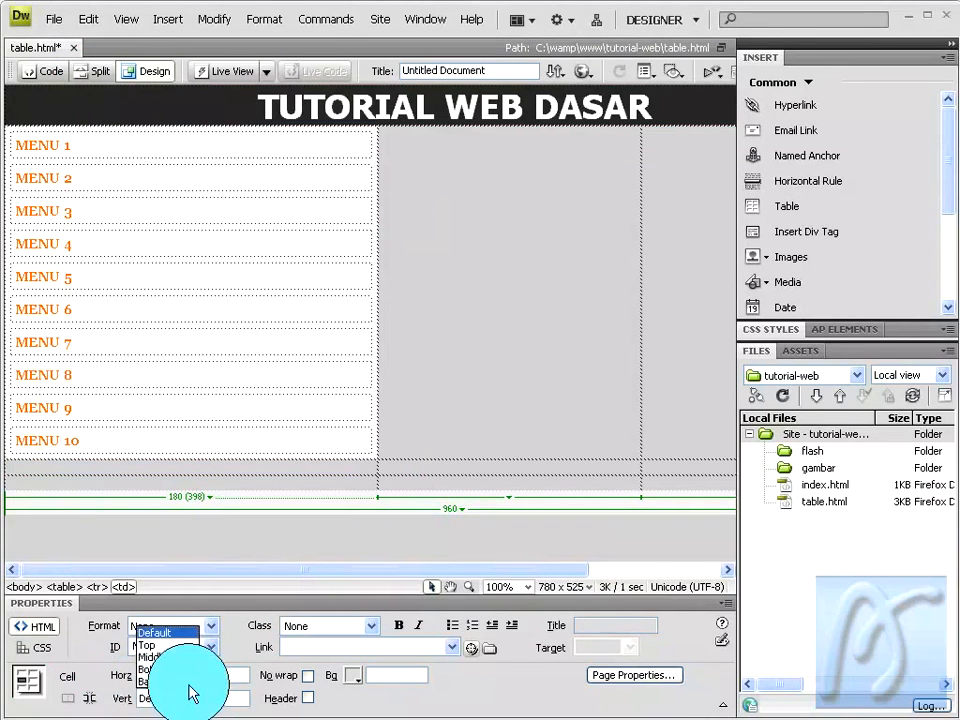
left_click(183, 656)
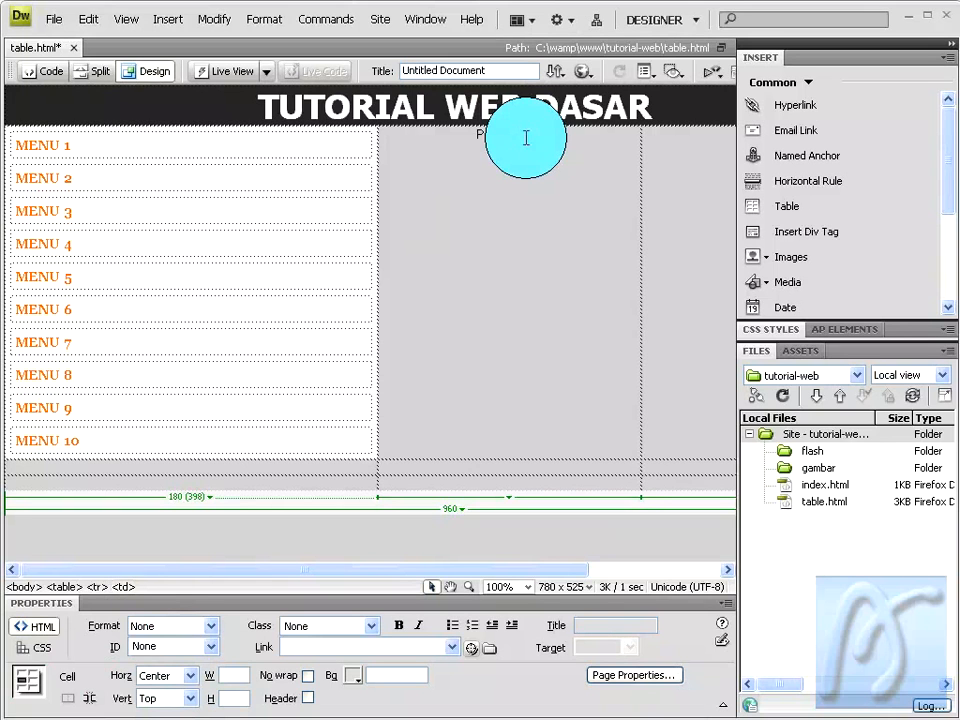
Step: Format the word Pengantar in the middle cell as Heading 6
left_click_drag(472, 135, 543, 134)
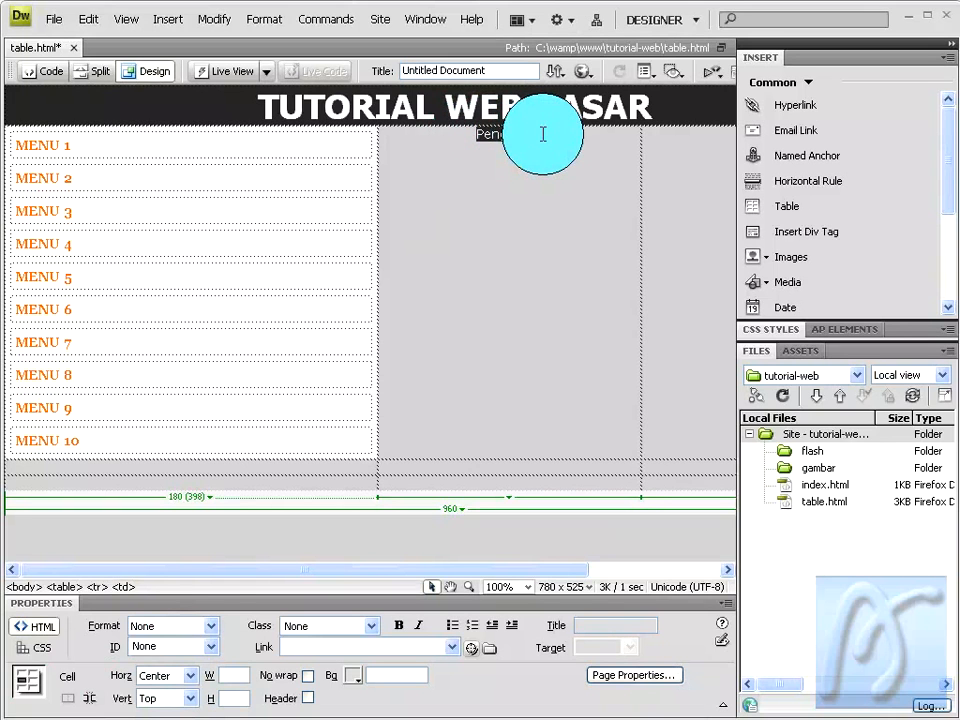
left_click(208, 630)
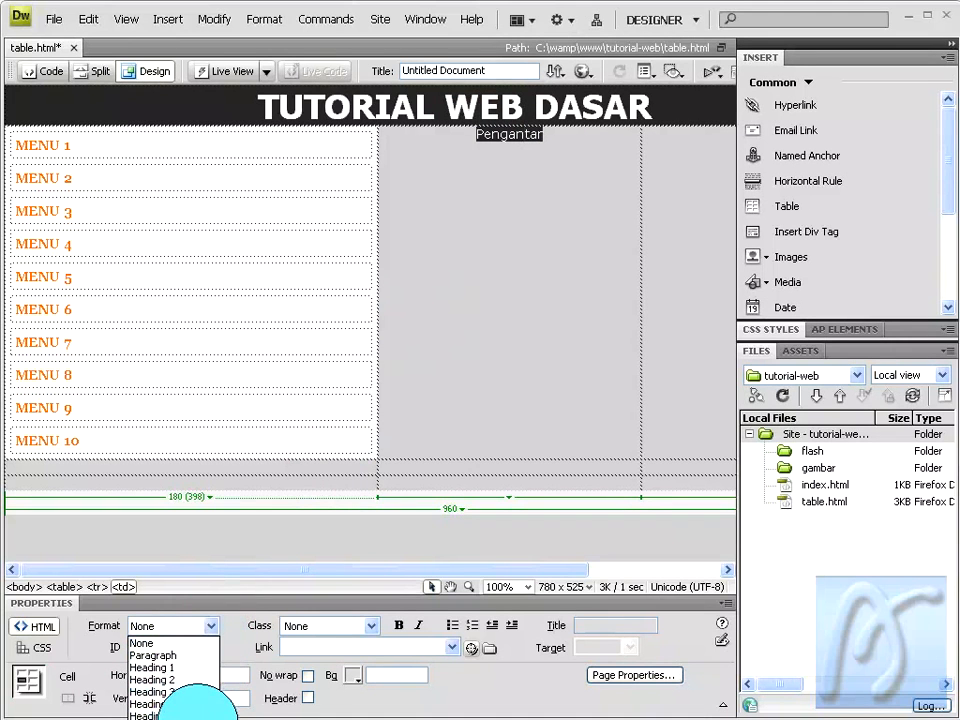
left_click(197, 714)
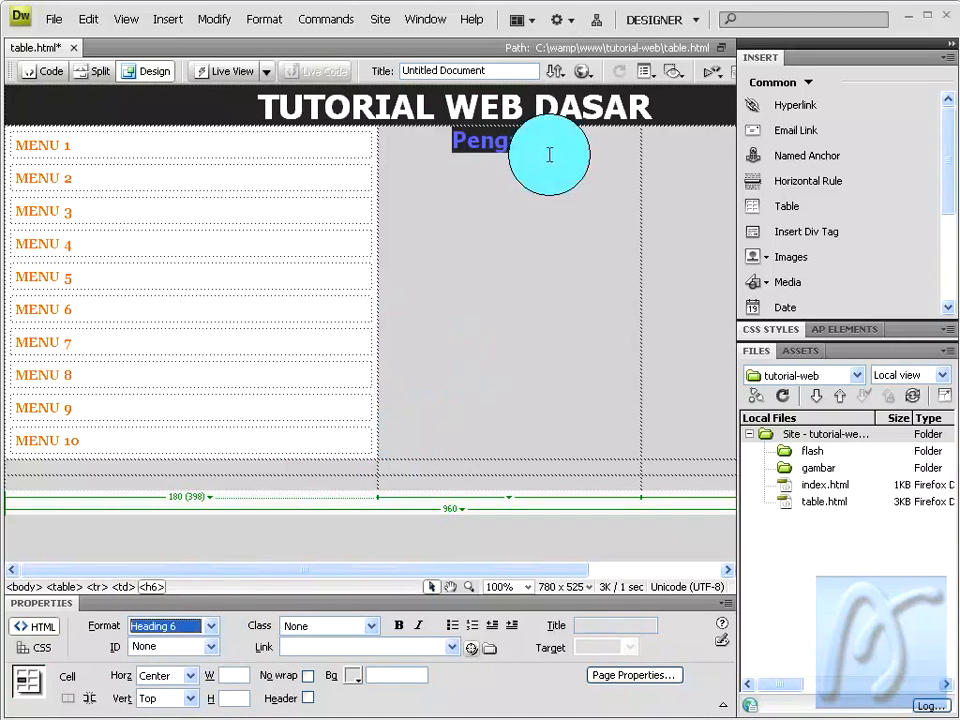
Step: Below the Pengantar heading, write paragraphs starting "Halaman ini adalah ......" and "Semoga ............", with dotted placeholder lines after each
left_click(583, 143)
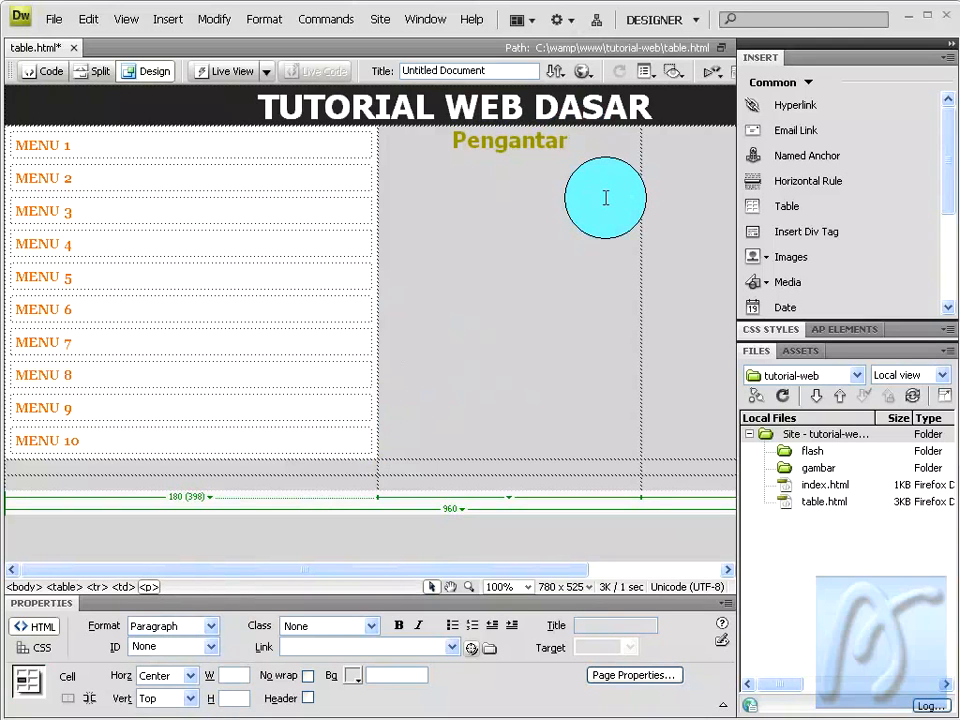
type("Halaman ini adalah ...")
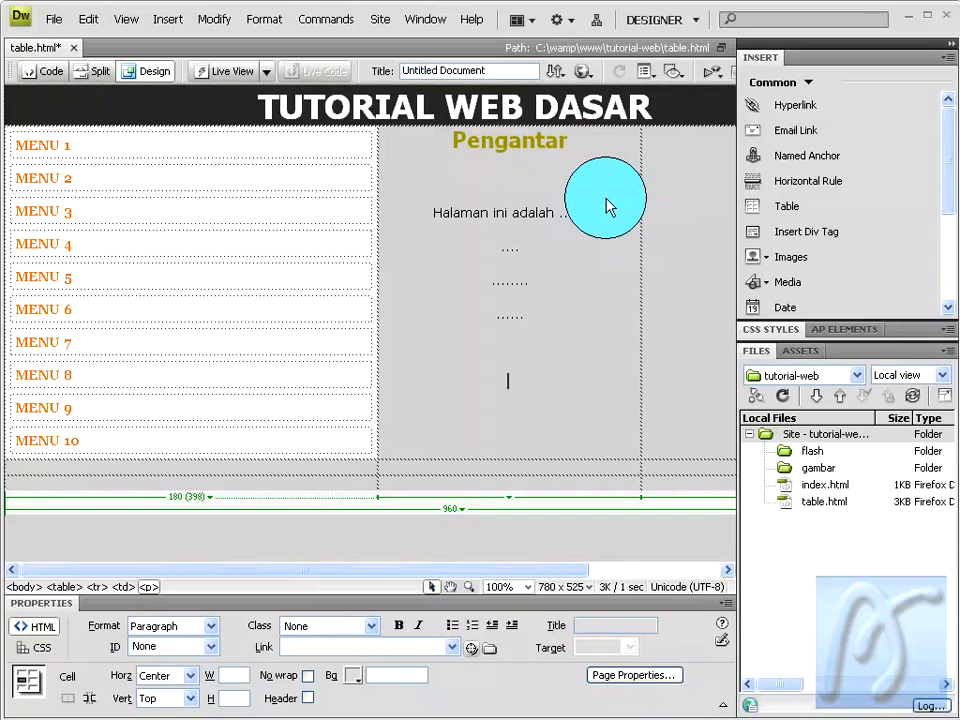
type("emoga ............")
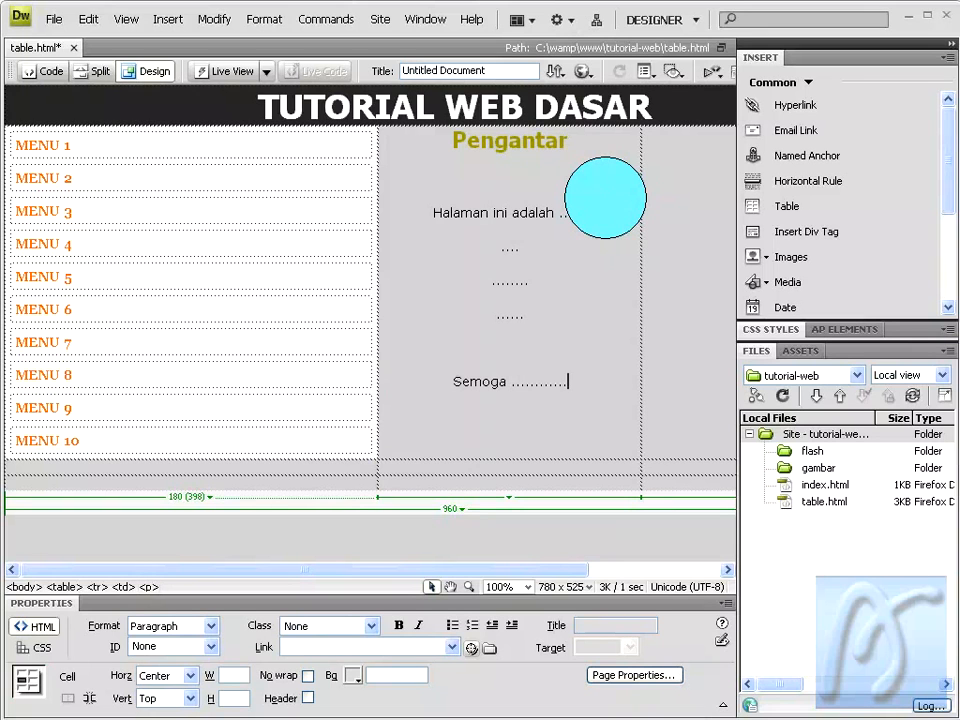
key("Return")
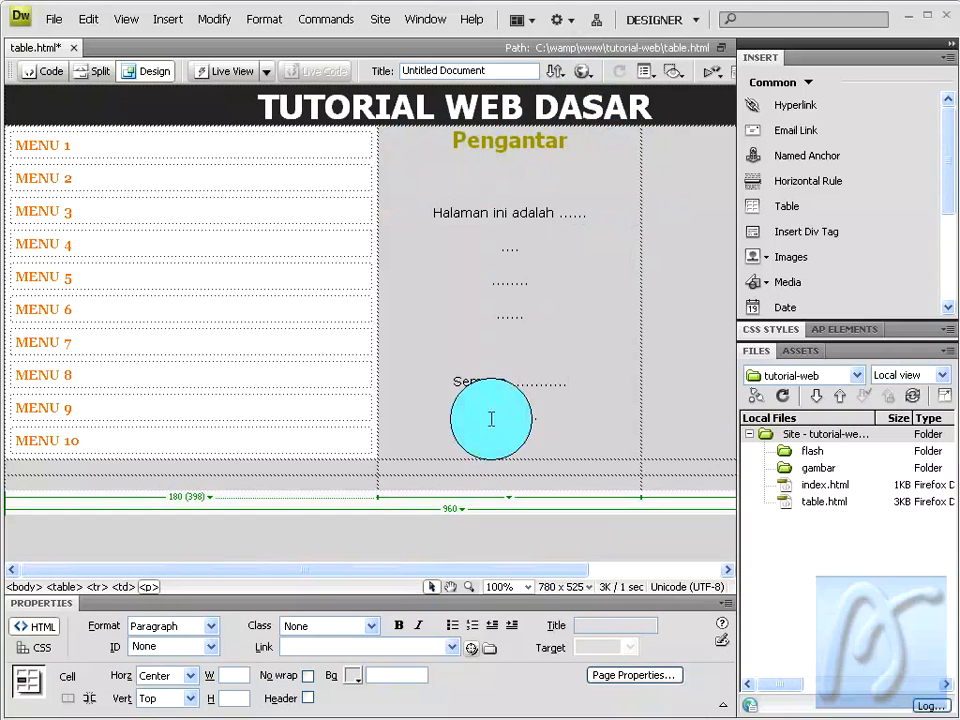
Step: Align the empty third-column cell's content to Right horizontally and Top vertically, and set its width to 140
left_click_drag(289, 569, 422, 569)
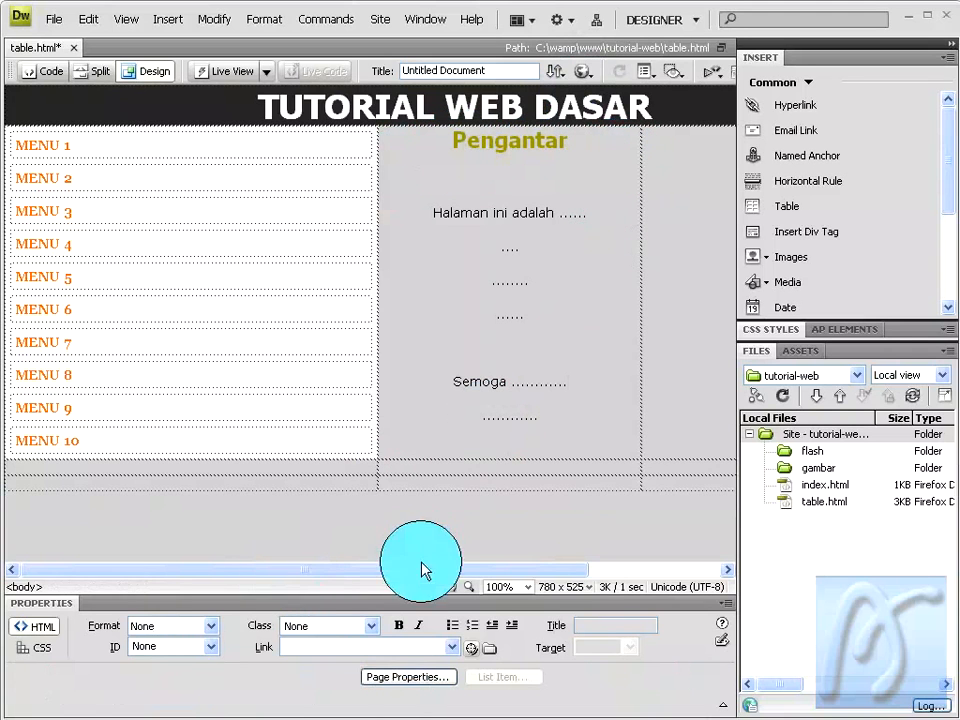
left_click(725, 239)
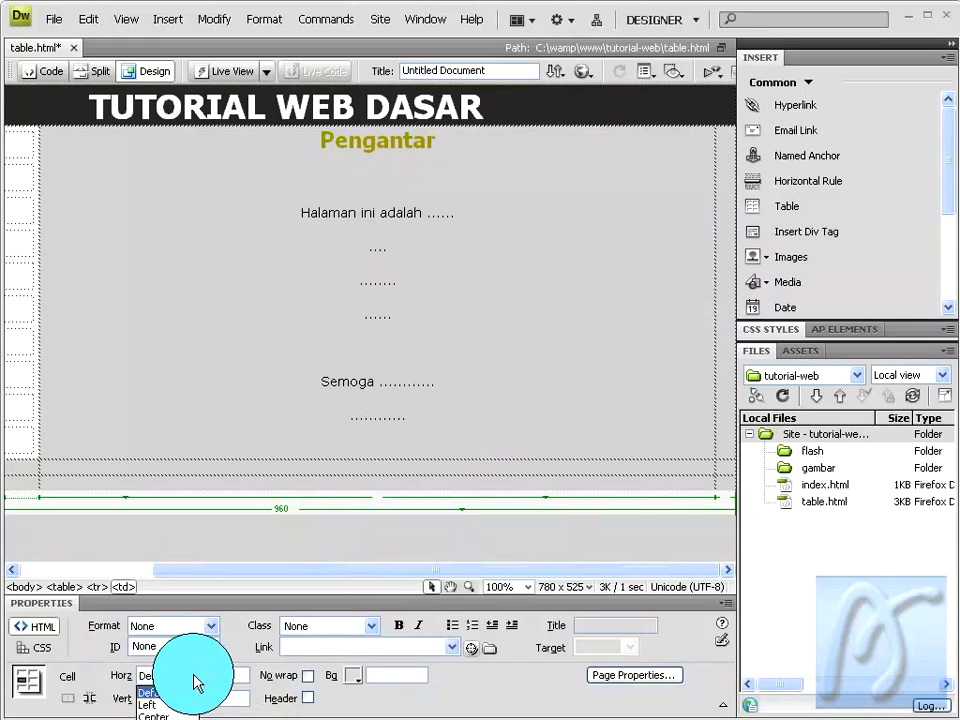
left_click(185, 719)
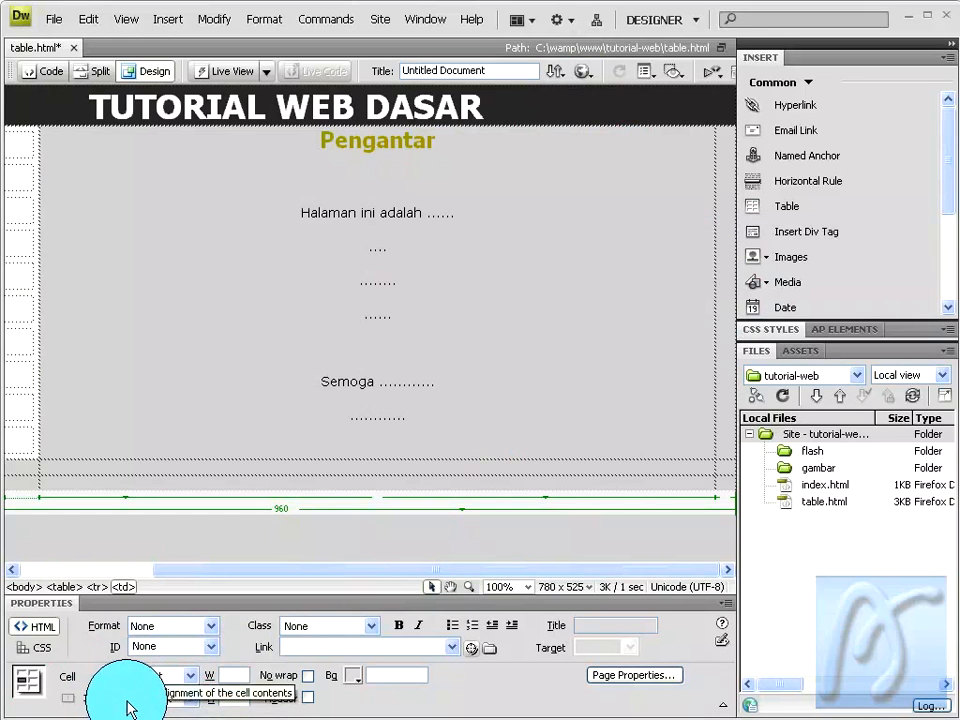
left_click(191, 700)
left_click(182, 651)
left_click(227, 676)
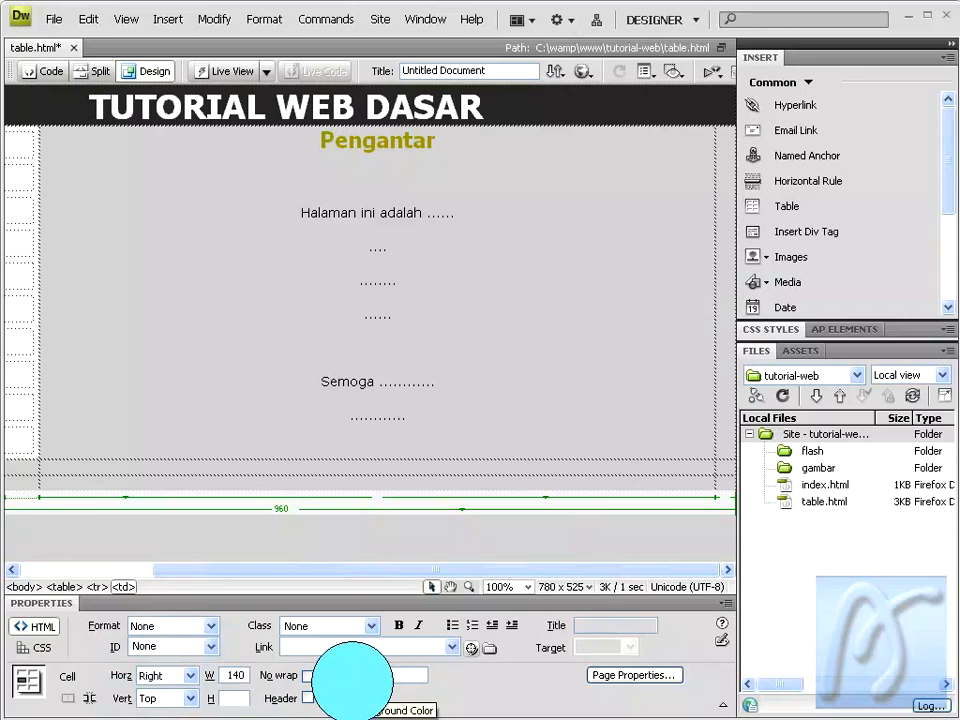
key("Return")
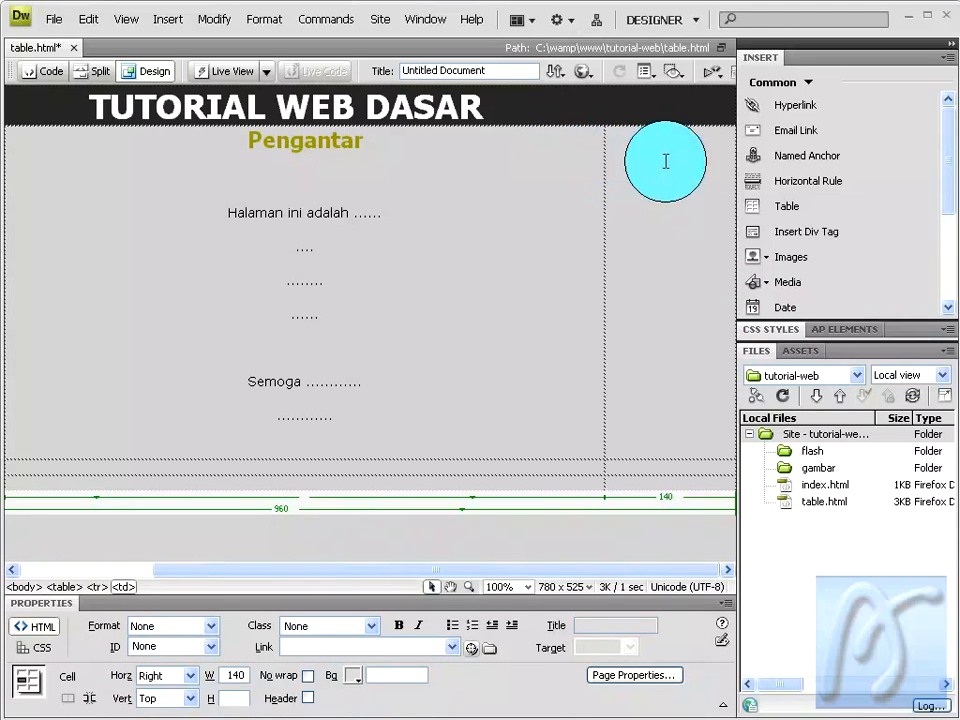
Step: Insert a nested table with 4 rows, 1 column and 100 percent width in the 140-wide cell
left_click(171, 22)
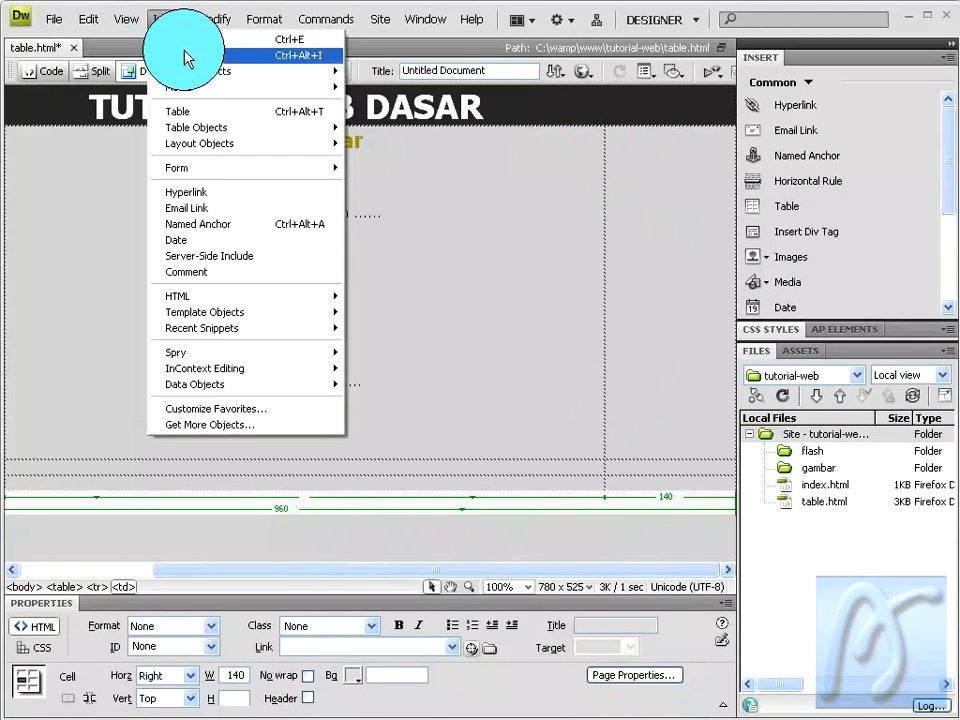
left_click(195, 115)
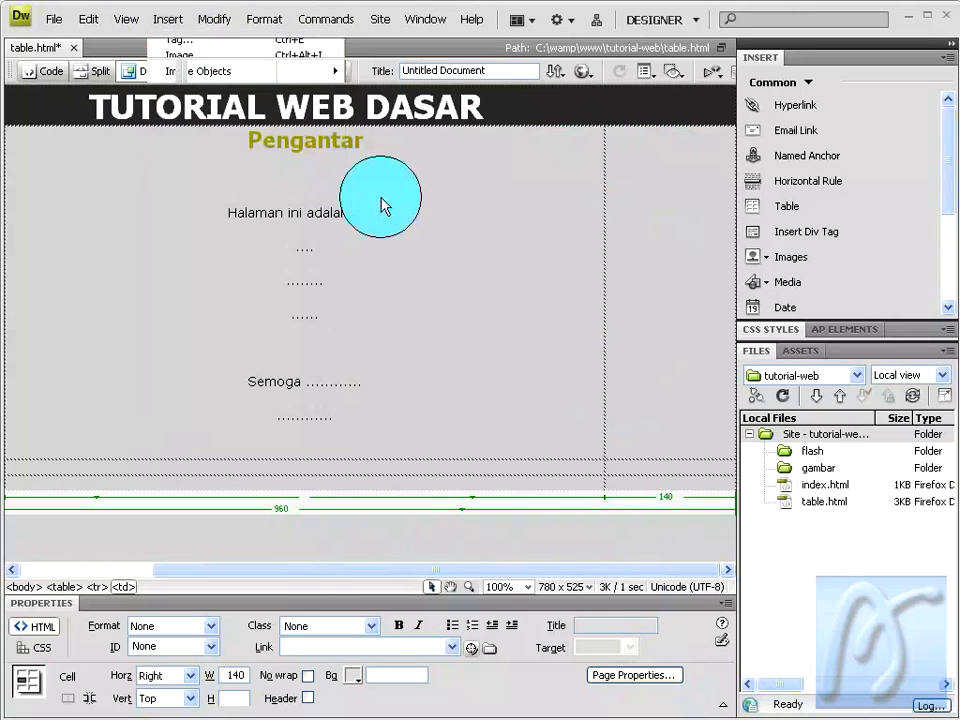
left_click_drag(577, 197, 345, 152)
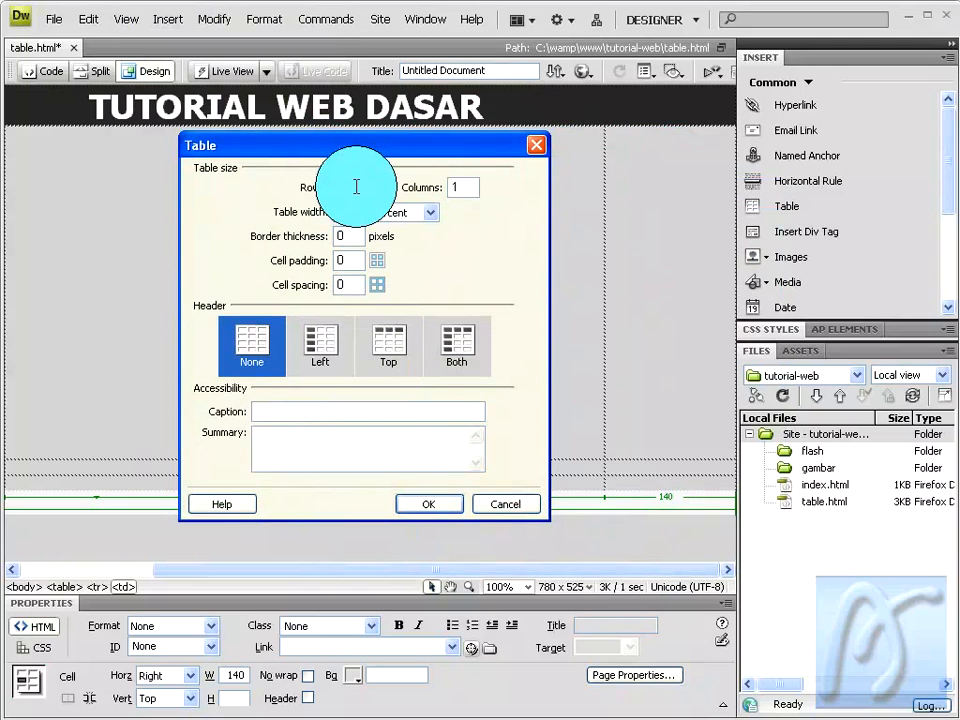
left_click_drag(356, 186, 295, 195)
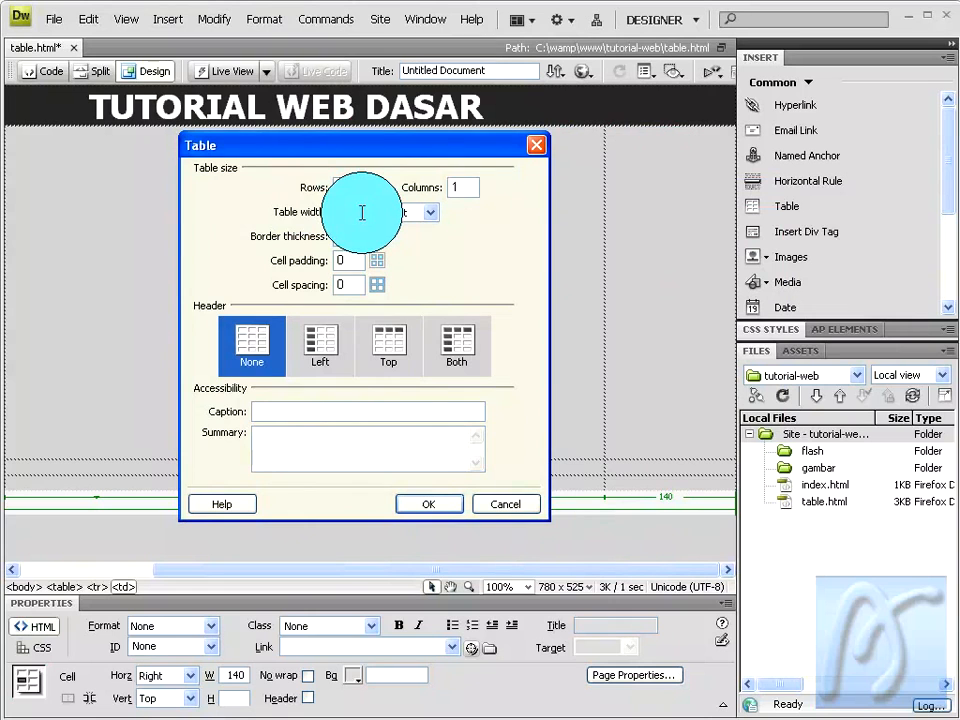
type("4")
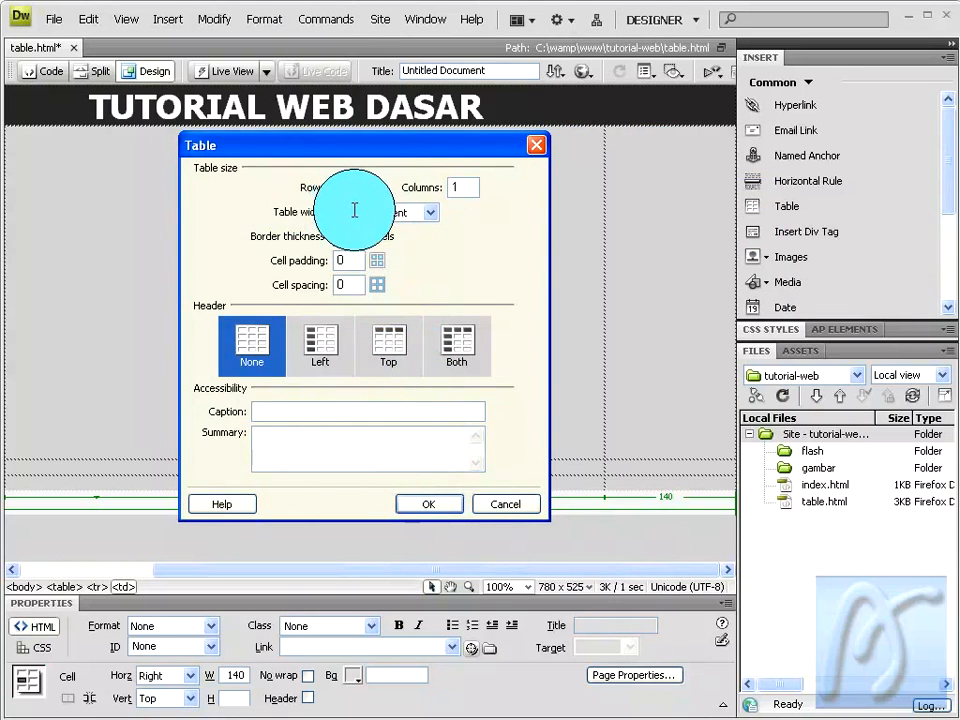
left_click(435, 508)
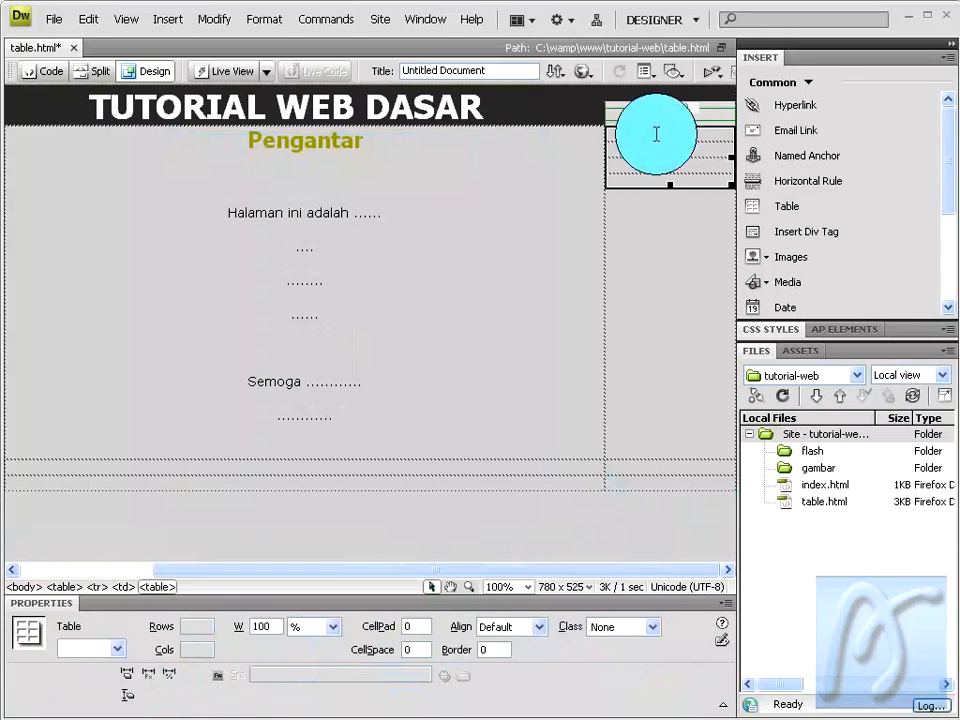
Step: Set the alignment of the new four-row nested table to Center
left_click(656, 135)
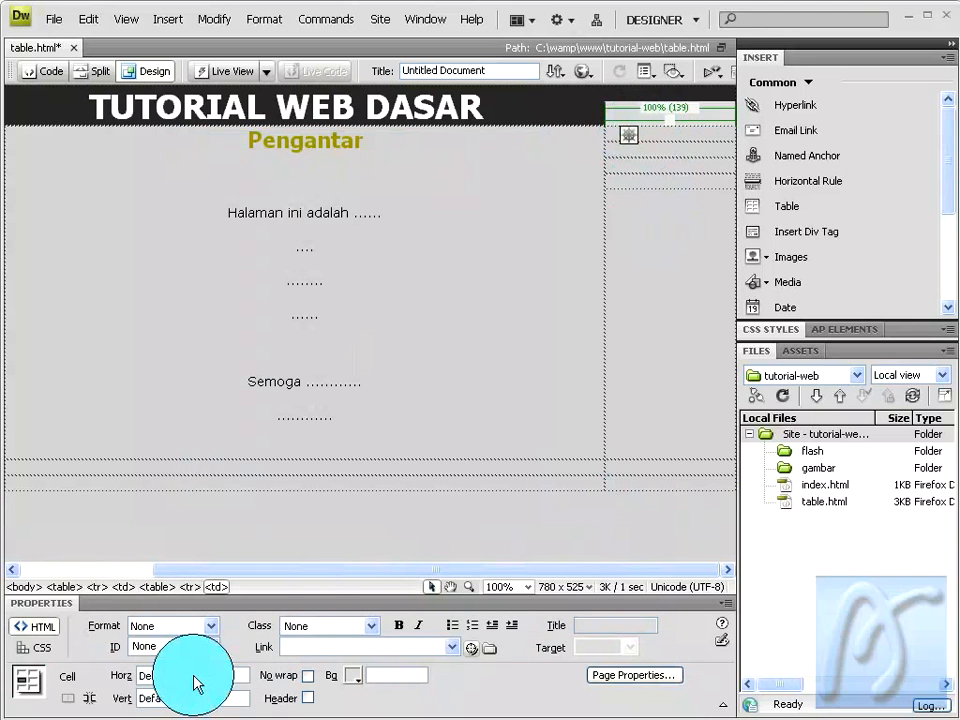
left_click(671, 154)
left_click(538, 627)
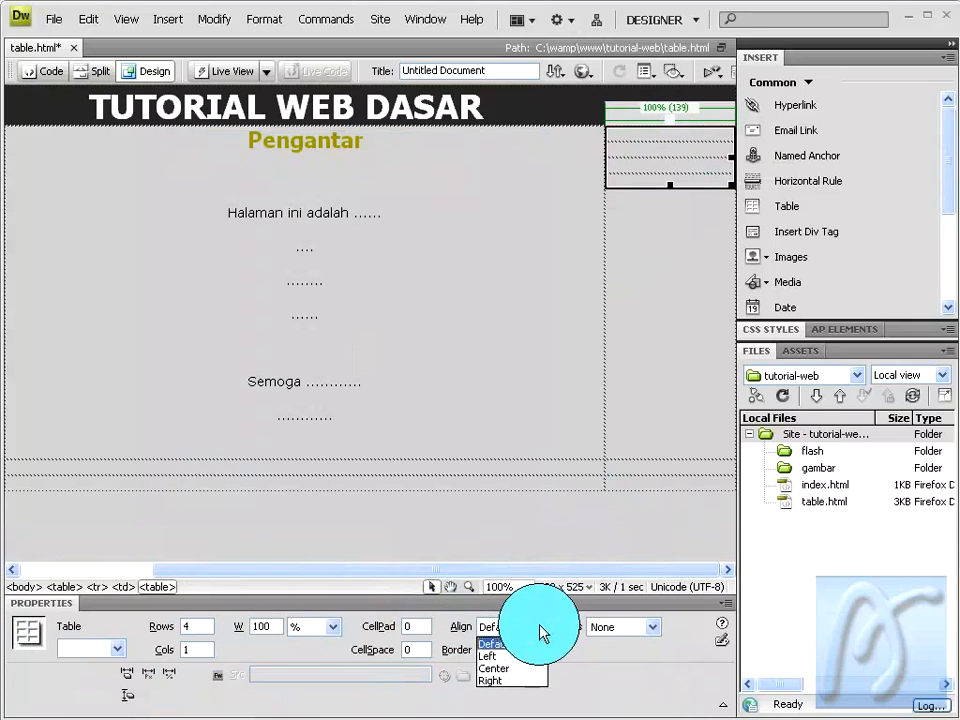
left_click(530, 670)
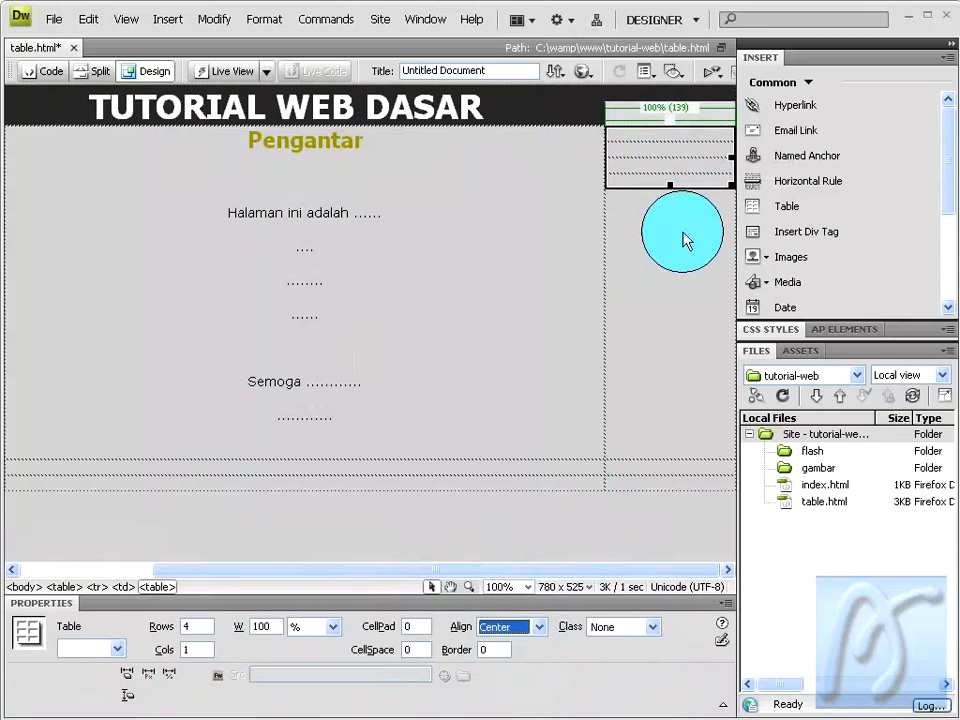
Step: Enter "adsvertising 1" in the nested table's first row and link it to # with target _blank
left_click(663, 137)
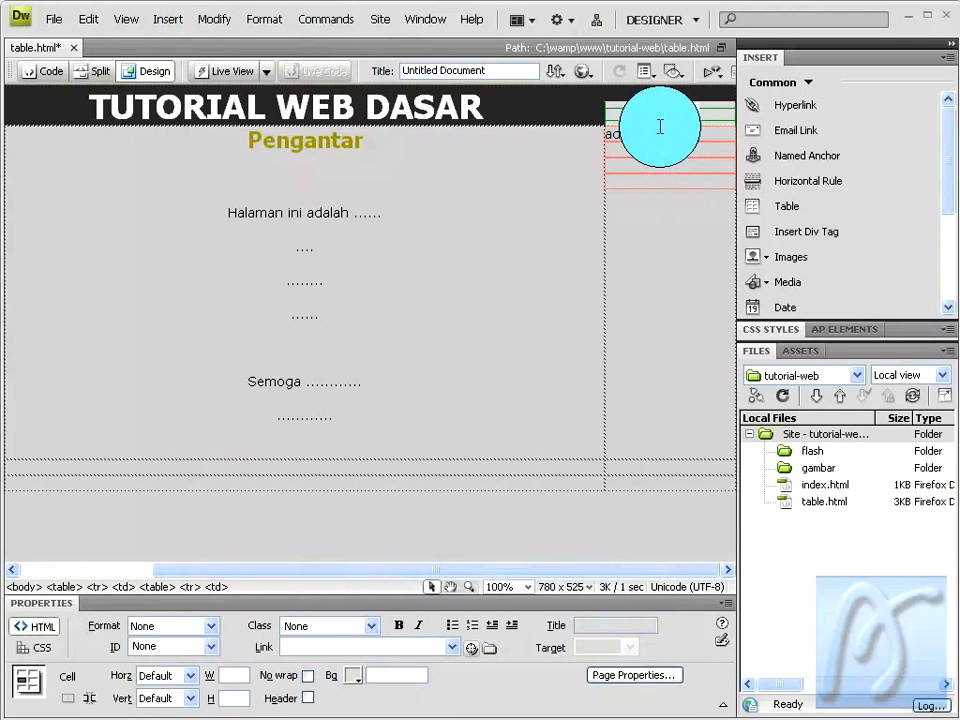
type("adsvertis")
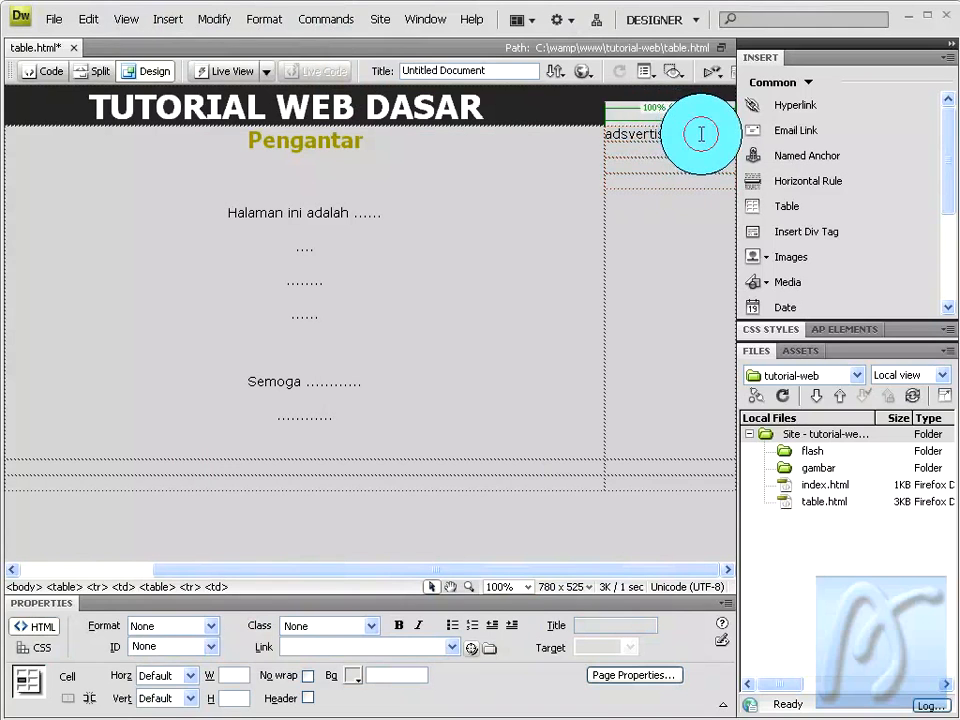
left_click_drag(701, 134, 606, 134)
key("ctrl+c")
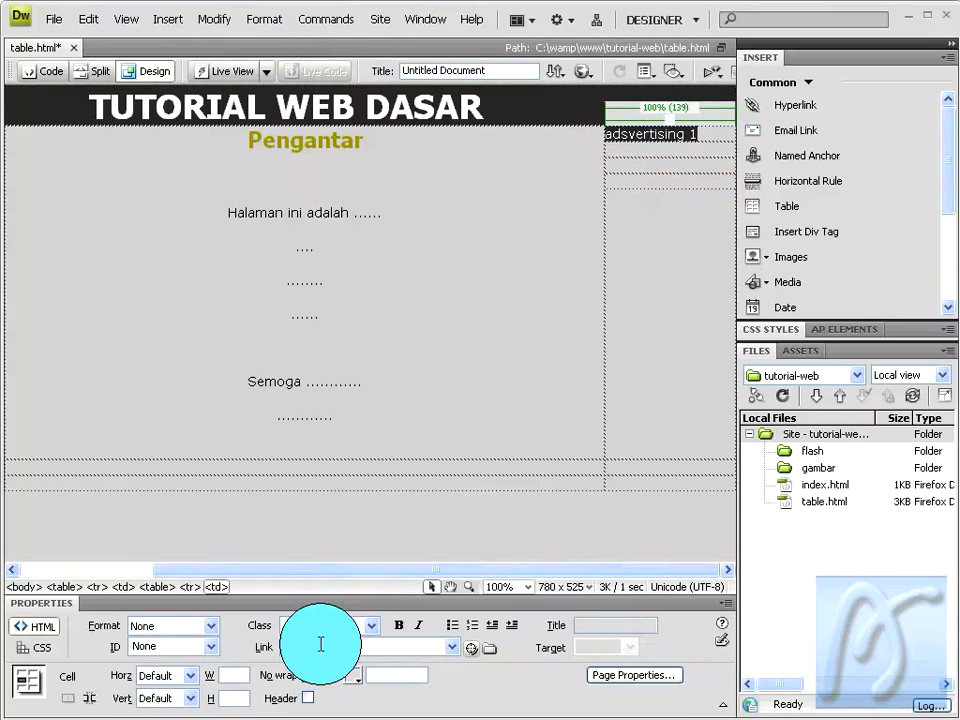
left_click(321, 645)
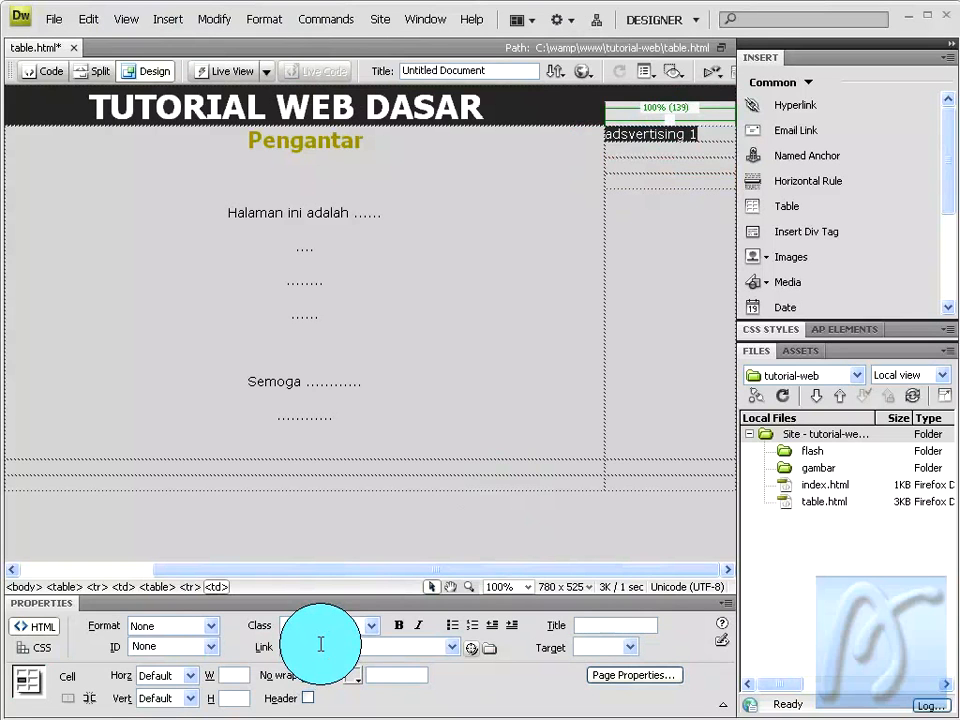
type("#")
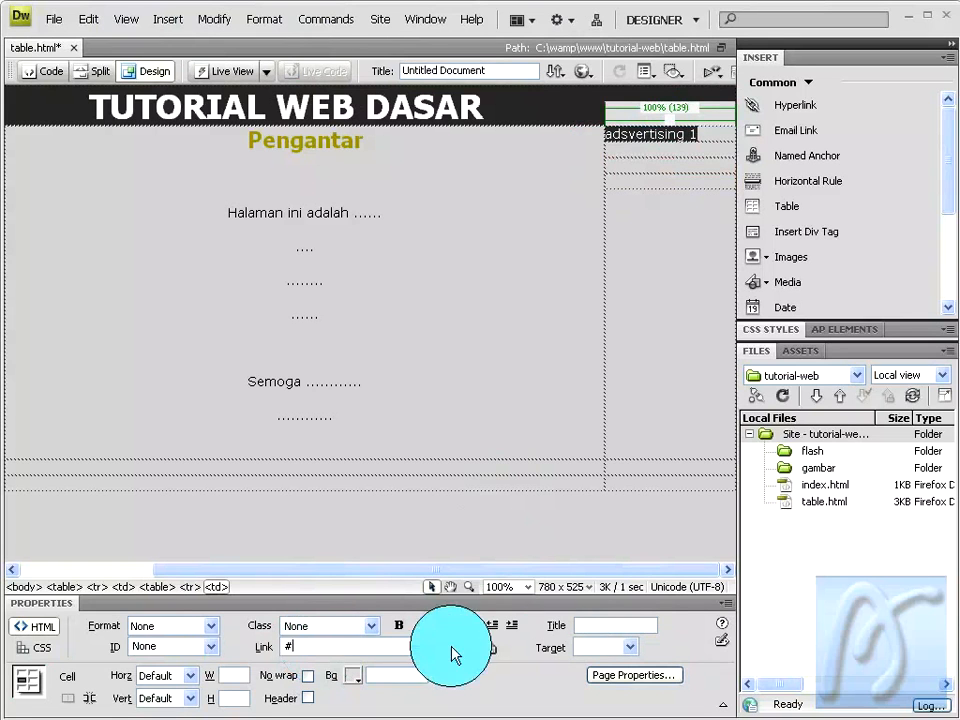
left_click(634, 646)
left_click(605, 660)
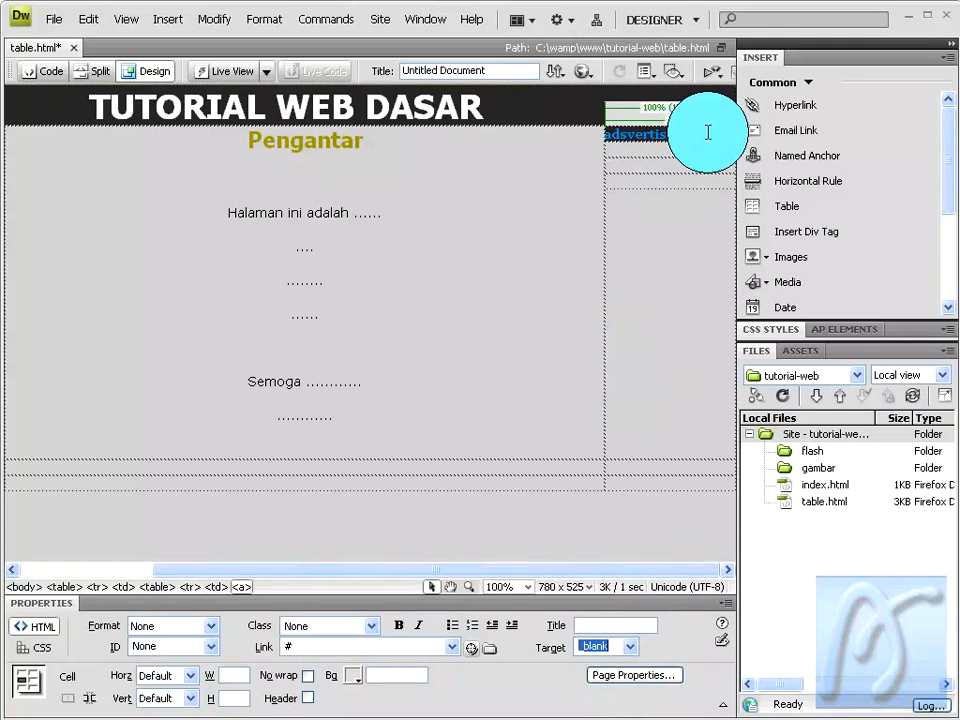
Step: Fill the remaining three rows with copies of the linked text, numbered adsvertising 2, adsvertising 3 and adsvertising 4
left_click(637, 152)
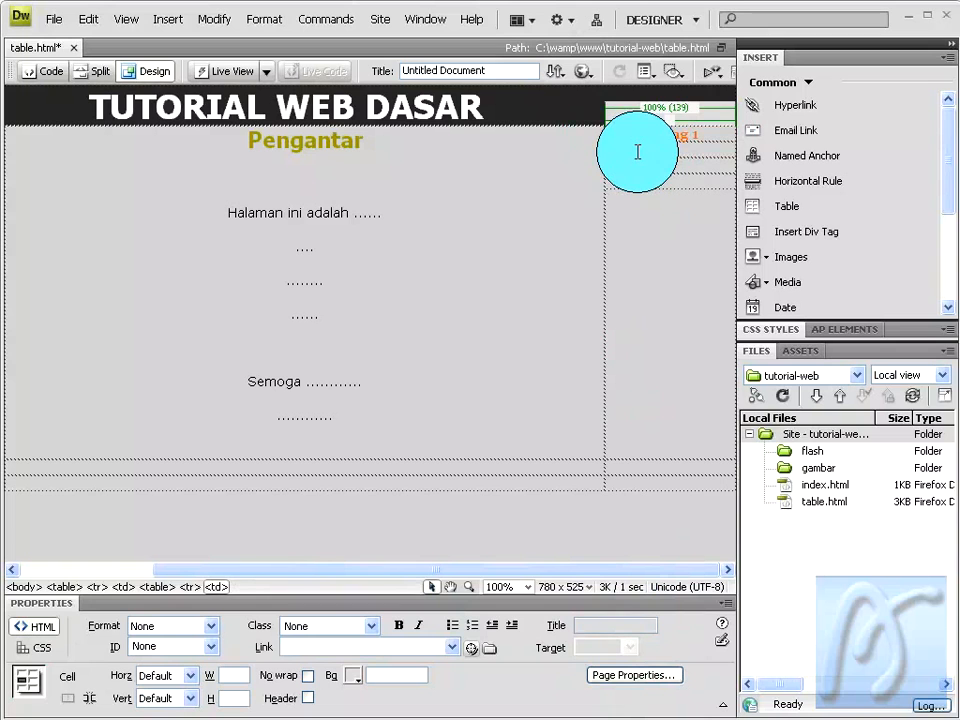
left_click(701, 153)
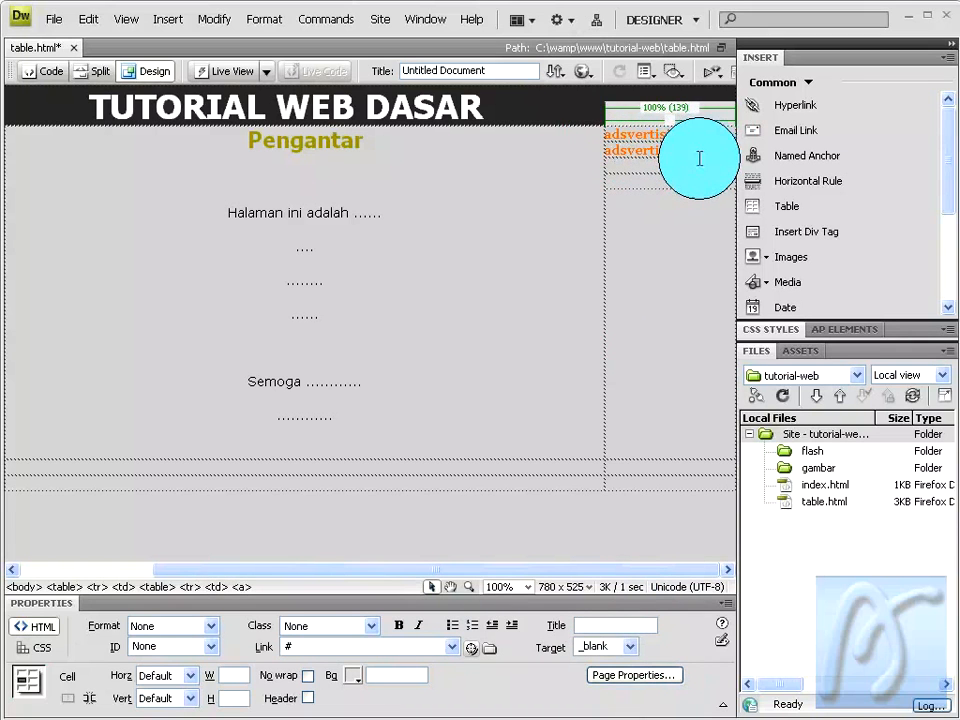
left_click(690, 167)
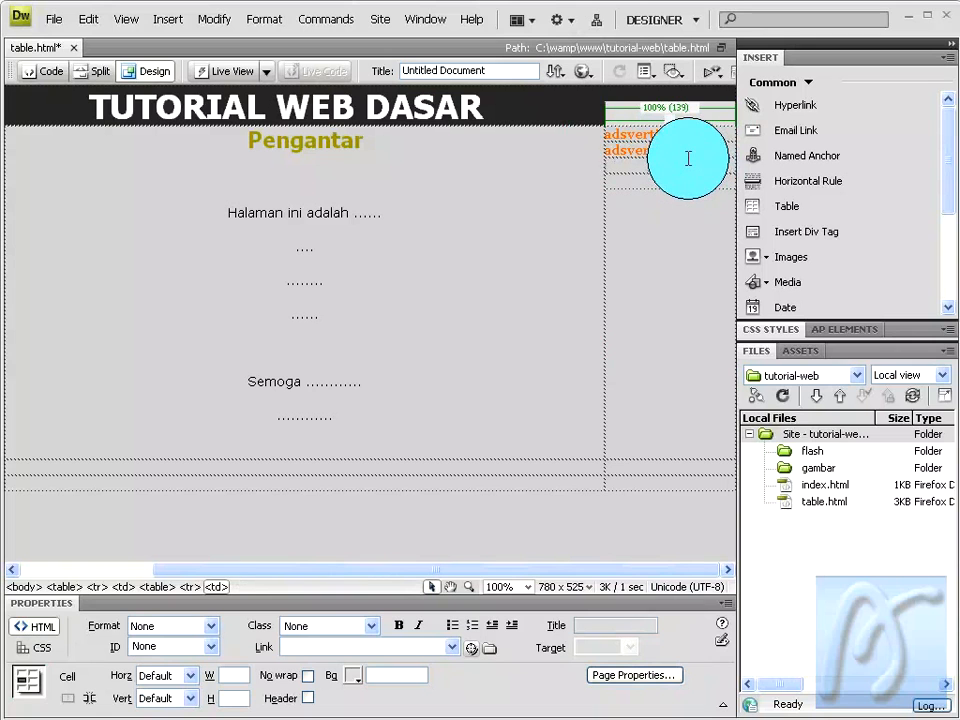
key("ctrl+v")
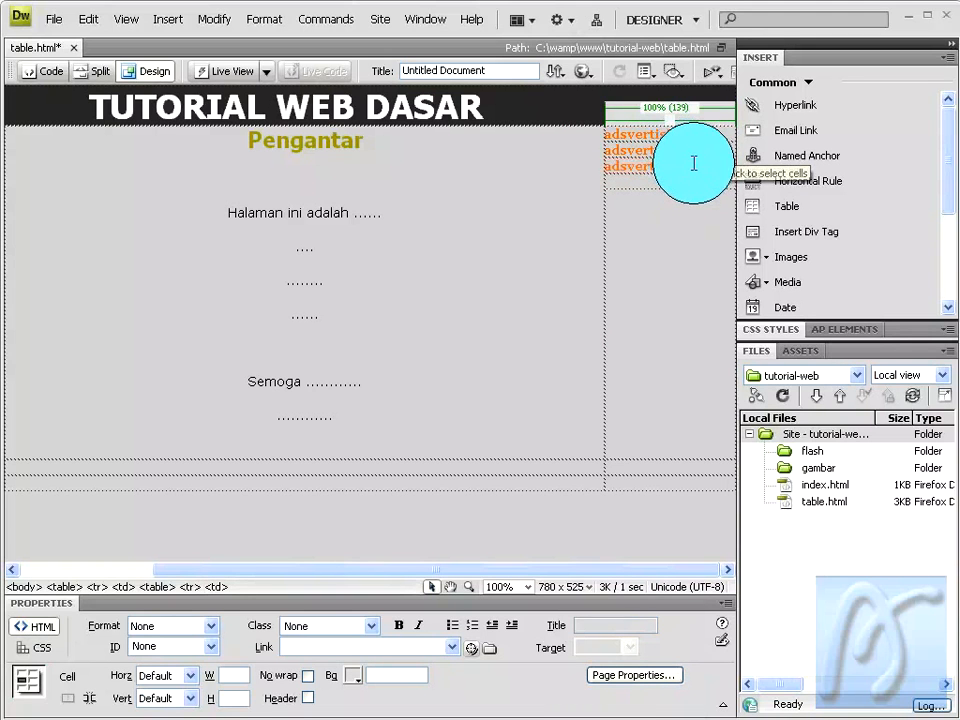
left_click(702, 166)
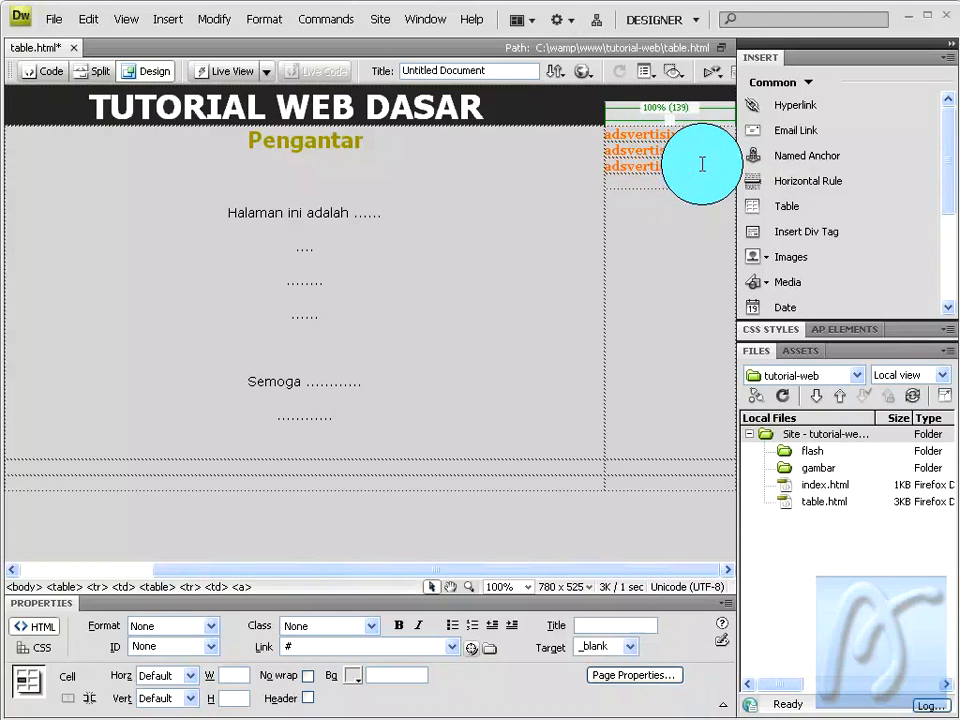
left_click(694, 181)
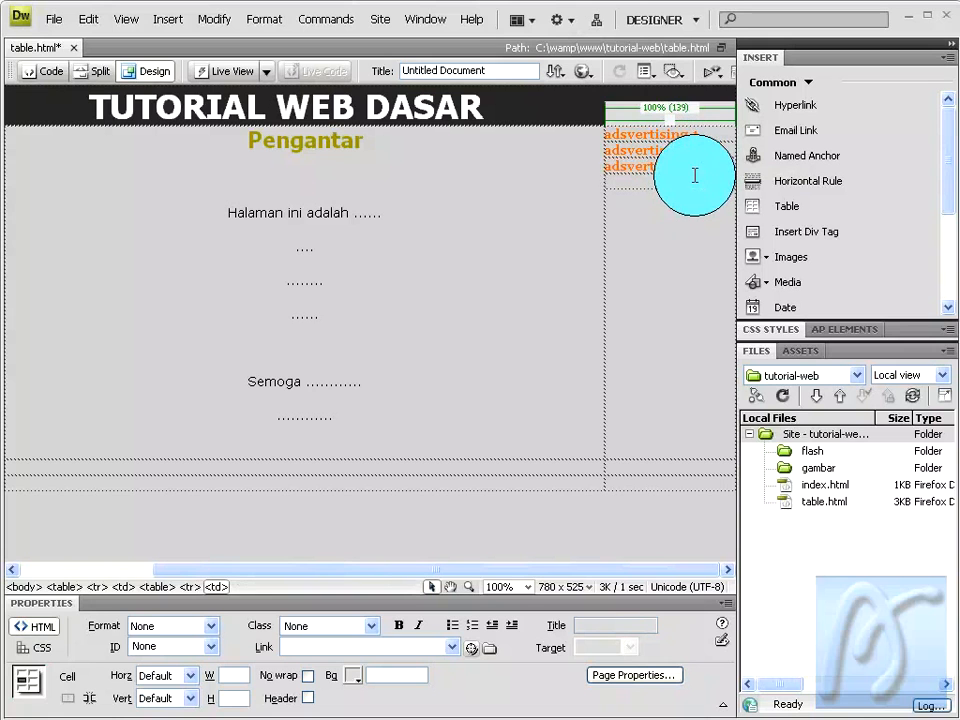
key("ctrl+v")
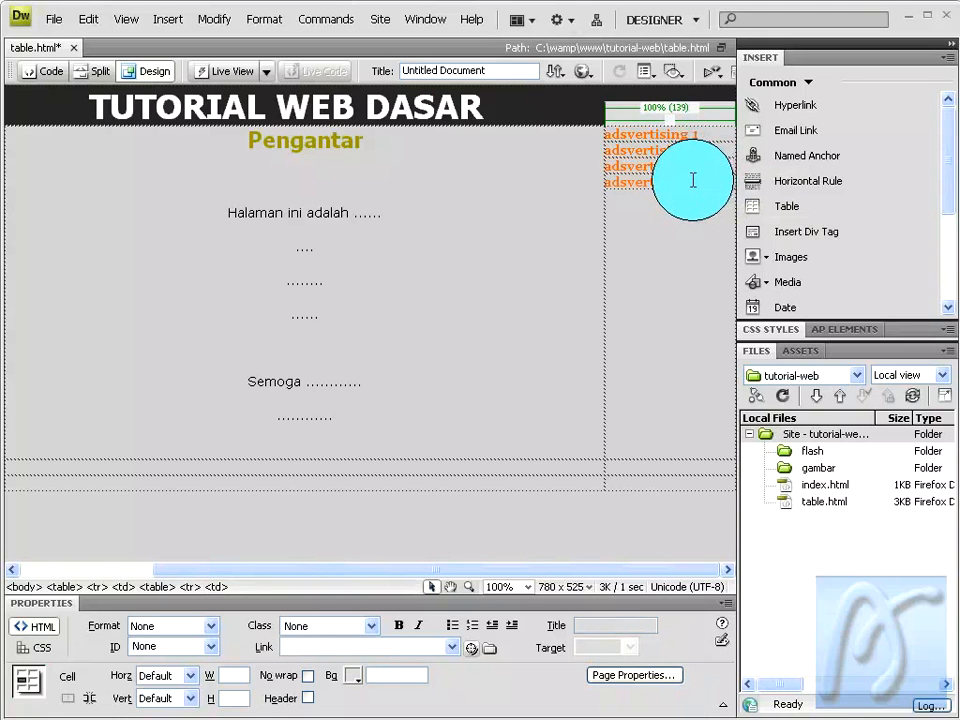
Step: Show the page's source code and place the cursor at the outer cell tag enclosing the adsvertising table
left_click(666, 283)
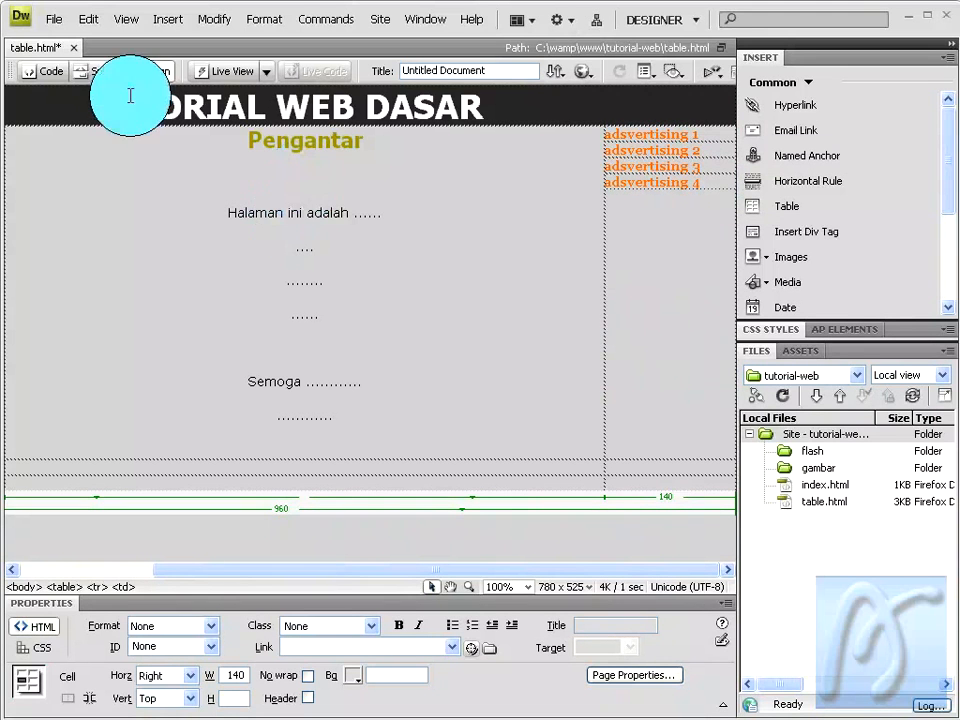
left_click(42, 72)
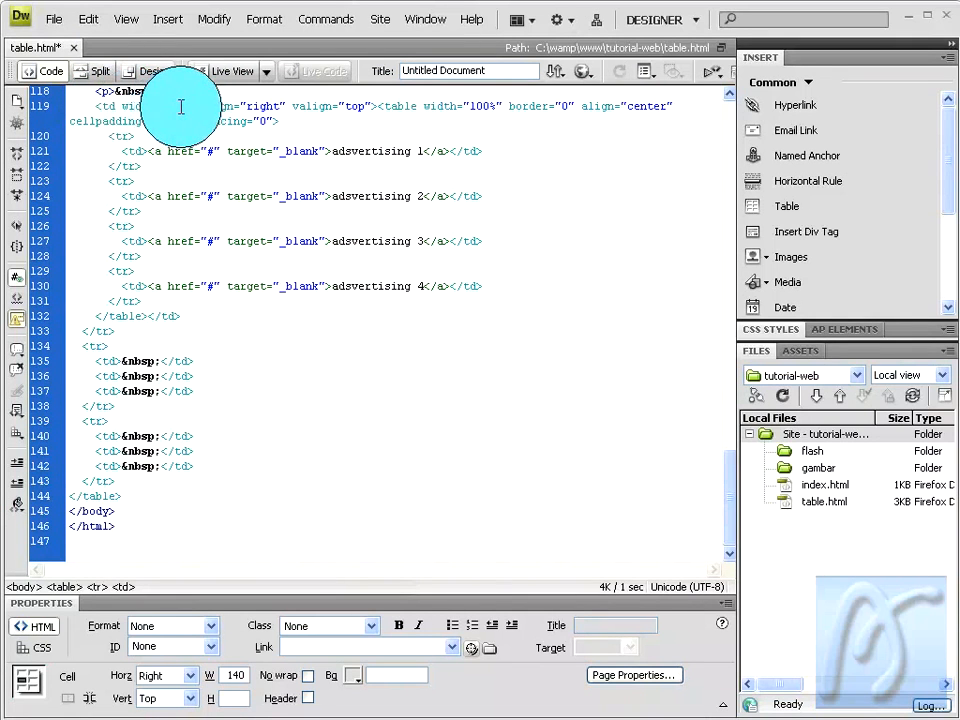
left_click(372, 104)
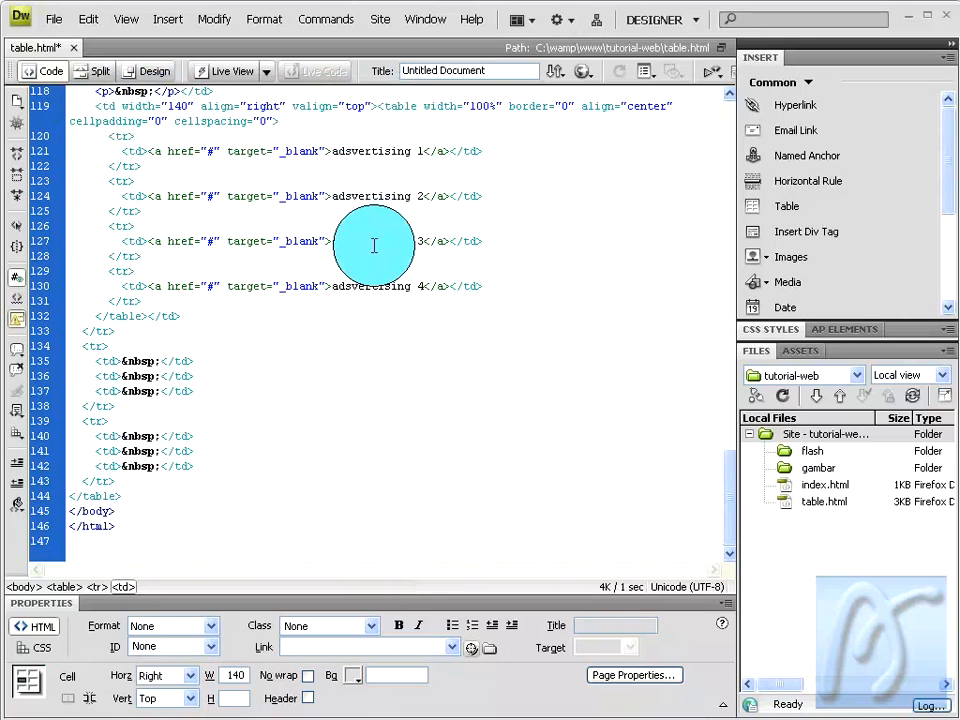
Step: Set the advertising cell's background colour to #999900 and check it in Design view
left_click(356, 676)
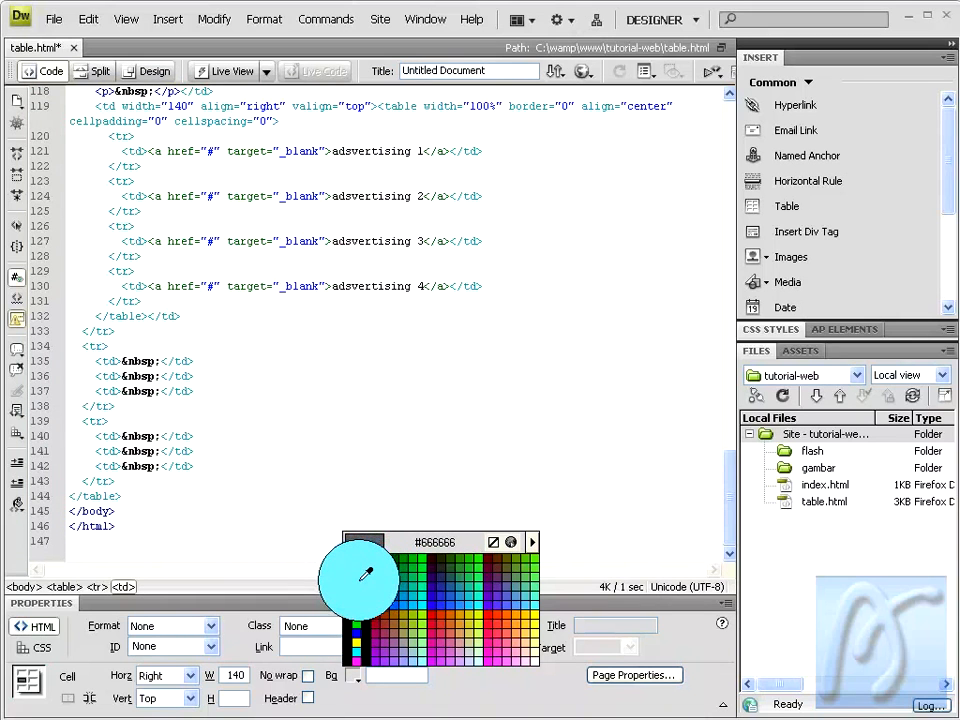
left_click(412, 609)
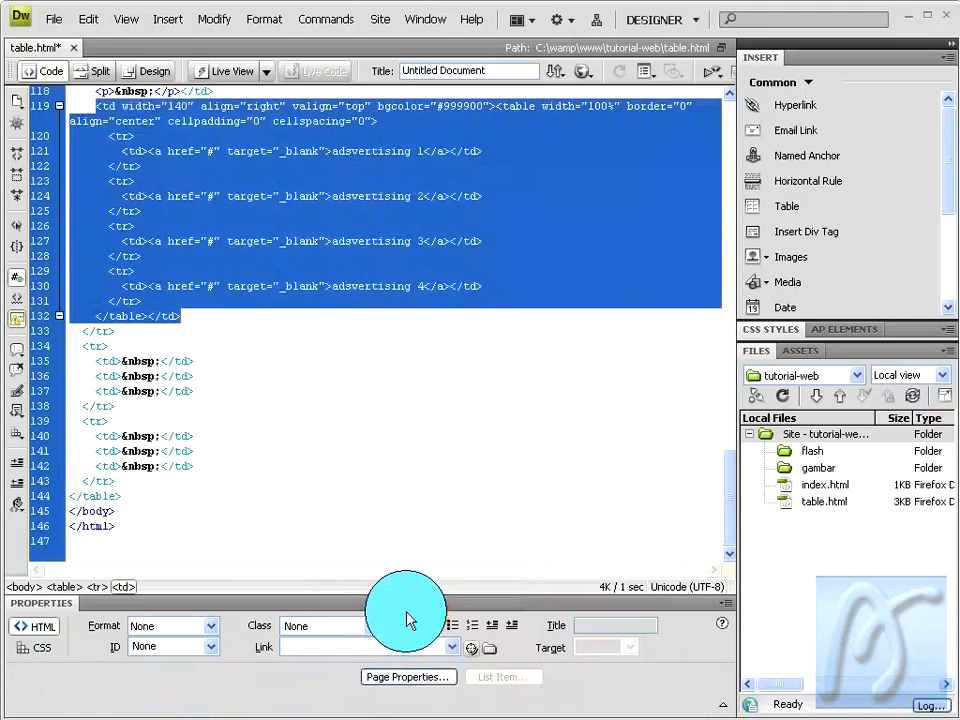
left_click(157, 72)
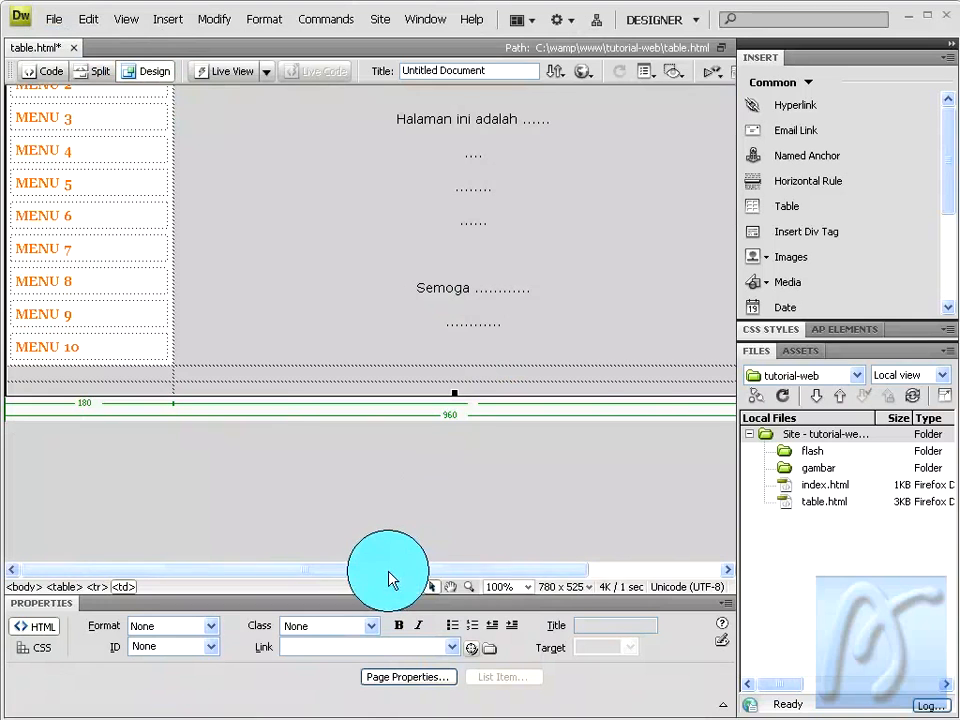
left_click_drag(388, 572, 617, 578)
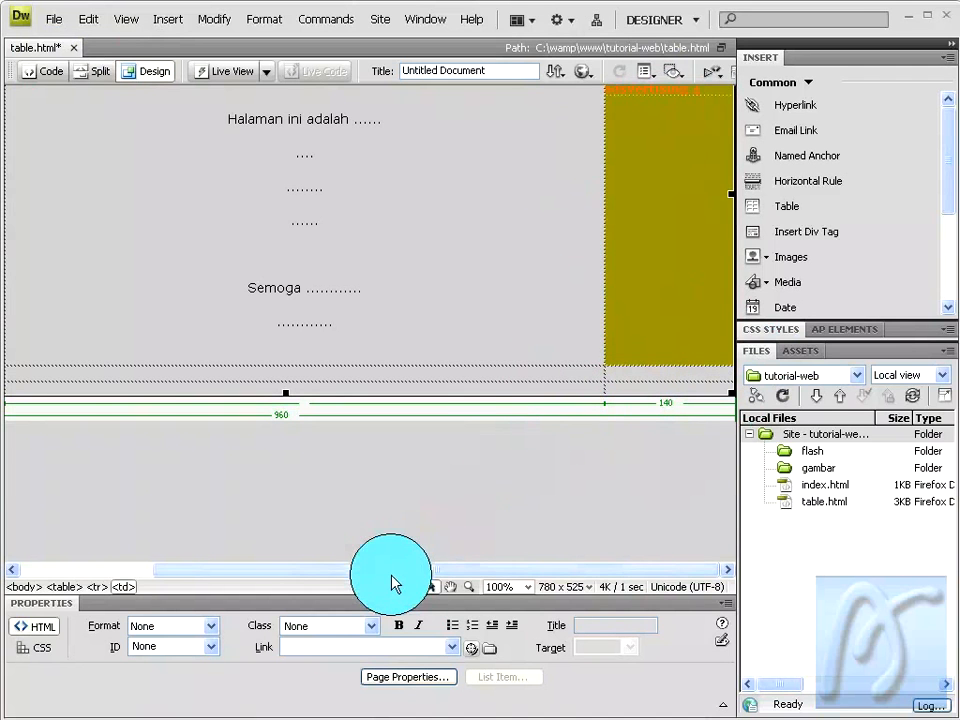
left_click_drag(328, 568, 193, 555)
Step: Save table.html with its testing-server copy updated and preview the advertising column in Firefox, returning to Dreamweaver
left_click(472, 253)
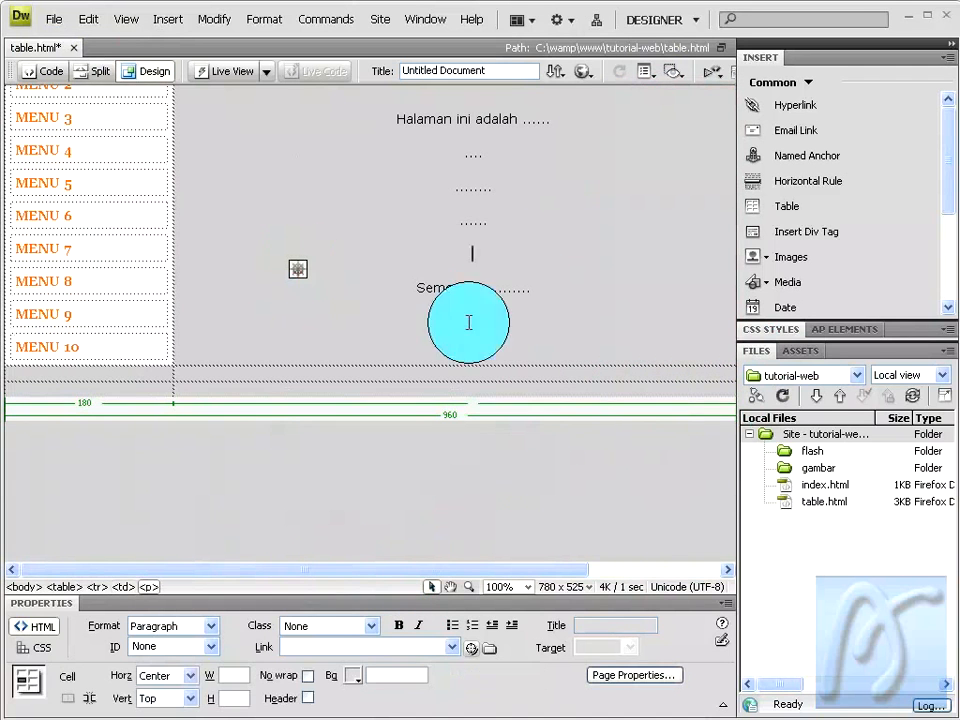
left_click(584, 76)
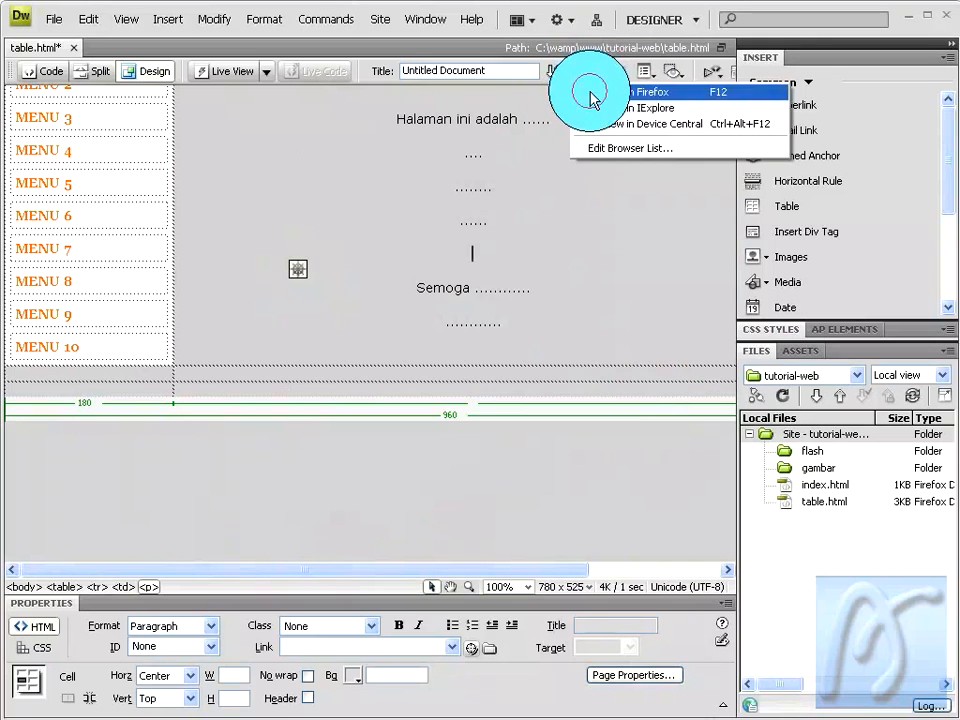
left_click(592, 92)
left_click(590, 348)
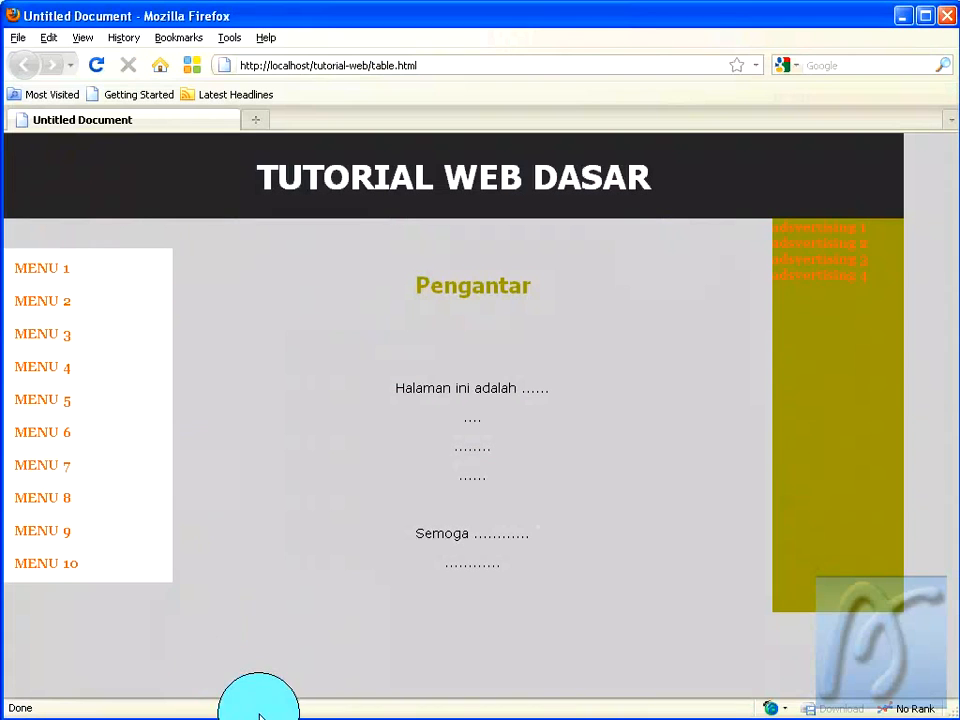
left_click(290, 712)
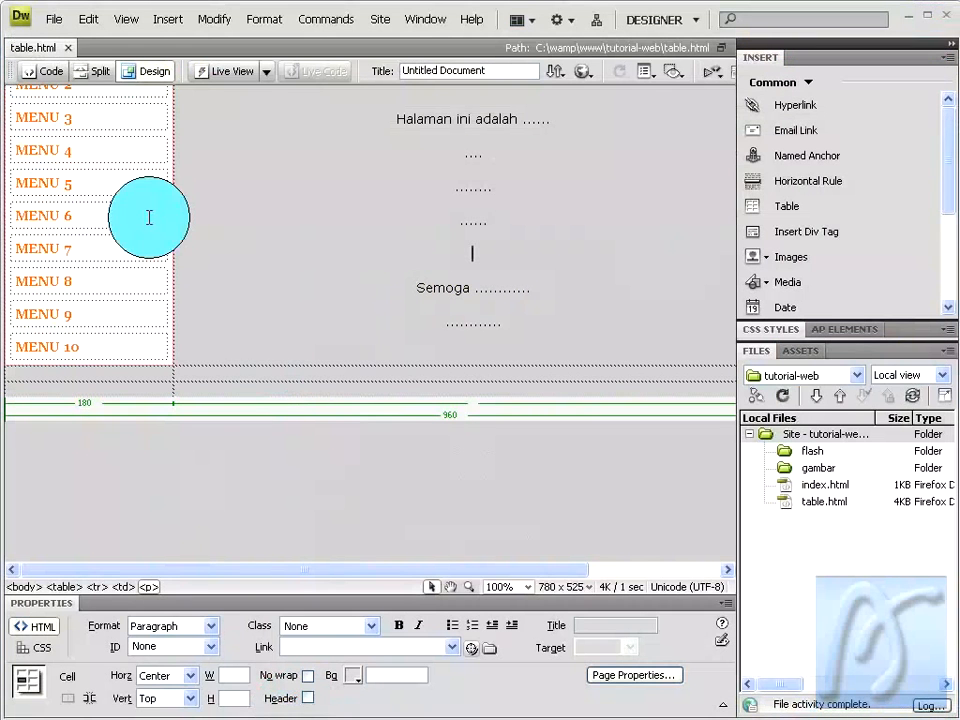
Step: Align the cell holding the MENU table horizontally to Left and vertically to Top
left_click(163, 167)
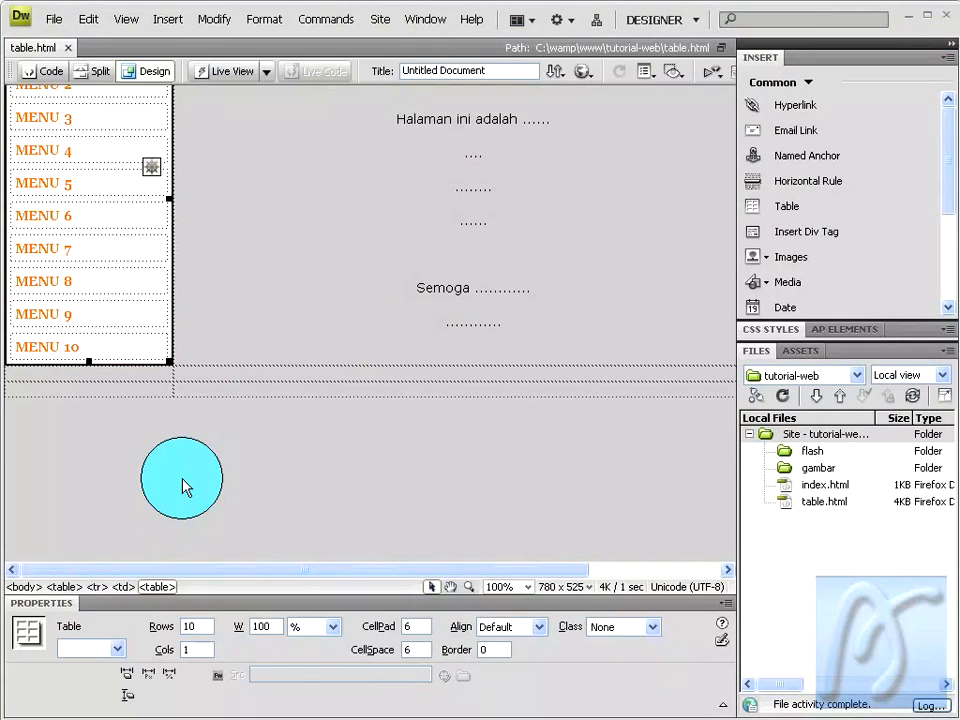
left_click(182, 487)
scroll(182, 487, "up", 1)
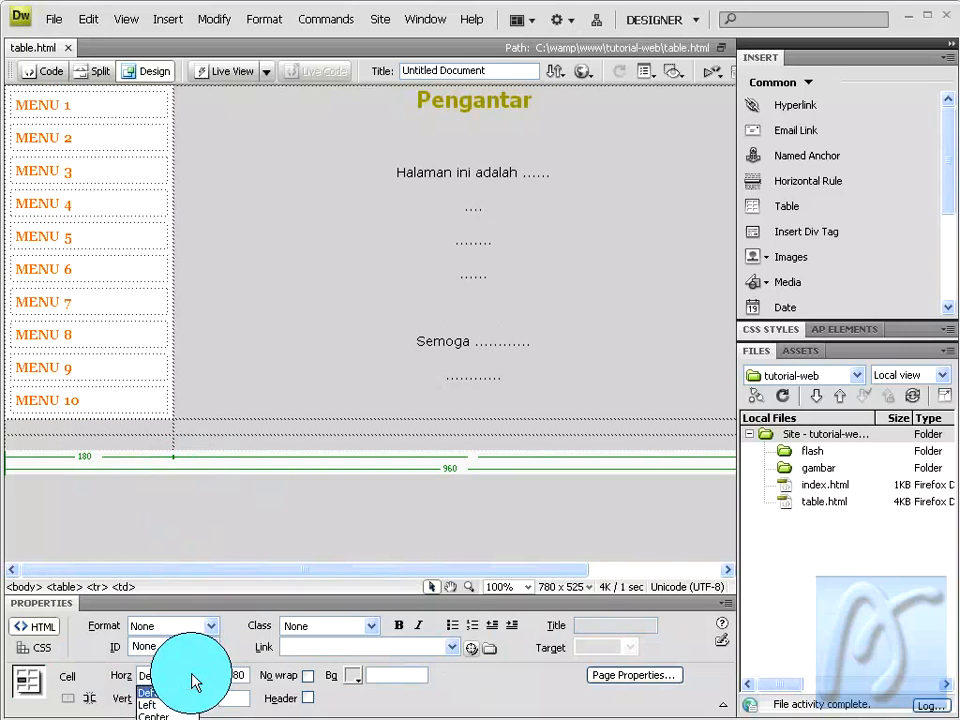
left_click(185, 707)
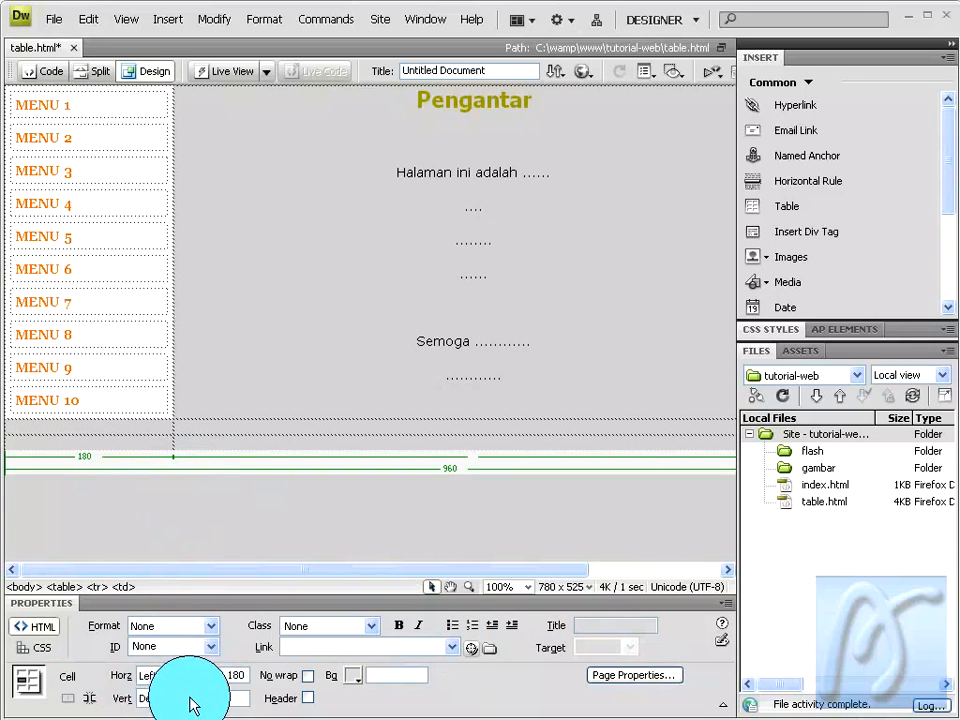
left_click(192, 700)
left_click(187, 645)
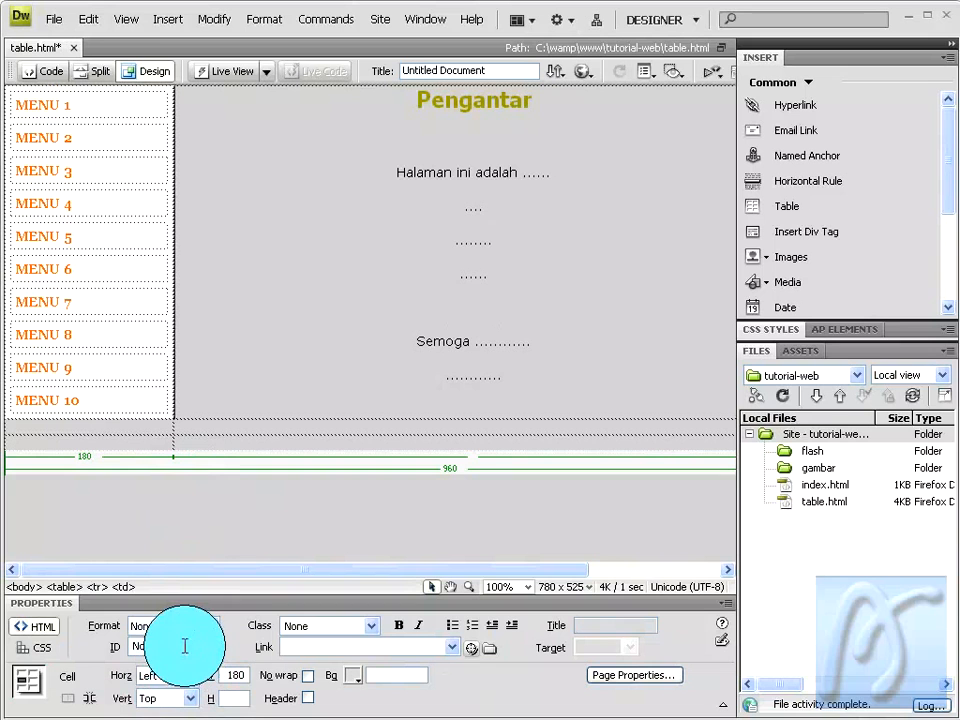
Step: Save the page with its testing-server copy updated and check the menu alignment in Firefox, returning to Dreamweaver
left_click(584, 71)
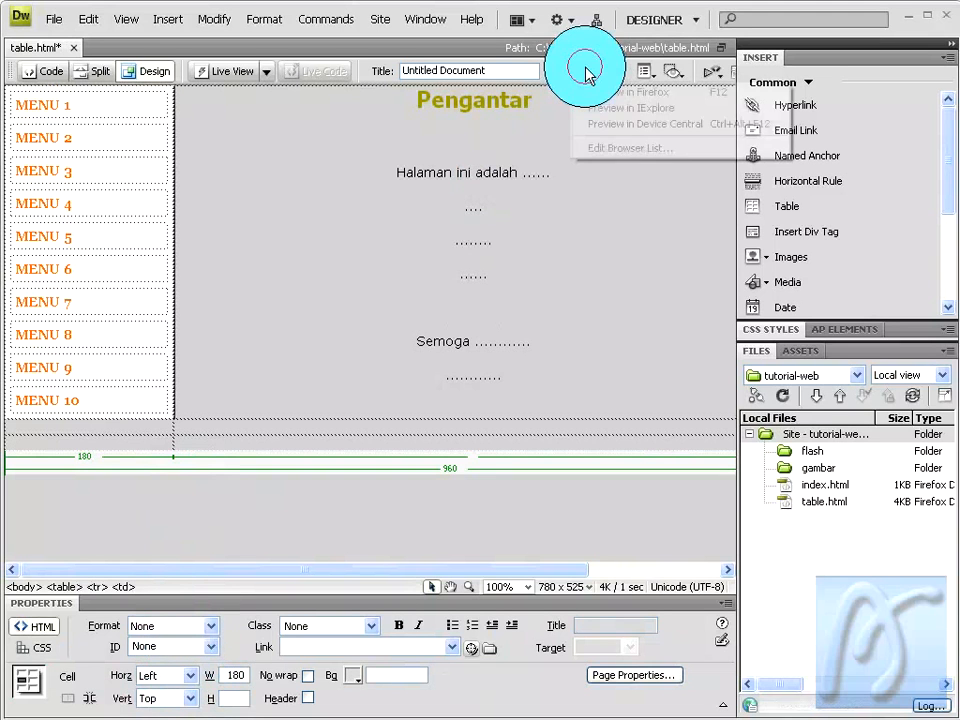
left_click(590, 88)
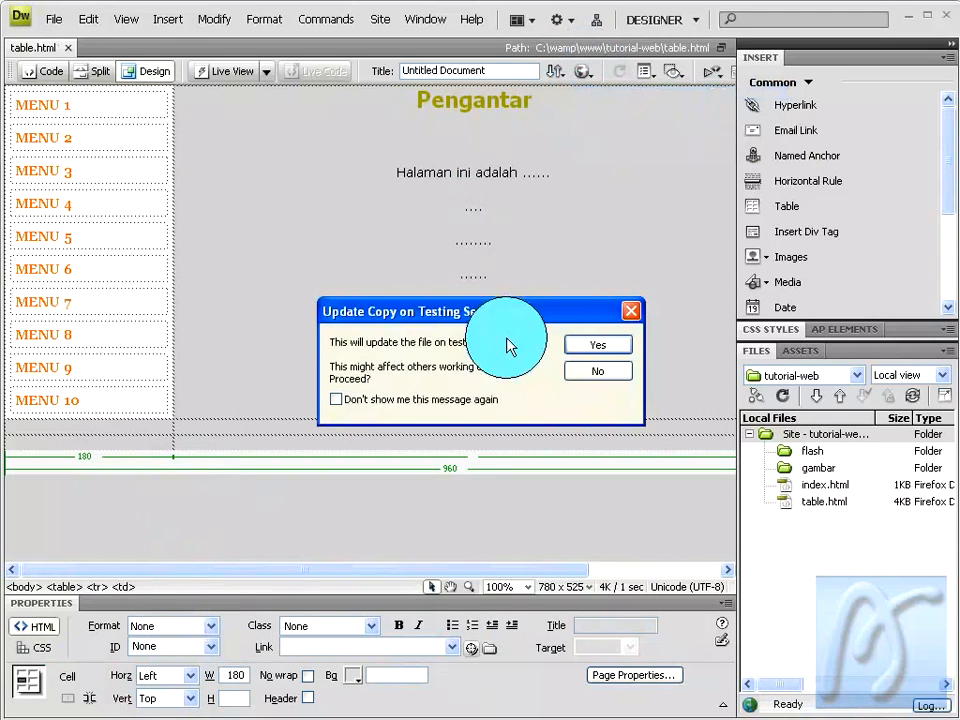
left_click(589, 343)
left_click(656, 347)
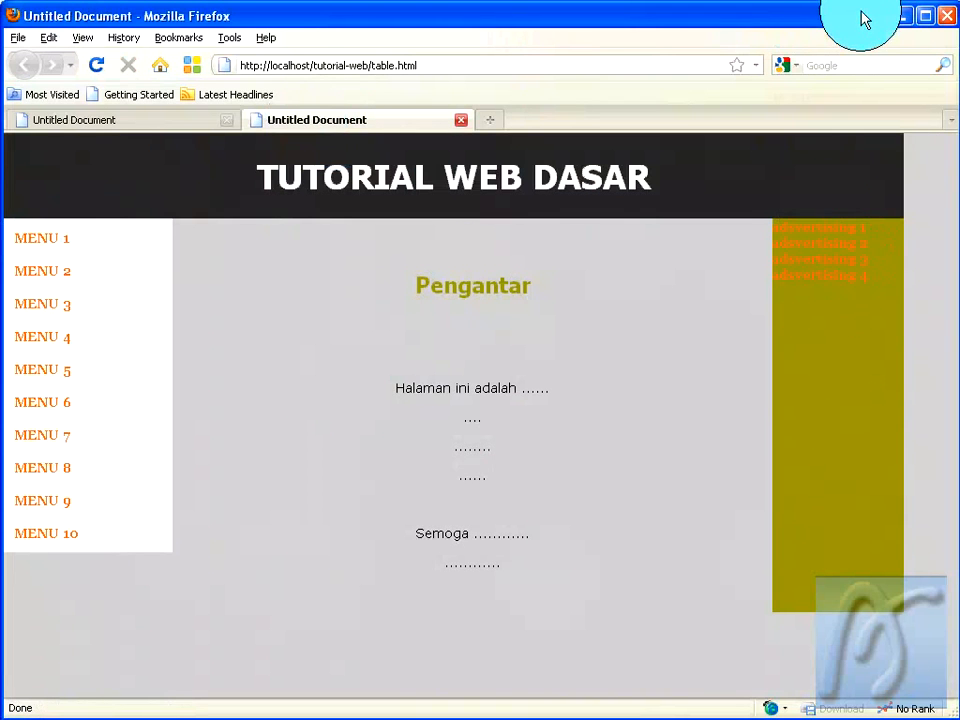
left_click(903, 17)
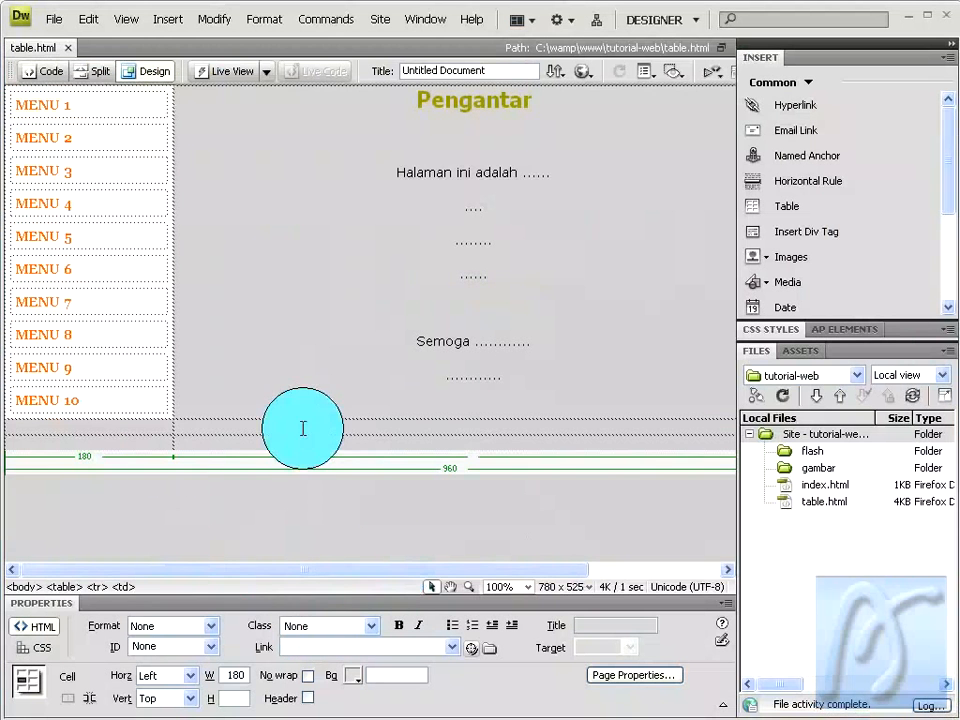
Step: Centre the middle cell below the Pengantar content horizontally and enter "Dibuat ole" followed by the author's name
left_click_drag(246, 574, 330, 580)
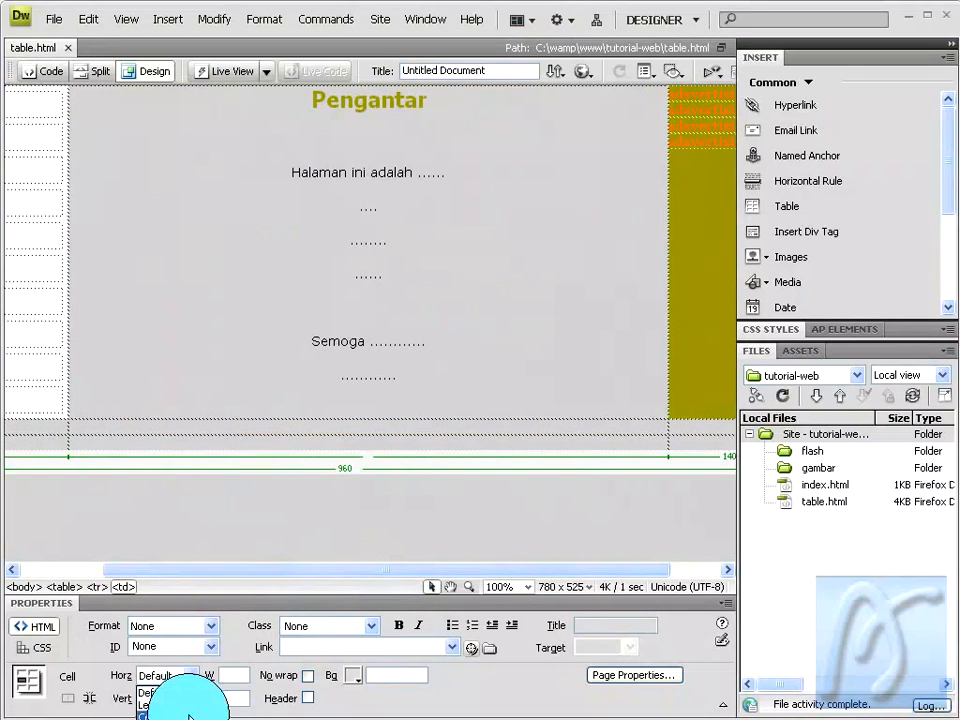
left_click(189, 716)
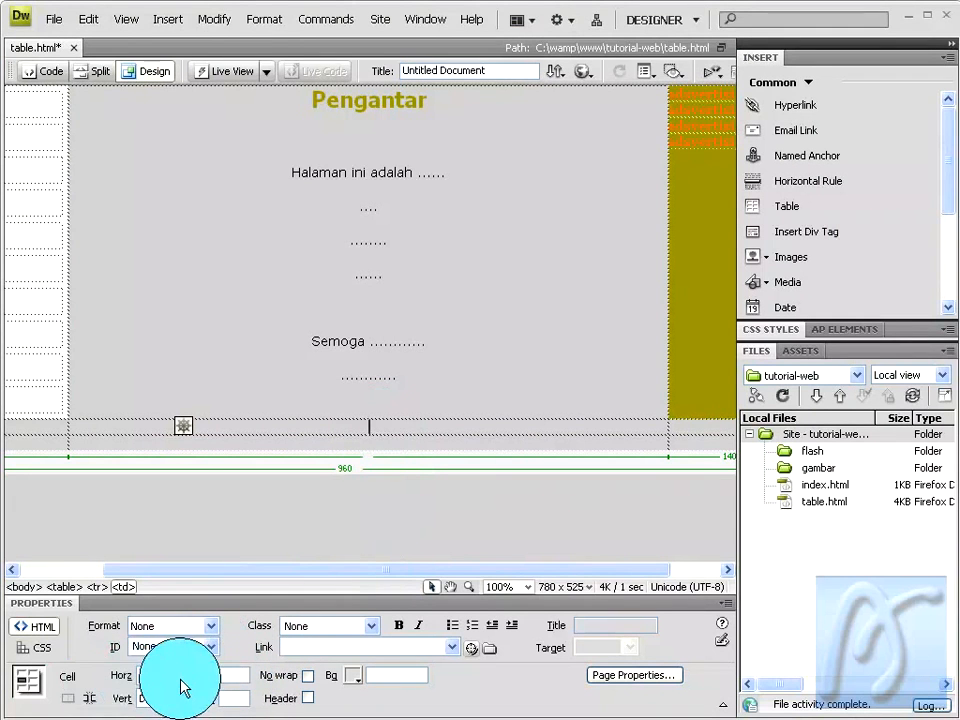
left_click(380, 430)
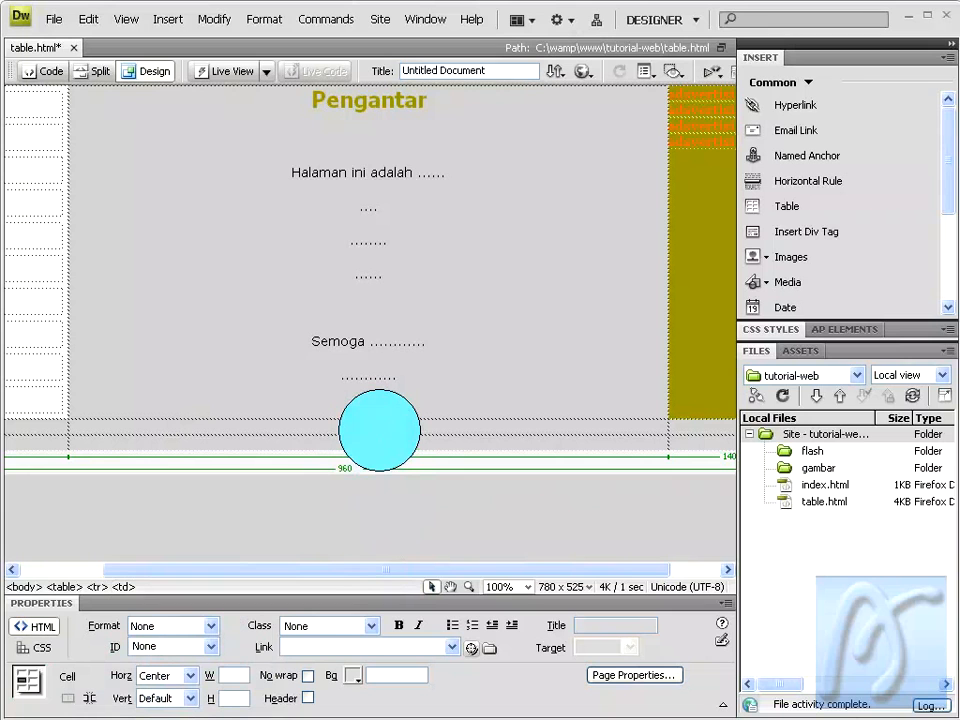
type("Dibuat oleh")
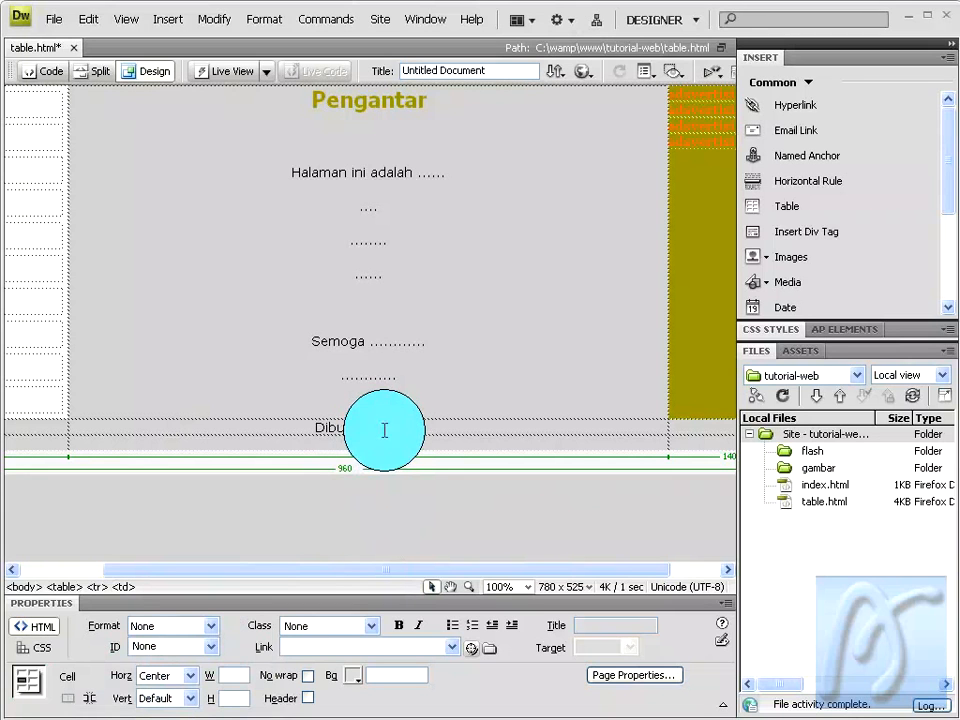
double_click(420, 427)
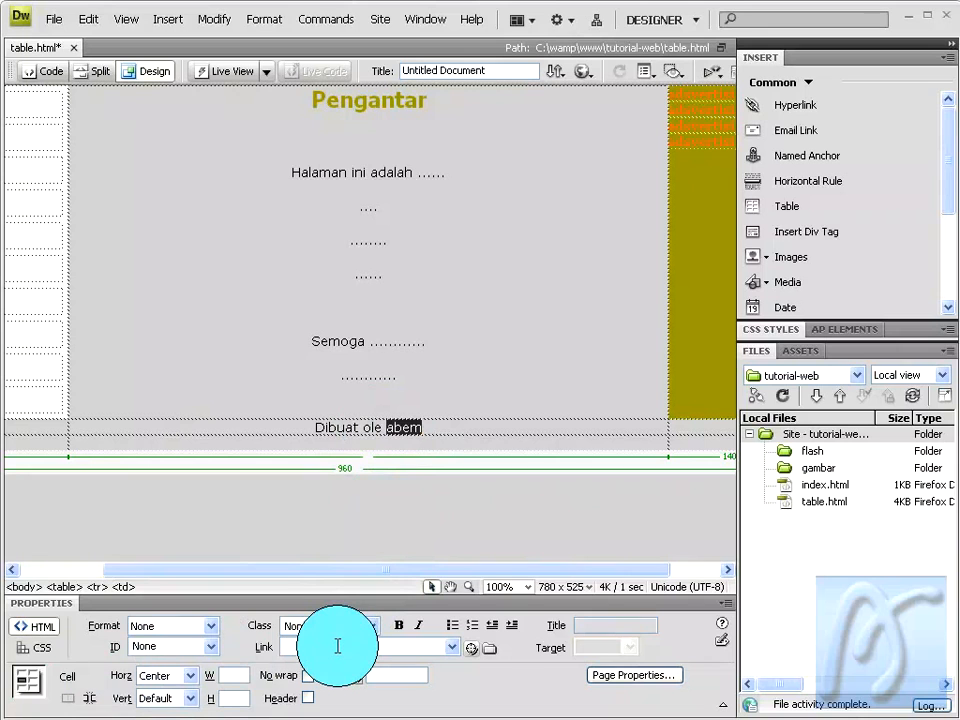
type("http")
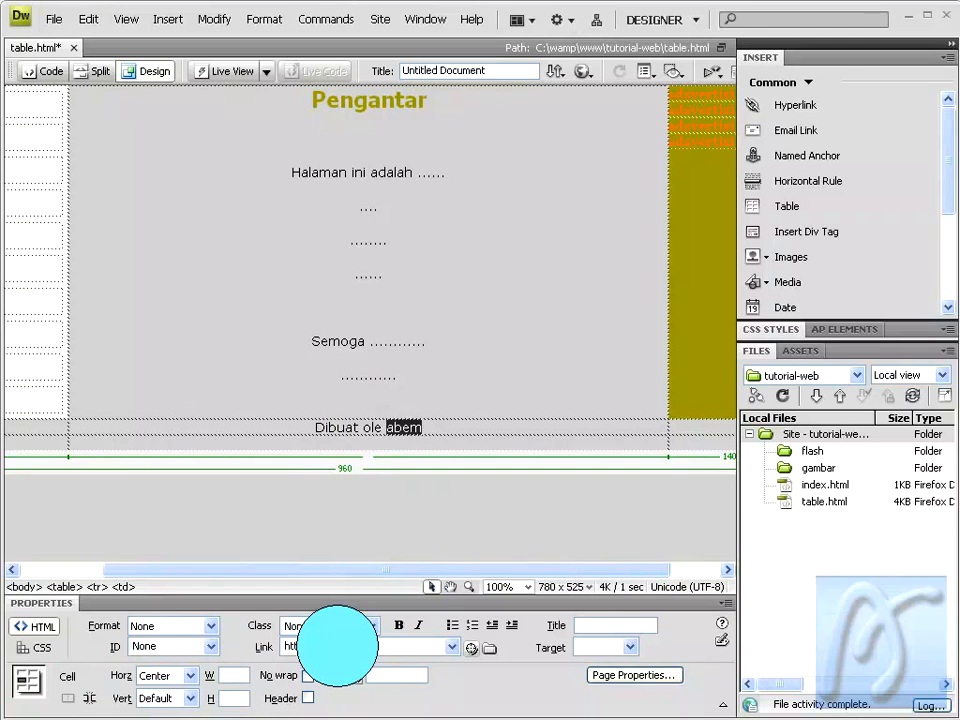
type("b")
type(".")
type("org")
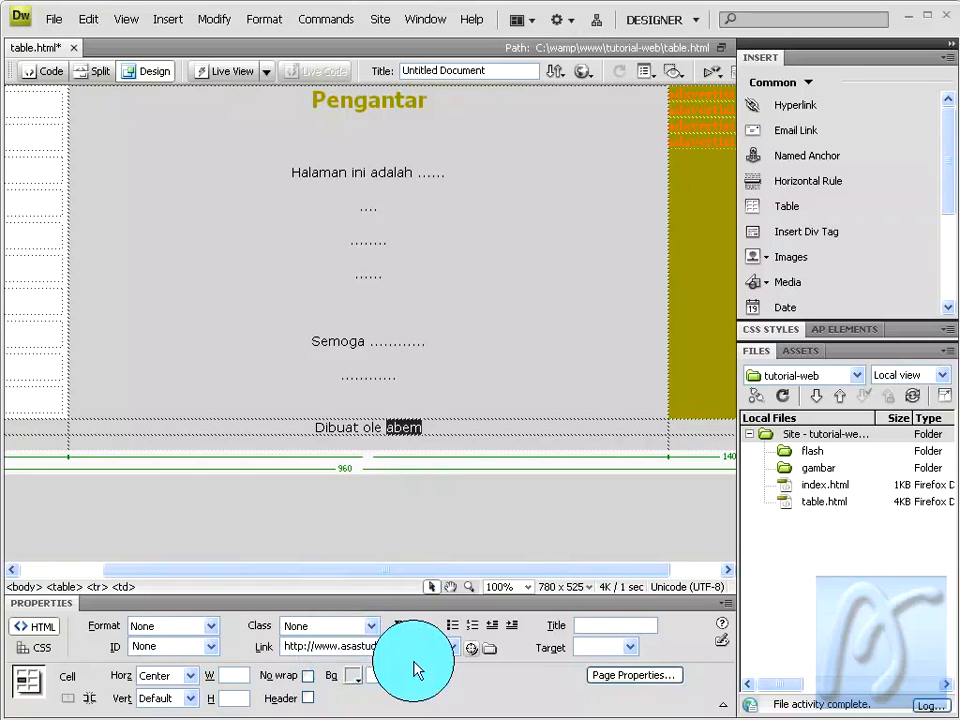
left_click(625, 651)
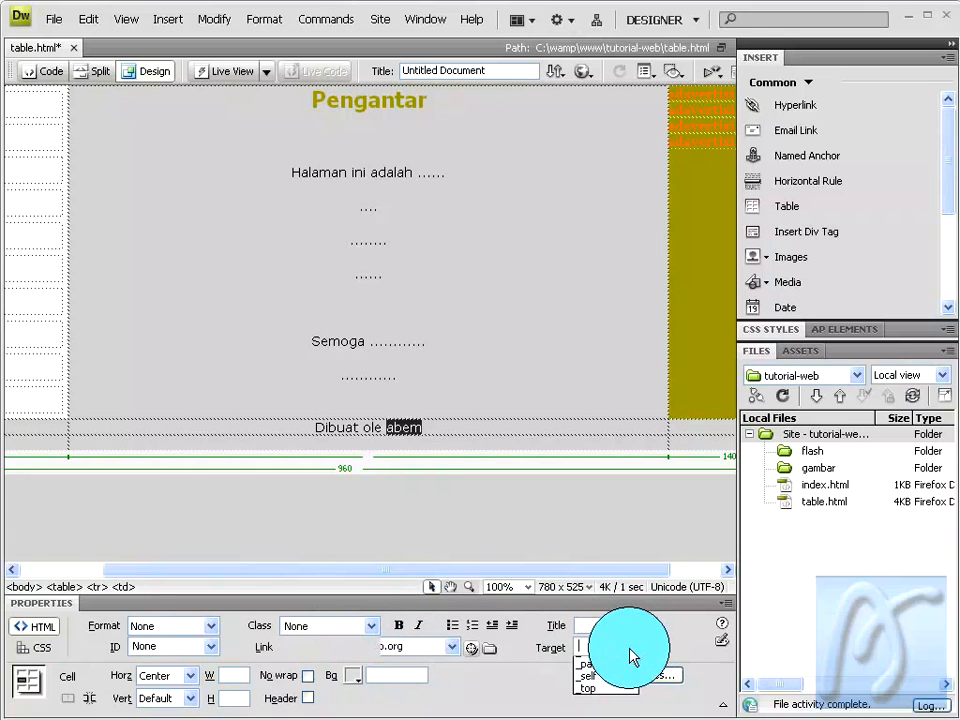
left_click(629, 664)
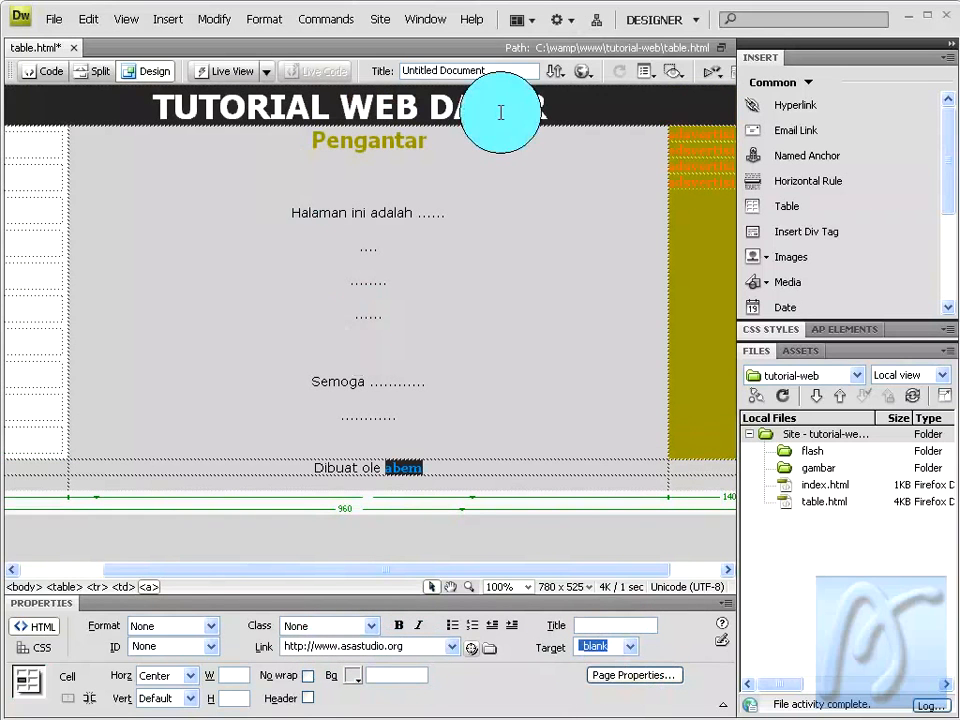
Step: Save the page with its testing-server copy updated and check the footer credit link in Firefox, returning to Dreamweaver
left_click(583, 72)
left_click(590, 92)
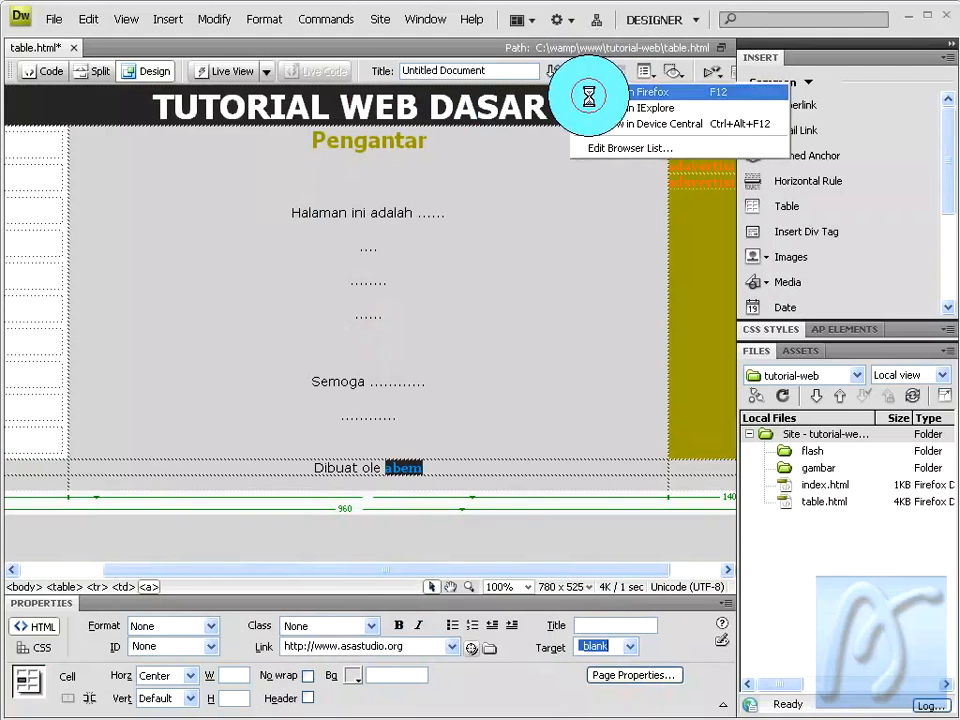
left_click(585, 344)
left_click(665, 350)
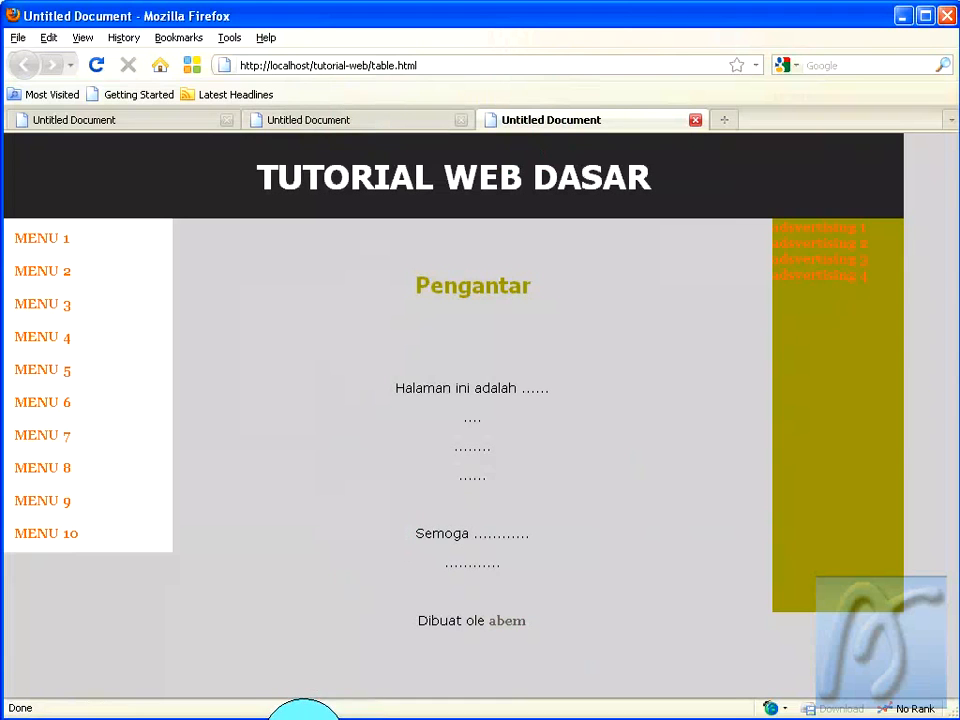
left_click(304, 719)
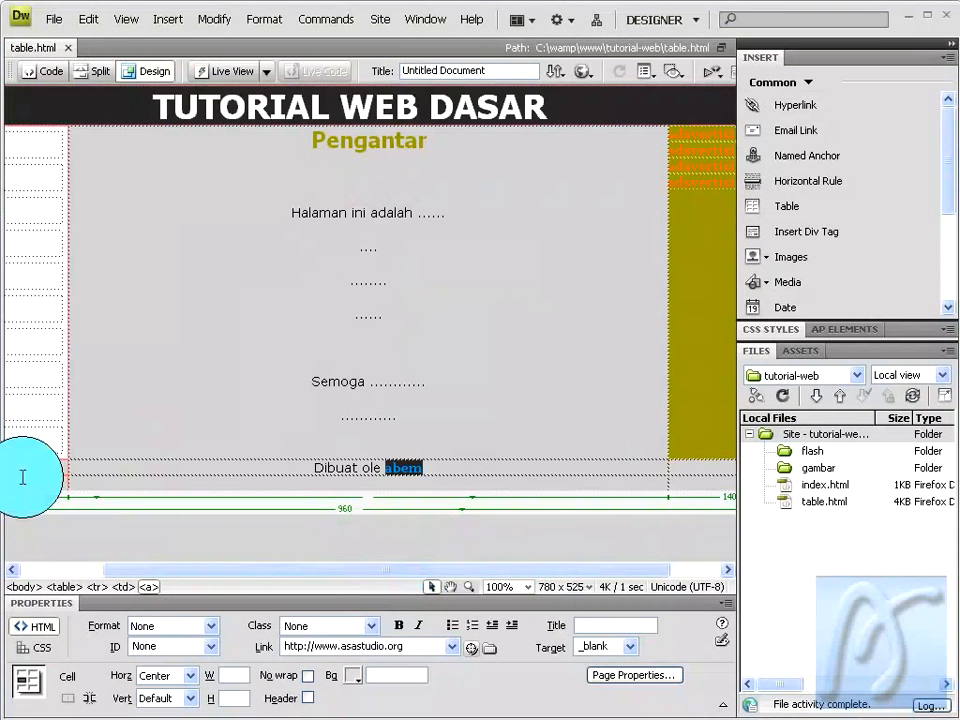
Step: Increase the column span of the footer row's first cell twice so that it covers all three columns
left_click(19, 467)
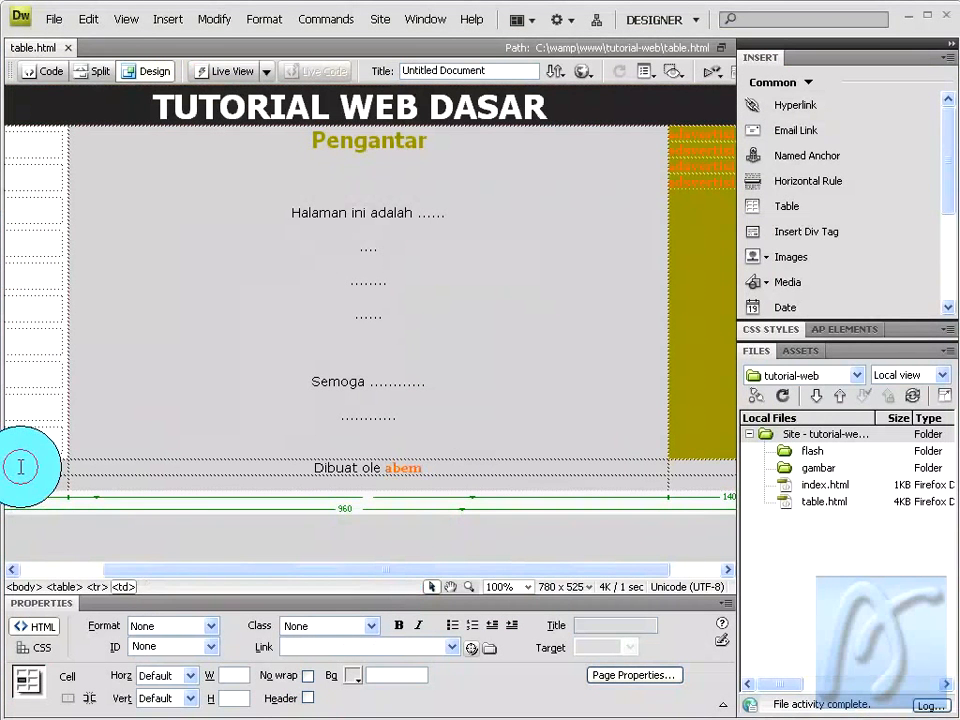
right_click(22, 470)
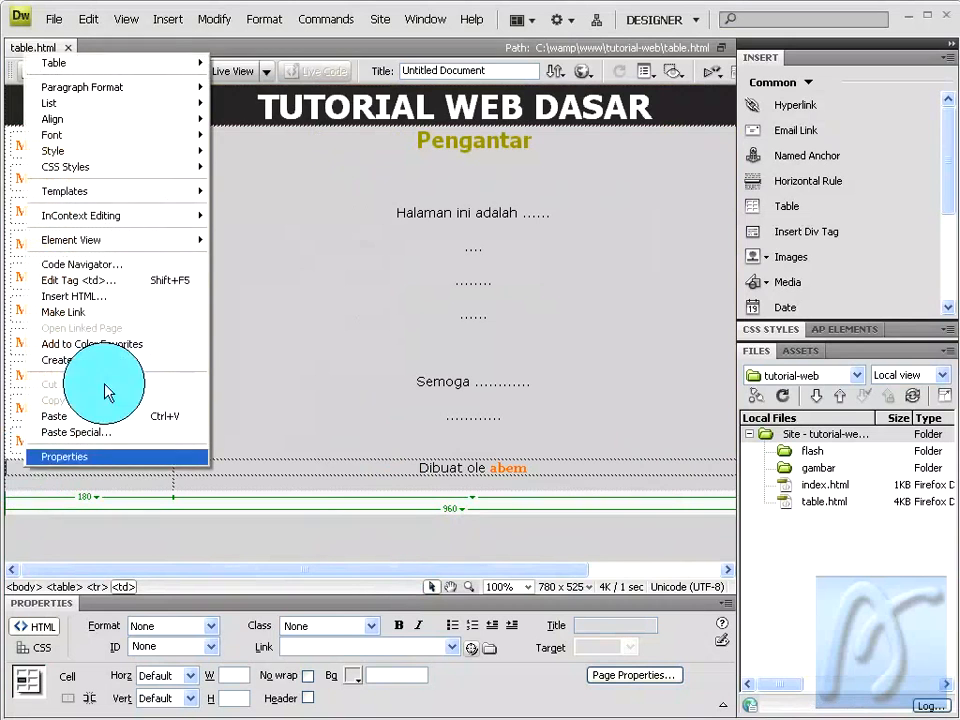
mouse_move(154, 66)
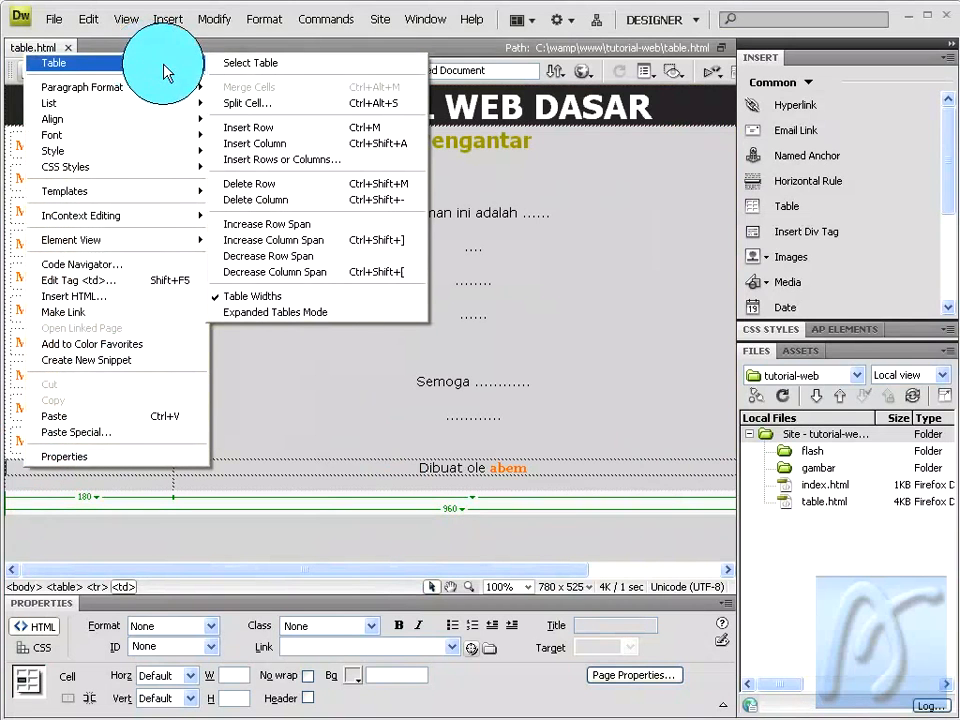
left_click(282, 248)
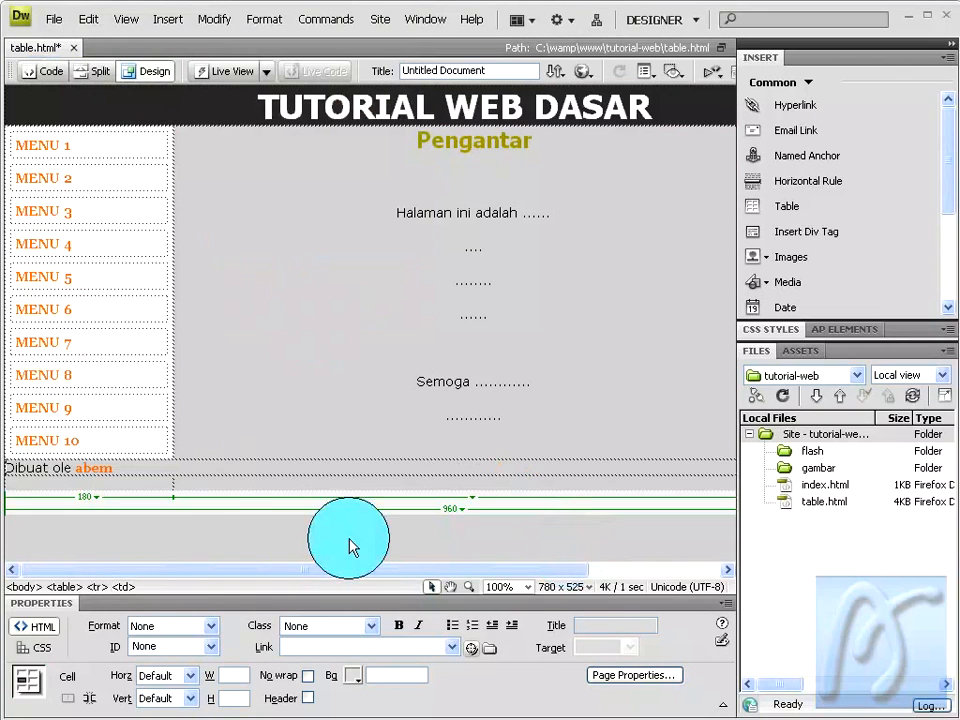
right_click(210, 470)
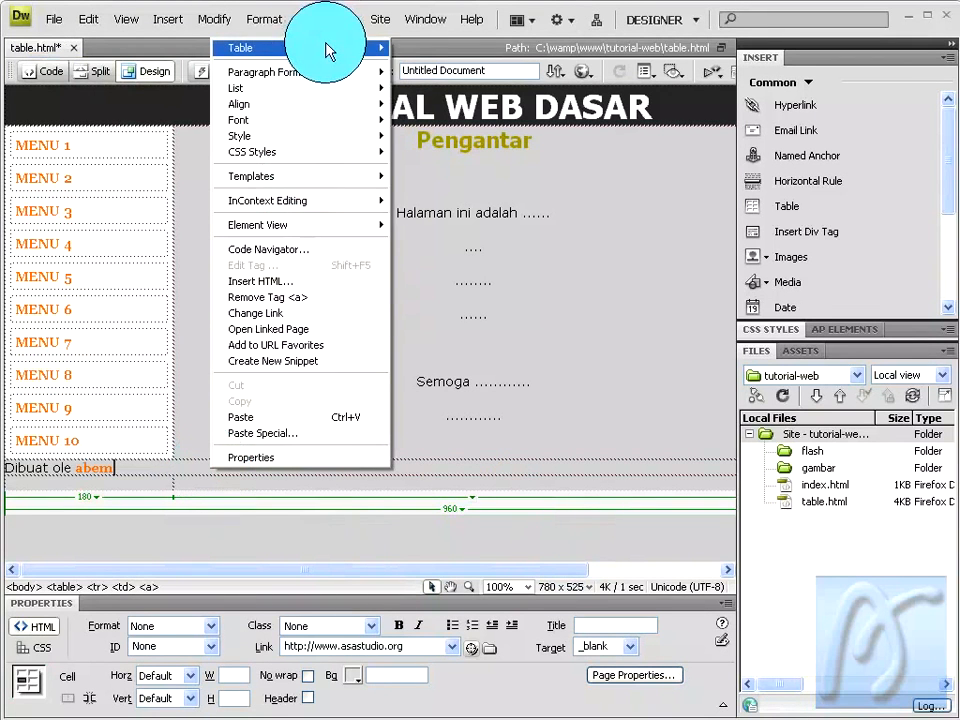
mouse_move(328, 47)
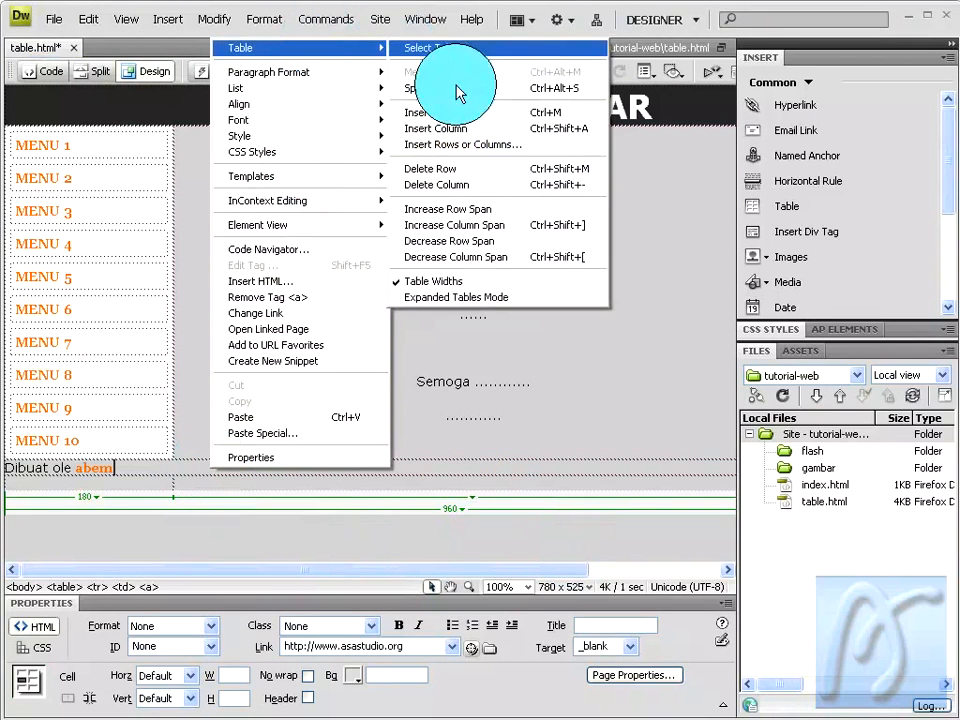
left_click(458, 226)
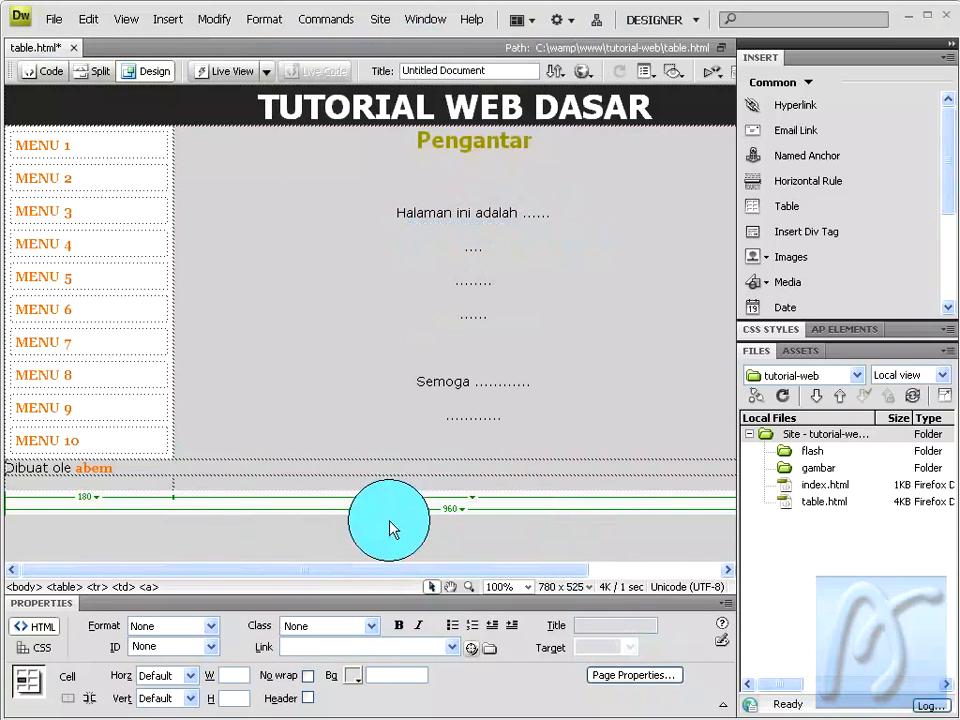
Step: Centre the footer row's cell horizontally and correct its credit wording to "Dibuat oleh" before the linked author name
left_click(188, 466)
left_click_drag(277, 572, 176, 589)
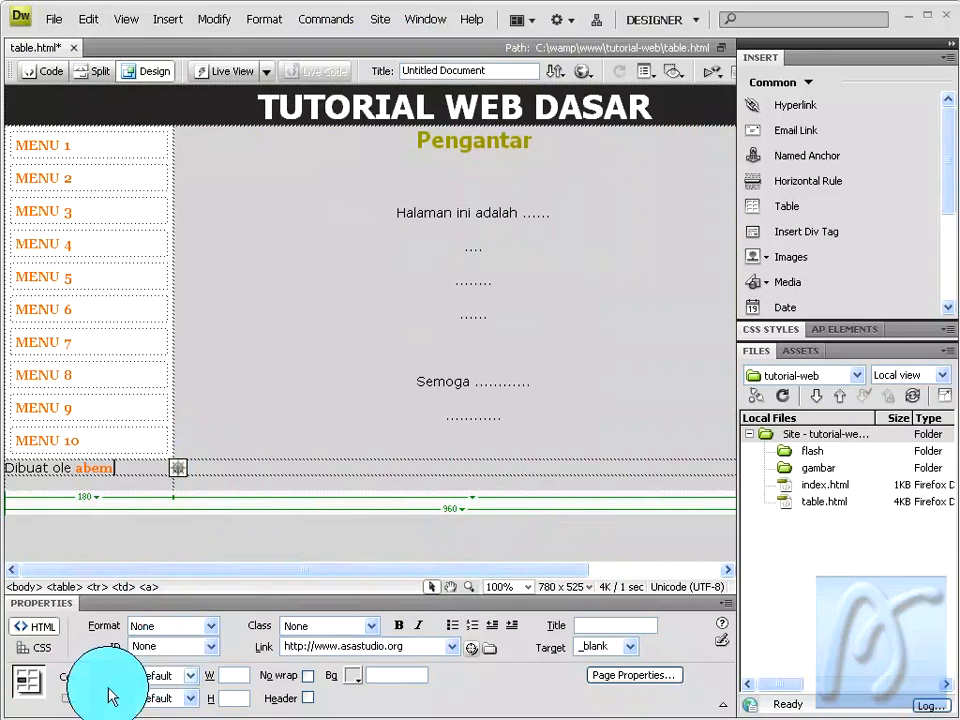
left_click(190, 680)
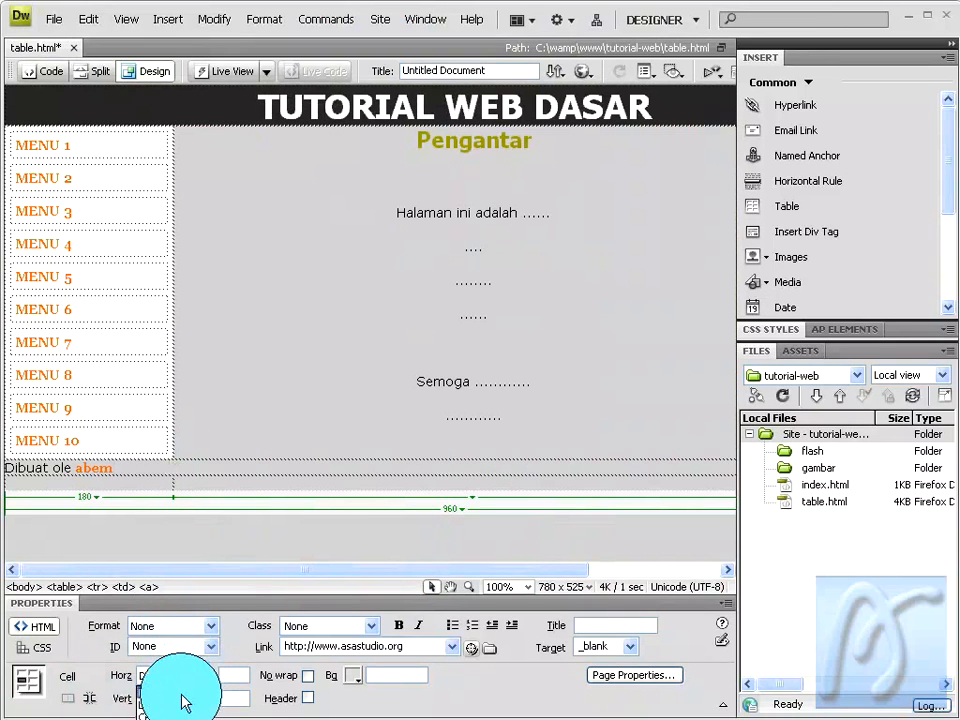
left_click(189, 712)
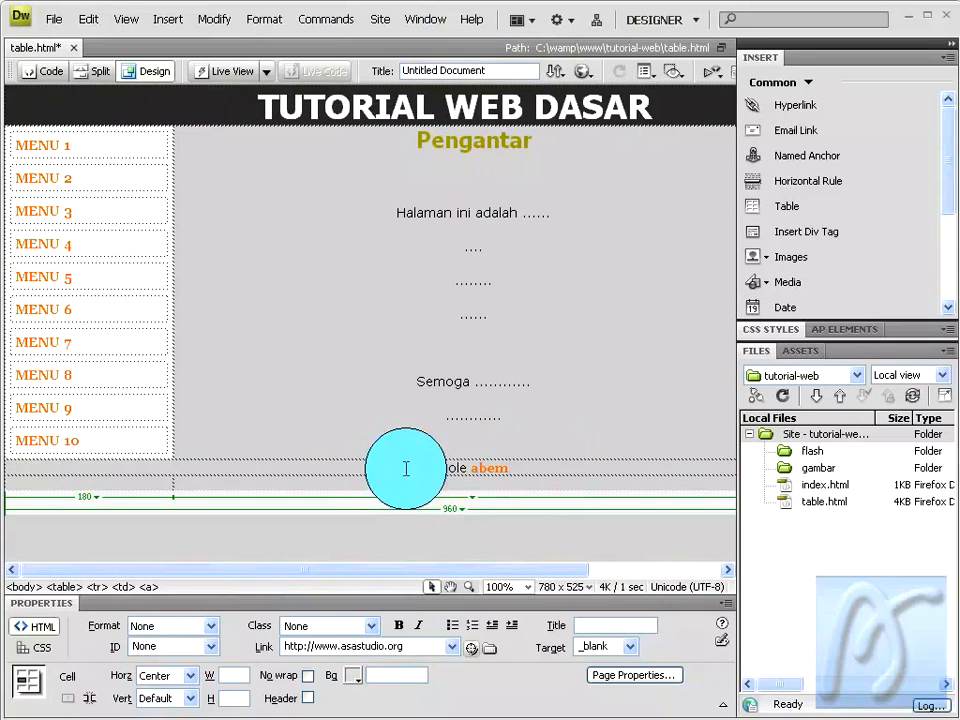
left_click(468, 470)
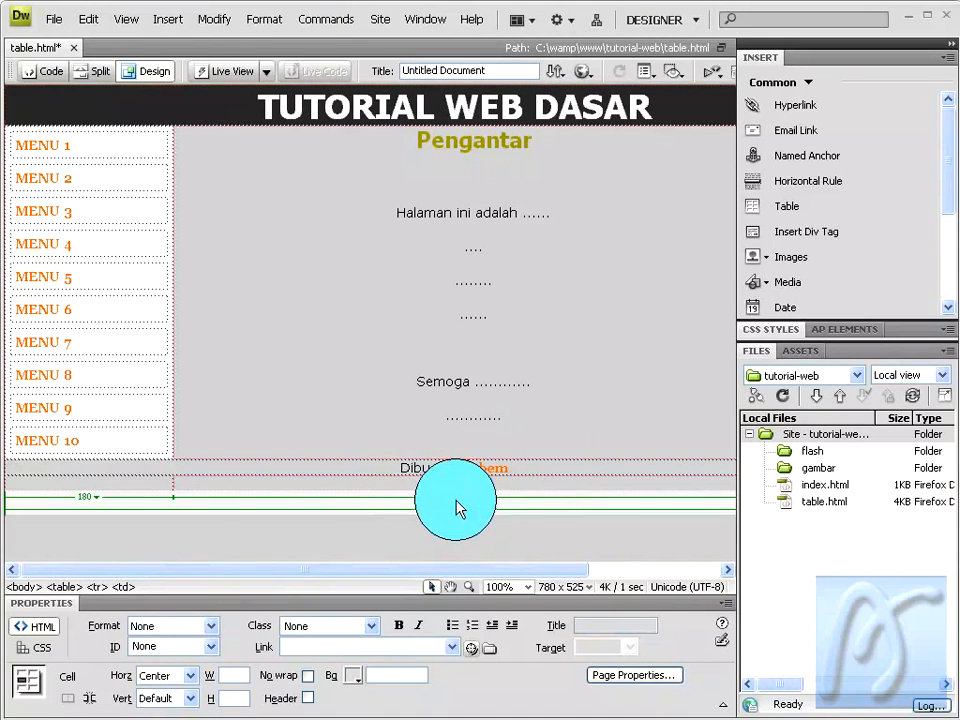
type("h")
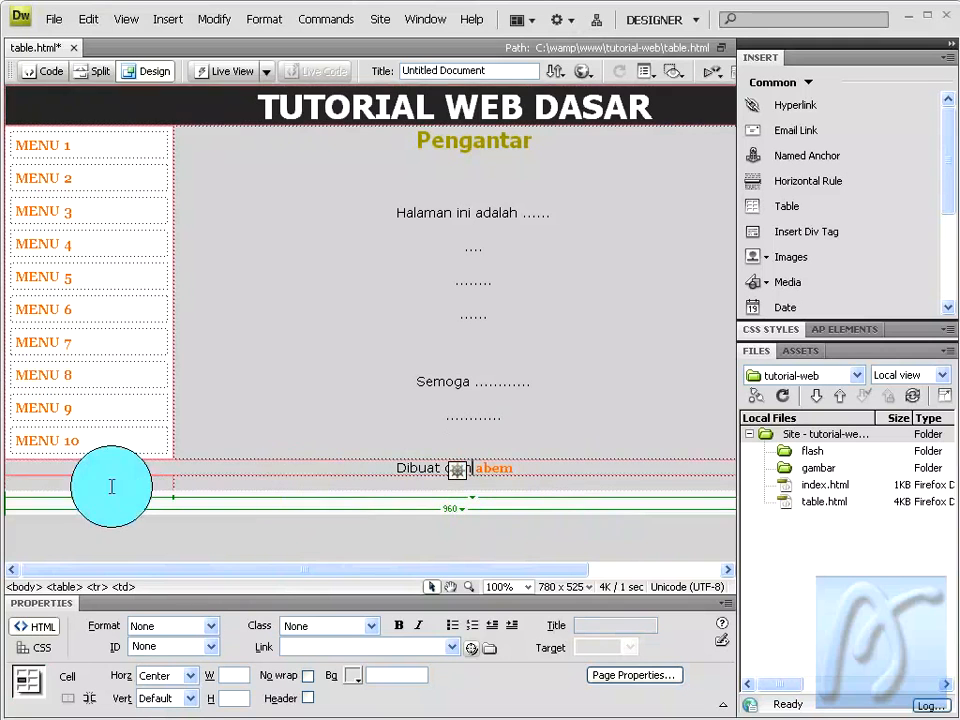
Step: Give the footer row's cell a white background, #FFFFFF
left_click(20, 467)
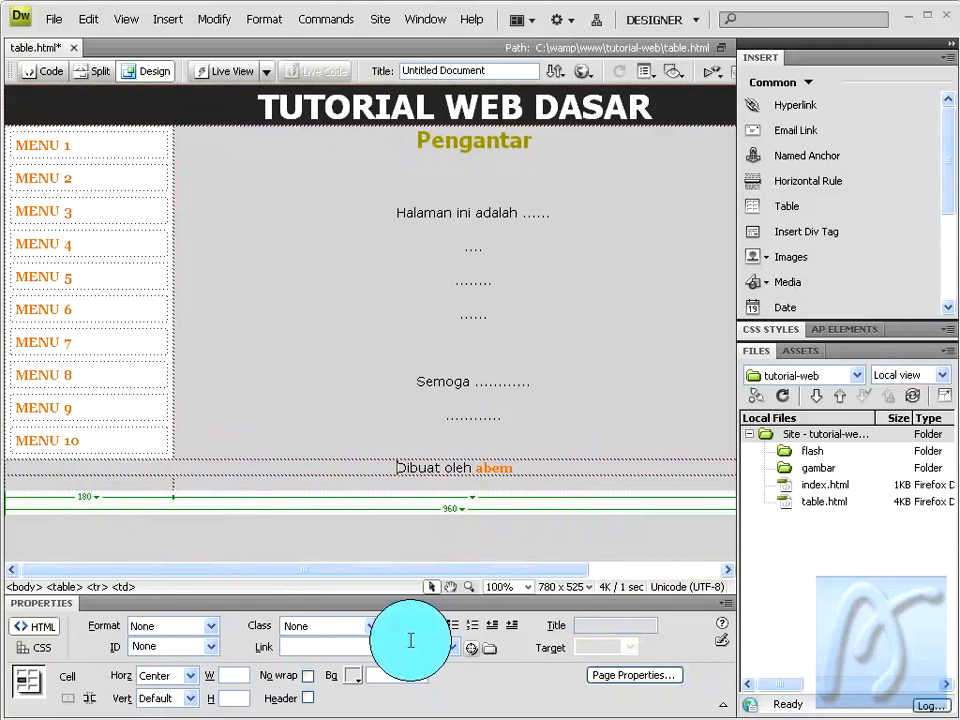
left_click(354, 676)
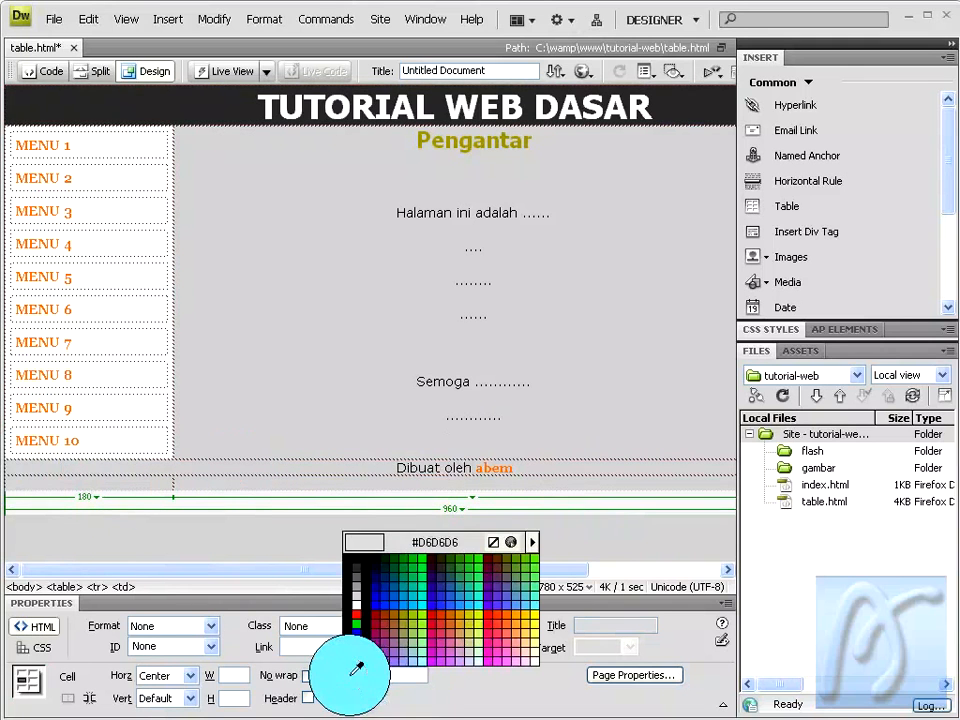
left_click(362, 598)
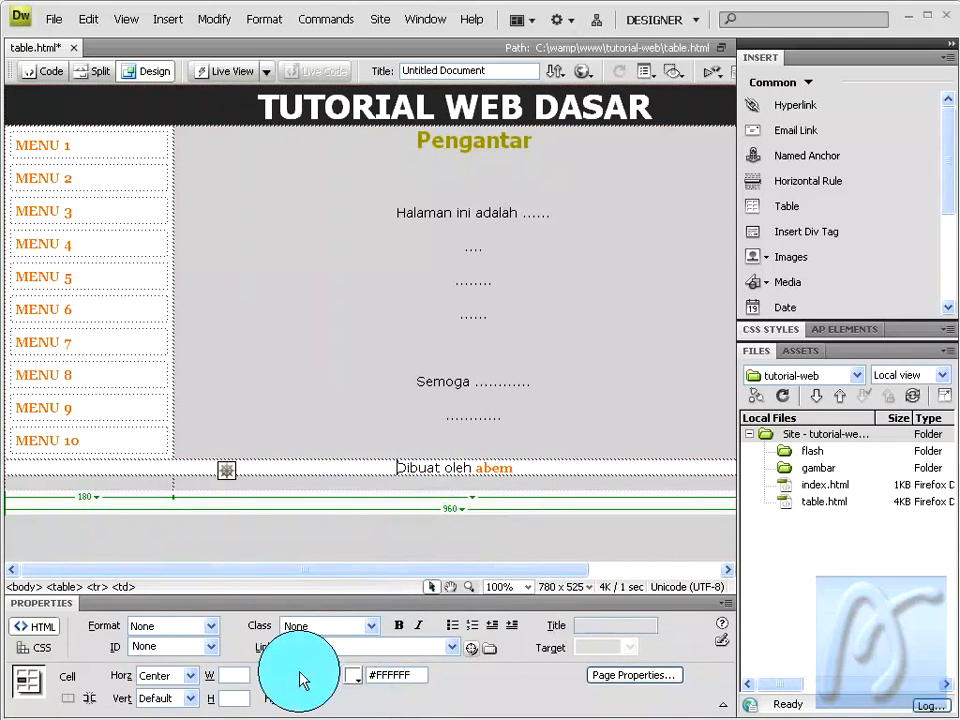
Step: Save the page and preview it in Firefox
left_click(585, 70)
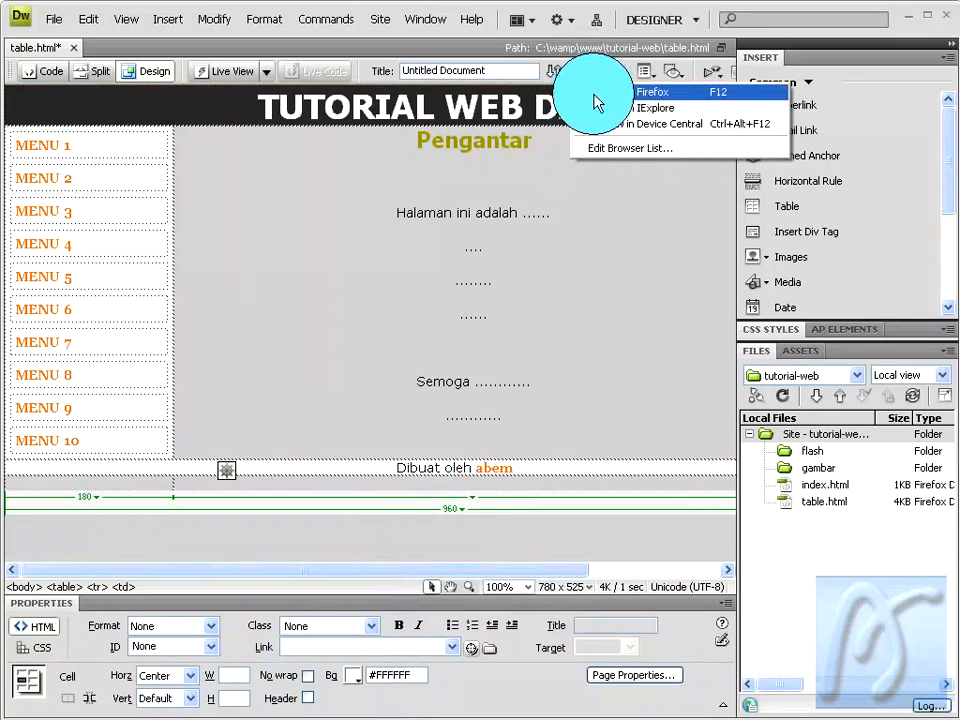
left_click(597, 93)
left_click(576, 342)
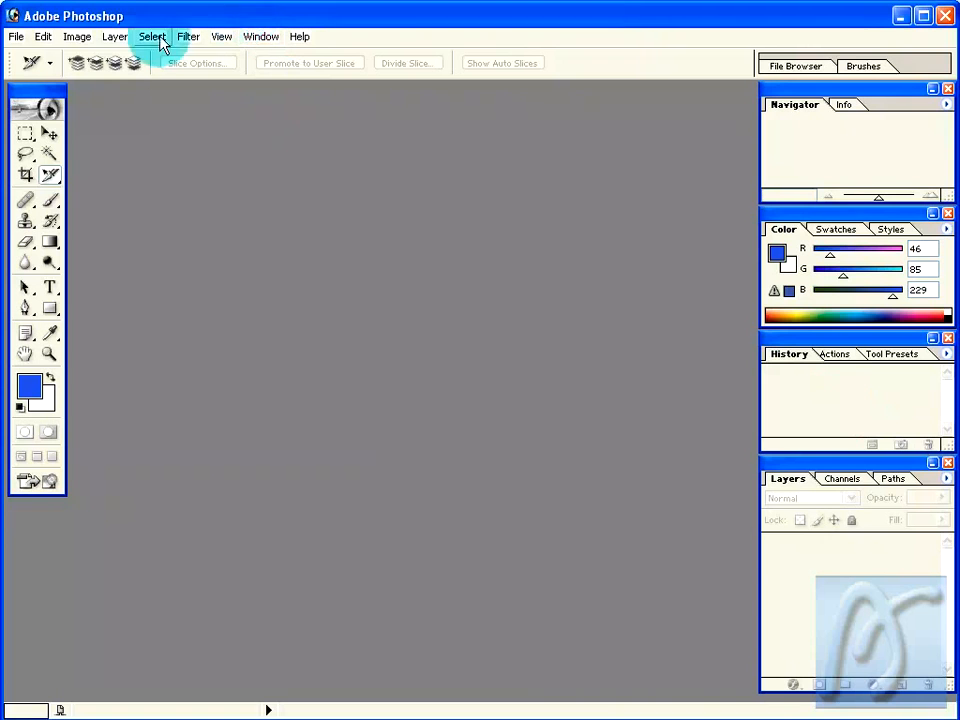
Step: In Photoshop, create a transparent RGB image 960 by 300 pixels at 72 pixels/inch and enlarge its window around the canvas
left_click(18, 40)
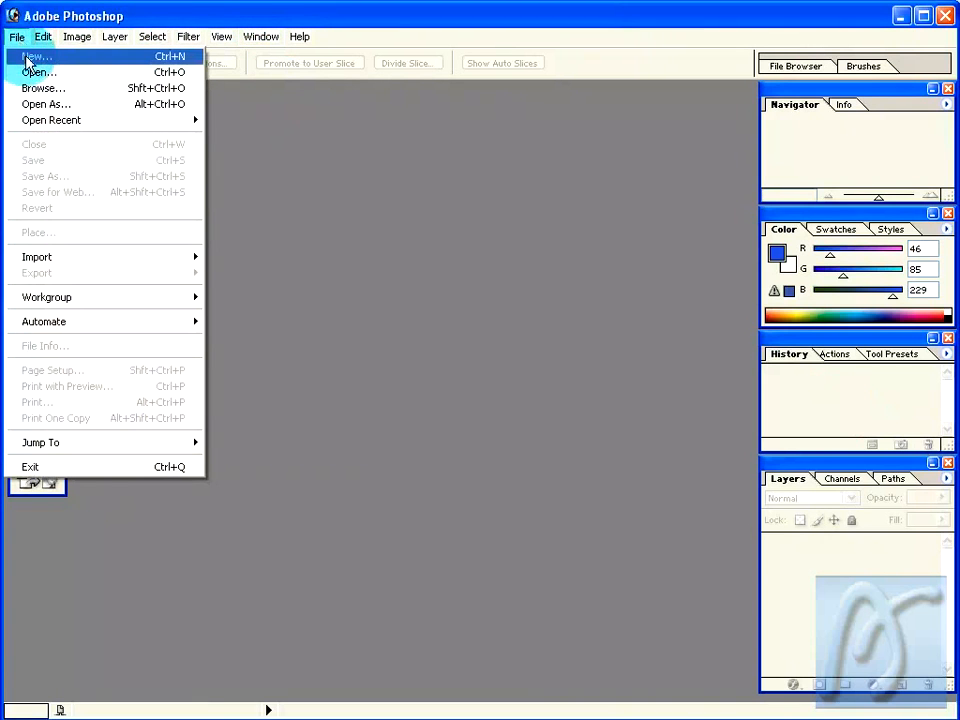
left_click(30, 57)
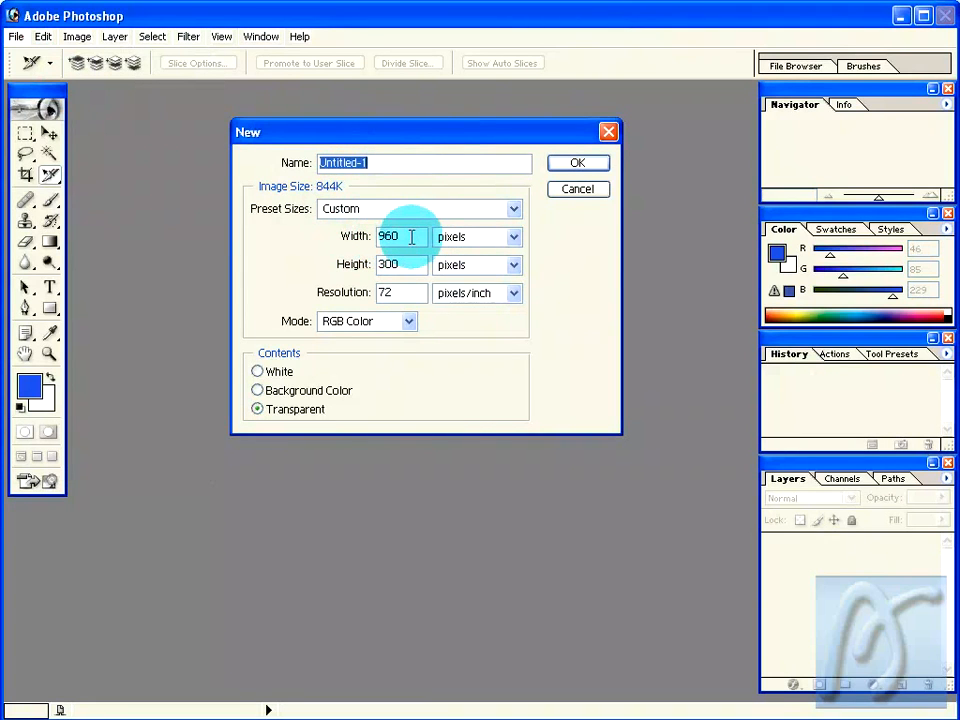
left_click(514, 238)
left_click(508, 257)
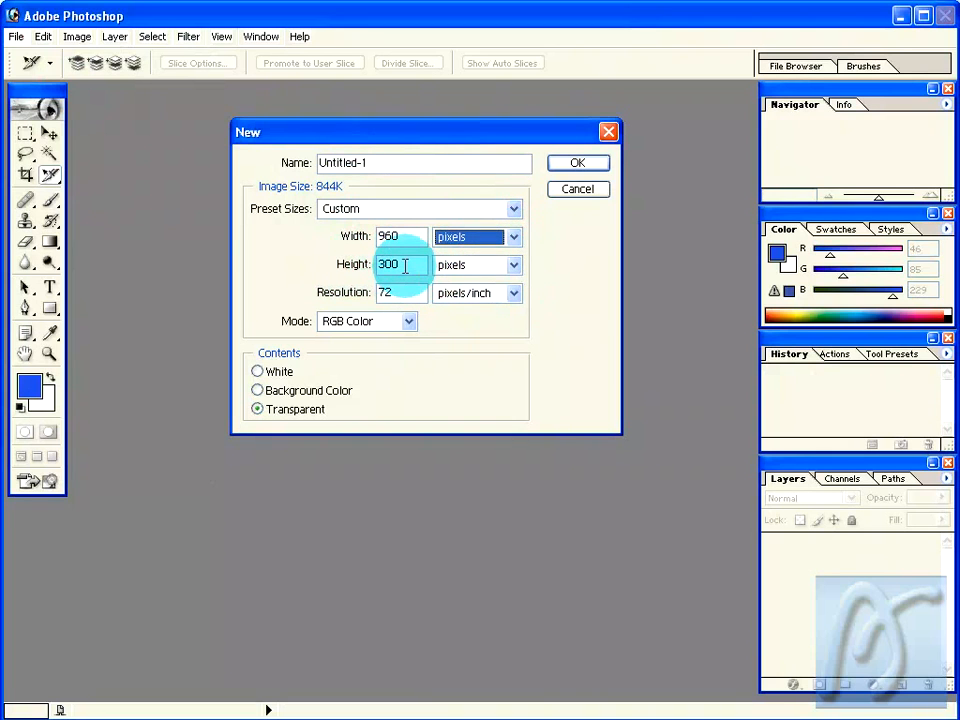
left_click(514, 266)
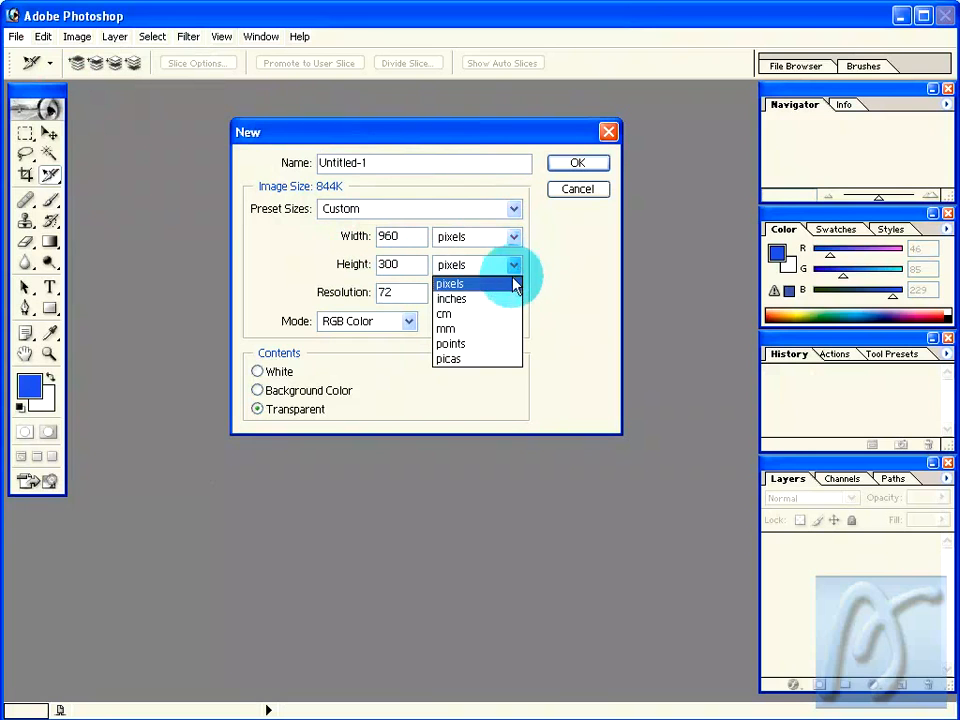
left_click(513, 280)
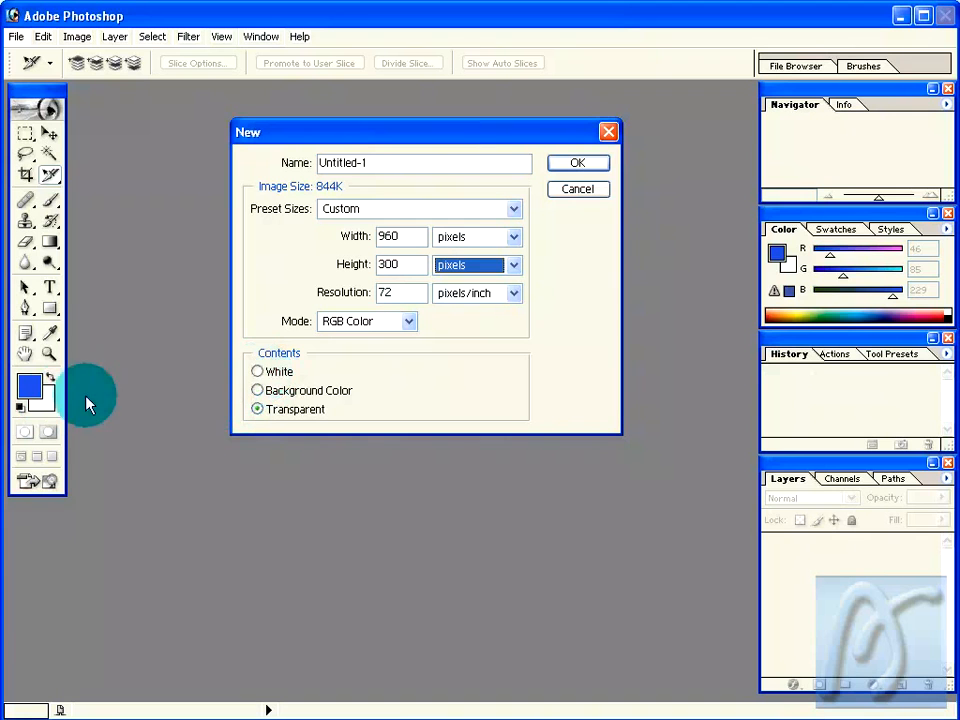
left_click(577, 163)
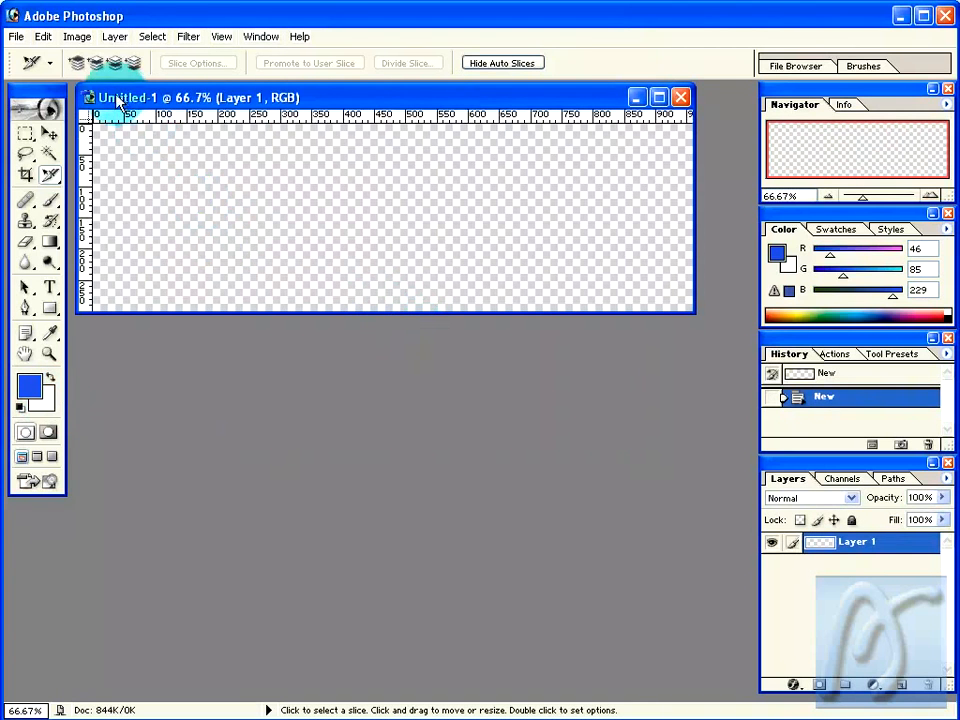
left_click_drag(694, 315, 745, 357)
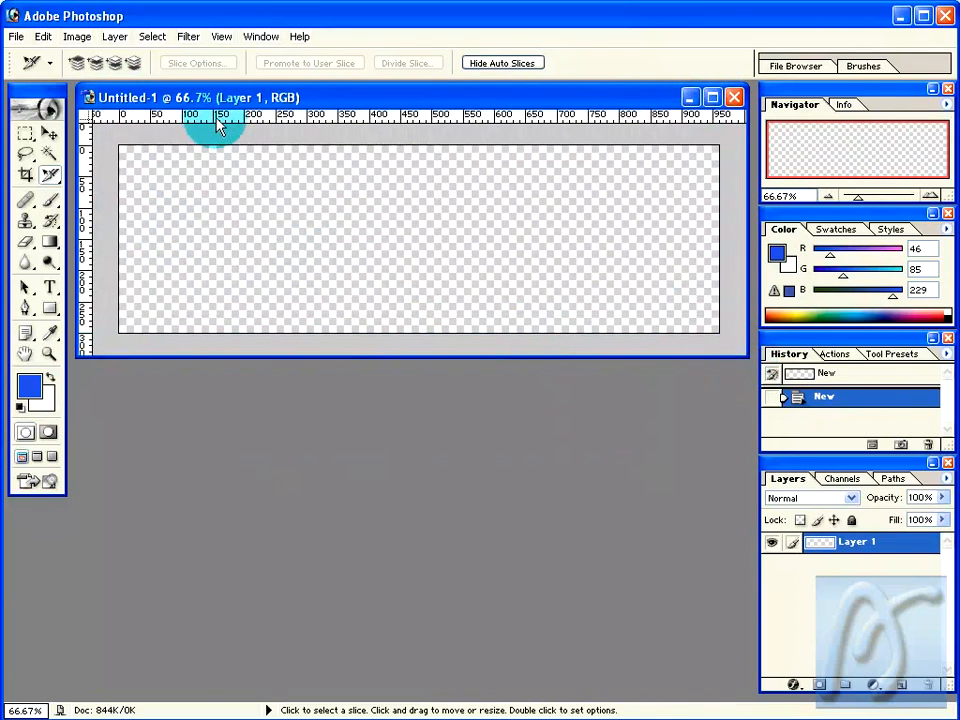
Step: Hide the rulers around the canvas and show them again
left_click(222, 38)
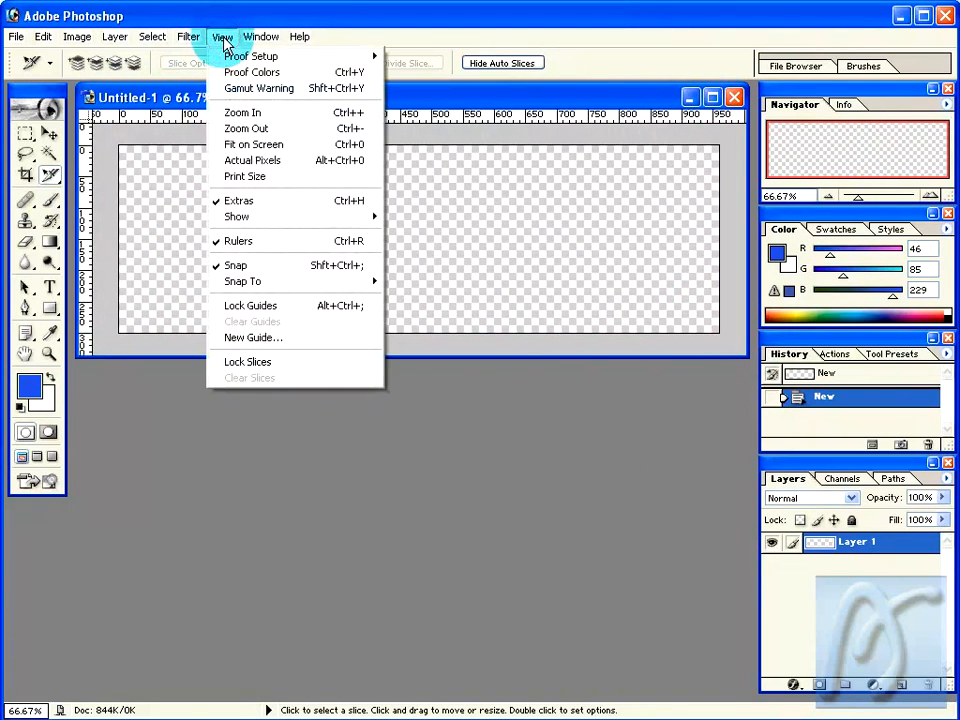
left_click(238, 243)
left_click(222, 38)
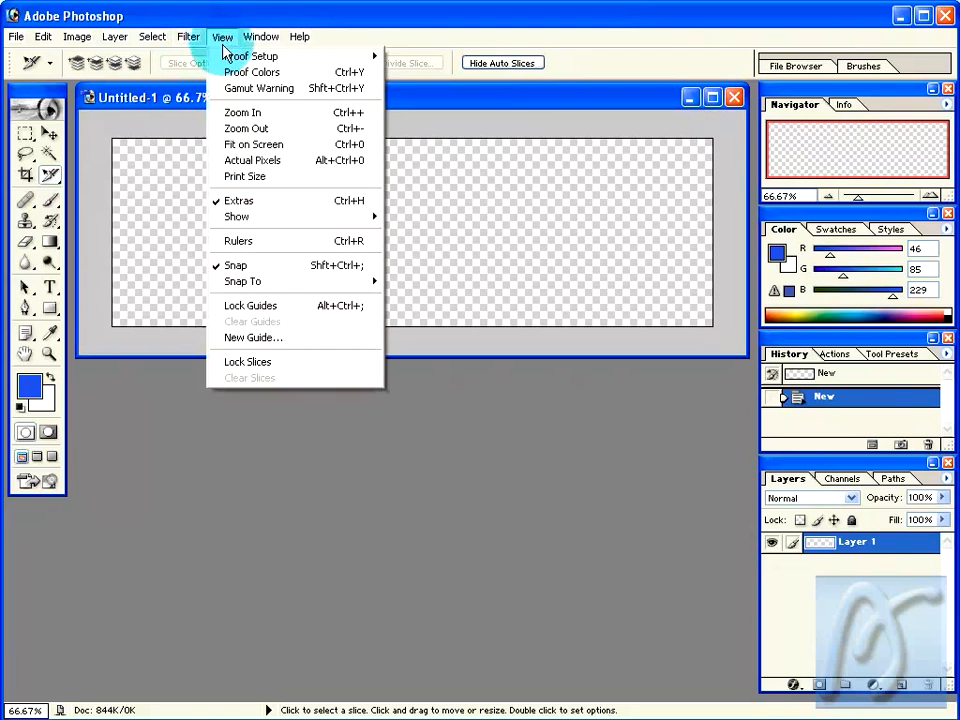
left_click(252, 241)
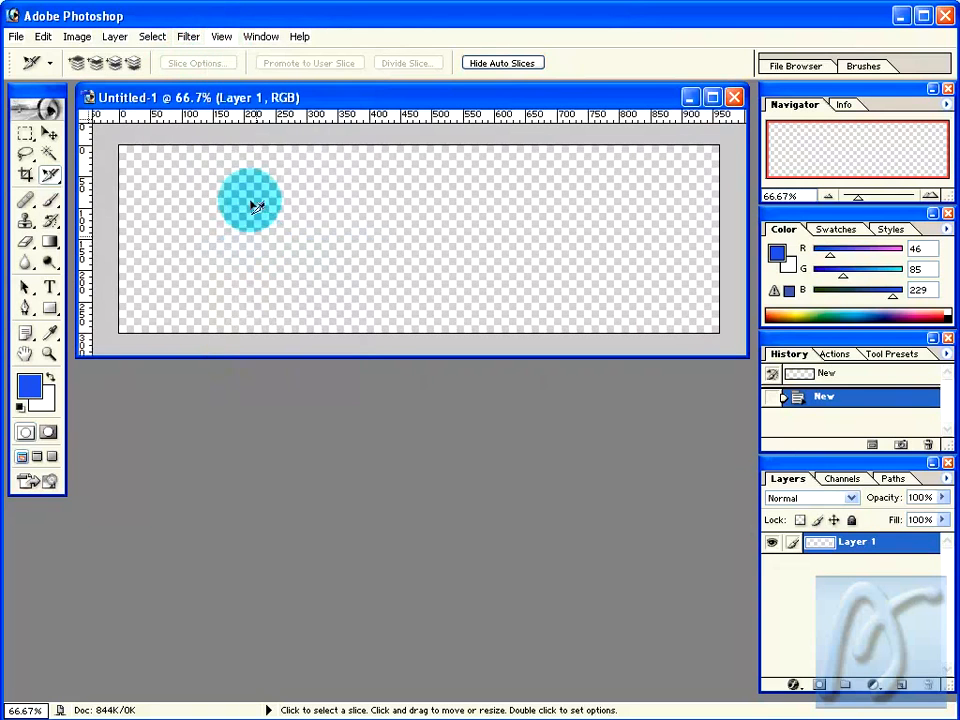
Step: Set the ruler units to pixels
right_click(222, 122)
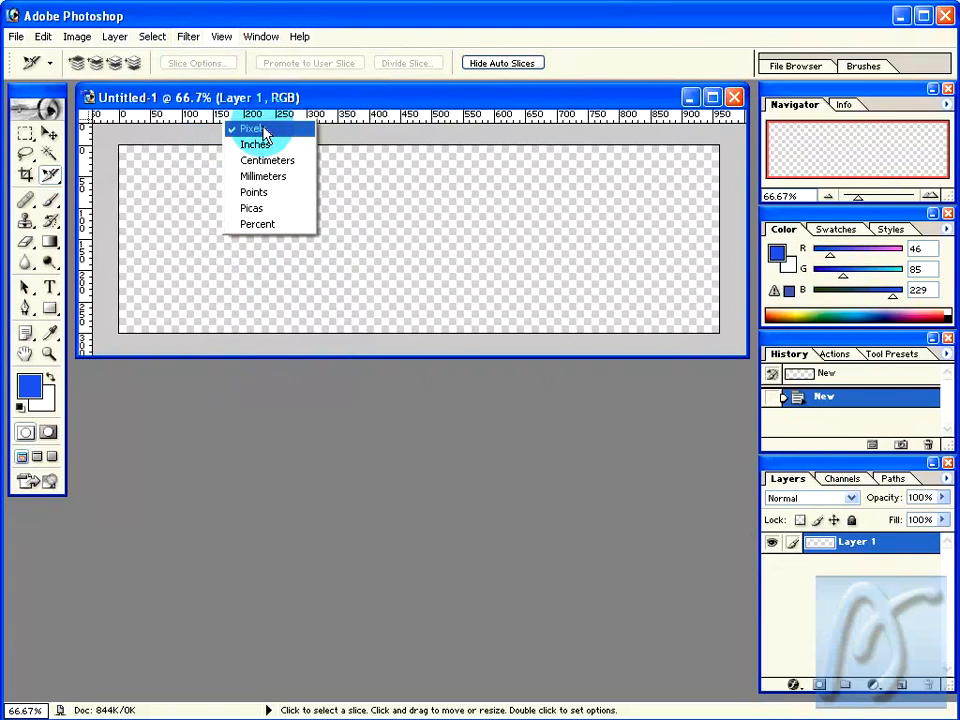
left_click(257, 129)
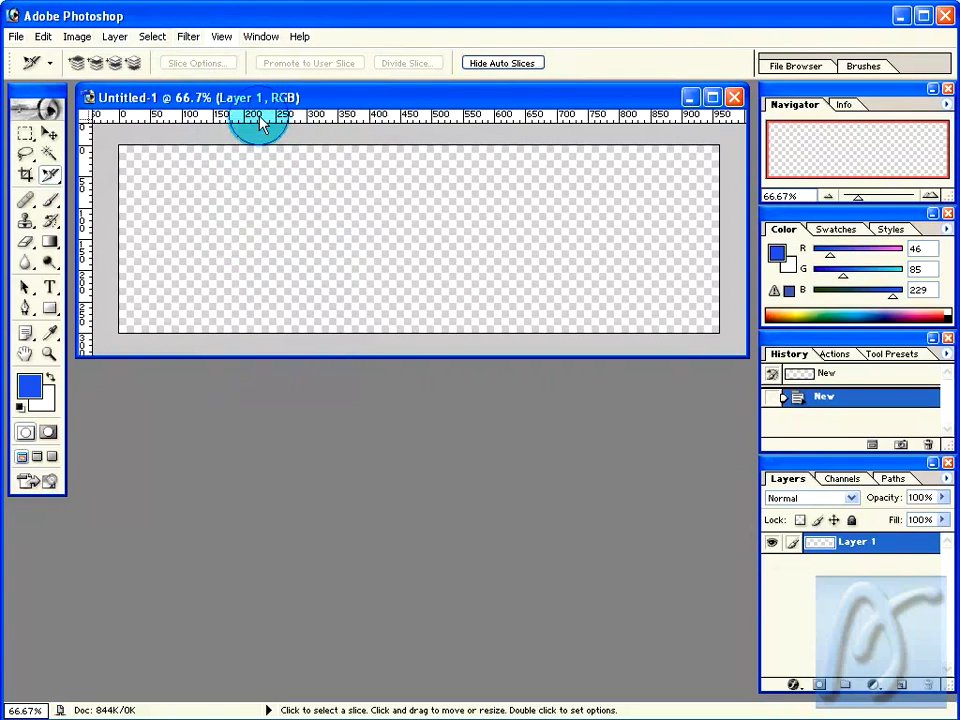
right_click(261, 121)
left_click(290, 128)
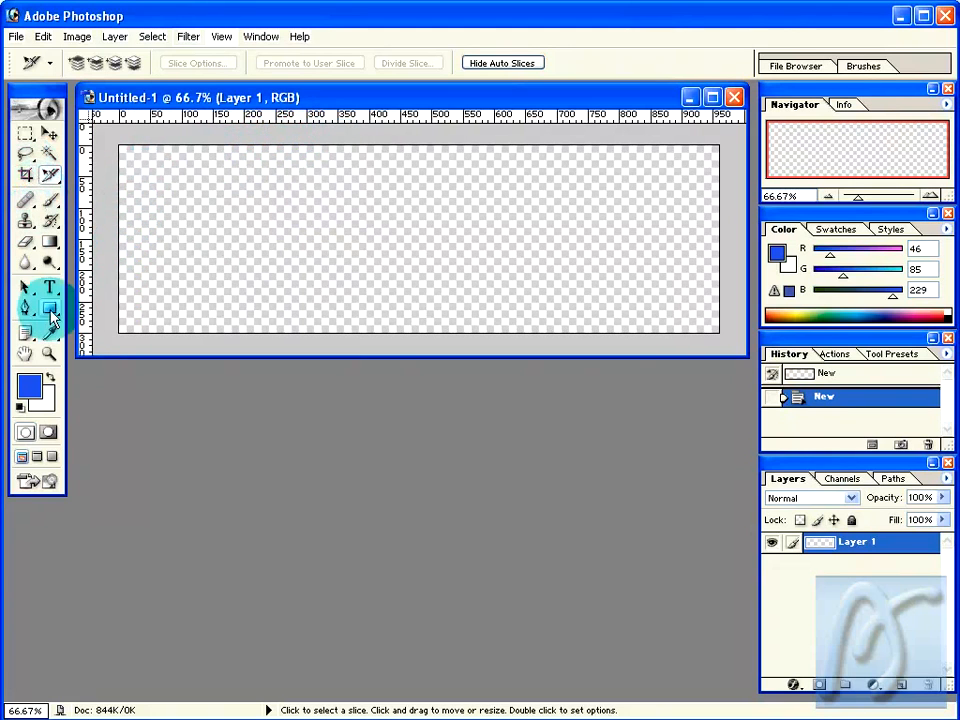
Step: Place a horizontal guide at about 140 pixels from the canvas's upper edge, working at 700% magnification
left_click(48, 360)
left_click(161, 250)
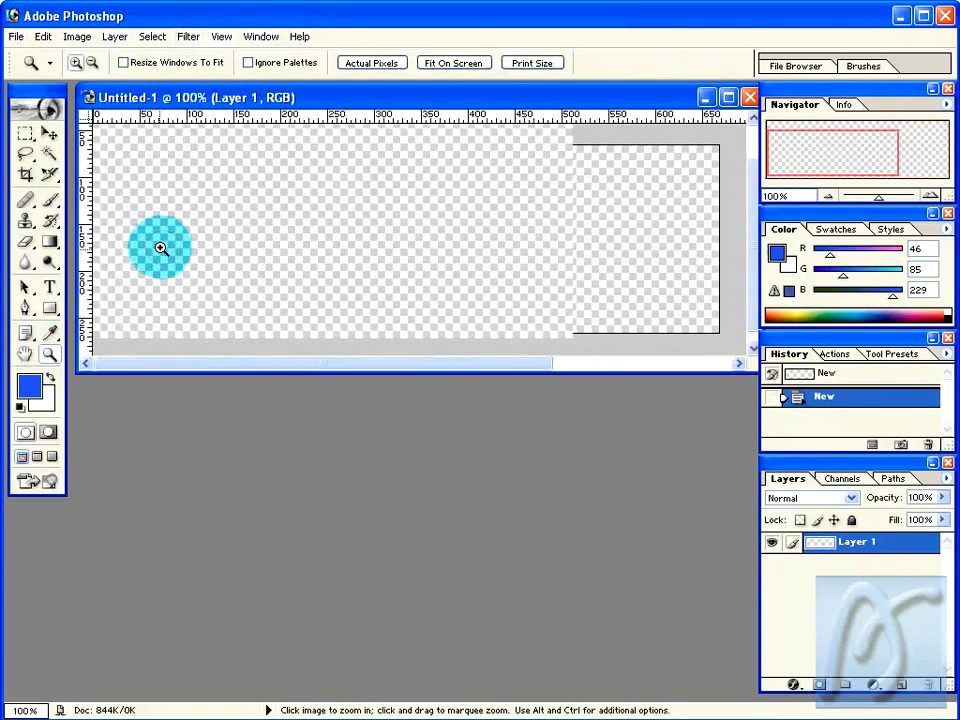
left_click(161, 250)
left_click(162, 248)
left_click(162, 248)
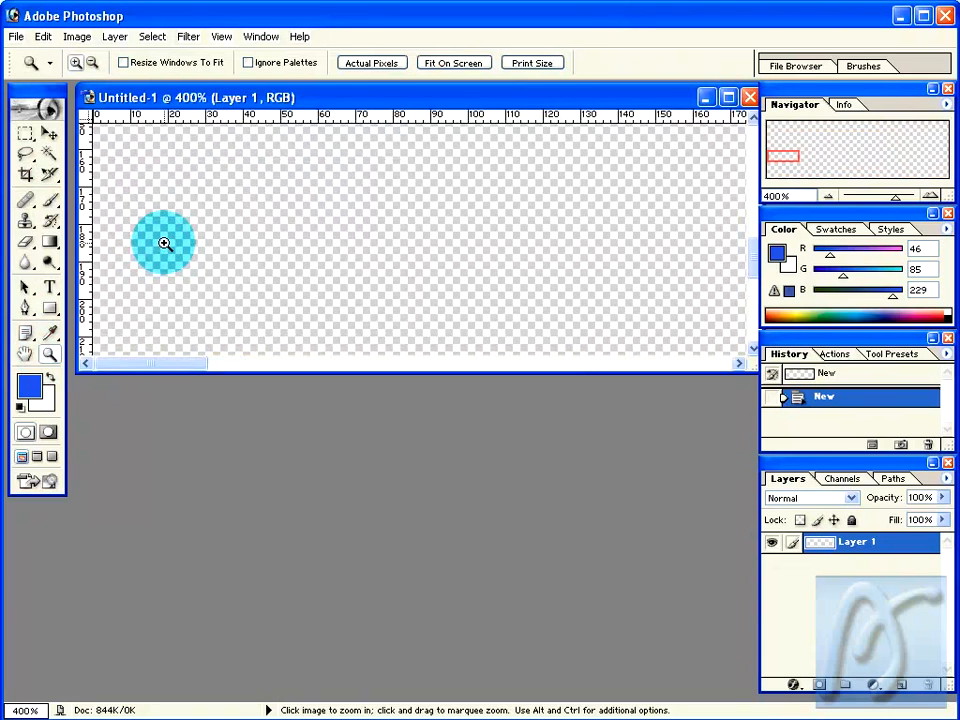
left_click(165, 243)
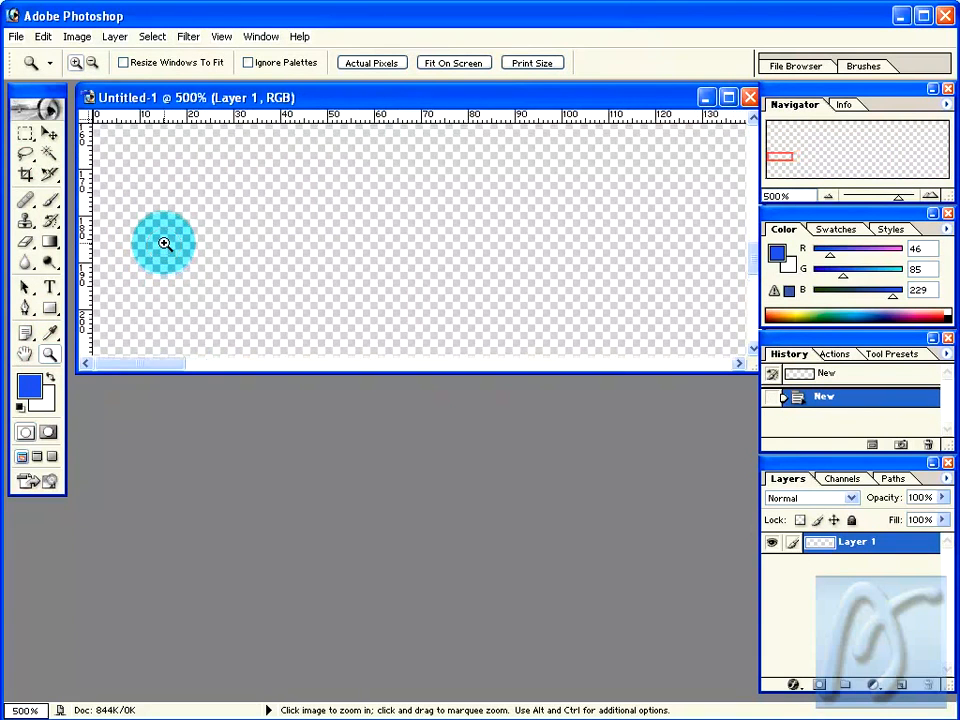
double_click(165, 243)
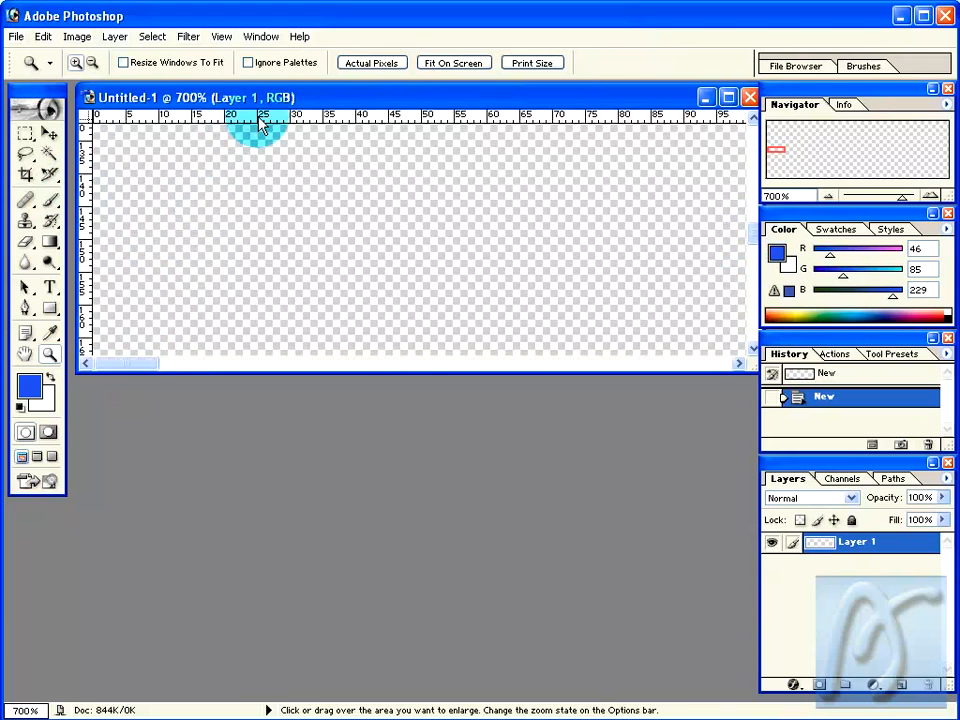
left_click_drag(260, 120, 260, 174)
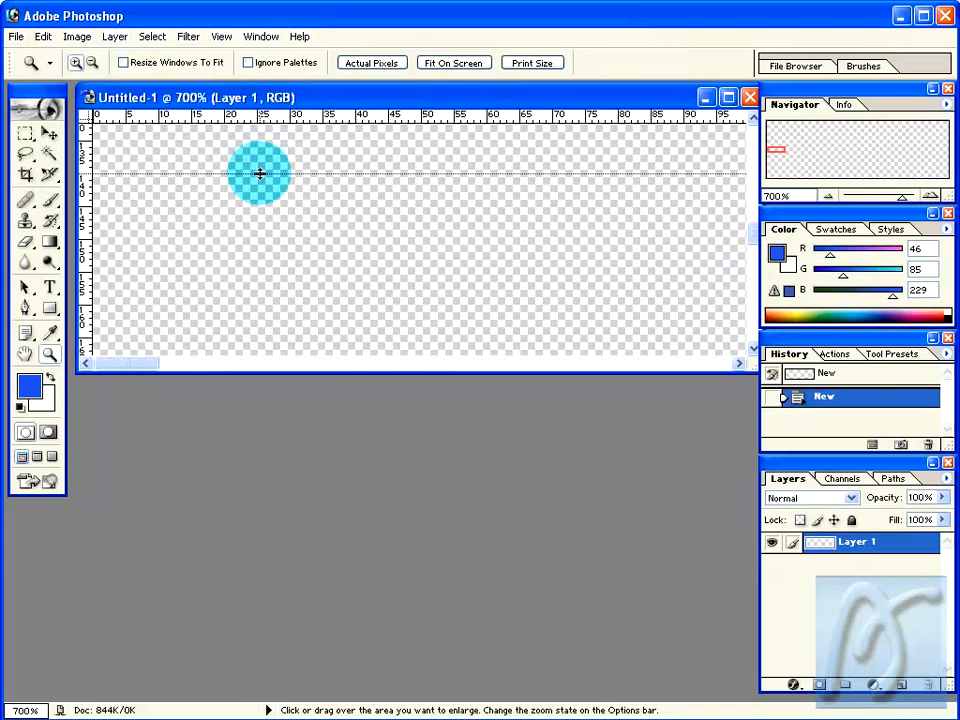
left_click_drag(260, 174, 260, 174)
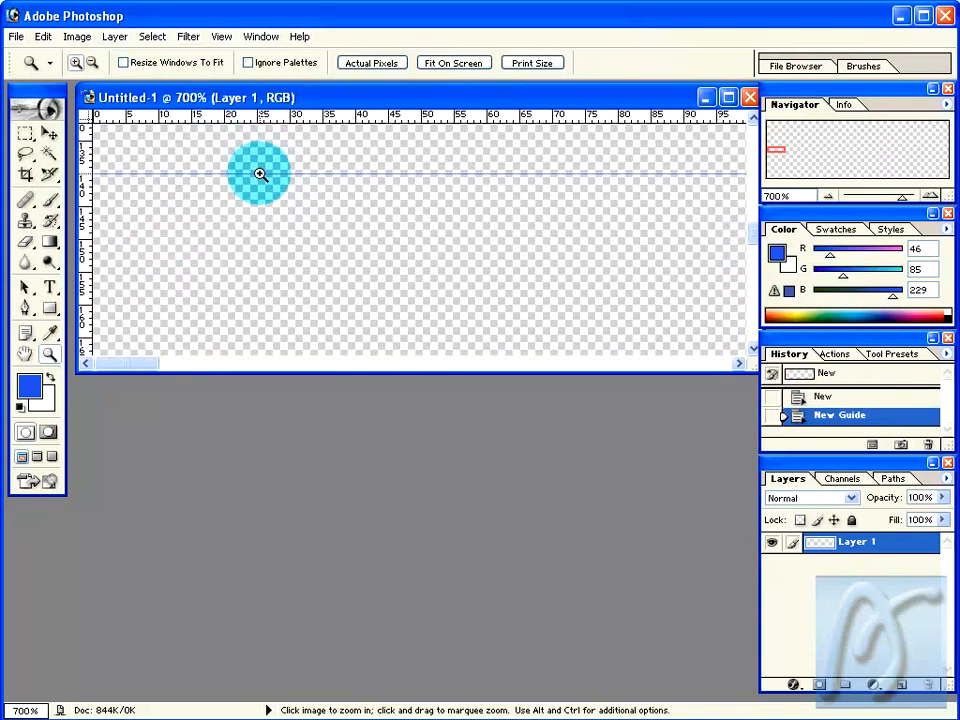
Step: Activate the Rectangular Marquee tool and add a new empty layer above Layer 1
left_click(92, 62)
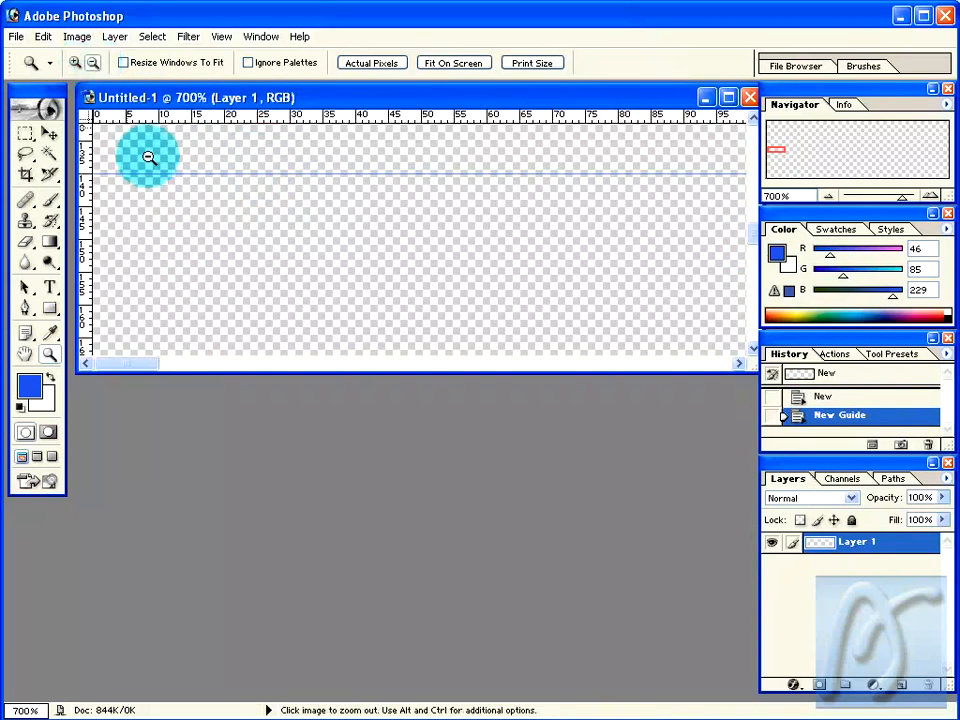
left_click(250, 197)
left_click(250, 197)
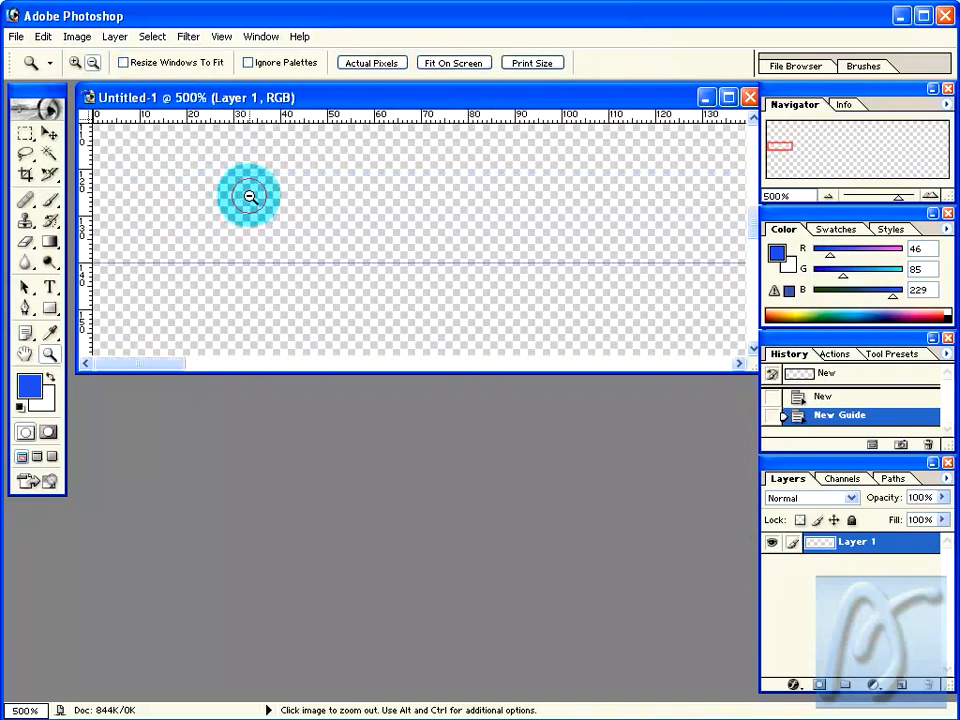
left_click(250, 197)
left_click(250, 197)
left_click(250, 197)
left_click(250, 197)
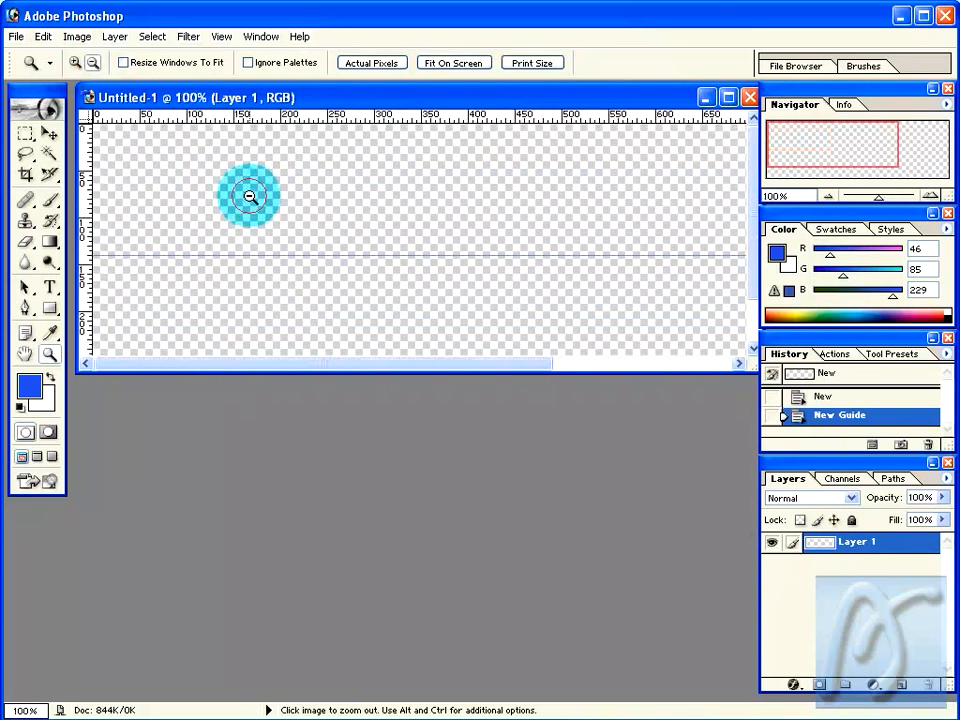
left_click(250, 197)
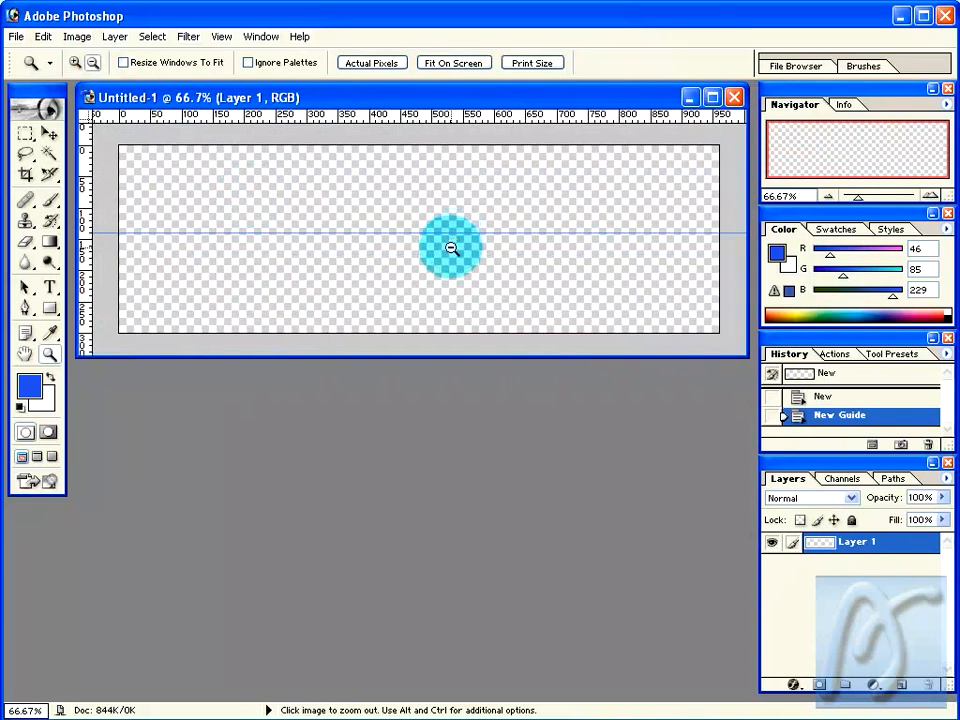
left_click(27, 136)
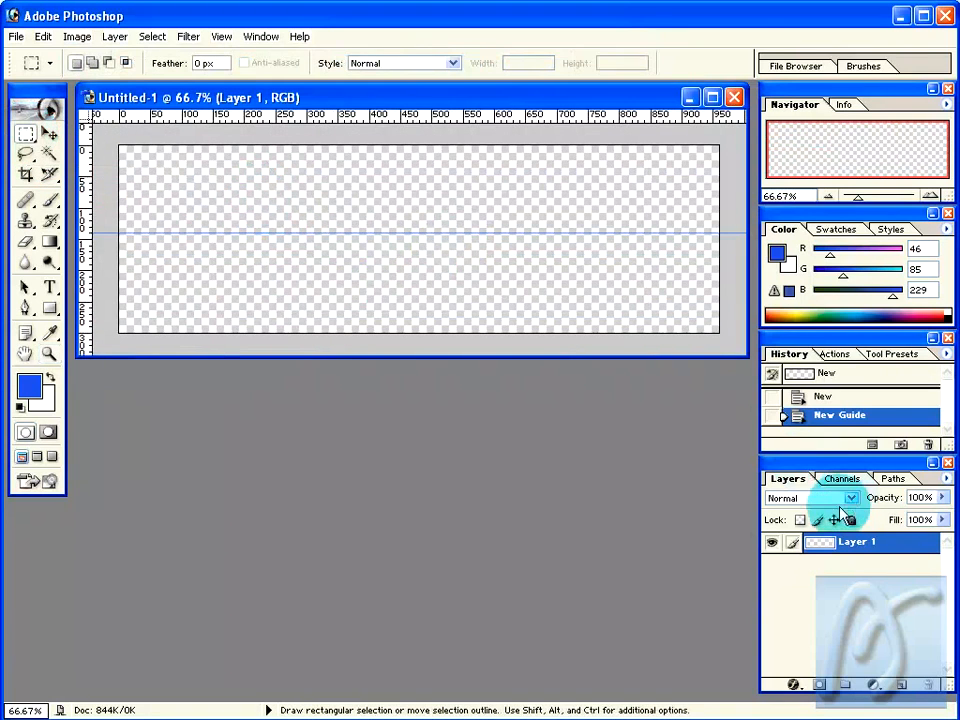
left_click(901, 686)
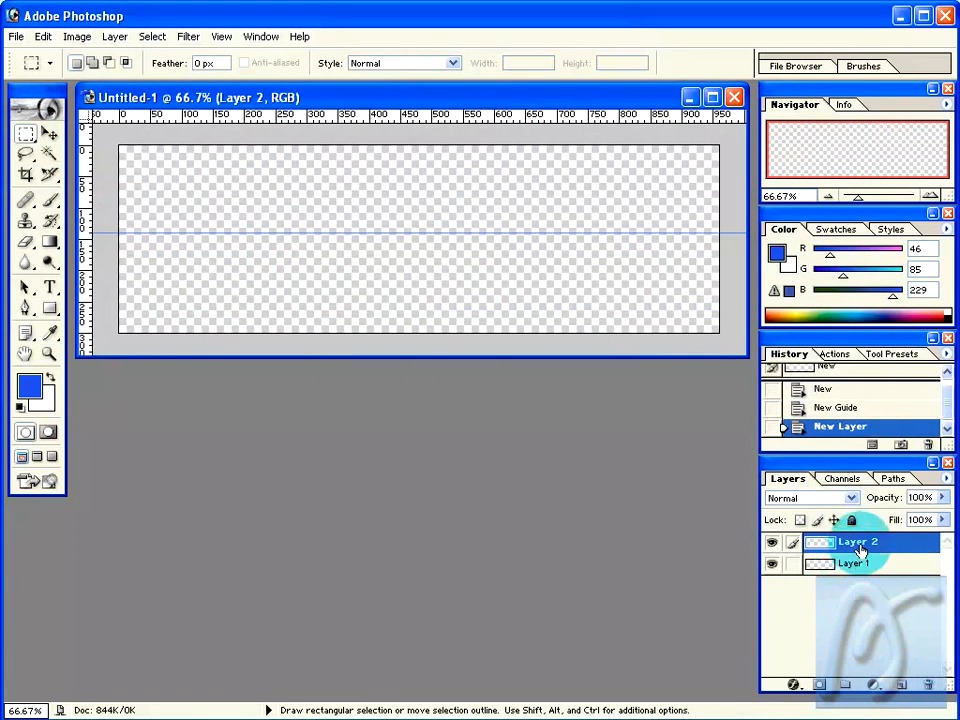
Step: Rename the new layer above Layer 1 as headbg
double_click(859, 543)
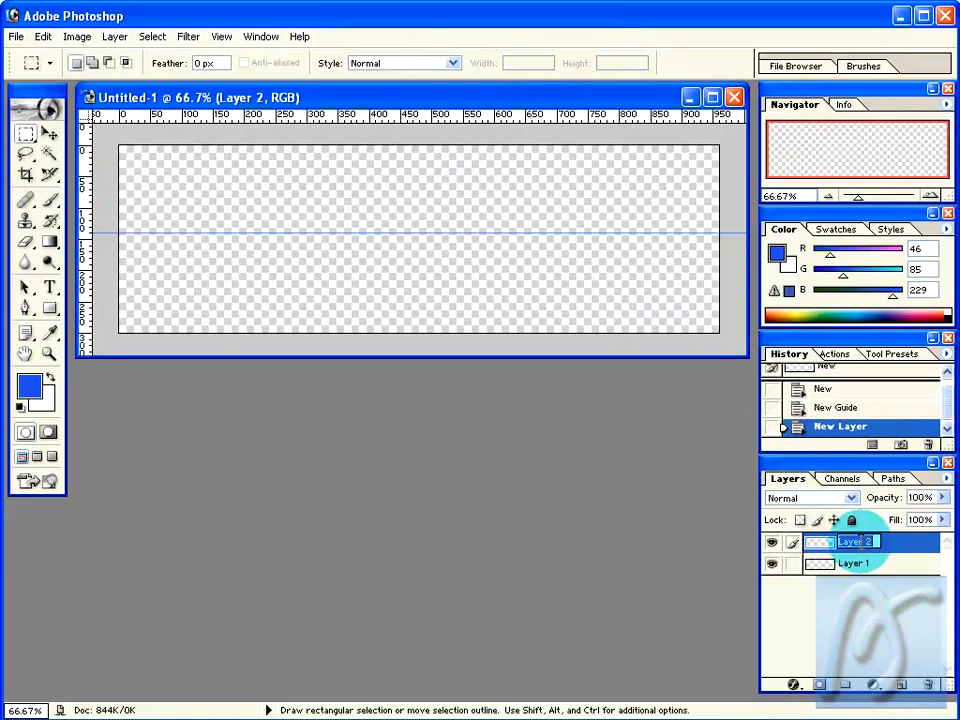
type("head")
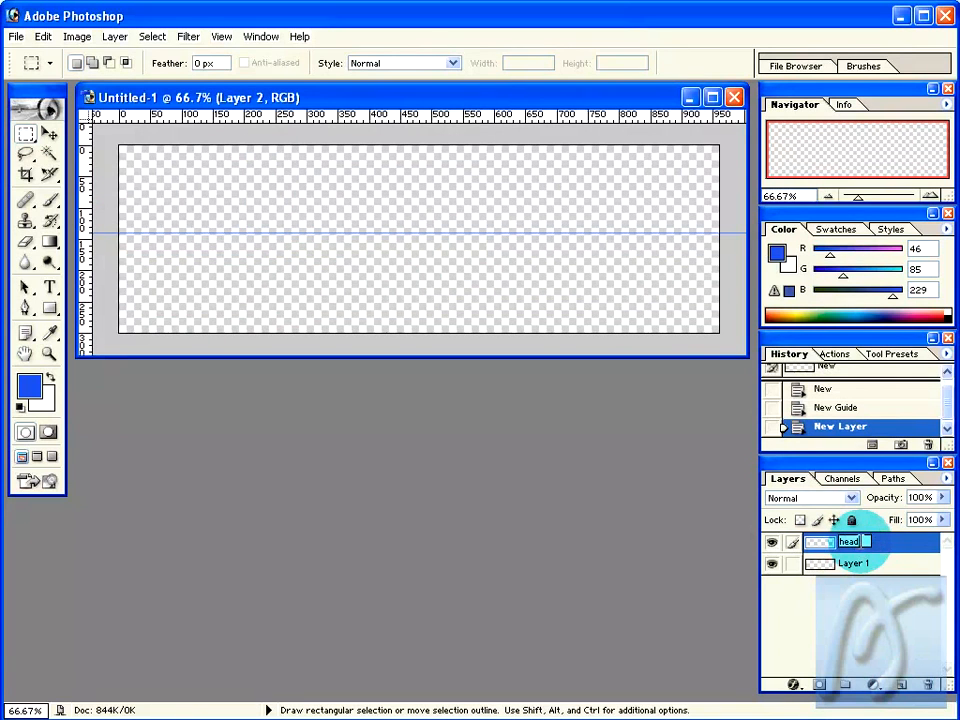
type("ing")
key("Return")
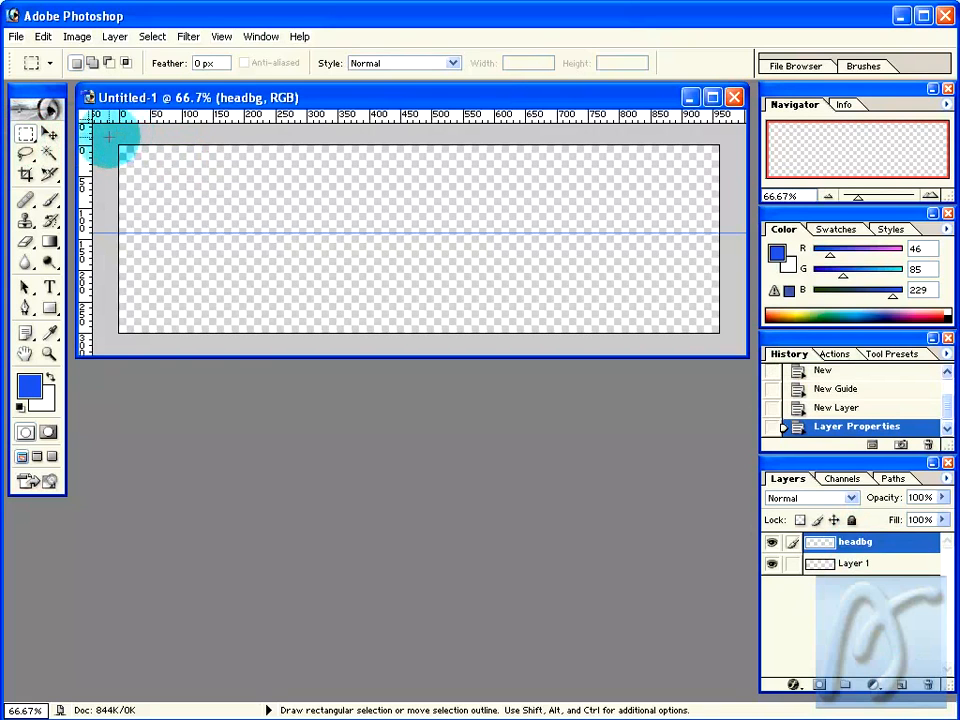
Step: Select the full-width area between the canvas's upper edge and the guide, and activate the Gradient tool
left_click_drag(108, 137, 728, 235)
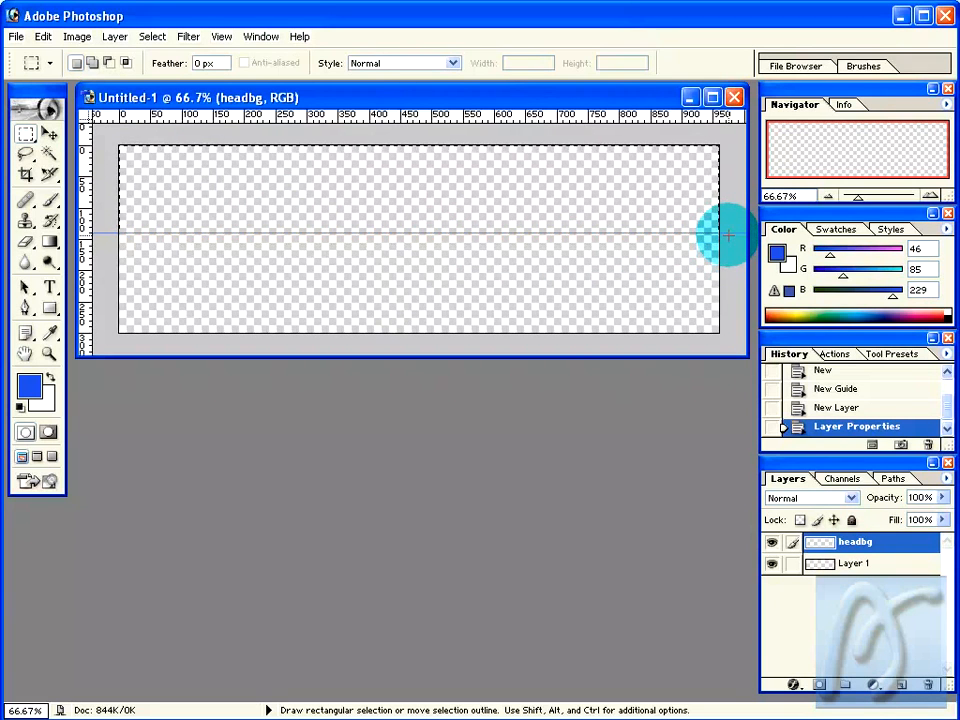
left_click_drag(728, 235, 726, 233)
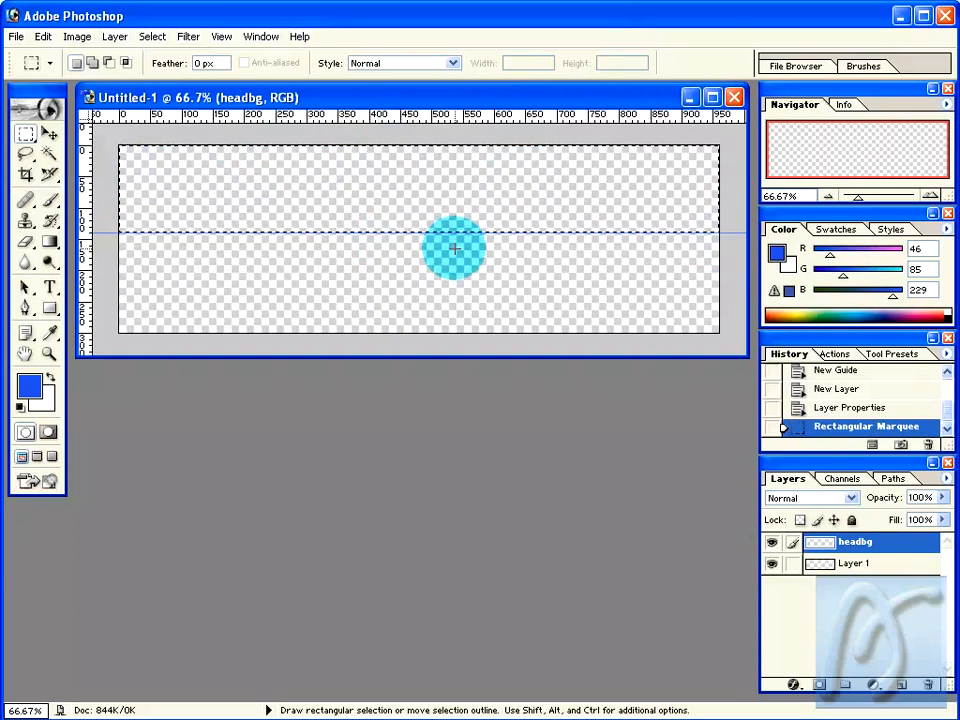
left_click(51, 246)
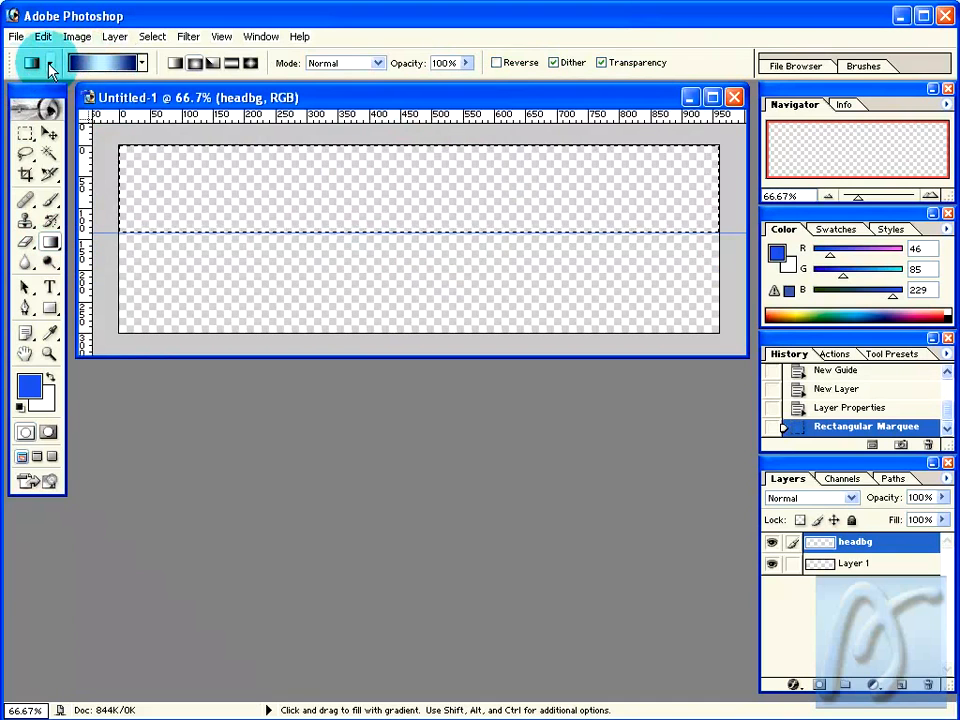
left_click(50, 65)
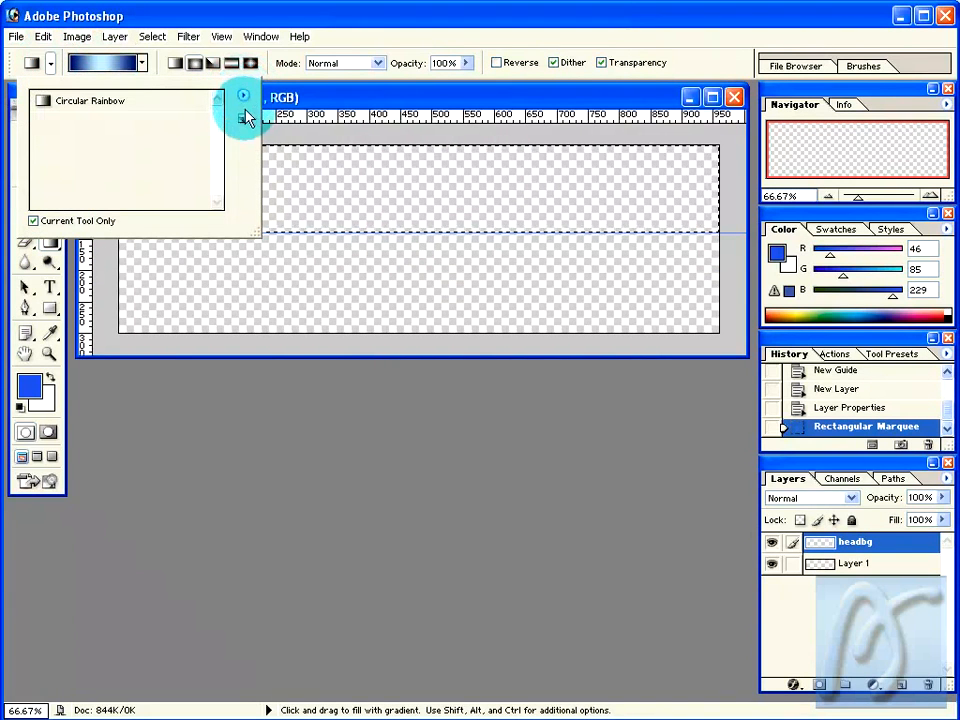
left_click(96, 63)
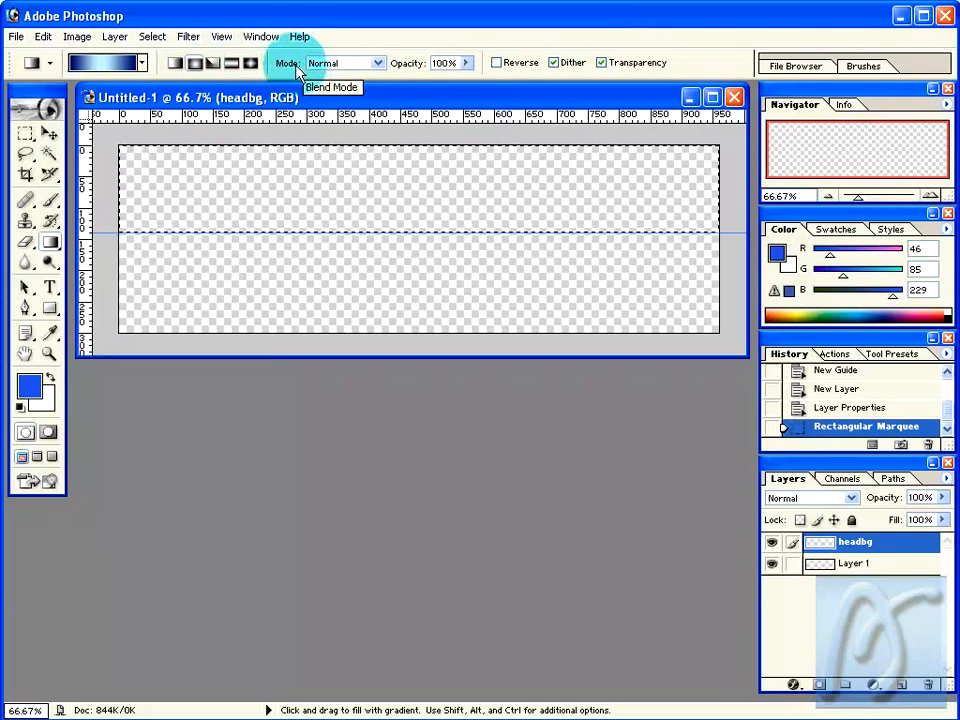
left_click(378, 64)
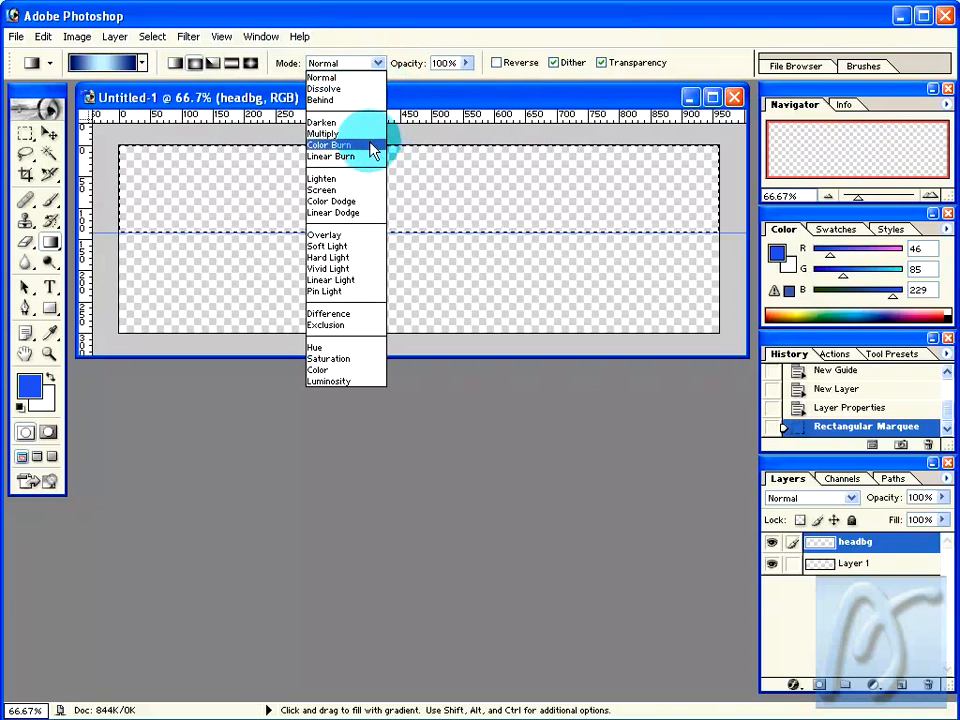
left_click(424, 60)
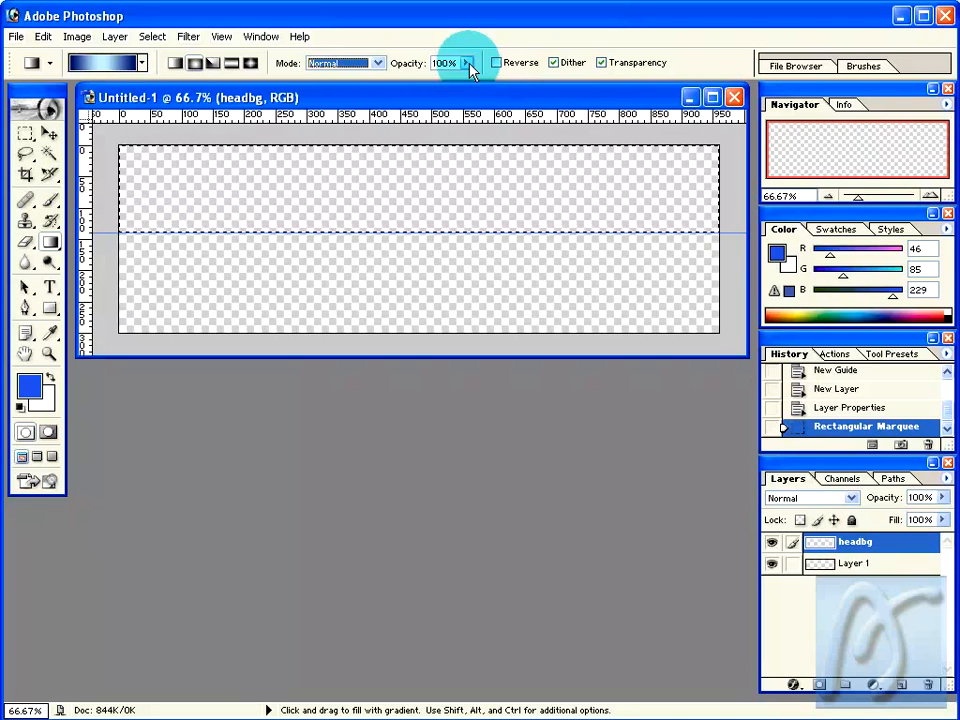
left_click(468, 64)
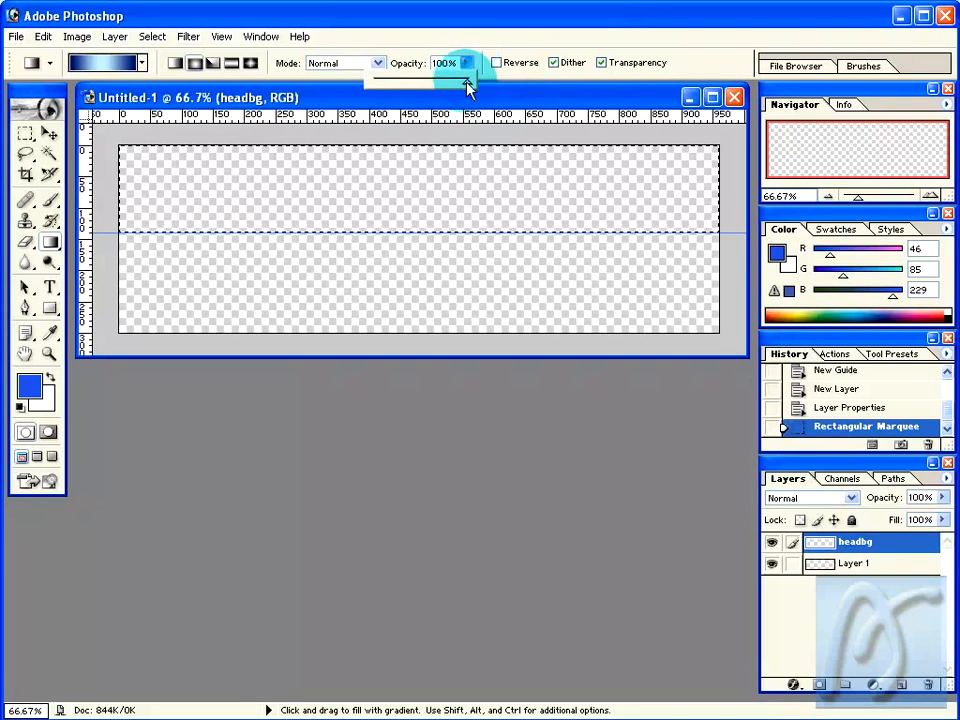
left_click_drag(468, 84, 497, 75)
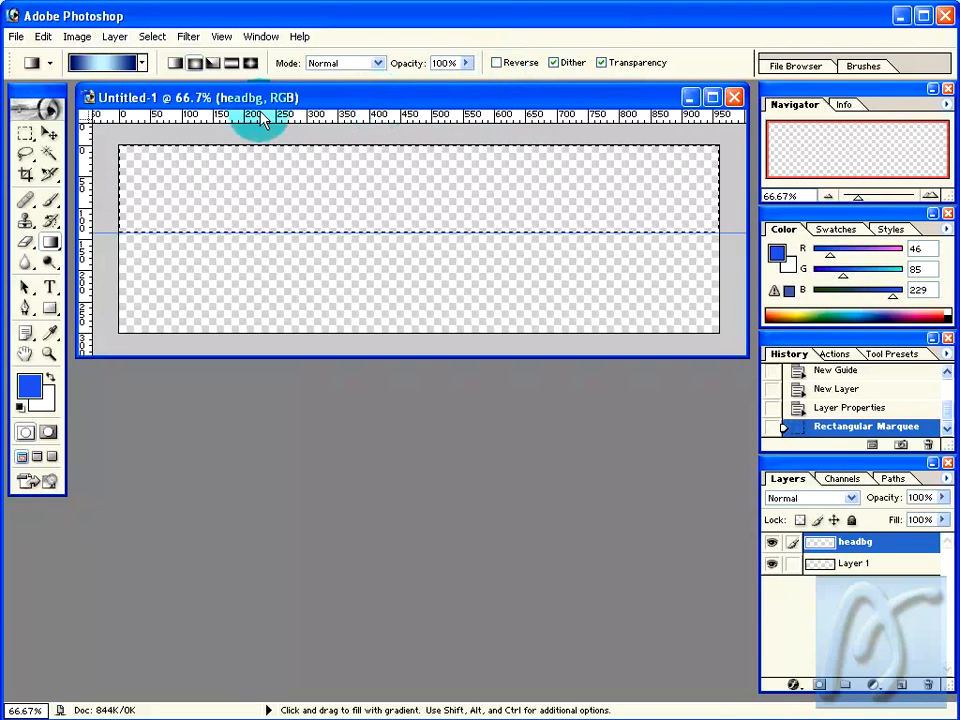
Step: Choose the Yellow, Violet, Orange, Blue gradient preset and open it in the Gradient Editor
left_click(144, 66)
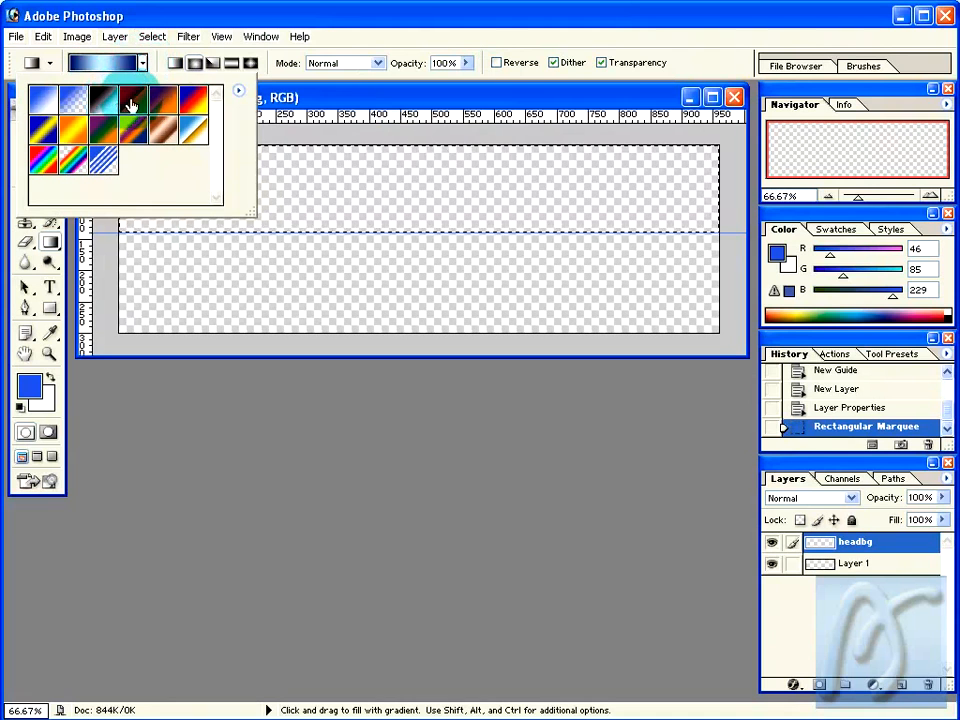
left_click(159, 106)
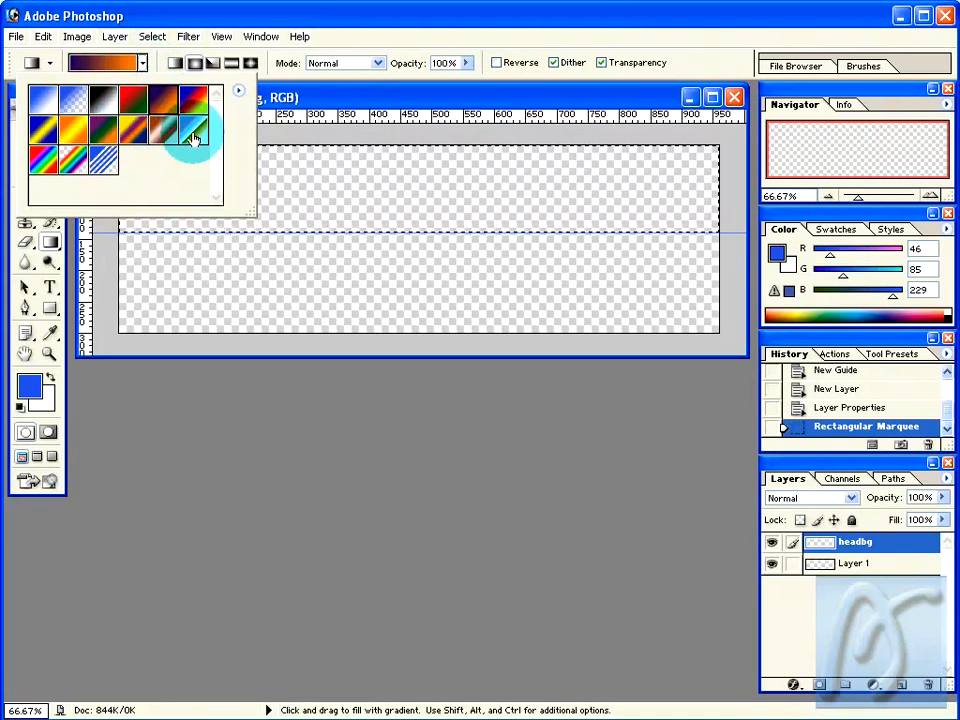
left_click(194, 138)
left_click(134, 131)
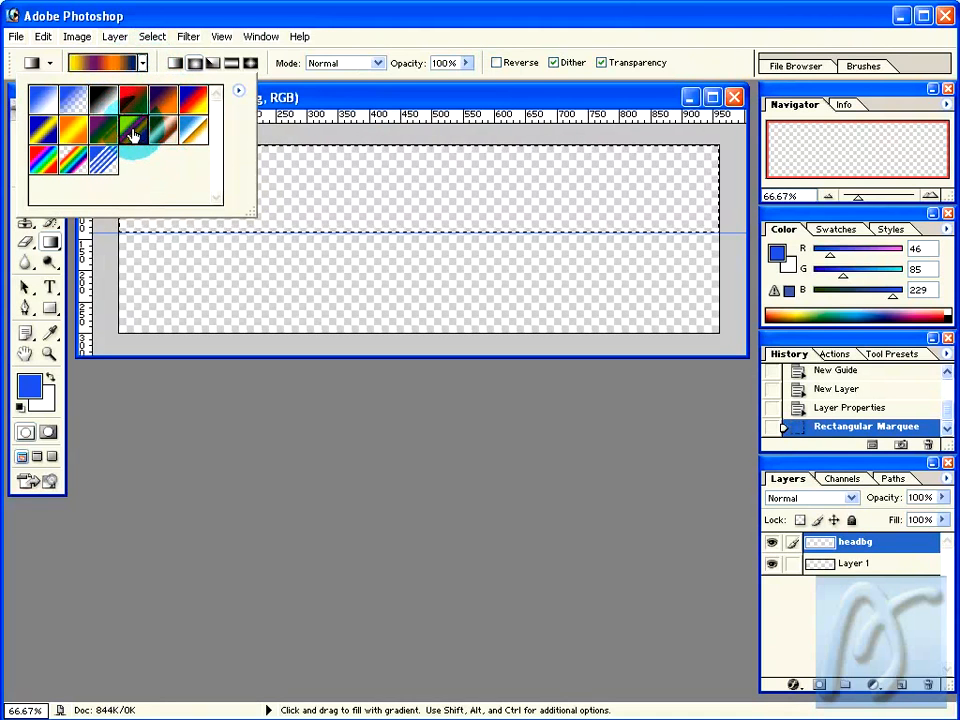
left_click(101, 64)
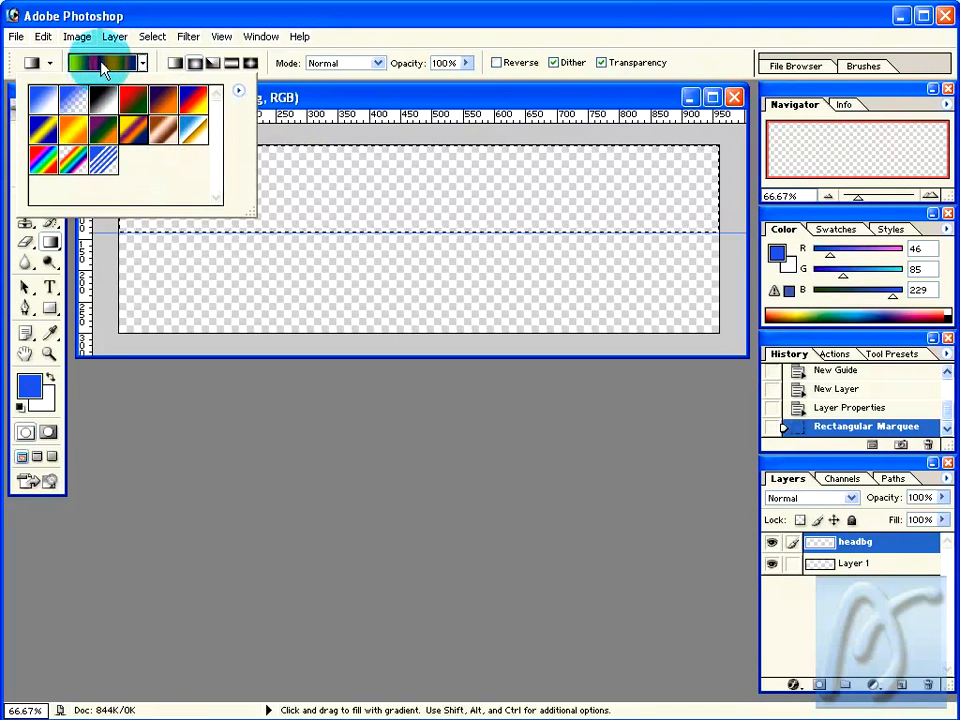
left_click(101, 64)
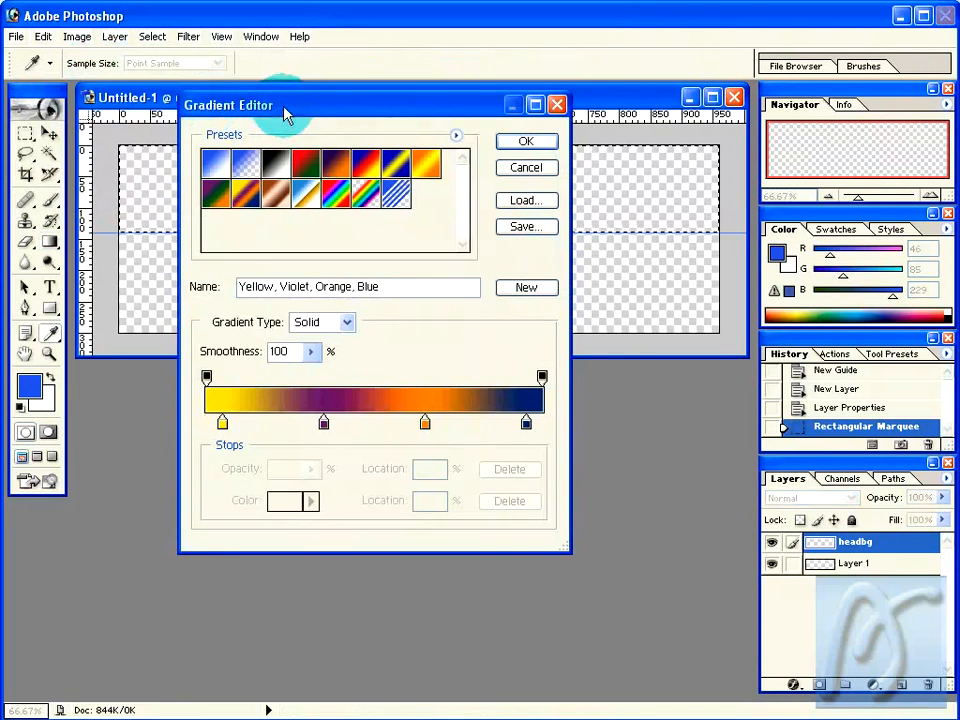
left_click_drag(285, 115, 341, 107)
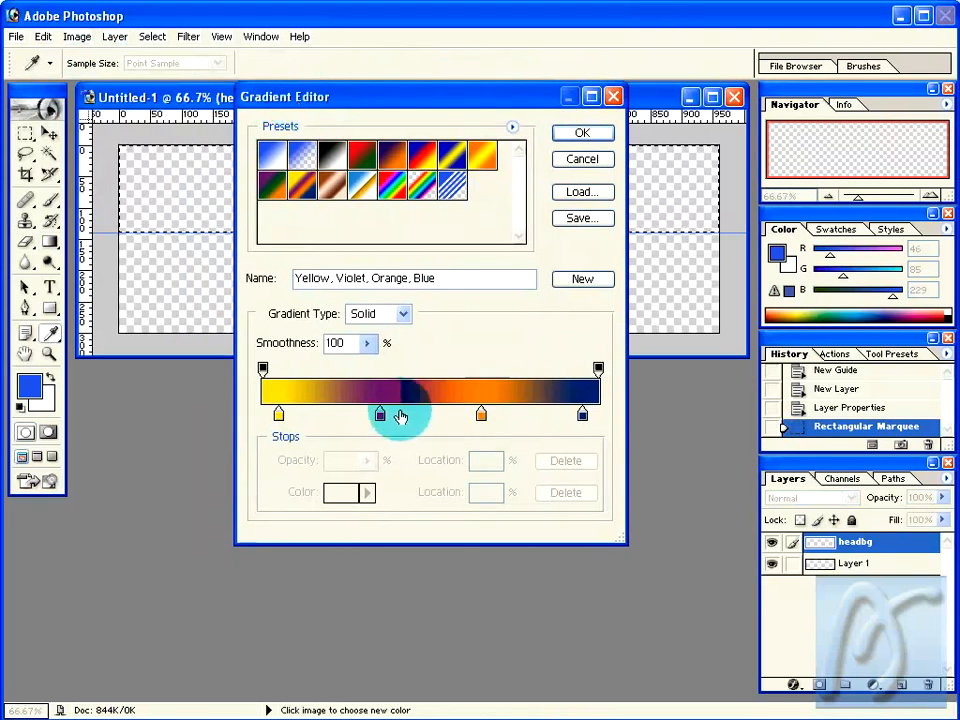
Step: Remove the yellow and violet color stops from the gradient and move the orange stop to location 0%
left_click(279, 414)
left_click_drag(279, 414, 285, 499)
left_click_drag(380, 418, 383, 445)
left_click_drag(481, 414, 296, 428)
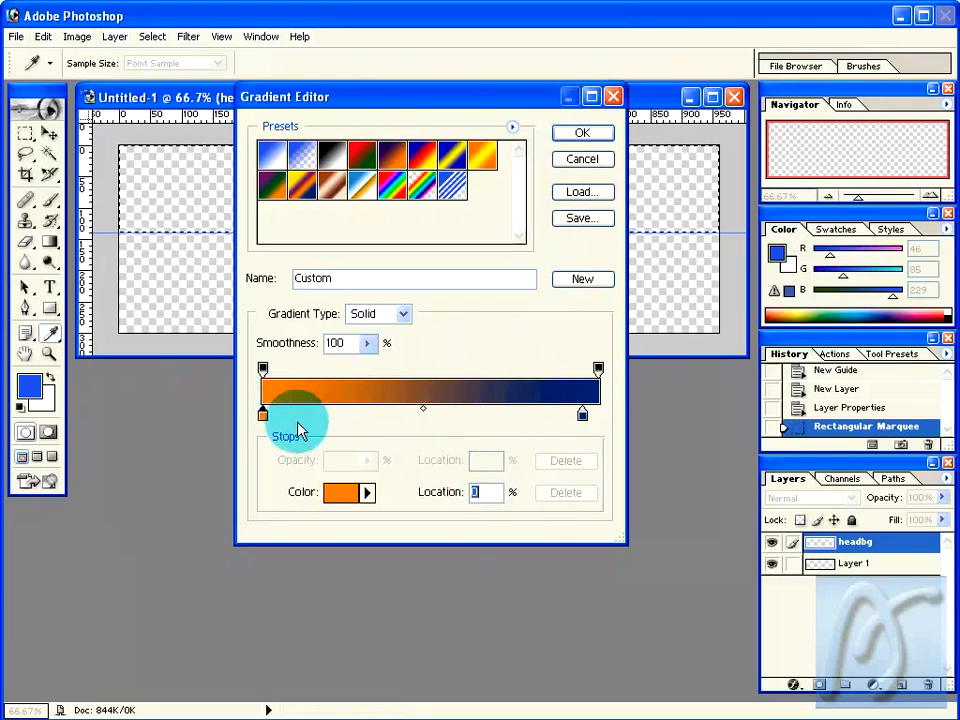
Step: Add extra orange color stops at 52%, 70% and 29% of the gradient and remove all three again
left_click(436, 415)
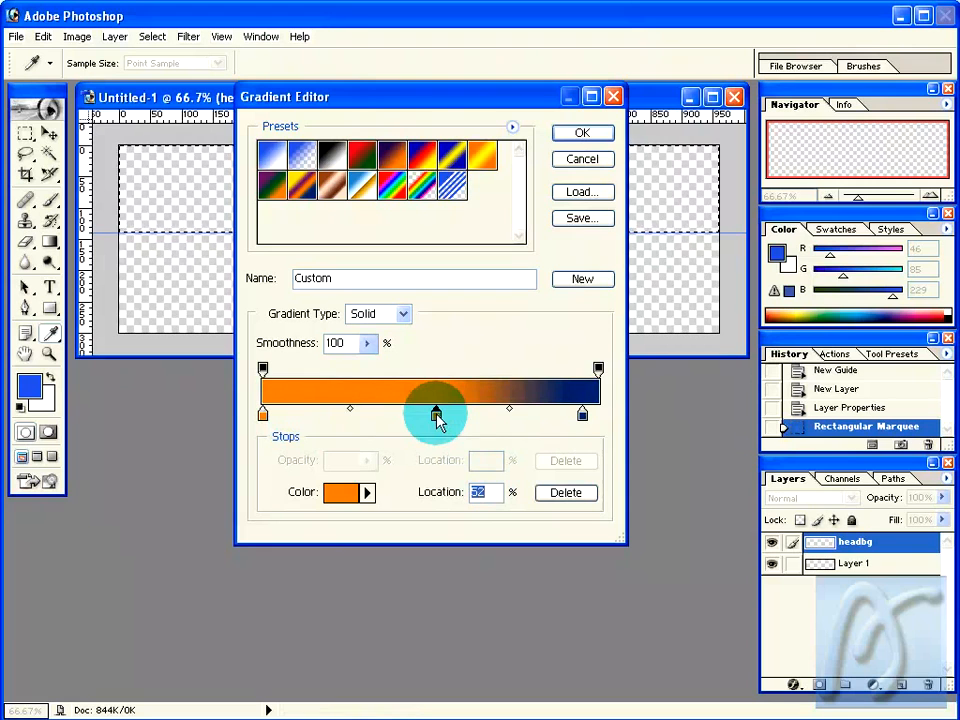
left_click(498, 414)
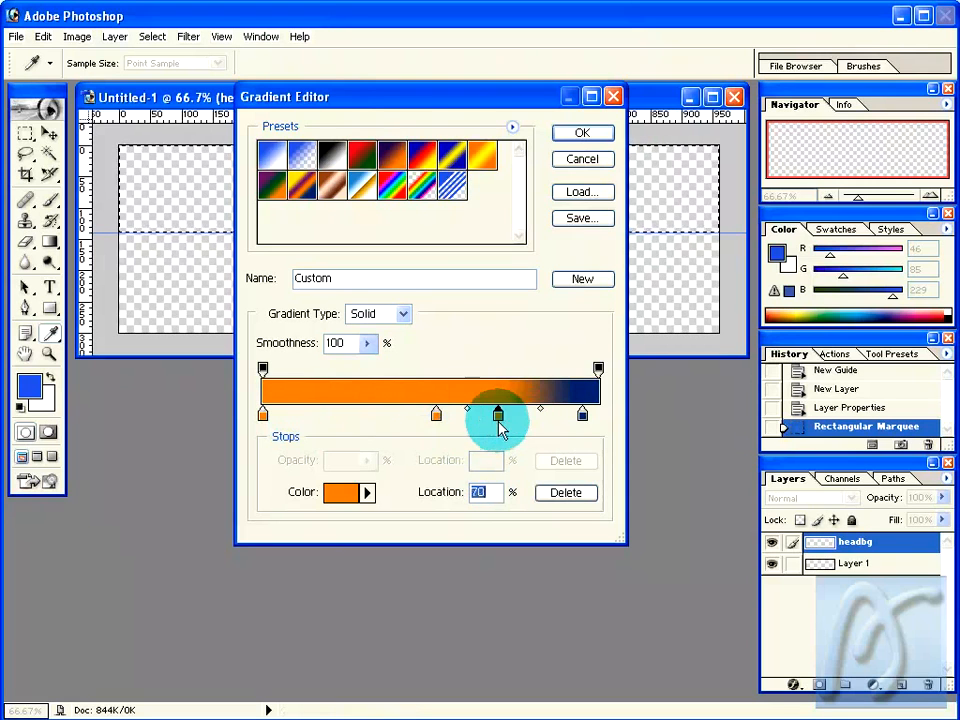
left_click(360, 415)
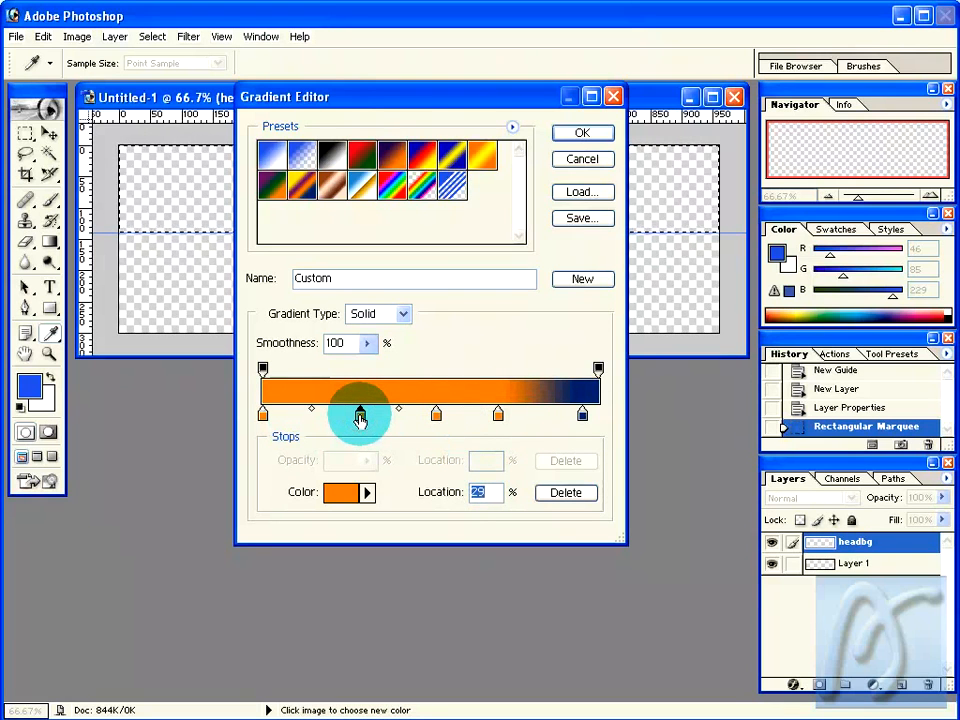
left_click_drag(358, 426, 359, 458)
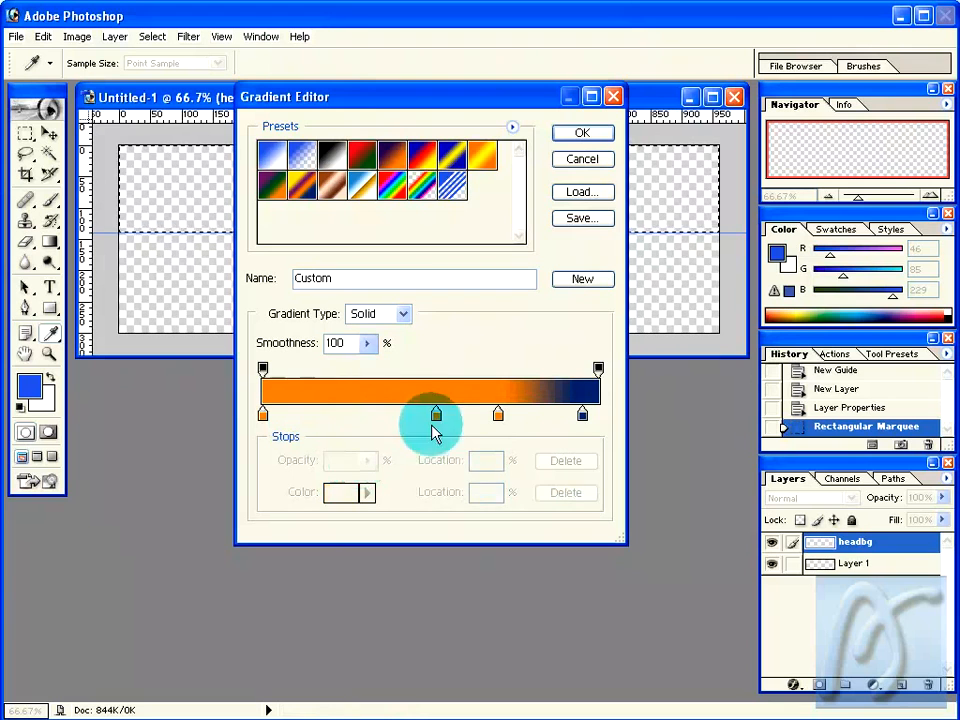
left_click_drag(437, 415, 437, 462)
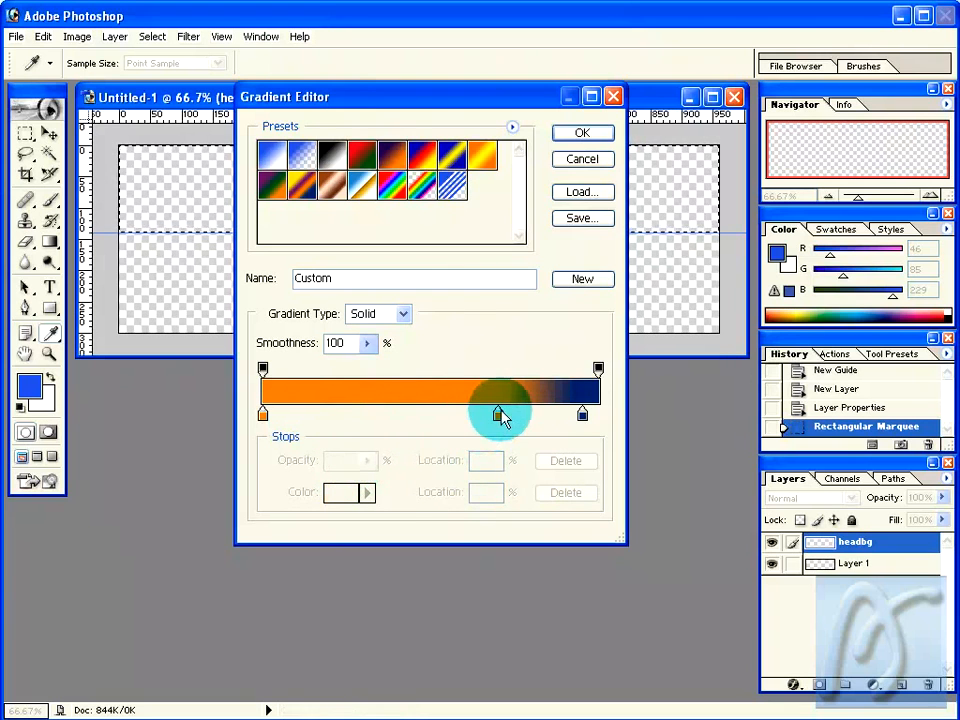
left_click_drag(499, 418, 495, 461)
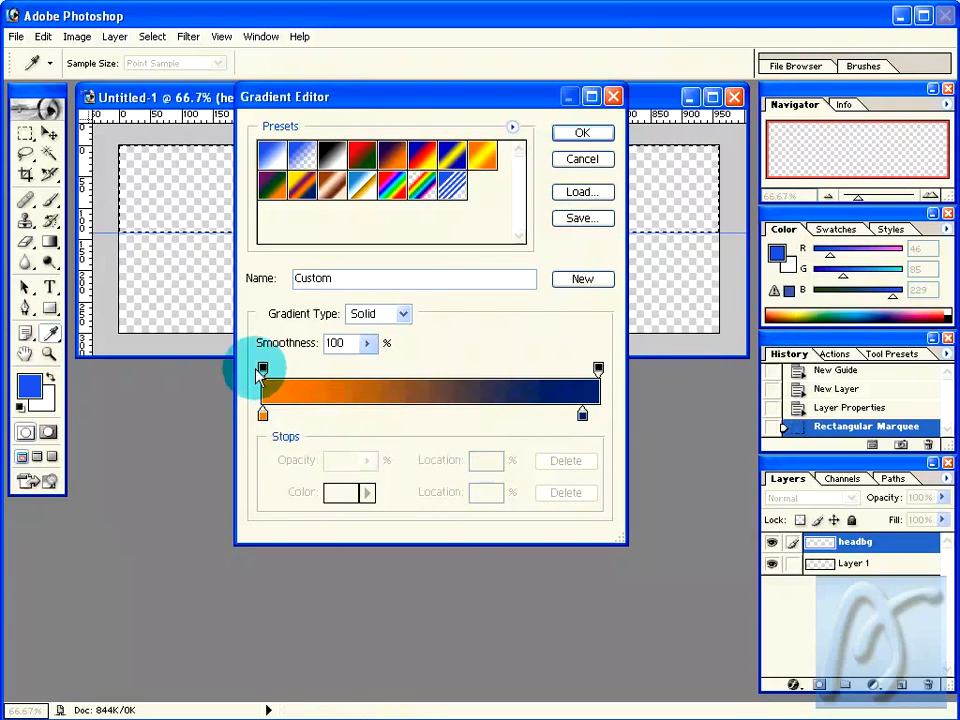
Step: Change the orange color stop at the gradient's start to the light cyan D5FDFF
left_click(264, 416)
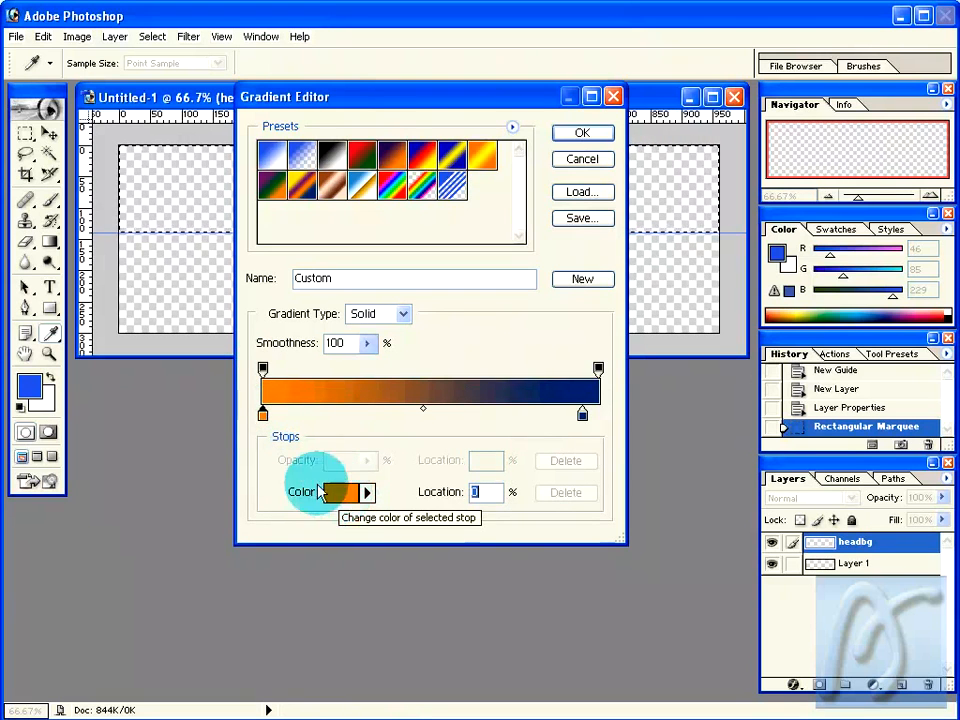
double_click(264, 416)
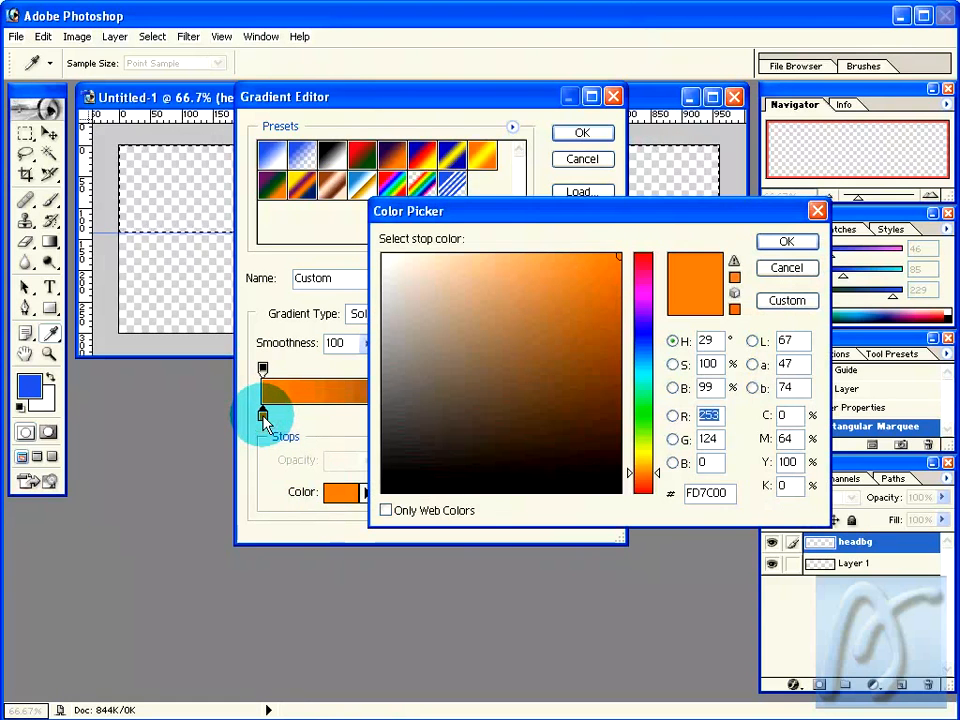
left_click(786, 243)
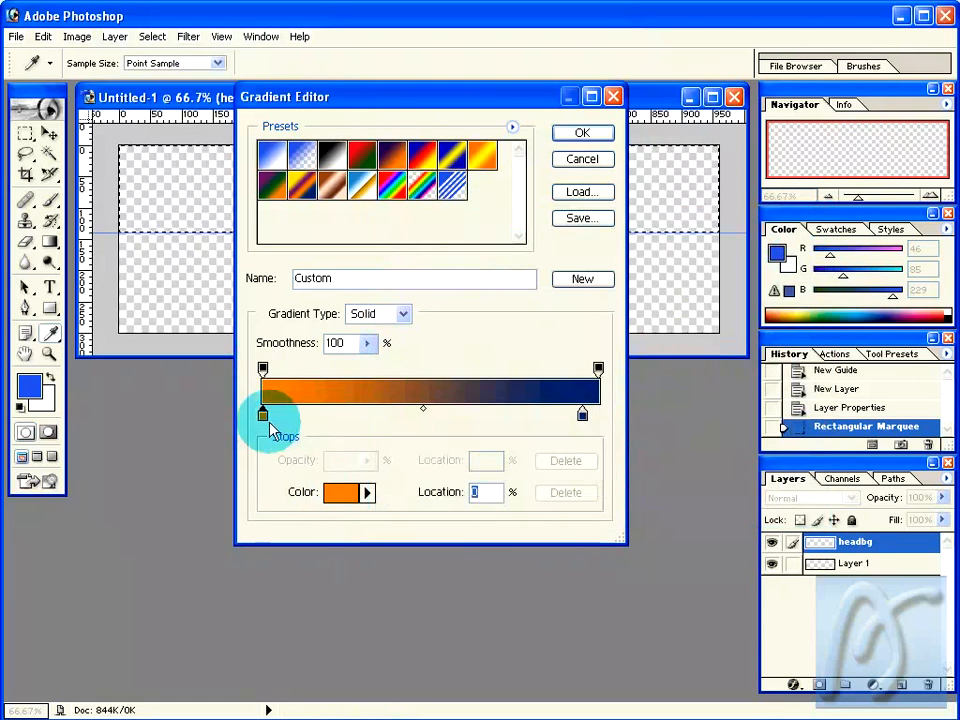
left_click(341, 493)
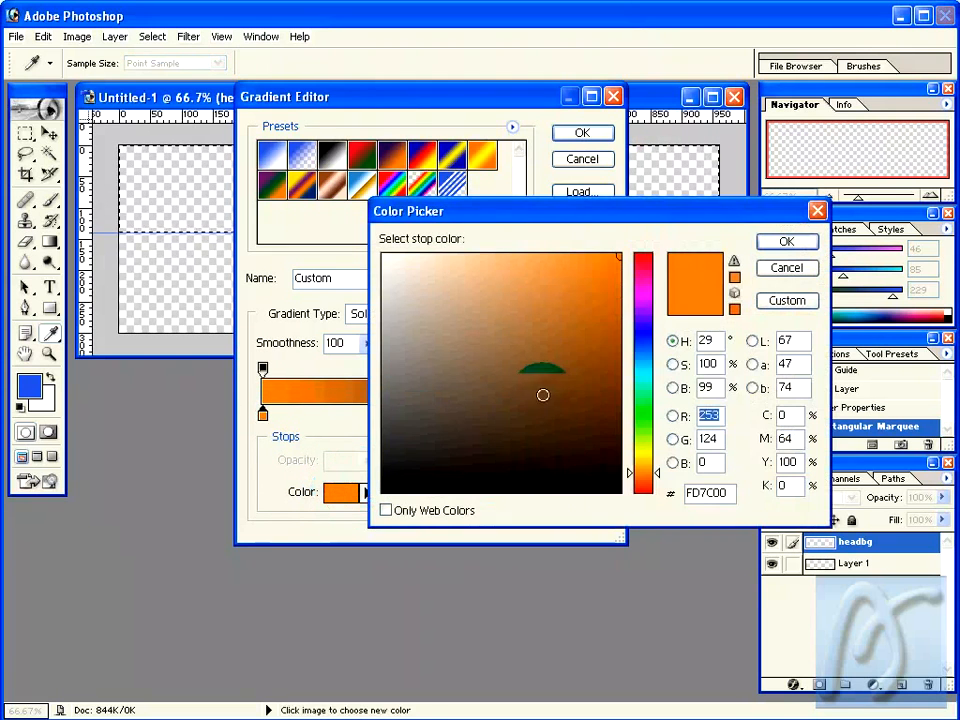
left_click(648, 376)
left_click_drag(648, 380, 645, 370)
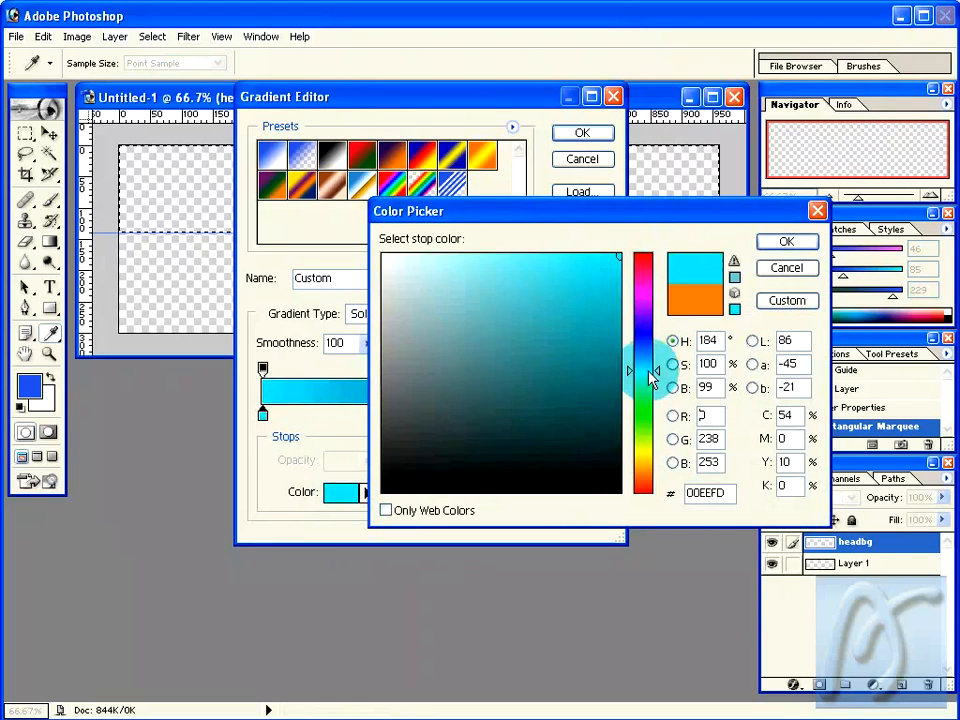
left_click_drag(596, 272, 423, 253)
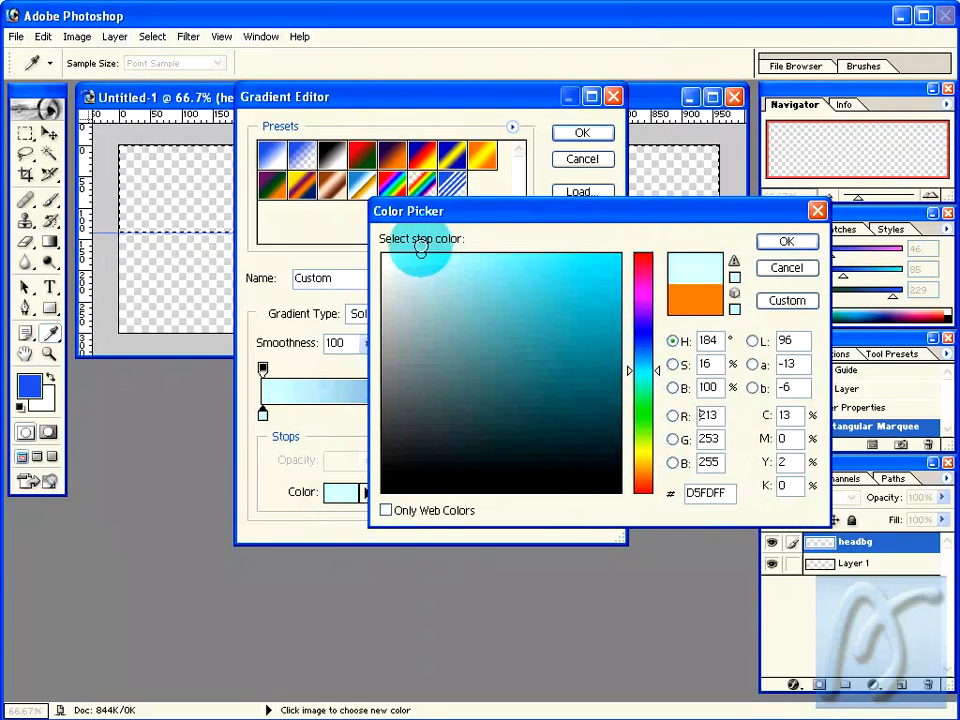
left_click(787, 242)
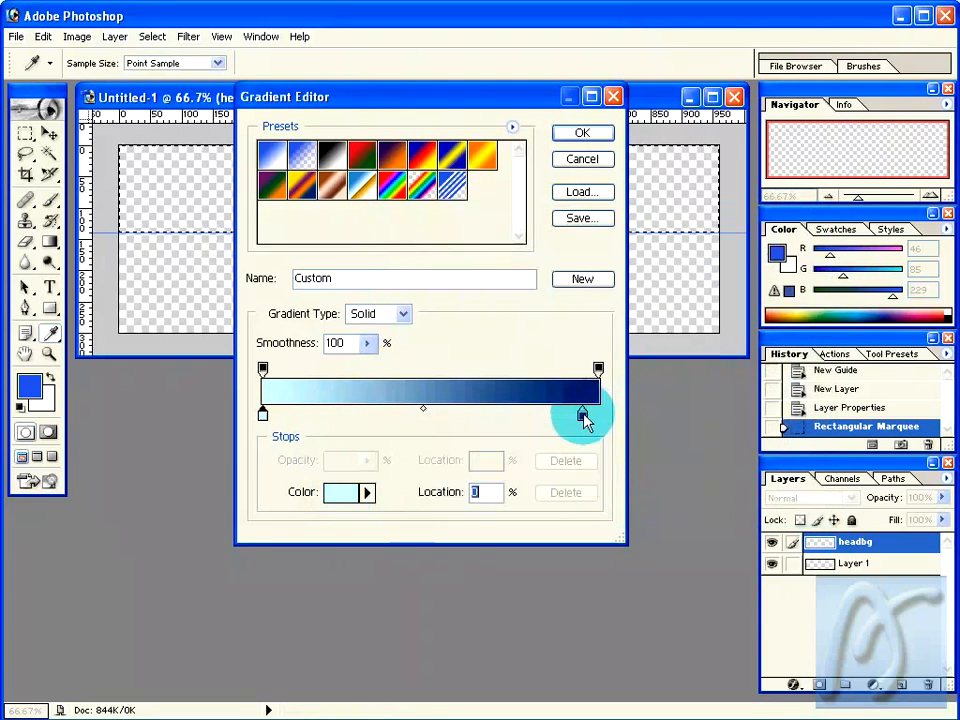
Step: Move the dark blue color stop to location 100% and set its color to the medium blue 294E94
left_click(583, 414)
left_click_drag(583, 414, 599, 416)
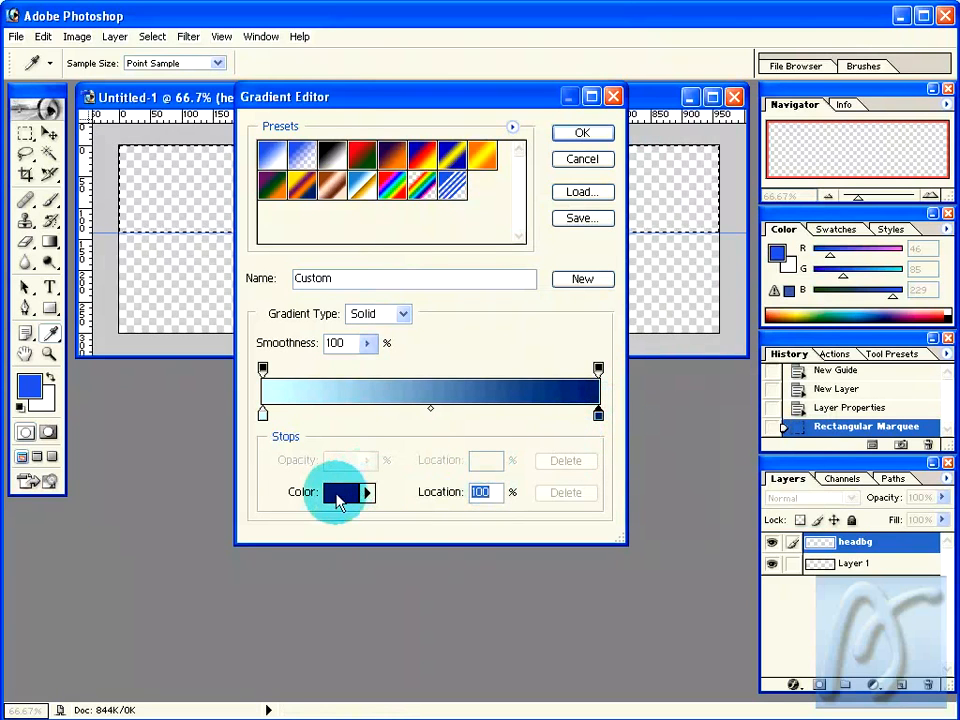
left_click(338, 502)
mouse_move(587, 358)
left_mouse_down()
mouse_move(534, 343)
mouse_move(518, 352)
mouse_move(514, 343)
mouse_move(549, 361)
mouse_move(553, 351)
left_mouse_up()
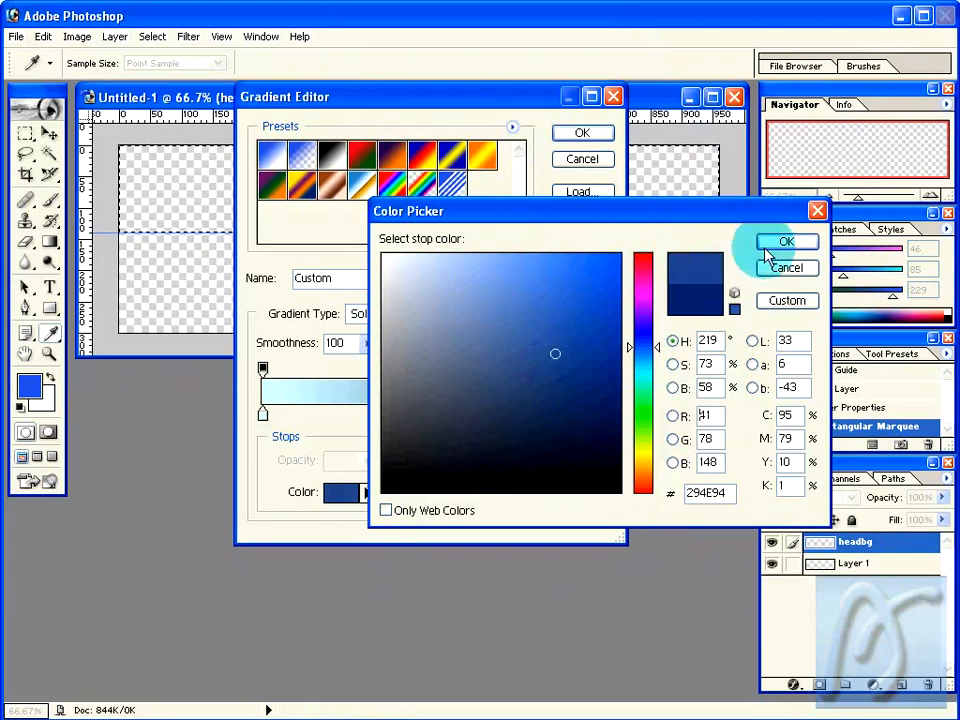
left_click(783, 241)
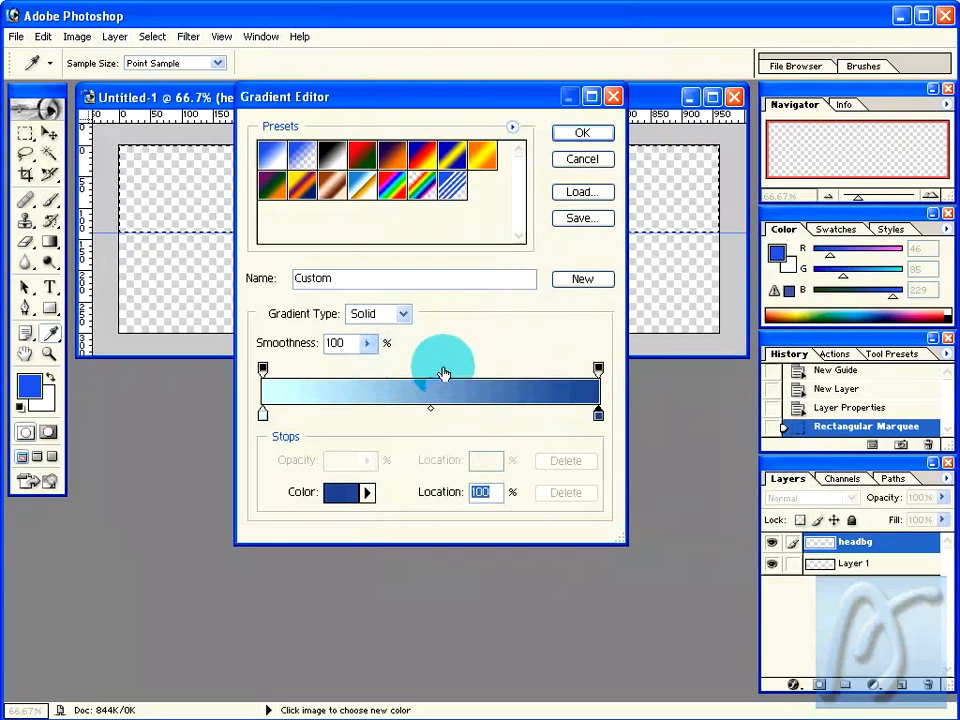
Step: Accept the edited gradient, fill the header selection on headbg with it radially from below its left end, and enlarge the document window
left_click(583, 134)
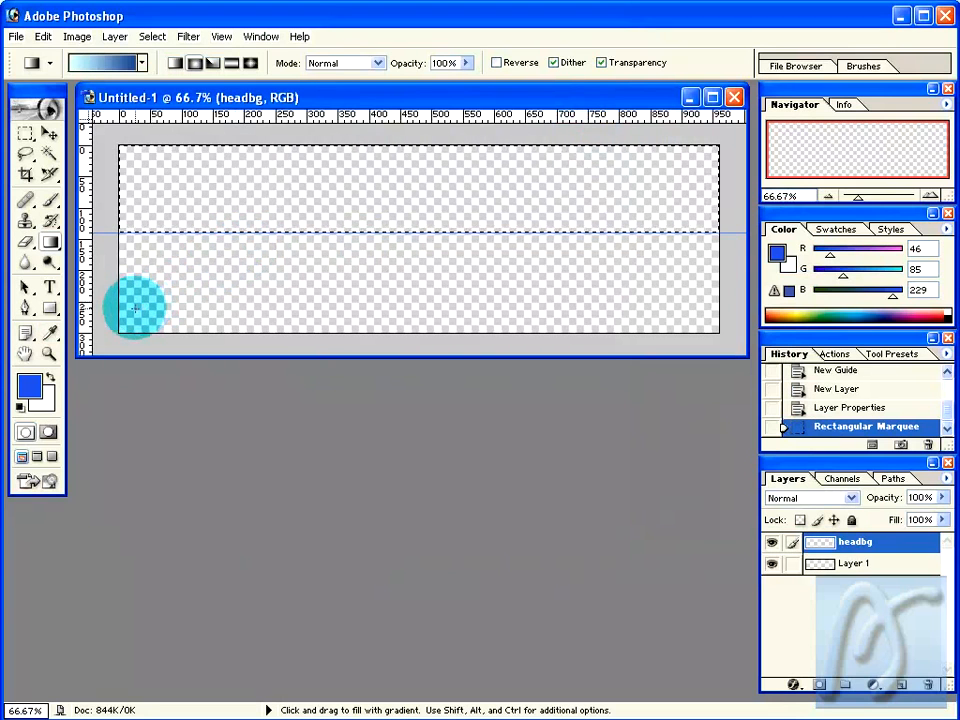
left_click_drag(135, 308, 332, 163)
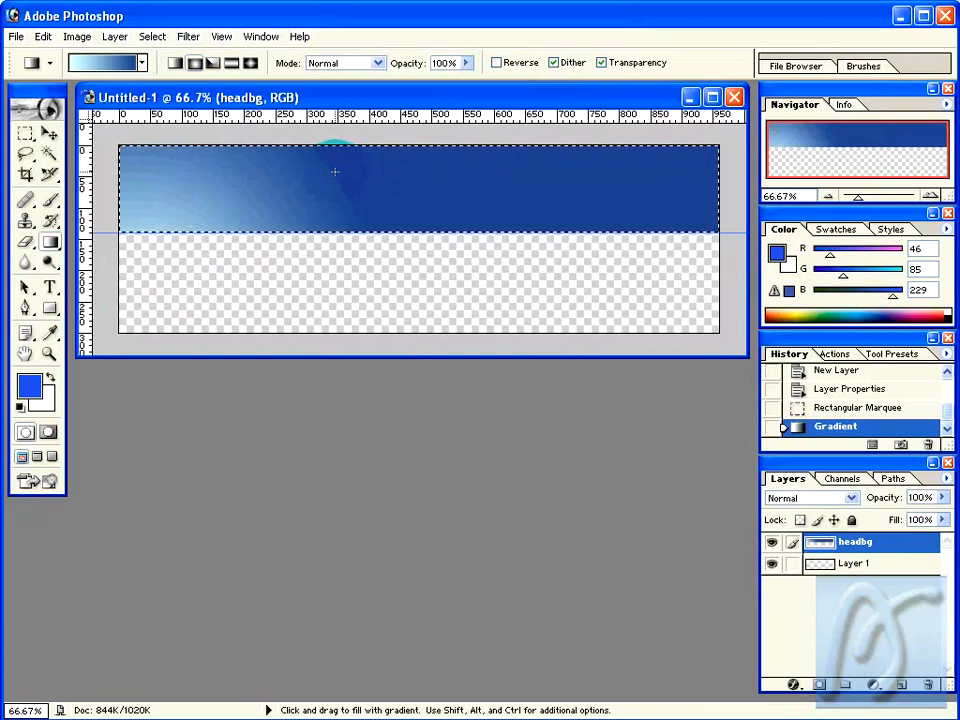
left_click_drag(392, 357, 406, 626)
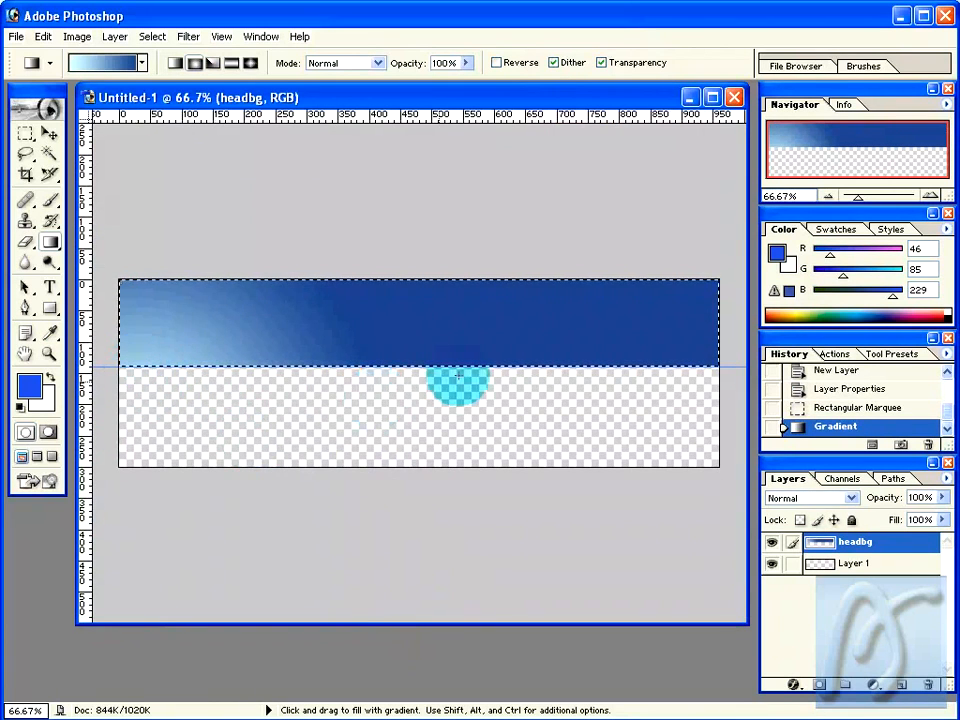
Step: Redraw the radial gradient over the header selection until it runs from light cyan at the right end to medium blue at the left
left_click_drag(304, 293, 302, 290)
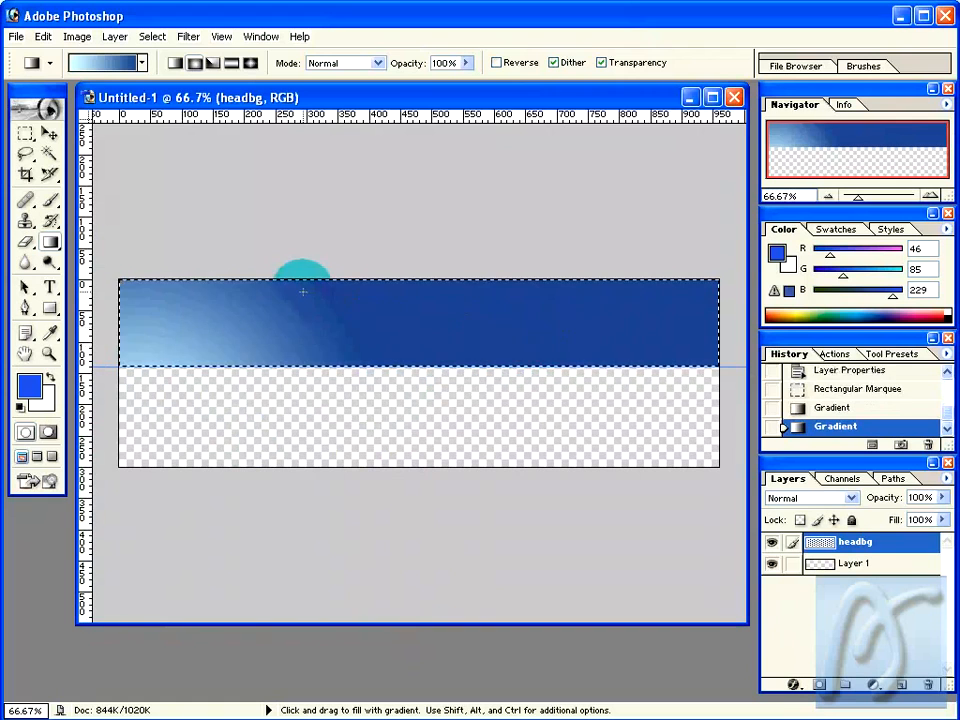
left_click_drag(542, 328, 380, 320)
left_click_drag(432, 288, 169, 508)
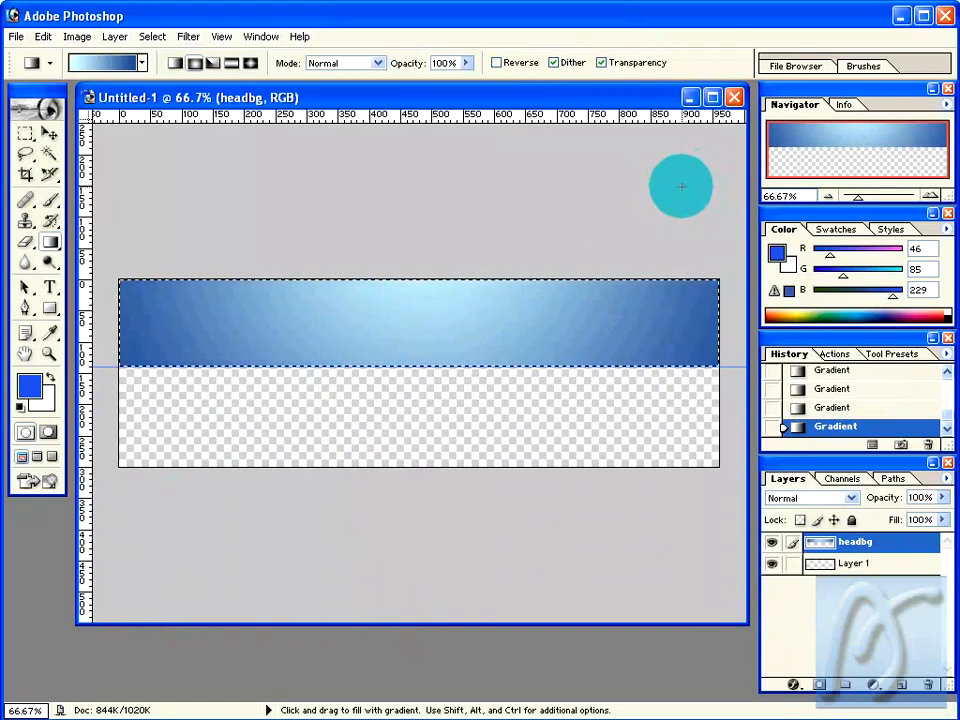
left_click_drag(502, 282, 83, 505)
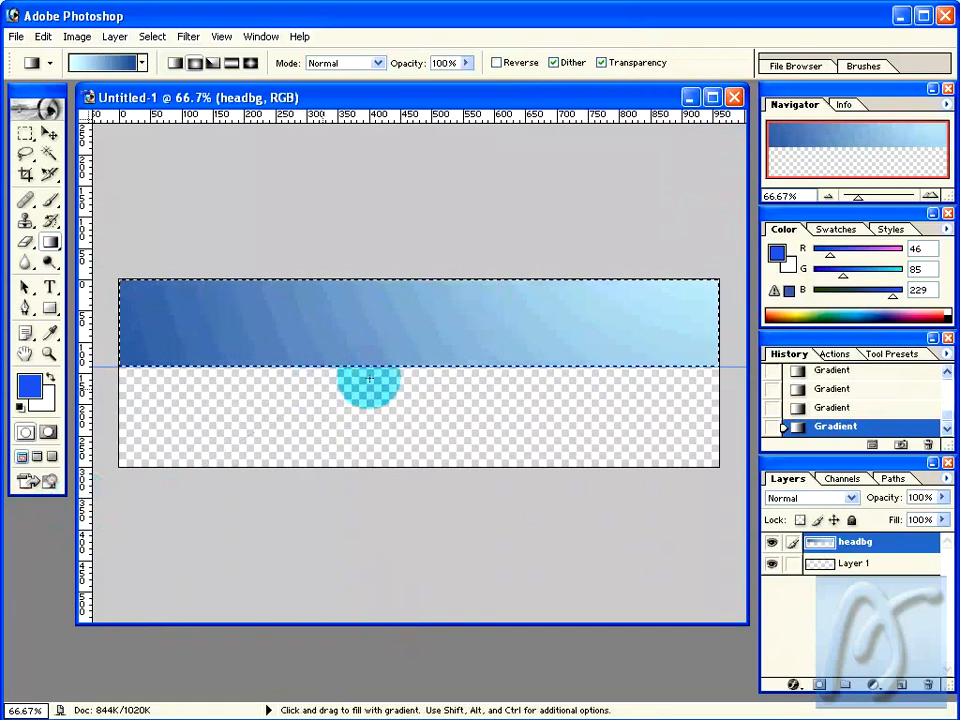
left_click_drag(580, 282, 21, 573)
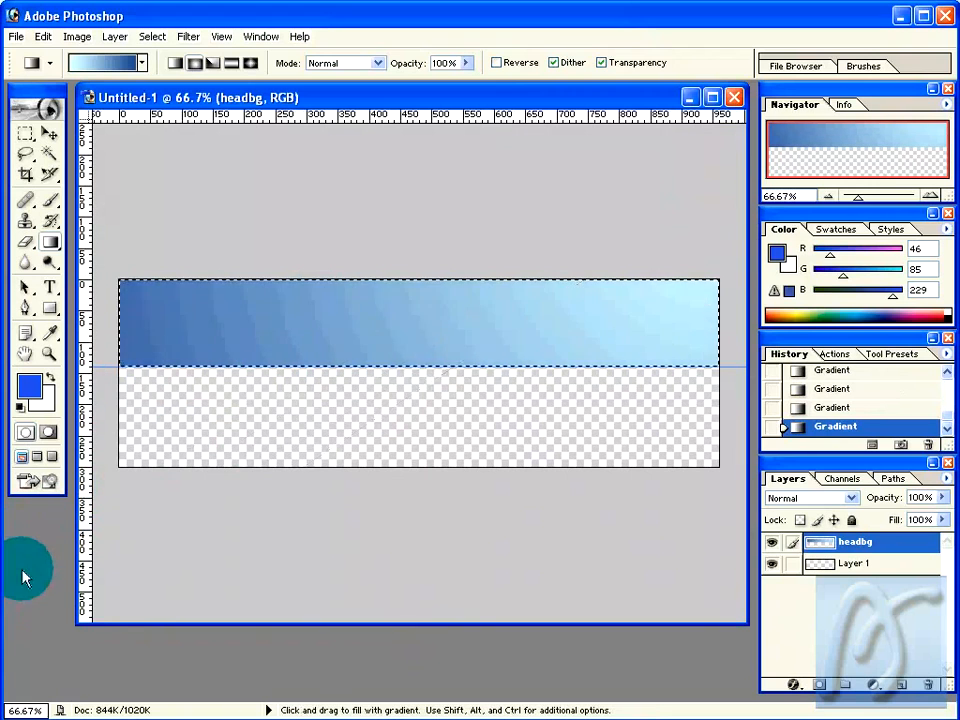
left_click_drag(652, 273, 652, 273)
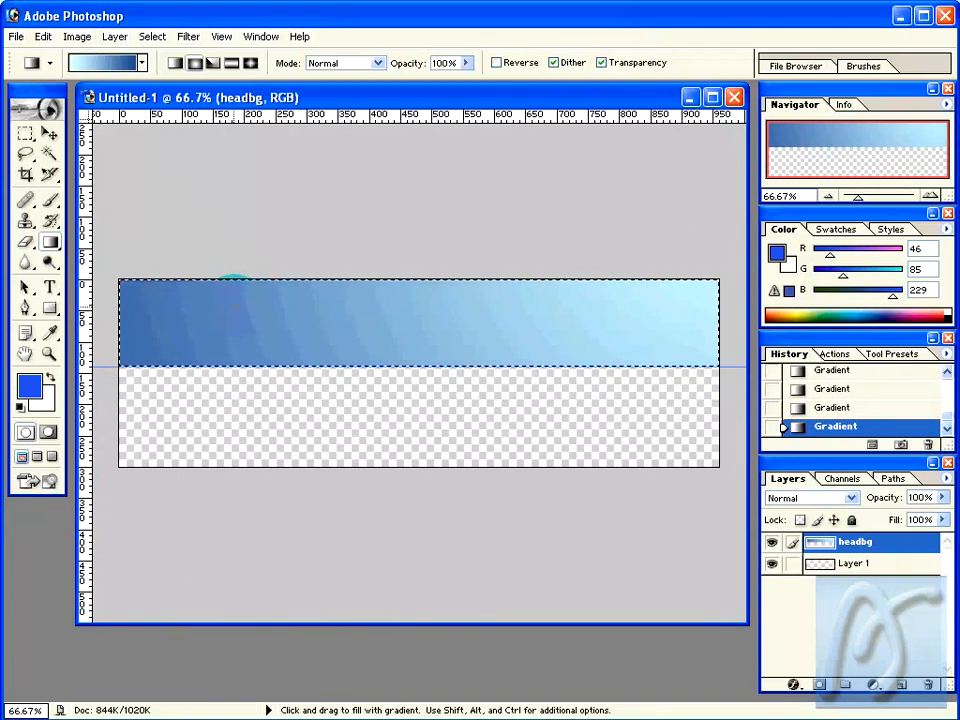
Step: Activate the Type tool and set its font to Georgia in the Italic style
left_click(50, 290)
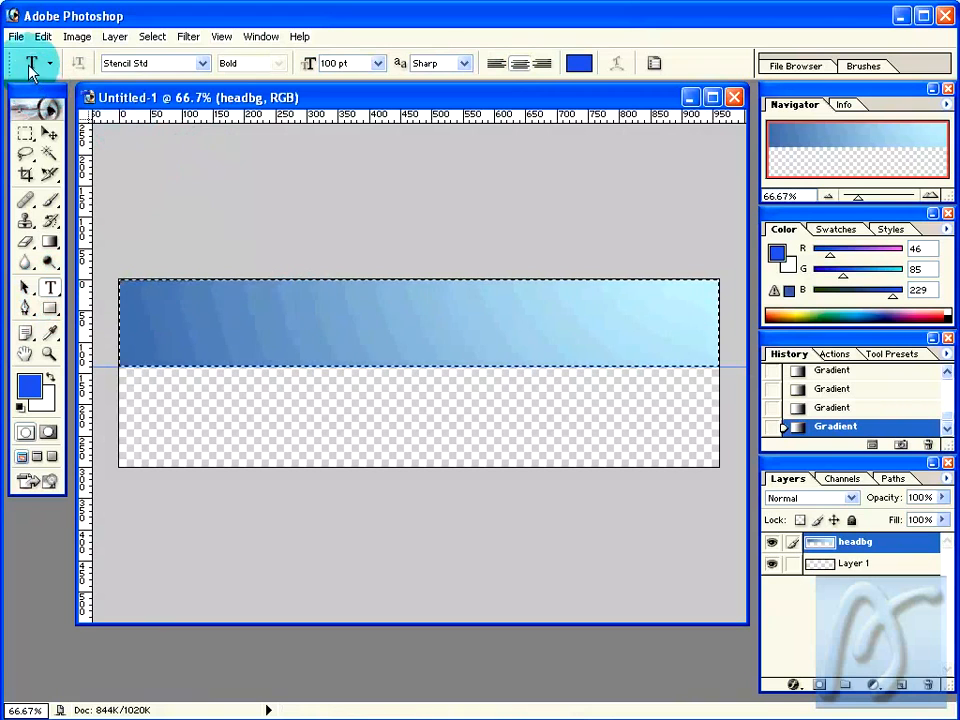
left_click(51, 64)
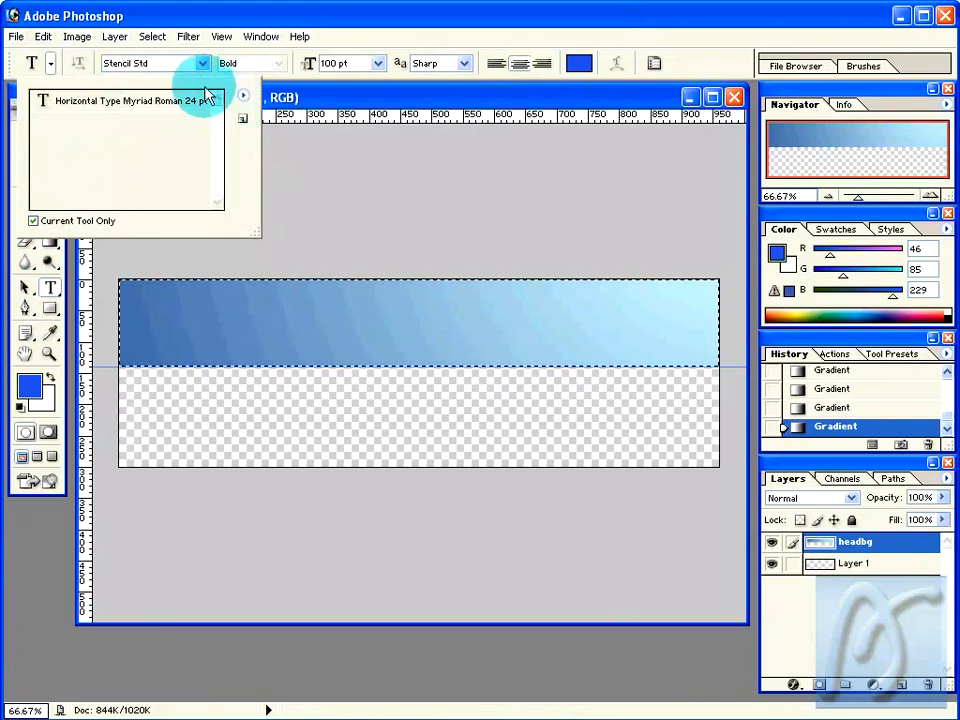
left_click(135, 62)
mouse_move(236, 353)
left_mouse_down()
mouse_move(225, 210)
mouse_move(231, 124)
mouse_move(230, 200)
left_mouse_up()
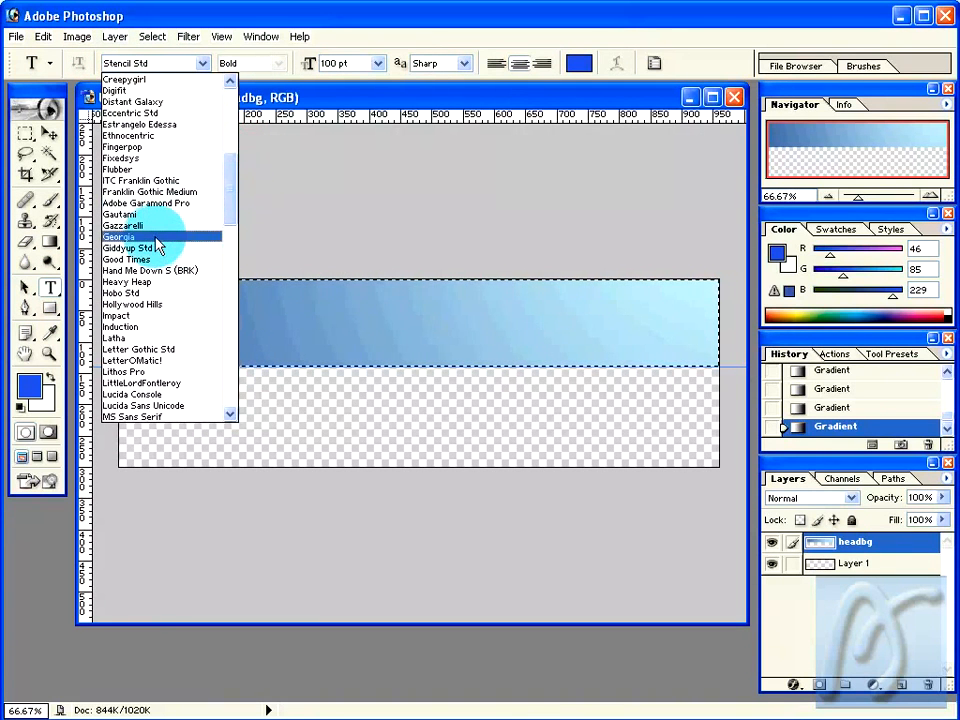
left_click(157, 240)
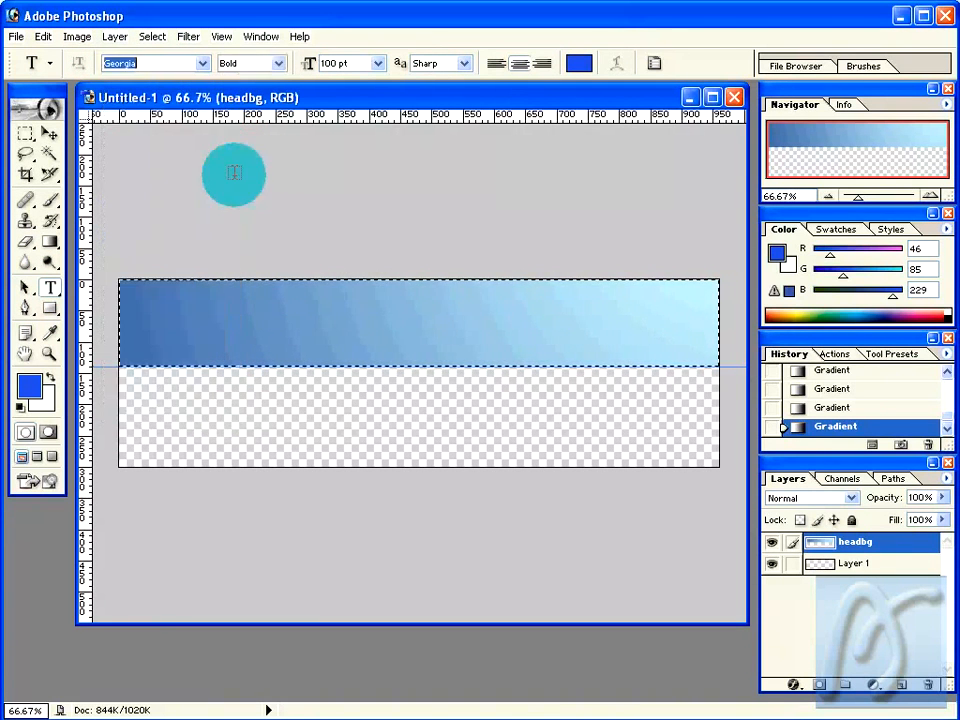
left_click(280, 64)
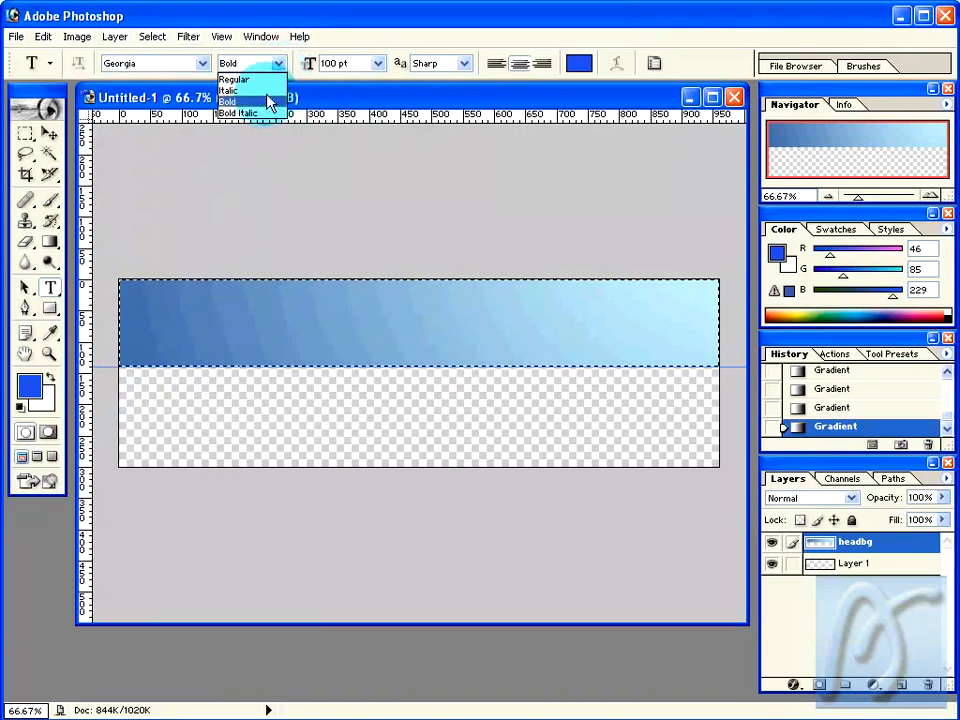
left_click(267, 92)
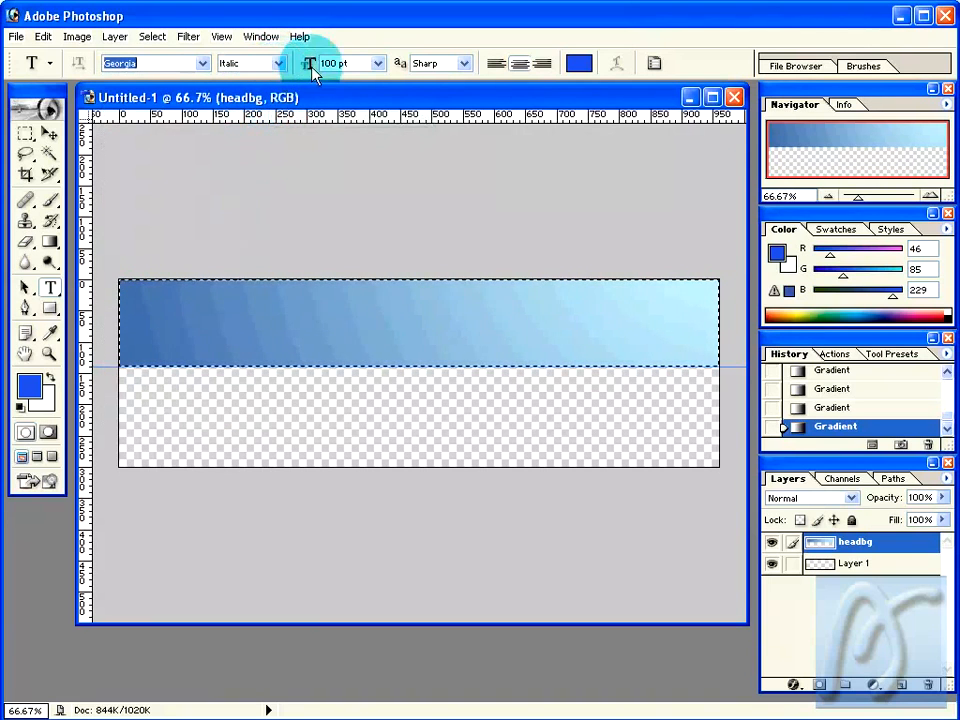
Step: Keep the font size at 100 pt, set the text anti-aliasing to Smooth and align the text left
left_click(351, 62)
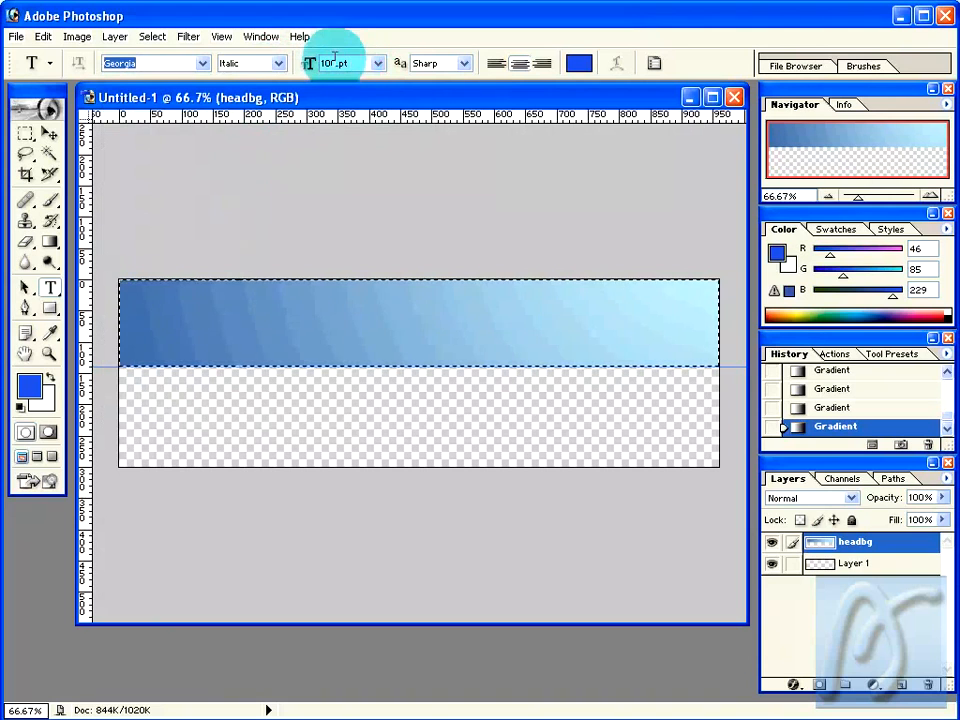
left_click(378, 63)
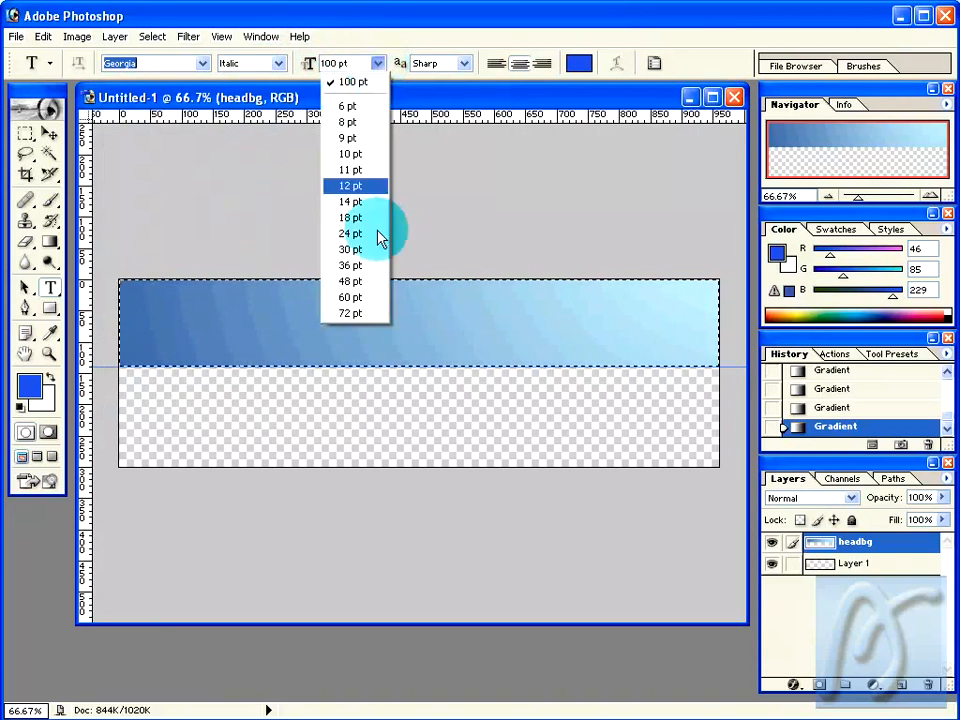
left_click(355, 62)
key("Tab")
key("Tab")
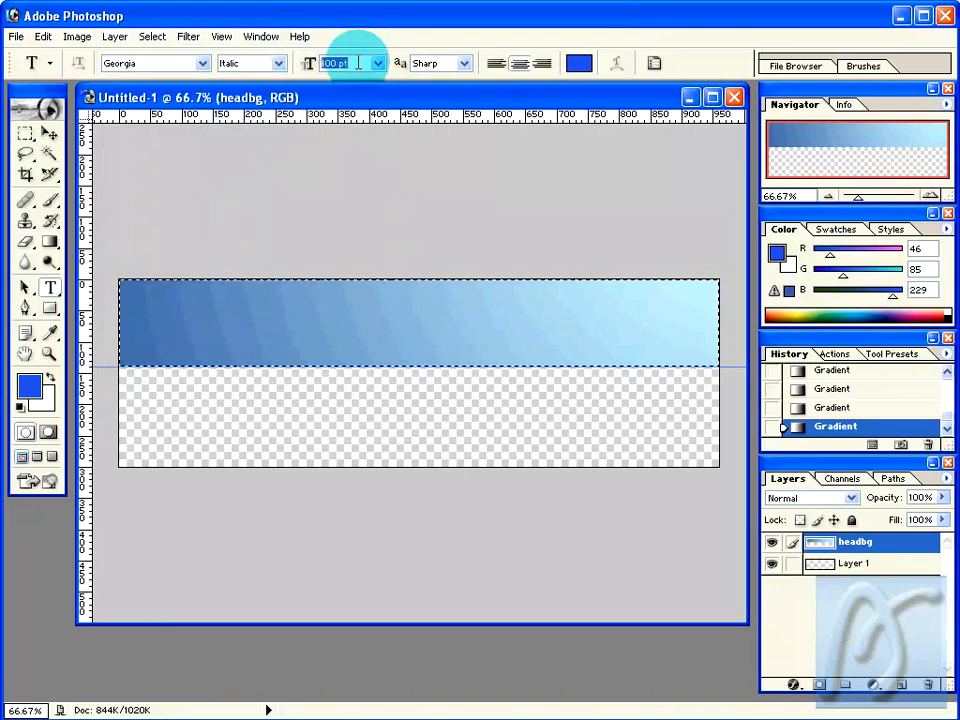
left_click(464, 65)
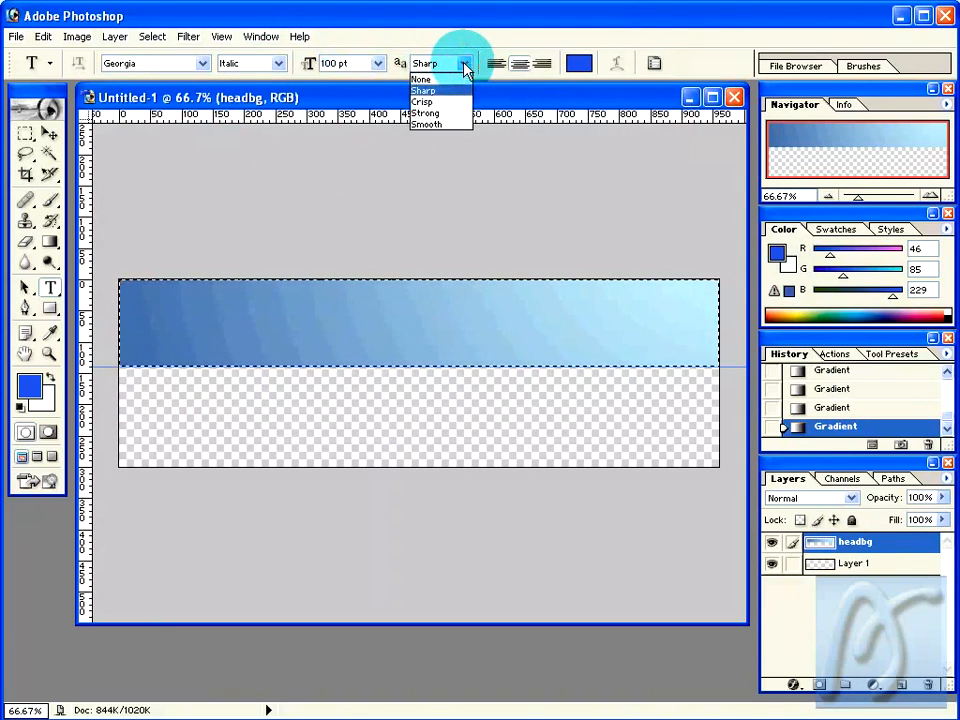
left_click(465, 125)
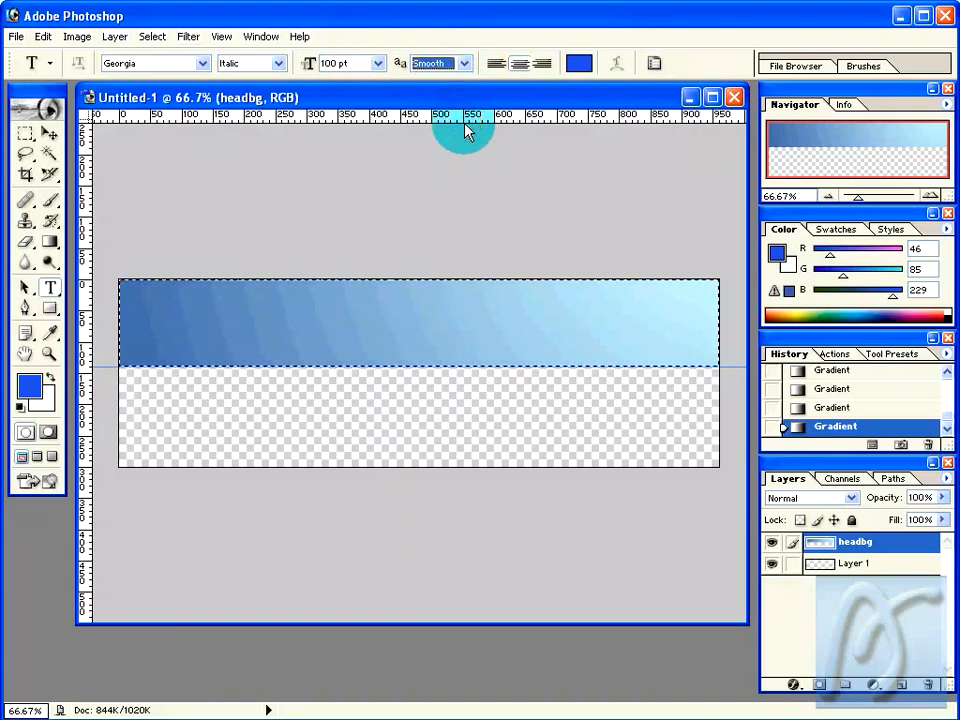
left_click(497, 67)
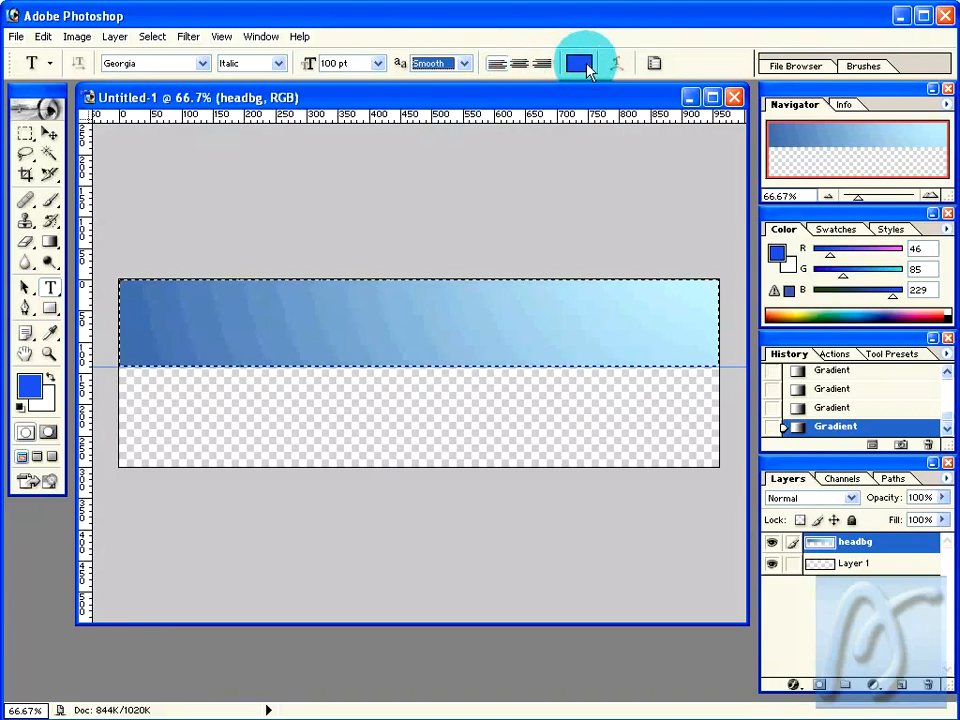
Step: Set the text color to the light blue B4E1EE sampled from the right part of the header gradient
left_click(580, 64)
left_click_drag(598, 219, 335, 352)
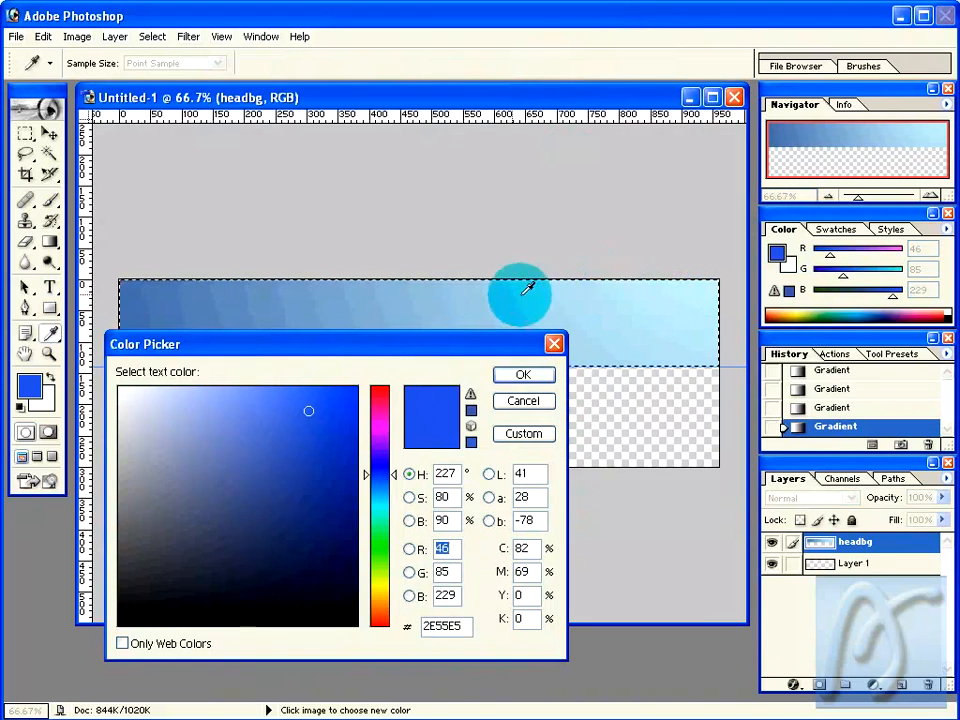
left_click(603, 289)
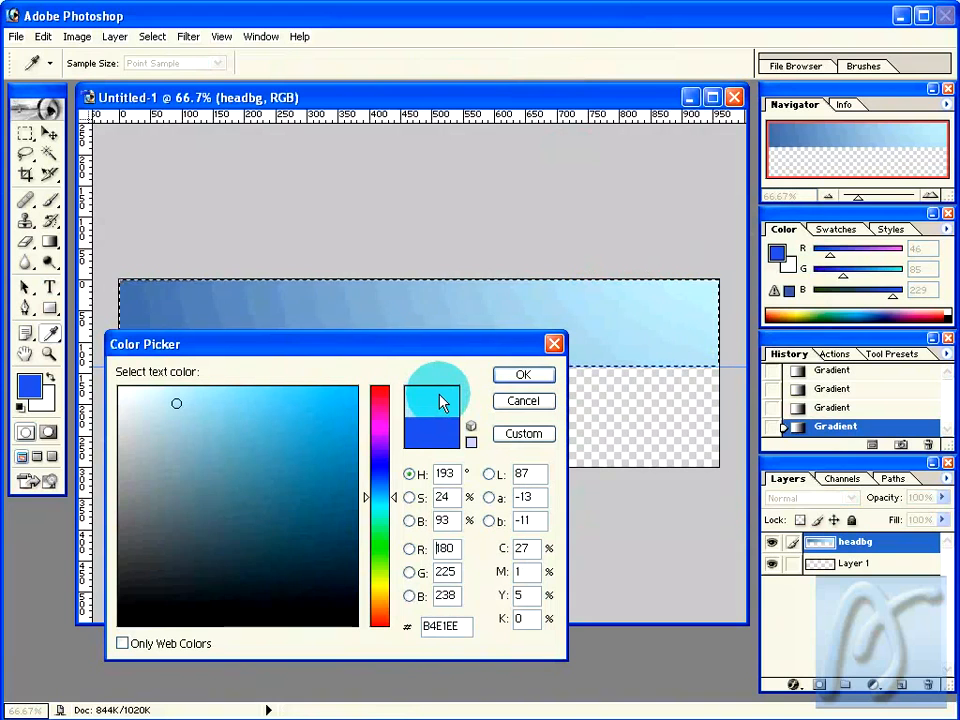
left_click(524, 378)
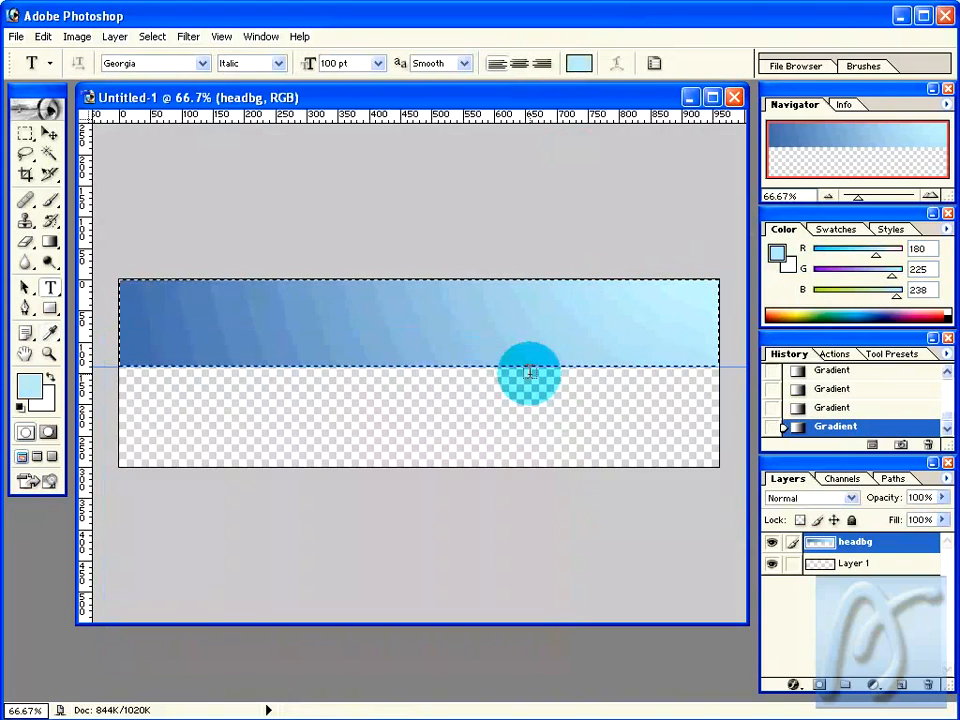
Step: Add the text "Head Title" to the header and position it near the left edge of the gradient band
left_click(175, 302)
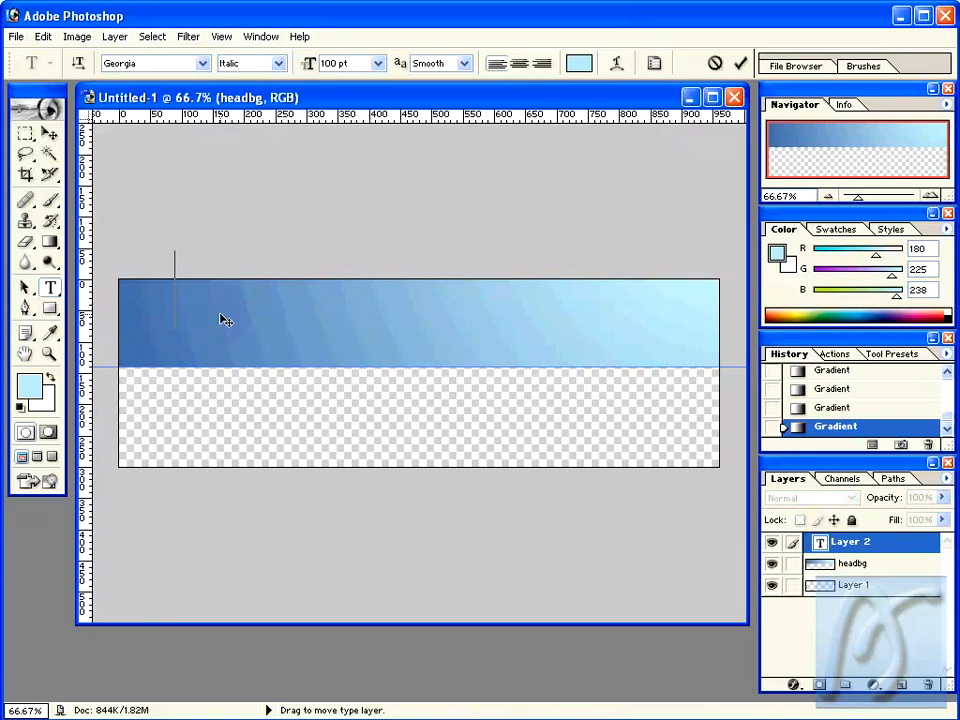
type("Head 1")
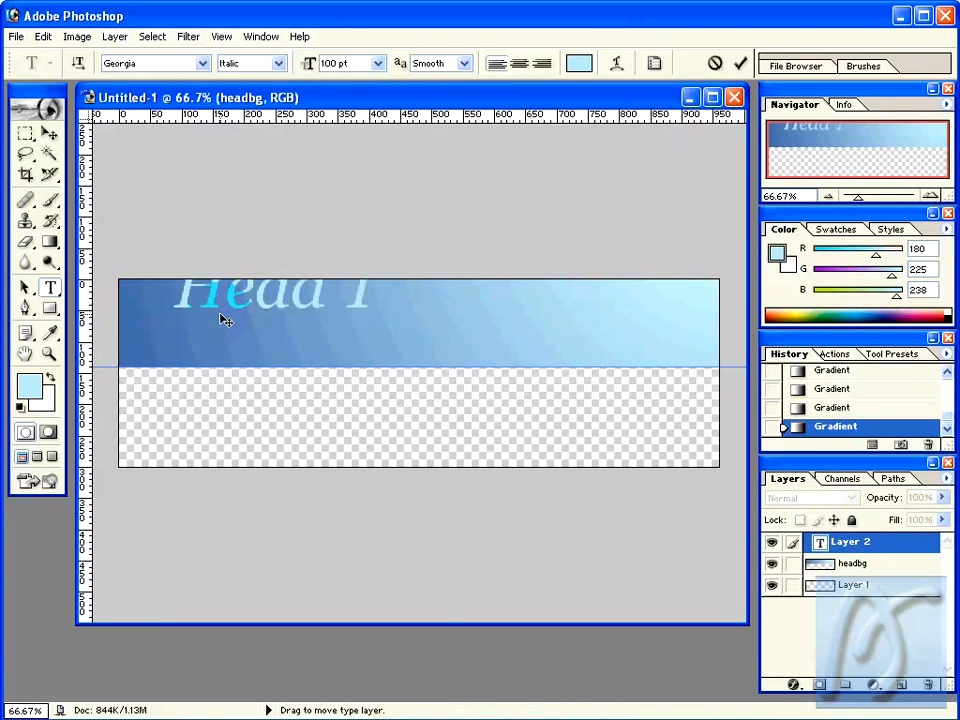
type("itle")
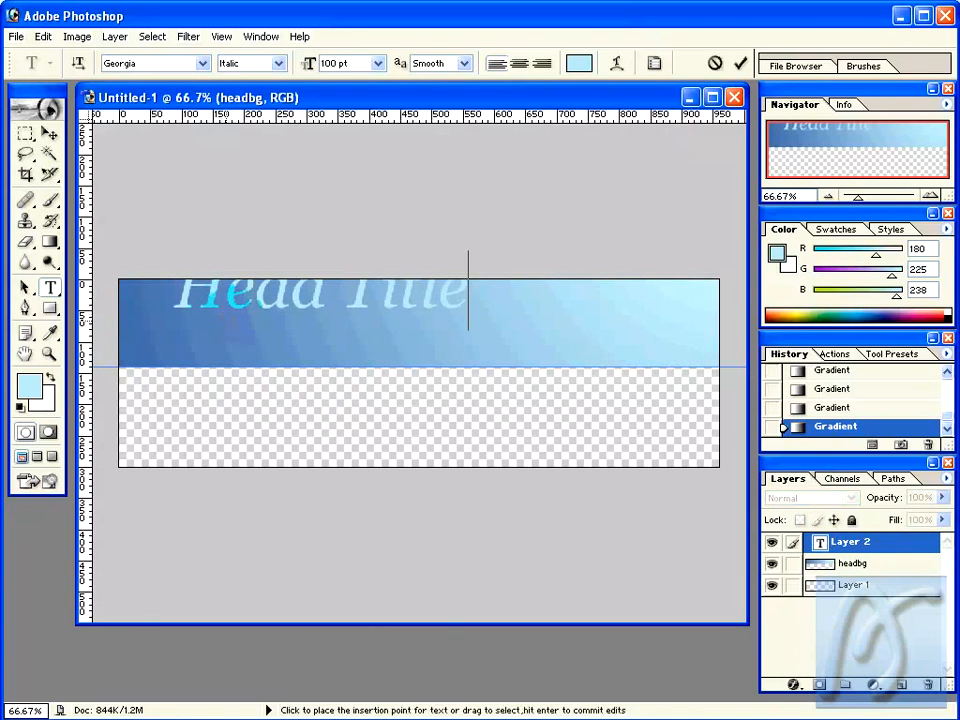
left_click_drag(241, 358, 200, 385)
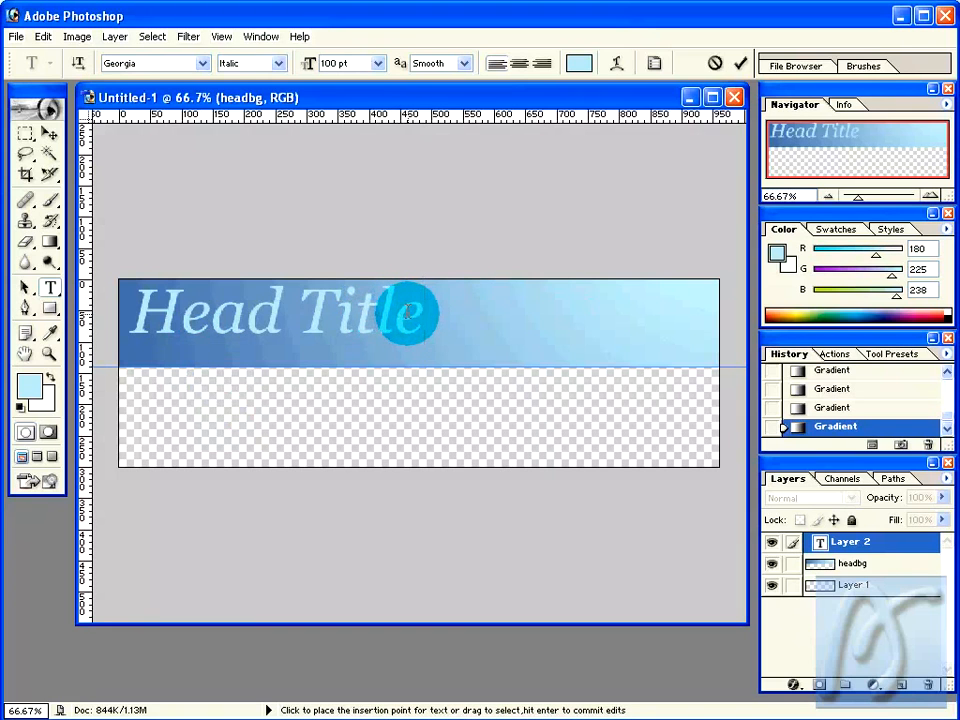
left_click(49, 133)
mouse_move(460, 351)
left_mouse_down()
mouse_move(482, 352)
mouse_move(455, 348)
mouse_move(470, 352)
left_mouse_up()
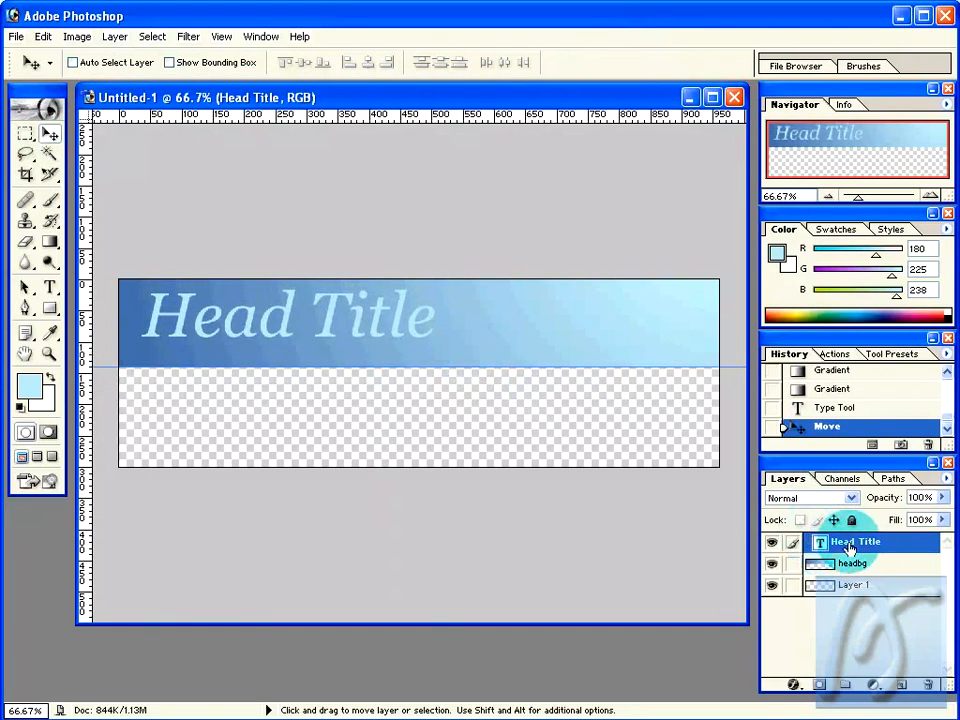
mouse_move(488, 337)
left_mouse_down()
mouse_move(495, 341)
mouse_move(471, 335)
left_mouse_up()
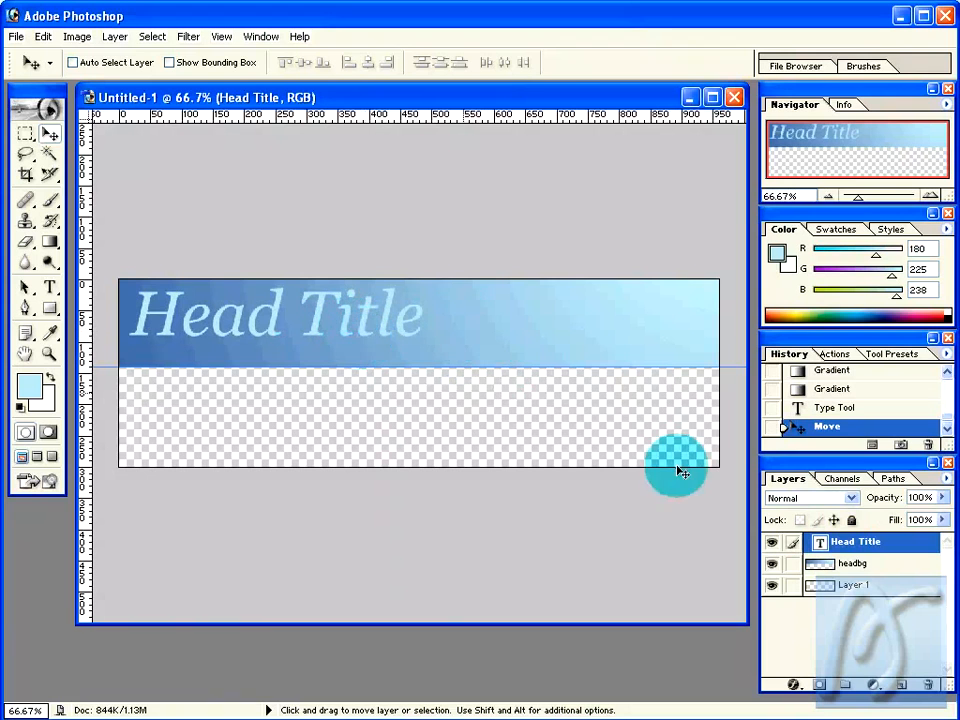
Step: Select the headbg layer and try moving the gradient background on the canvas
left_click(866, 564)
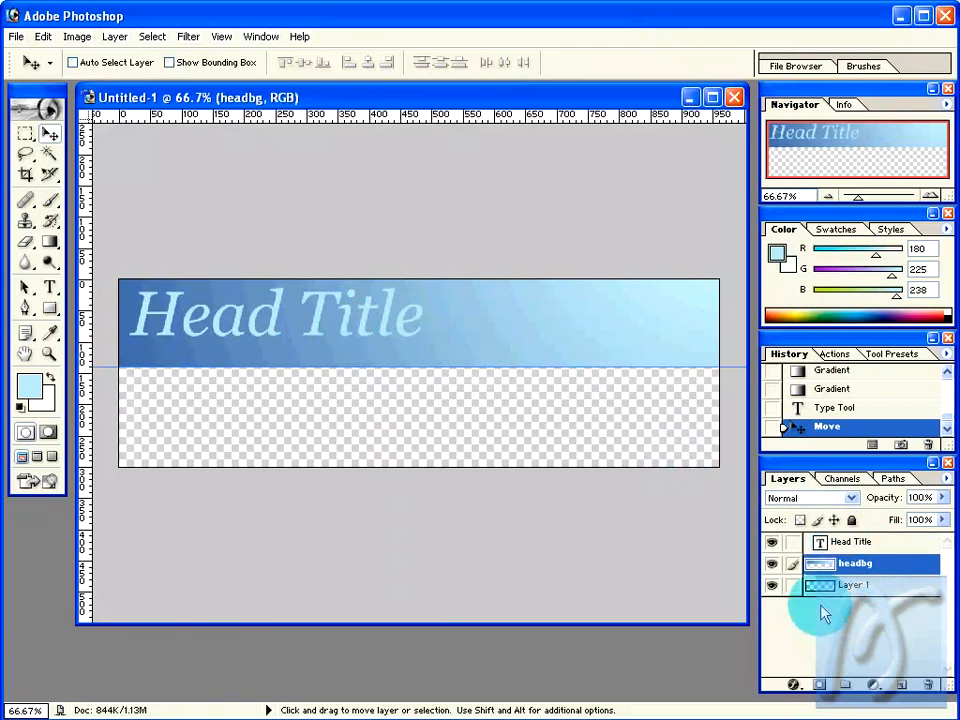
left_click_drag(484, 403, 533, 443)
left_click_drag(478, 364, 472, 406)
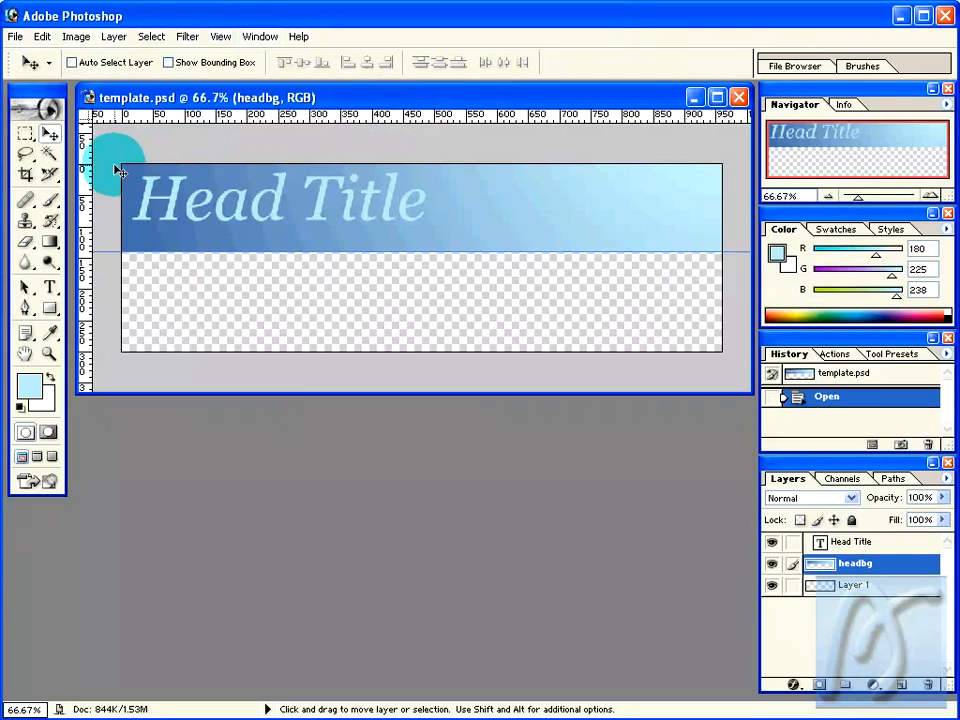
left_click(48, 290)
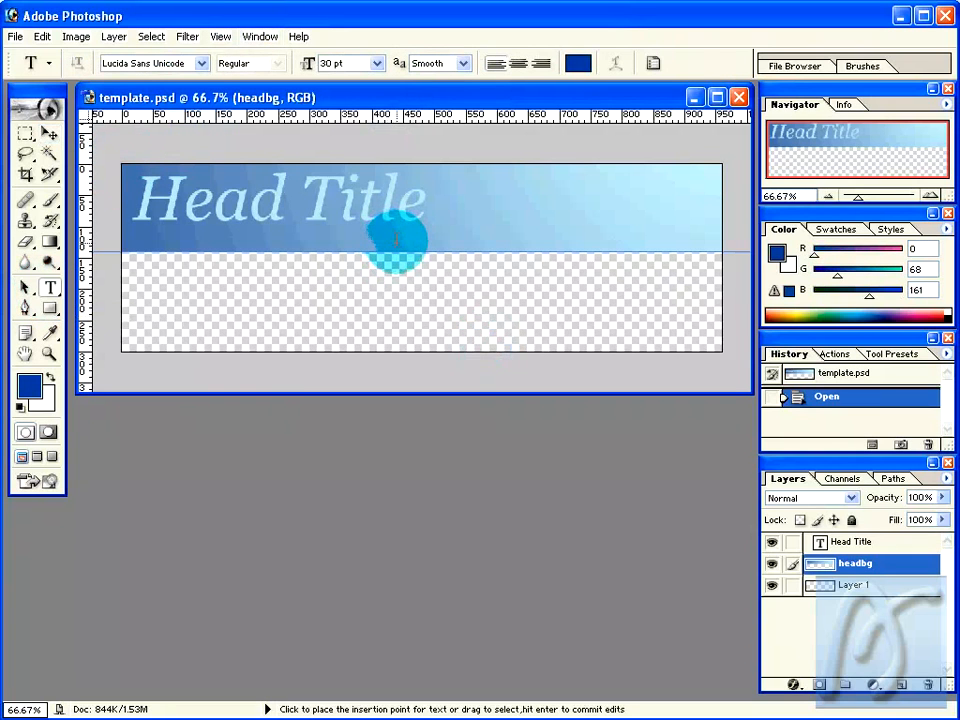
left_click(397, 238)
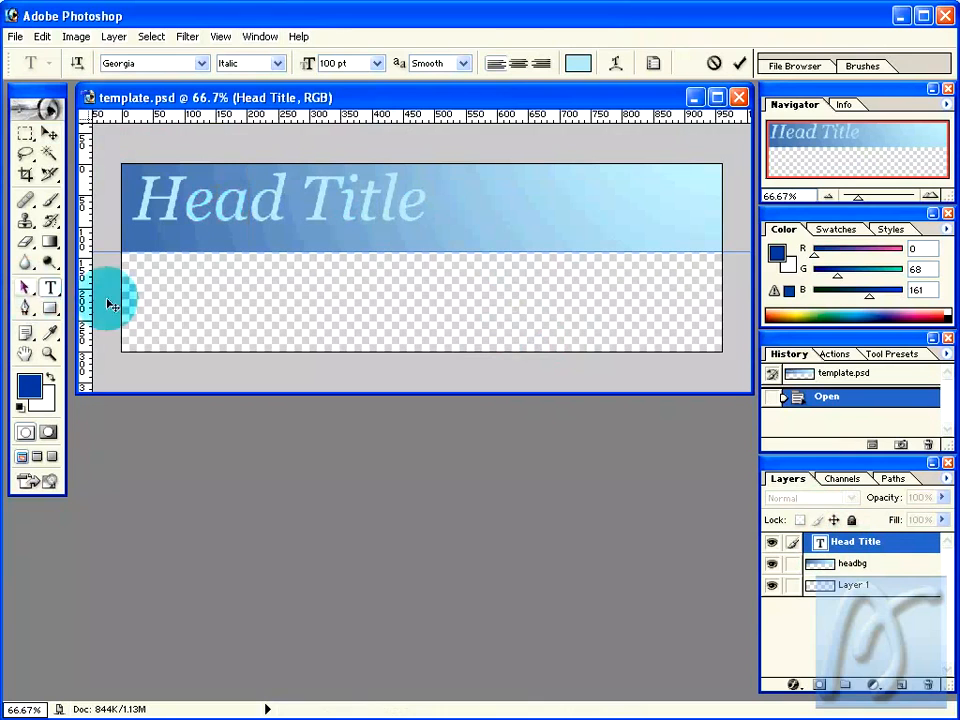
left_click(27, 290)
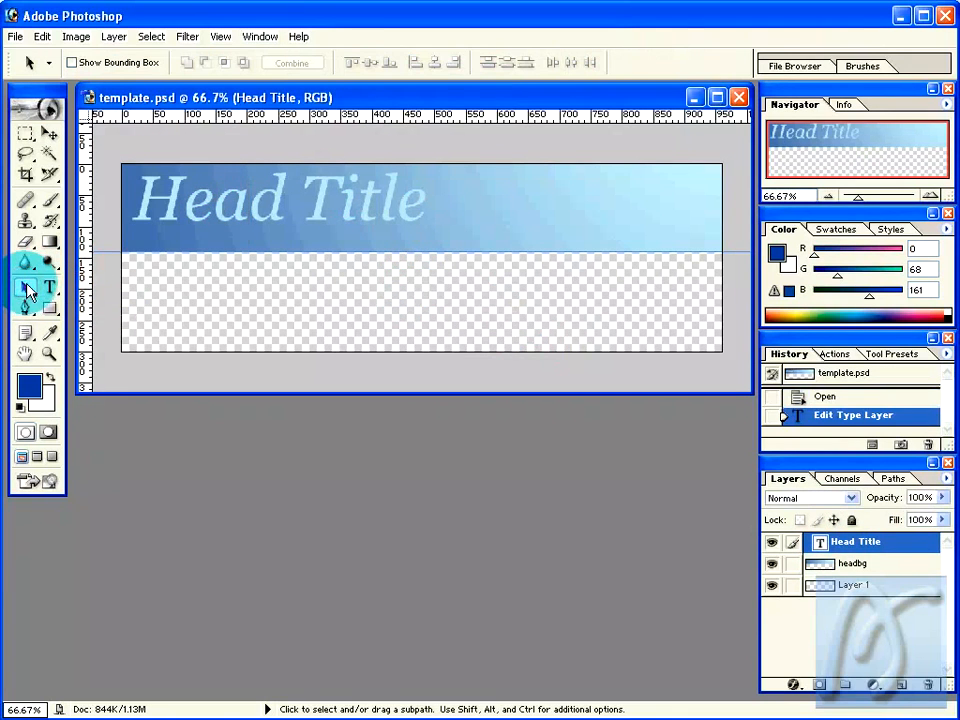
Step: Add the text "di sini deskripsi halaman web" in 30 pt Lucida Sans Unicode to the lower-right part of the header
left_click(50, 288)
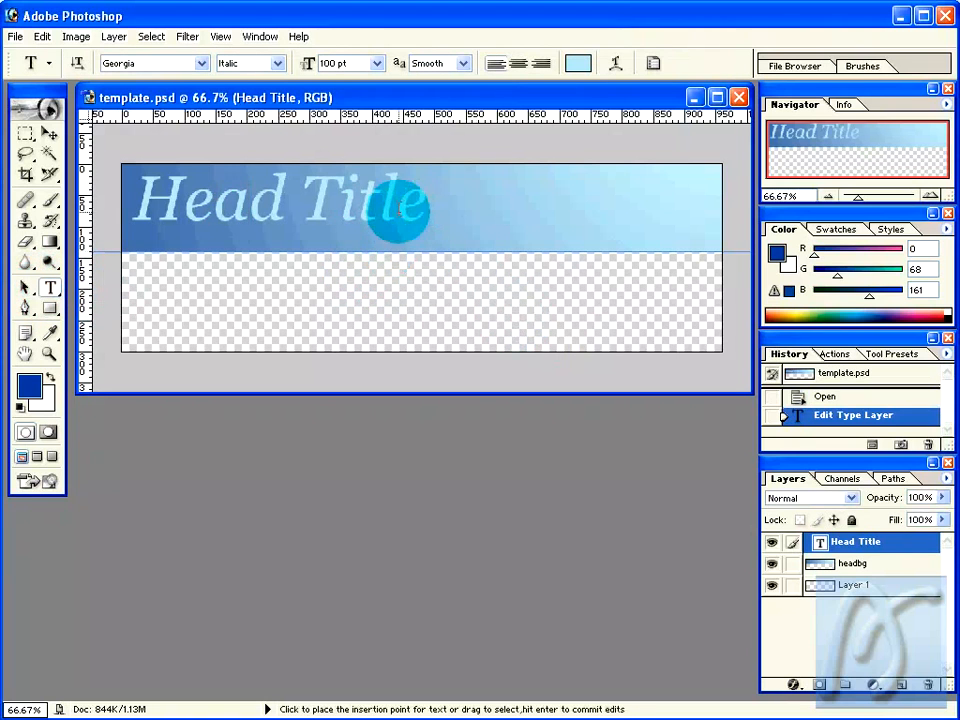
left_click(488, 210)
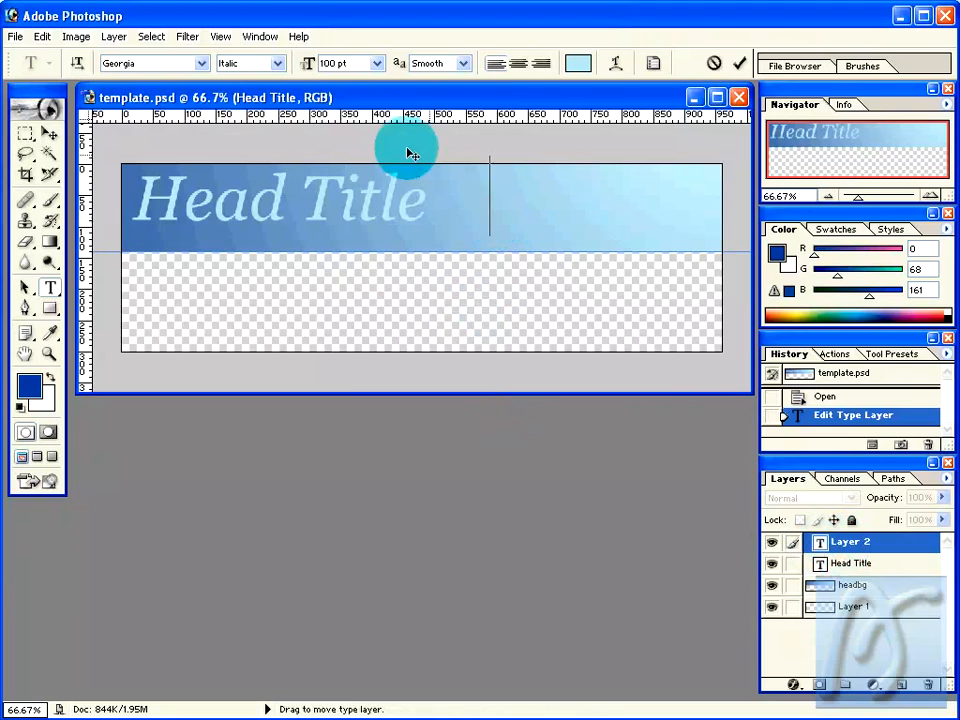
left_click(377, 63)
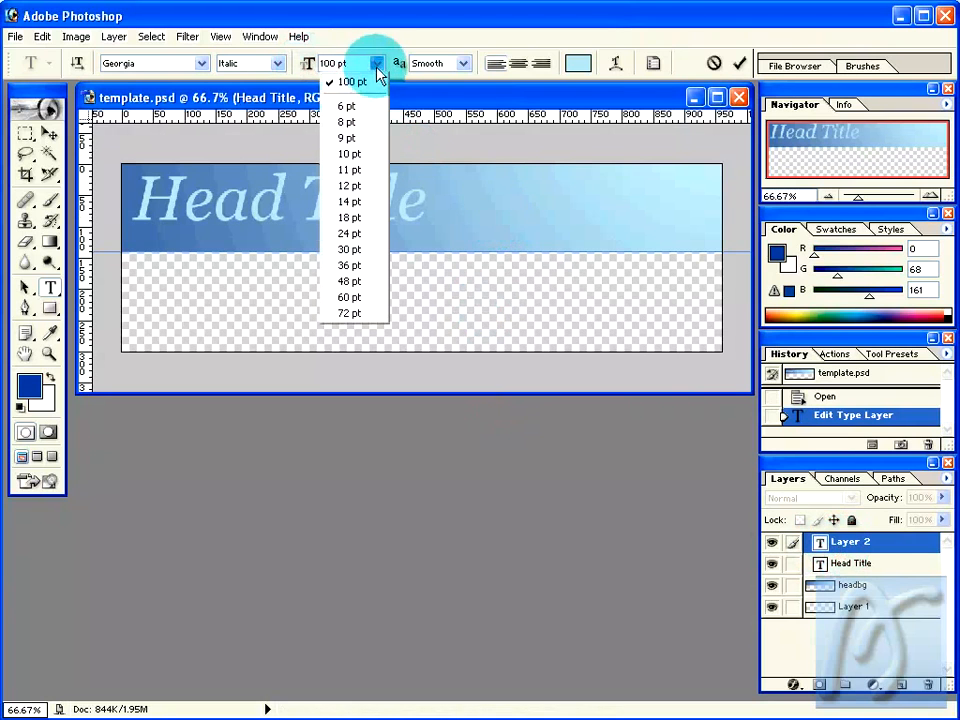
left_click(364, 250)
left_click(201, 63)
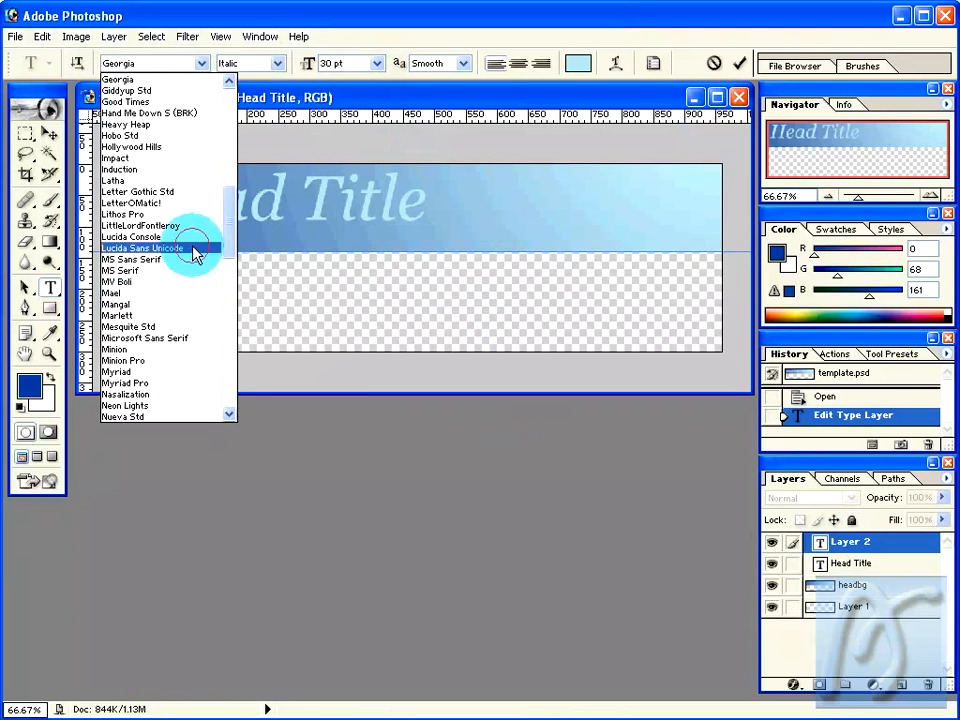
left_click(195, 249)
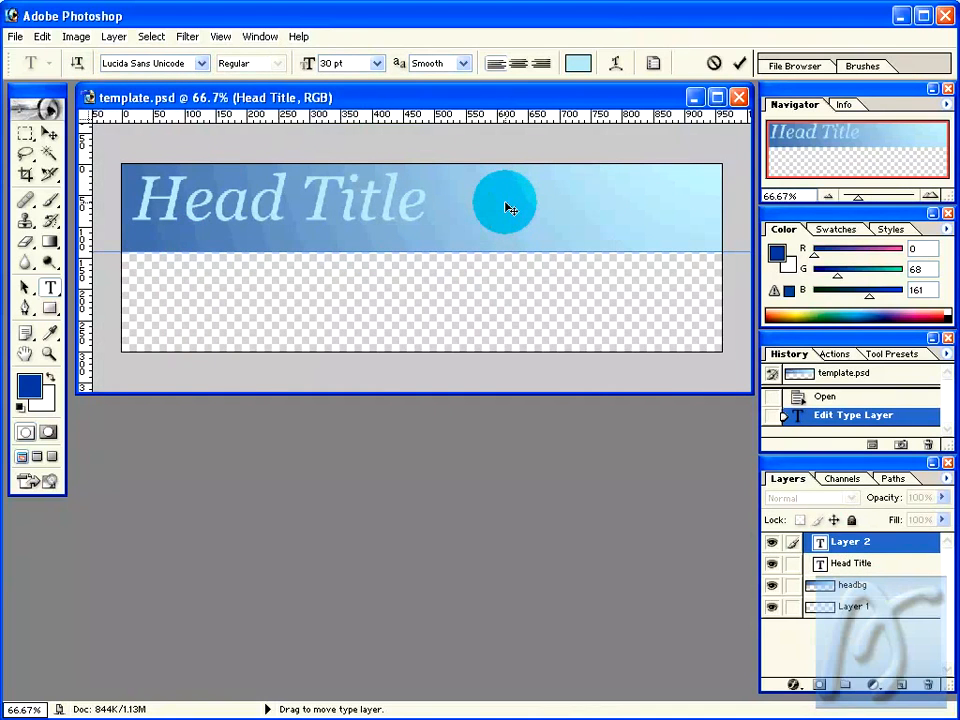
type("design.dekri")
left_click_drag(592, 239, 541, 261)
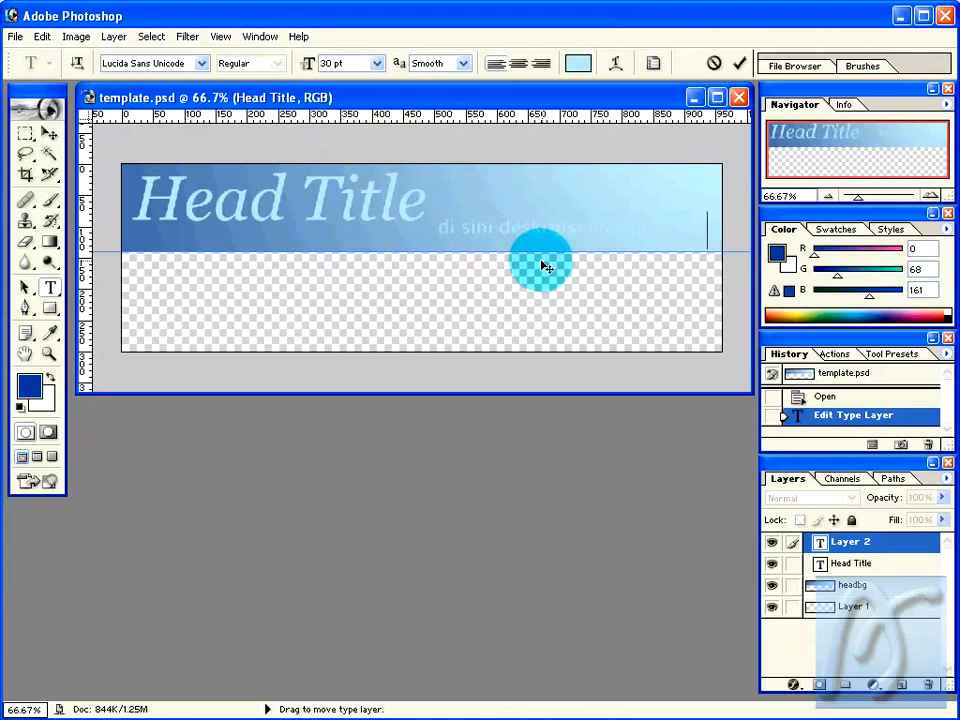
Step: Set the color of the whole description text to dark blue 023994
left_click_drag(433, 228, 707, 233)
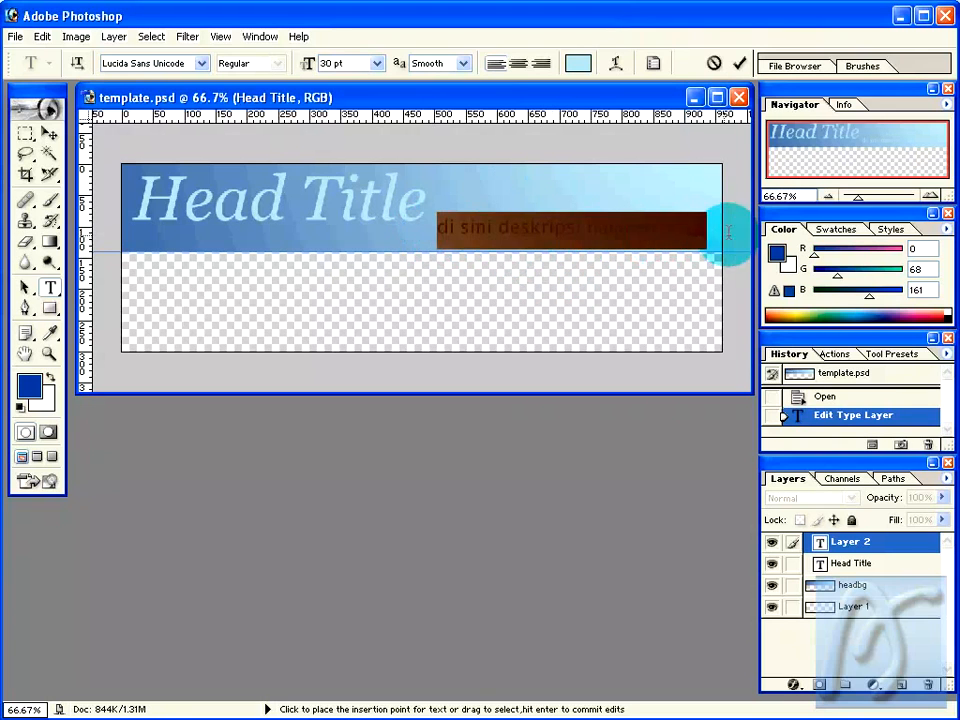
left_click(578, 63)
left_click_drag(388, 477, 389, 482)
left_click(354, 487)
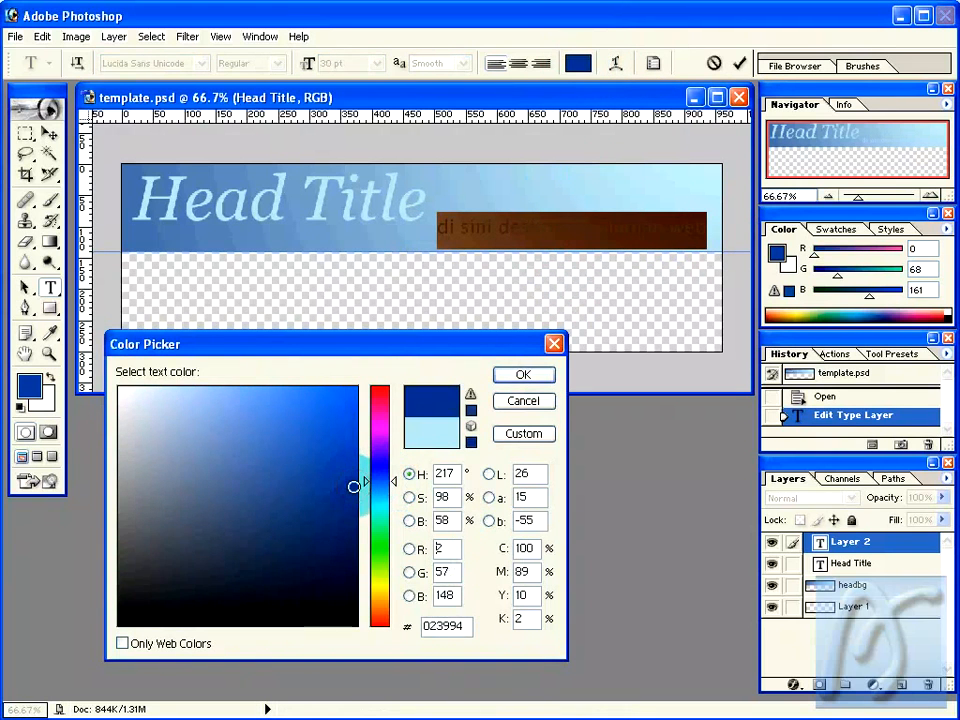
left_click(523, 374)
Step: Shift the description text slightly down, capitalize its first letter to read "Di sini deskripsi halaman web" and commit the text
left_click(622, 226)
left_click_drag(580, 305, 585, 310)
left_click_drag(447, 236, 425, 242)
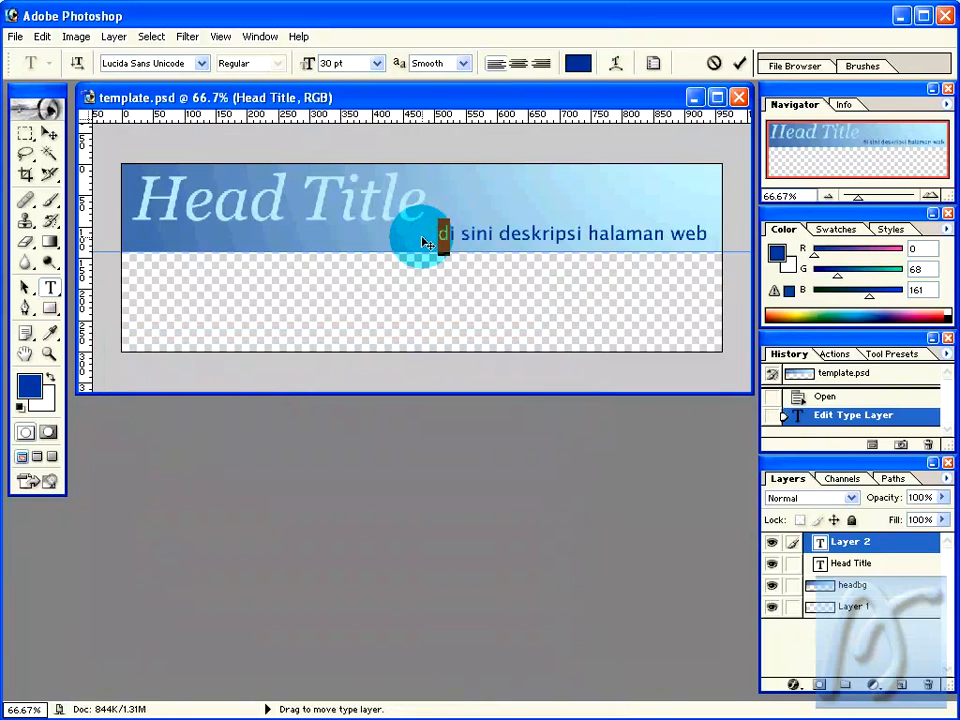
type("D")
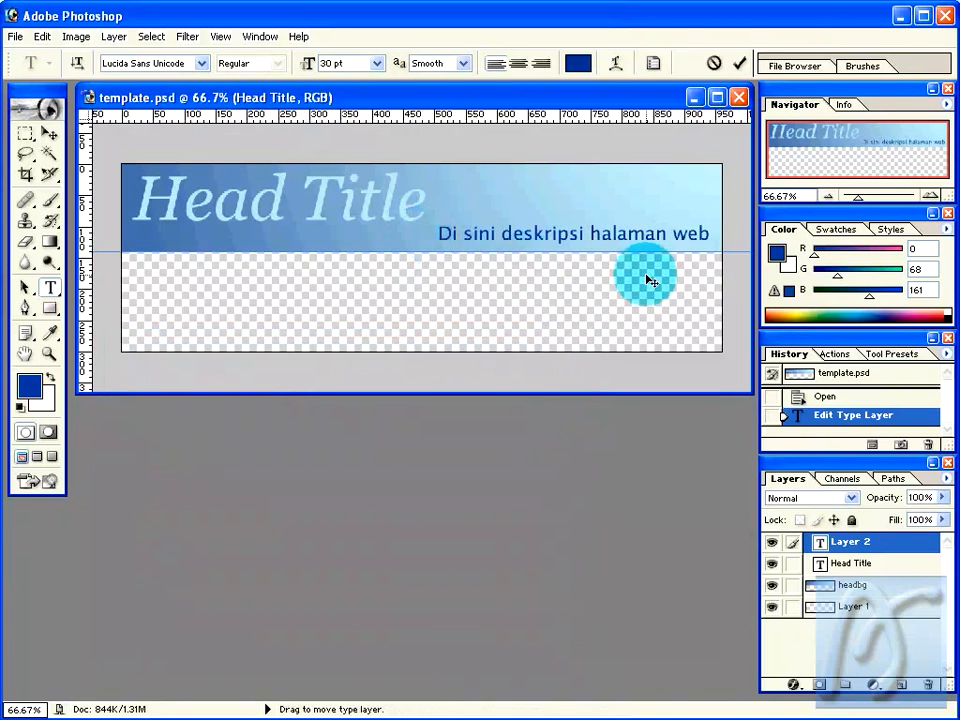
left_click(833, 542)
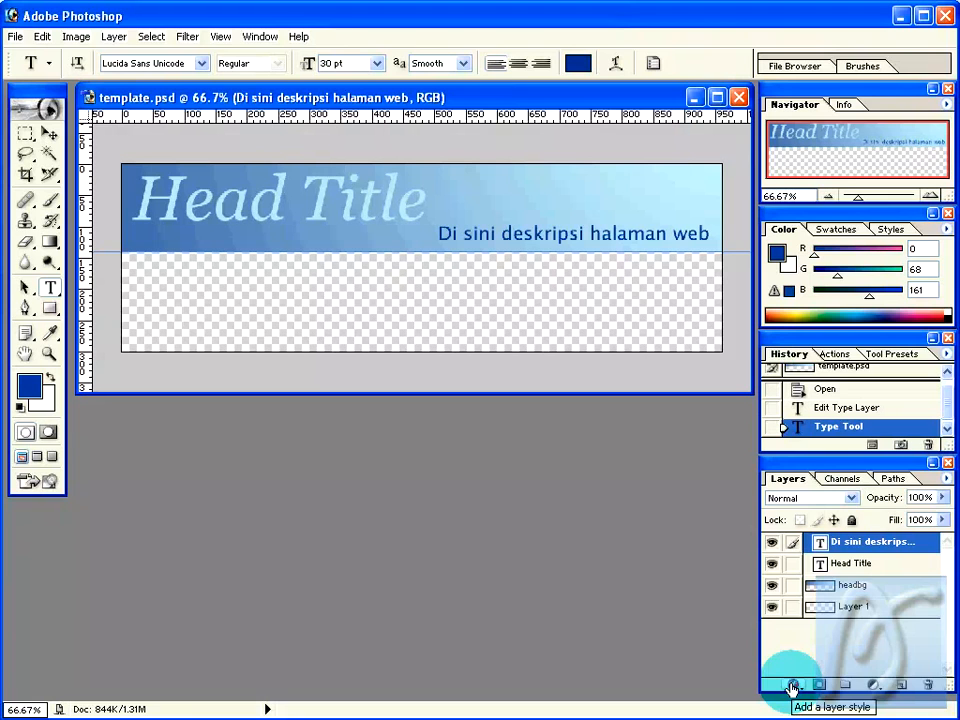
Step: Add a Drop Shadow layer style to the description text and set the shadow angle to -90°
left_click(792, 687)
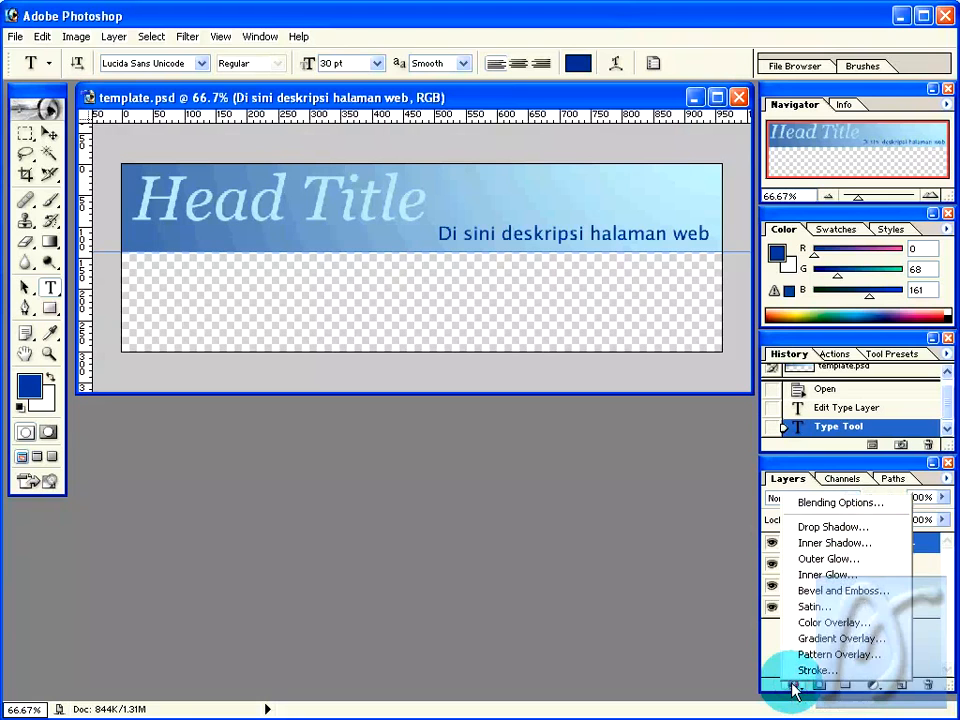
left_click(827, 528)
left_click_drag(878, 52, 472, 280)
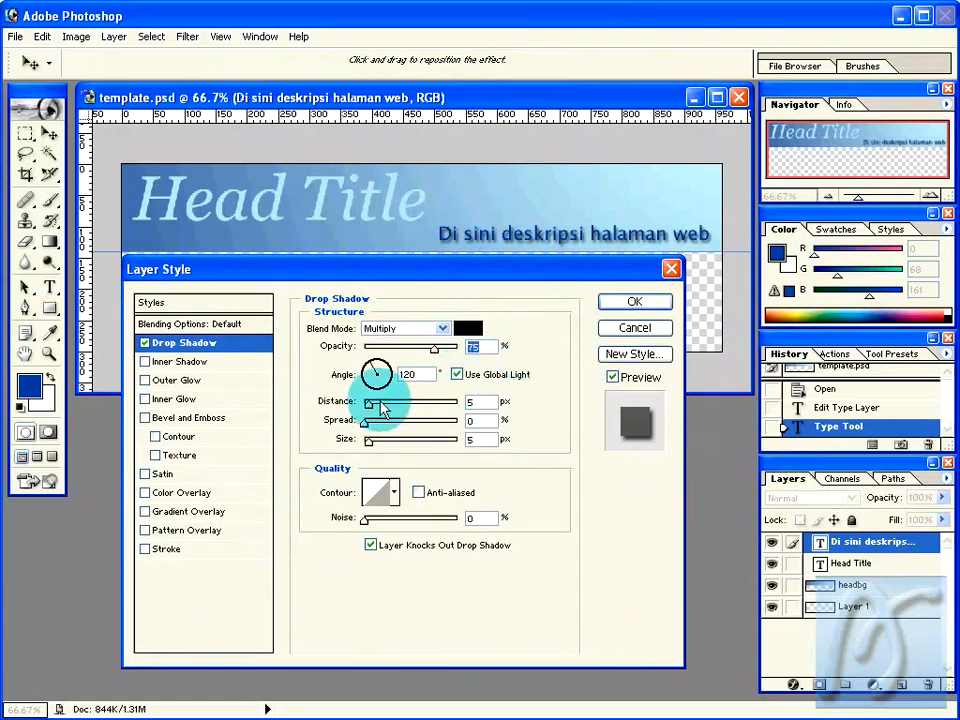
mouse_move(374, 373)
left_mouse_down()
mouse_move(366, 391)
mouse_move(378, 395)
left_mouse_up()
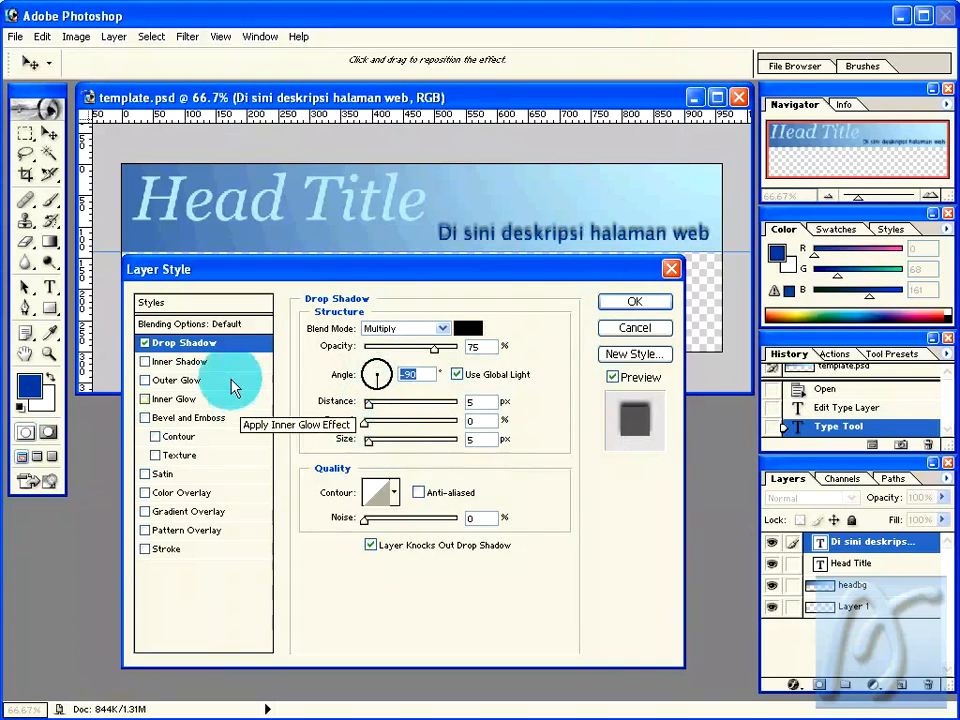
Step: Add a 1 px outside stroke in light blue C0ECF6, sampled from the header's upper-right corner, to the description text and apply the style
left_click(145, 550)
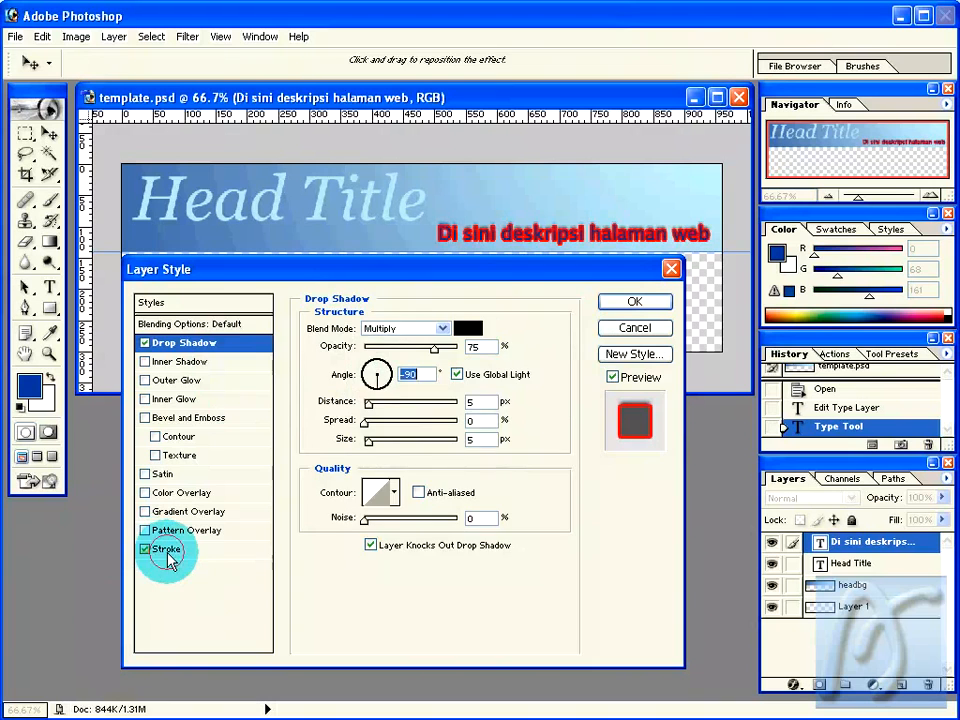
left_click(168, 552)
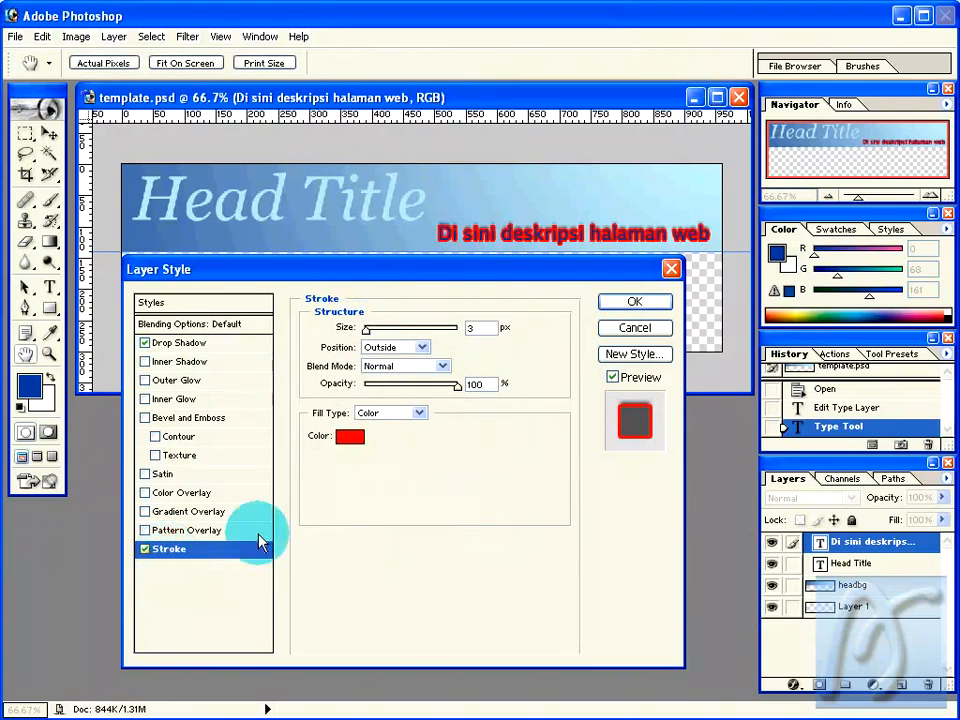
left_click(356, 441)
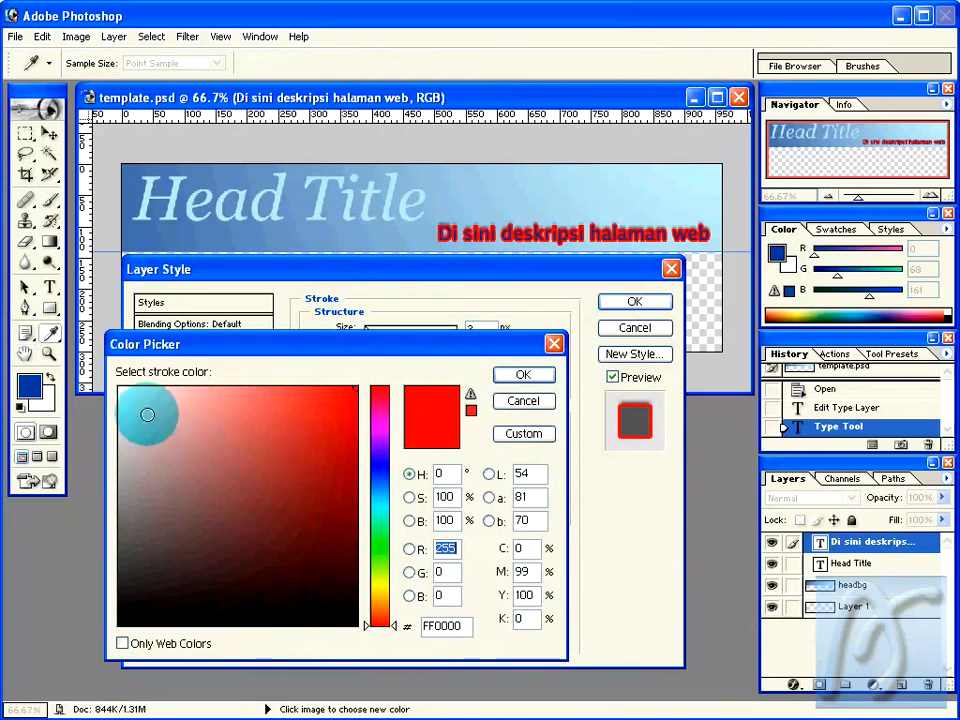
left_click(722, 165)
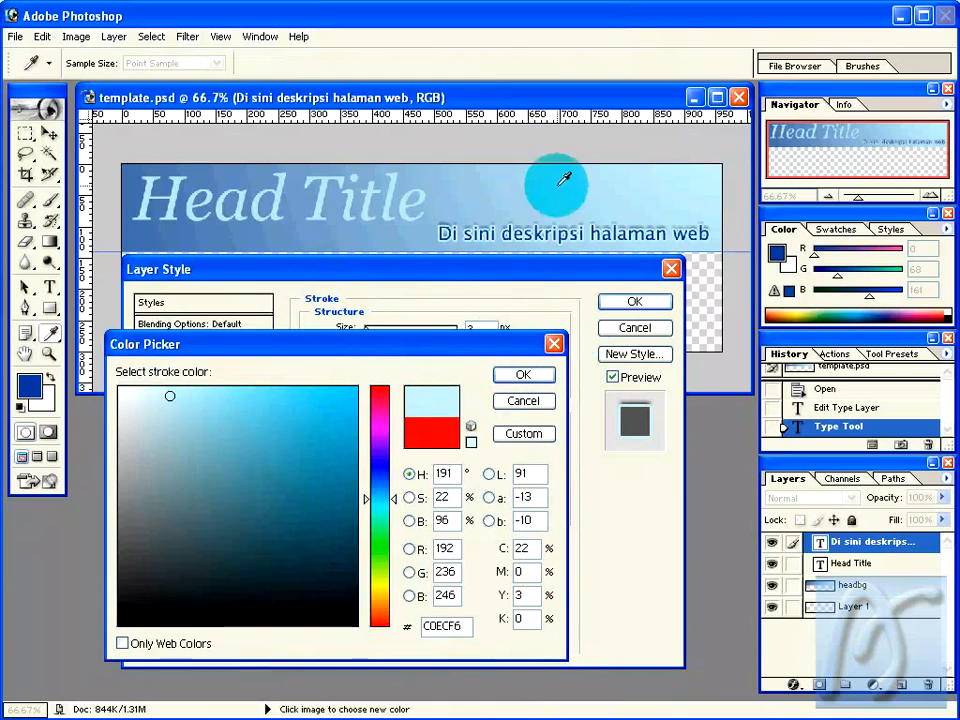
left_click(523, 374)
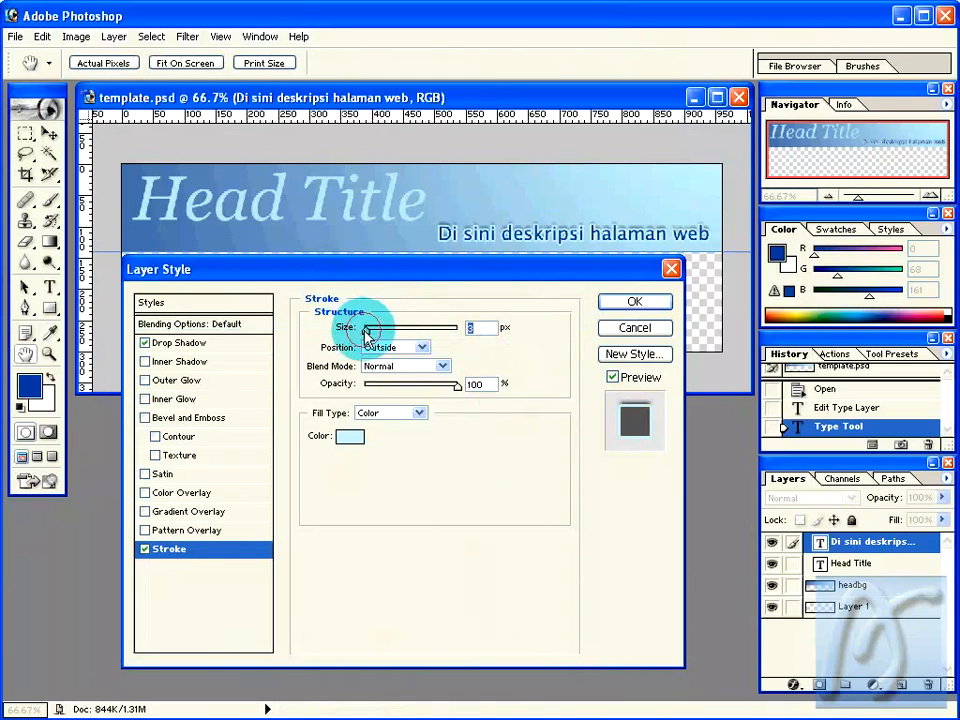
left_click_drag(366, 334, 362, 328)
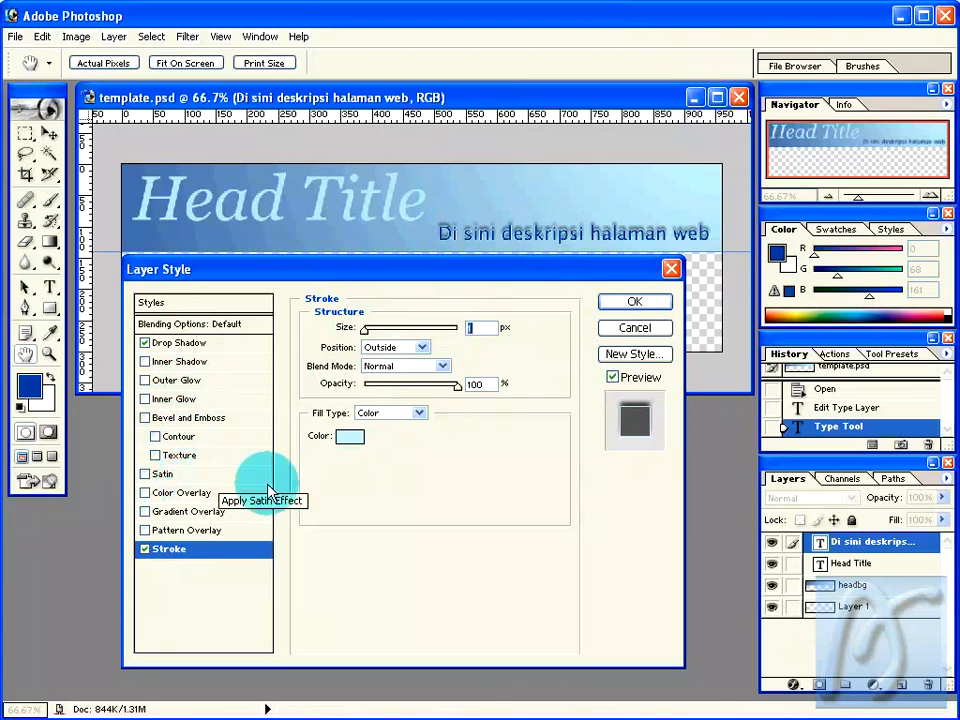
left_click(617, 303)
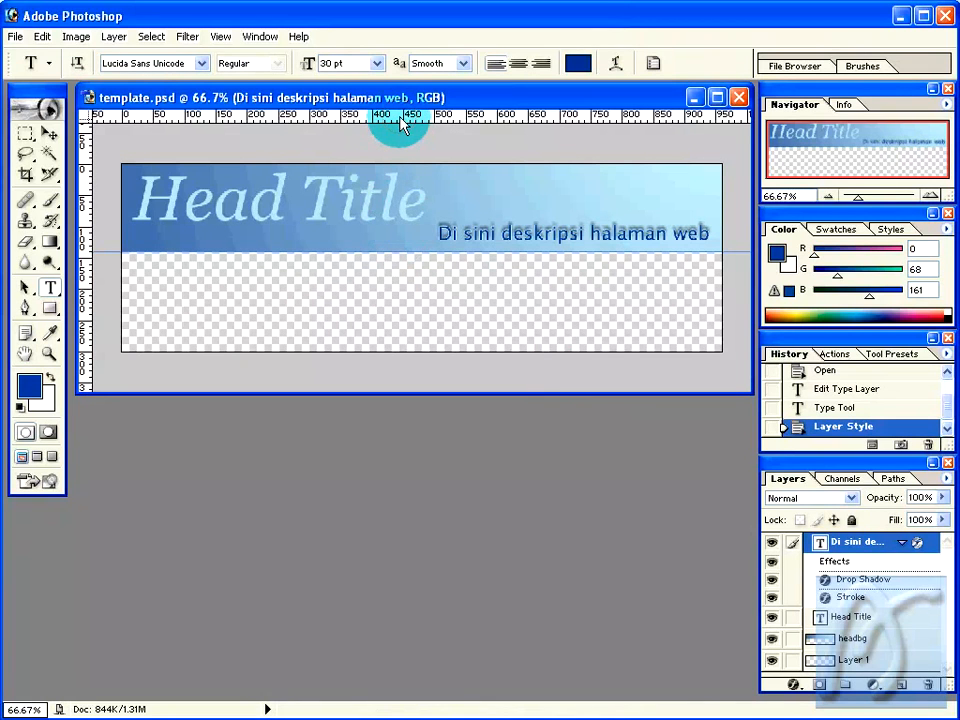
Step: Place a horizontal guide about 35 px below the header band and create a new layer named button-menu
left_click_drag(402, 120, 390, 276)
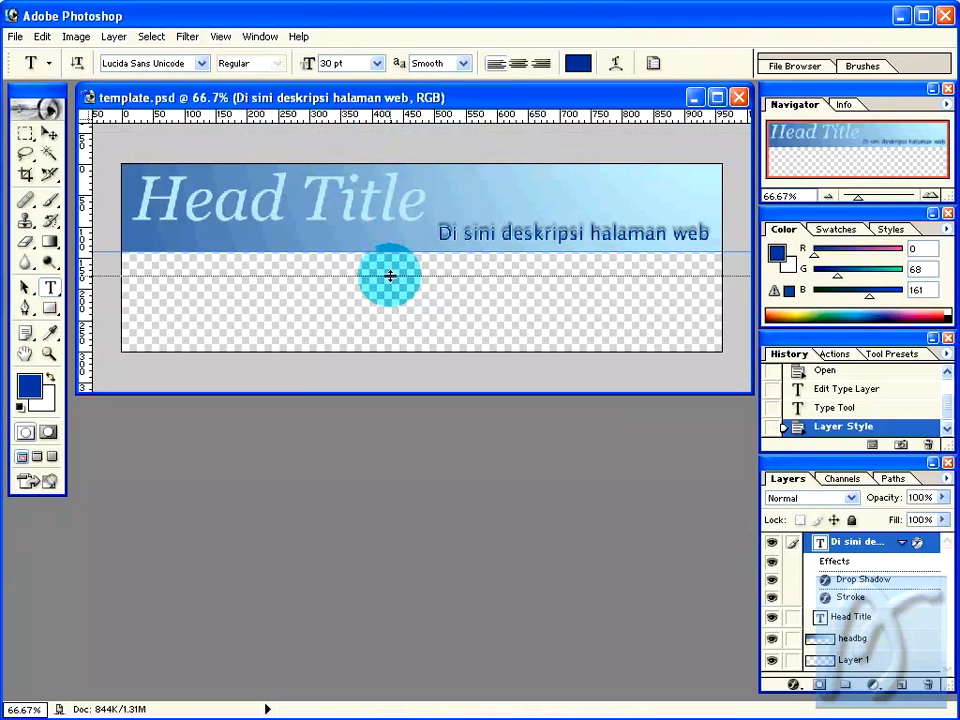
left_click_drag(390, 276, 389, 274)
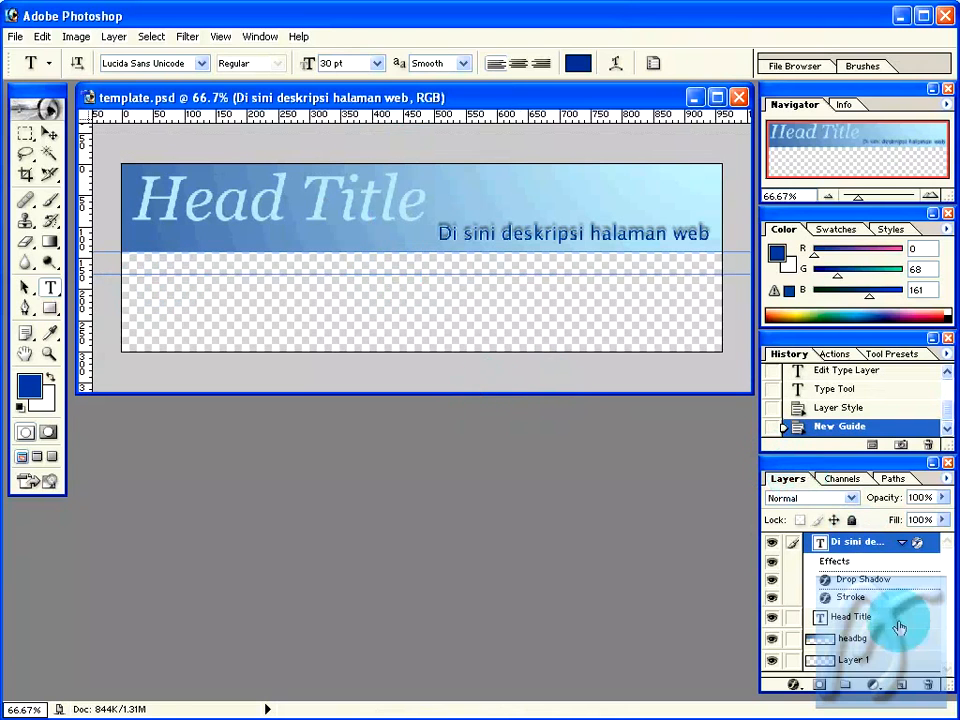
left_click(900, 687)
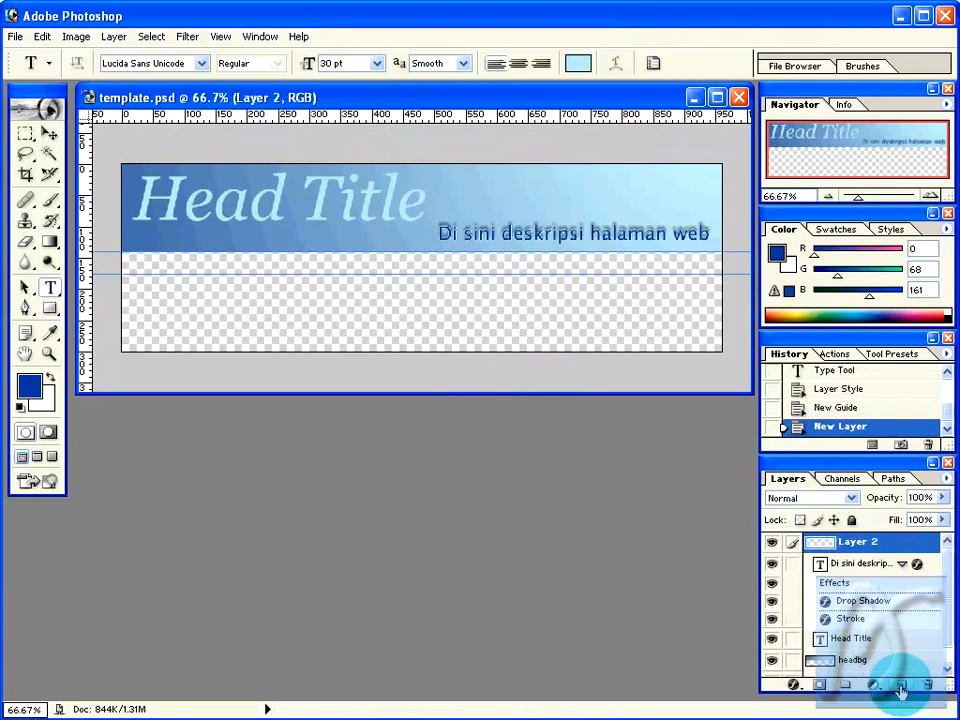
double_click(857, 542)
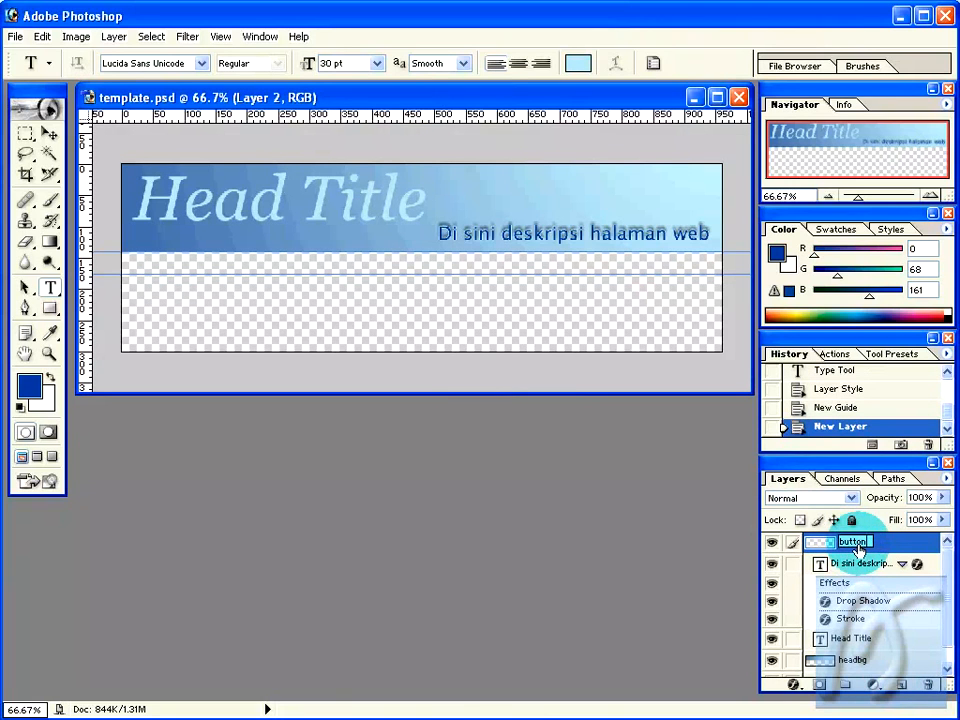
type("-menu")
key("Return")
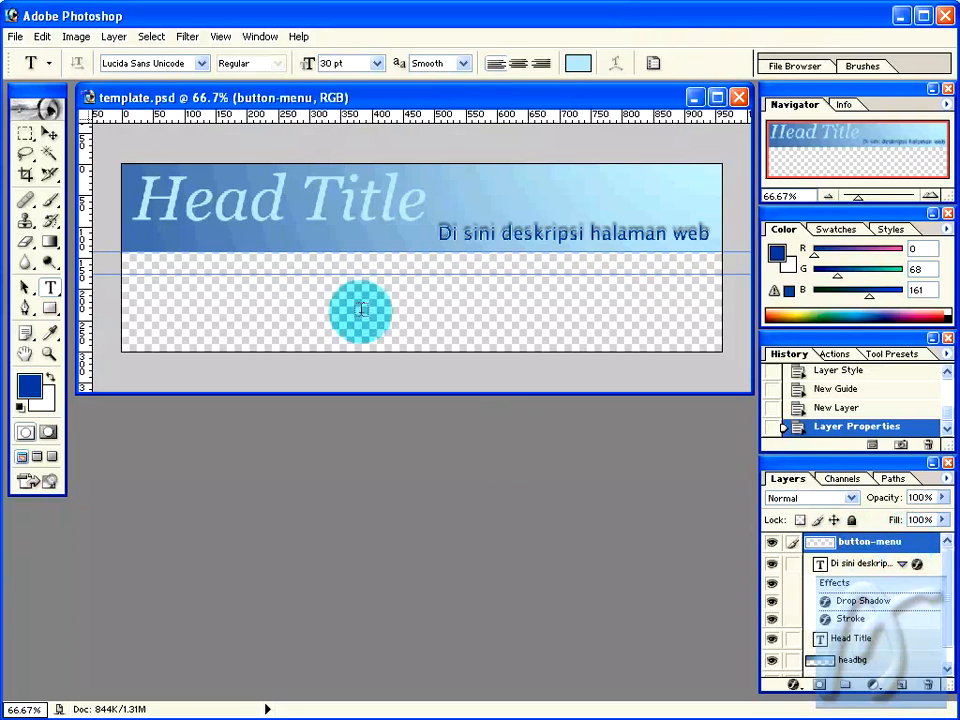
Step: Select the full-width rectangular strip between the two horizontal guides with the Rectangular Marquee
left_click(27, 138)
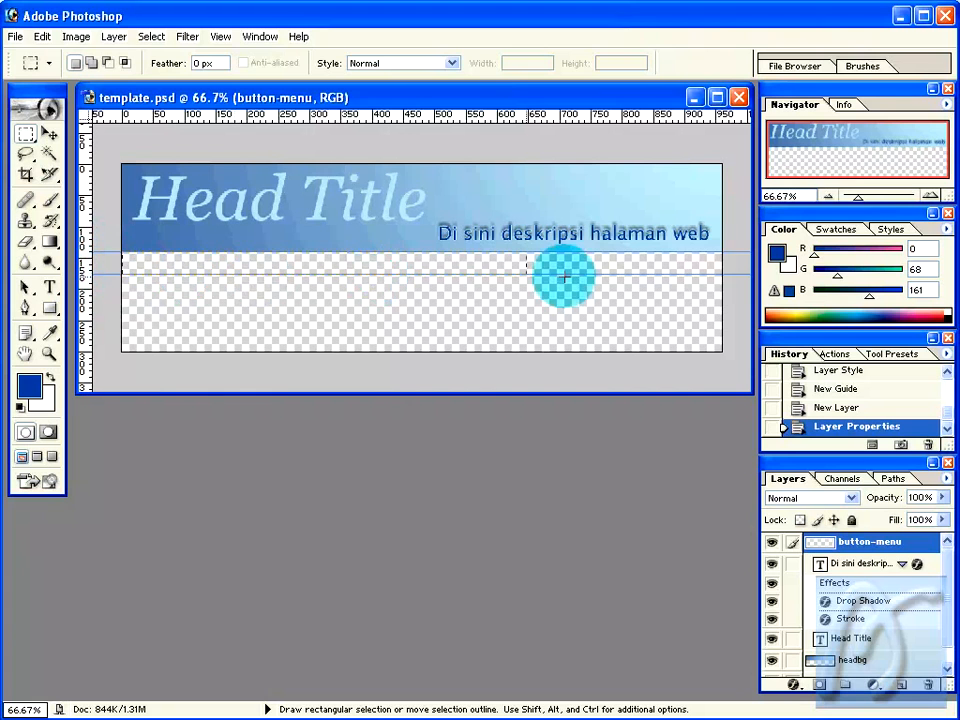
left_click_drag(727, 272, 723, 273)
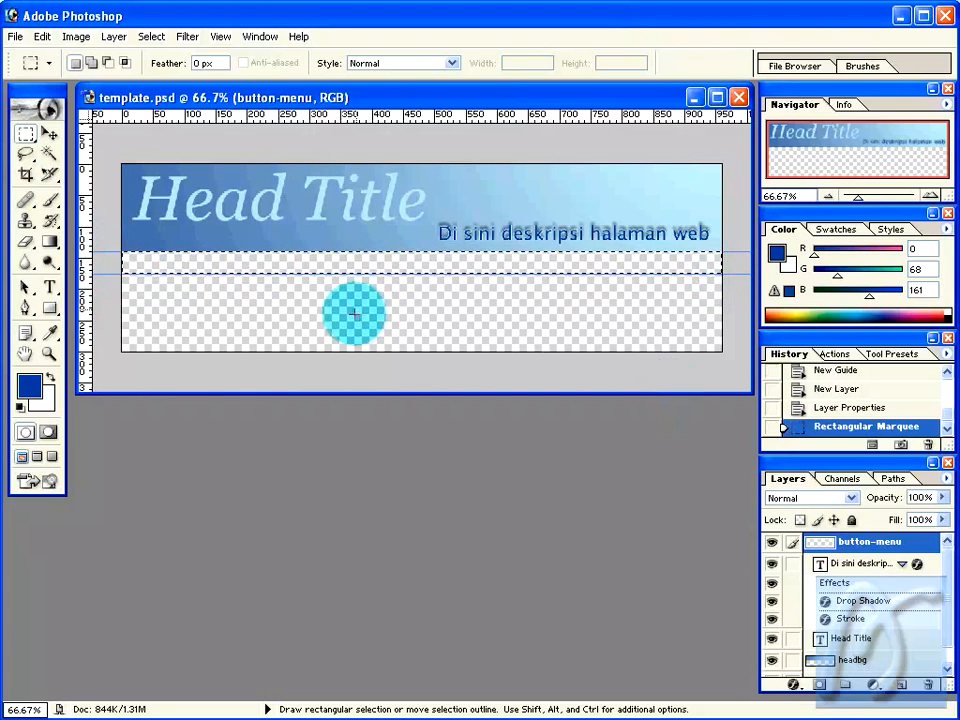
Step: Edit the gradient for the button-menu strip, adding a near-white F3F8FF colour stop at 4%
left_click(50, 355)
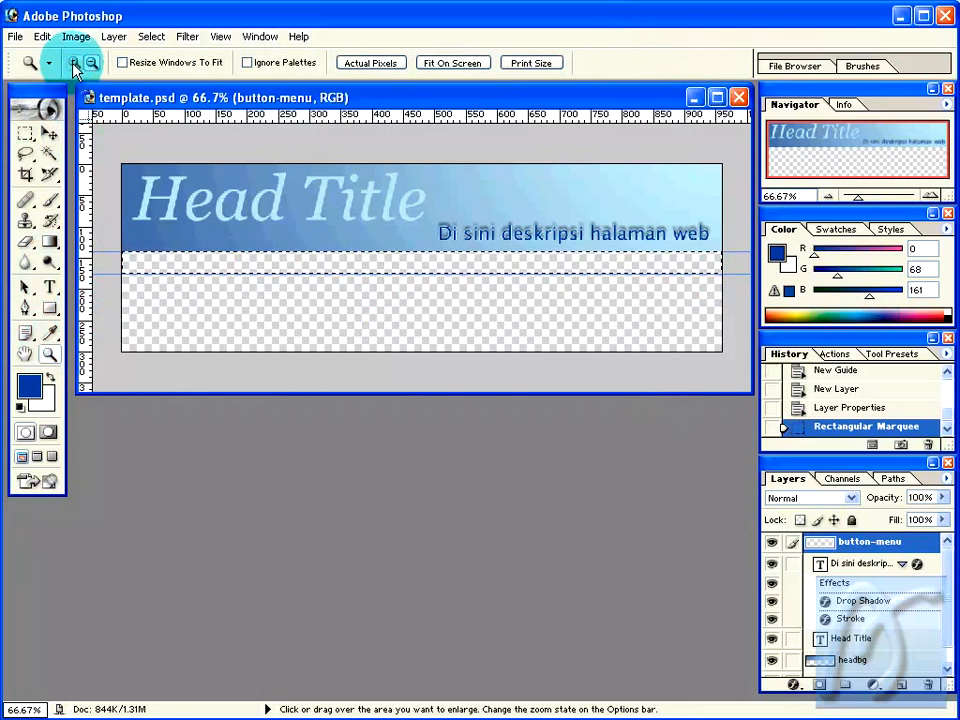
left_click(343, 263)
left_click(343, 262)
left_click(343, 262)
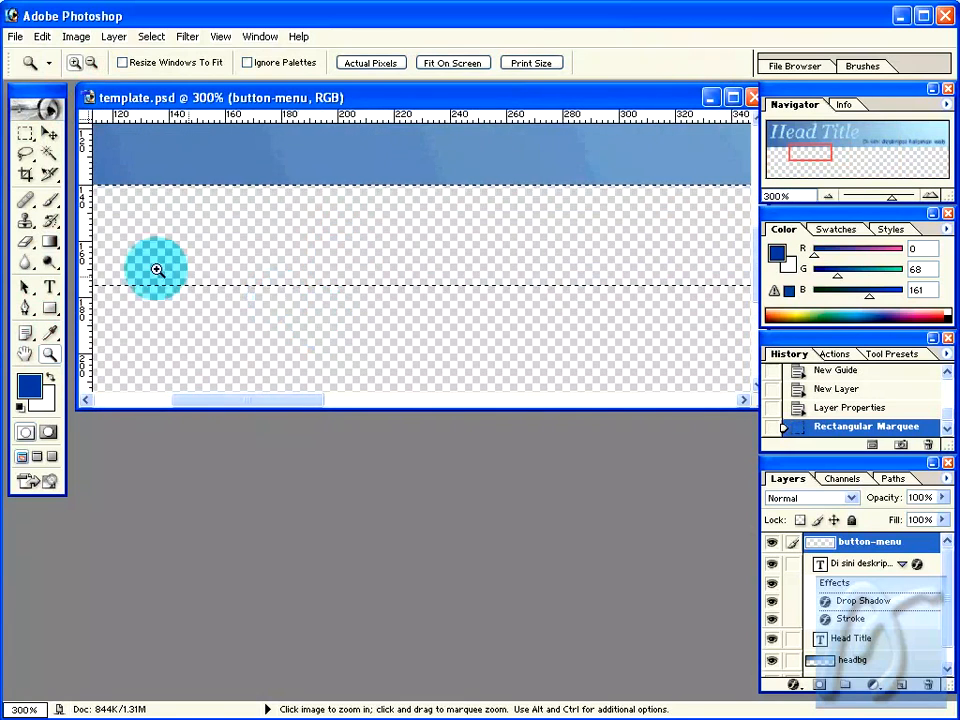
left_click(49, 242)
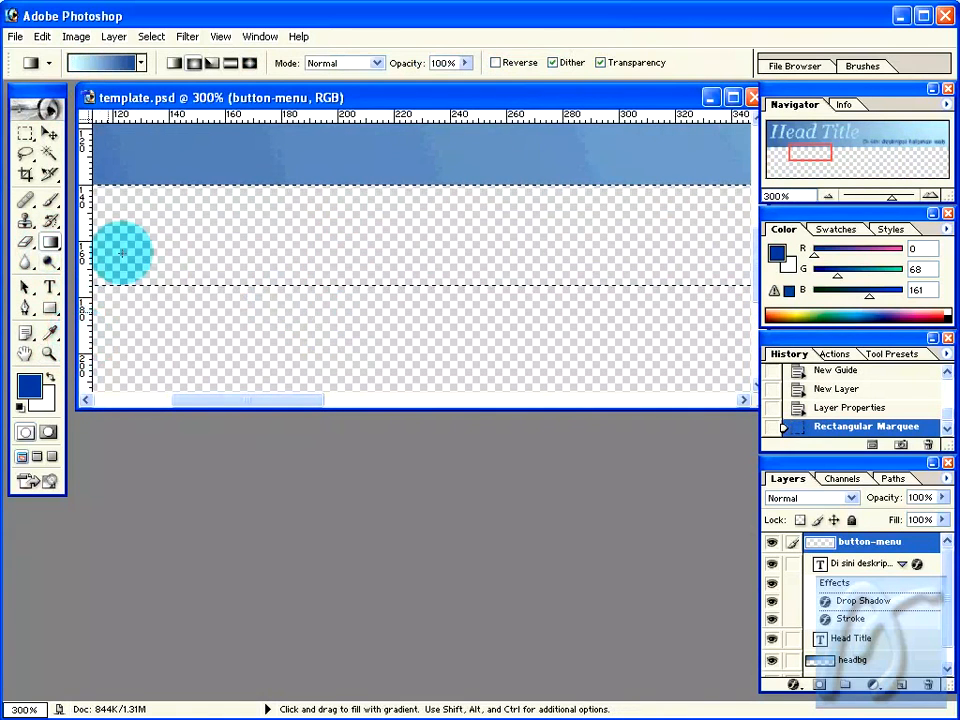
left_click(99, 68)
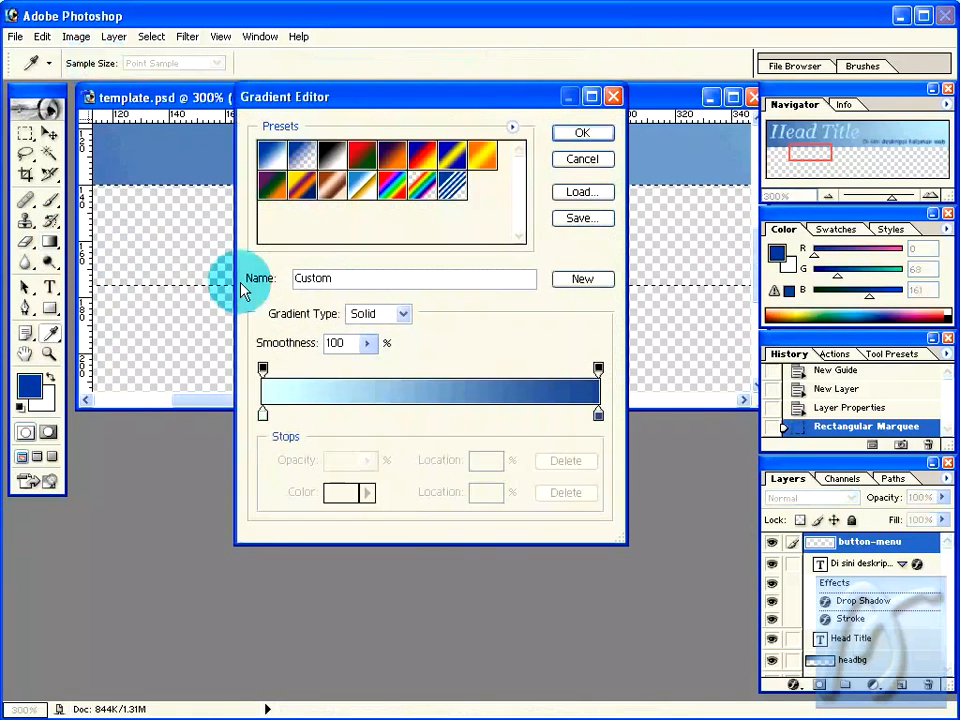
left_click_drag(279, 414, 276, 418)
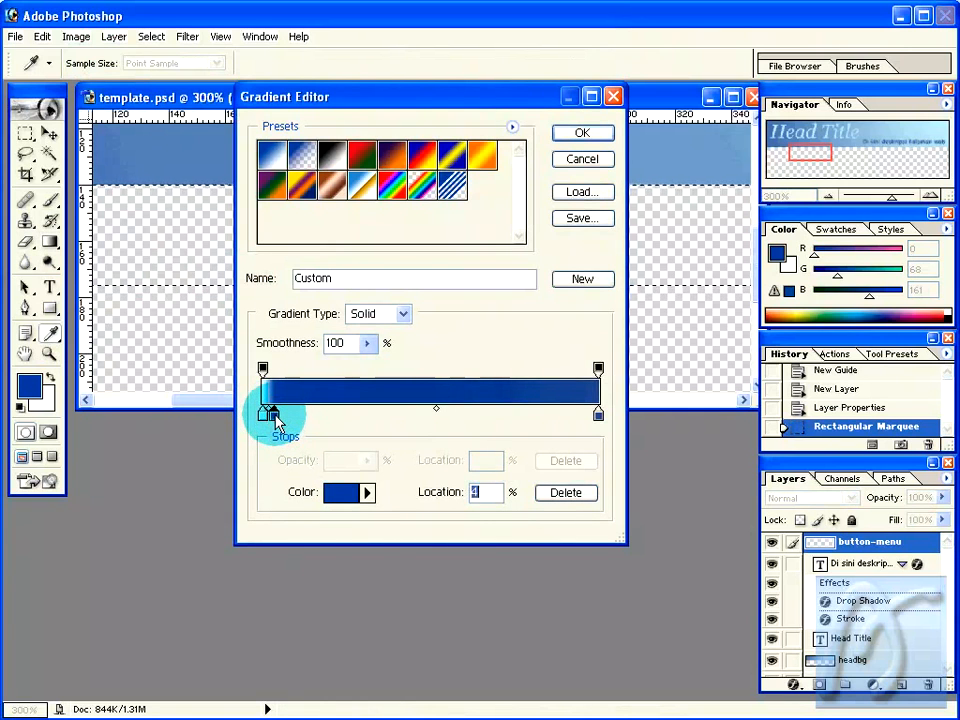
left_click(343, 492)
left_click_drag(352, 340, 626, 252)
left_click(418, 296)
left_click_drag(418, 296, 403, 293)
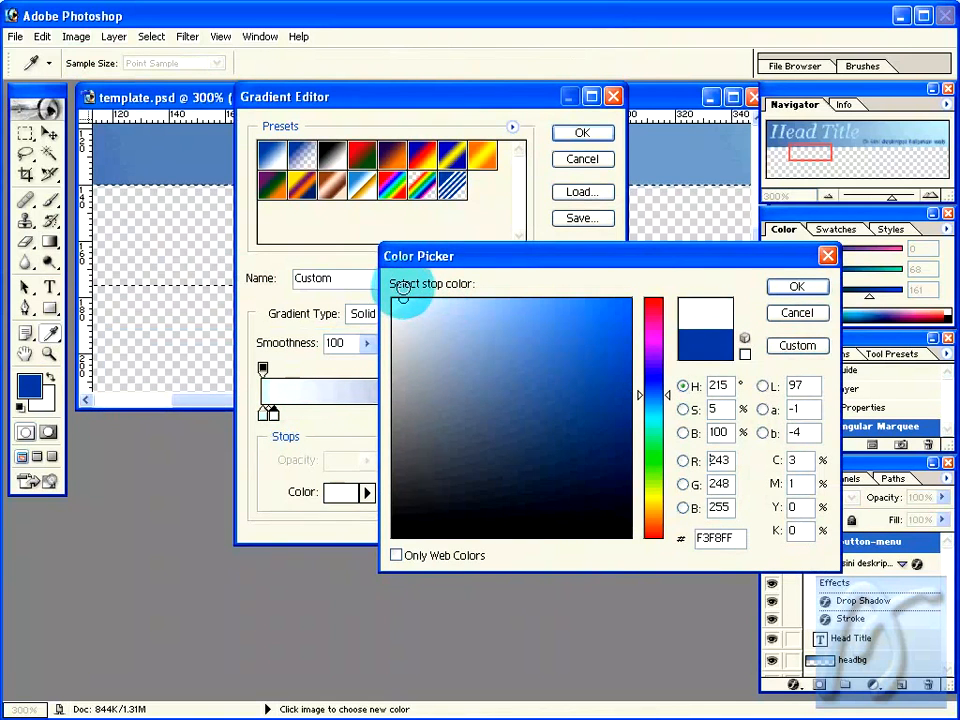
key("Return")
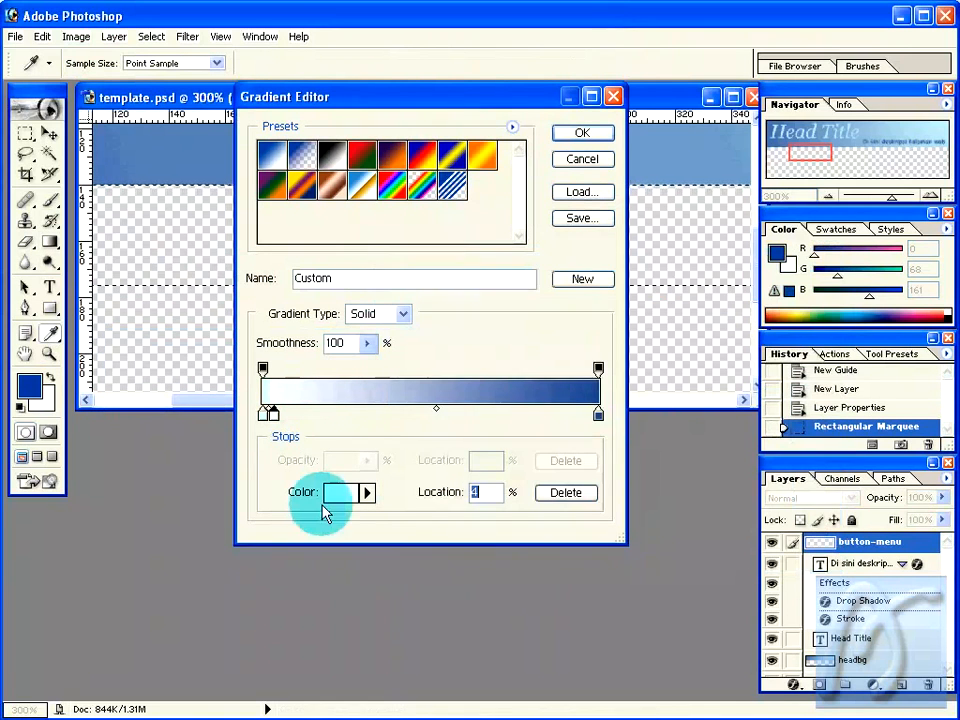
Step: Add a light-blue colour stop at 5%, shift the near-white stop to 2%, and apply the gradient changes
left_click(285, 413)
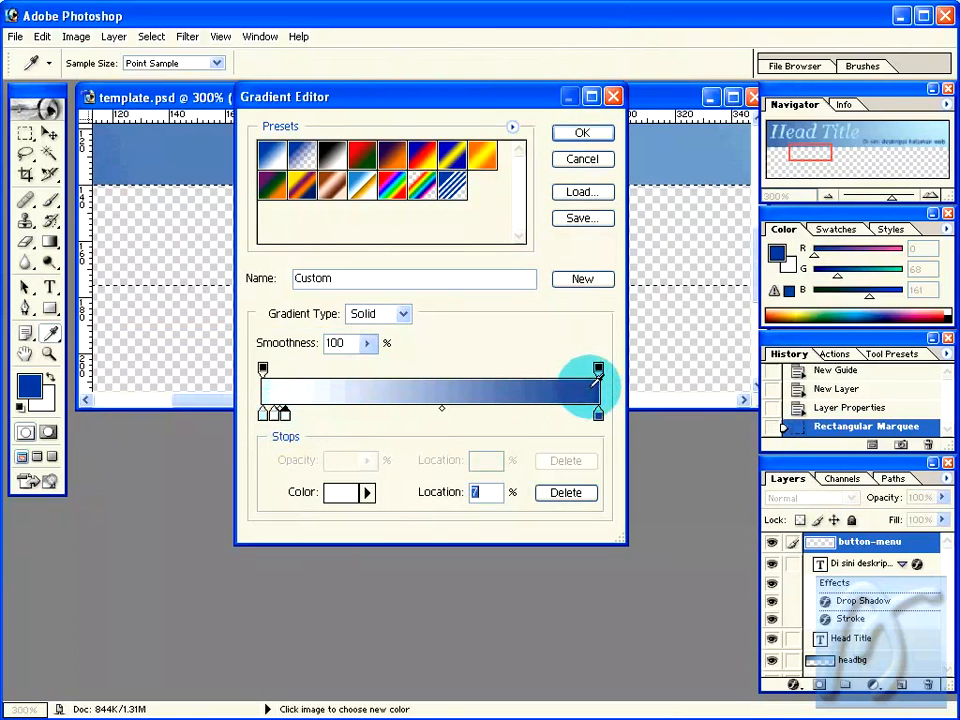
left_click(597, 382)
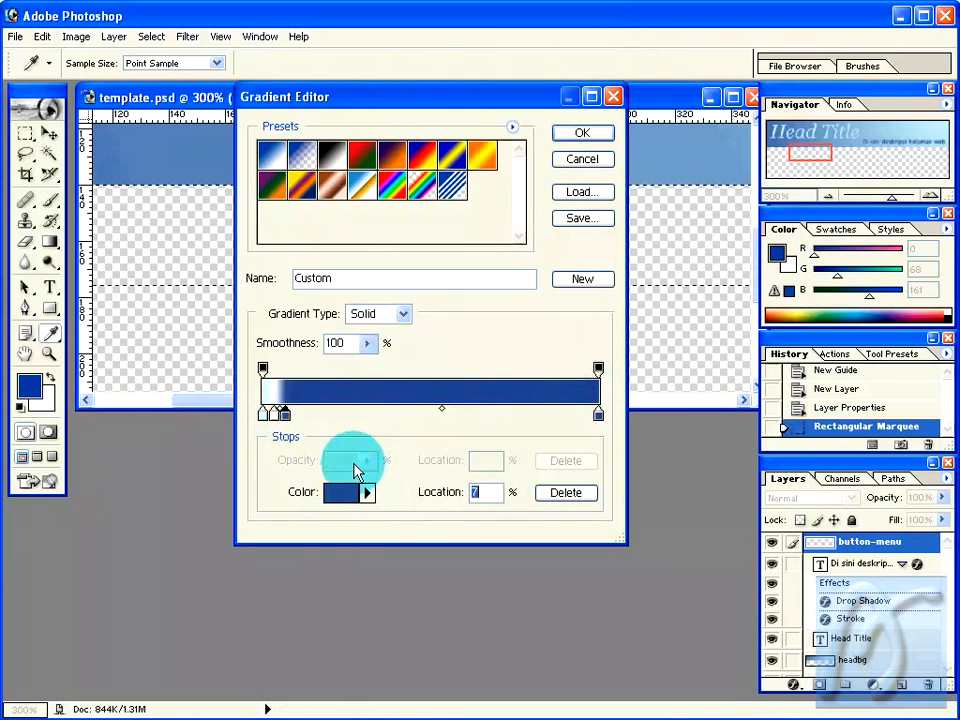
left_click(333, 493)
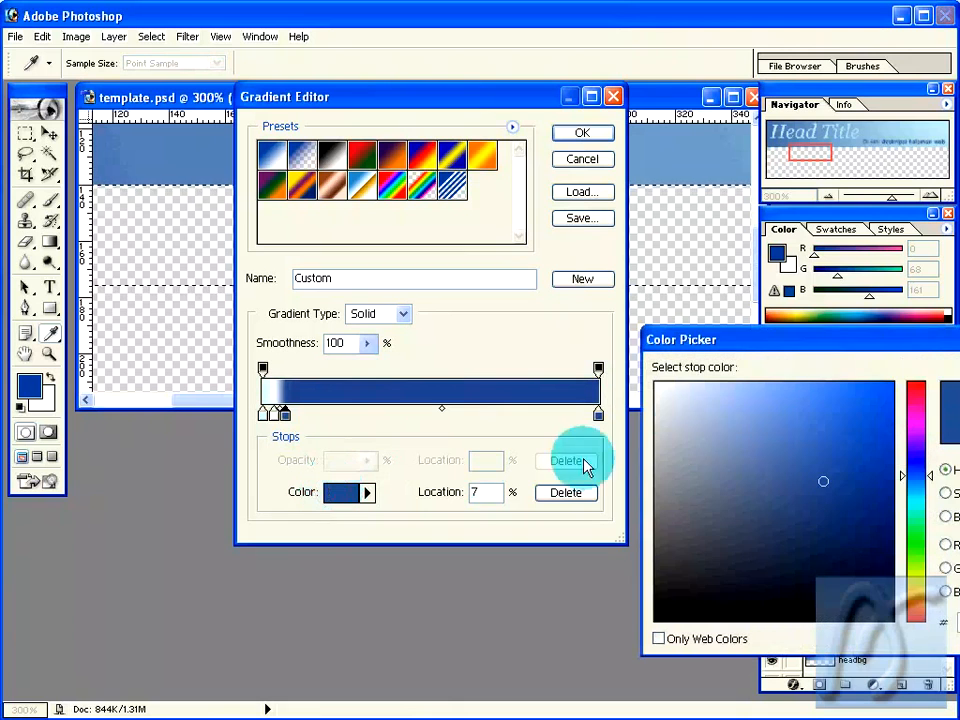
mouse_move(817, 420)
left_mouse_down()
mouse_move(789, 390)
mouse_move(755, 385)
left_mouse_up()
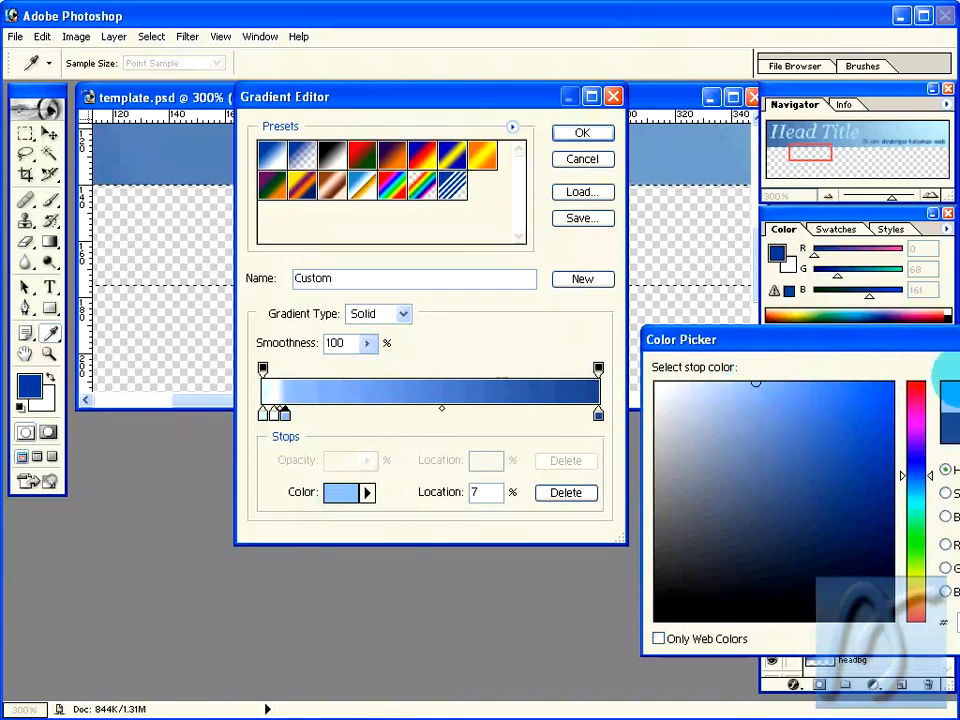
left_click(959, 370)
left_click_drag(285, 413, 279, 418)
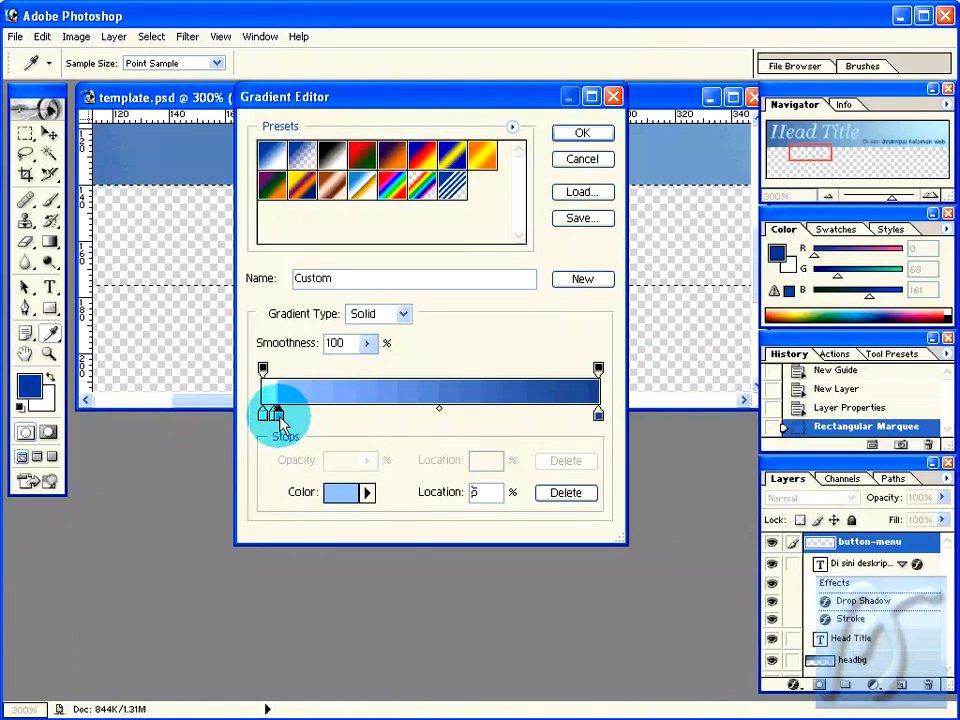
left_click_drag(281, 418, 268, 409)
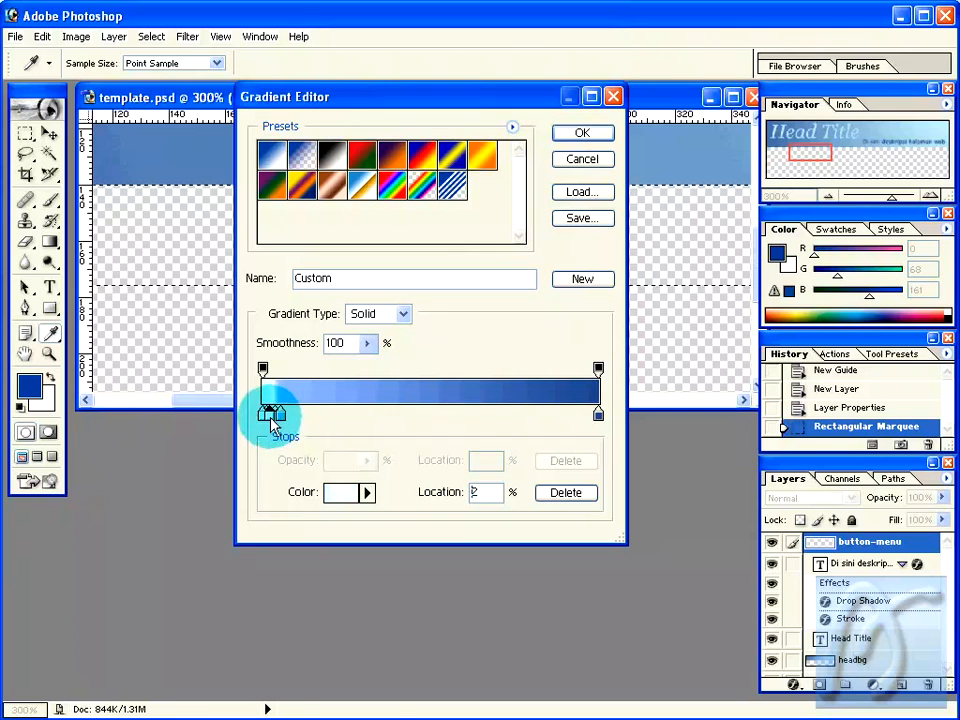
left_click(595, 141)
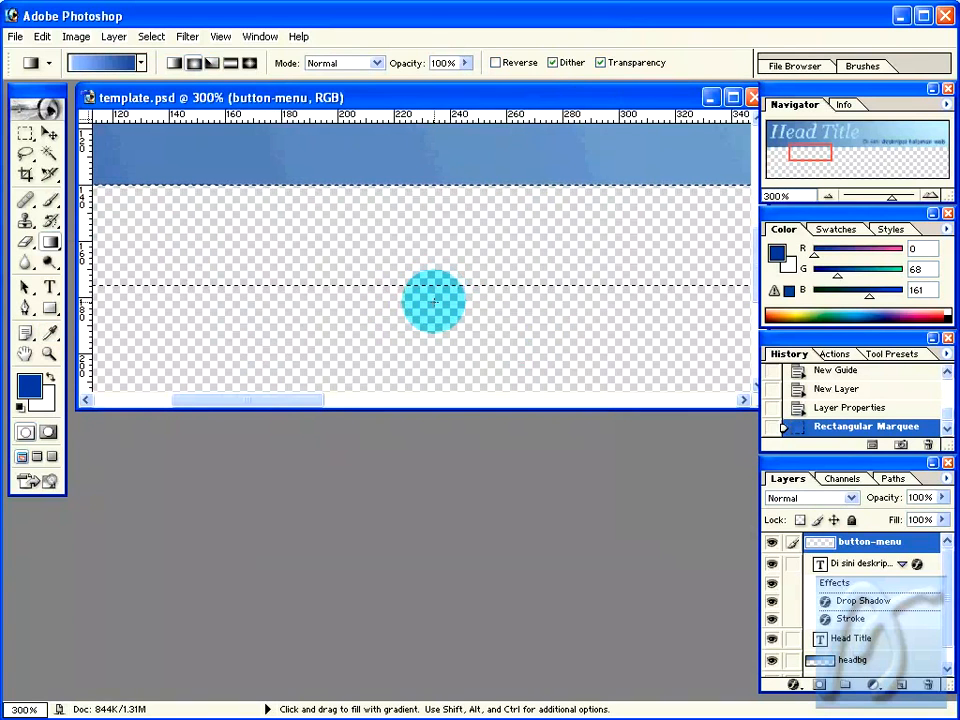
Step: Try filling the selected strip with a radial gradient and with linear gradients of different lengths and directions
left_click_drag(432, 302, 416, 184)
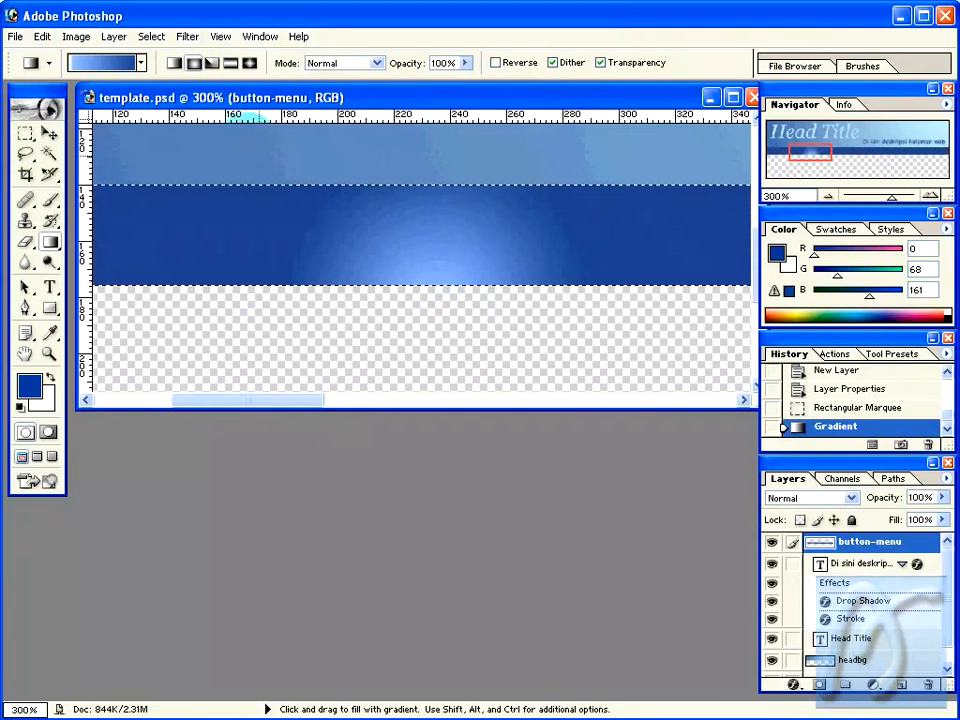
left_click_drag(438, 304, 431, 202)
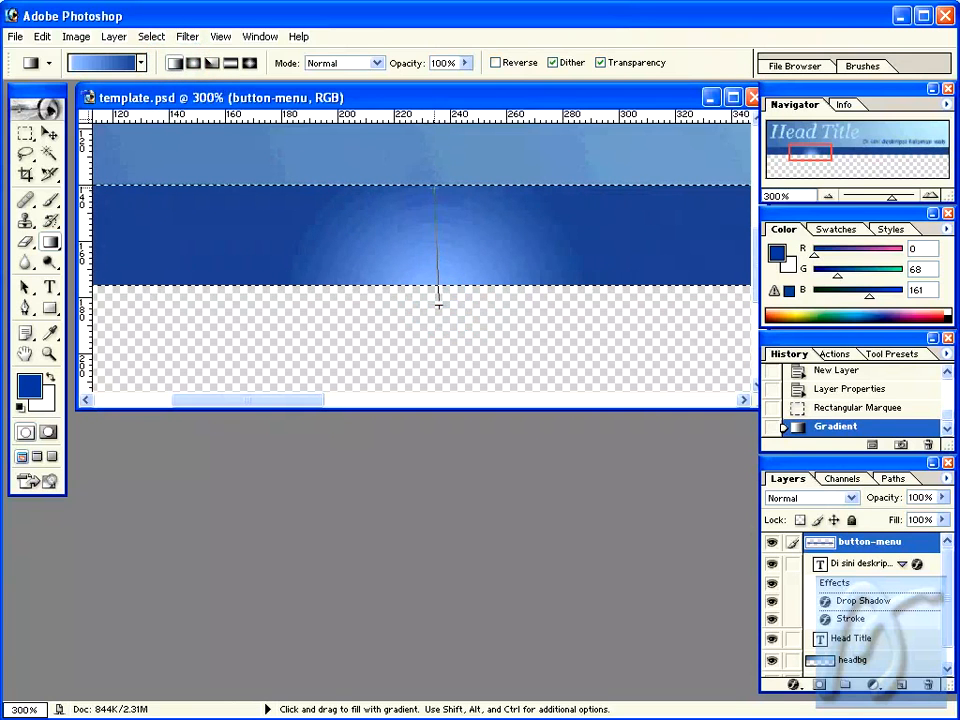
left_click_drag(438, 304, 438, 304)
left_click_drag(449, 256, 433, 306)
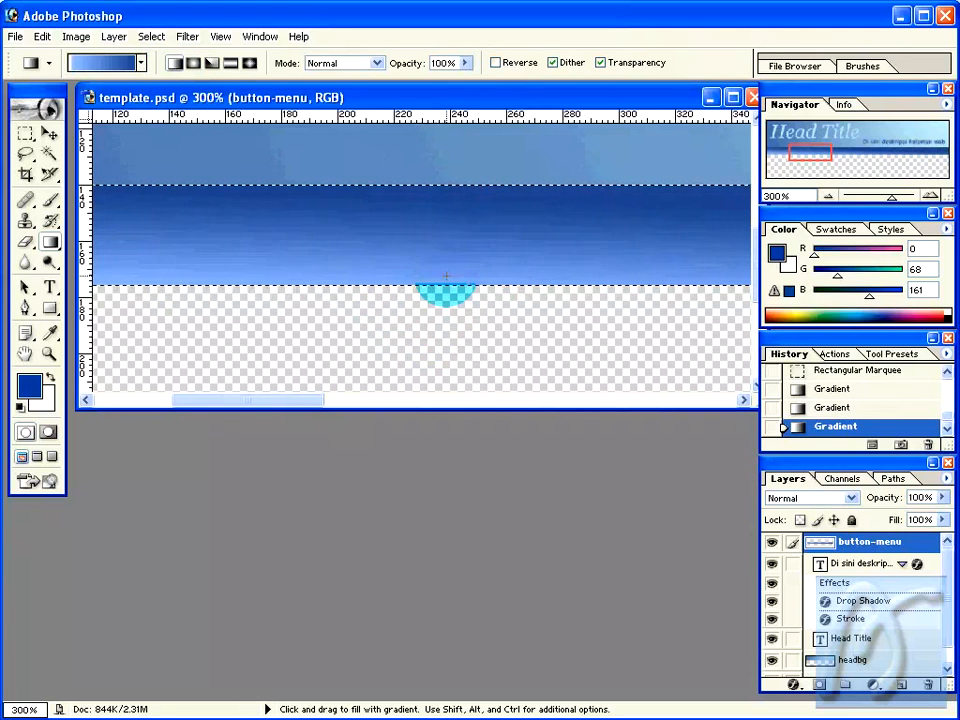
left_click_drag(446, 276, 446, 291)
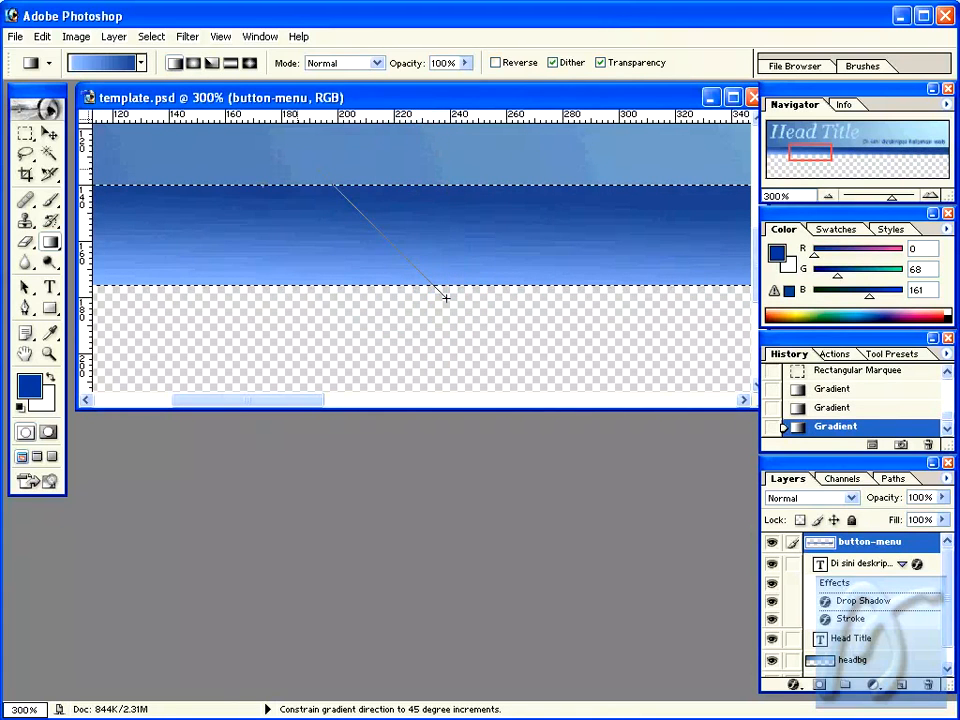
left_click_drag(220, 297, 446, 120)
left_click_drag(446, 297, 444, 296)
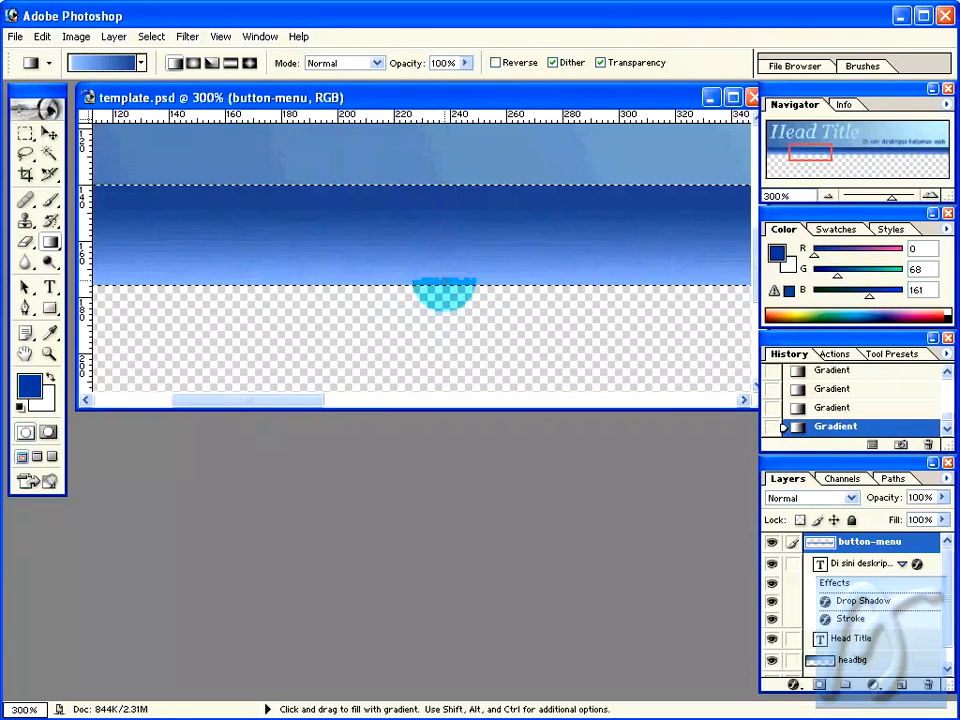
key("shift")
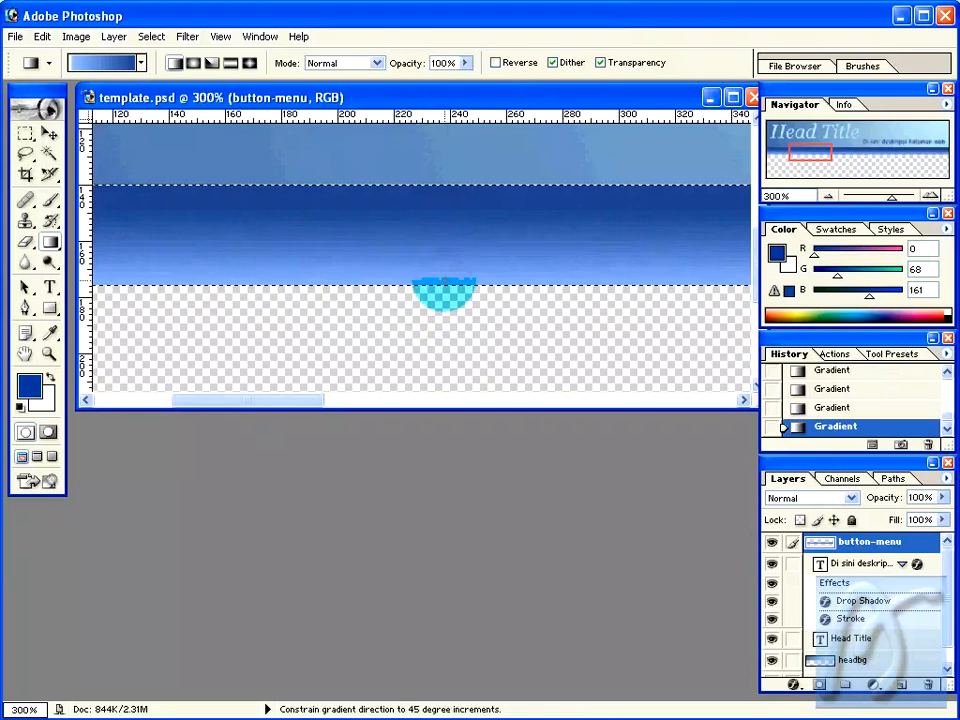
left_click_drag(443, 268, 443, 238)
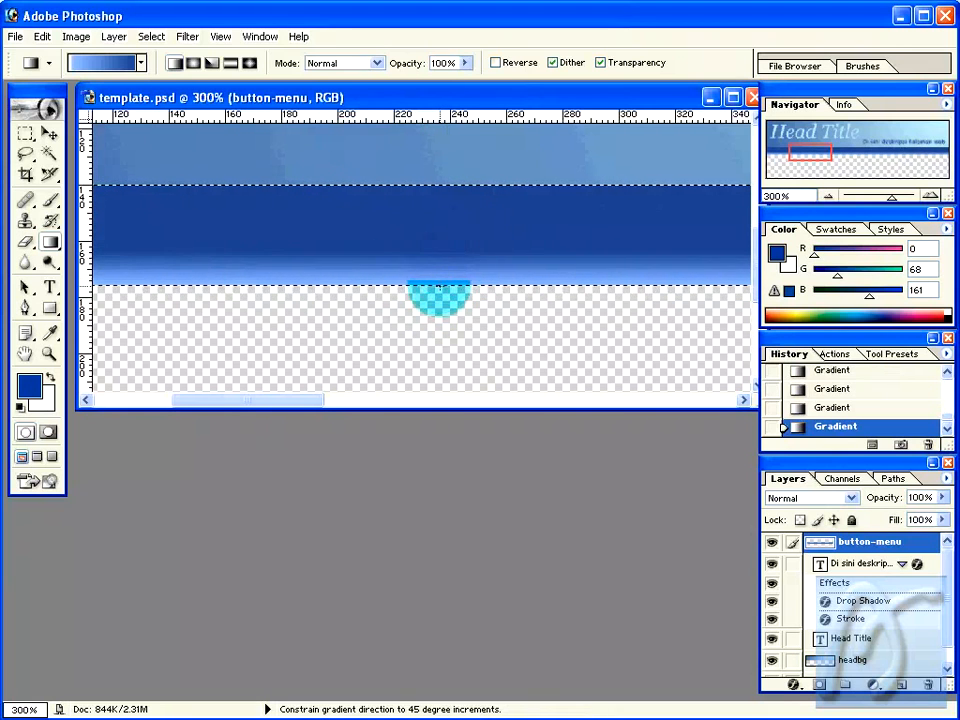
mouse_move(435, 271)
left_mouse_down()
mouse_move(436, 260)
mouse_move(440, 287)
left_mouse_up()
left_click_drag(445, 186, 440, 304)
left_click_drag(444, 187, 434, 295)
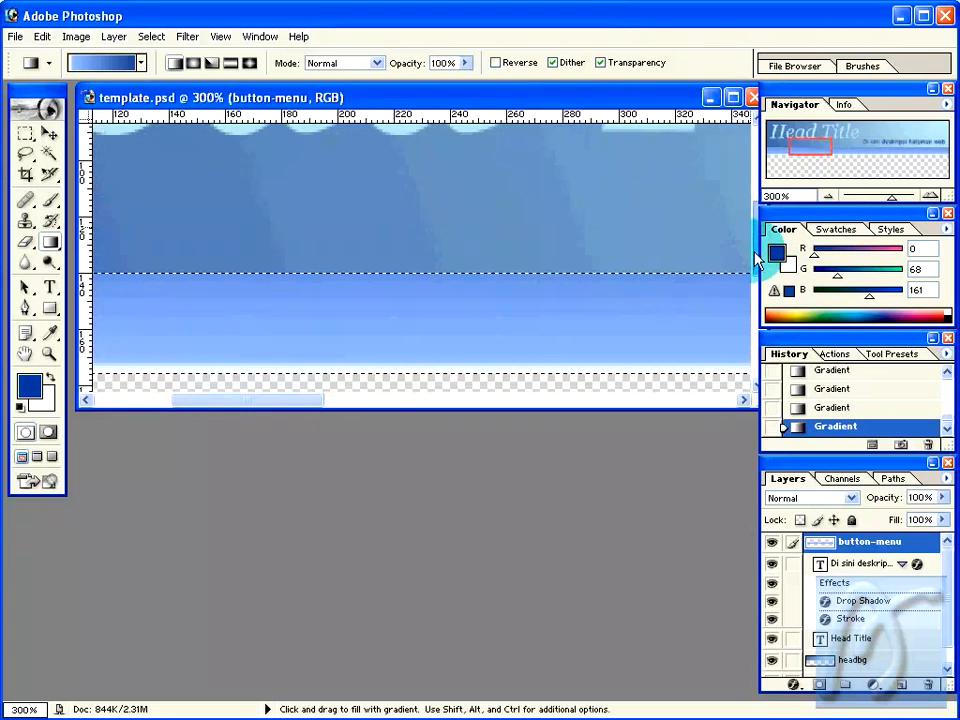
Step: Fill the strip with a vertical linear gradient, near-white at its lower edge and darker blue at its upper edge, and deselect it
left_click_drag(755, 253, 755, 260)
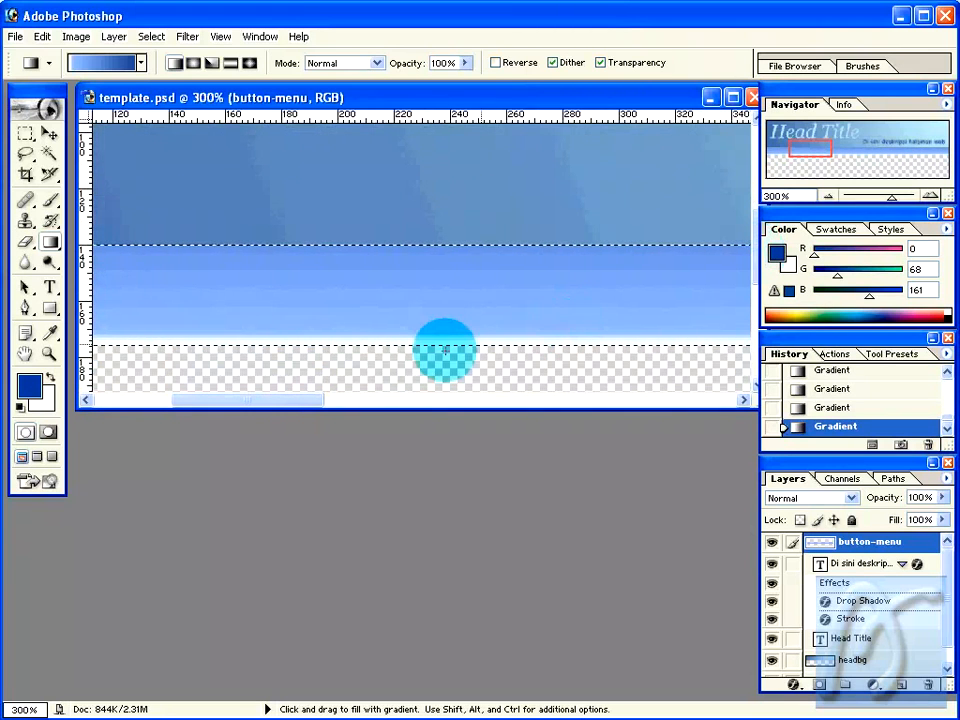
left_click_drag(405, 345, 405, 245)
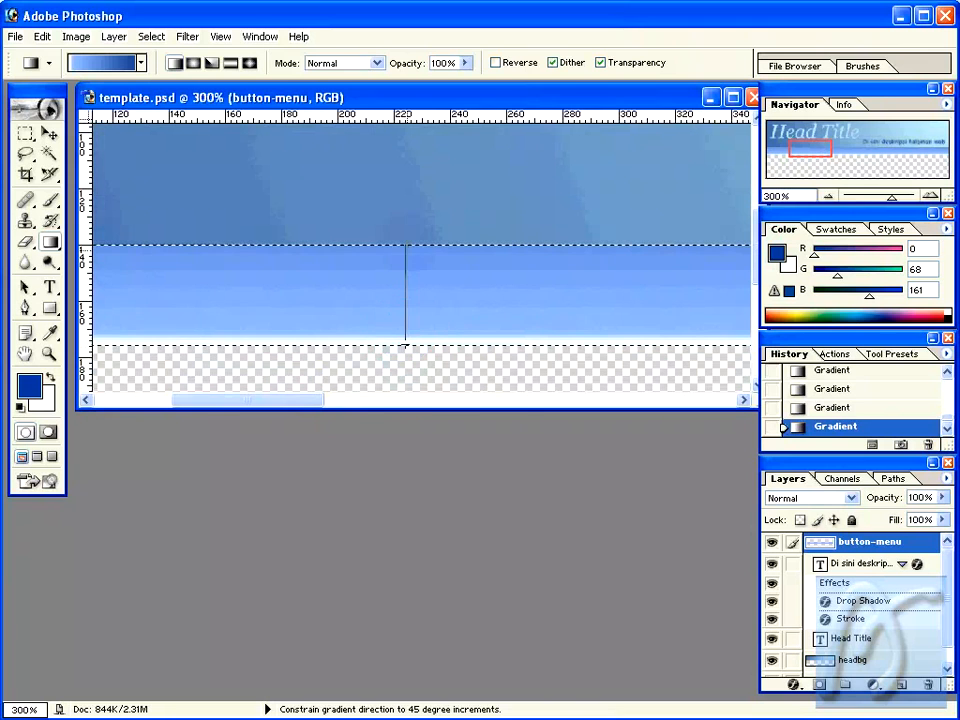
left_click_drag(405, 190, 405, 190)
left_click_drag(415, 345, 414, 245)
left_click_drag(415, 345, 414, 335)
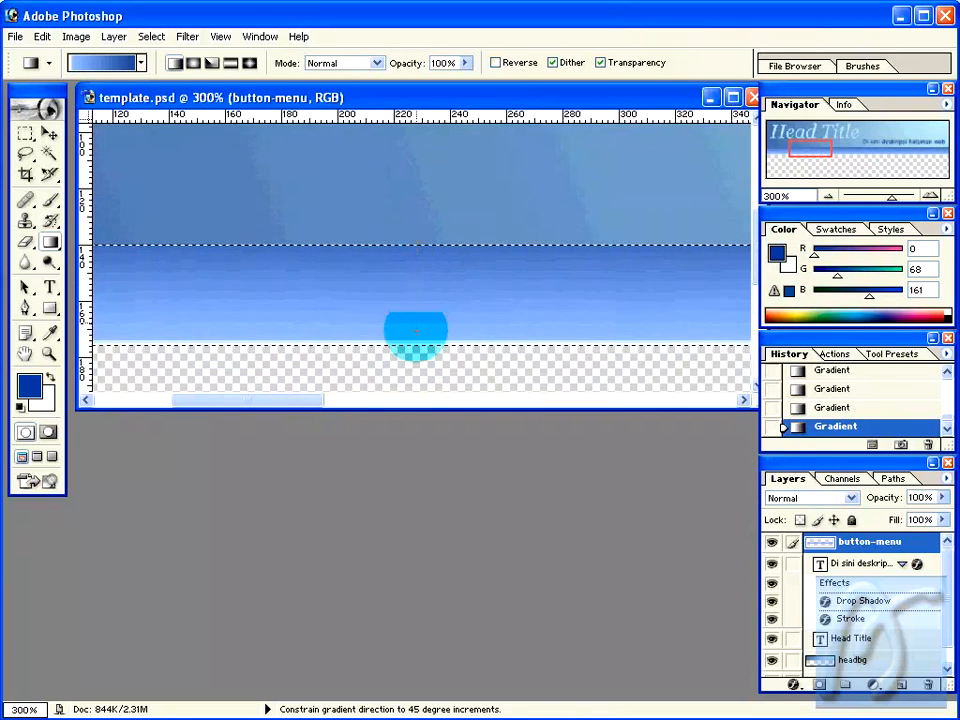
key("z")
left_click(91, 63)
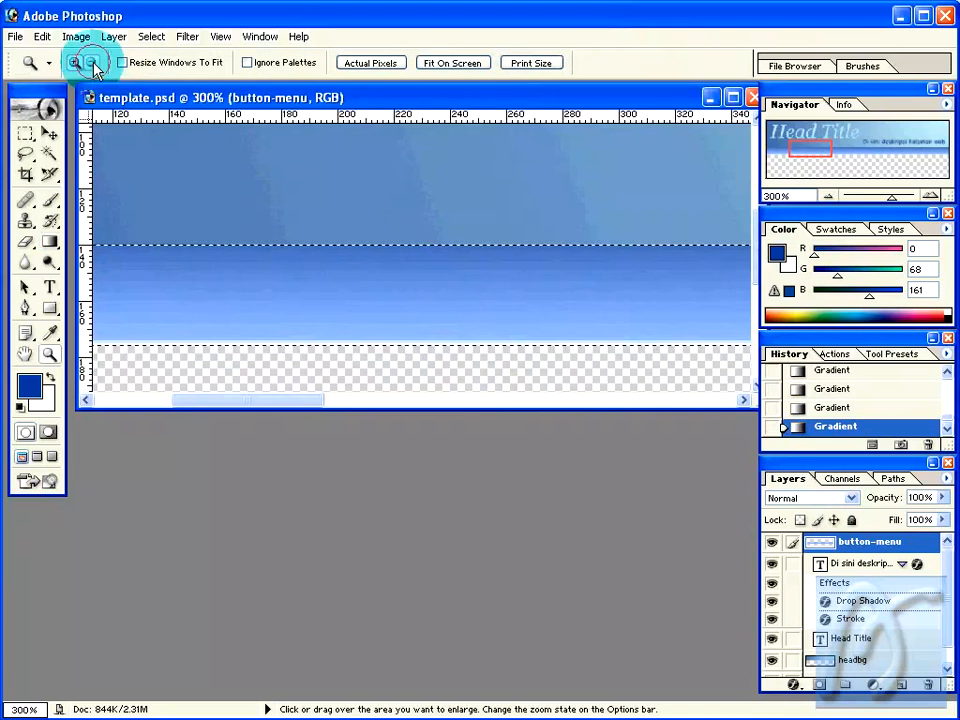
left_click(310, 245)
left_click(307, 259)
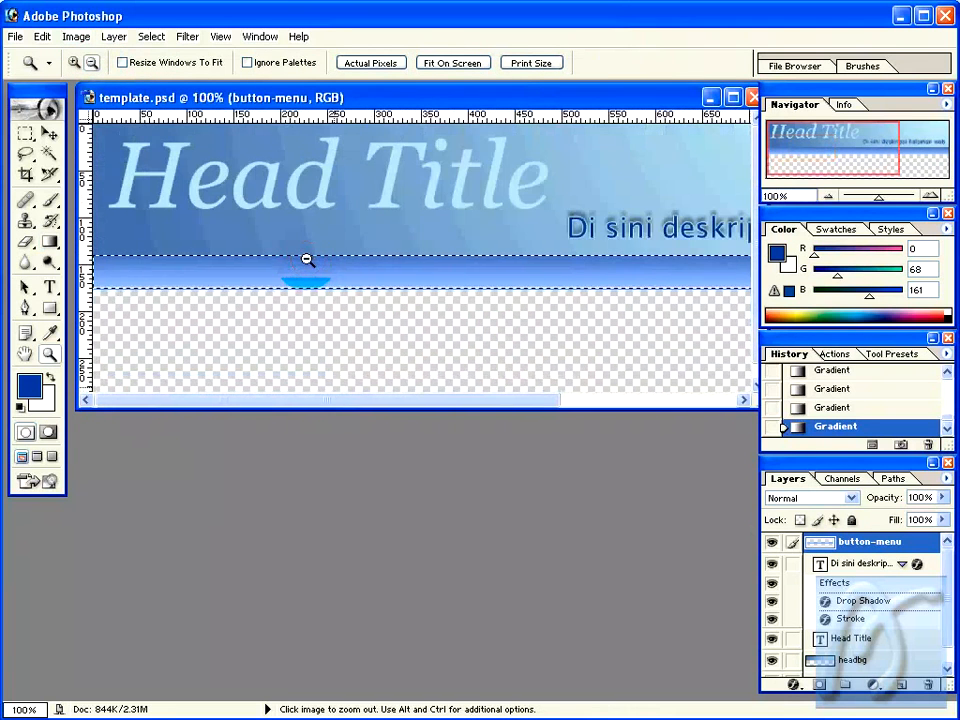
left_click(307, 259)
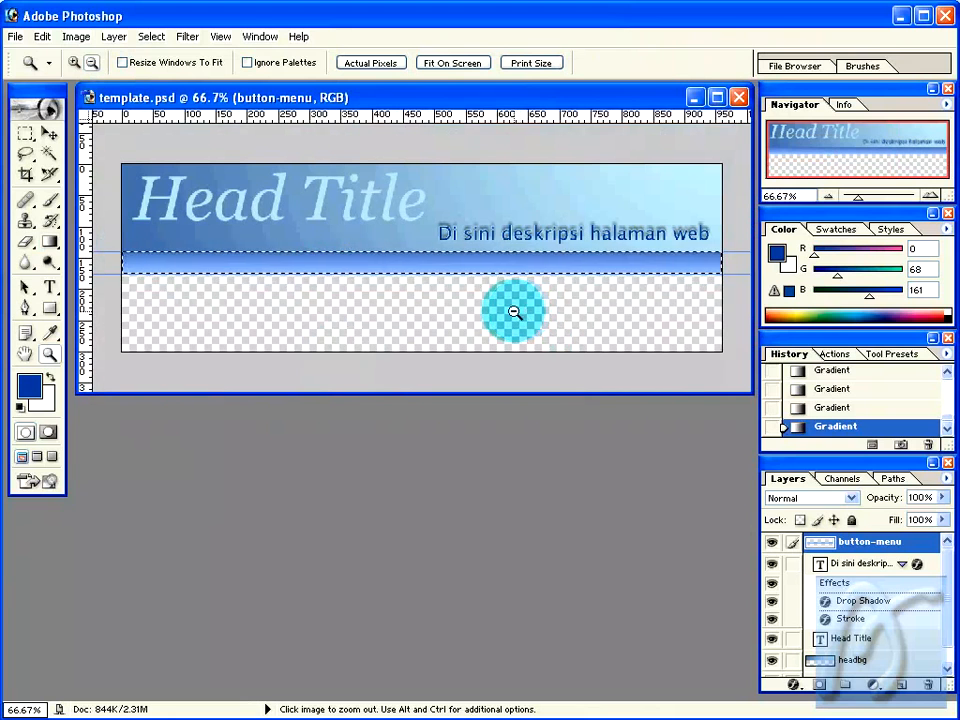
left_click(27, 133)
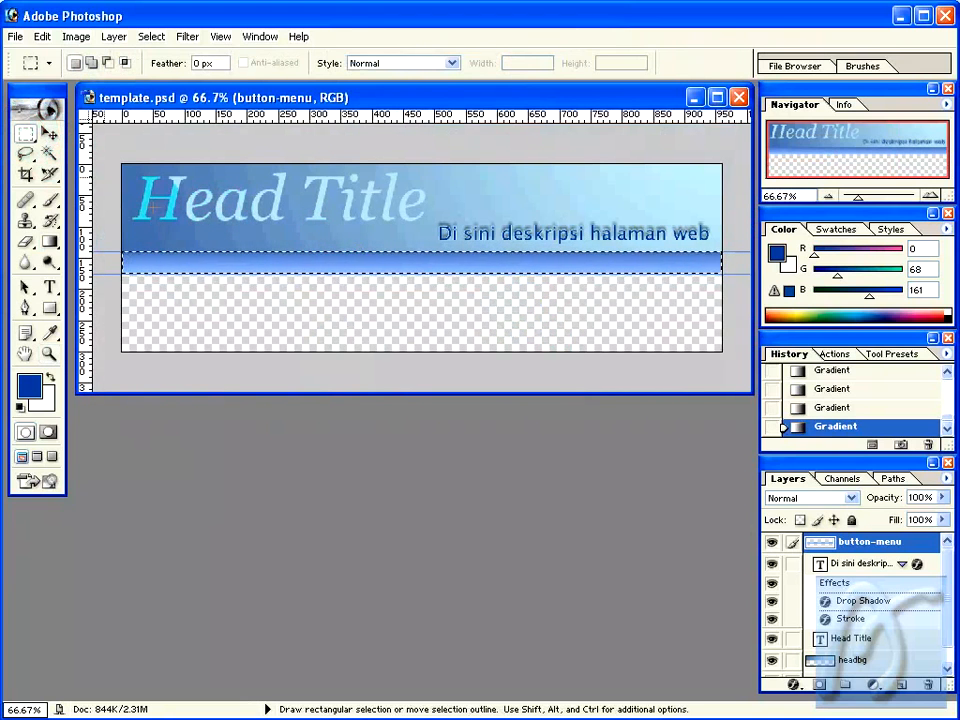
right_click(208, 226)
left_click(236, 229)
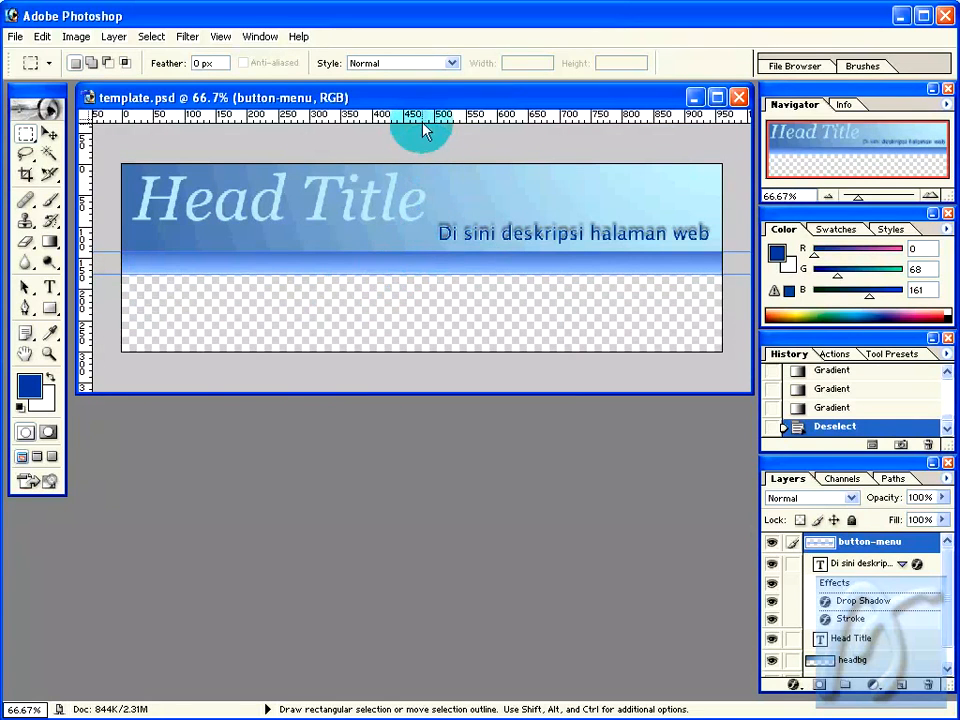
Step: Place a horizontal guide about 14 px below the gradient strip and select the full-width band between the two lowest guides
left_click_drag(423, 125, 427, 283)
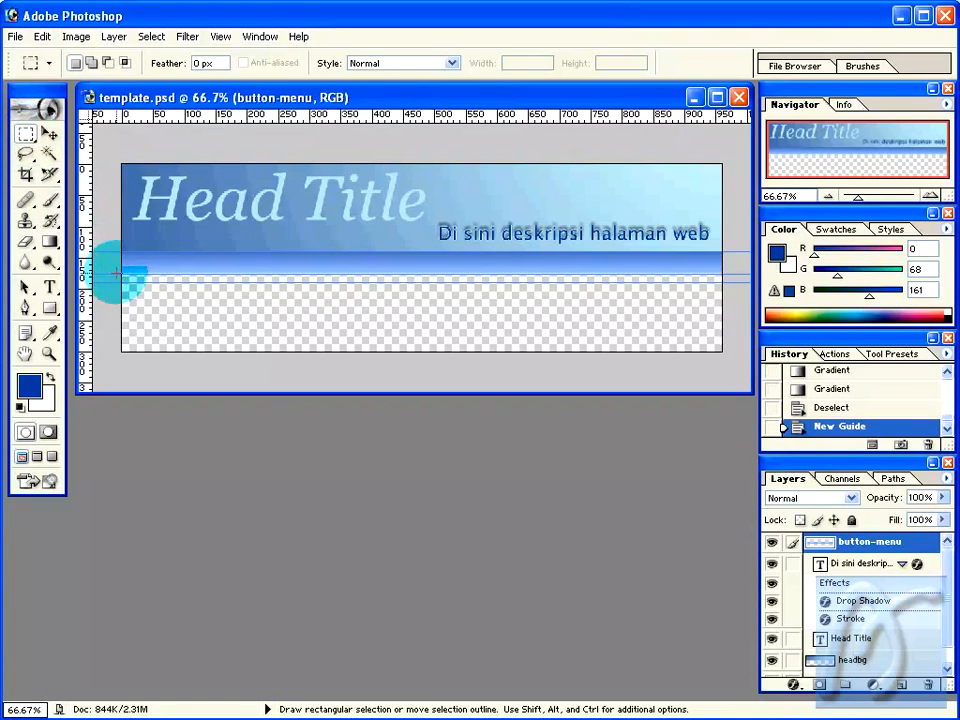
left_click_drag(117, 273, 149, 281)
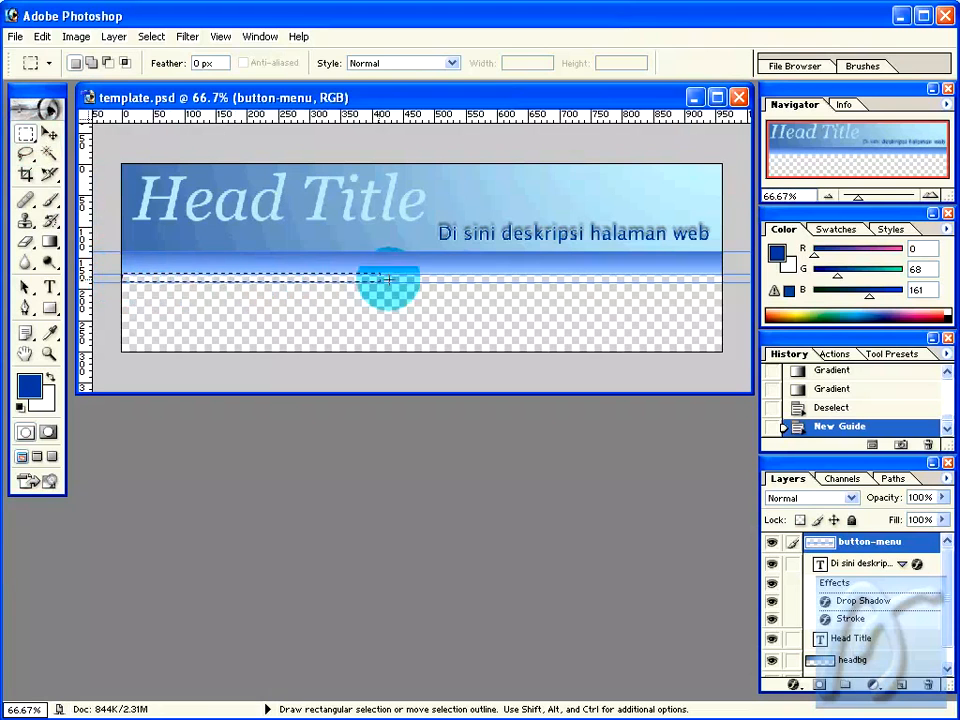
left_click_drag(717, 283, 729, 283)
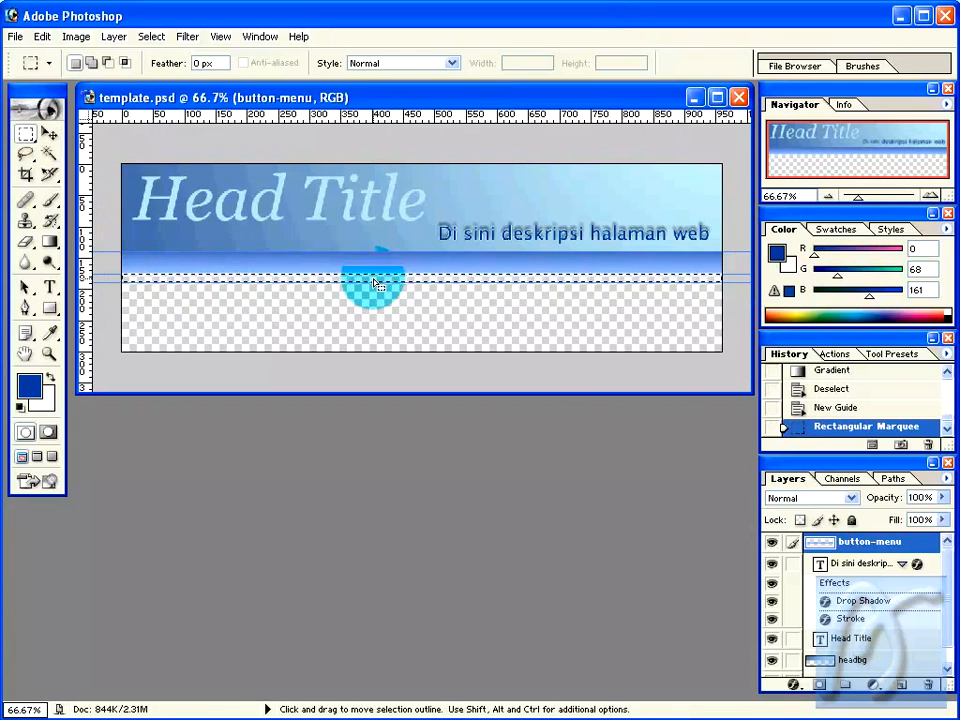
Step: Remove one of the two neighbouring light colour stops from the gradient and move the remaining light-blue stop to 49%
left_click(49, 241)
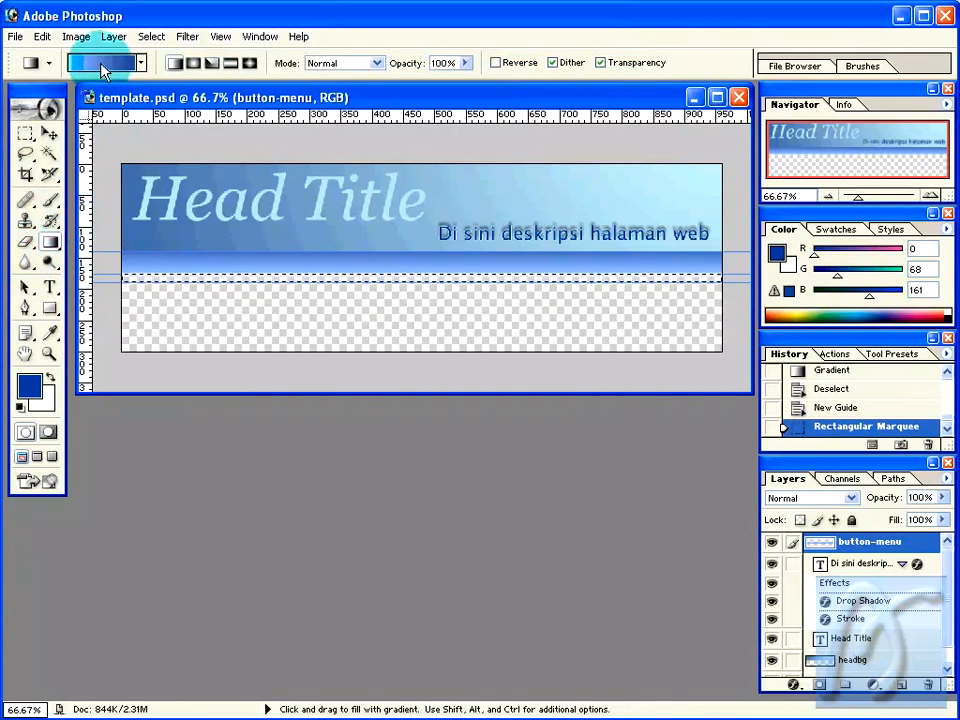
left_click(100, 63)
left_click(274, 411)
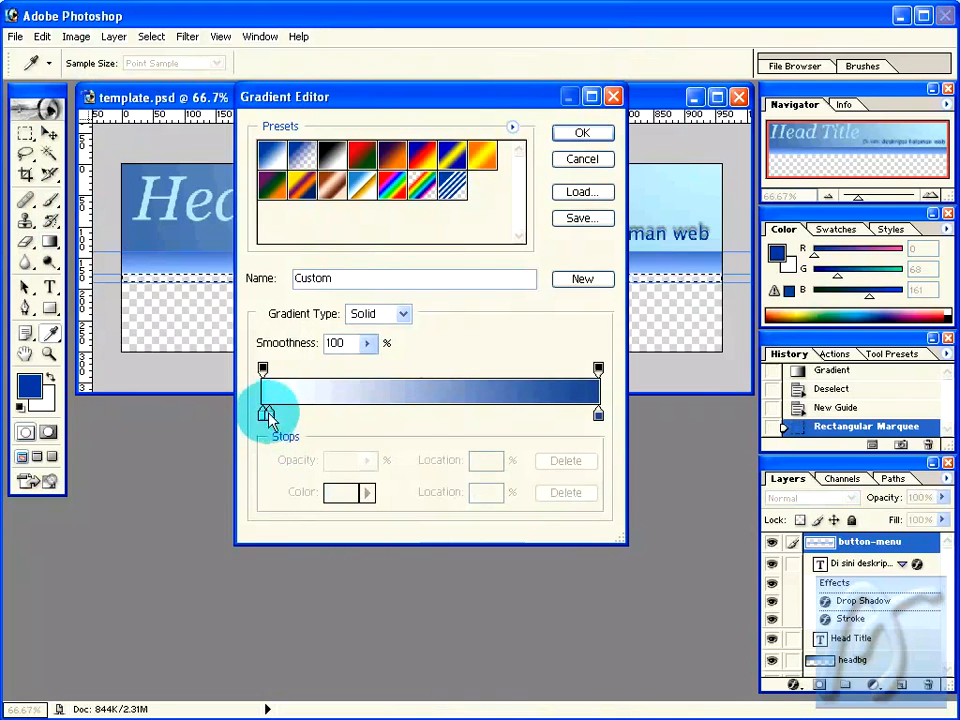
left_click_drag(266, 411, 270, 491)
left_click_drag(262, 414, 428, 425)
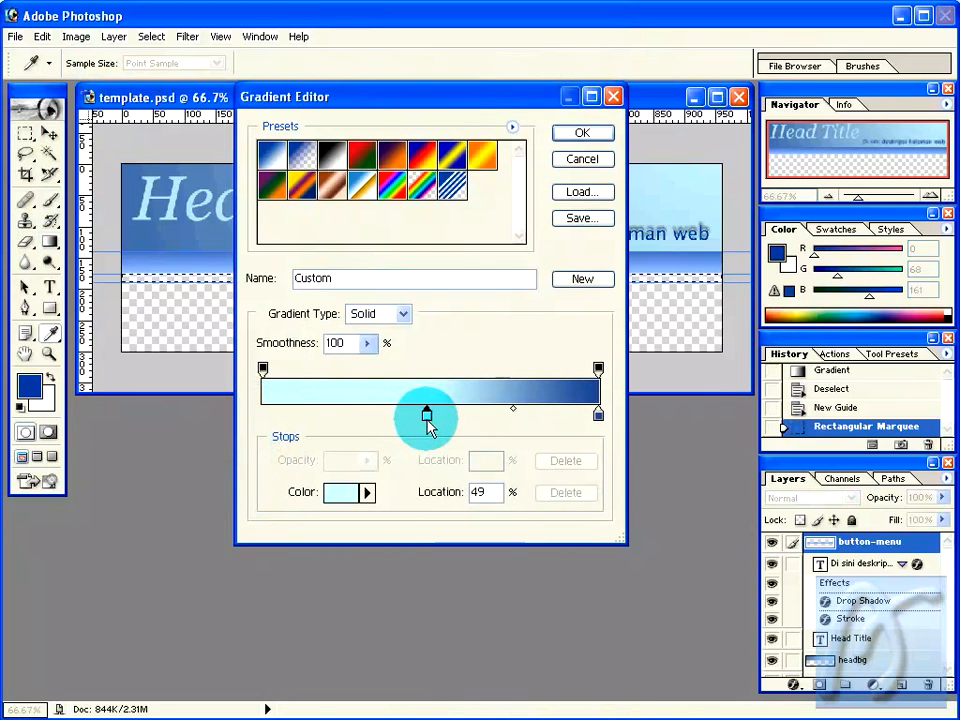
Step: Add a dark teal colour stop at 0%, recolour the 100% stop to match, and apply the gradient changes
left_click(262, 414)
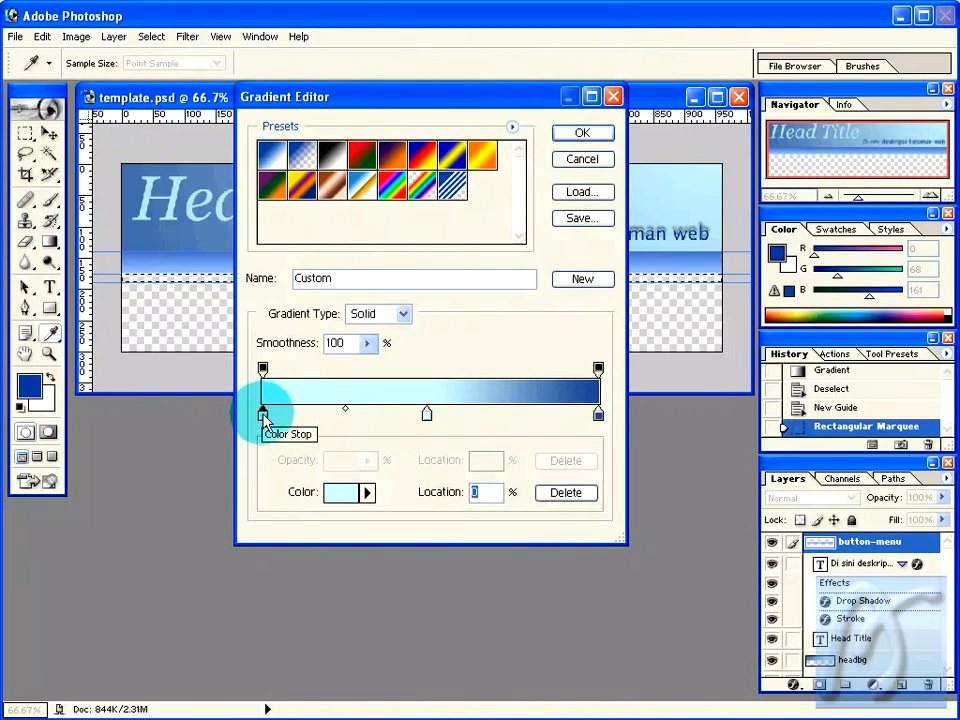
left_click(341, 494)
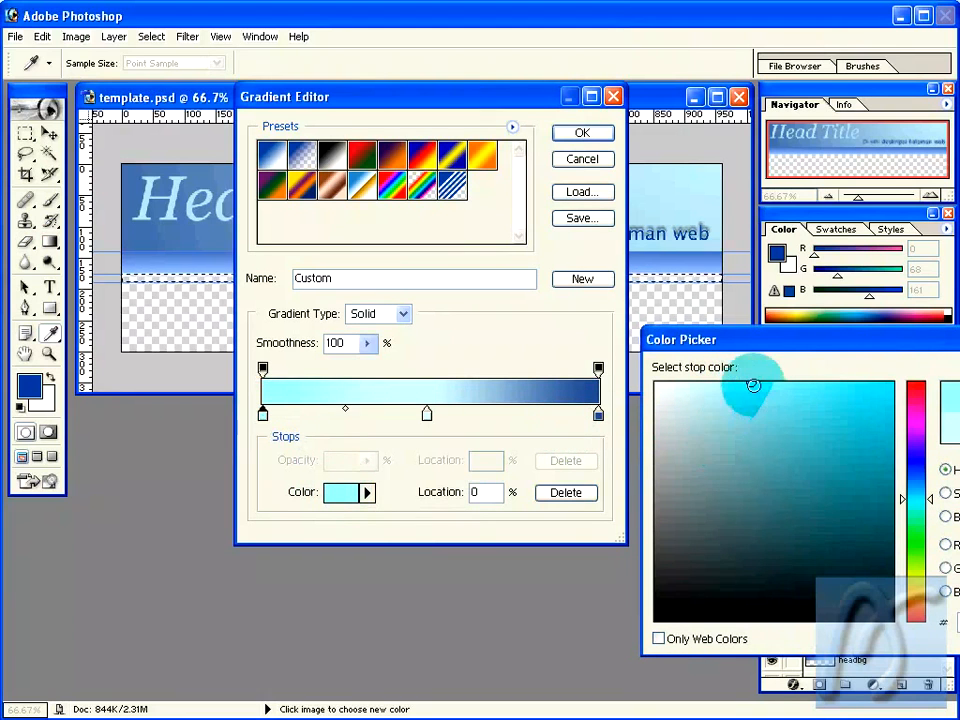
left_click(668, 522)
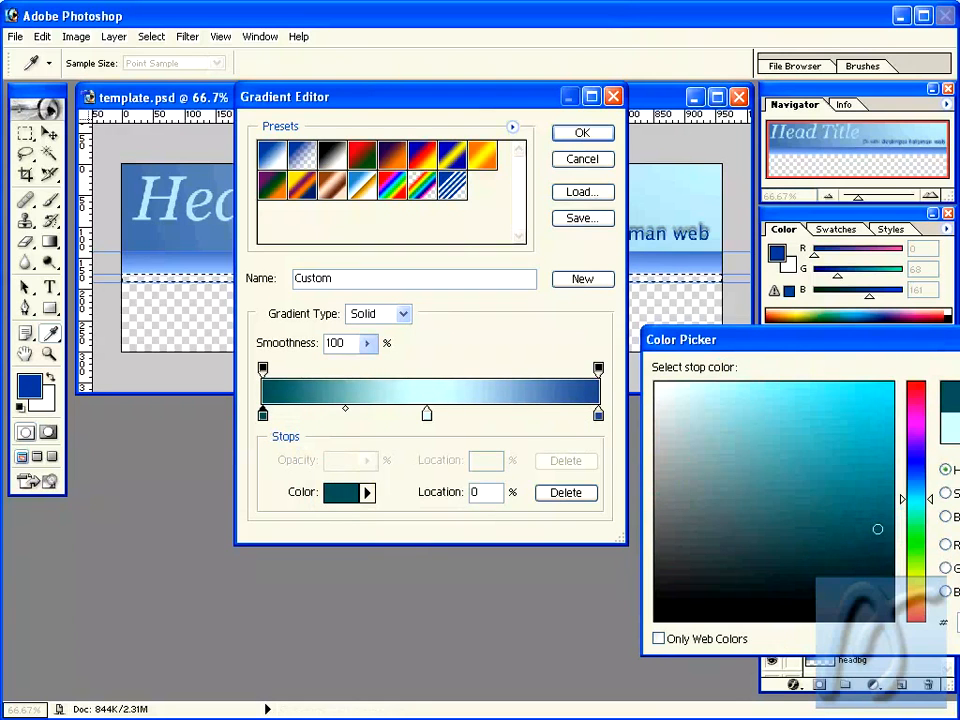
key("Return")
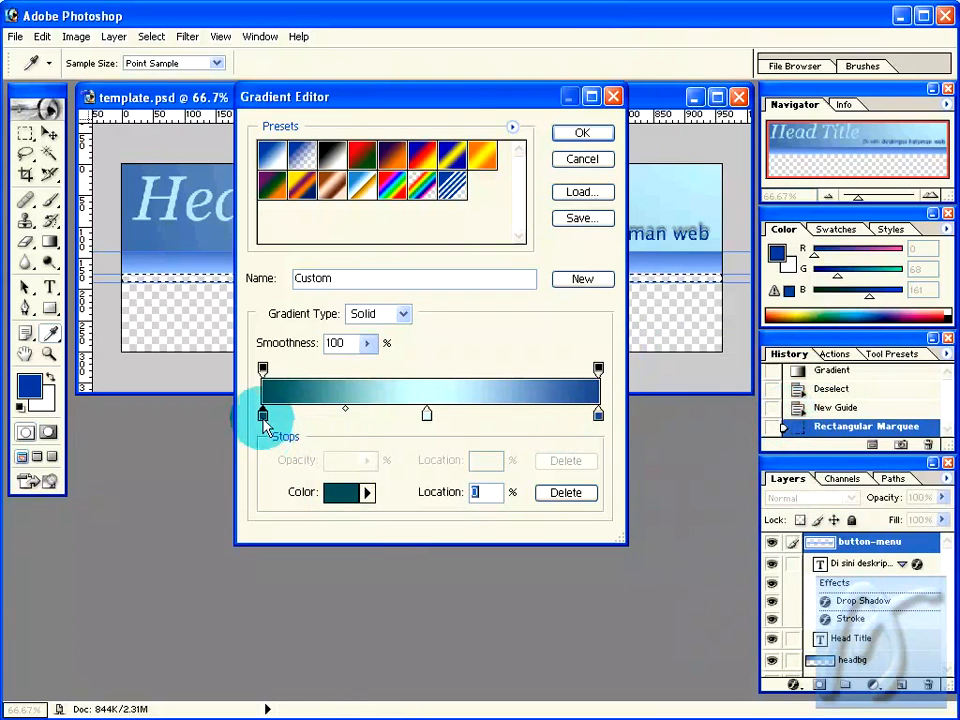
left_click(599, 415)
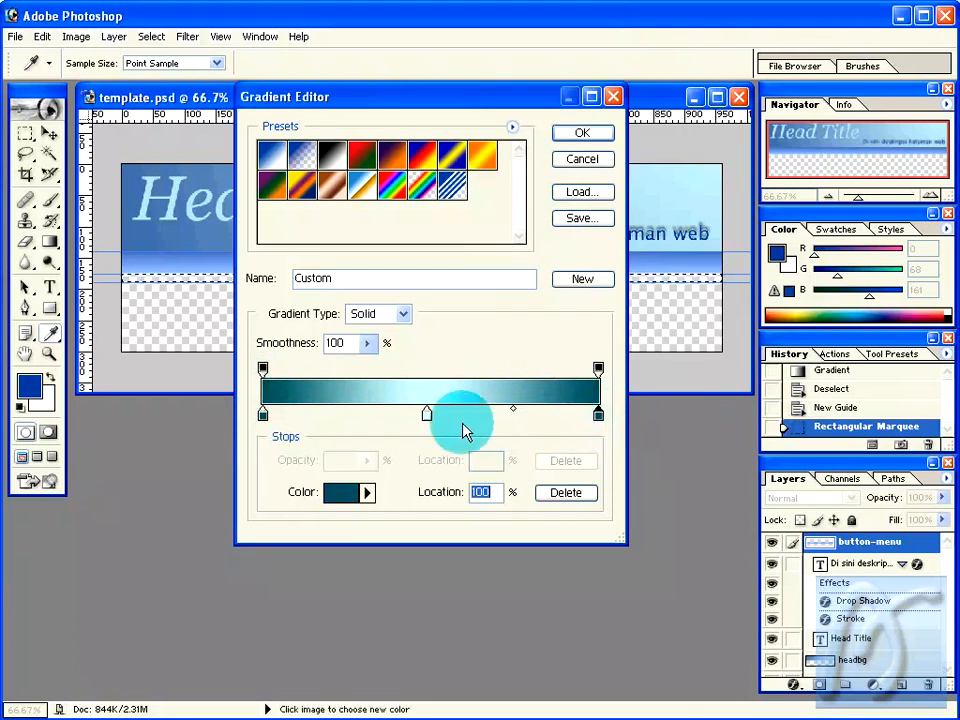
left_click(427, 414)
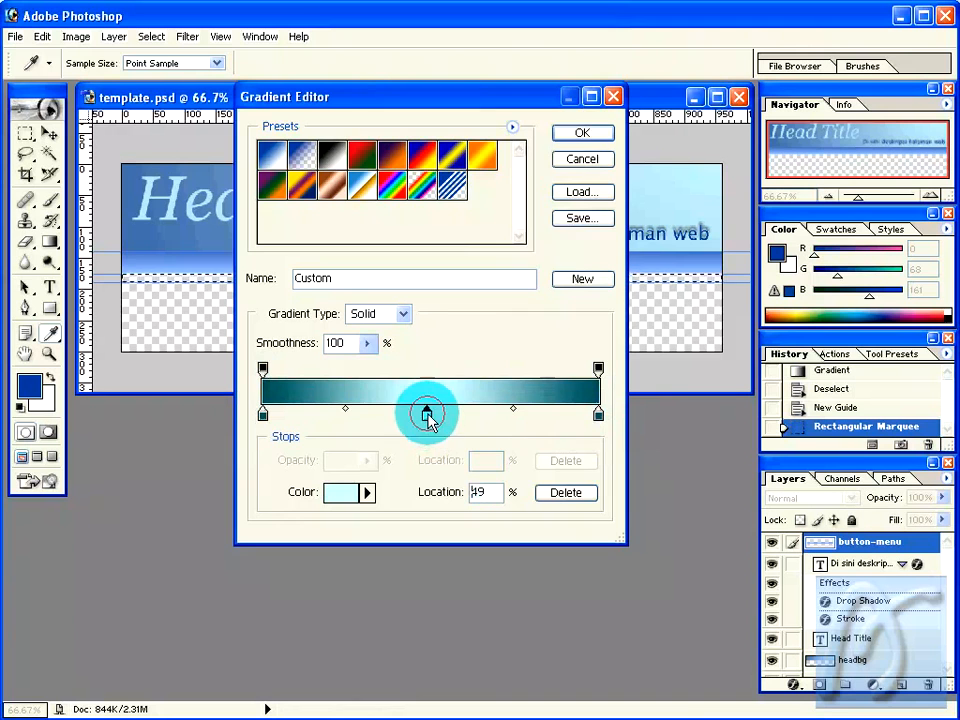
left_click(584, 134)
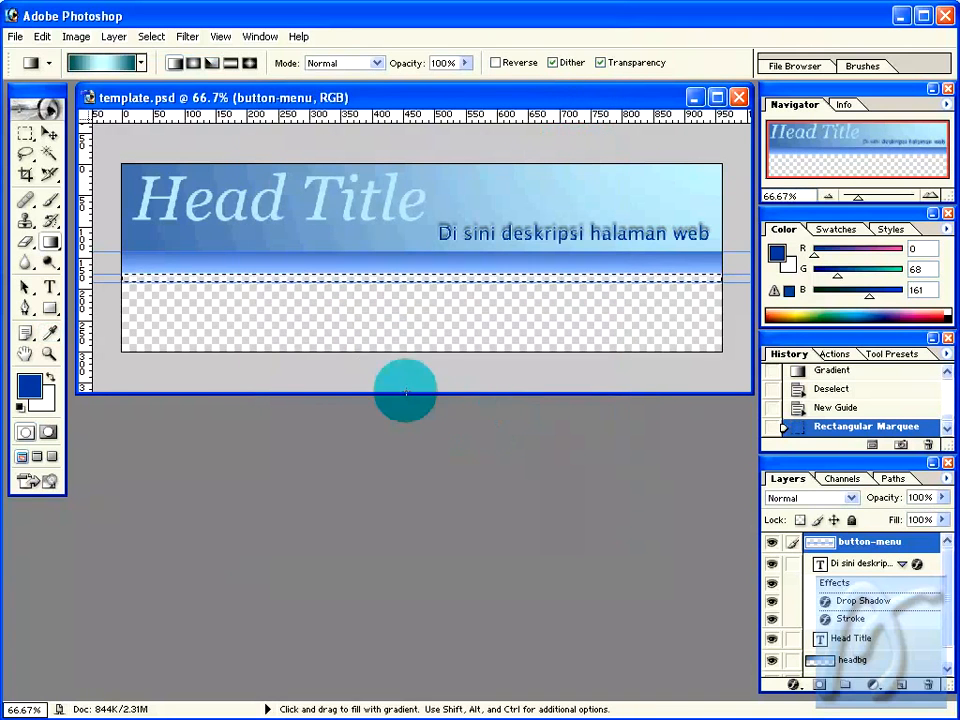
Step: Fill the selected thin band with a horizontal linear gradient running from beyond its left end to beyond its right end
left_click(48, 354)
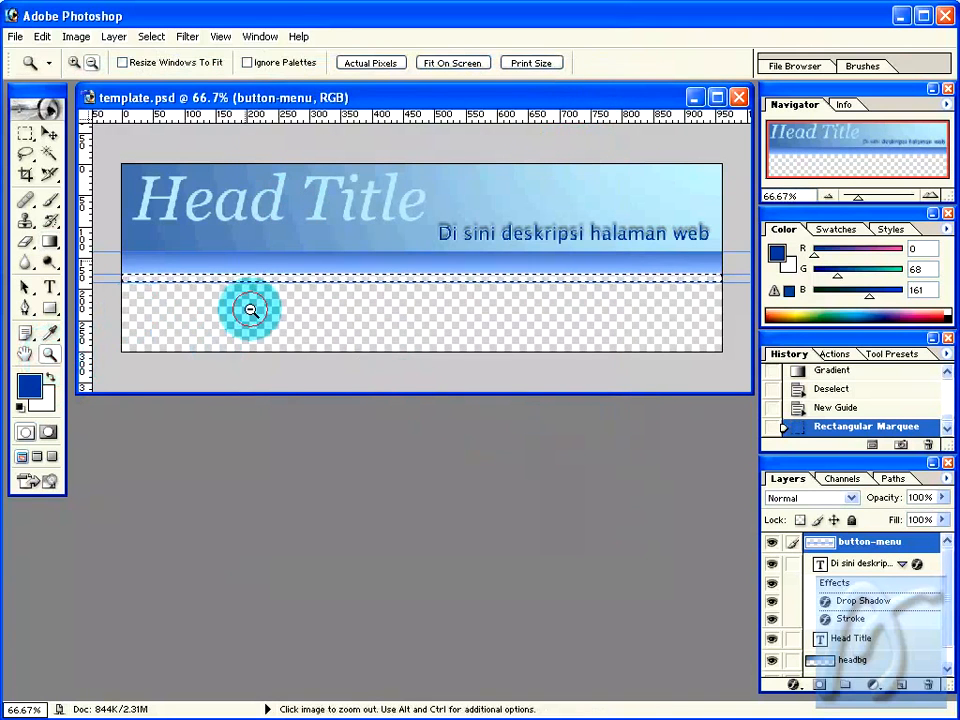
left_click(246, 306, "alt")
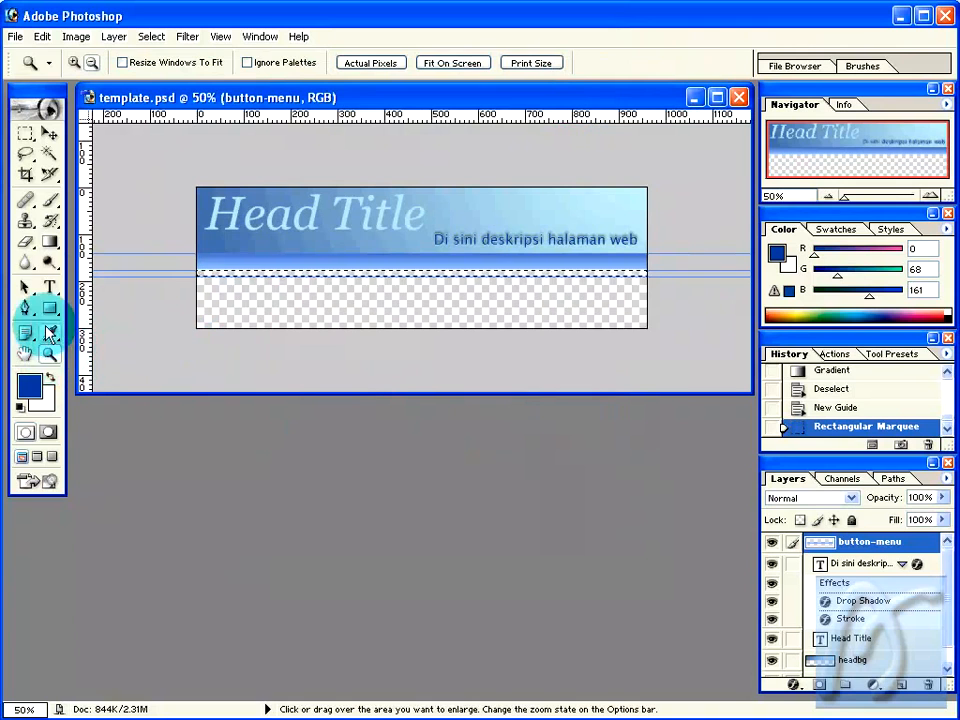
left_click(50, 247)
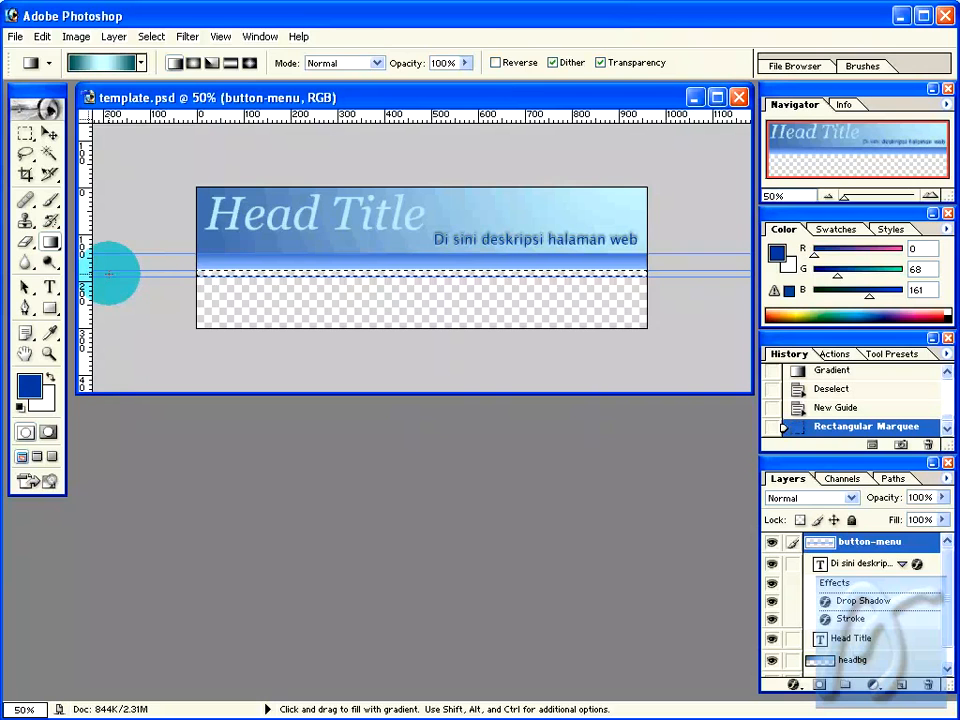
key("shift")
left_click_drag(109, 274, 294, 275)
left_click_drag(509, 278, 683, 274)
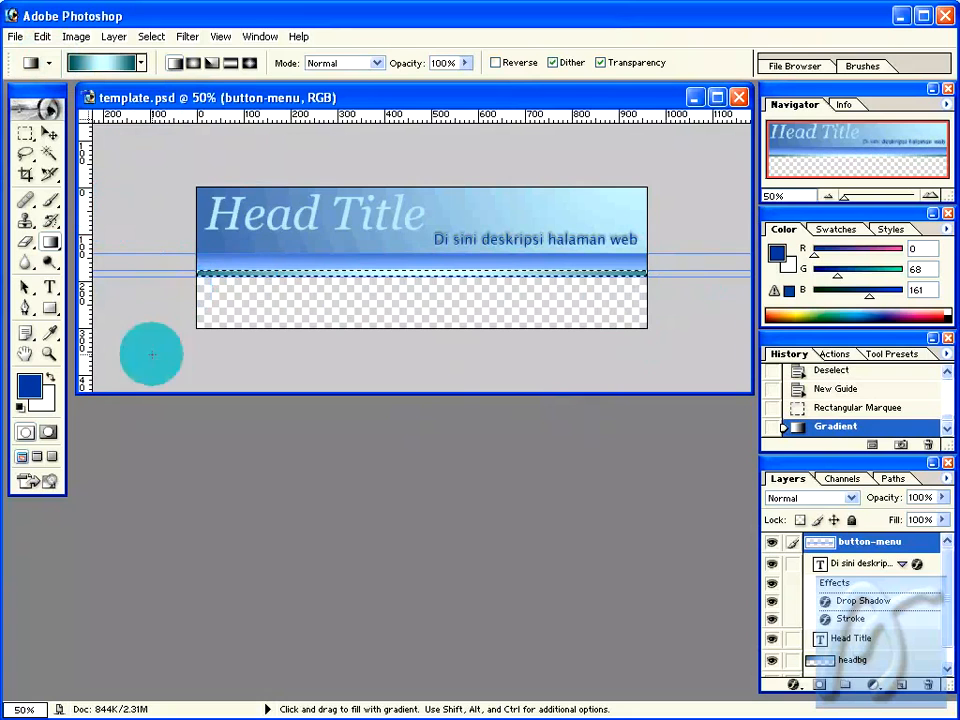
Step: Place a horizontal guide about 50 px below the teal strip, deselect the strip, and select the full-width band between the two lowest guides
left_click(26, 136)
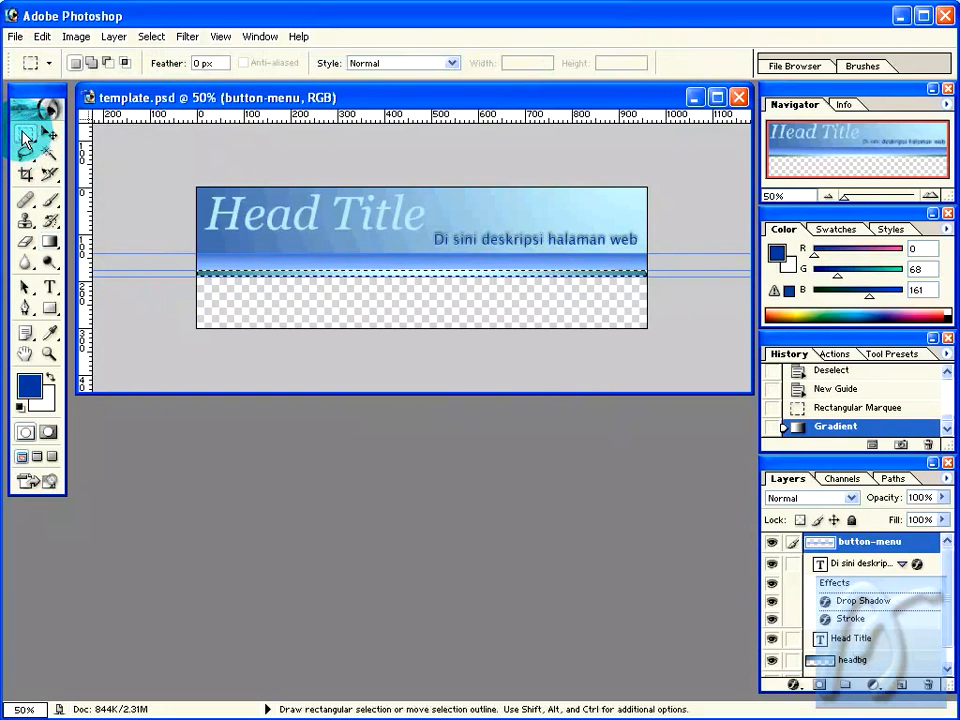
left_click_drag(400, 120, 381, 296)
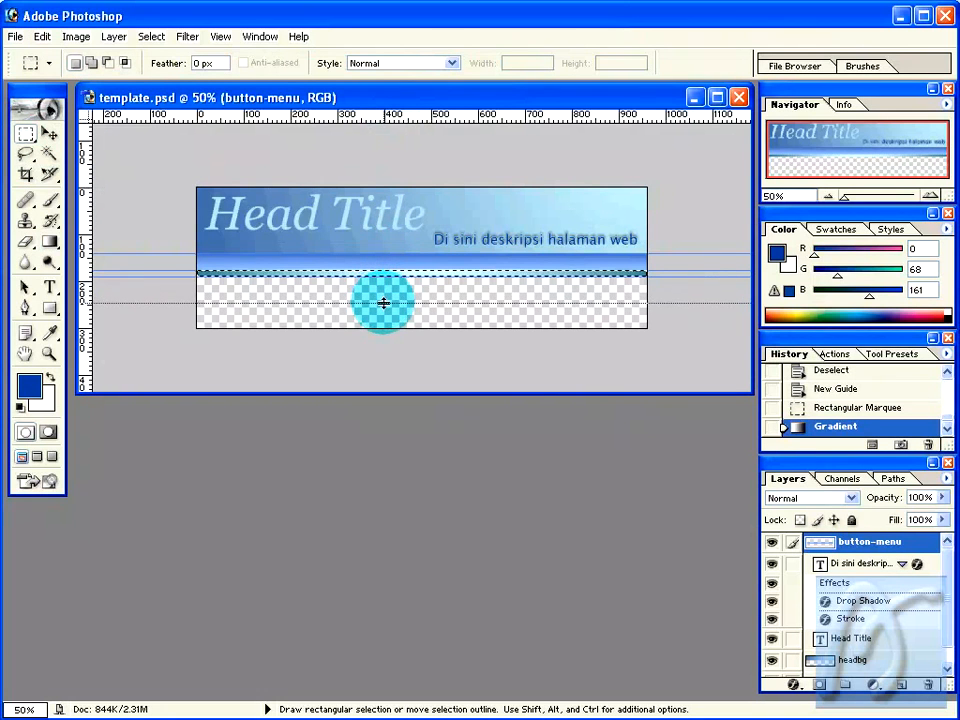
left_click_drag(385, 301, 385, 301)
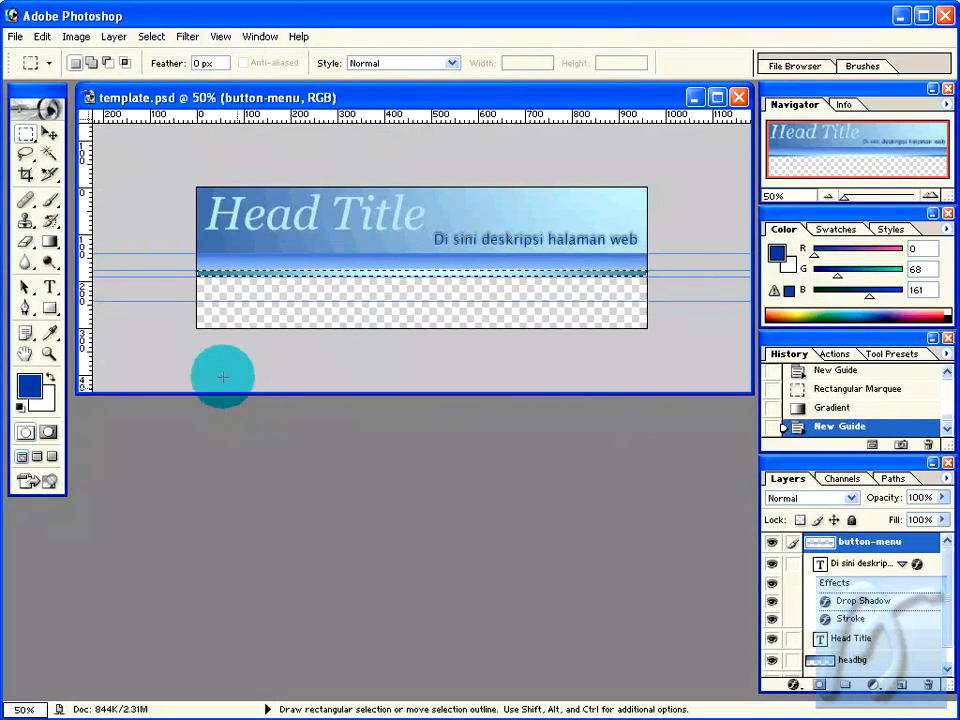
left_click(188, 283)
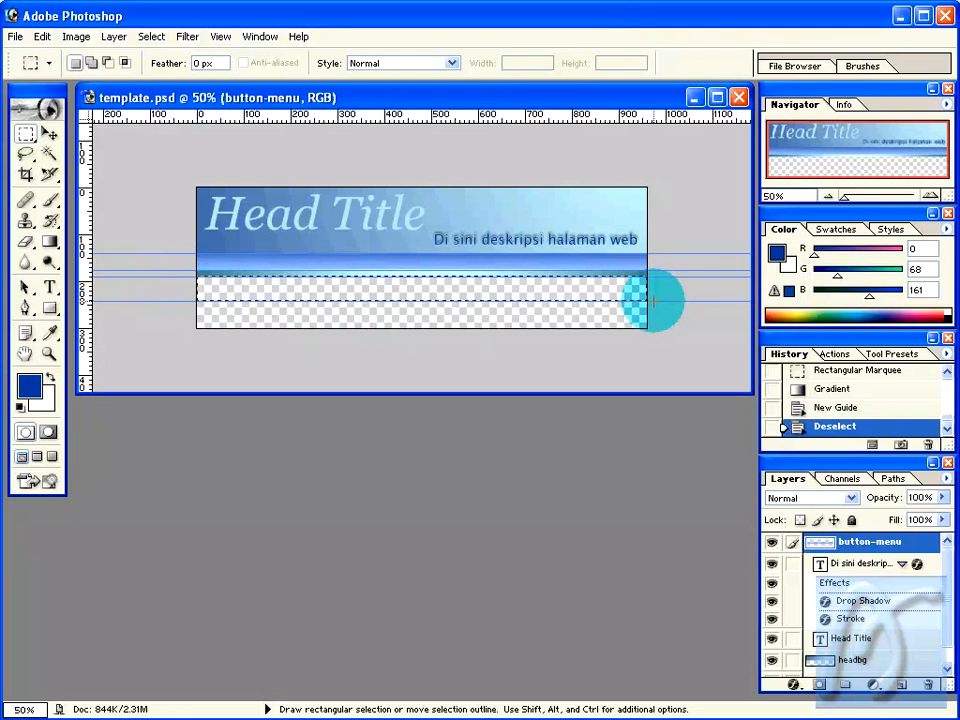
left_click_drag(652, 300, 652, 301)
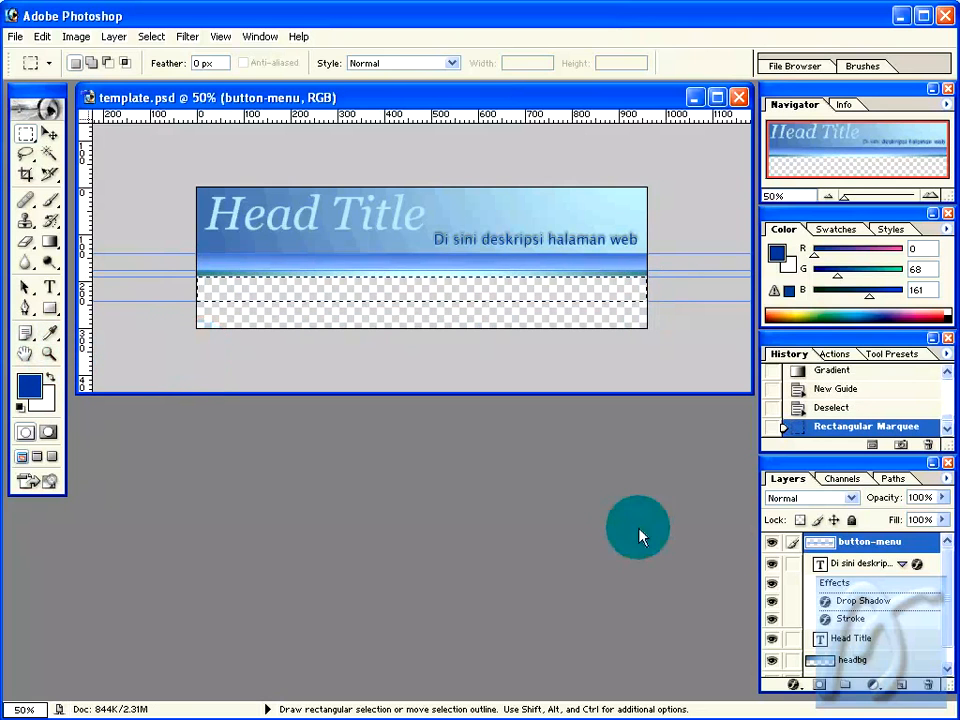
Step: Create a new layer above the button-menu layer and name it footer
left_click(902, 688)
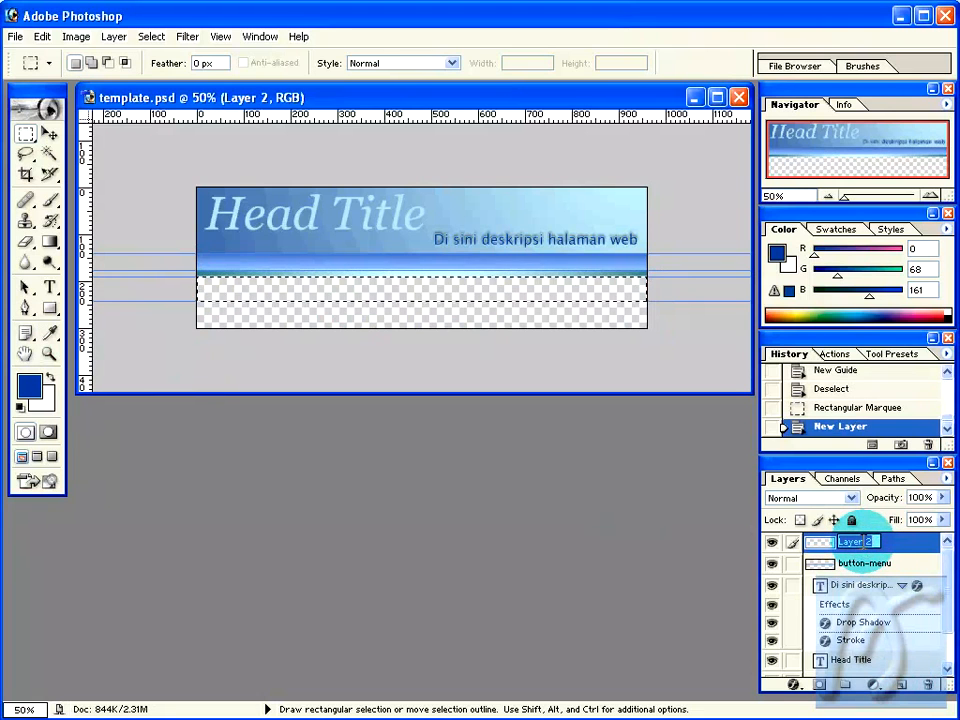
type("footer")
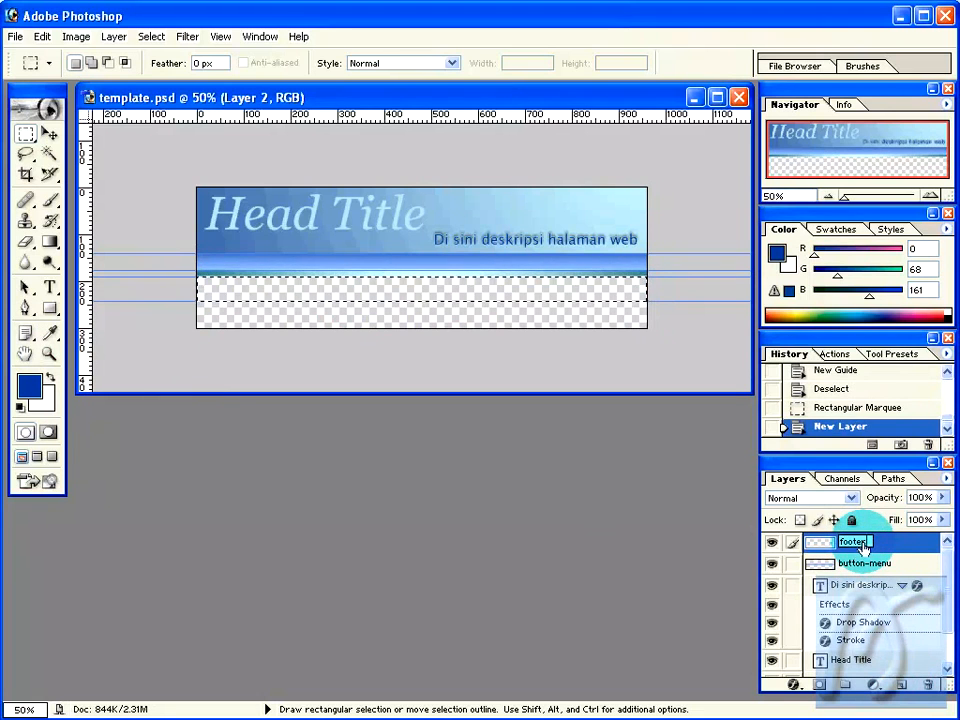
key("Return")
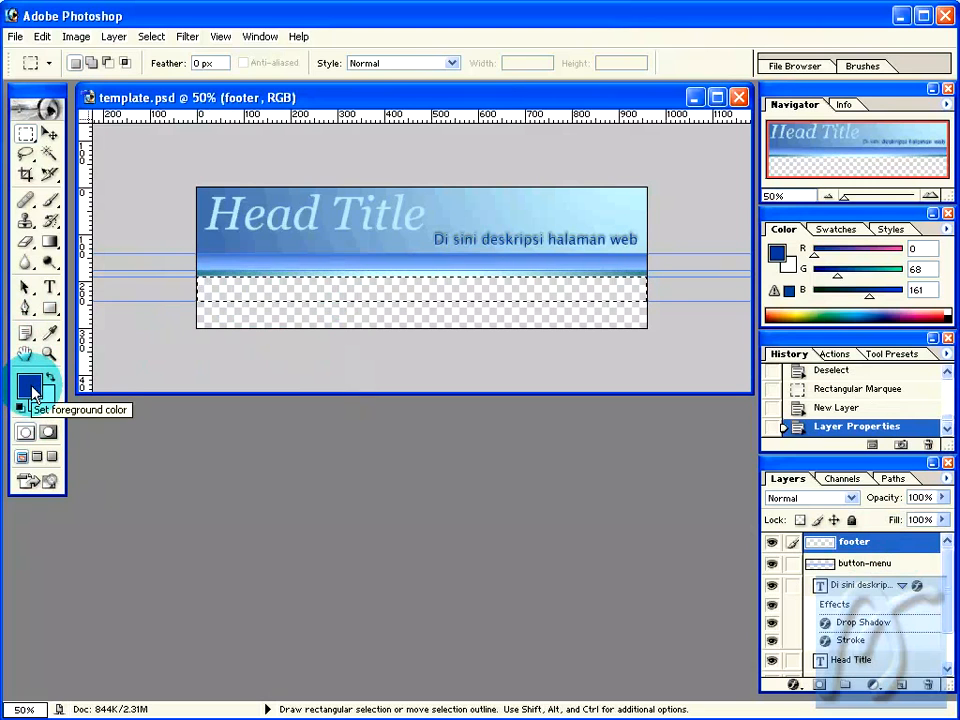
Step: Set the foreground colour to light blue 64A5FD and fill the selected band on the footer layer with it at 100% opacity
left_click(30, 388)
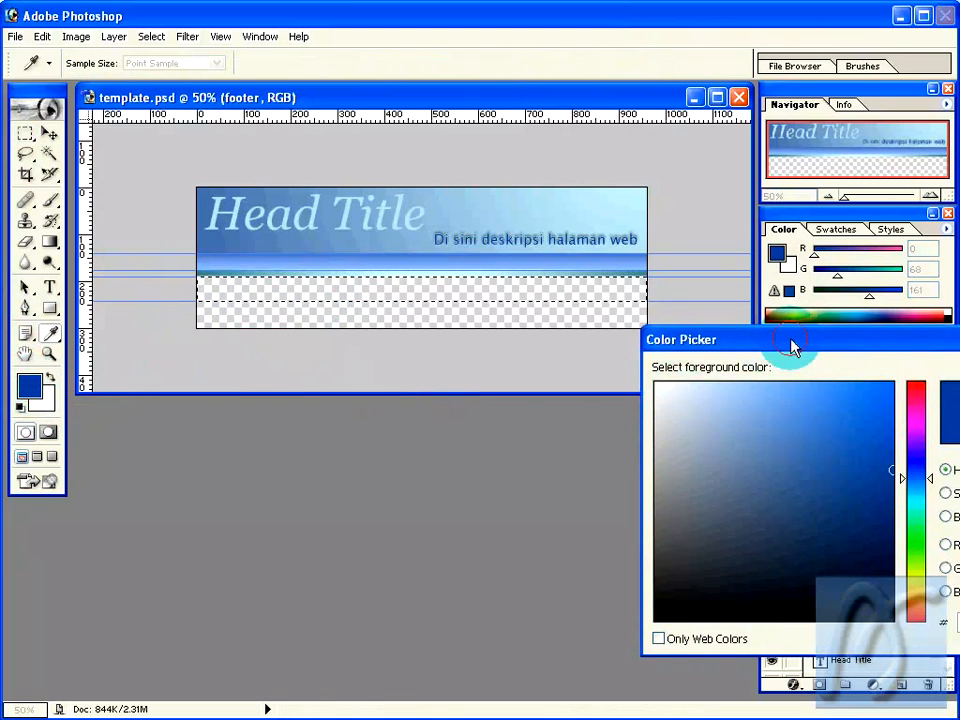
left_click_drag(790, 345, 325, 350)
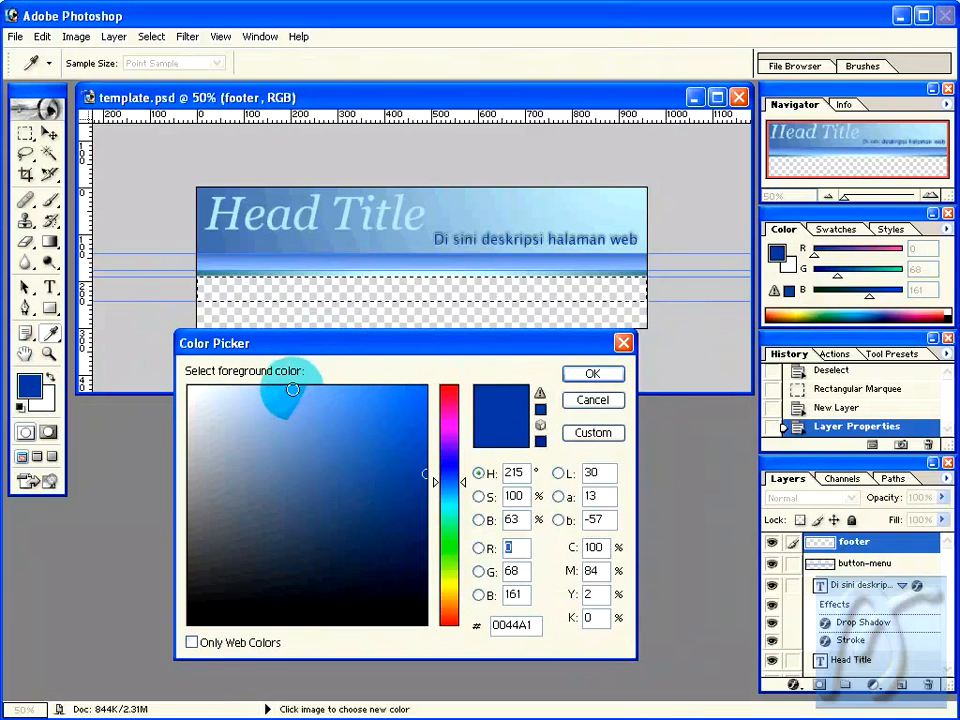
left_click_drag(292, 390, 332, 387)
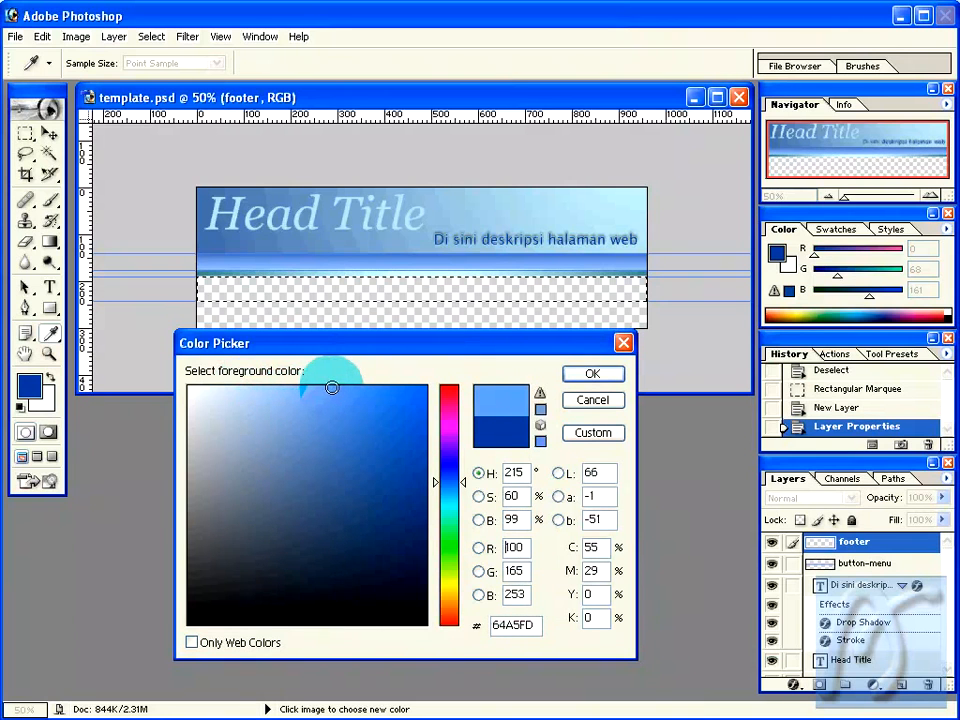
left_click(583, 374)
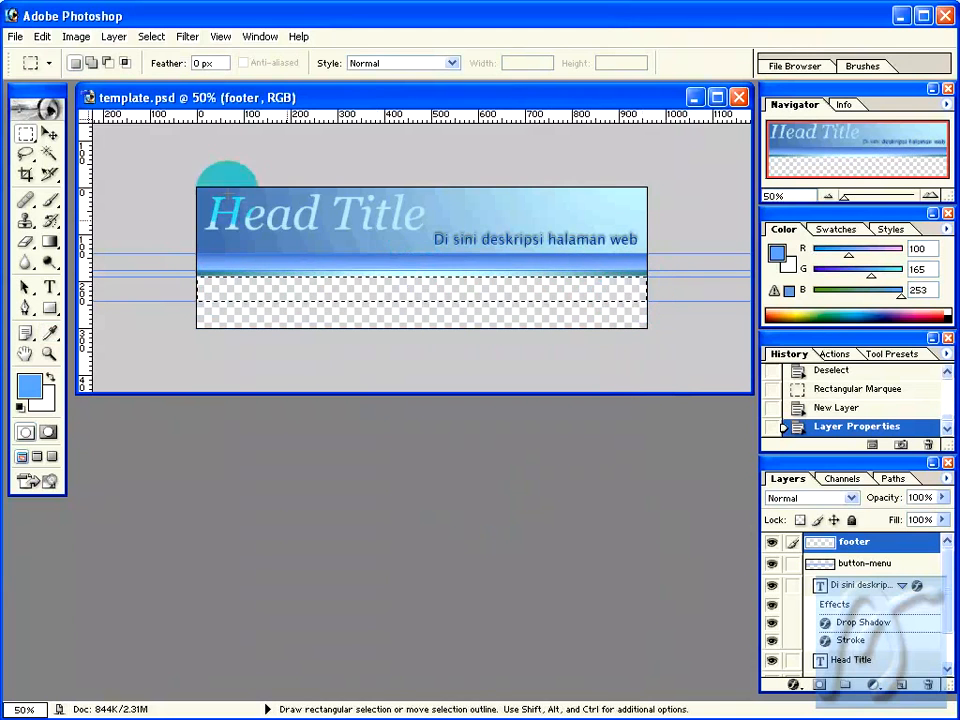
left_click(43, 36)
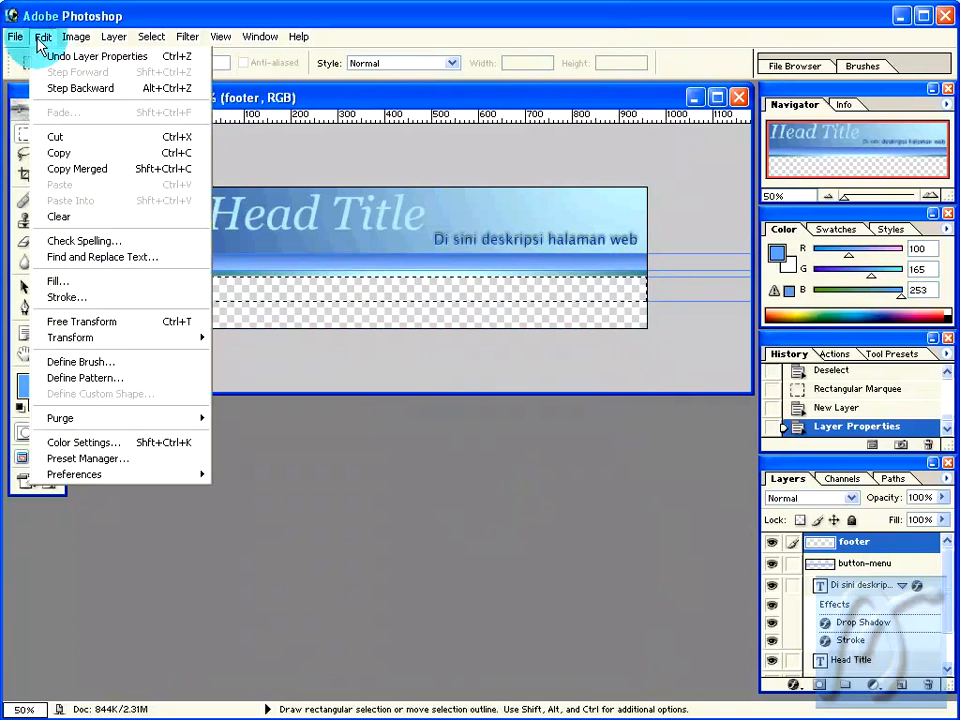
left_click(72, 281)
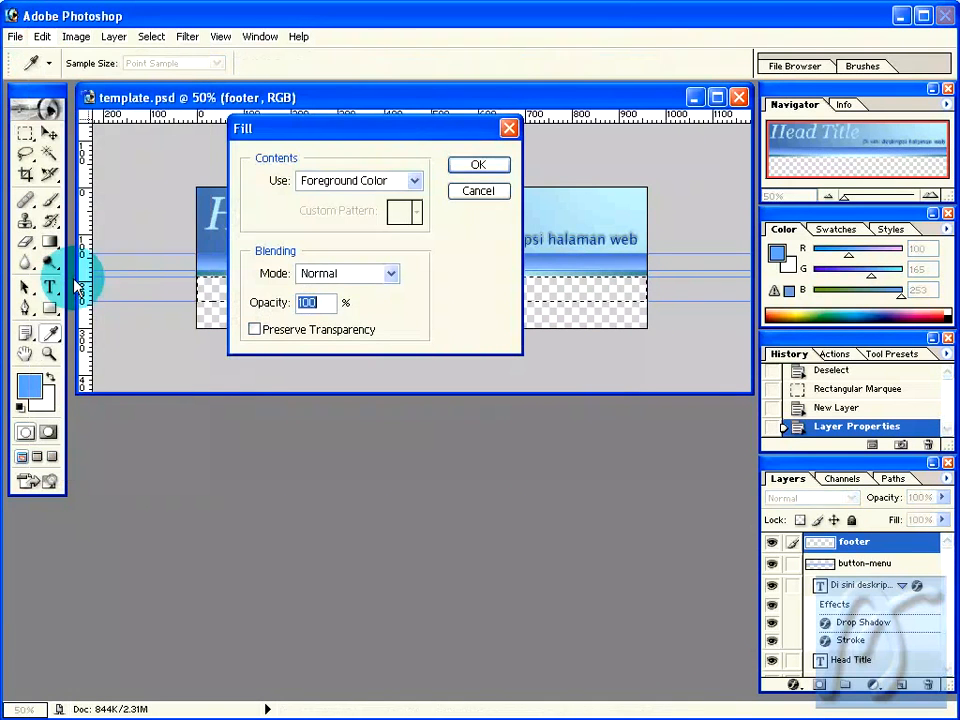
left_click(353, 185)
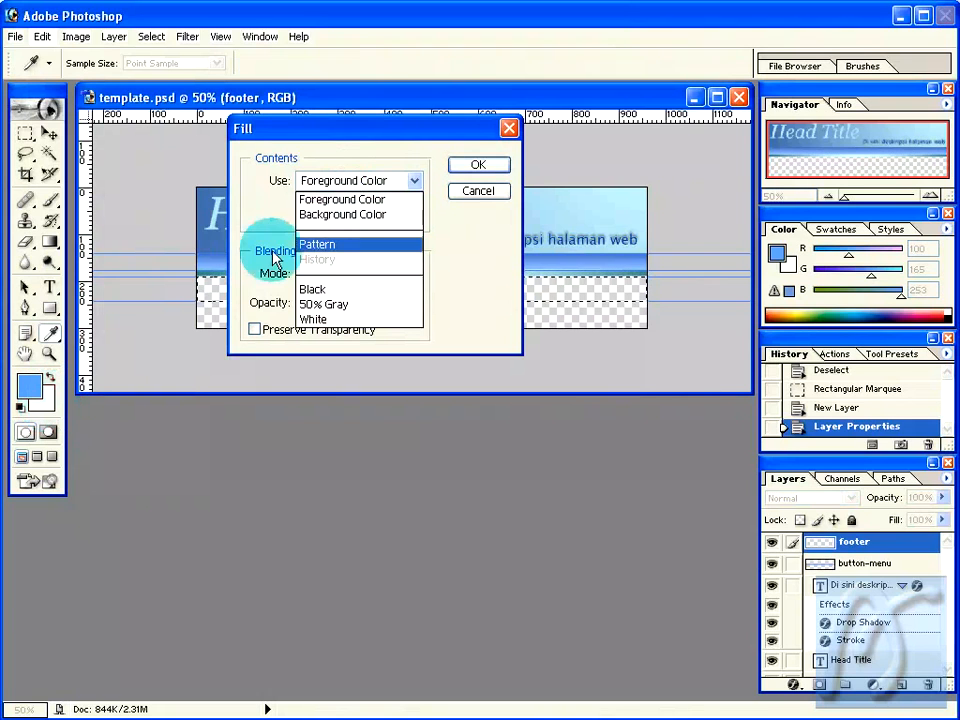
left_click(335, 199)
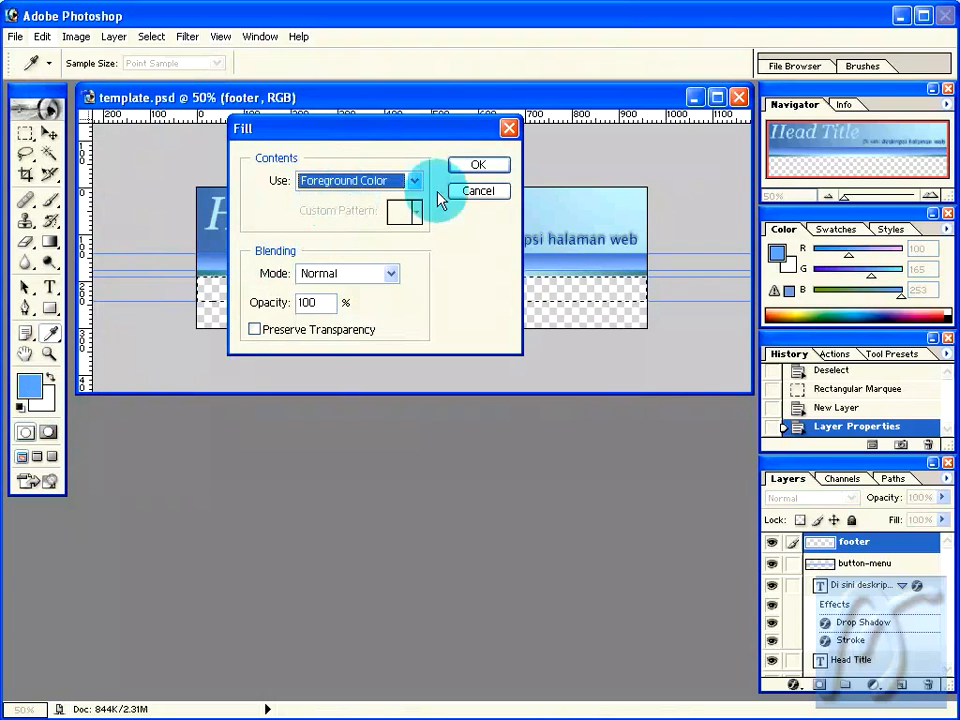
left_click(476, 167)
key("m")
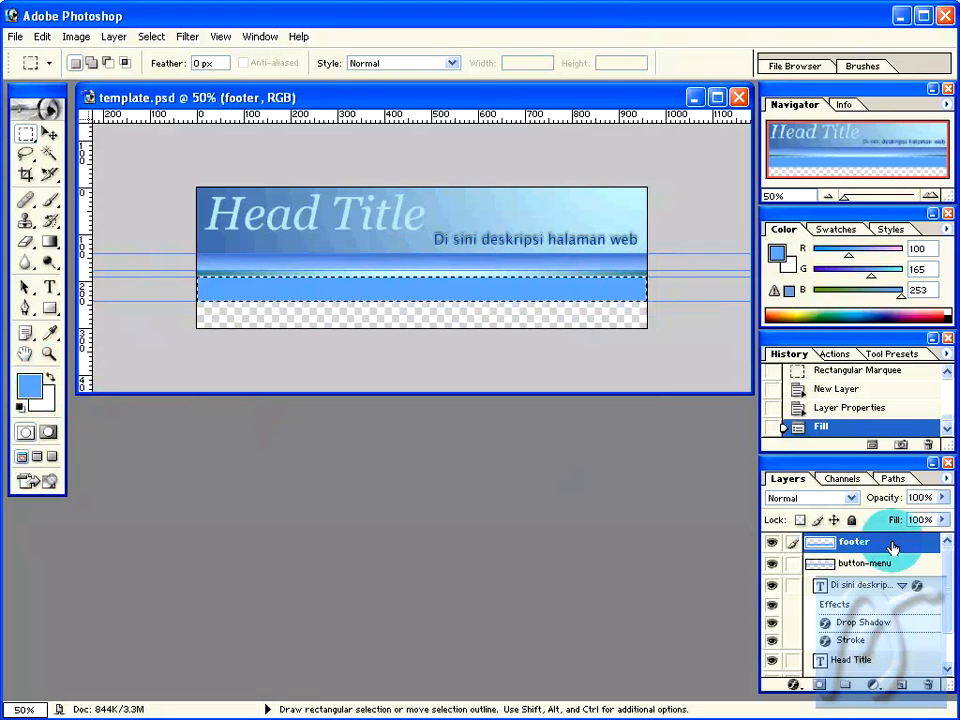
Step: Apply a smooth inner Bevel and Emboss to the footer layer with size 9 px and soften 10 px
left_click(795, 686)
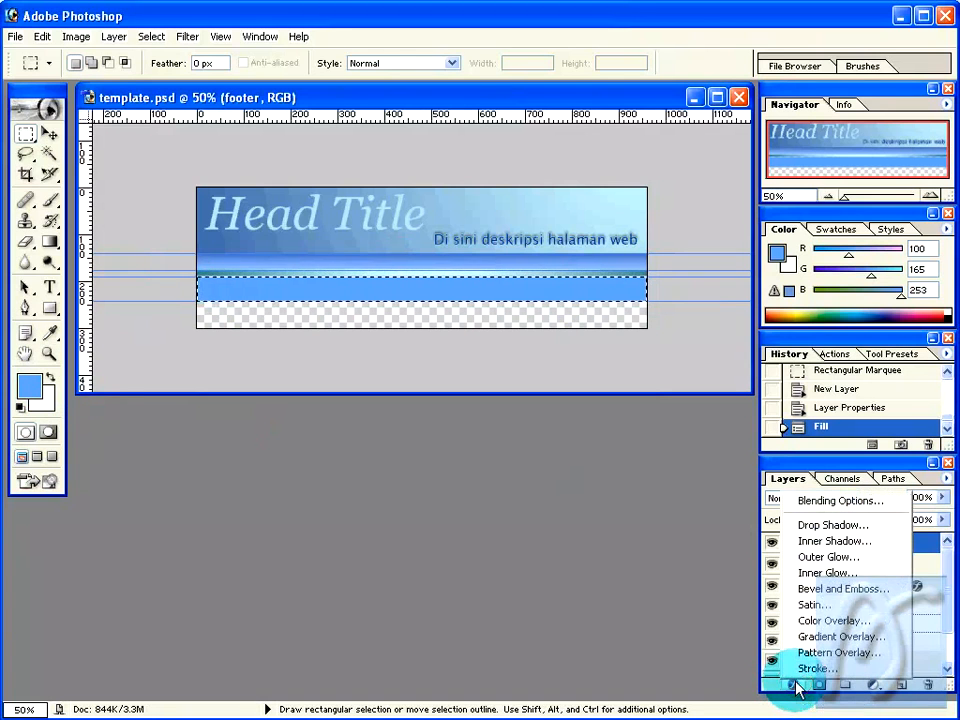
left_click(828, 598)
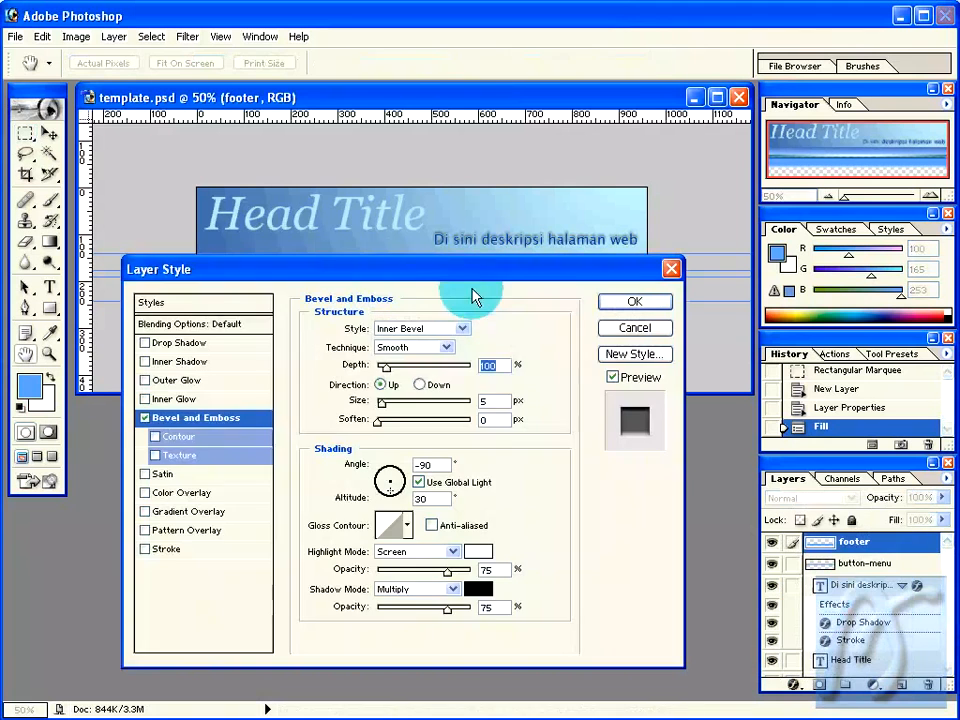
left_click_drag(476, 274, 478, 326)
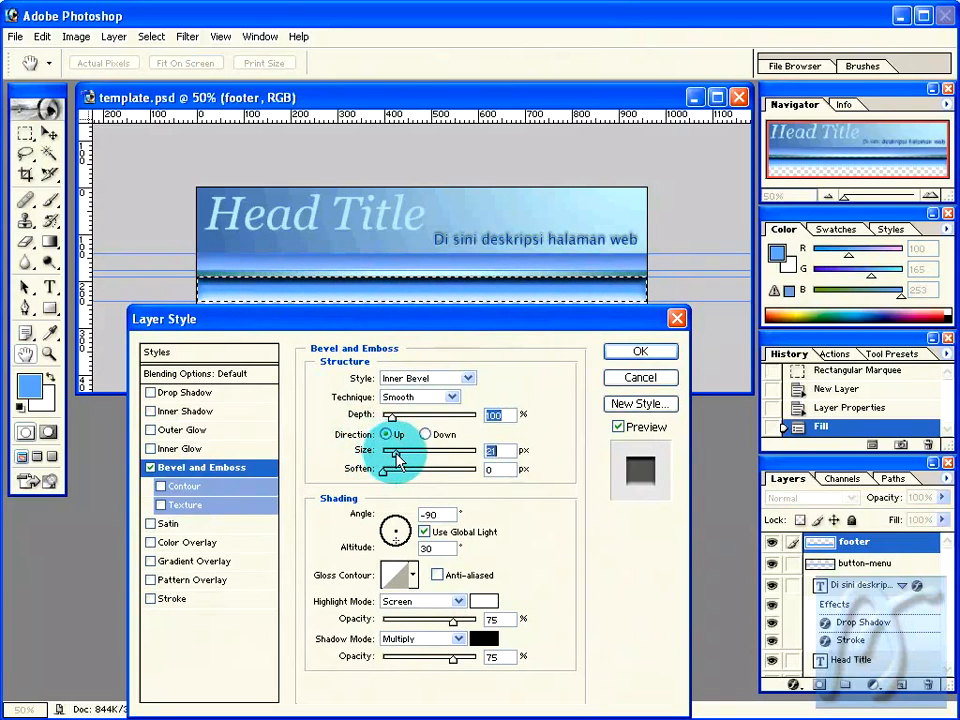
left_click_drag(388, 455, 392, 459)
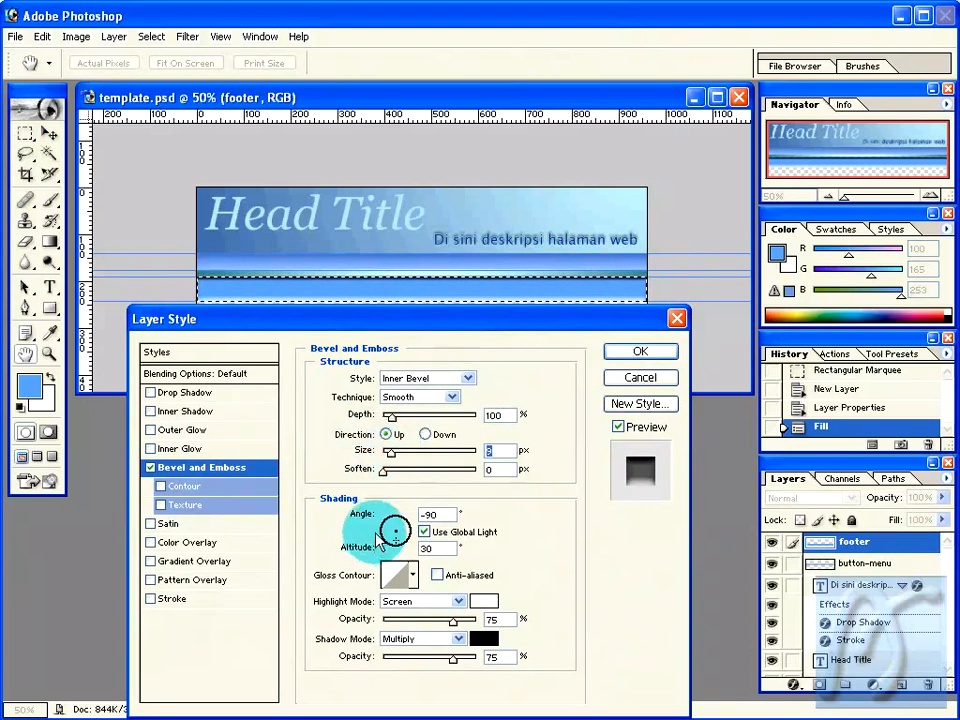
left_click_drag(385, 478, 438, 481)
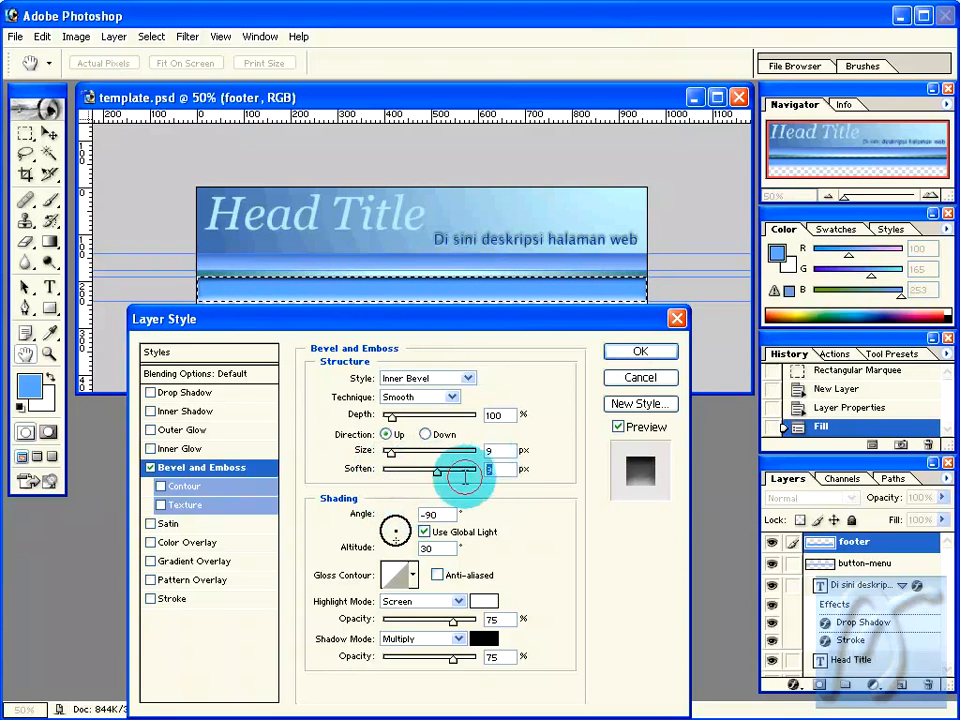
left_click(467, 466)
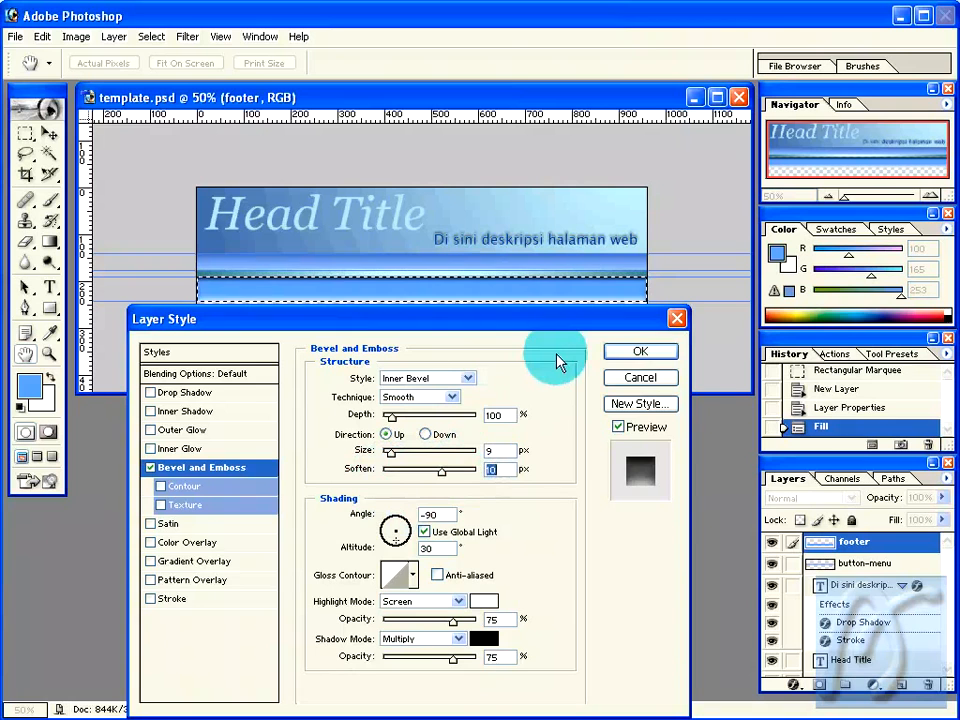
left_click(637, 354)
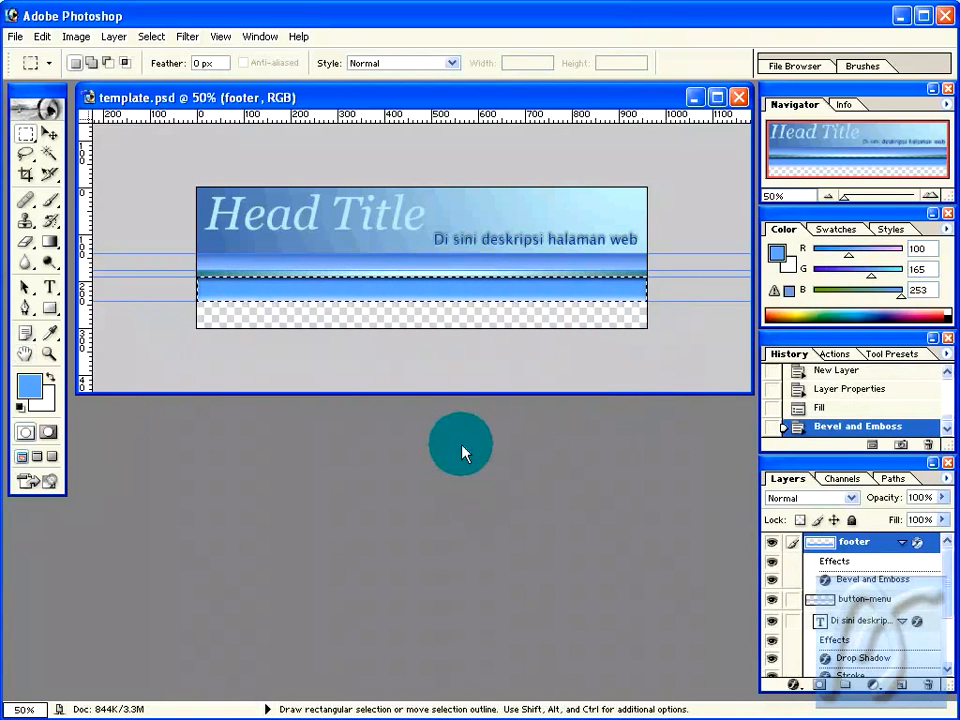
Step: Deselect the footer band and crop the canvas at its lower guide to remove the transparent strip beneath it
right_click(308, 294)
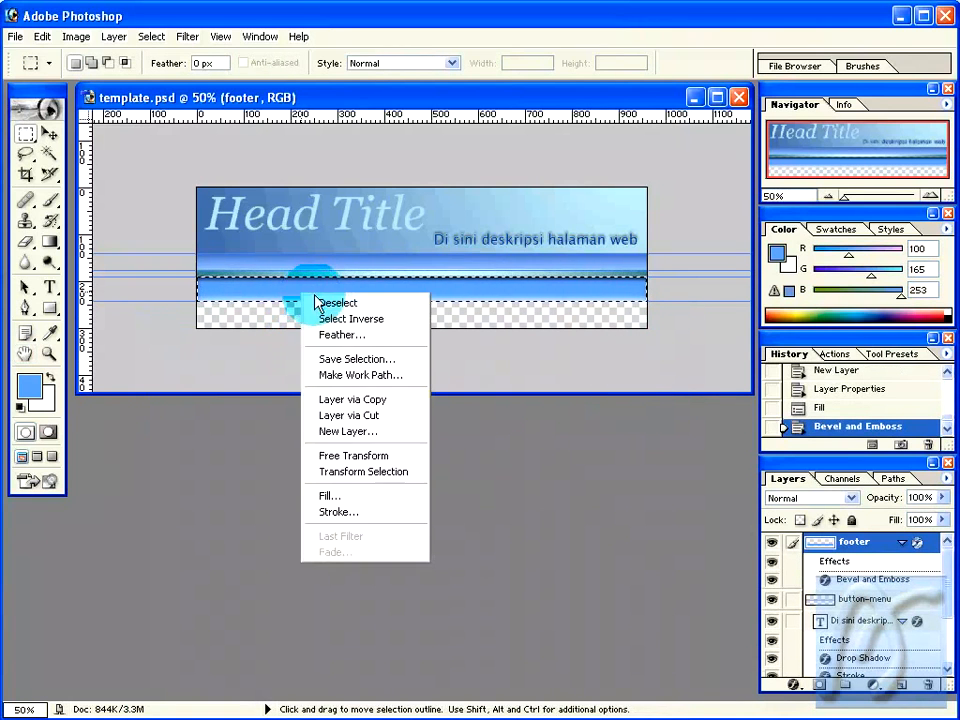
left_click(326, 302)
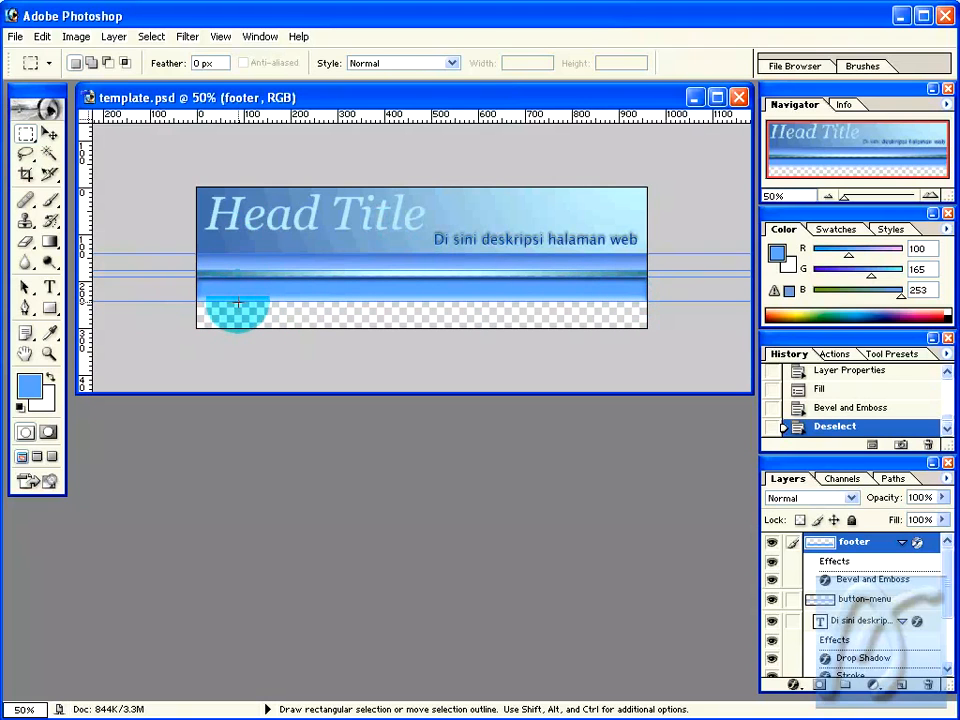
left_click(27, 175)
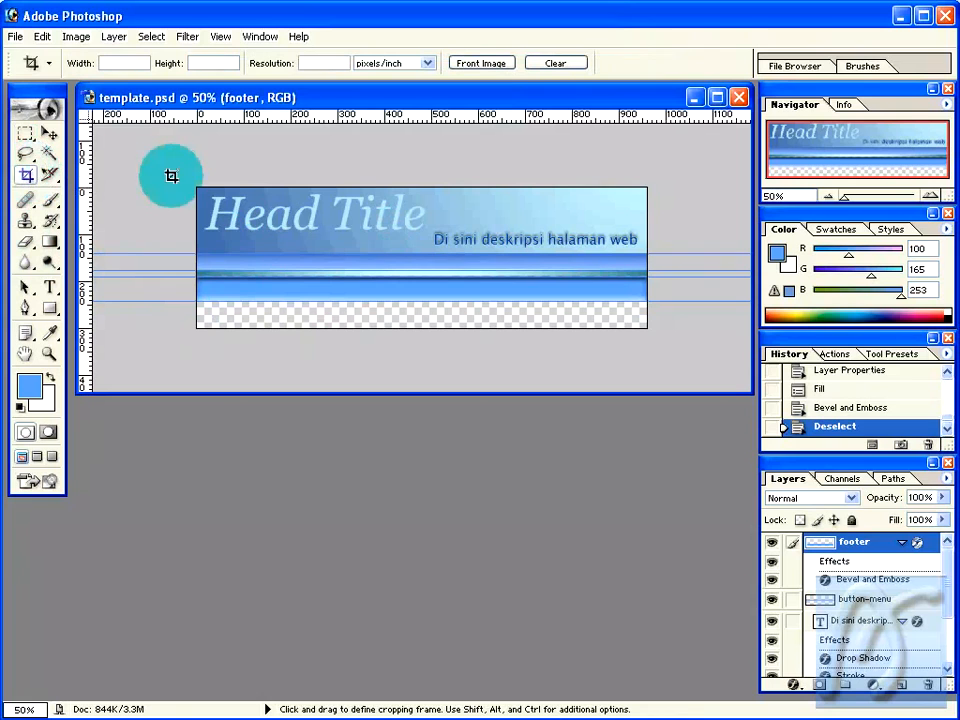
left_click_drag(197, 182, 649, 301)
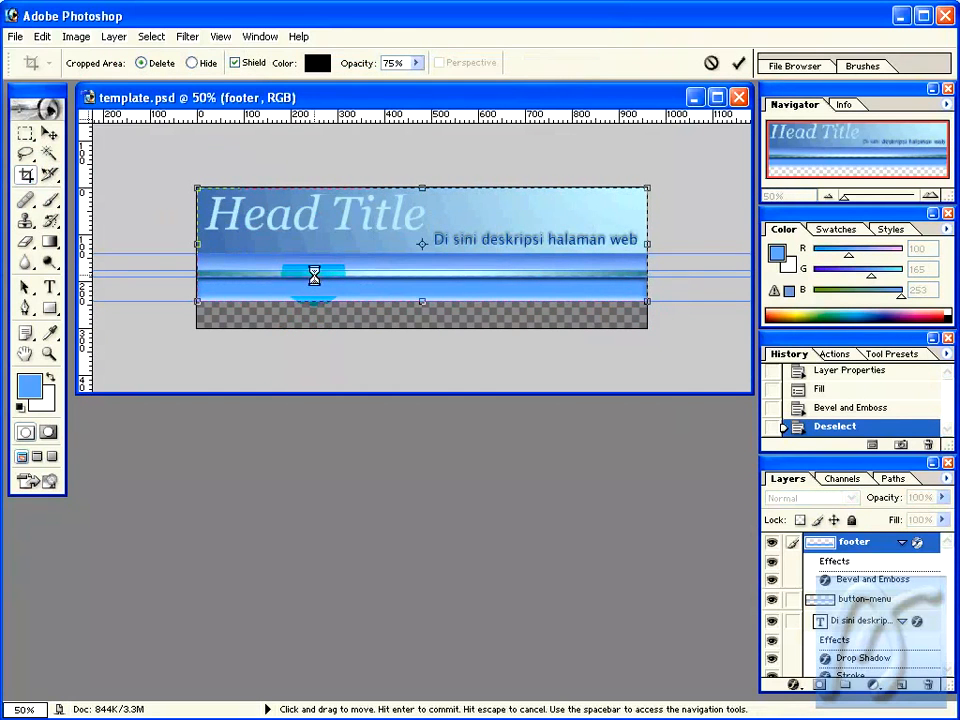
key("Return")
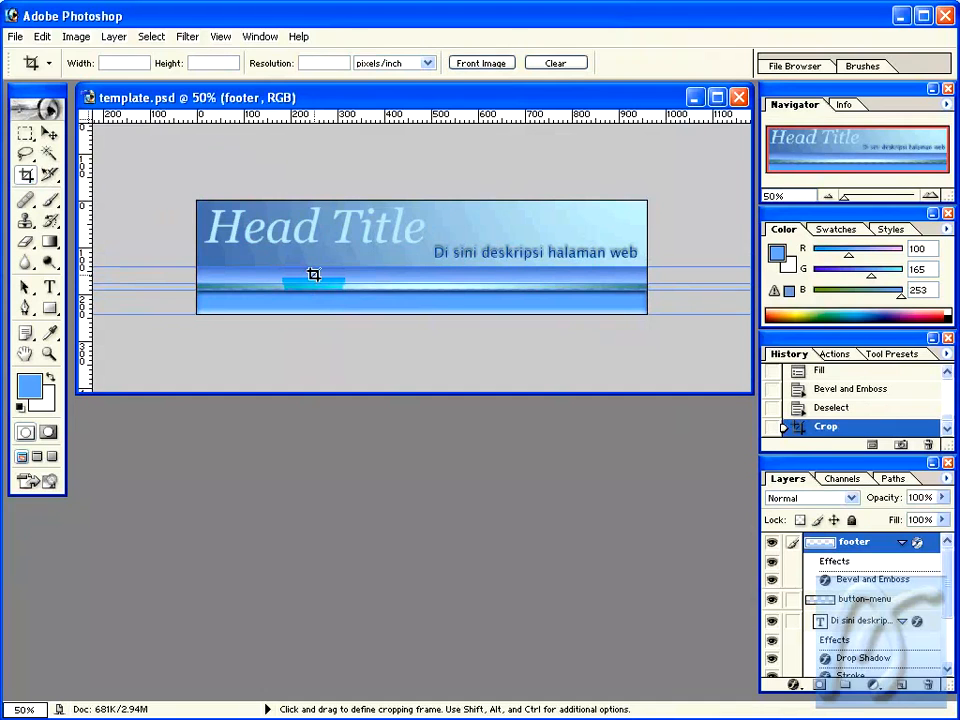
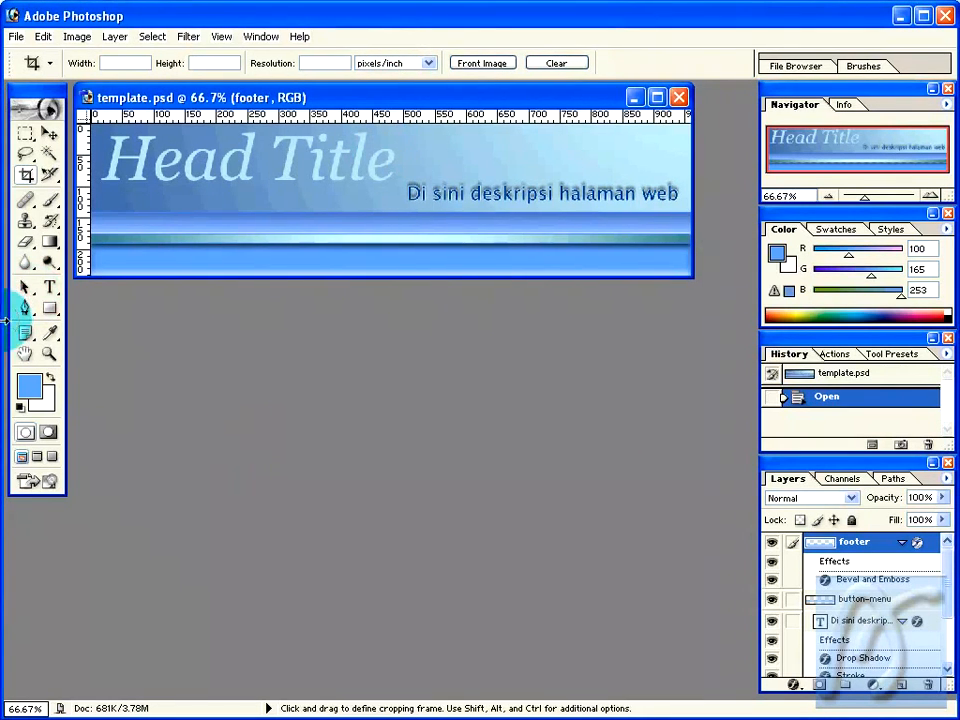
Step: Slice the template along the guides into header, button-menu band, and teal strip with footer, and save the document
left_click_drag(692, 278, 738, 349)
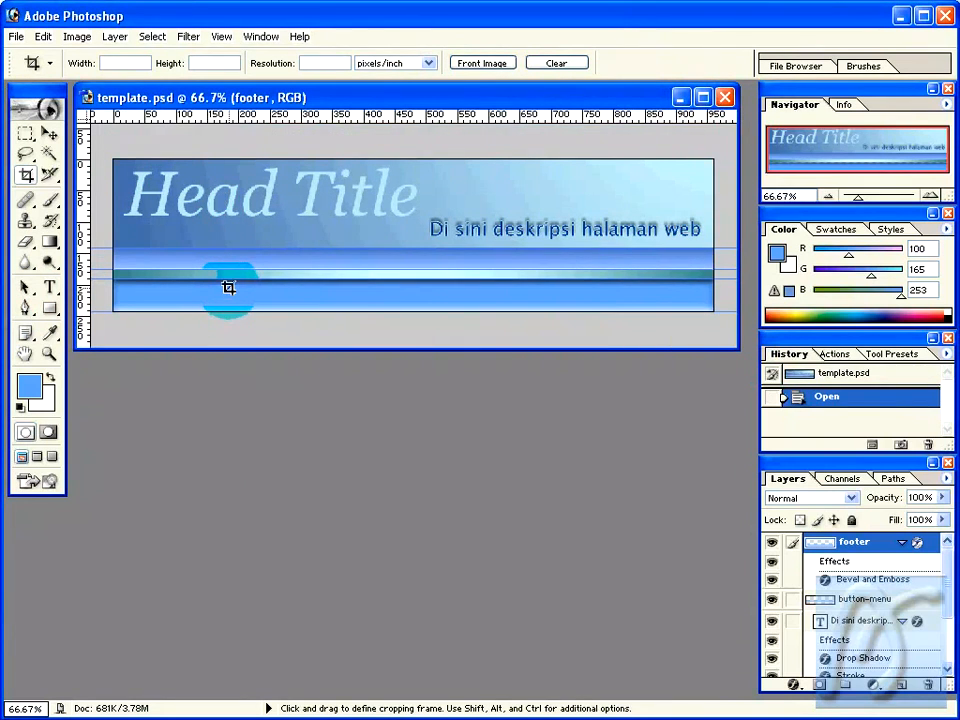
left_click(52, 176)
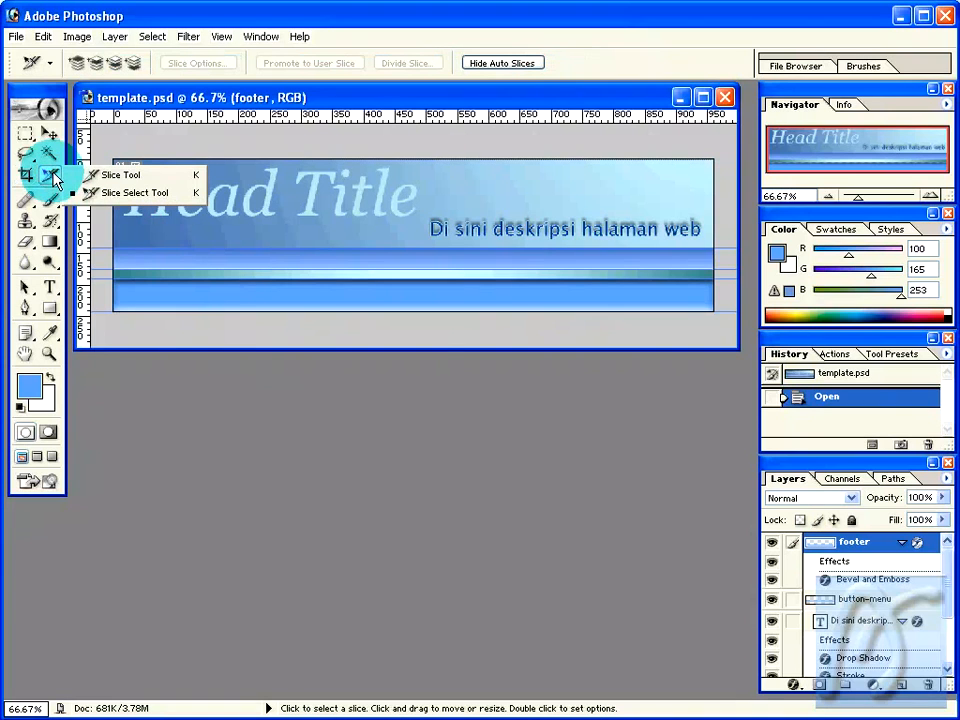
left_click_drag(55, 178, 722, 240)
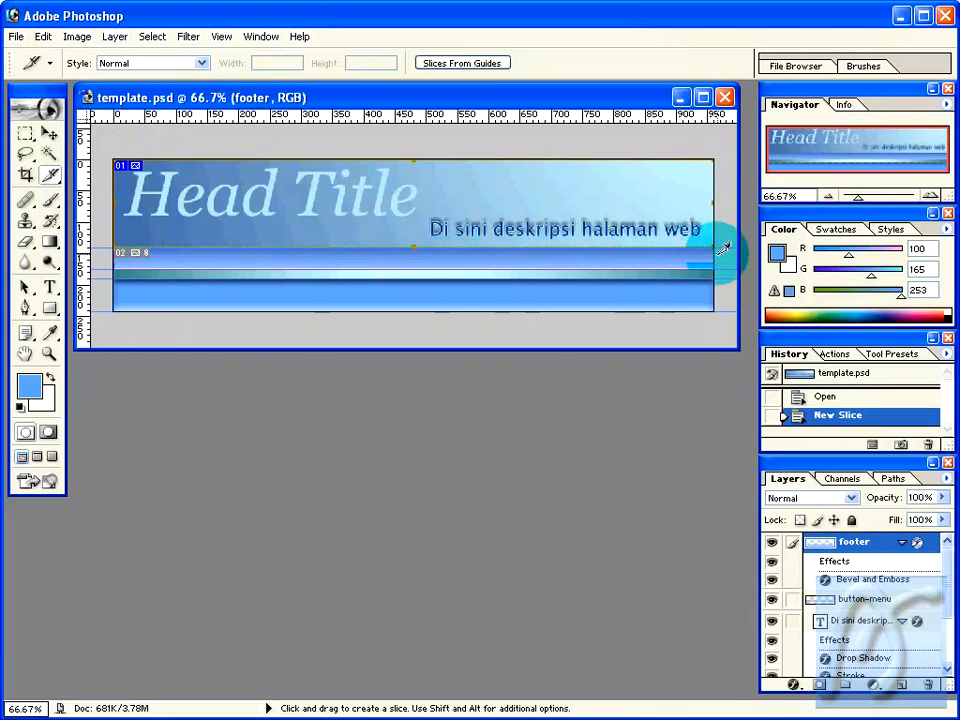
left_click_drag(722, 247, 722, 250)
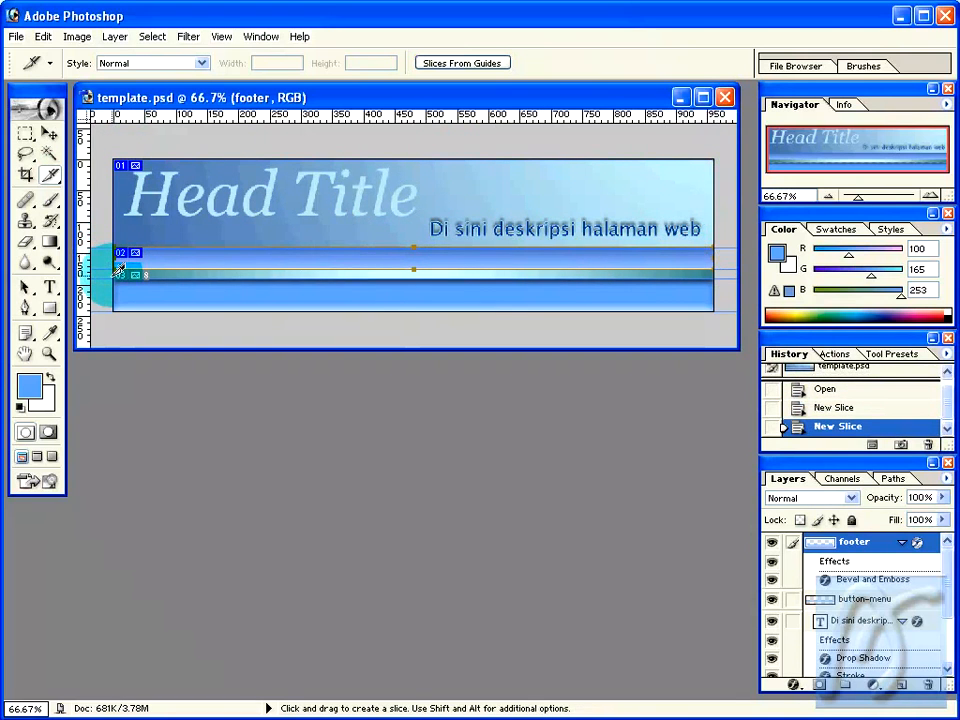
left_click_drag(114, 270, 724, 261)
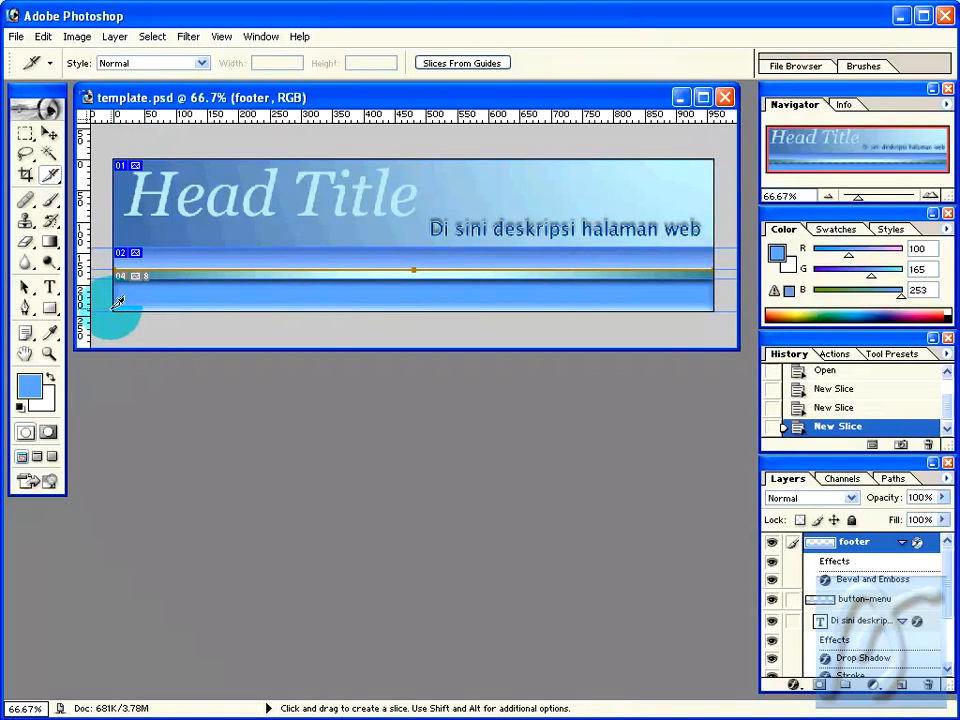
left_click_drag(113, 310, 731, 269)
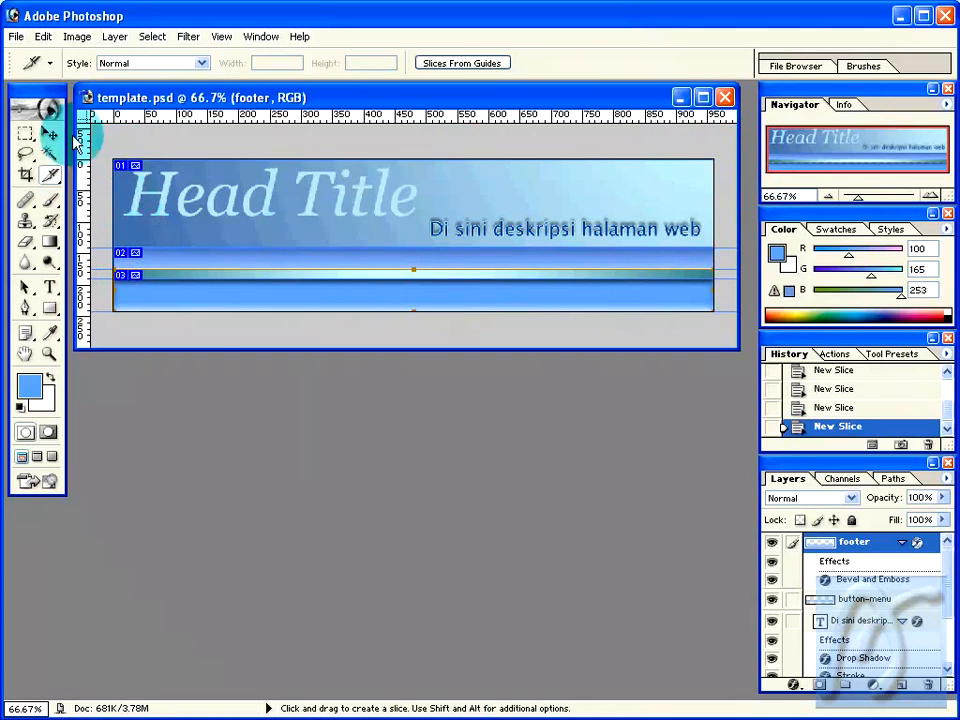
left_click(16, 37)
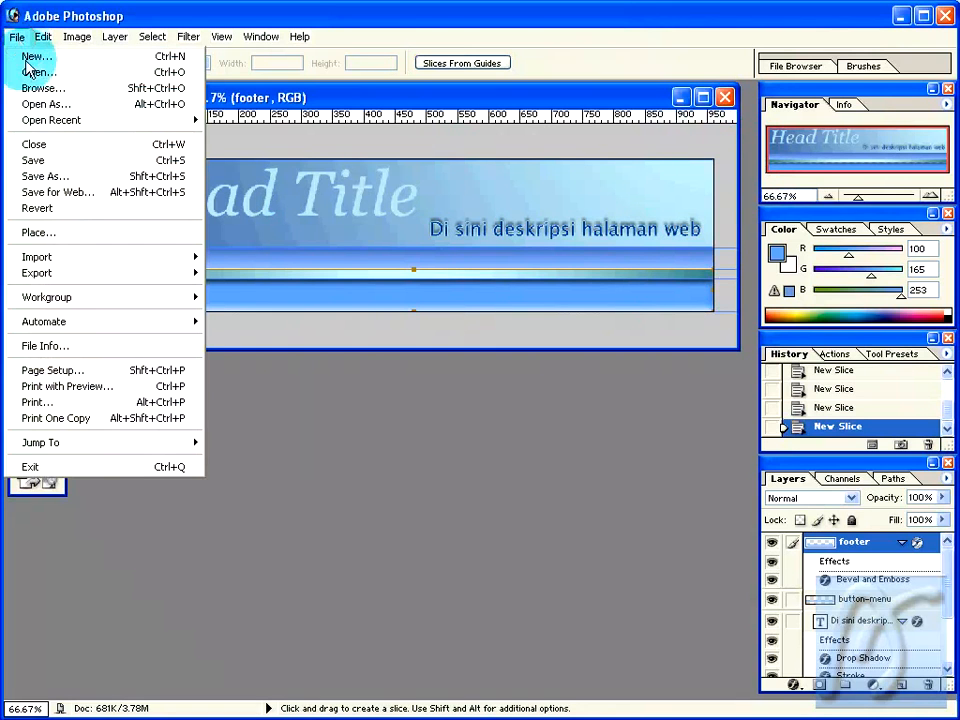
left_click(40, 162)
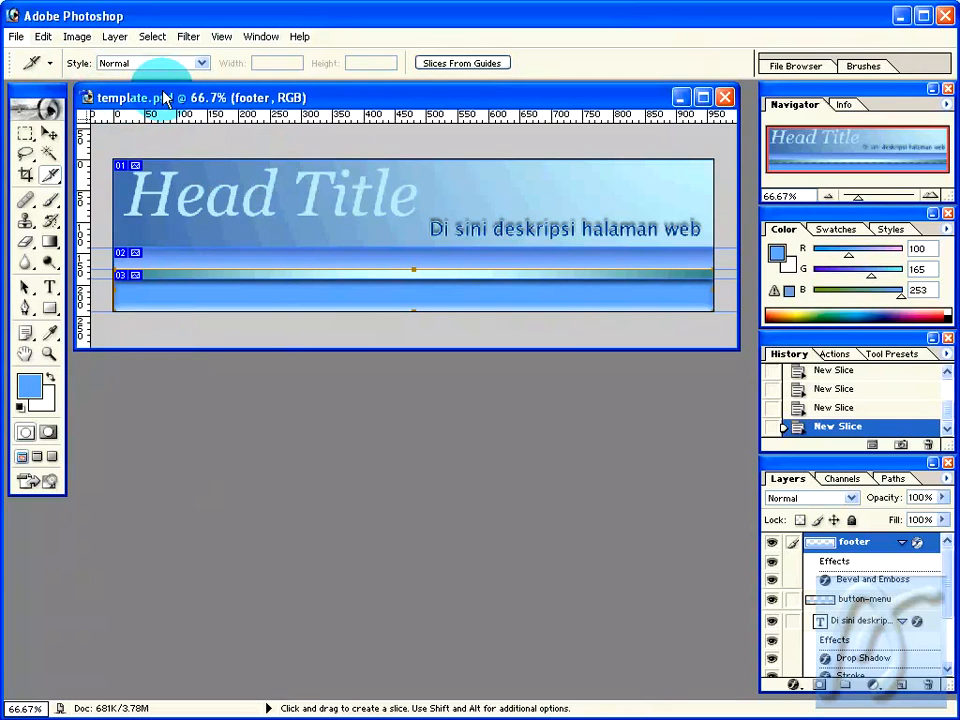
Step: Set up a Save for Web export as optimized JPEG at Maximum quality, 100
left_click(17, 42)
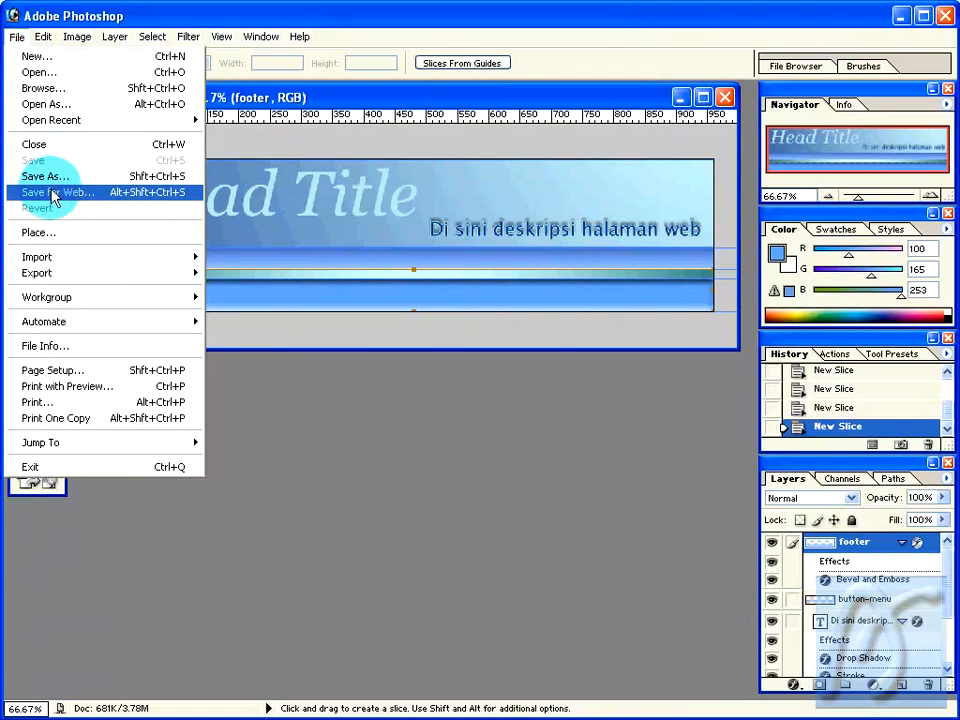
left_click(53, 194)
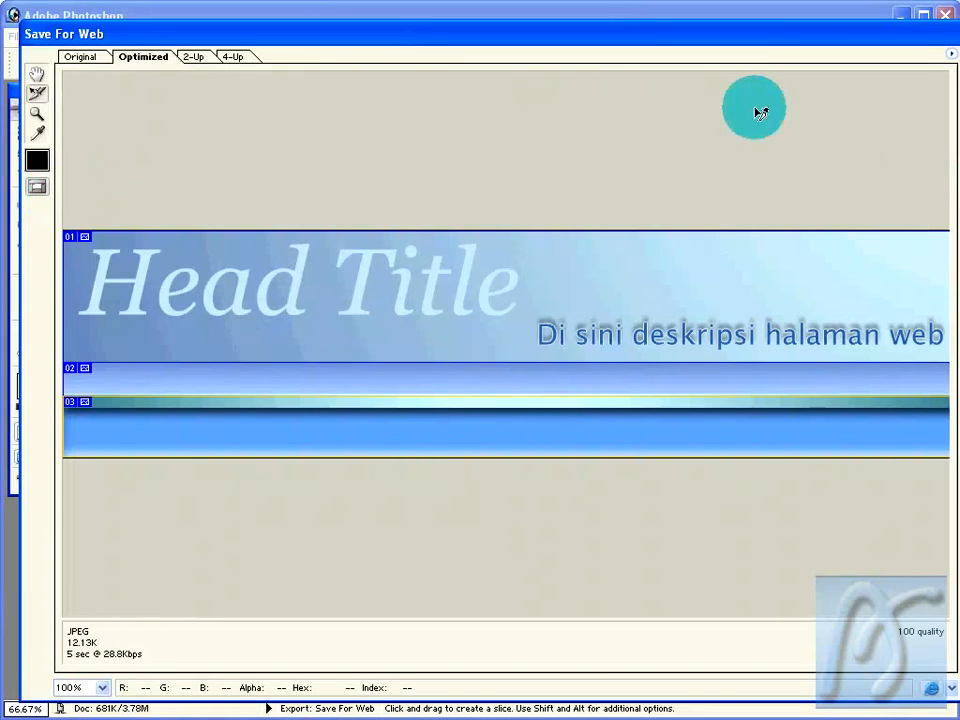
left_click_drag(714, 44, 516, 38)
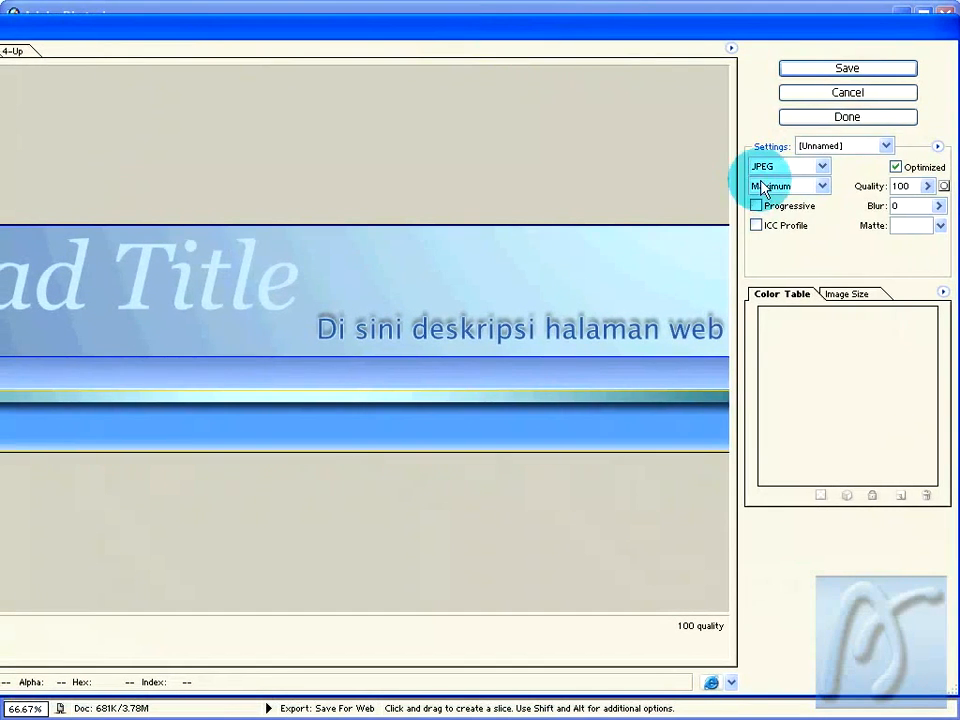
left_click(822, 168)
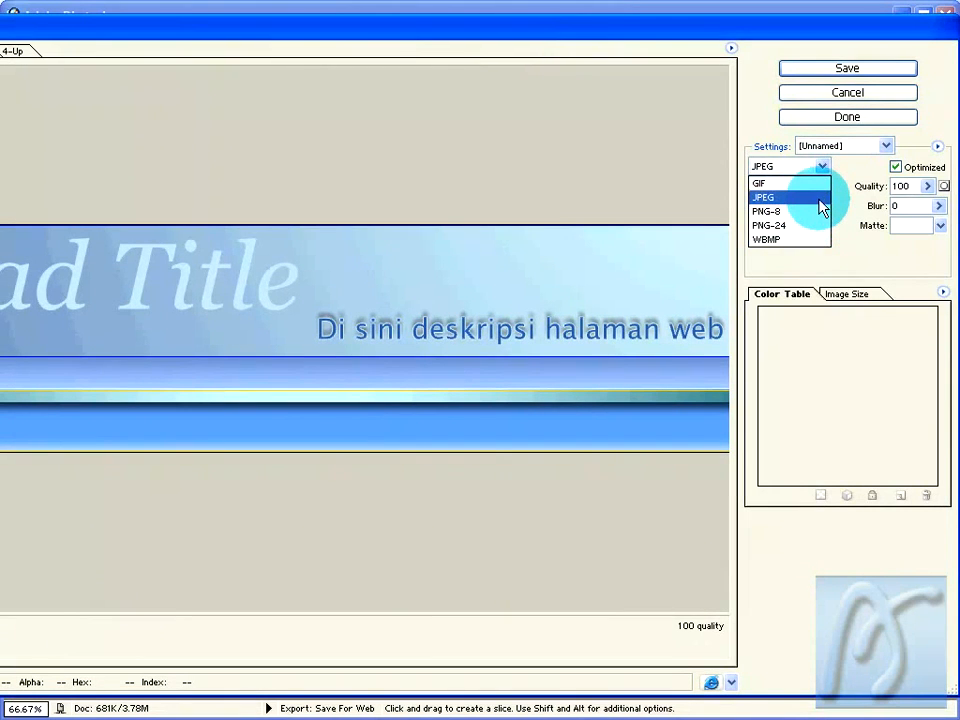
left_click(820, 200)
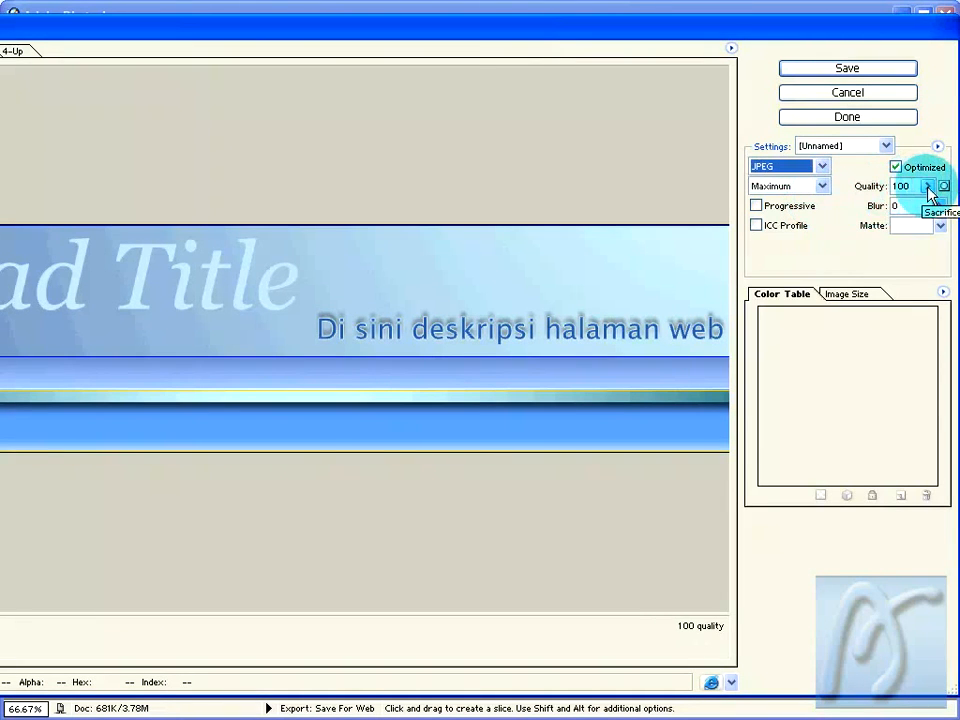
left_click_drag(930, 193, 908, 215)
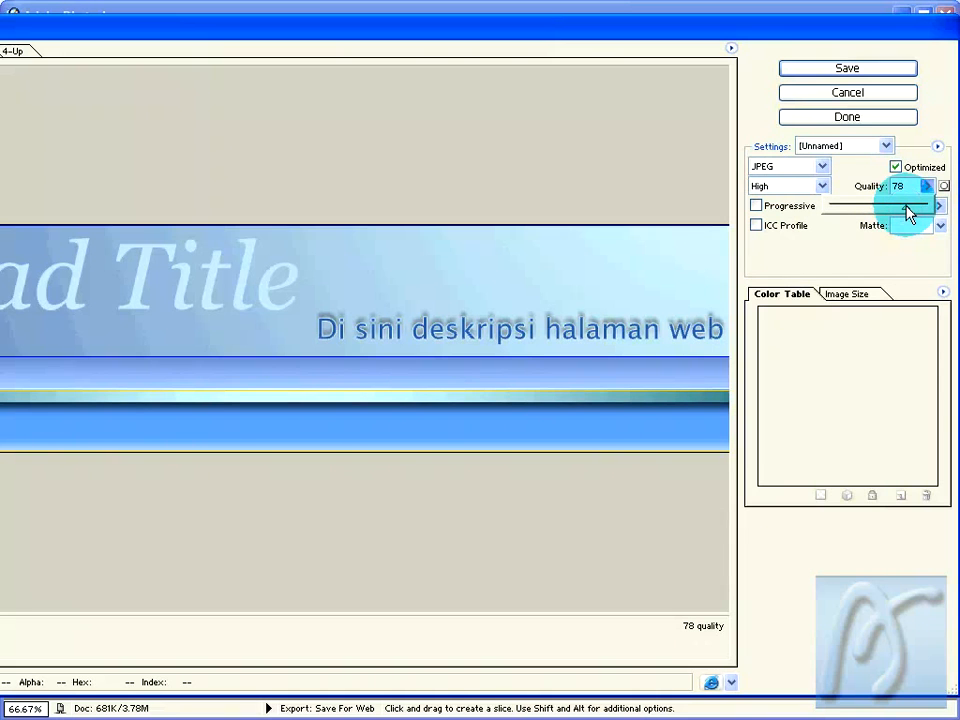
left_click_drag(906, 212, 932, 208)
left_click_drag(621, 25, 621, 17)
Step: Proceed to saving the export as template.html in HTML and Images format, using Default Settings and All Slices
left_click(836, 60)
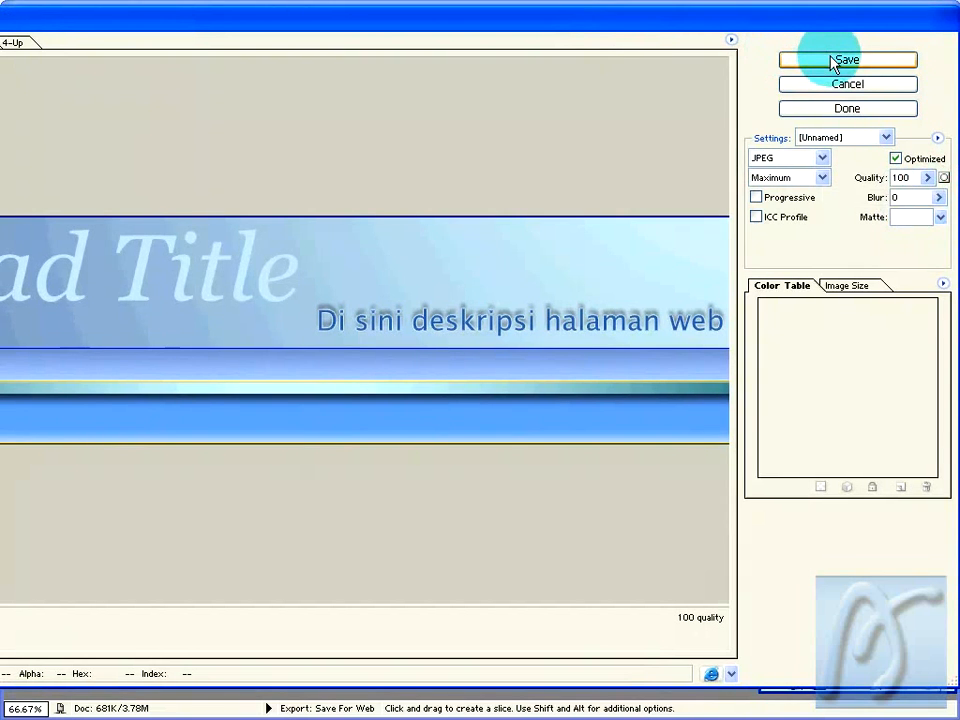
left_click_drag(662, 167, 522, 122)
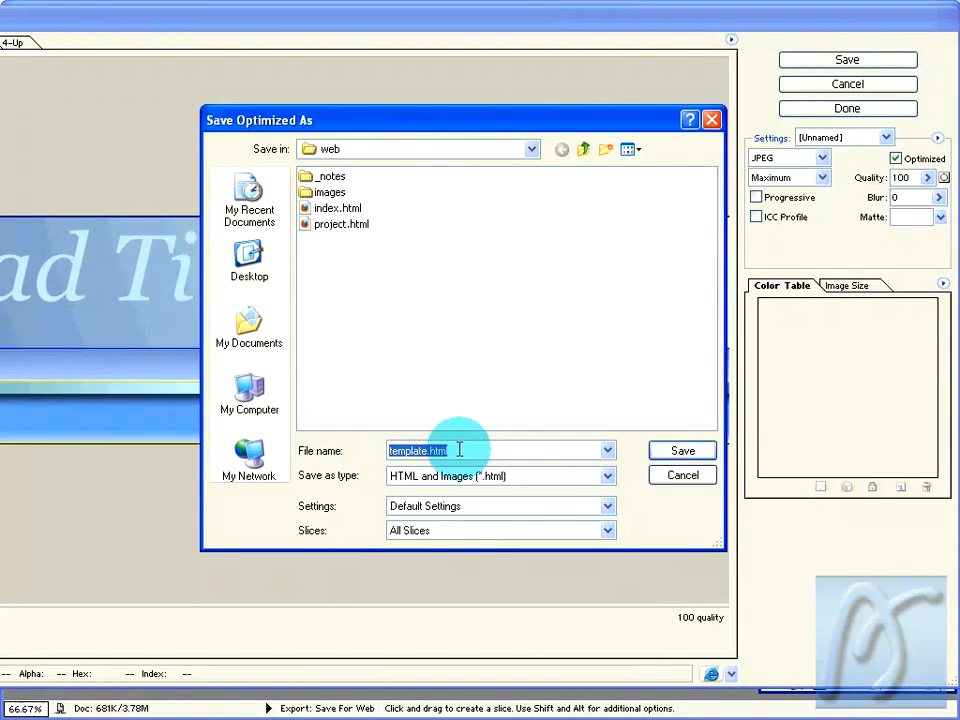
left_click(610, 510)
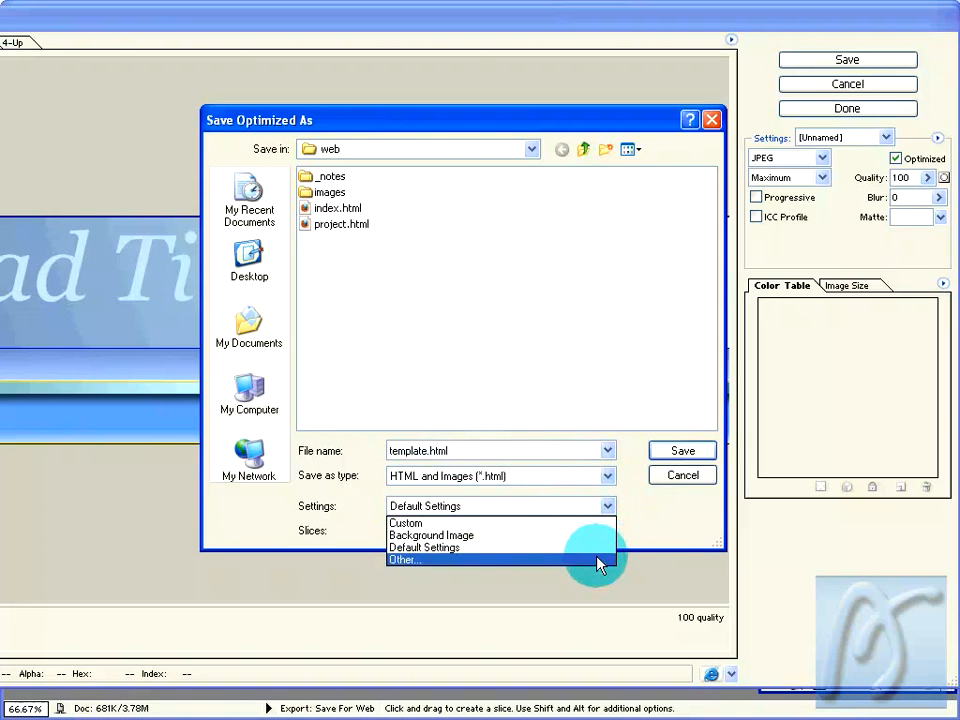
left_click(634, 519)
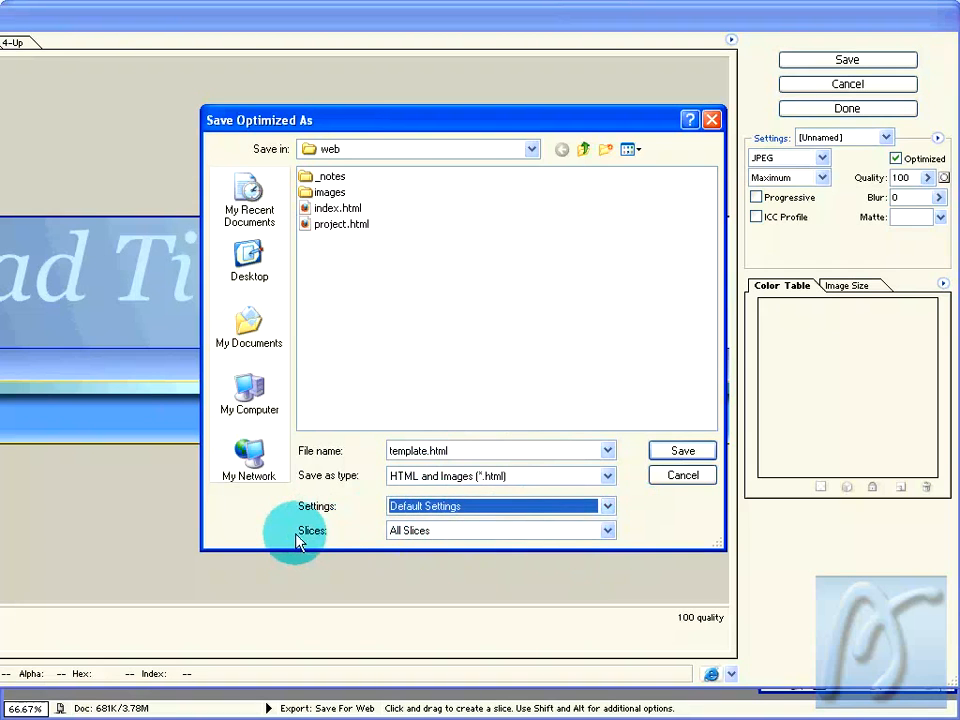
left_click(607, 531)
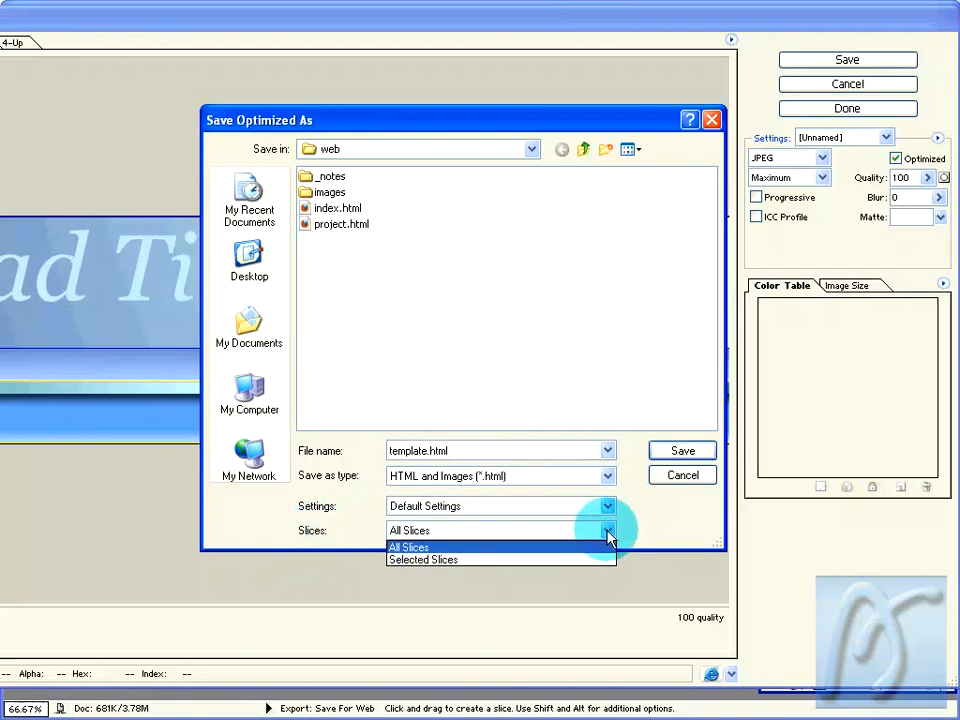
left_click(606, 548)
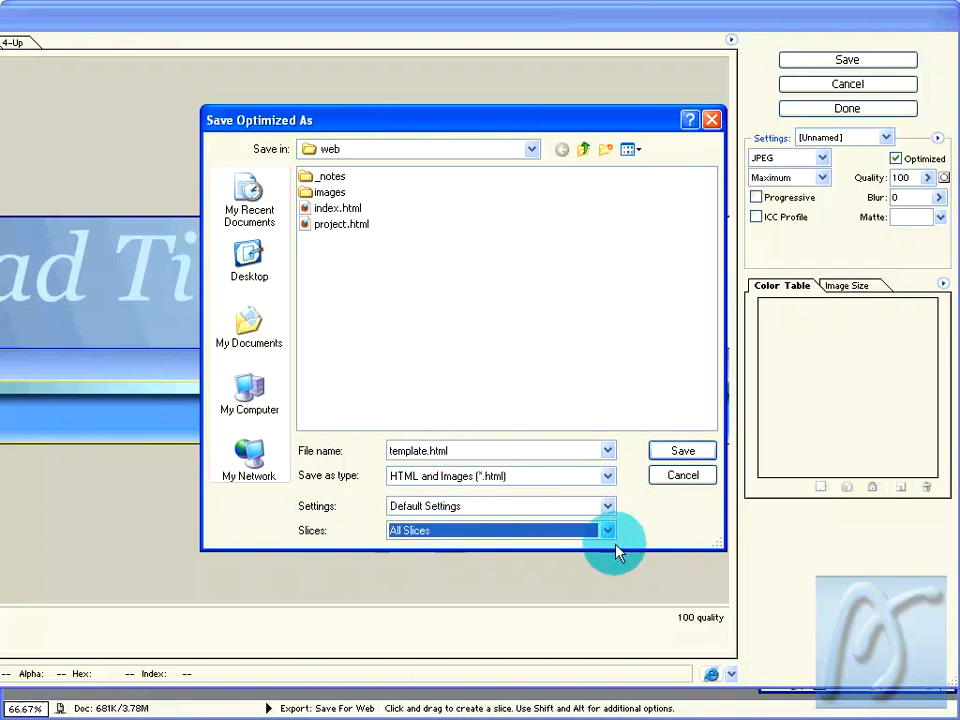
Step: Choose C:\wamp\www\web as the destination folder and save the optimized HTML and images there
left_click(532, 150)
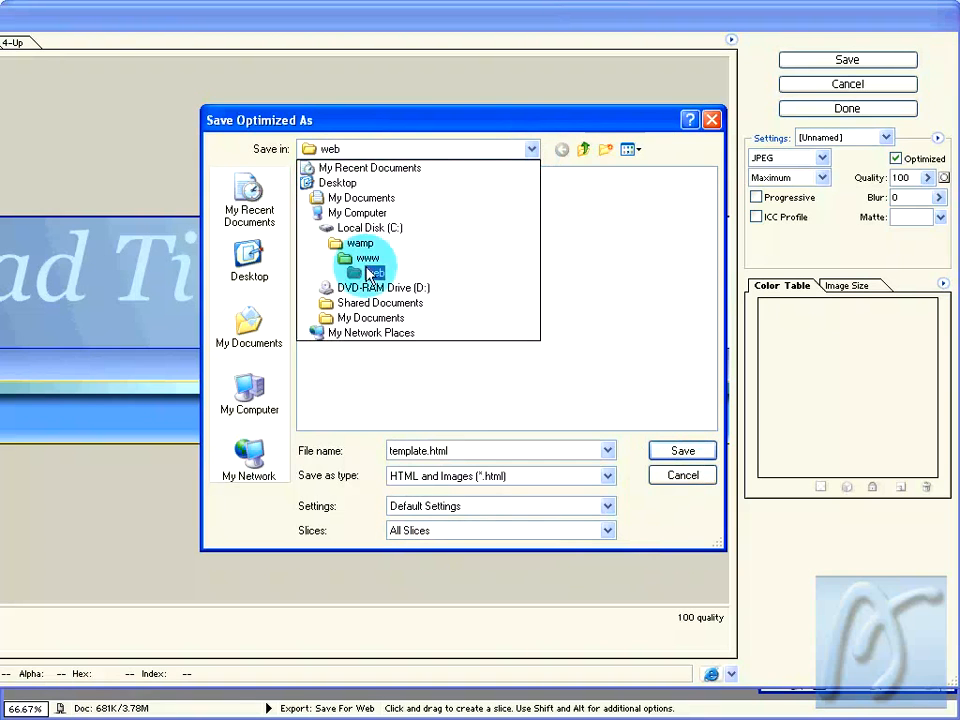
left_click(362, 228)
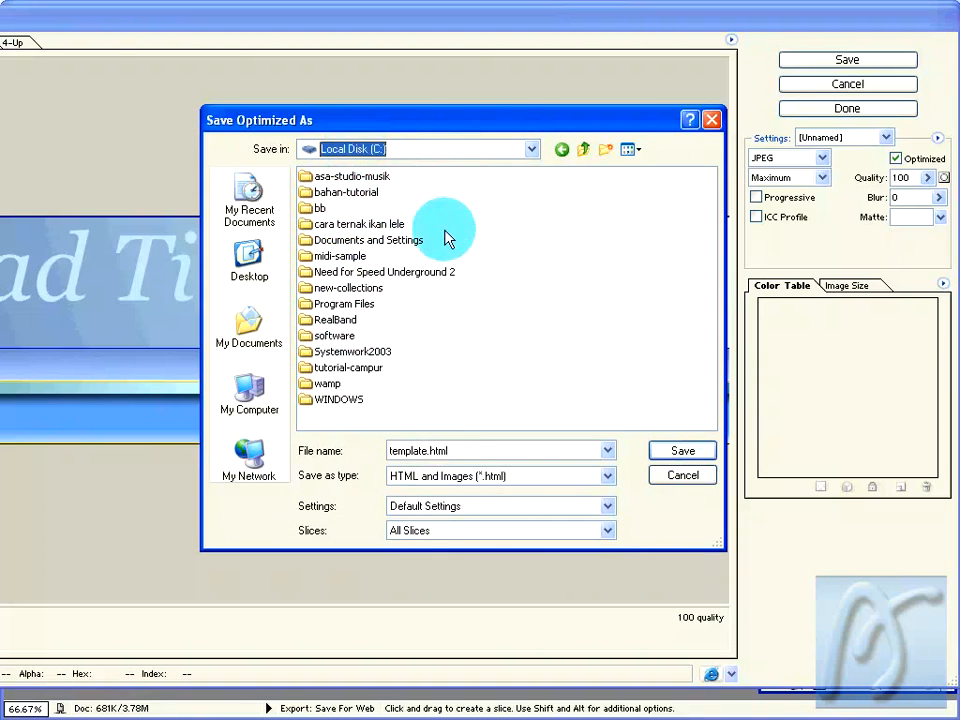
double_click(329, 385)
left_click(324, 289)
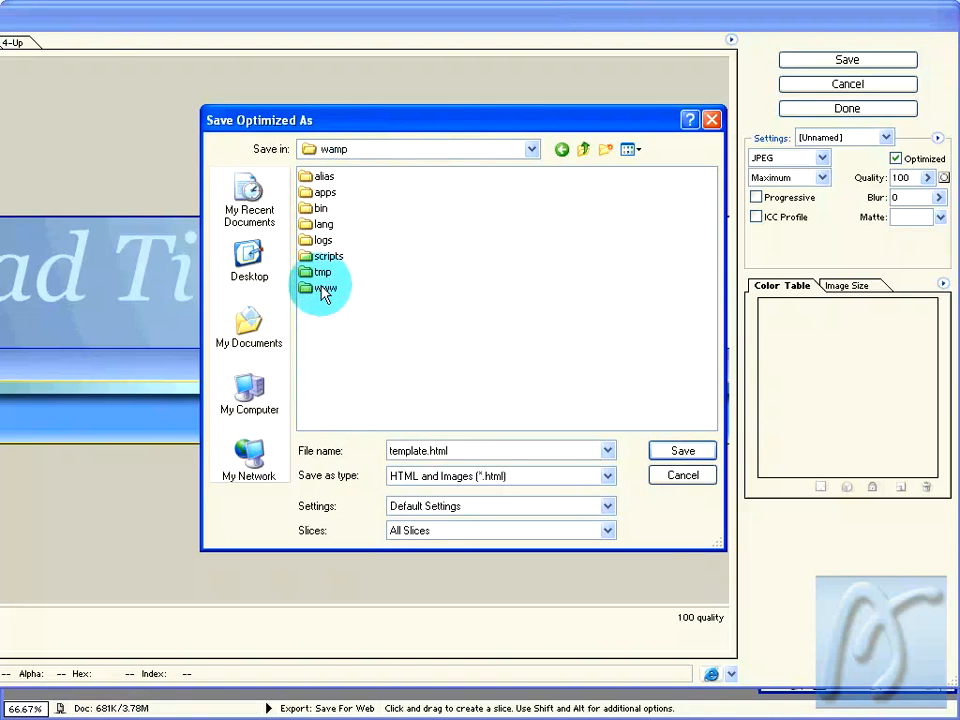
double_click(324, 289)
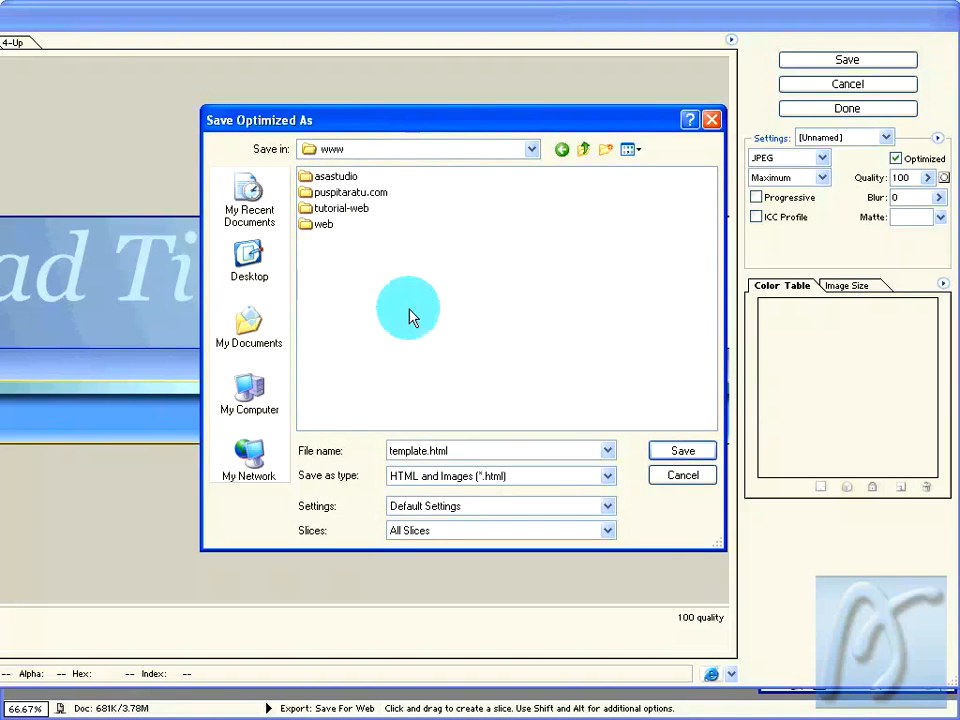
double_click(323, 226)
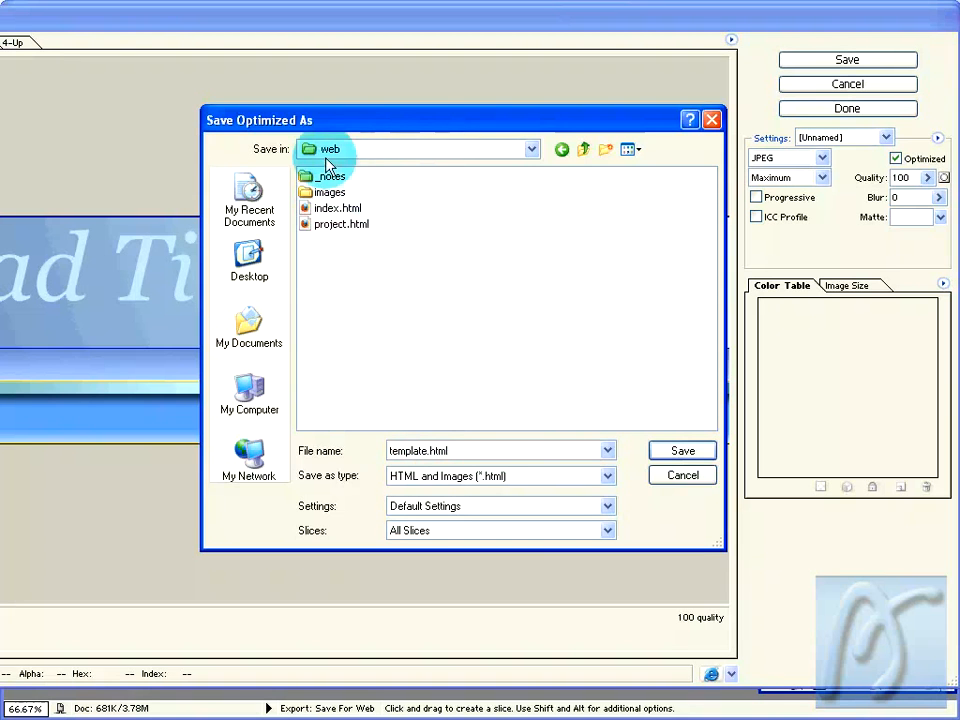
left_click(678, 454)
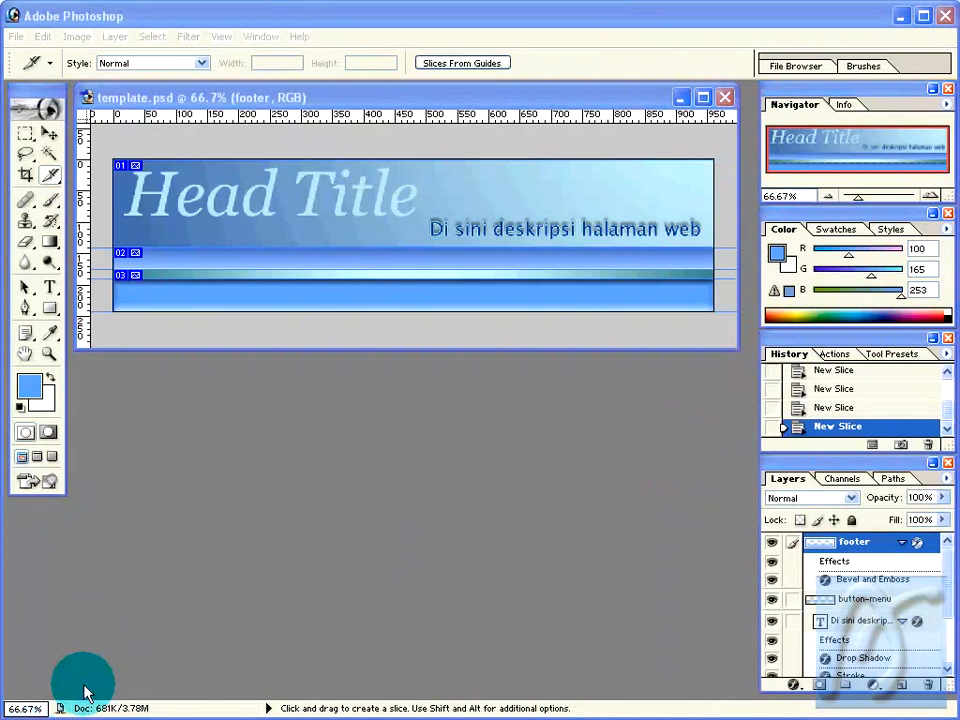
Step: Switch to Windows Explorer and browse to the C:\wamp\www\web folder to view the exported files
right_click(30, 710)
left_click(129, 516)
left_click_drag(338, 352, 333, 415)
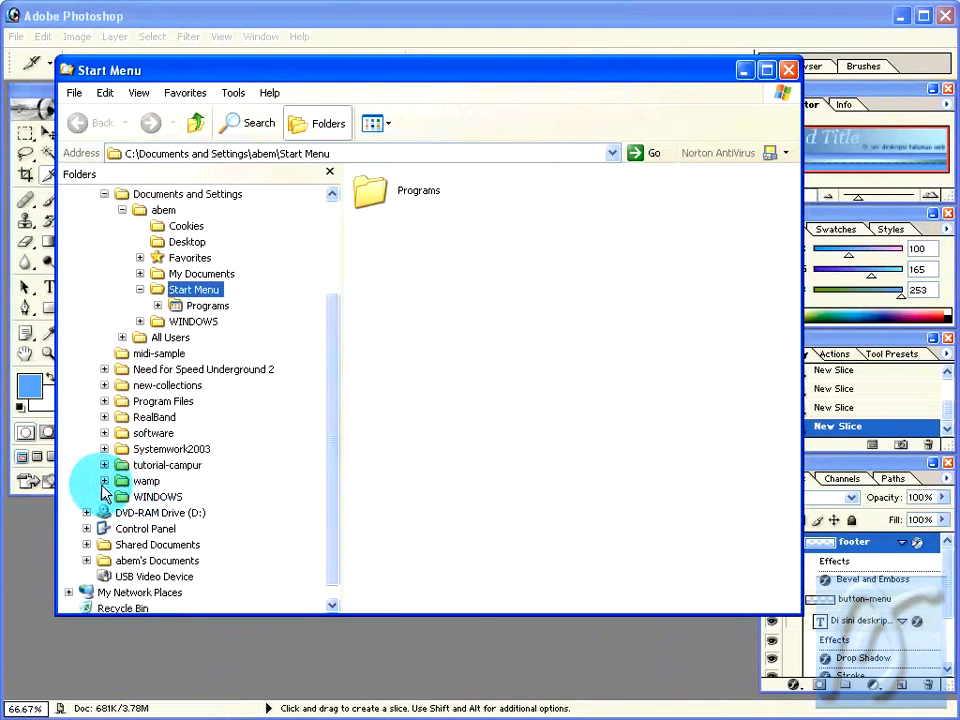
left_click(104, 481)
left_click(122, 588)
left_click(176, 594)
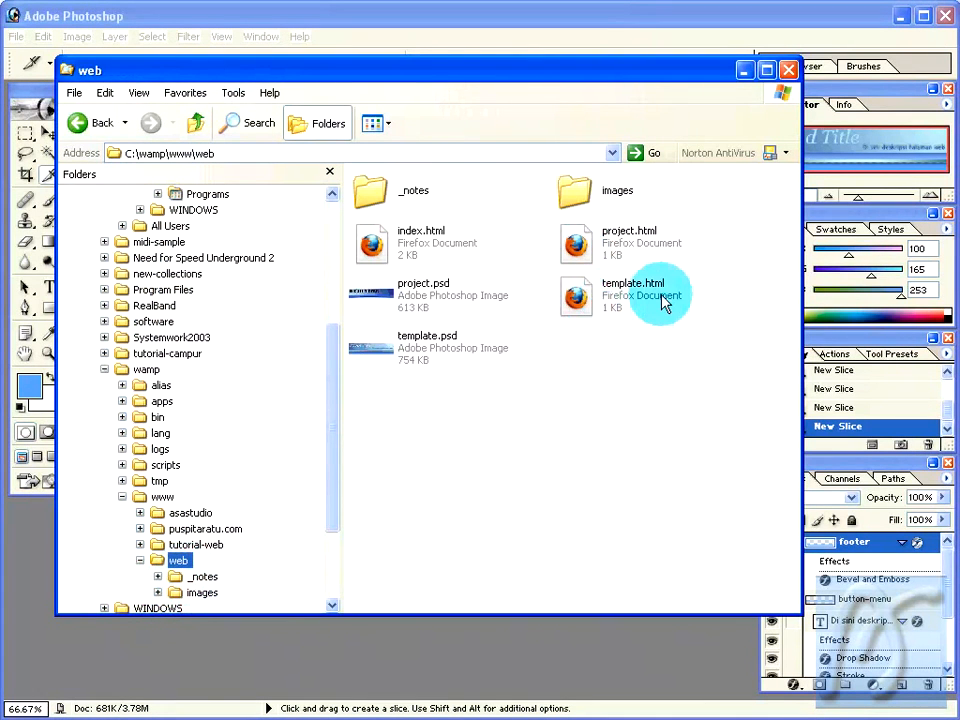
Step: Preview template.html in Firefox, then close the browser
right_click(578, 300)
mouse_move(641, 341)
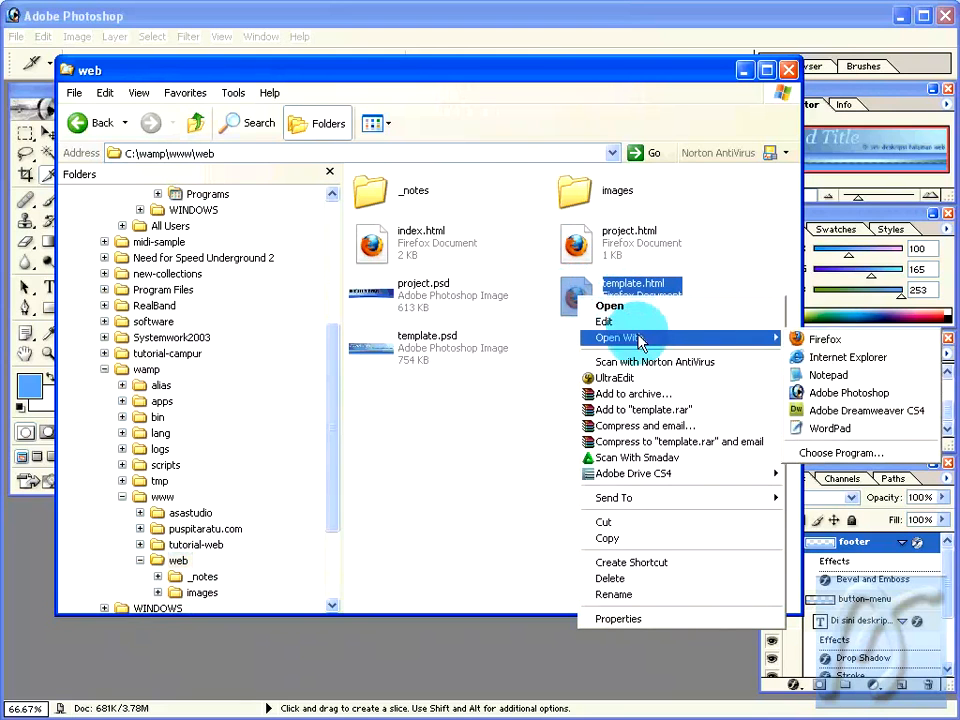
left_click(826, 342)
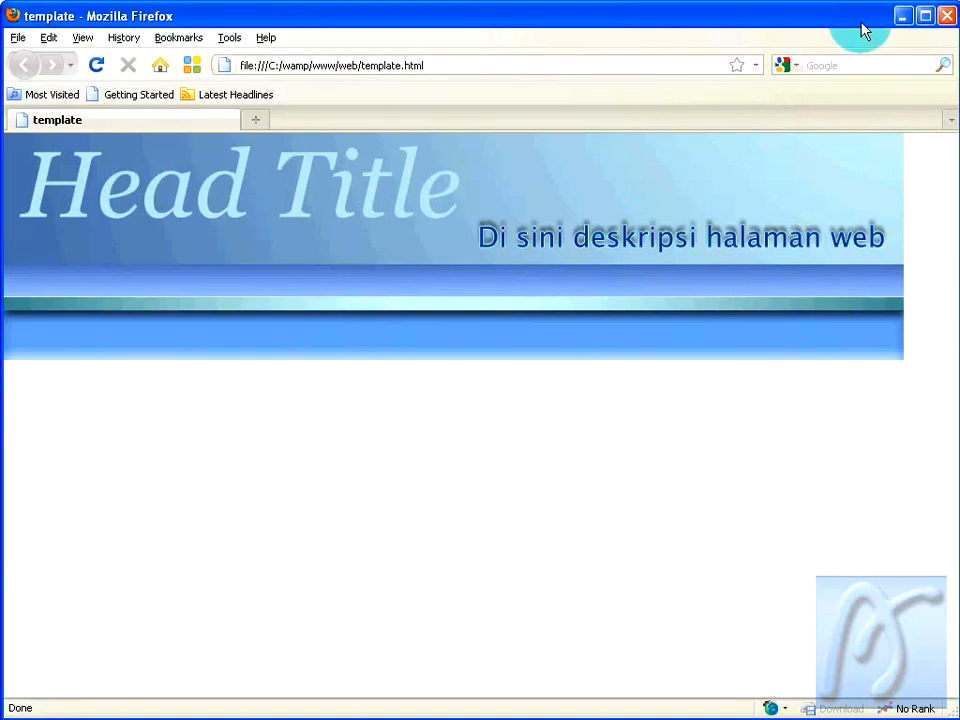
left_click(947, 17)
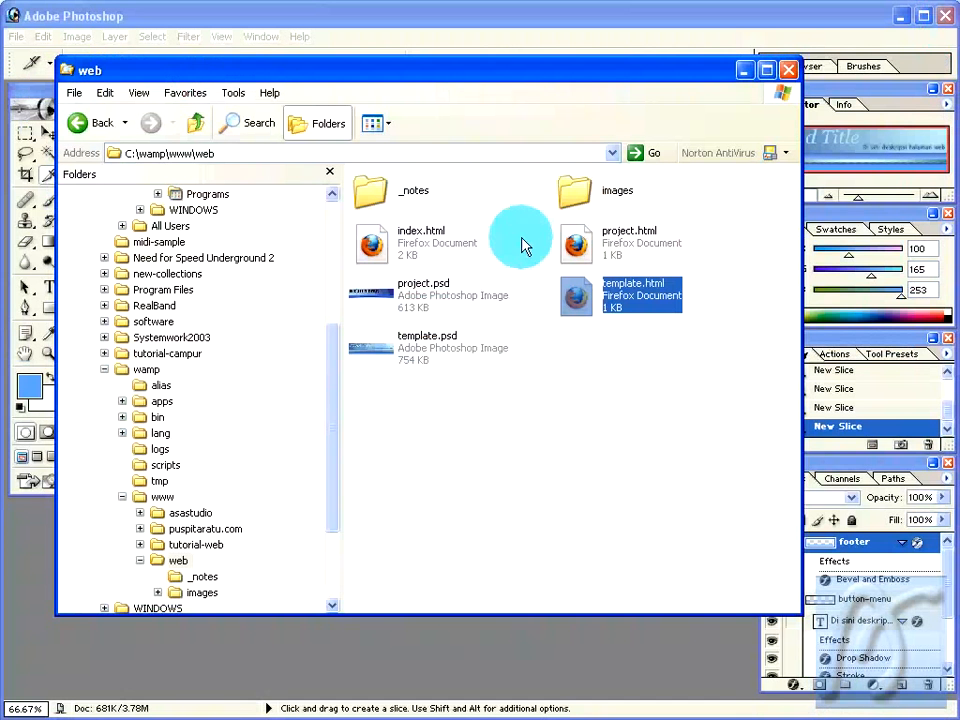
Step: Open the images subfolder, view its file details, and display the exported slices as thumbnails
double_click(582, 193)
left_click(373, 123)
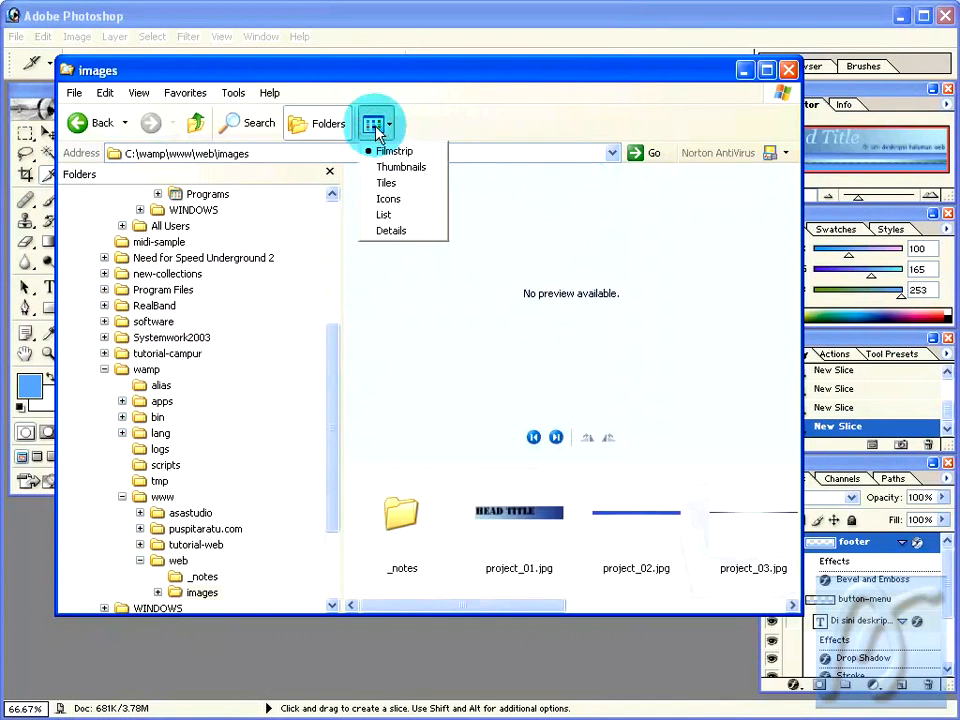
left_click(390, 231)
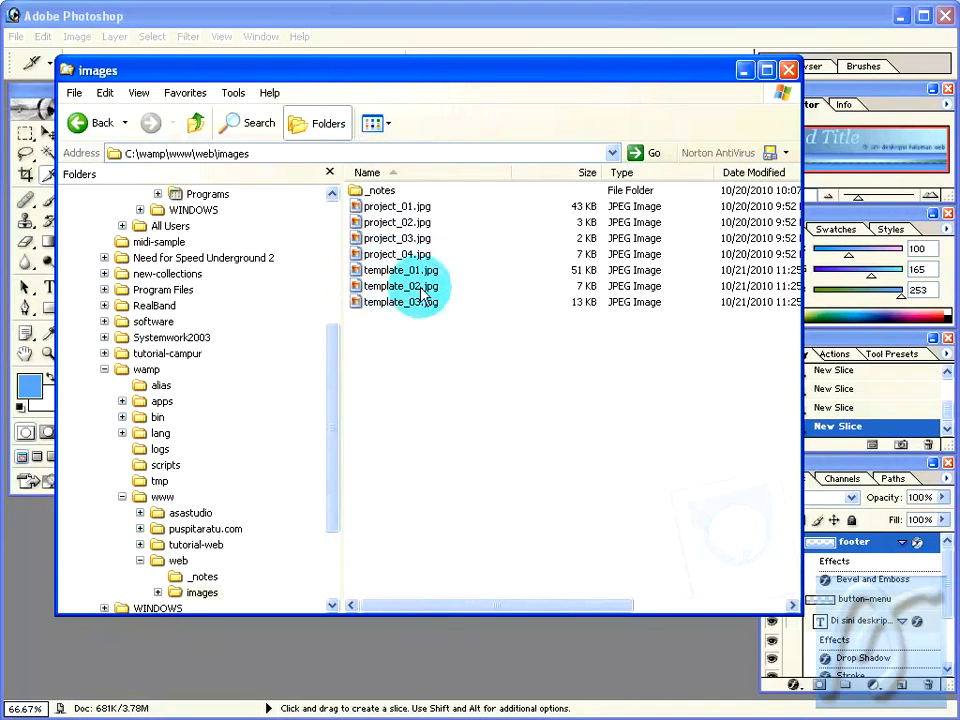
left_click_drag(420, 78, 403, 60)
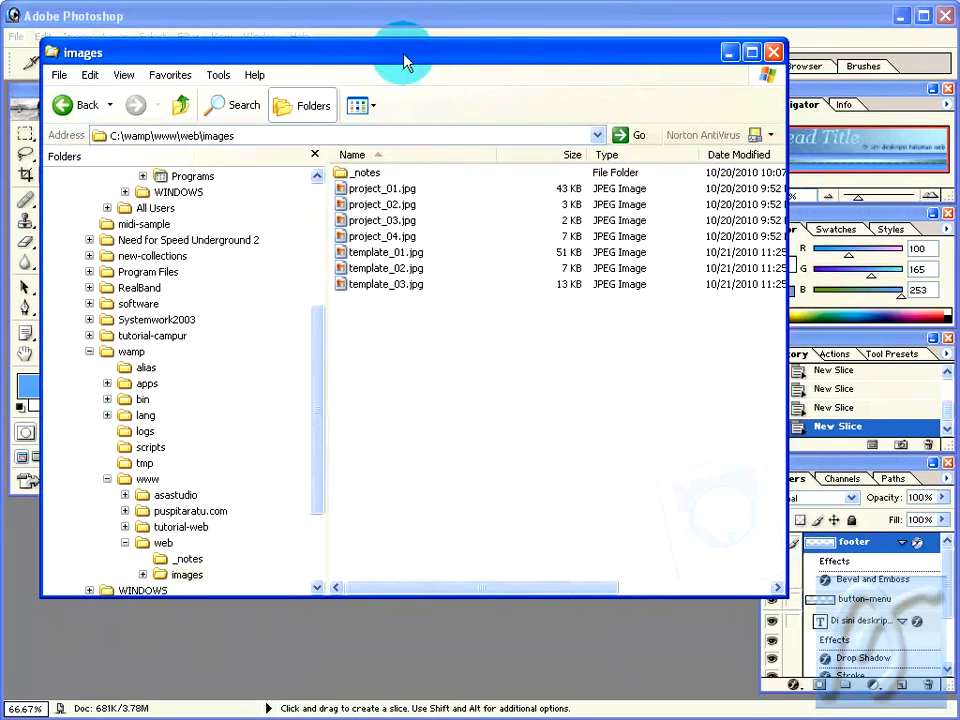
left_click(355, 252)
left_click(361, 105)
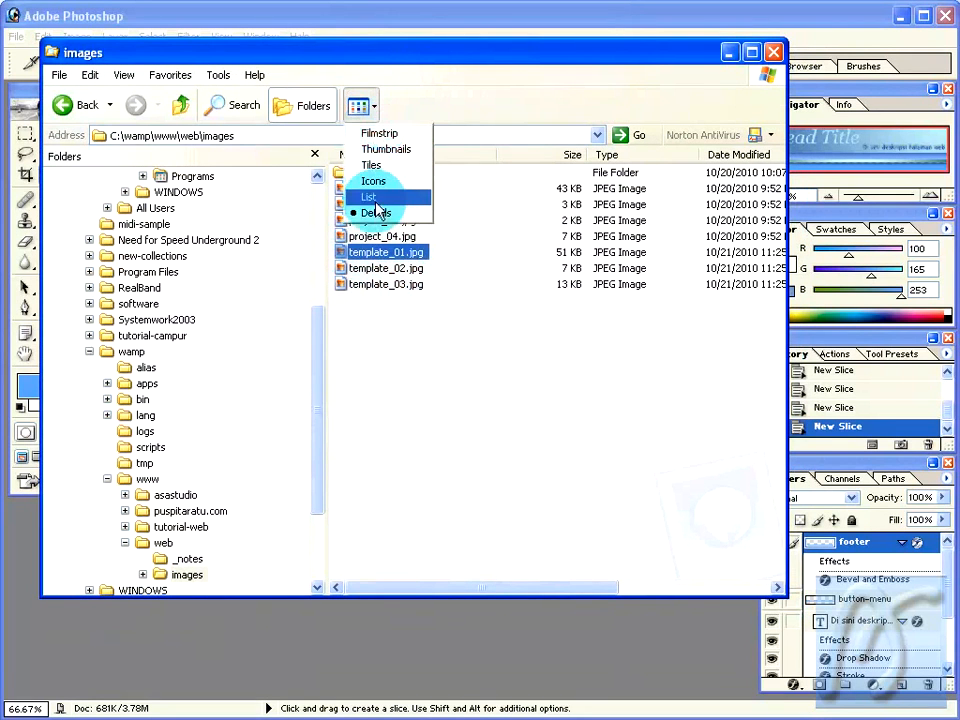
left_click(386, 149)
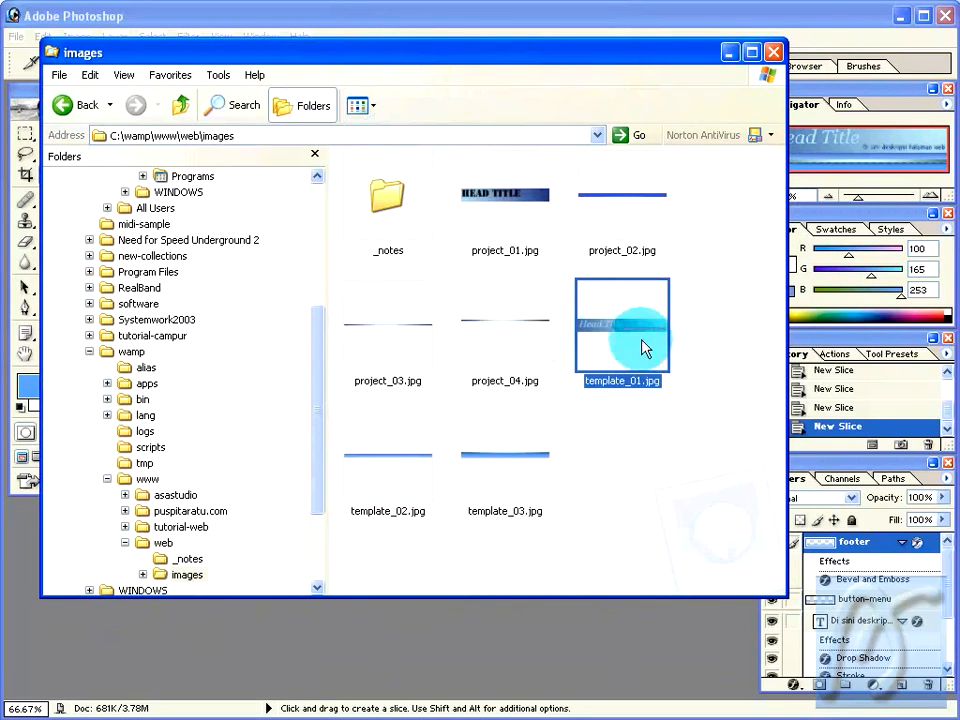
Step: Inspect the template_02.jpg and template_03.jpg slices, viewing template_03.jpg at larger size in the picture viewer before closing it
left_click(388, 476)
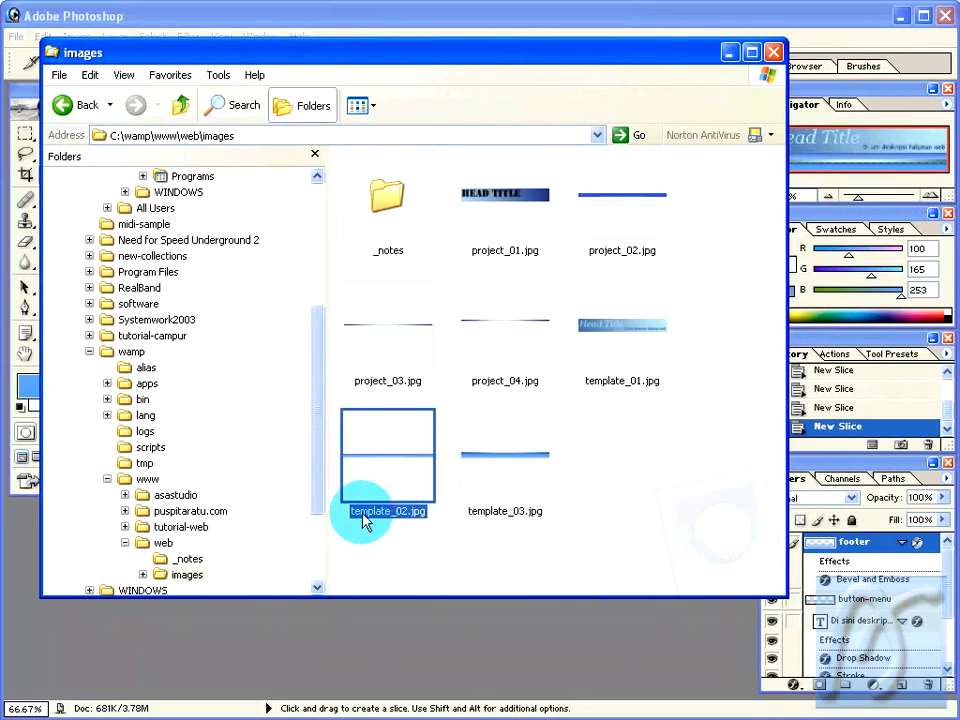
left_click(528, 462)
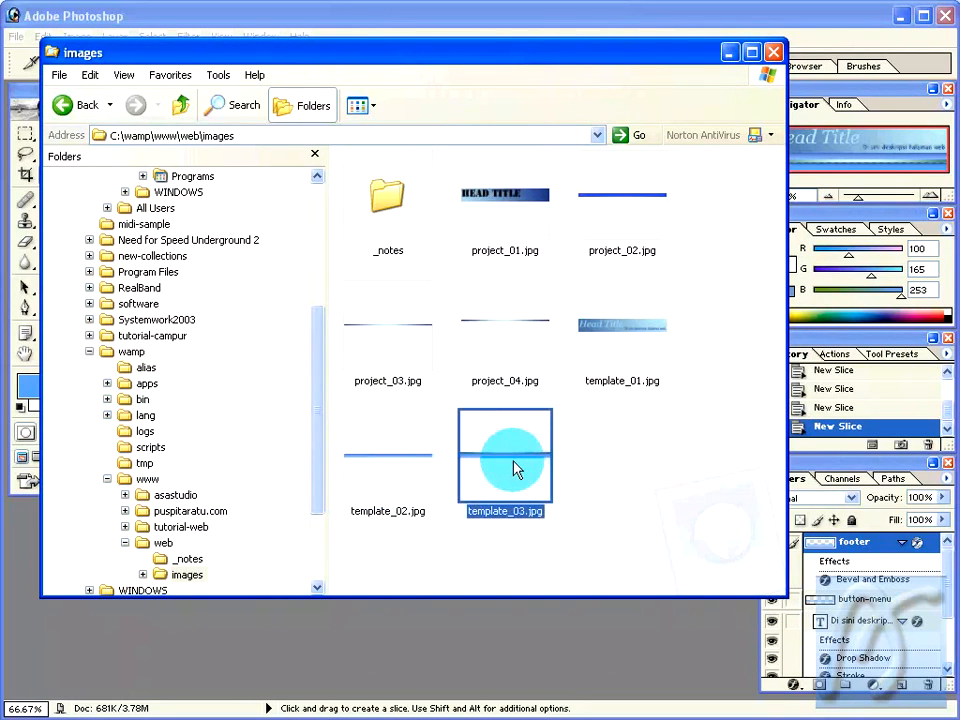
double_click(529, 464)
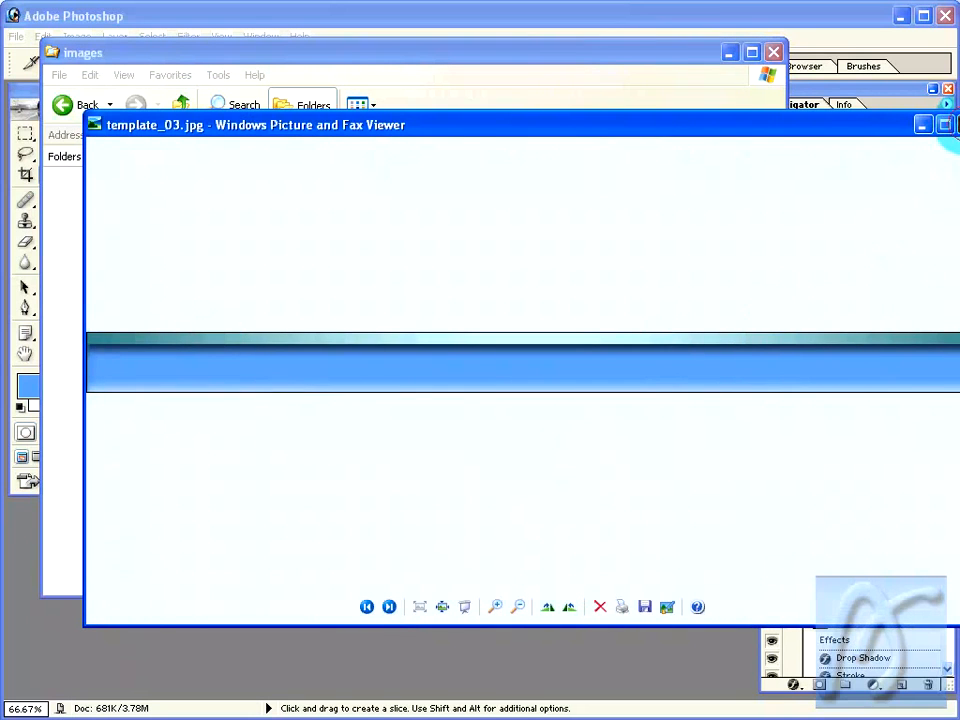
left_click(955, 126)
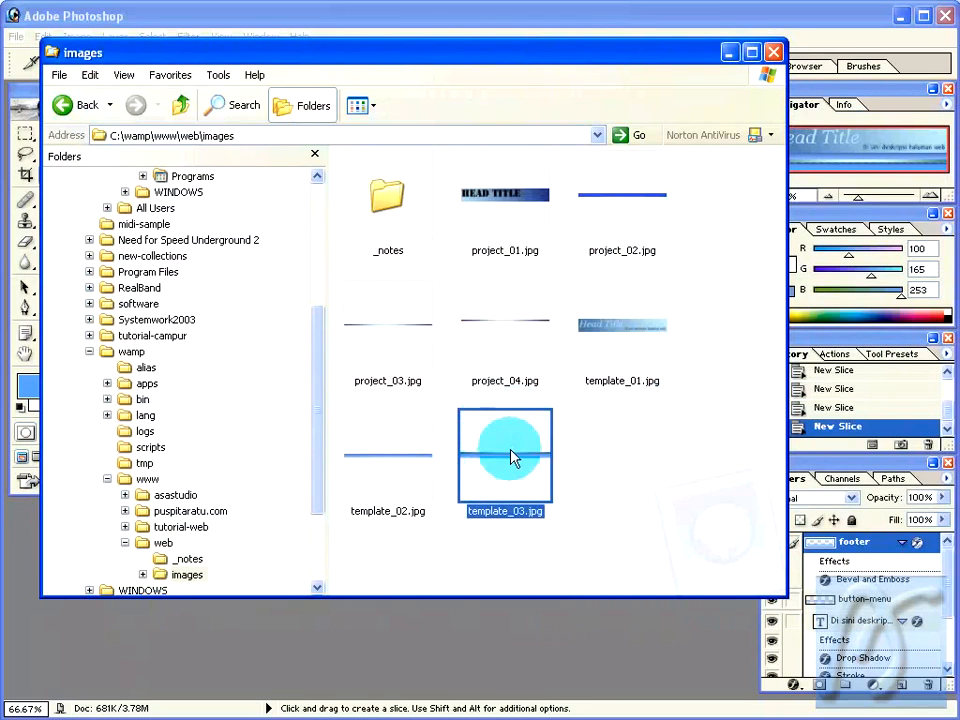
Step: Switch back to Photoshop and open template_03.jpg from the web project's images folder
left_click(120, 14)
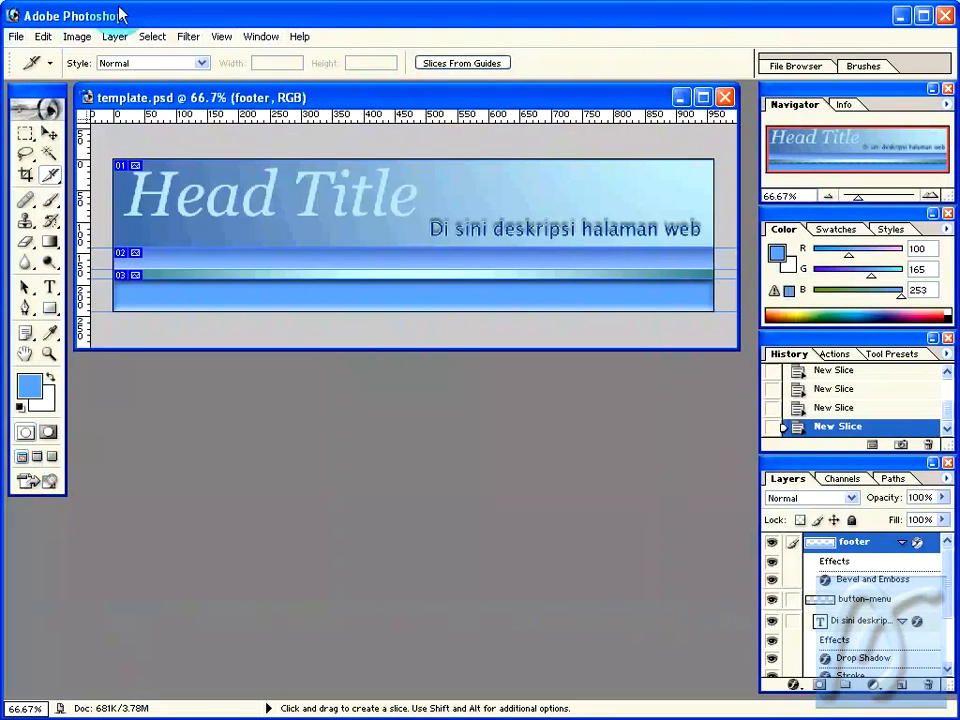
left_click(17, 37)
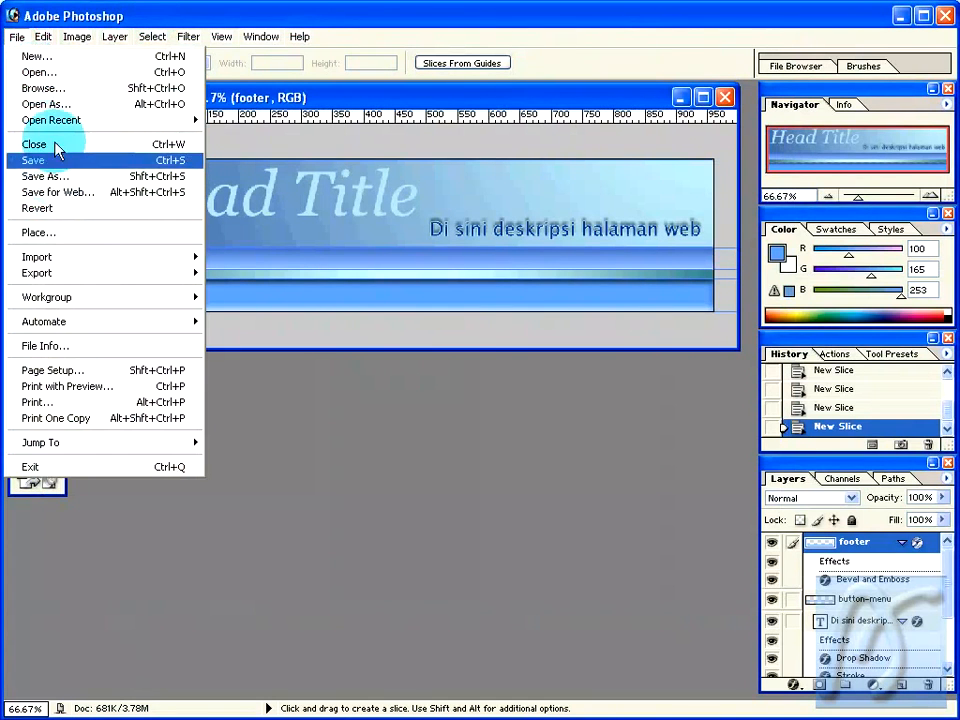
left_click(40, 72)
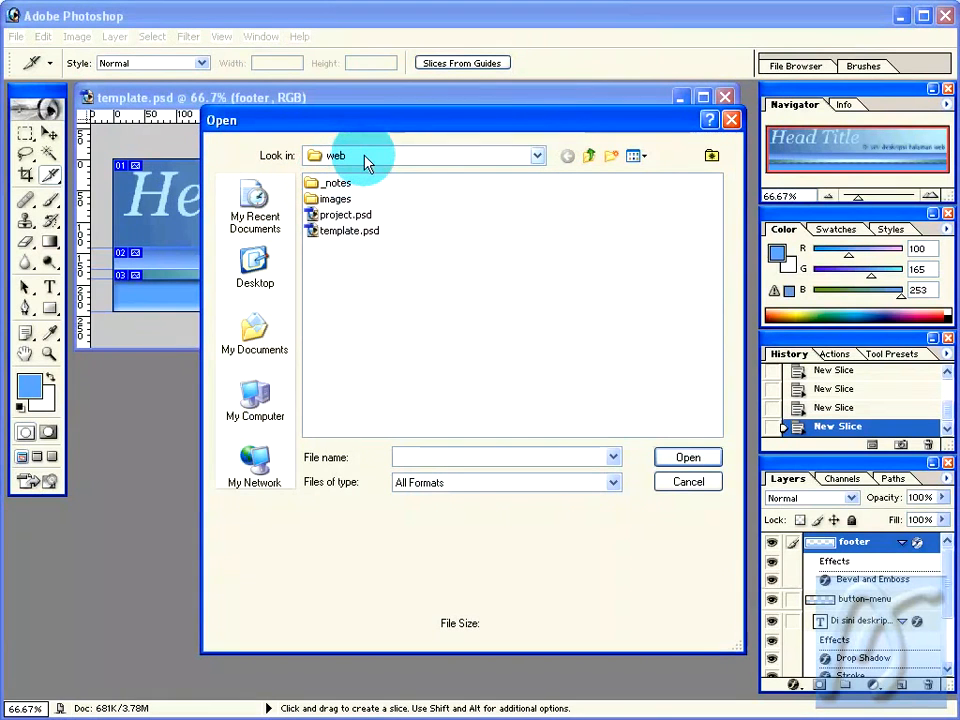
double_click(333, 199)
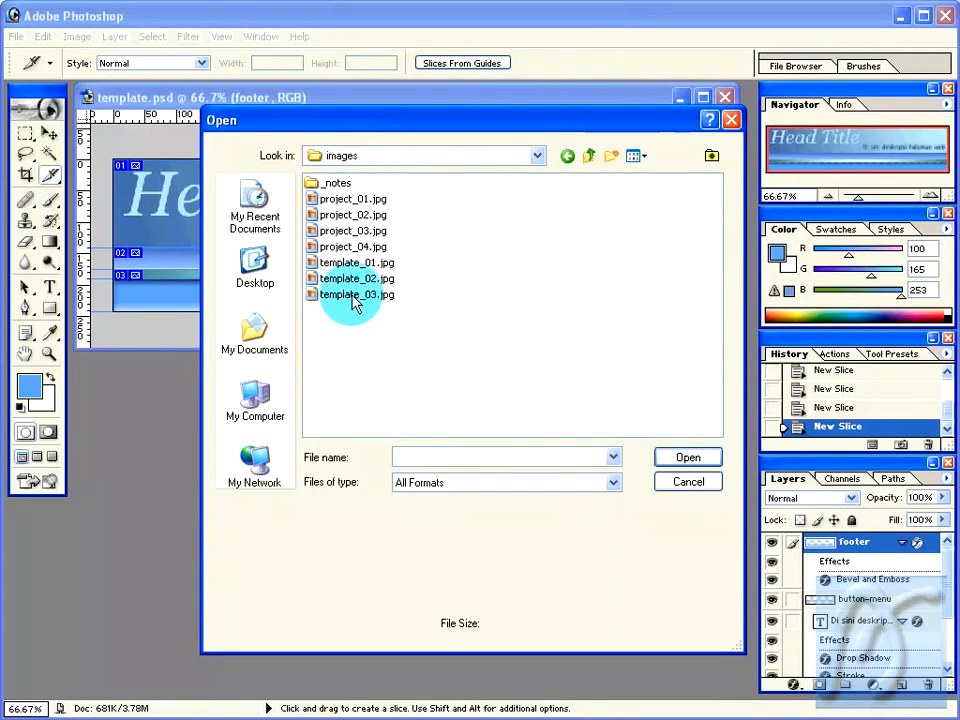
left_click(355, 298)
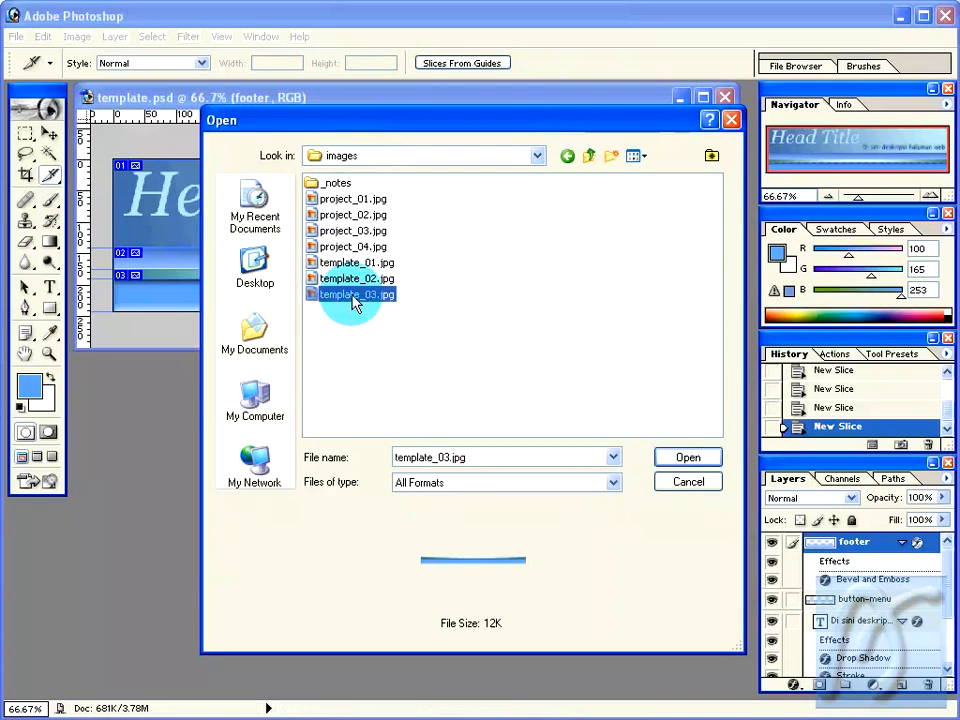
left_click(688, 462)
Step: Move and enlarge the template_03.jpg window, then crop the image to its teal strip, removing the blue footer band
left_click(245, 113)
left_click_drag(255, 106, 240, 336)
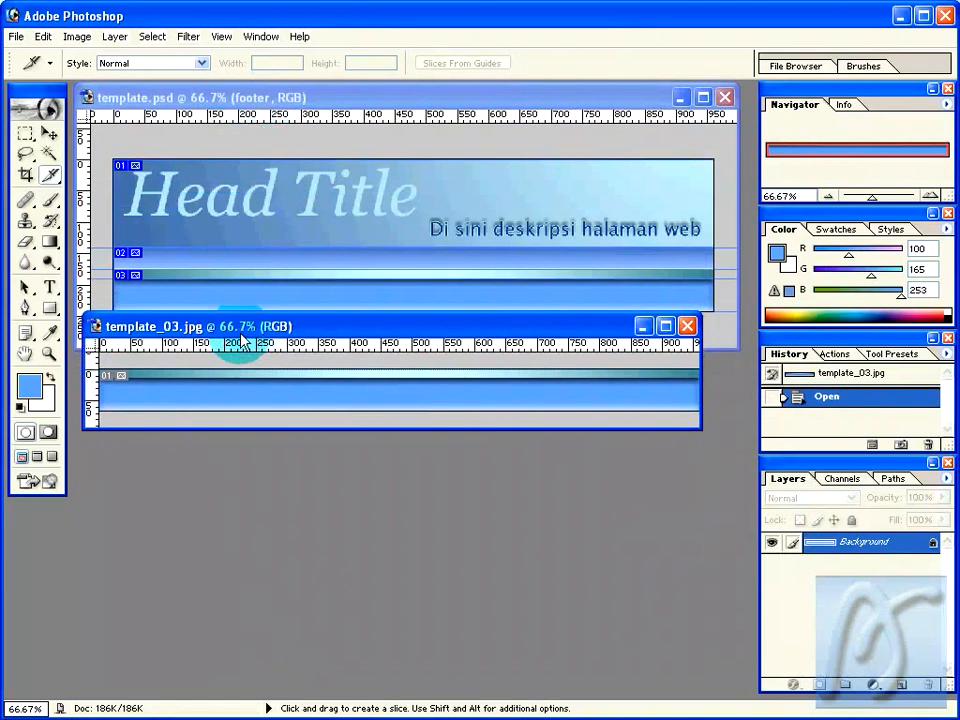
left_click(26, 172)
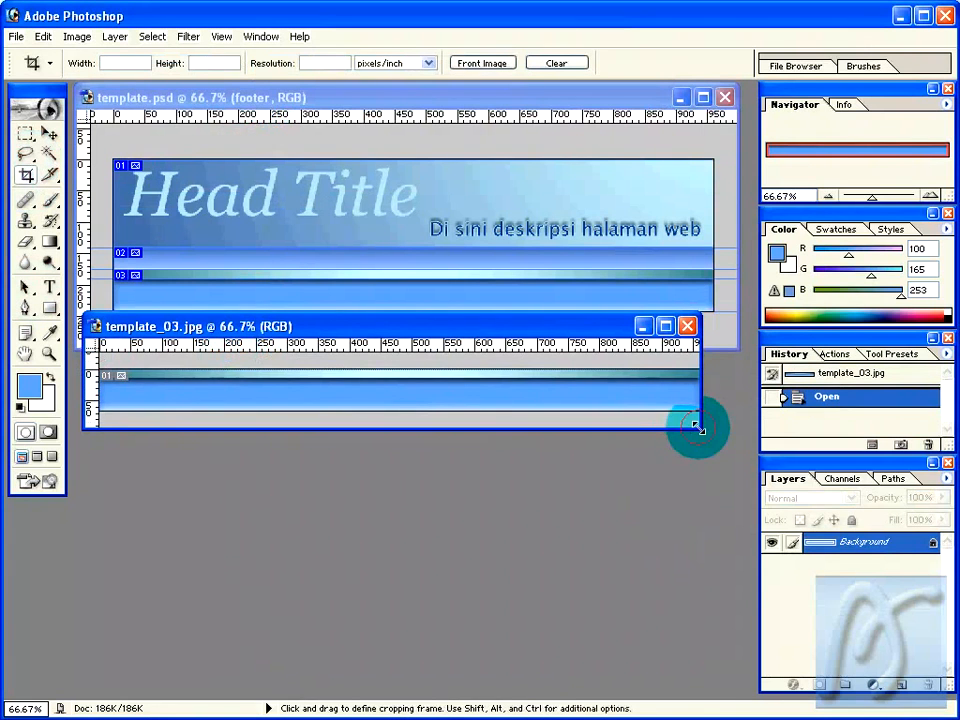
left_click_drag(697, 427, 741, 469)
left_click_drag(118, 390, 728, 398)
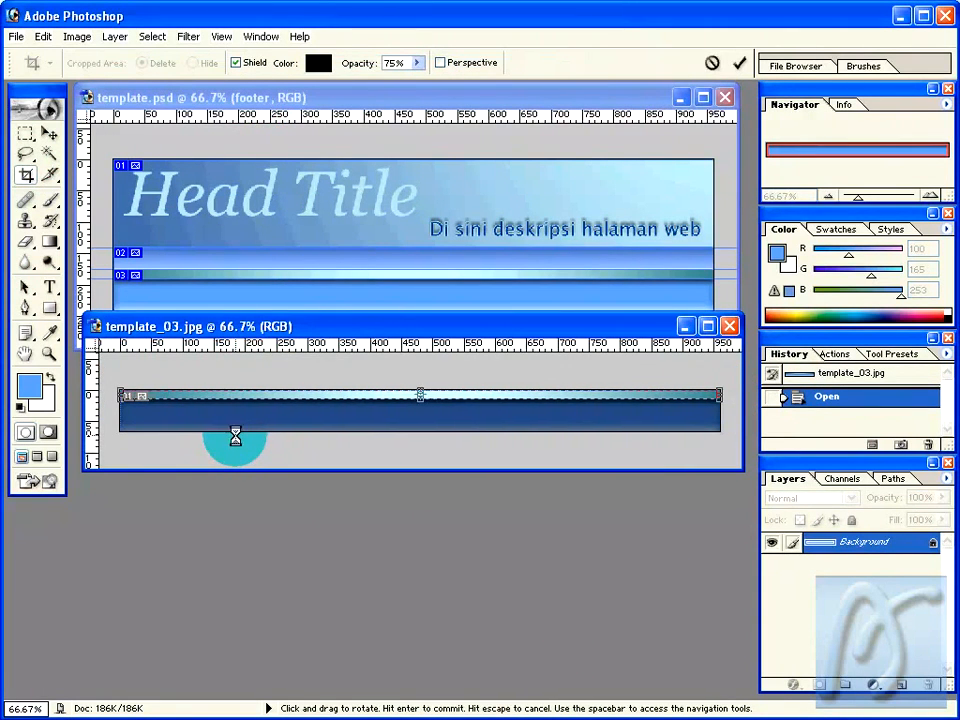
key("Return")
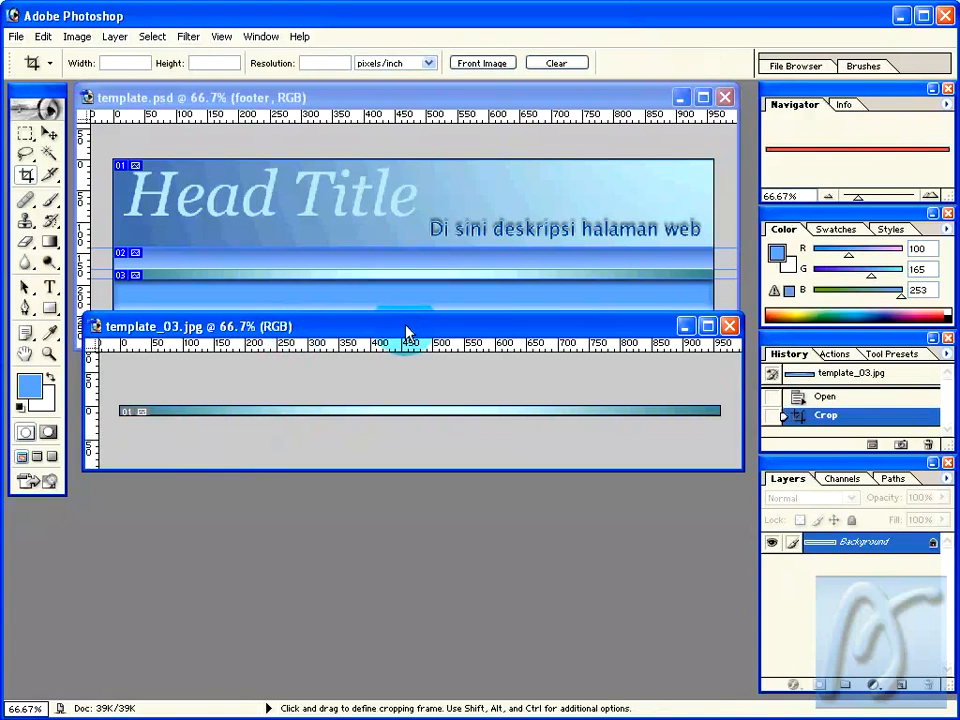
Step: Try to resize the cropped template_03.jpg strip to a height of 1 pixel with its proportions constrained
right_click(318, 325)
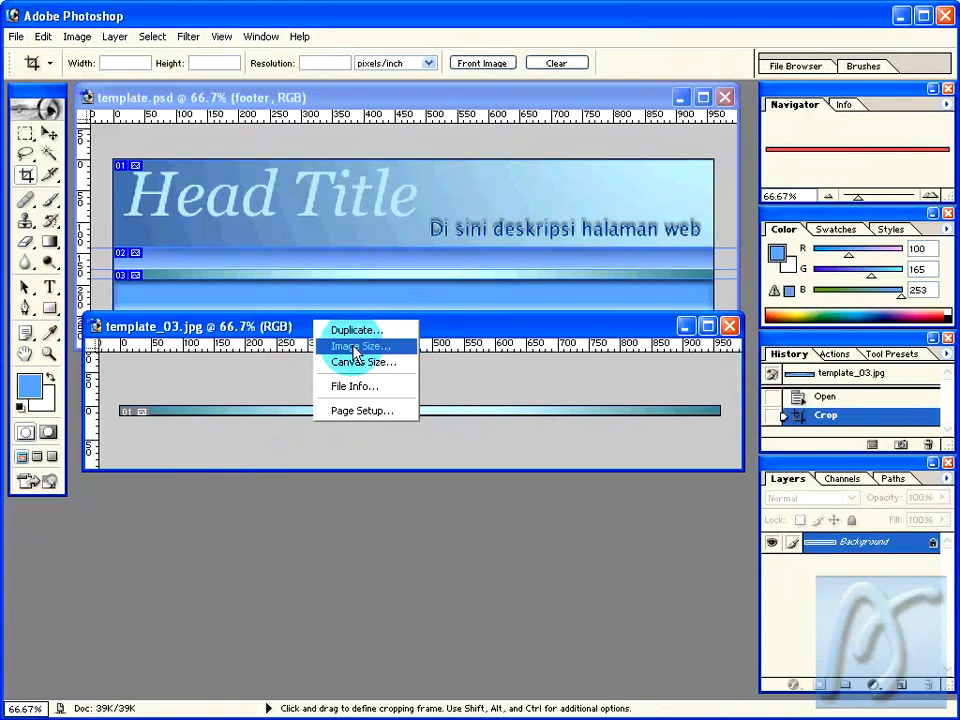
left_click(354, 350)
left_click_drag(620, 232, 464, 252)
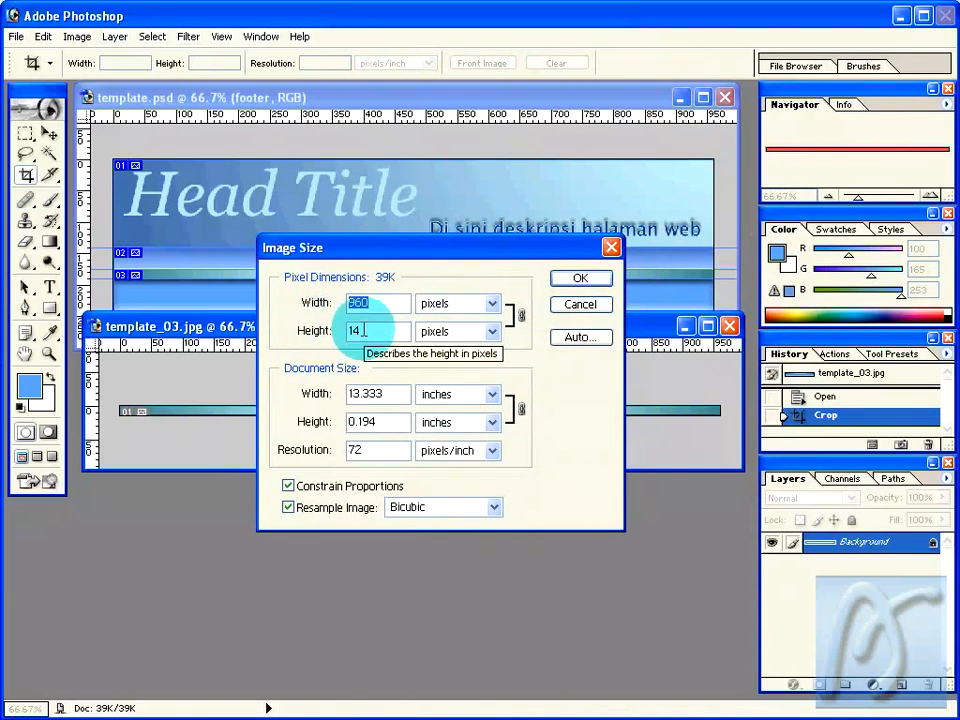
double_click(364, 330)
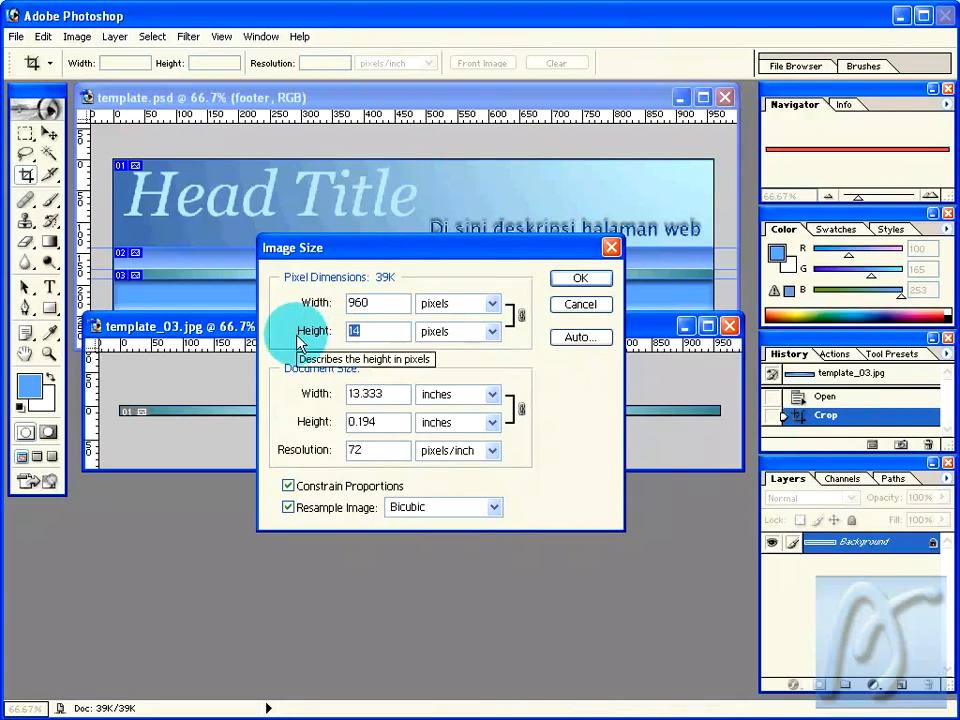
type("1")
left_click(576, 278)
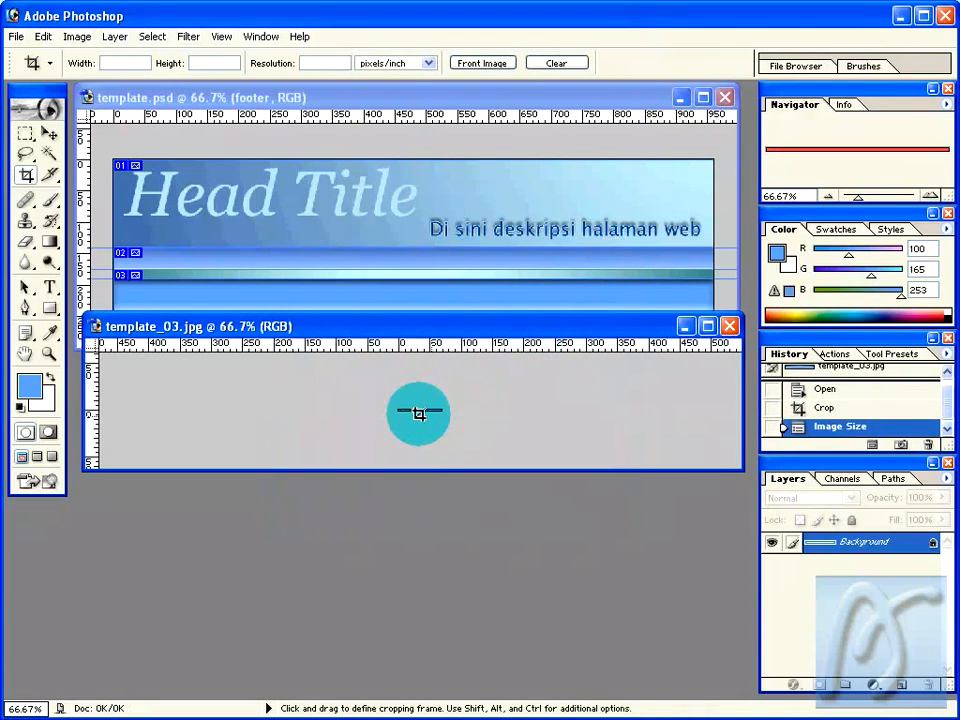
Step: Check the resized strip's dimensions in the Image Size settings, then revert the image to its cropped state
right_click(343, 328)
left_click(377, 349)
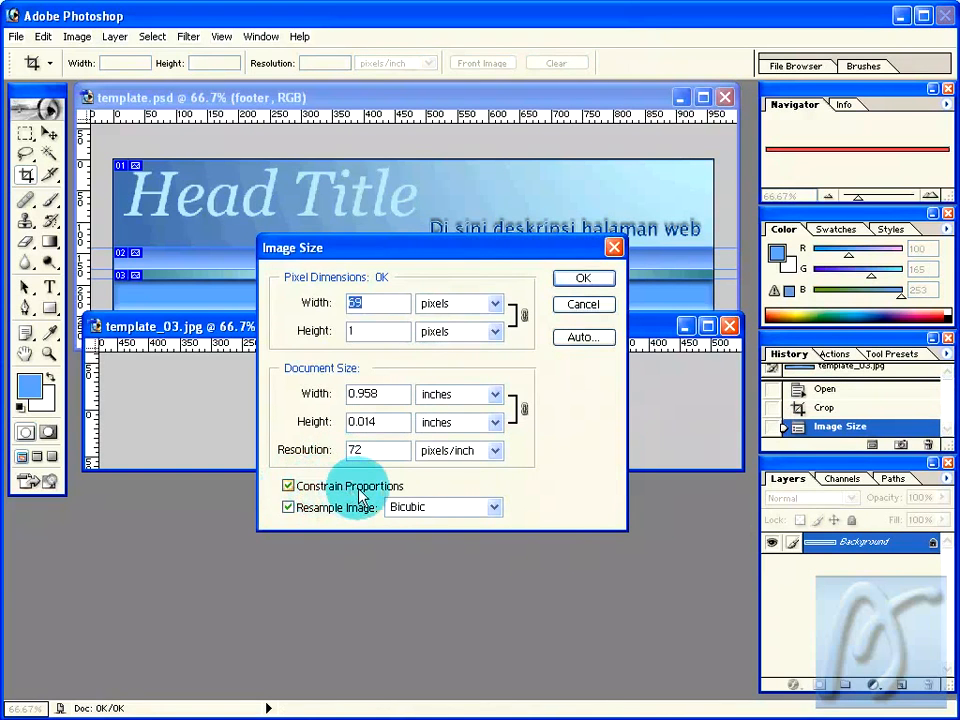
left_click(581, 304)
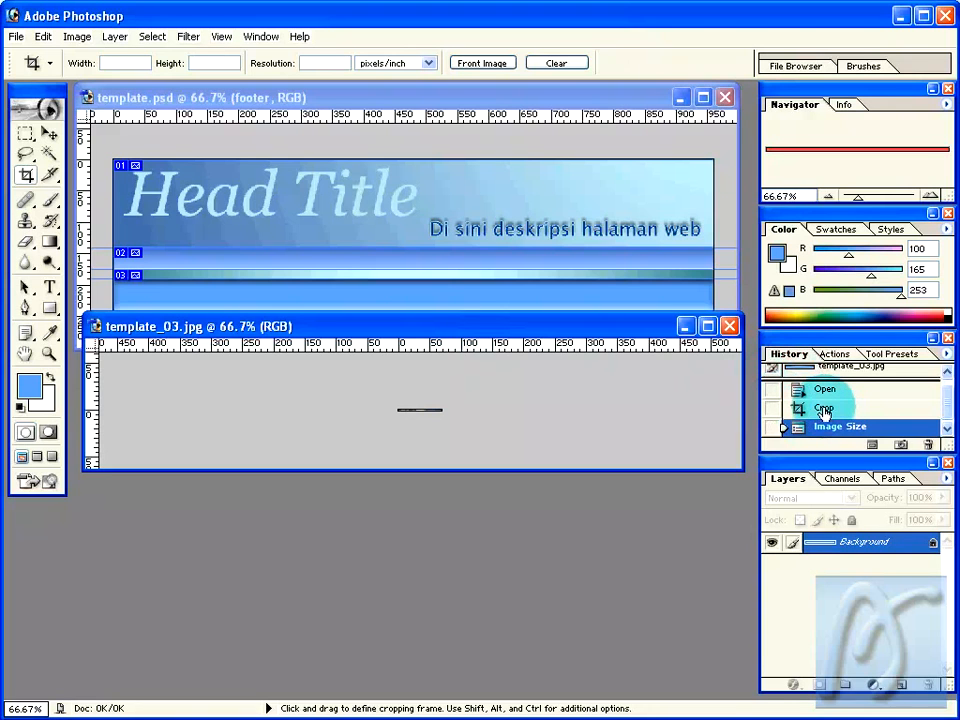
left_click(823, 409)
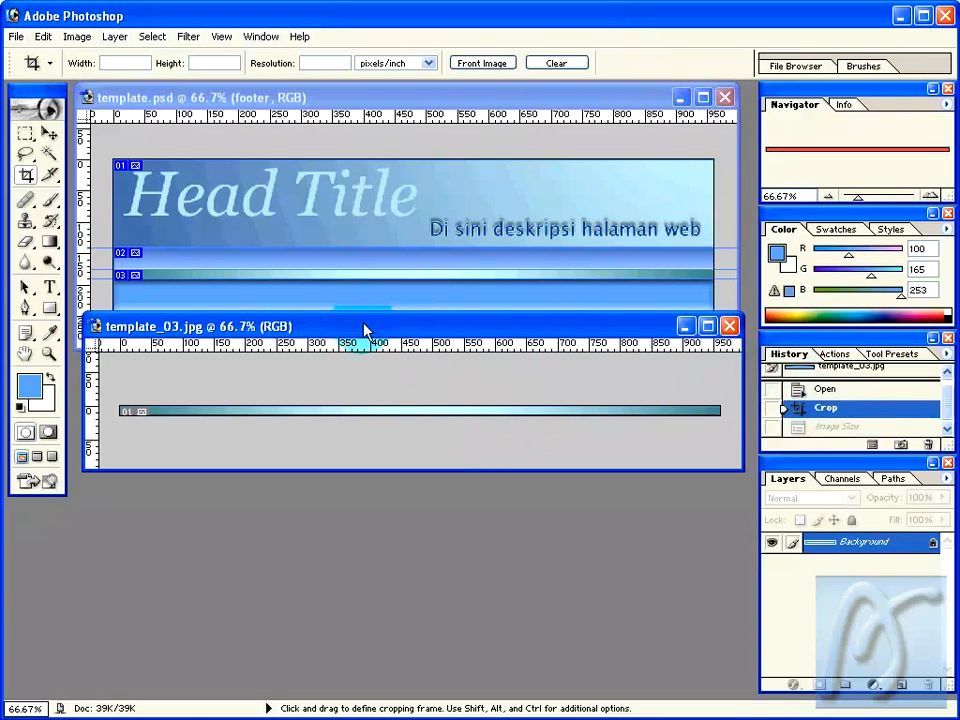
Step: Turn off Constrain Proportions for template_03.jpg and resize only the strip's height to 1 pixel
left_click_drag(306, 326, 299, 320)
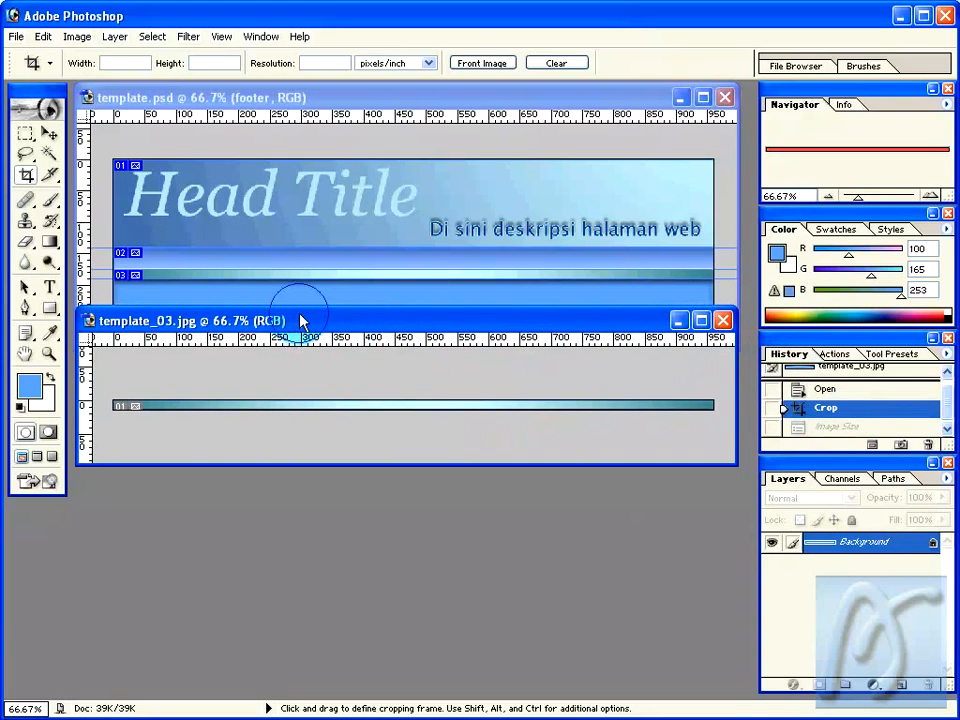
right_click(300, 320)
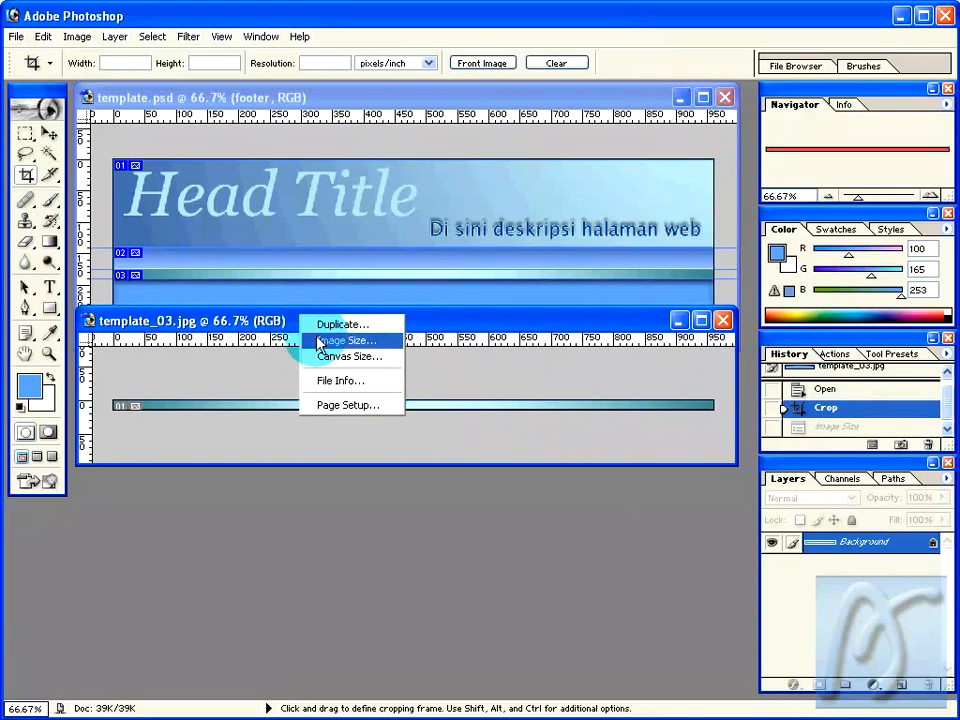
left_click(319, 341)
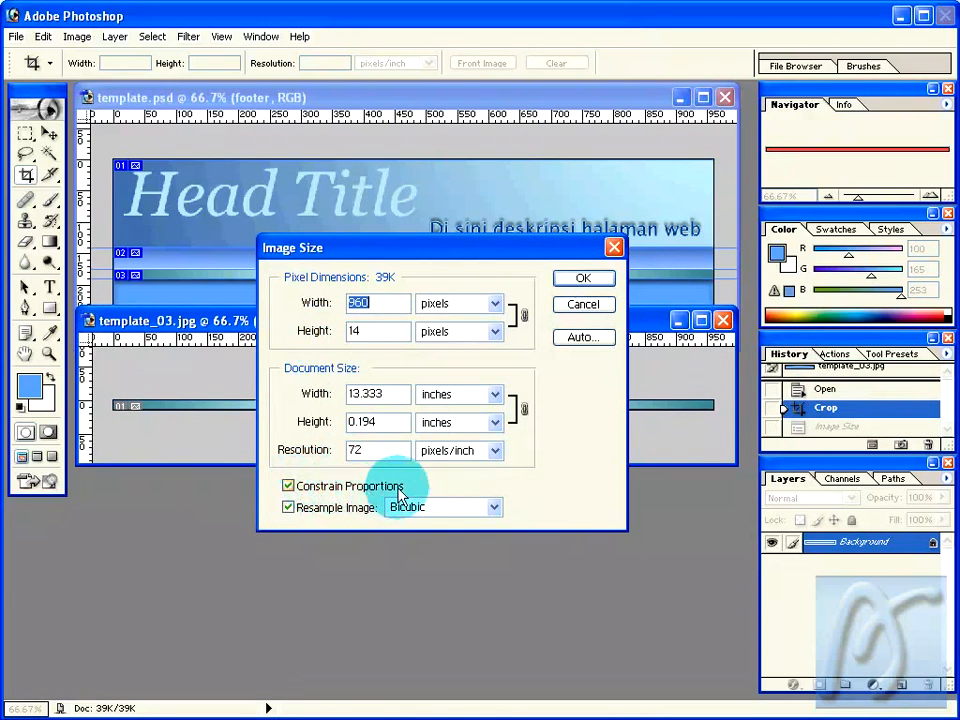
left_click(288, 486)
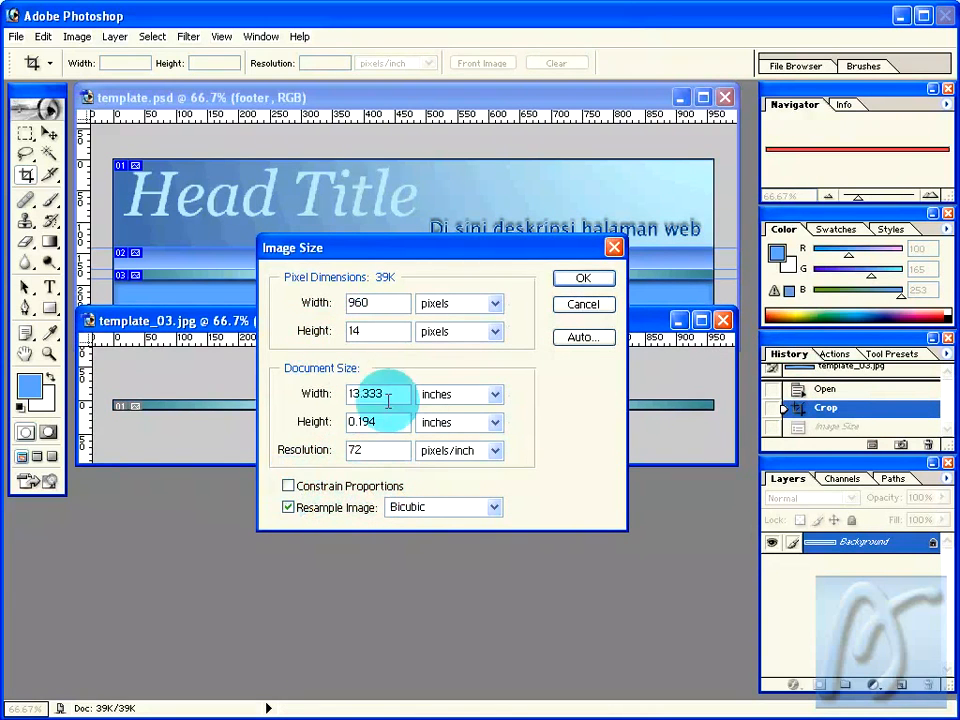
left_click_drag(368, 329, 320, 331)
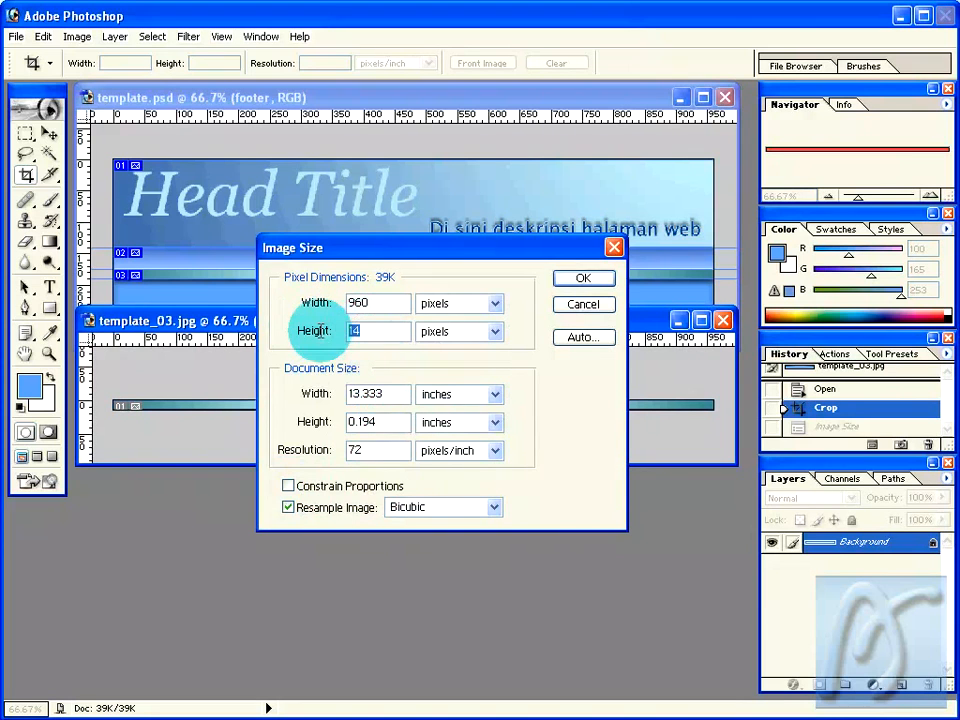
type("1")
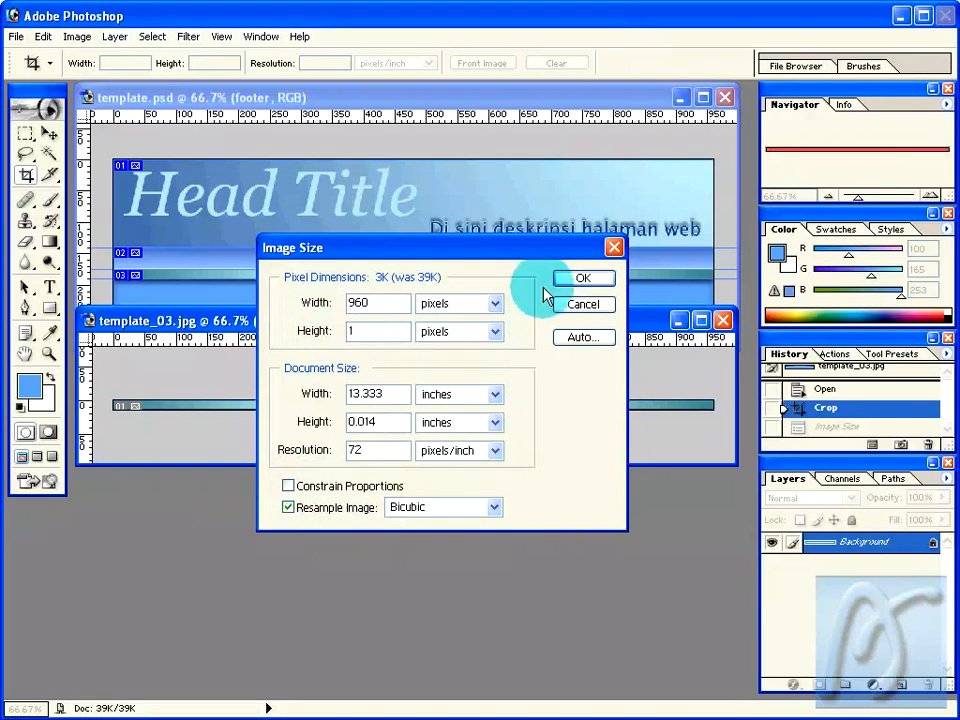
left_click(583, 280)
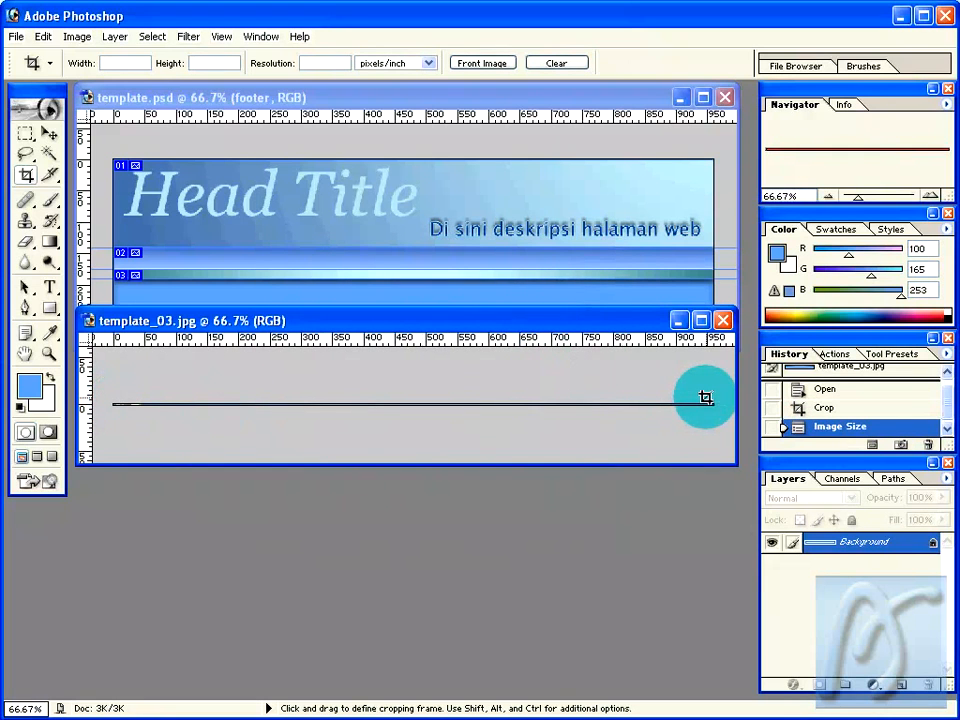
Step: Open the Save For Web export for the resized template_03.jpg strip
left_click(16, 40)
left_click(38, 194)
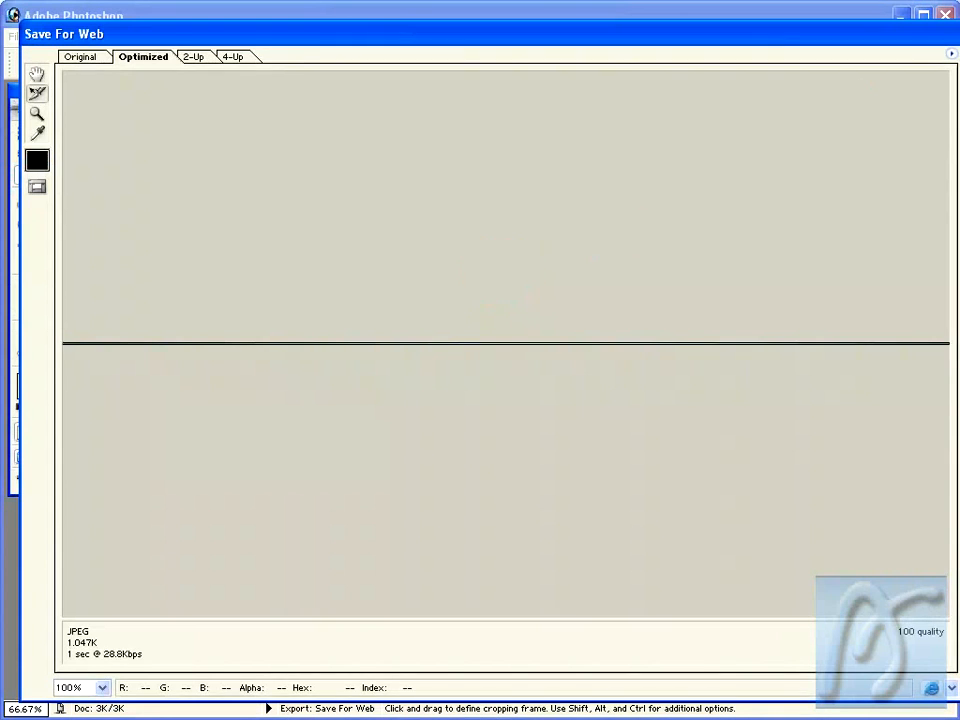
Step: Save the optimized JPEG into the images folder as template_04.jpg
left_click_drag(958, 33, 765, 32)
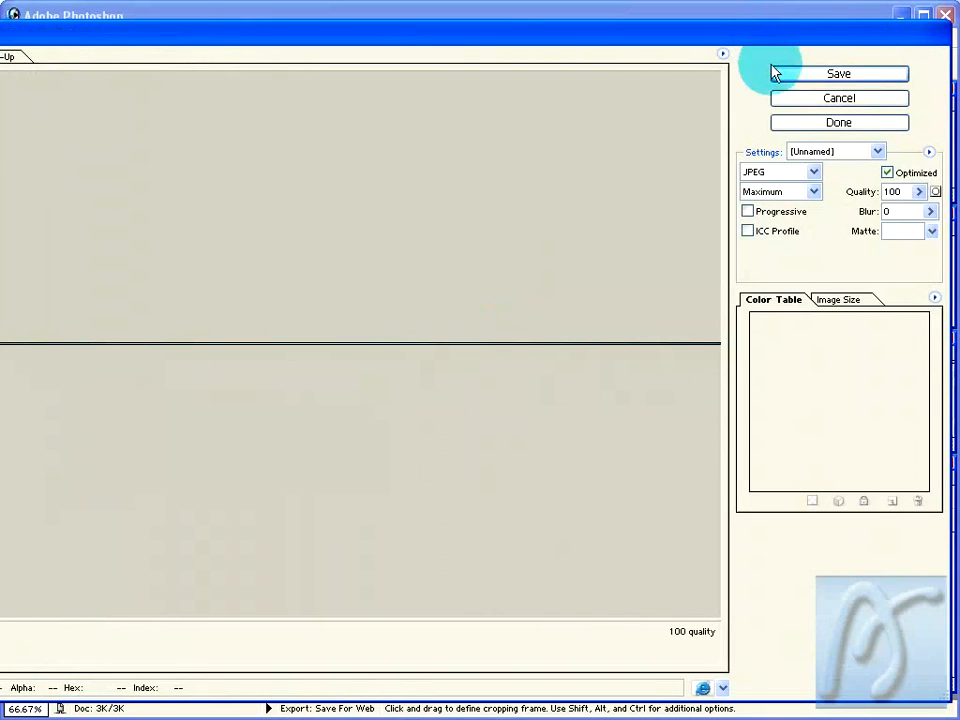
left_click(800, 76)
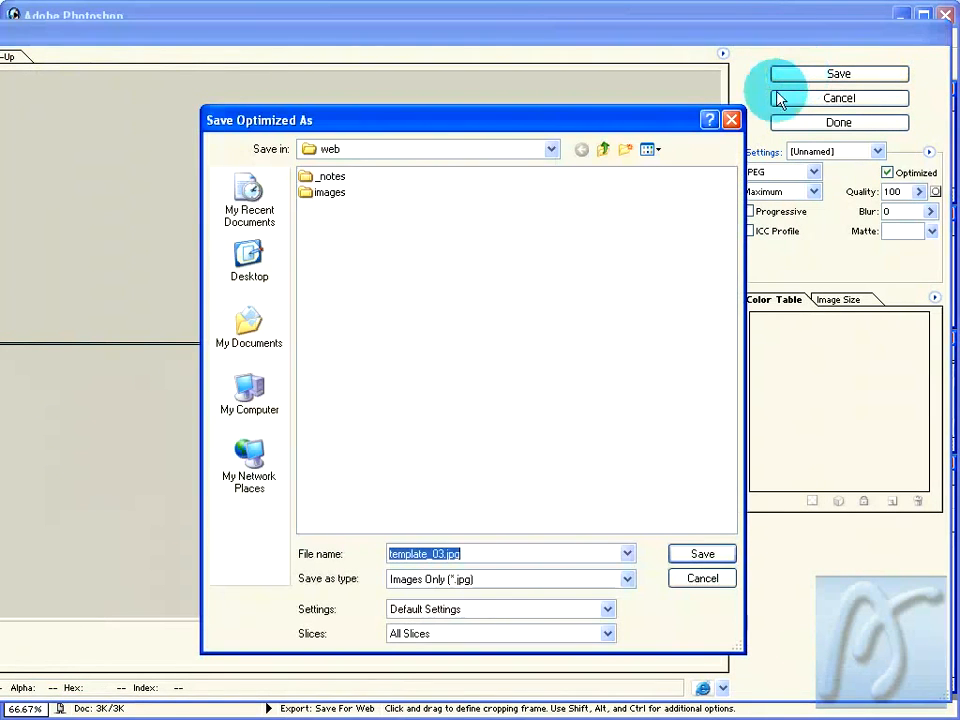
double_click(323, 193)
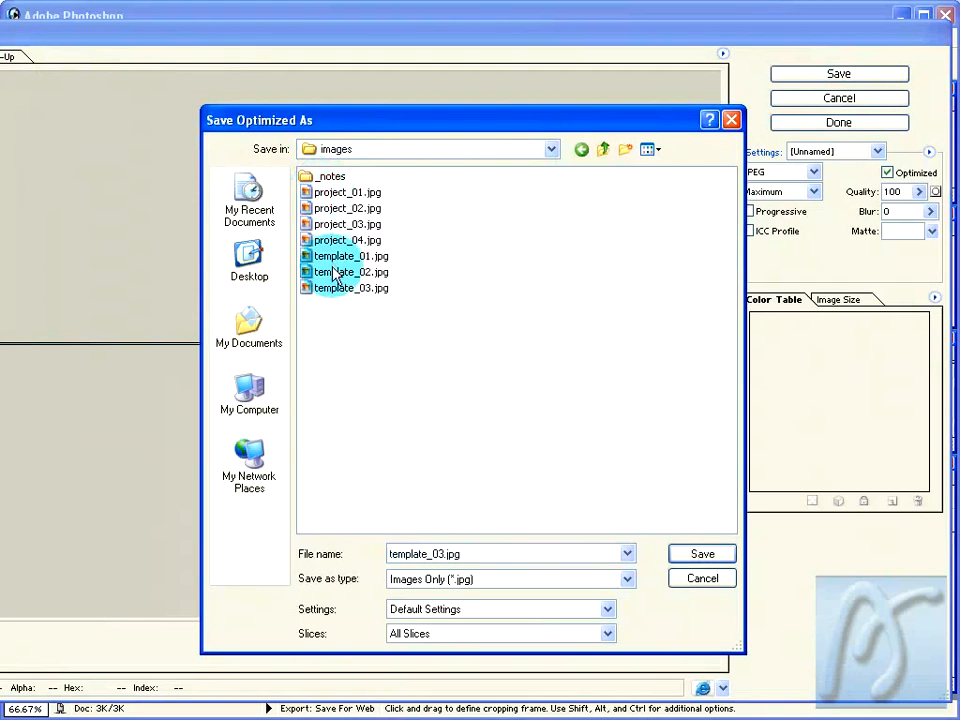
double_click(438, 553)
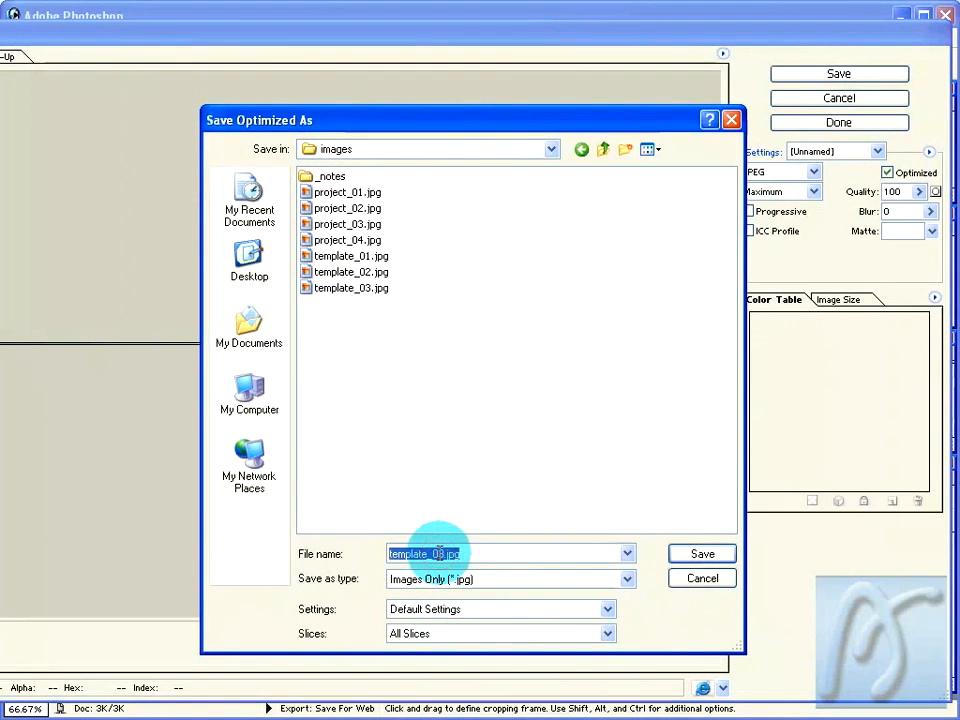
type("template_04.jpg")
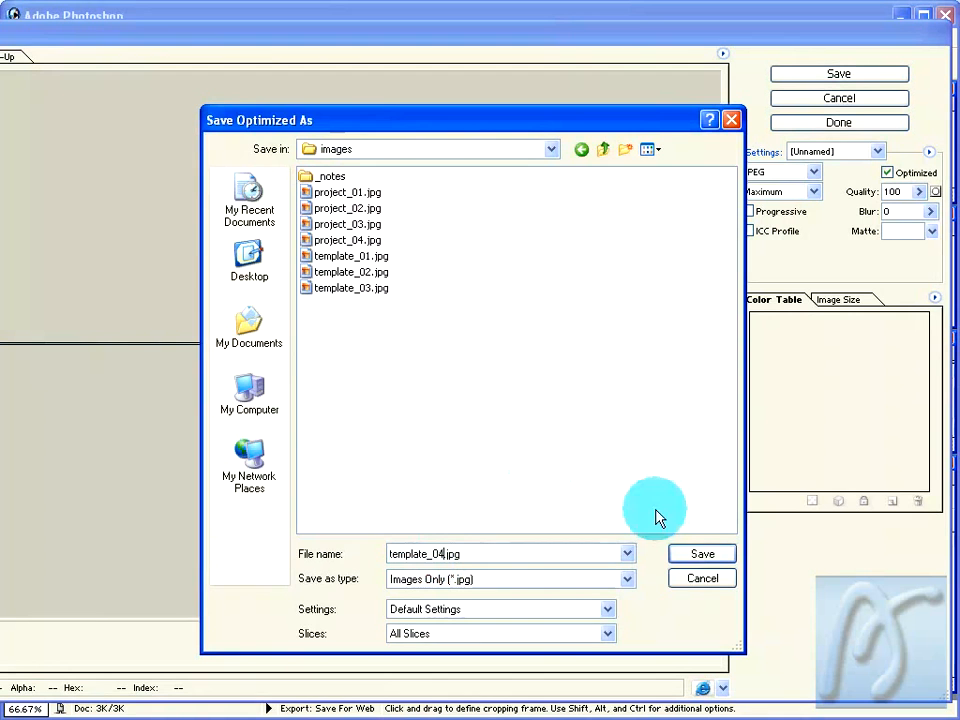
left_click(700, 556)
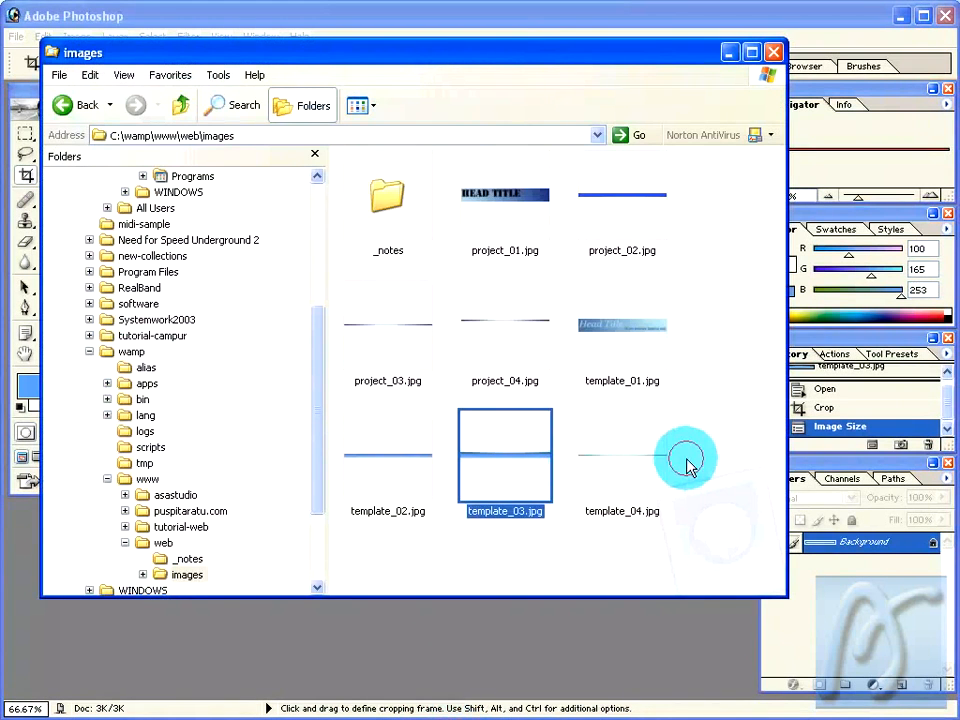
Step: Check template_04.jpg and template_03.jpg in the images folder, and close the template_03.jpg document without saving changes
left_click(613, 465)
left_click(509, 458)
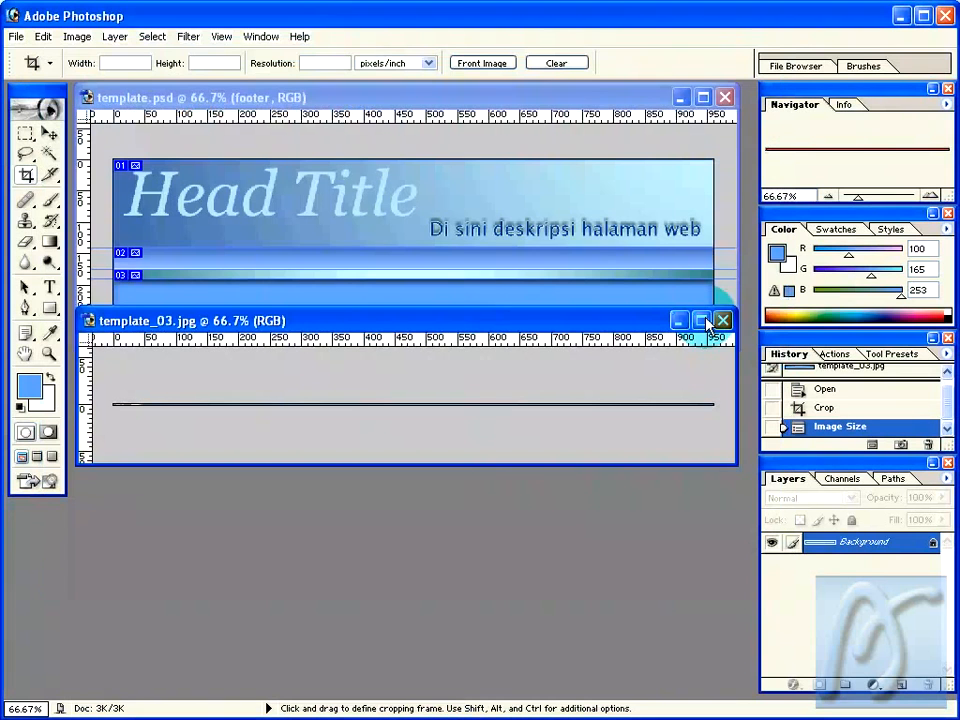
left_click(724, 326)
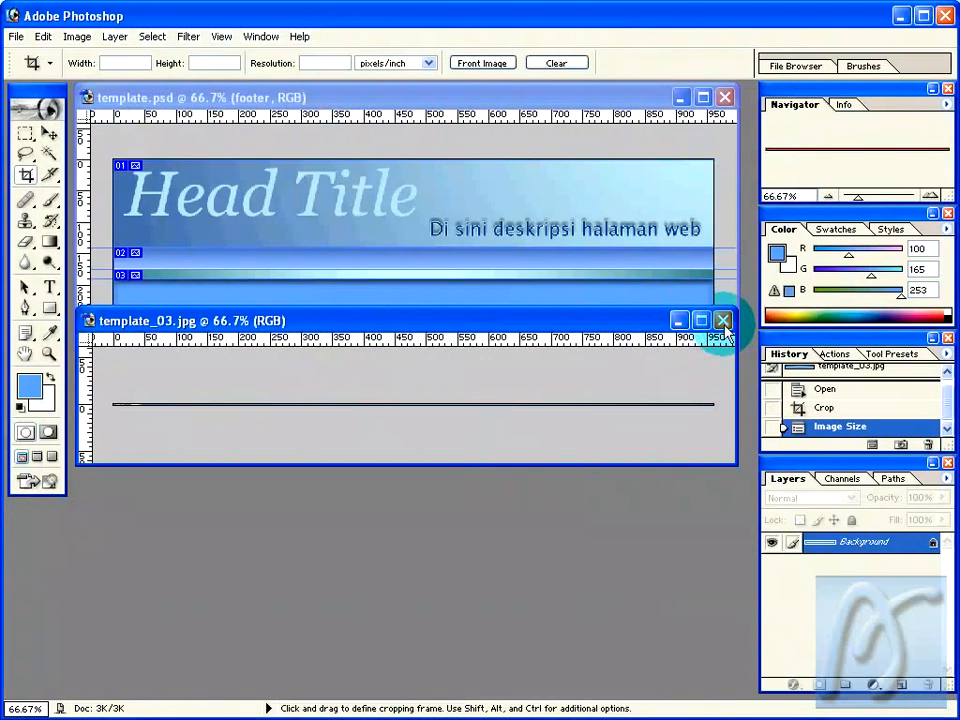
left_click(724, 322)
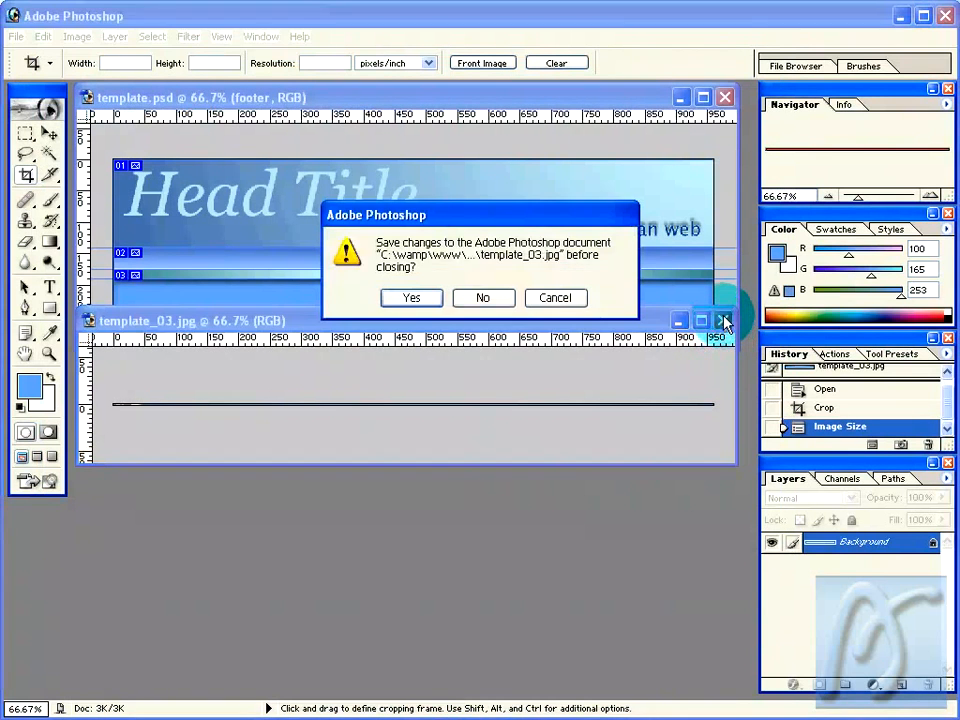
left_click(483, 300)
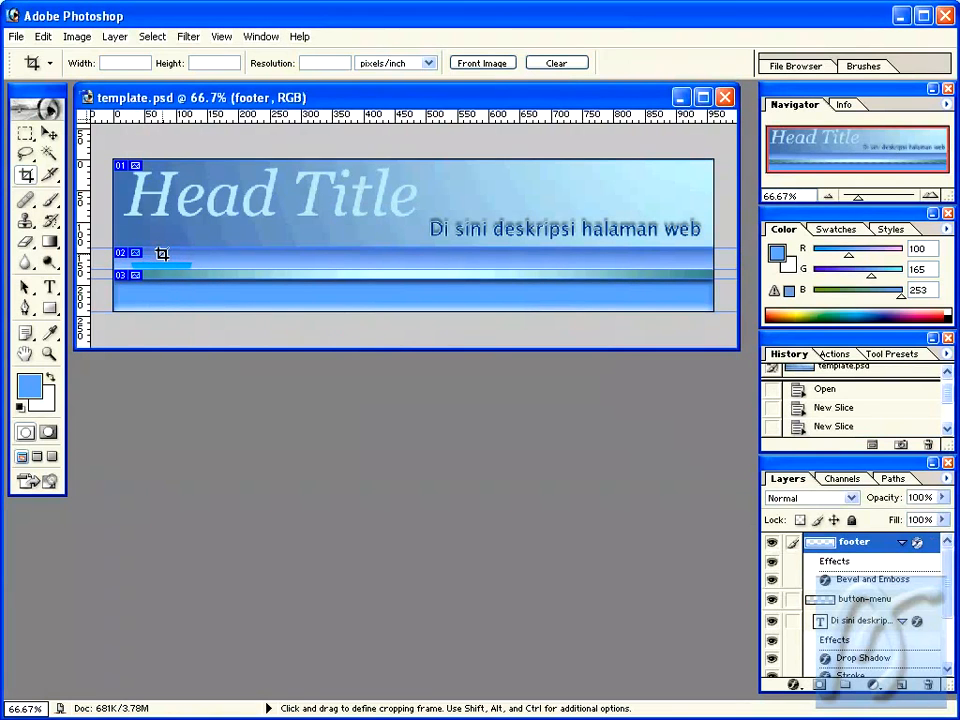
Step: Open template_02.jpg from the images folder using thumbnail view, and move its window below the Head Title banner
left_click(16, 38)
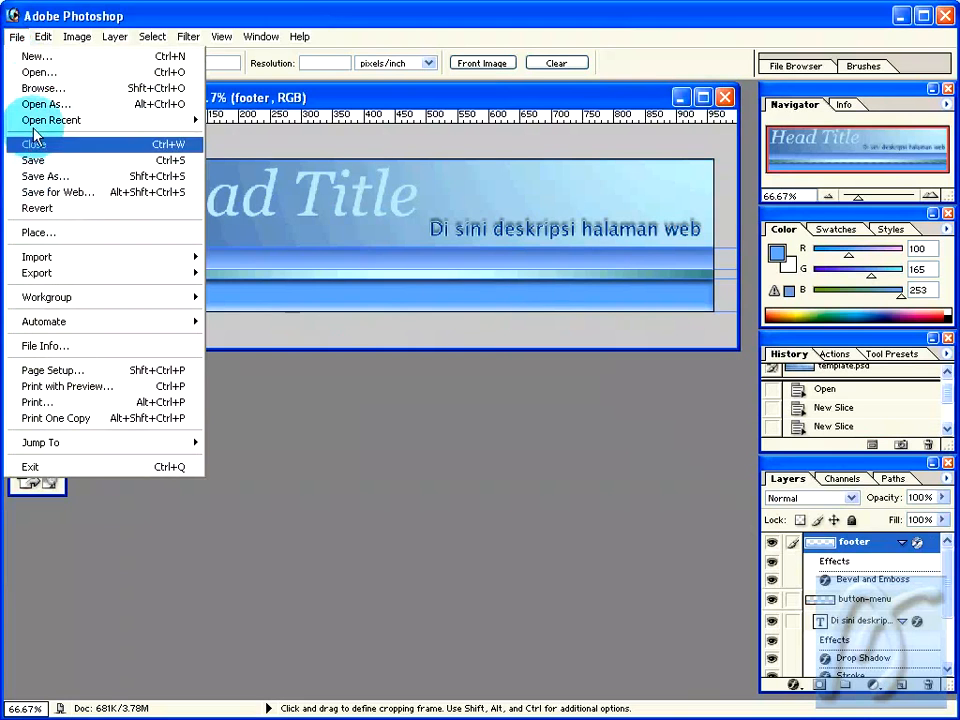
left_click(38, 72)
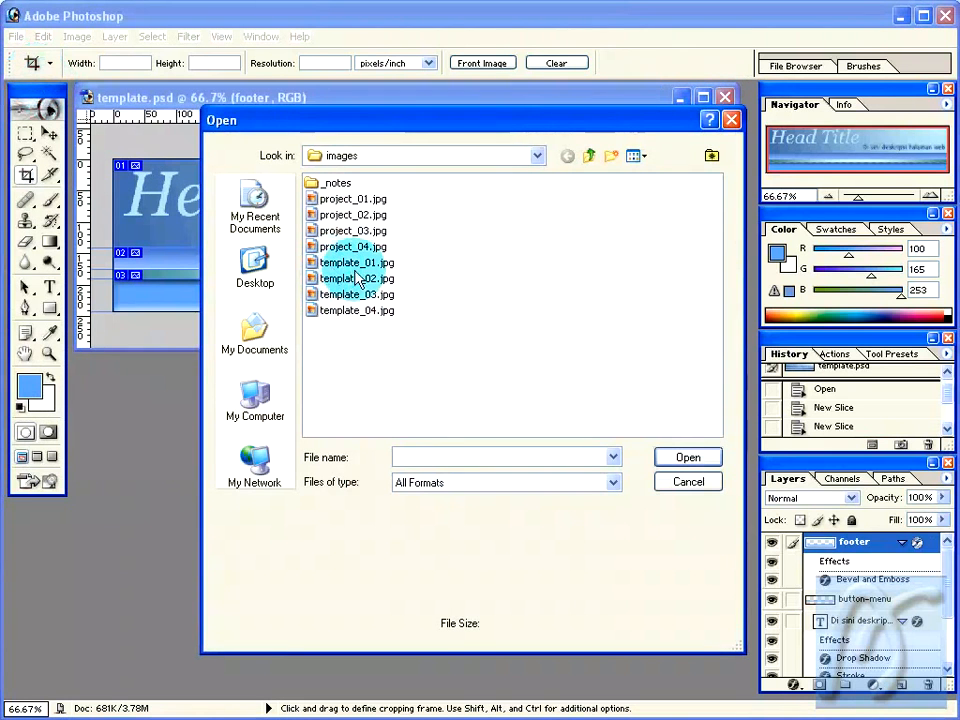
left_click(634, 155)
left_click(649, 176)
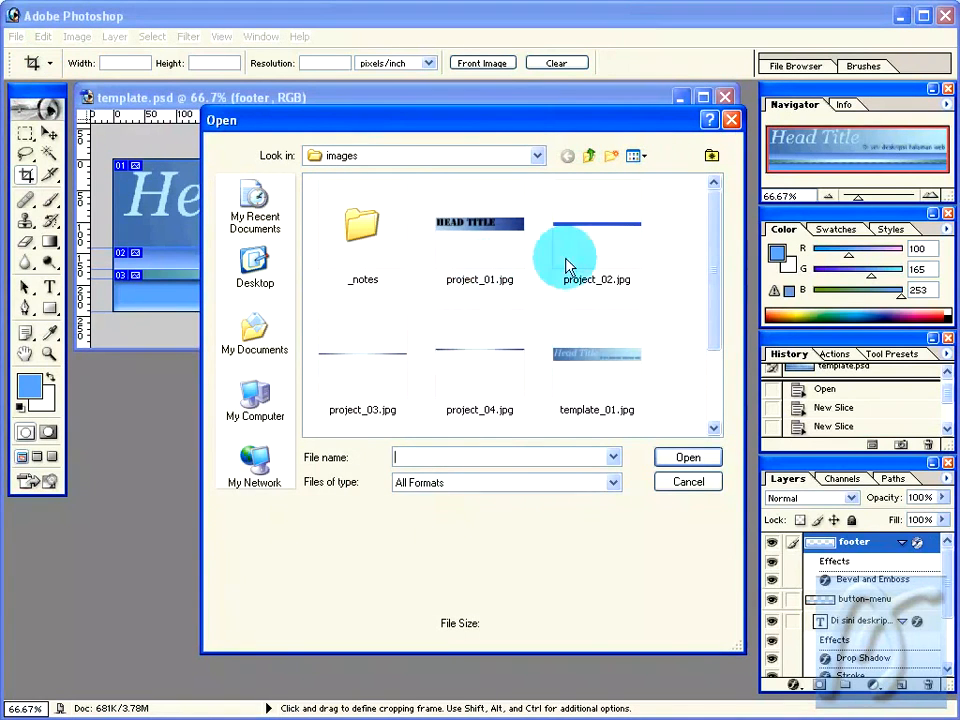
scroll(360, 379, "down", 2)
left_click(360, 380)
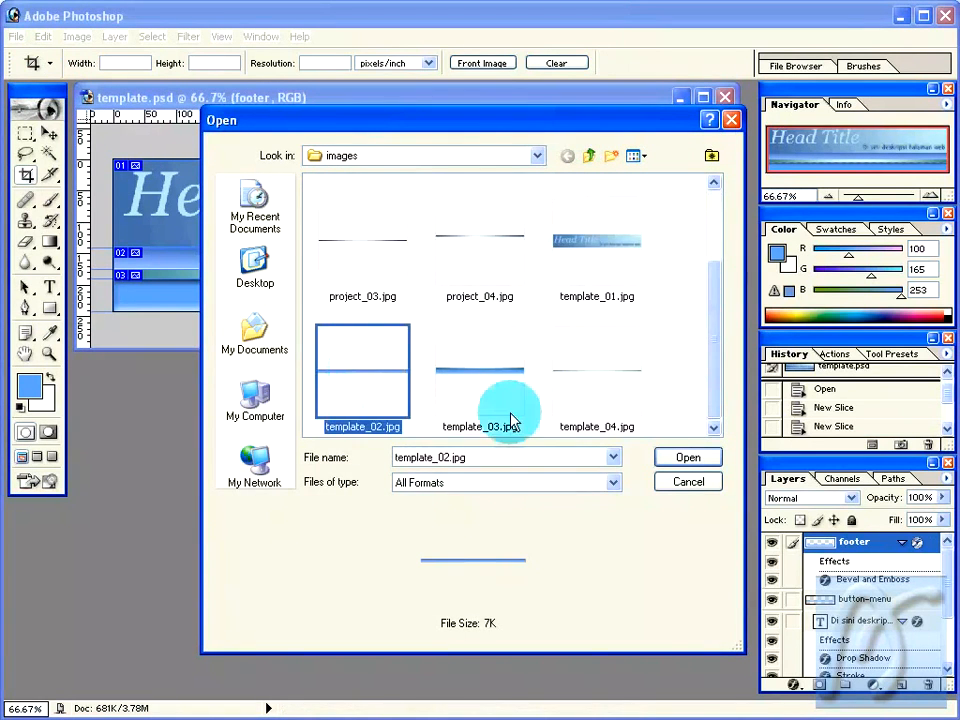
left_click(687, 457)
left_click_drag(362, 118, 371, 275)
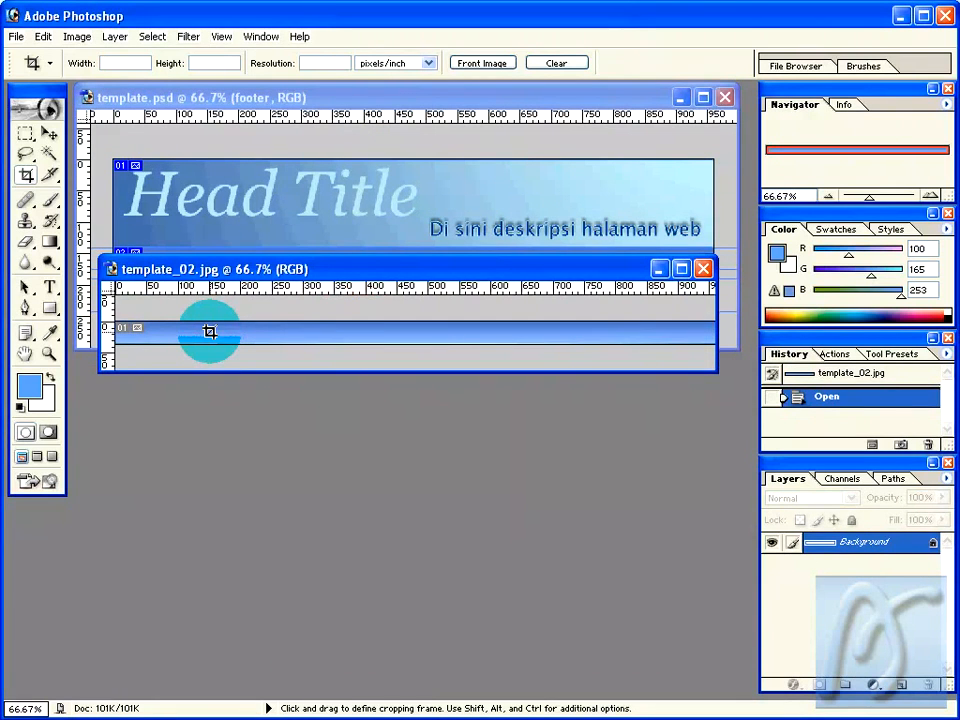
Step: Resize template_02.jpg to a width of 1 pixel with Constrain Proportions off
right_click(310, 272)
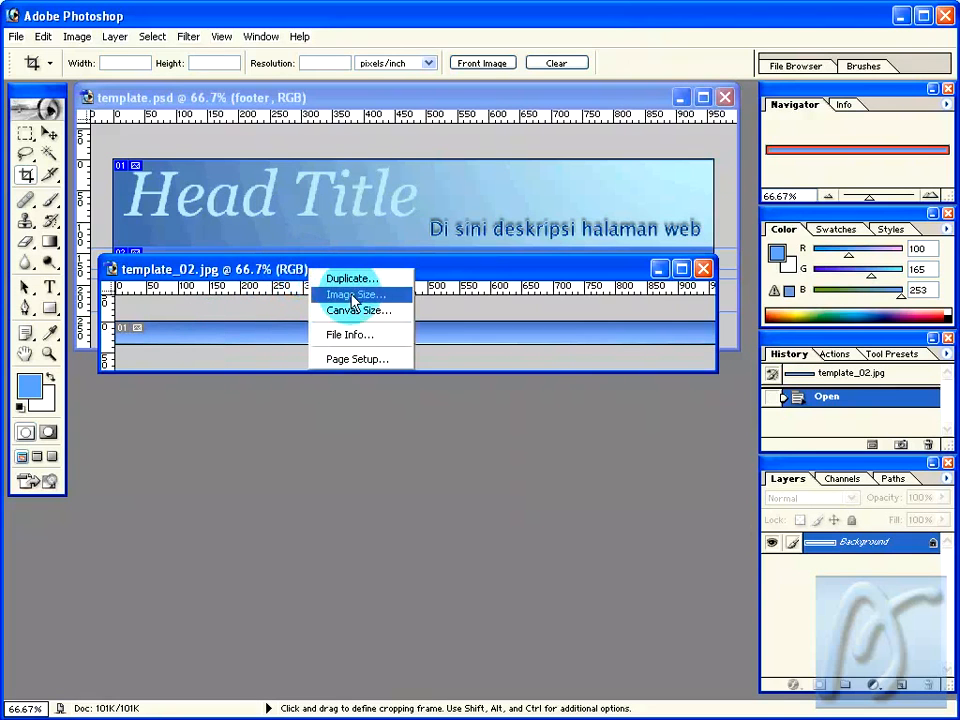
left_click(353, 295)
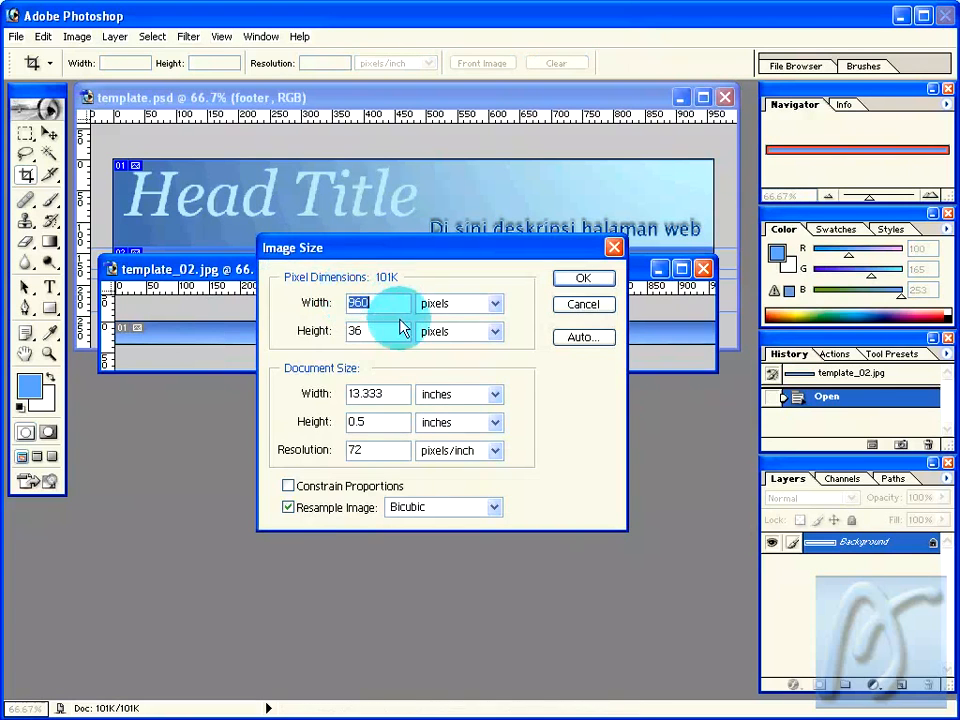
left_click(288, 487)
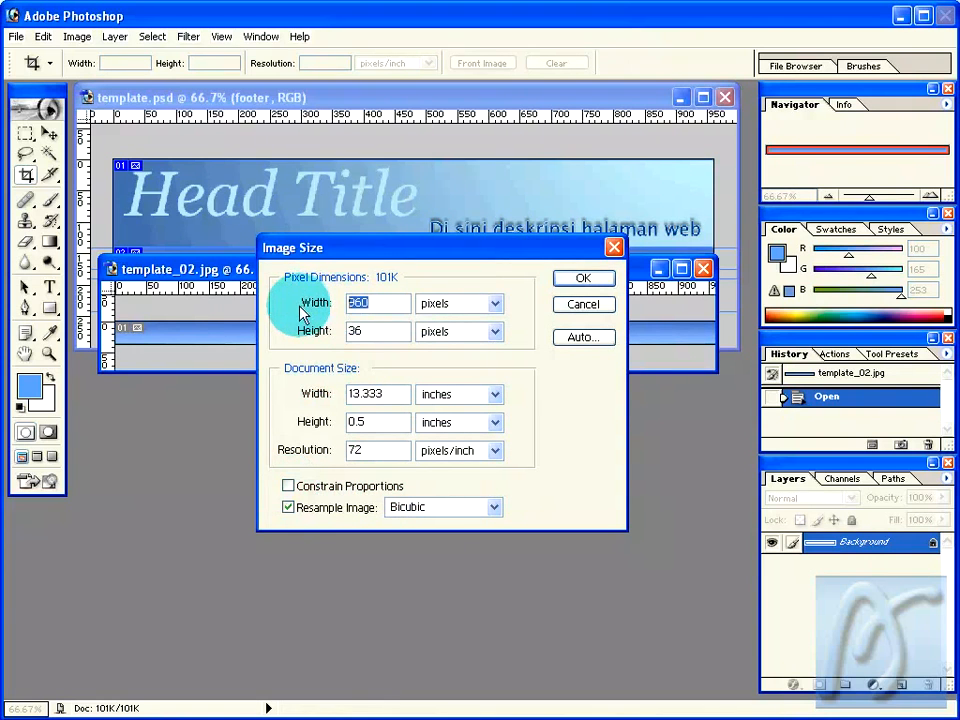
type("1")
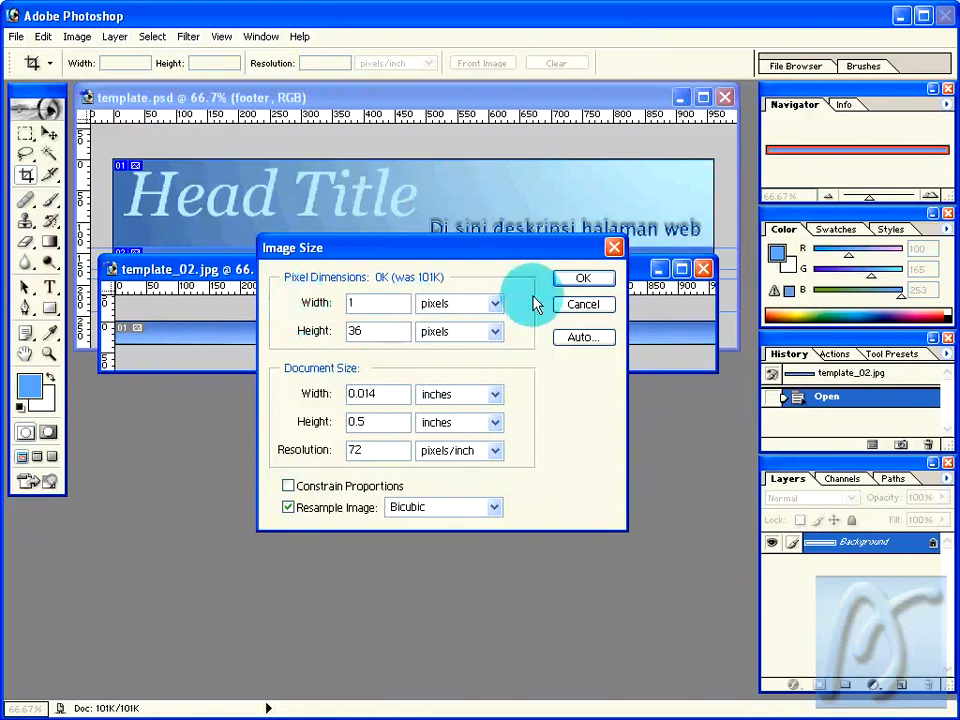
left_click(581, 280)
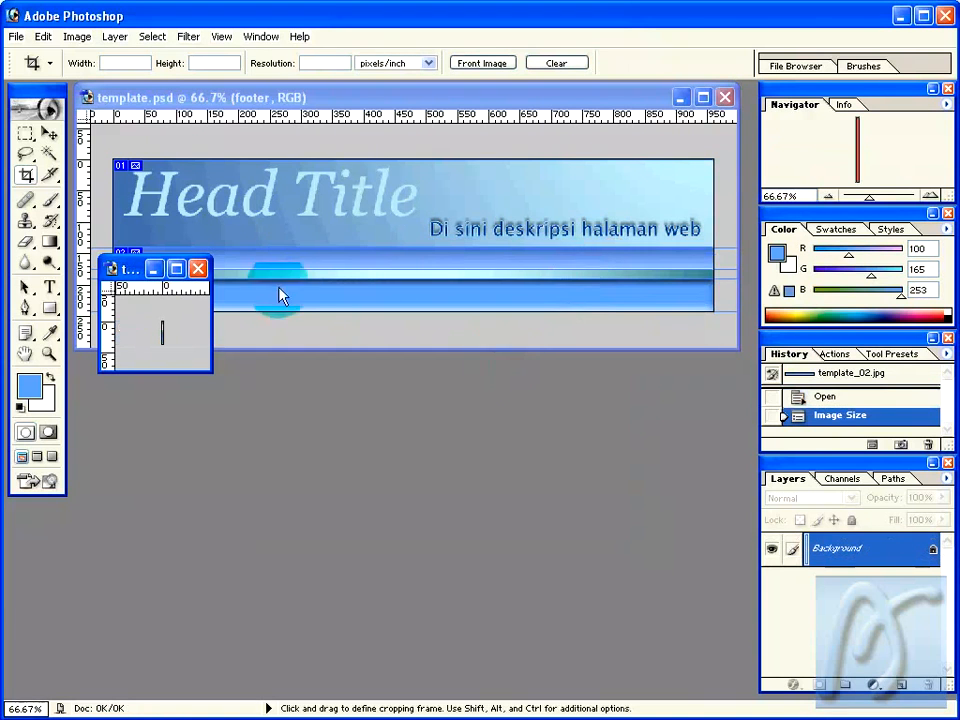
Step: Export the 1-pixel-wide image for the web as a maximum-quality JPEG named template_05.jpg in the images folder
left_click(17, 38)
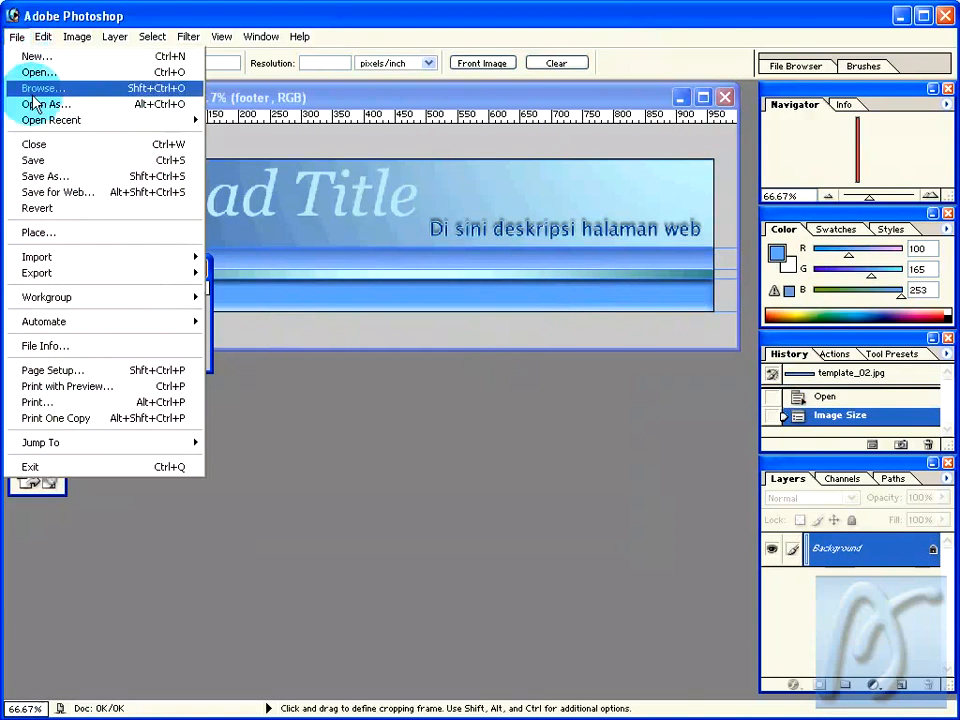
left_click(48, 193)
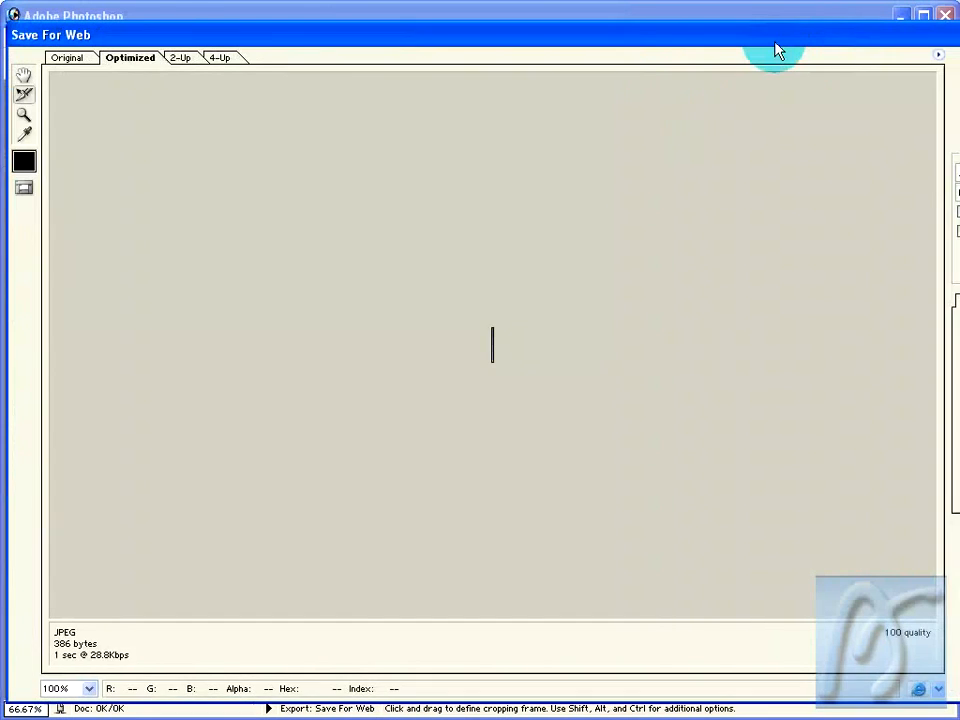
left_click_drag(776, 46, 574, 39)
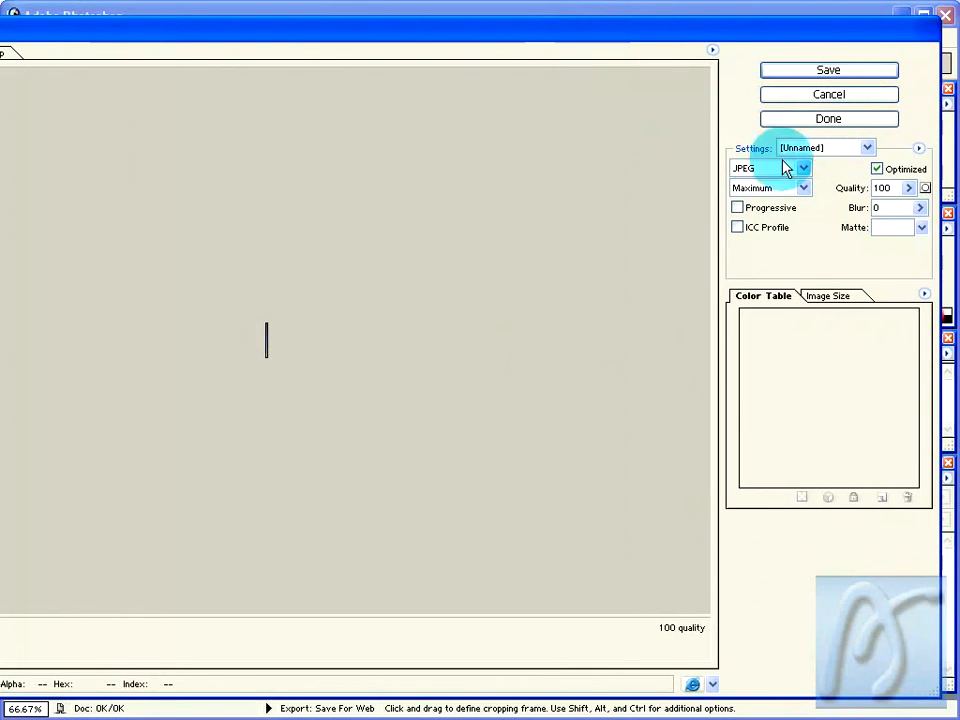
left_click(801, 71)
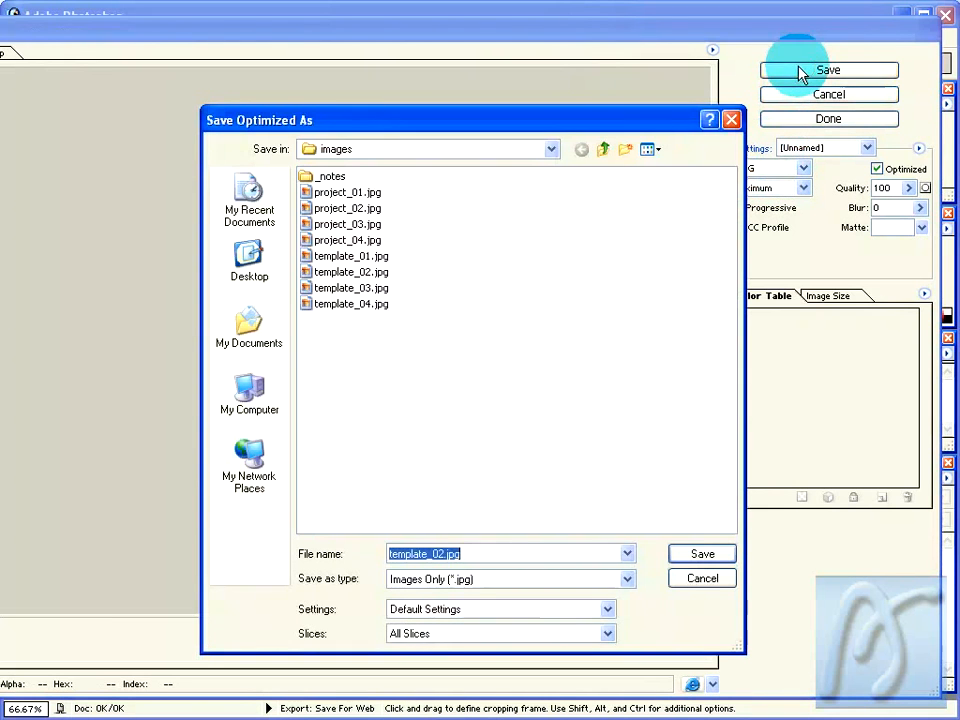
left_click(435, 553)
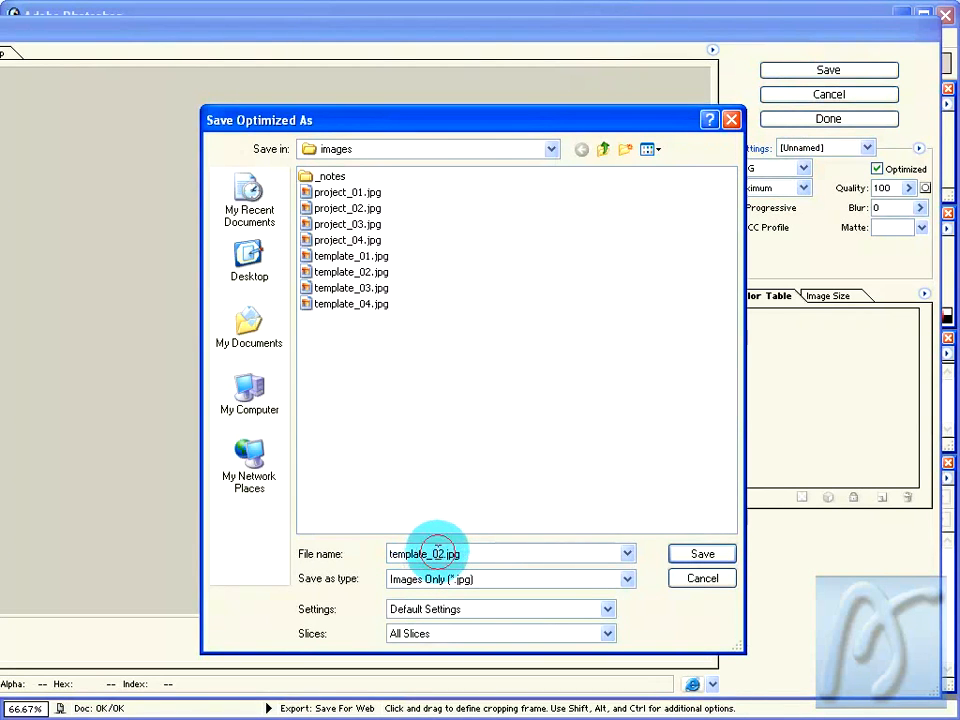
left_click(697, 555)
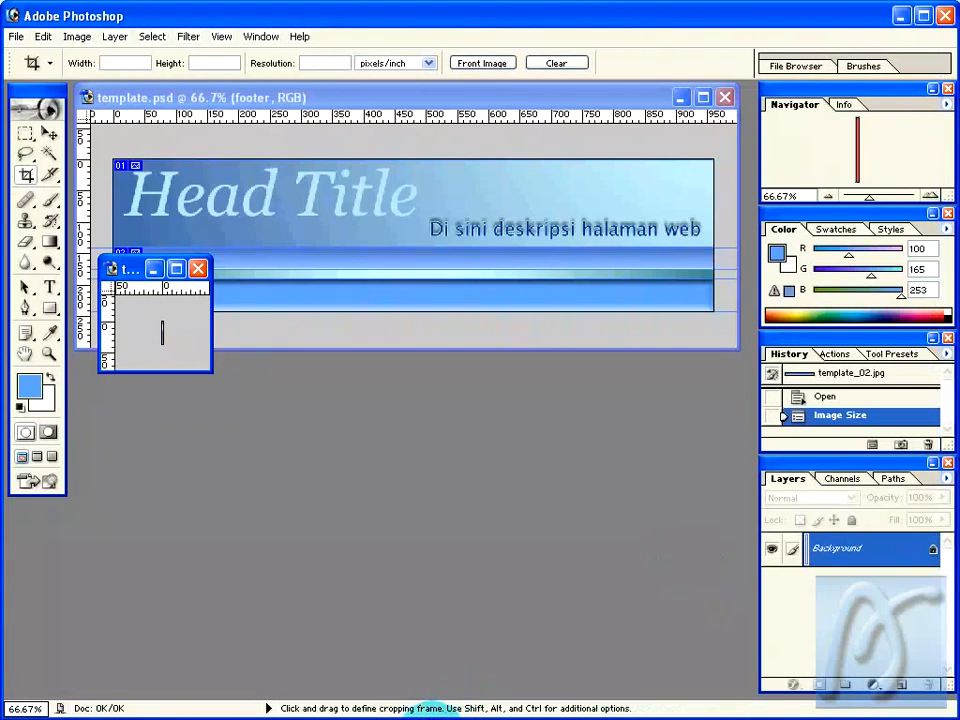
Step: Check template_05.jpg and template_04.jpg in the images folder, and close the template_02.jpg document without saving changes
left_click(430, 712)
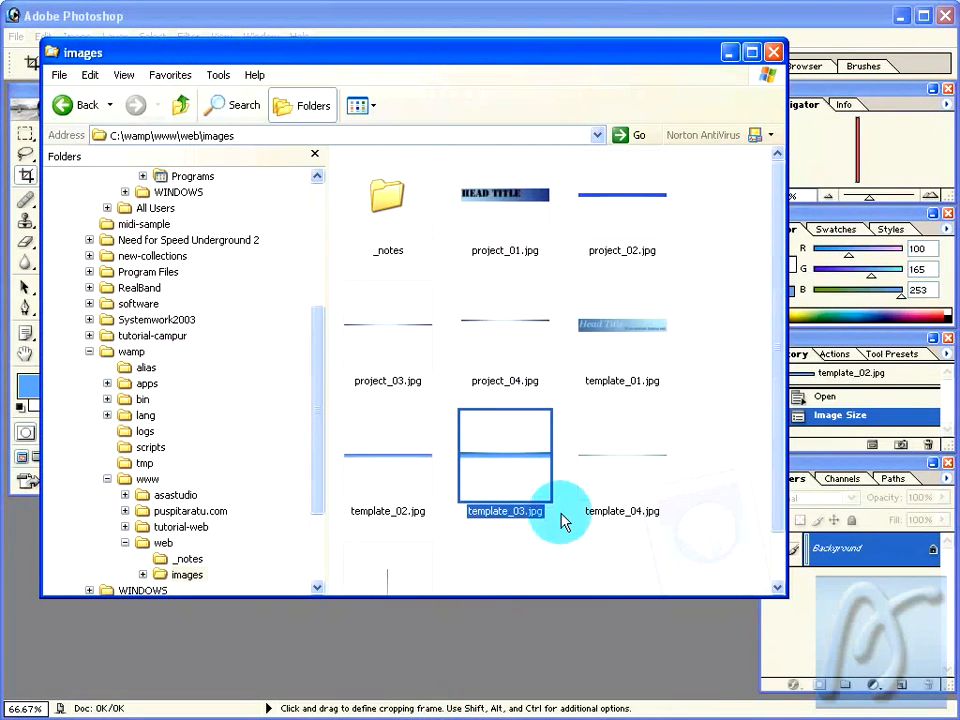
left_click(393, 577)
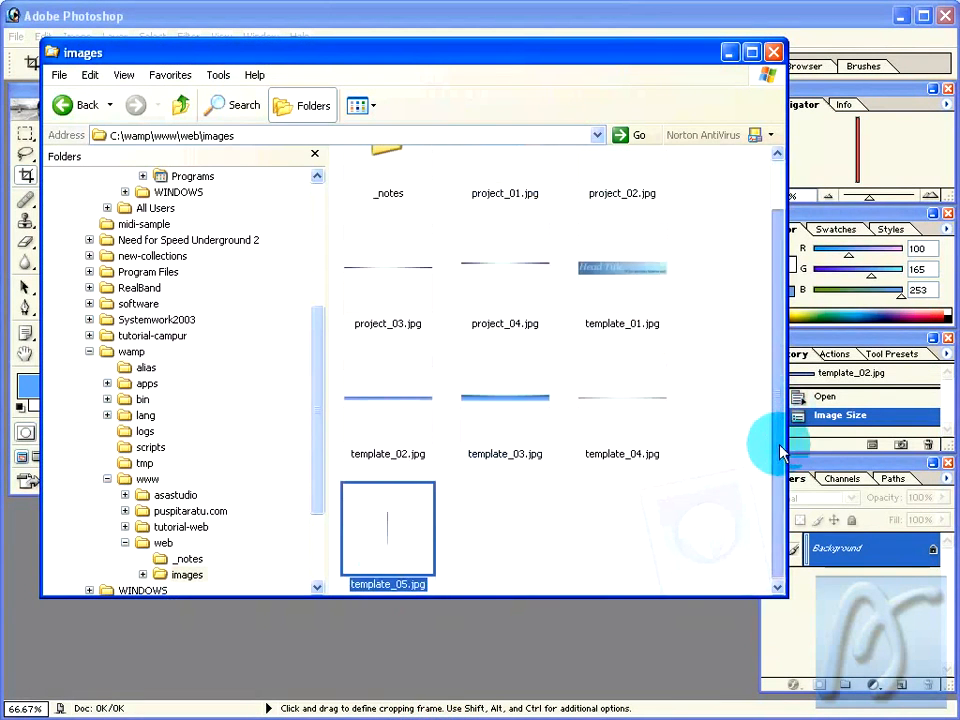
left_click(628, 414)
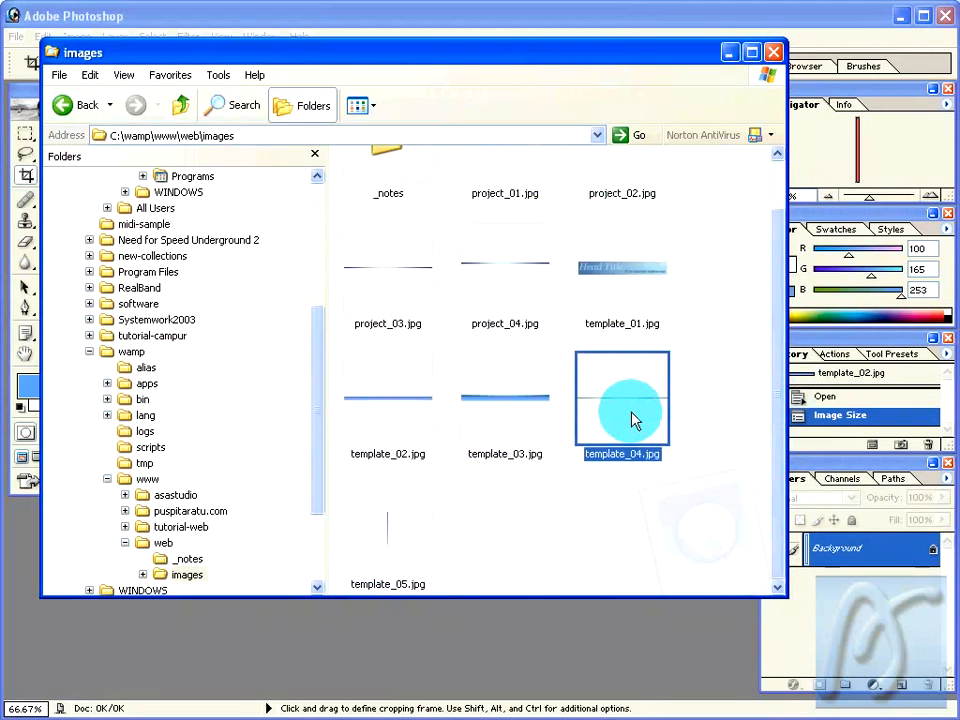
left_click(731, 53)
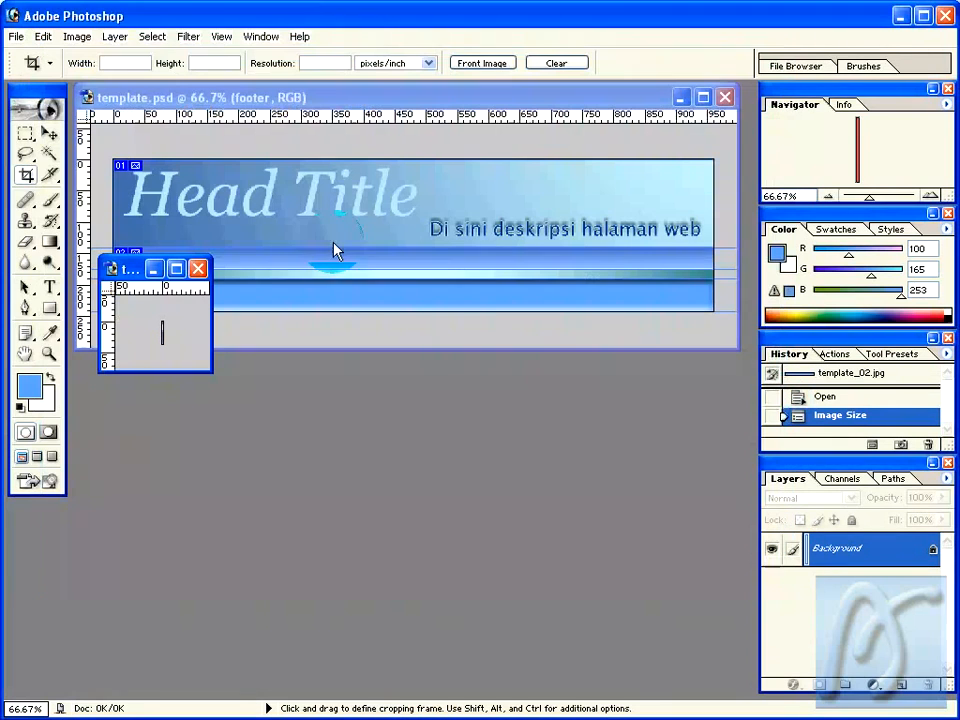
left_click(198, 269)
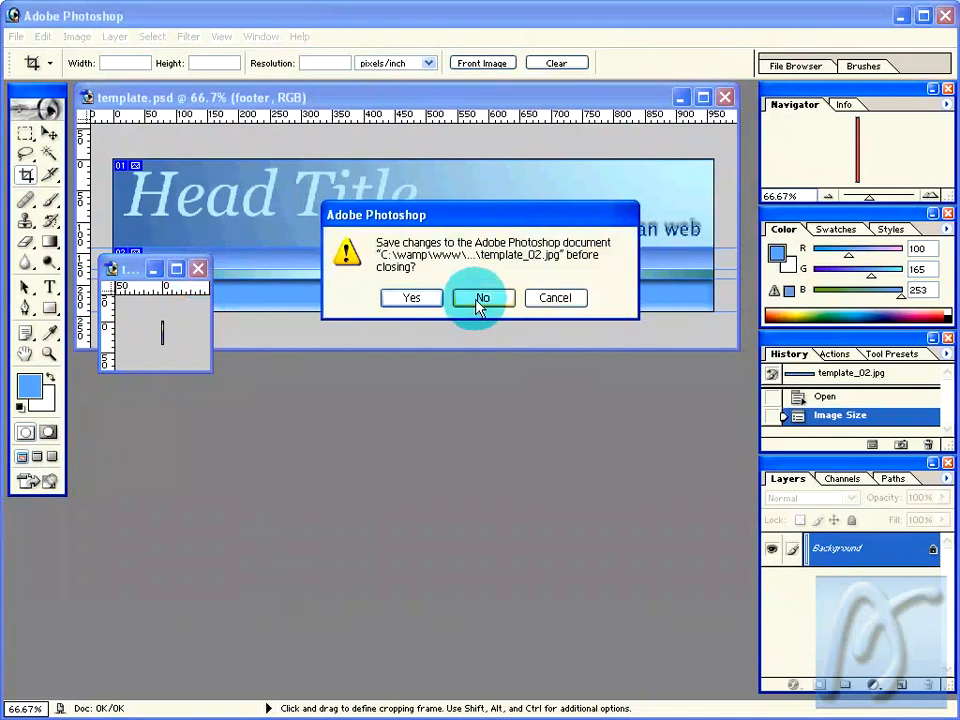
left_click(480, 299)
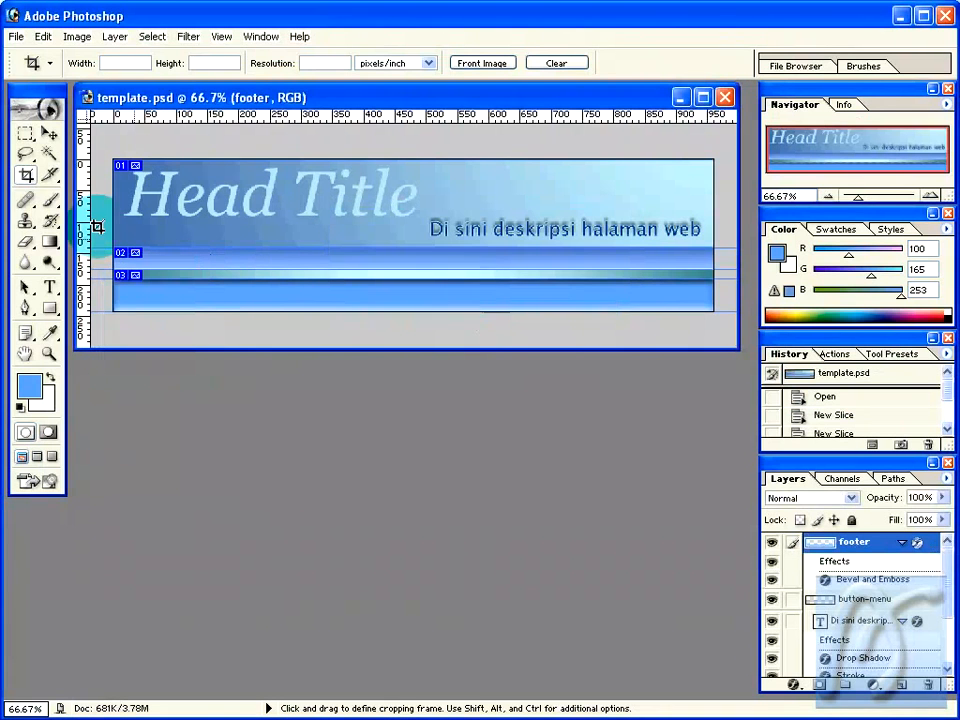
Step: Open template_03.jpg from the images folder and enlarge its document window to show empty space around the image
left_click(20, 40)
left_click(40, 71)
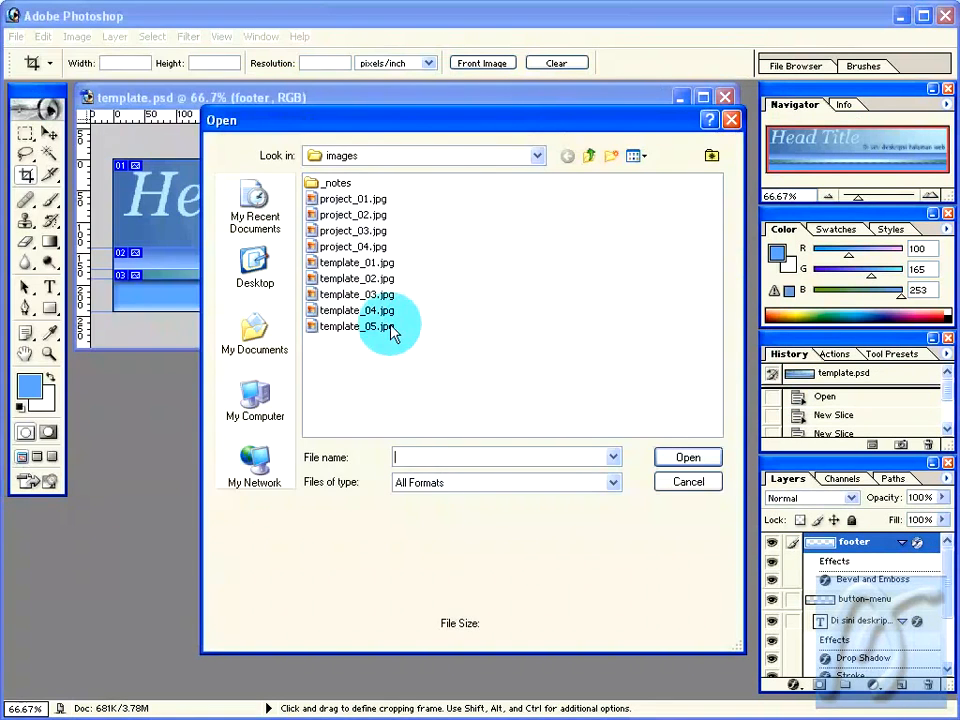
left_click(330, 295)
left_click(680, 456)
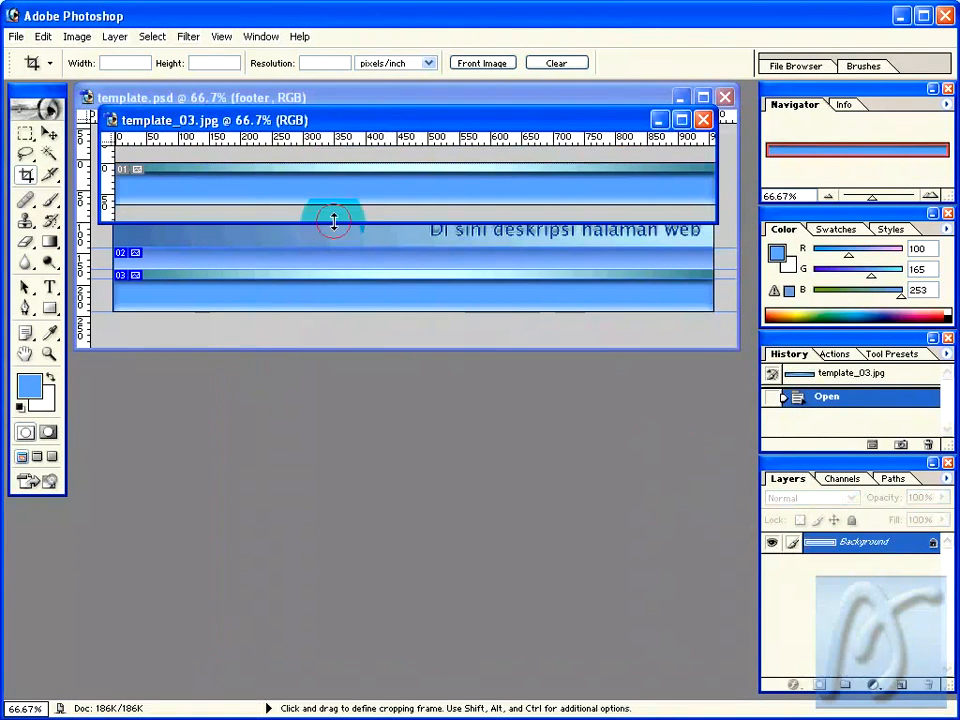
left_click_drag(334, 222, 334, 414)
left_click_drag(714, 366, 758, 369)
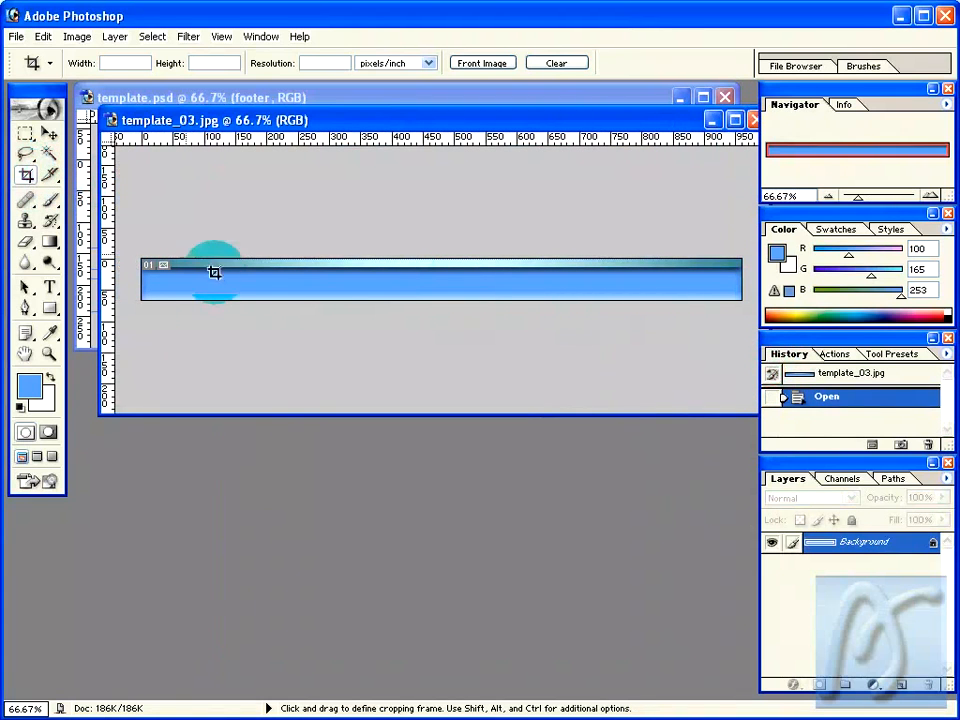
Step: Try cropping the teal strip off the upper edge of template_03.jpg, and return the image to its opened state
left_click_drag(124, 302, 745, 265)
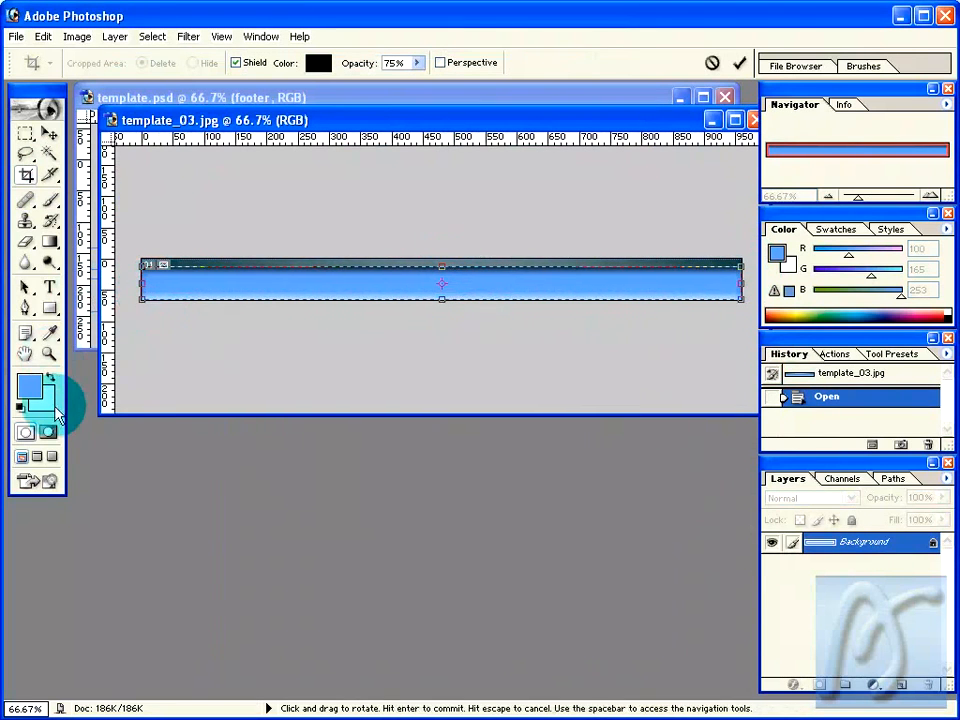
left_click(48, 354)
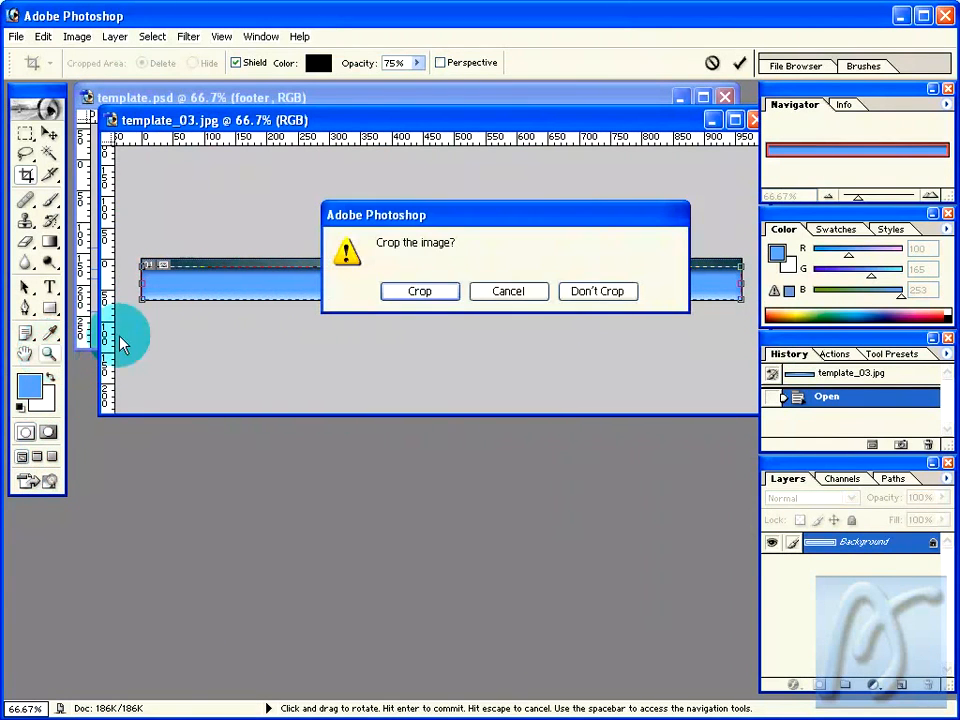
left_click_drag(488, 222, 418, 260)
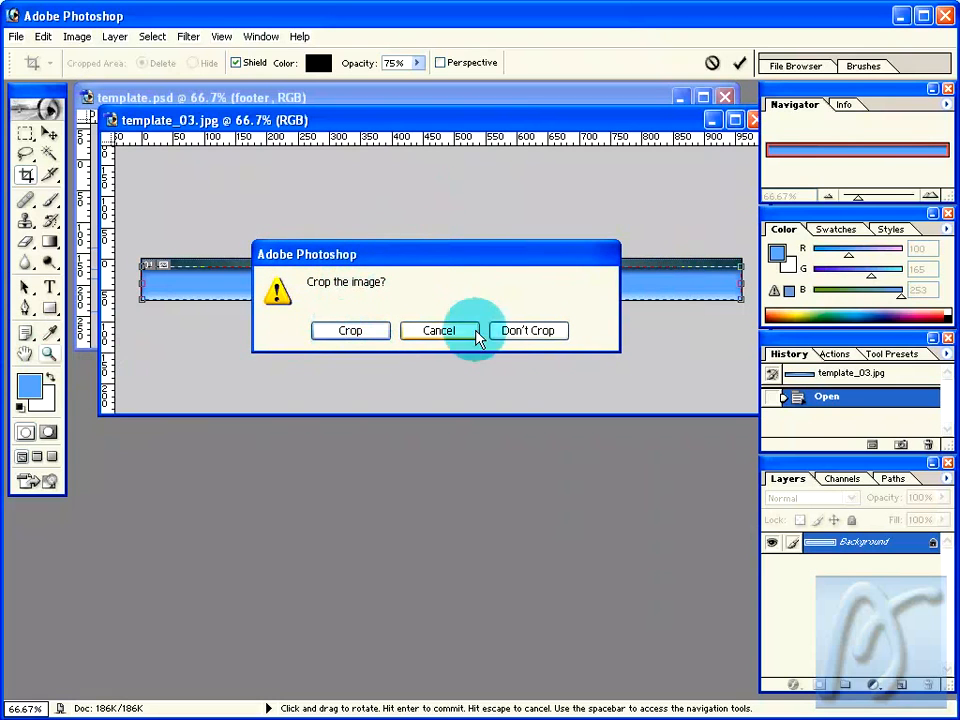
left_click(348, 330)
key("z")
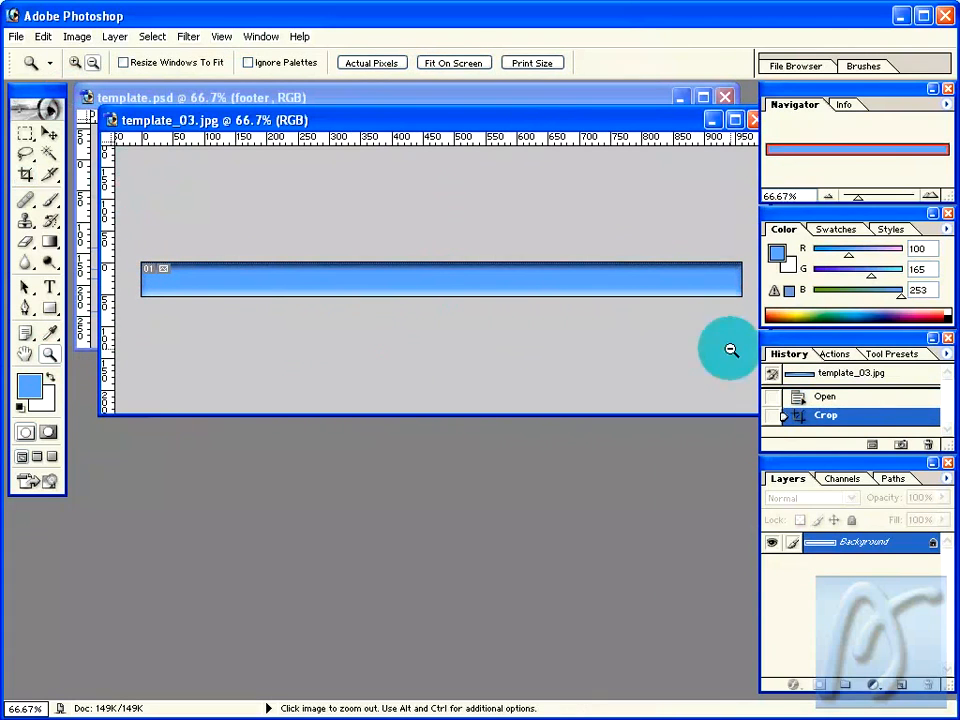
left_click(834, 399)
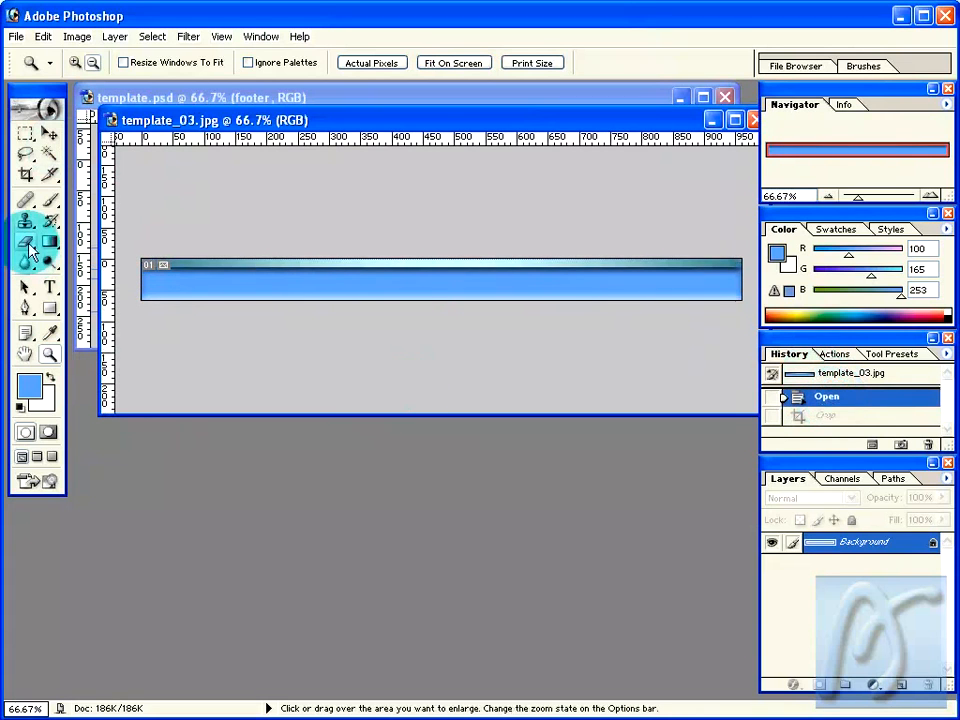
left_click(26, 178)
left_click_drag(139, 297, 742, 261)
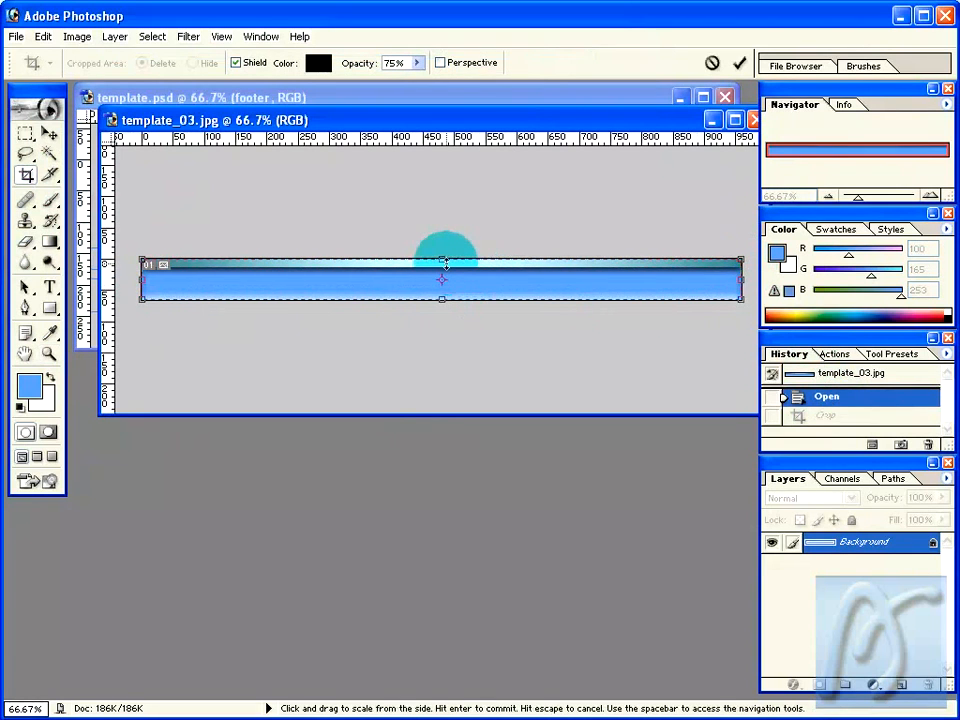
left_click_drag(443, 260, 443, 268)
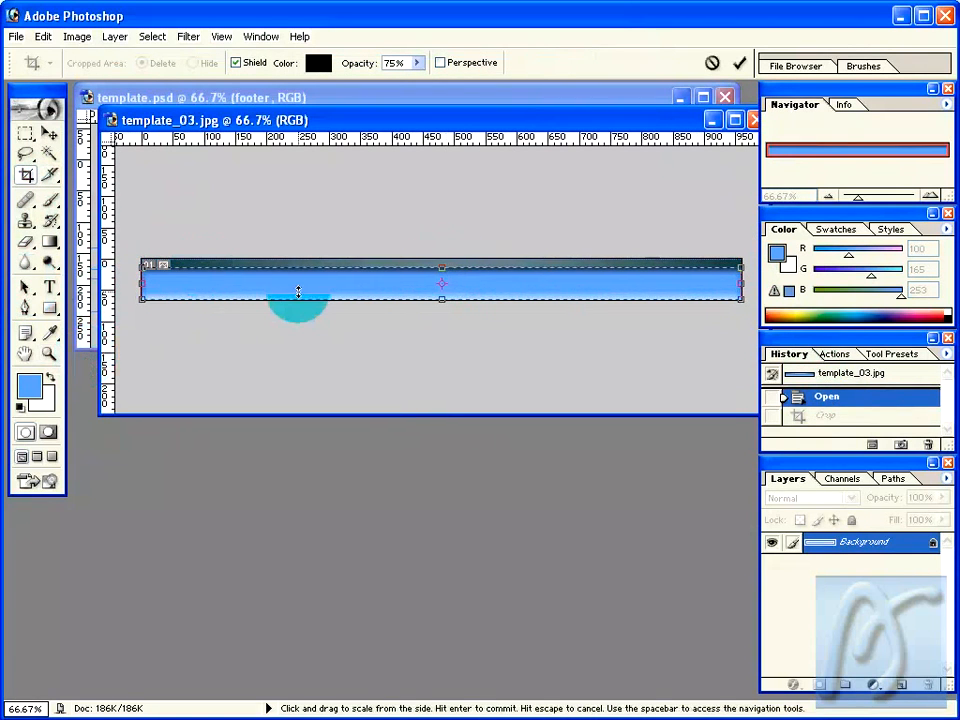
left_click(49, 357)
left_click_drag(433, 262, 427, 265)
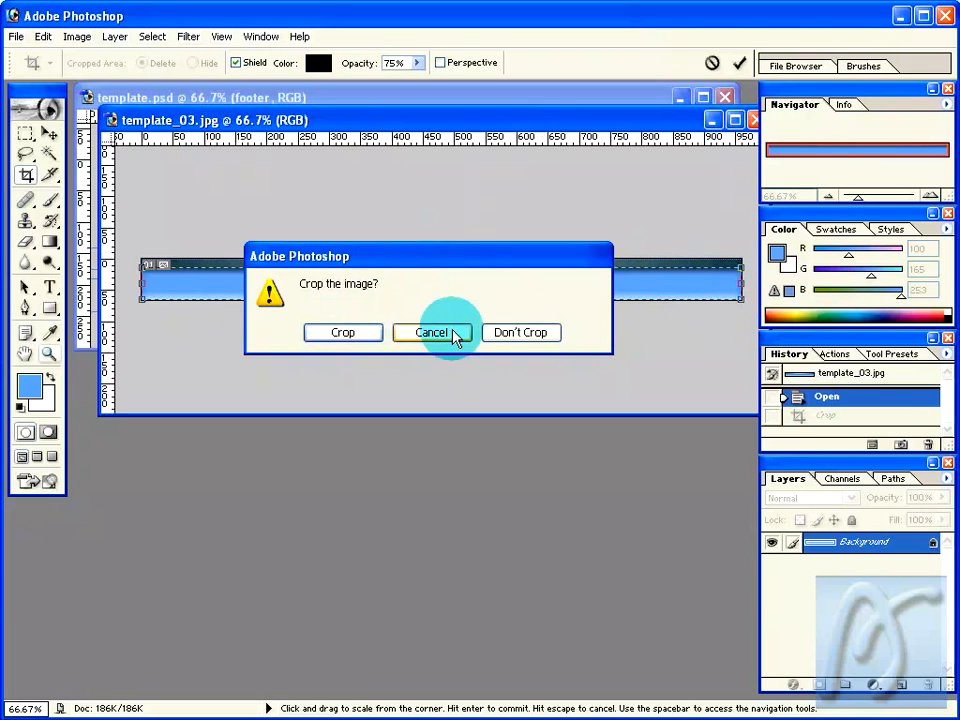
left_click(545, 334)
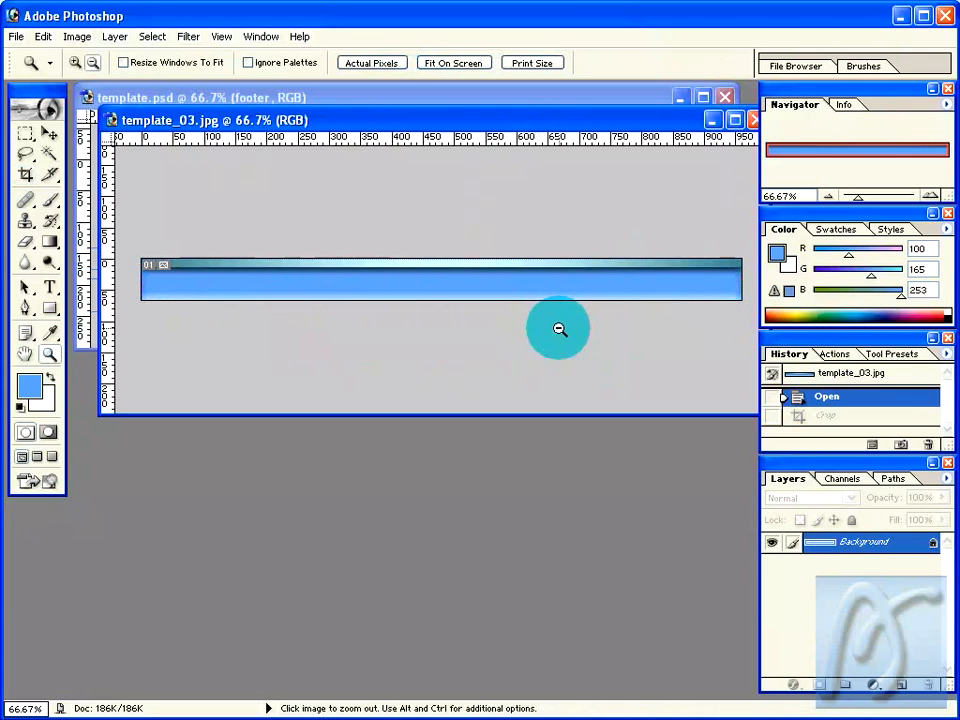
Step: Draw a crop frame around the blue bar at 500% magnification, with its upper edge aligned exactly to the teal strip's lower border
left_click(499, 288)
left_click(499, 288)
left_click(76, 62)
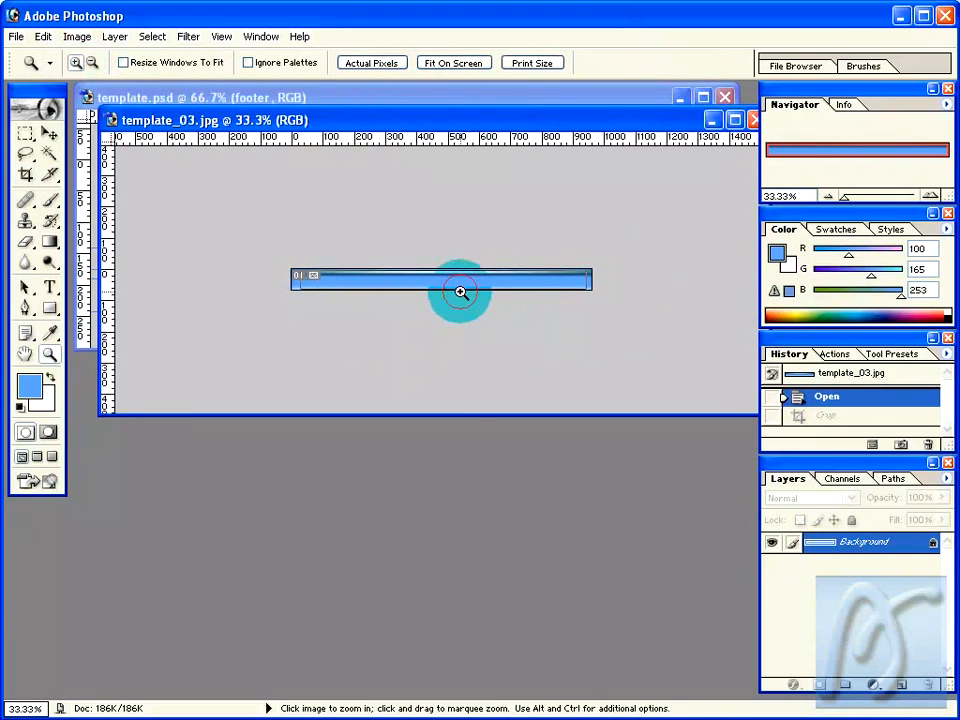
left_click(461, 292)
left_click(461, 291)
left_click(461, 291)
left_click(461, 291)
left_click(461, 291)
left_click(461, 291)
left_click(461, 291)
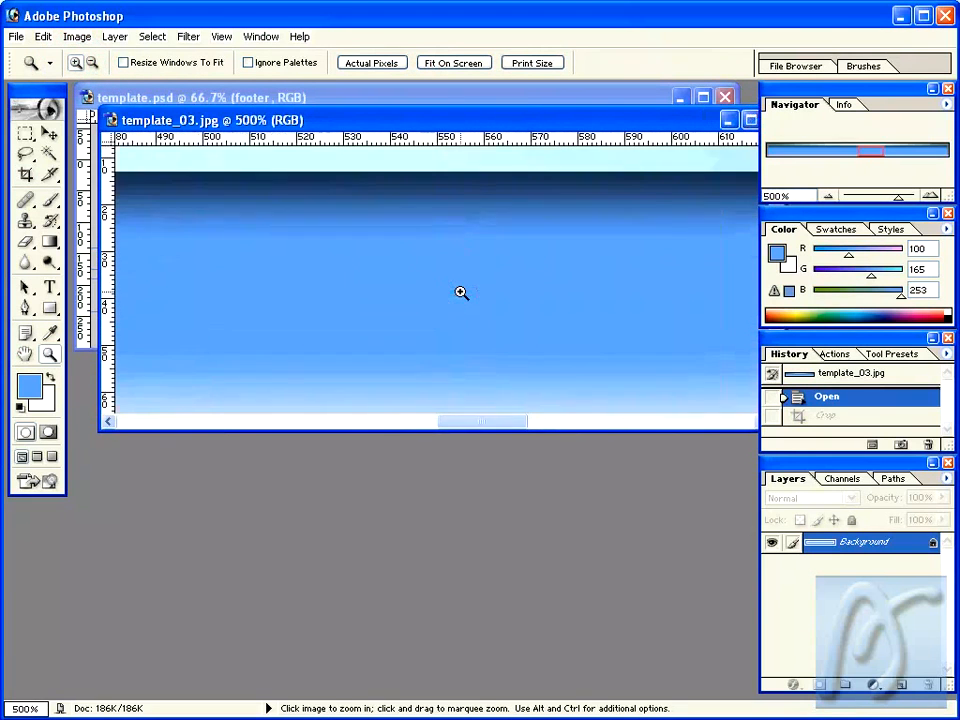
left_click_drag(478, 430, 484, 628)
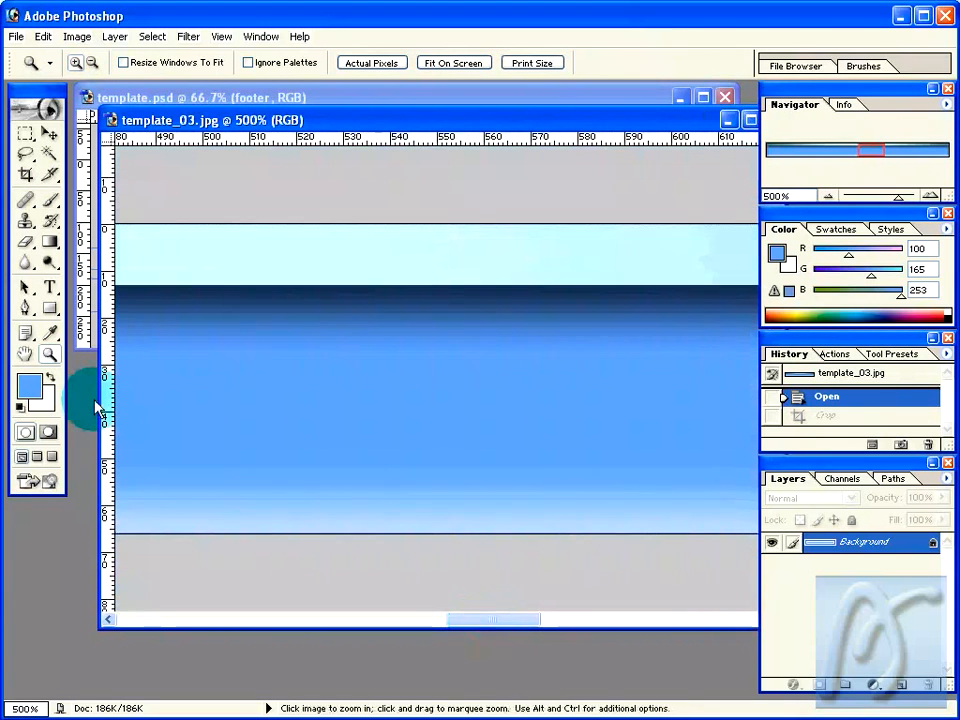
left_click_drag(99, 405, 68, 410)
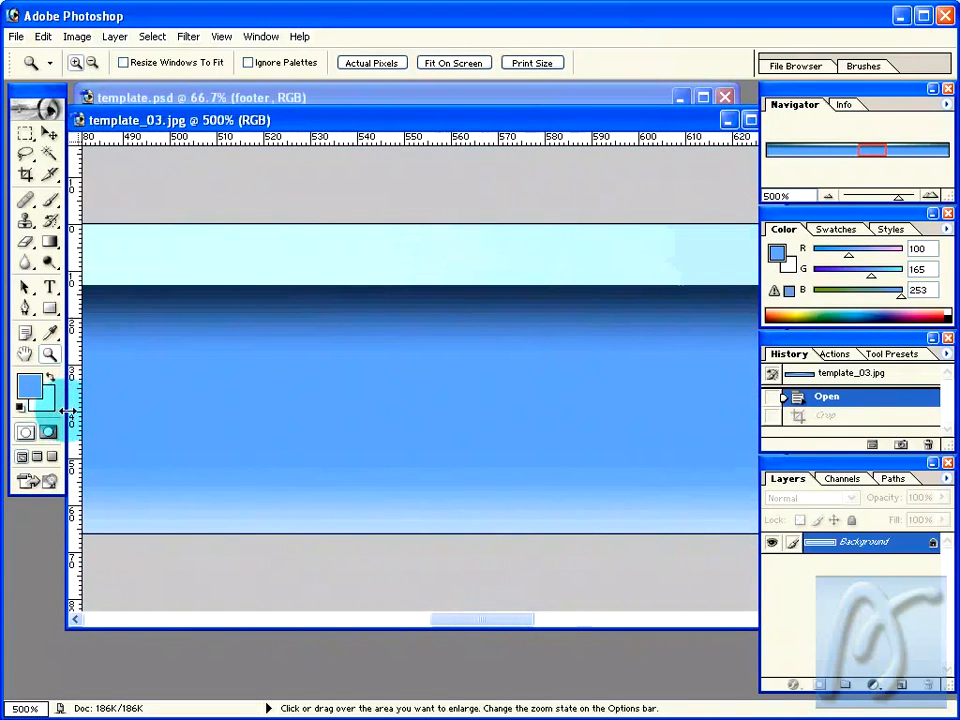
left_click(26, 174)
left_click_drag(150, 274, 576, 537)
left_click_drag(362, 281, 362, 282)
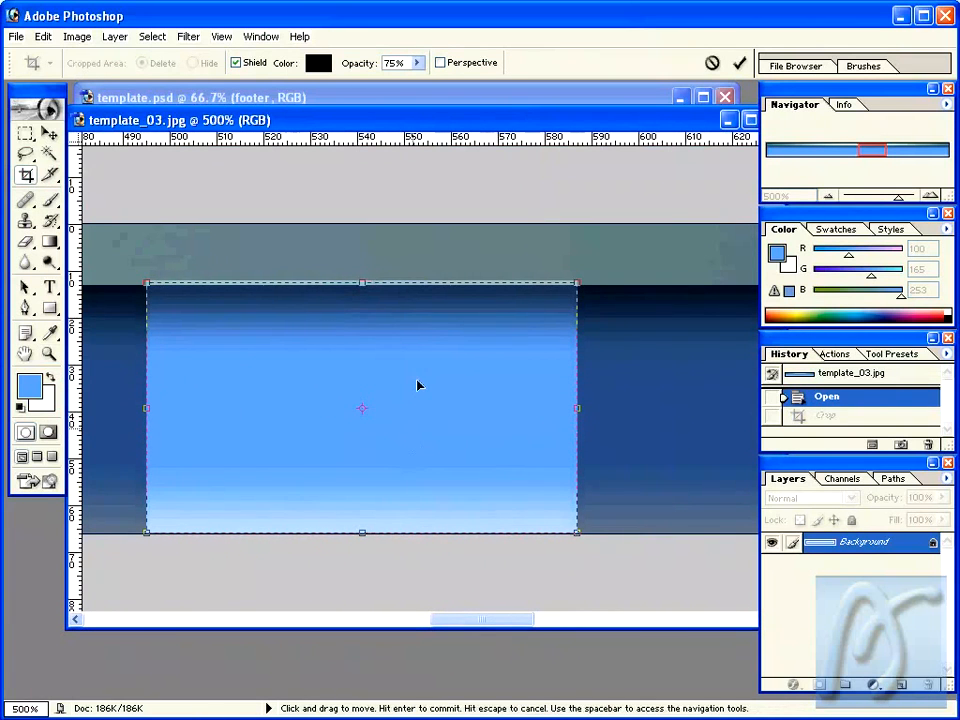
left_click_drag(364, 284, 364, 287)
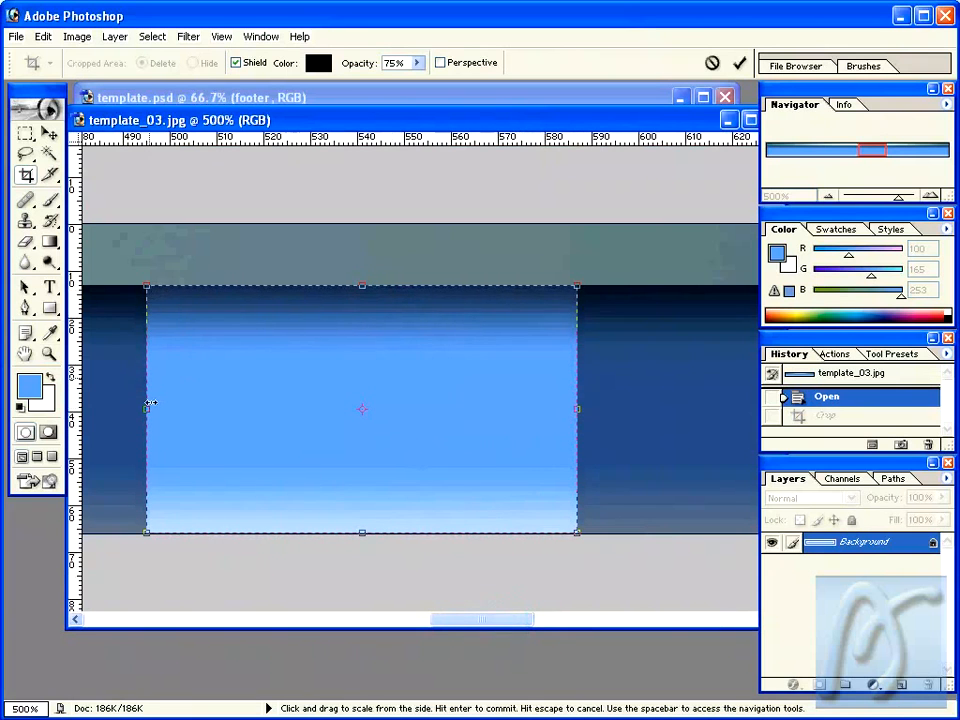
Step: Extend the crop frame sideways to the right and left edges of the image so it spans the full width
left_click_drag(578, 409, 818, 412)
left_click_drag(606, 130, 553, 138)
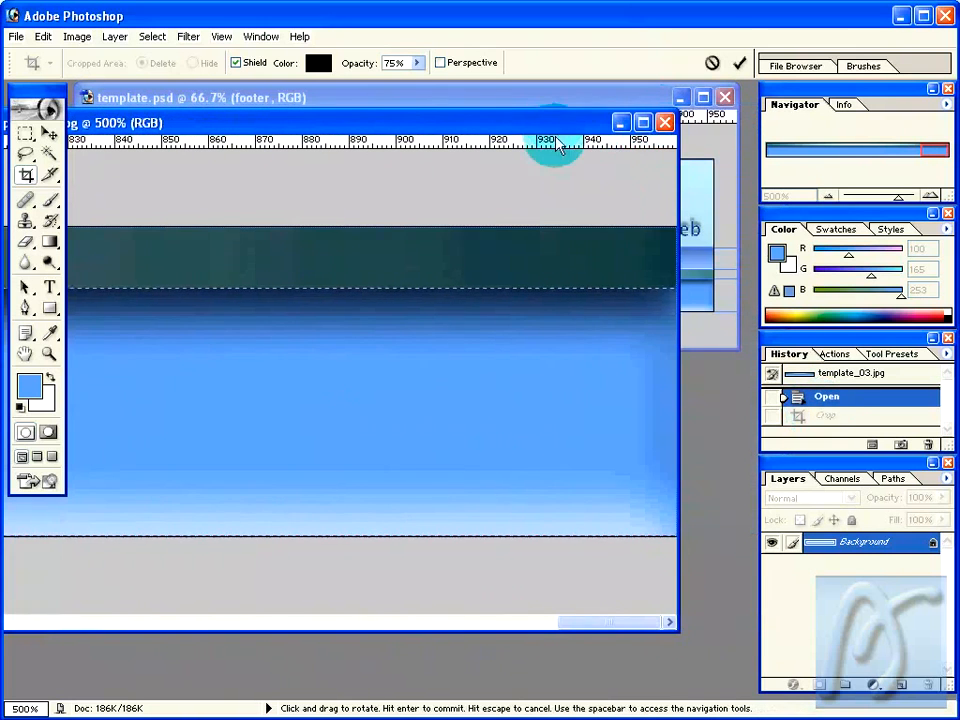
mouse_move(675, 603)
left_mouse_down()
mouse_move(789, 598)
mouse_move(611, 596)
mouse_move(658, 598)
left_mouse_up()
left_click_drag(312, 620, 339, 624)
left_click_drag(364, 413, 4, 436)
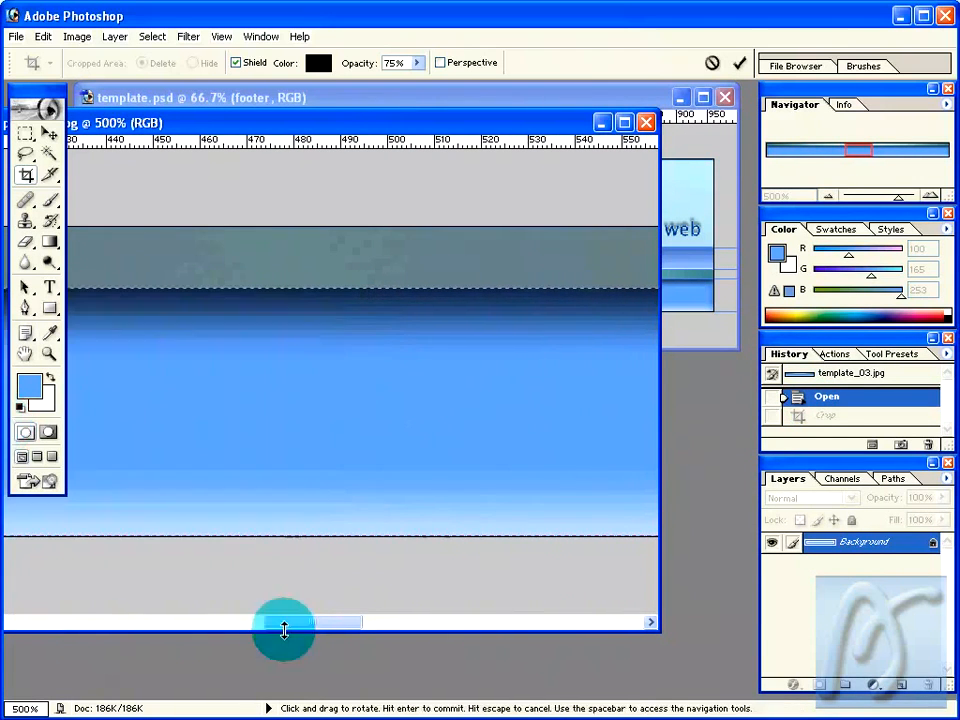
left_click_drag(289, 123, 494, 122)
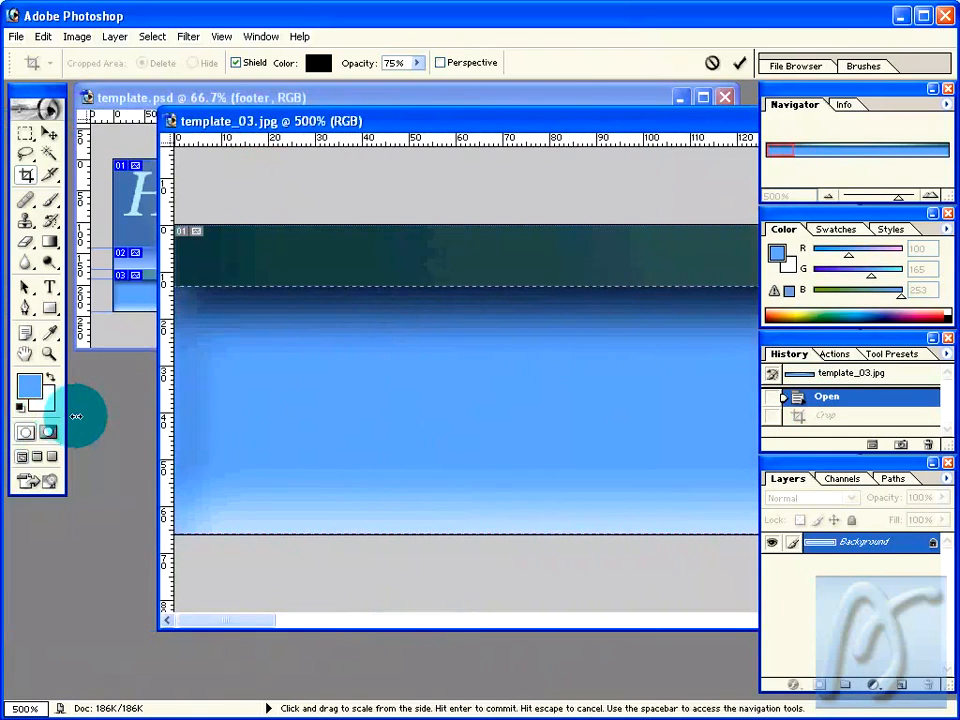
mouse_move(193, 418)
left_mouse_down()
mouse_move(160, 418)
mouse_move(208, 411)
left_mouse_up()
Step: Check both ends of the crop frame and crop template_03.jpg to the full-width blue bar without the teal strip
left_click_drag(225, 621, 800, 660)
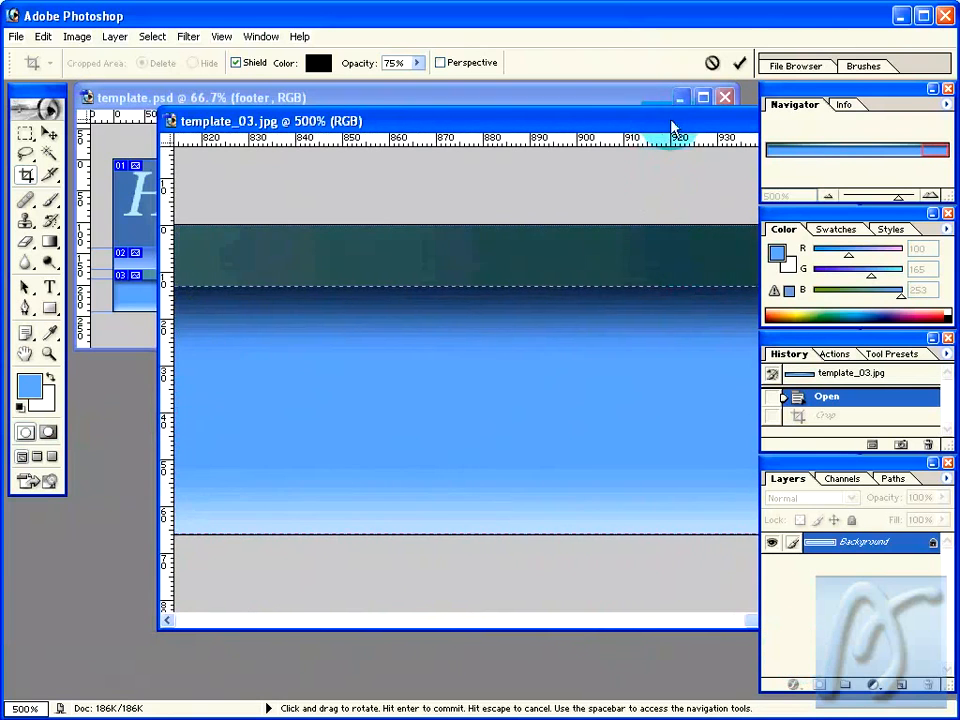
left_click_drag(671, 129, 584, 132)
left_click_drag(72, 333, 128, 333)
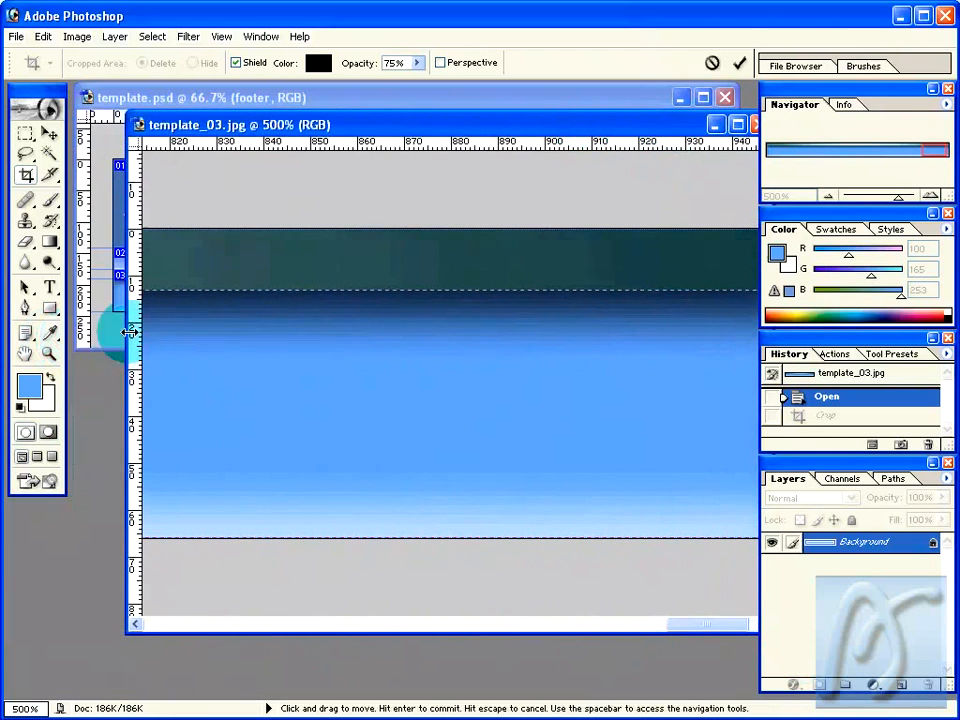
left_click_drag(594, 134, 541, 140)
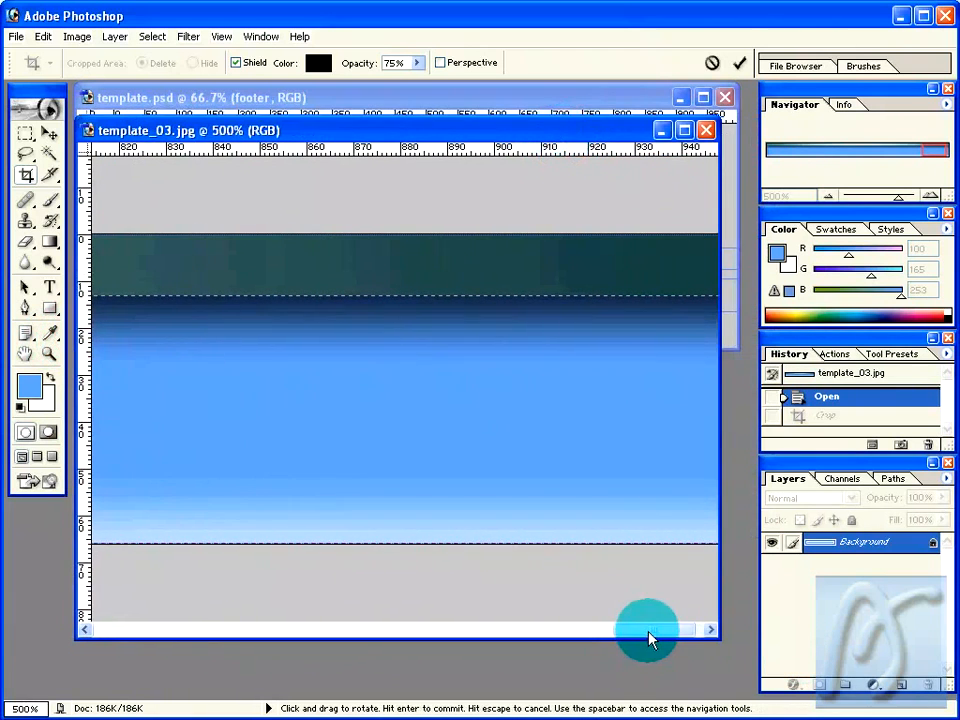
left_click_drag(651, 638, 690, 637)
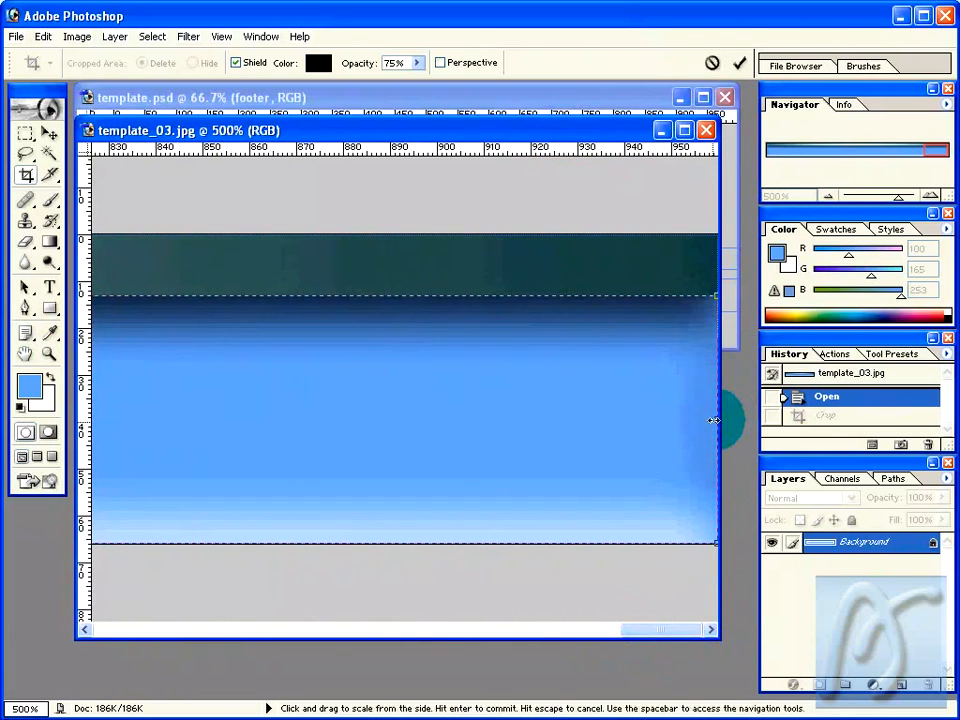
left_click_drag(639, 636, 114, 636)
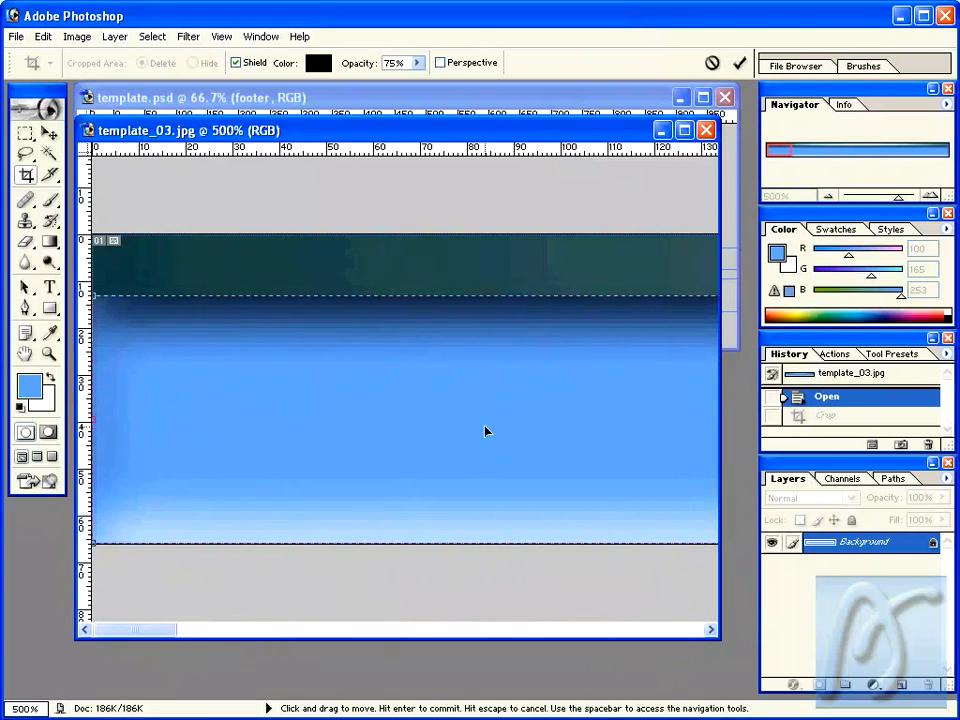
key("Return")
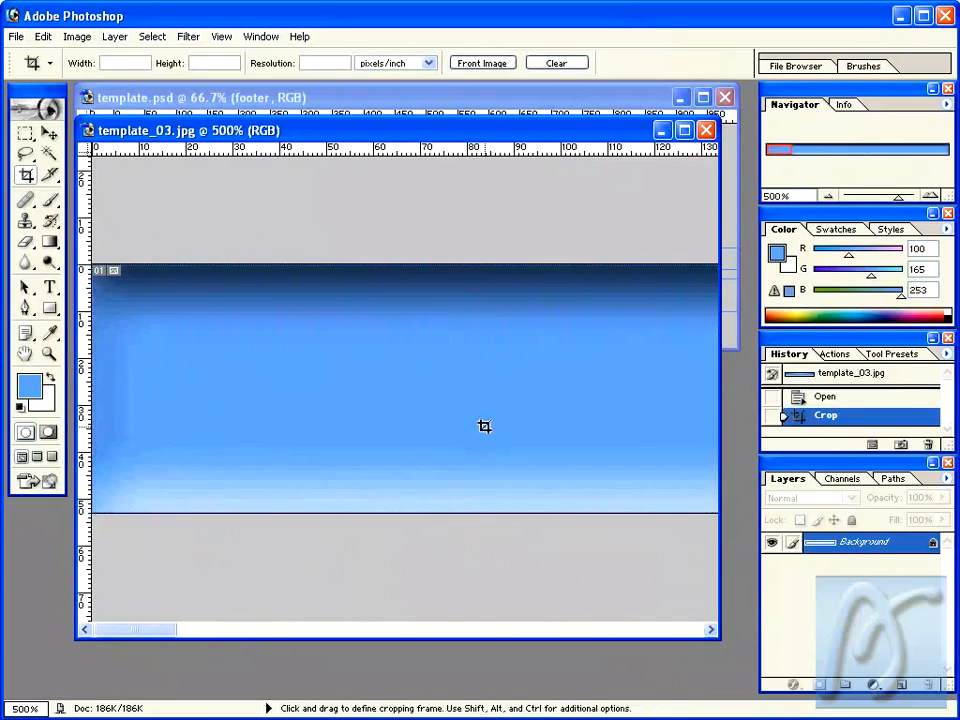
Step: Export the cropped blue bar for the web as a maximum-quality JPEG named template_06.jpg in the images folder, and view that folder
left_click(49, 354)
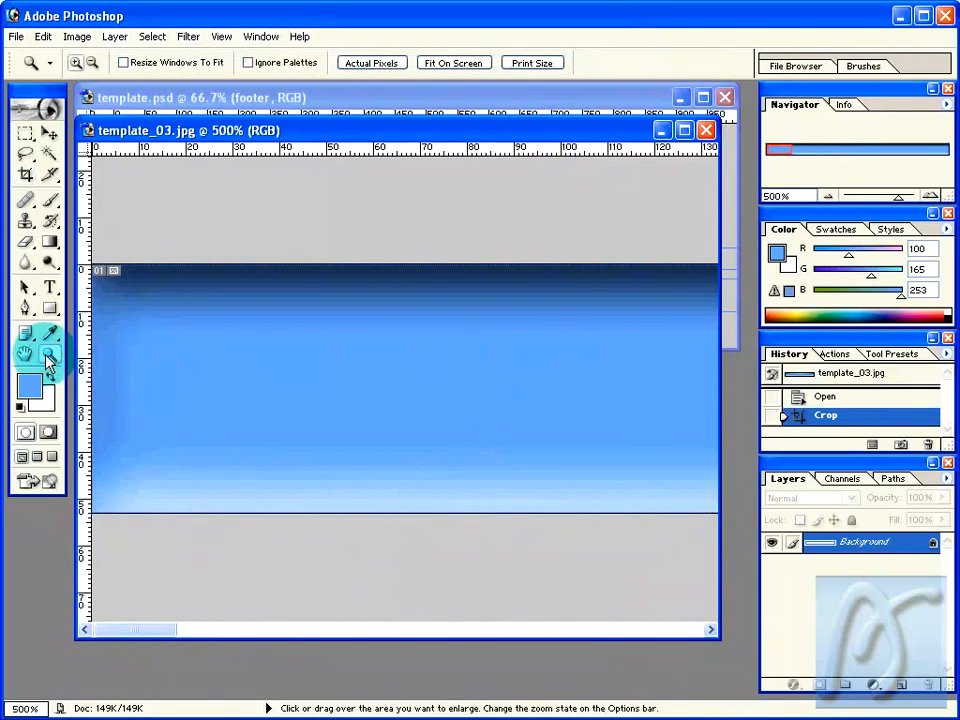
left_click(76, 63)
left_click(92, 63)
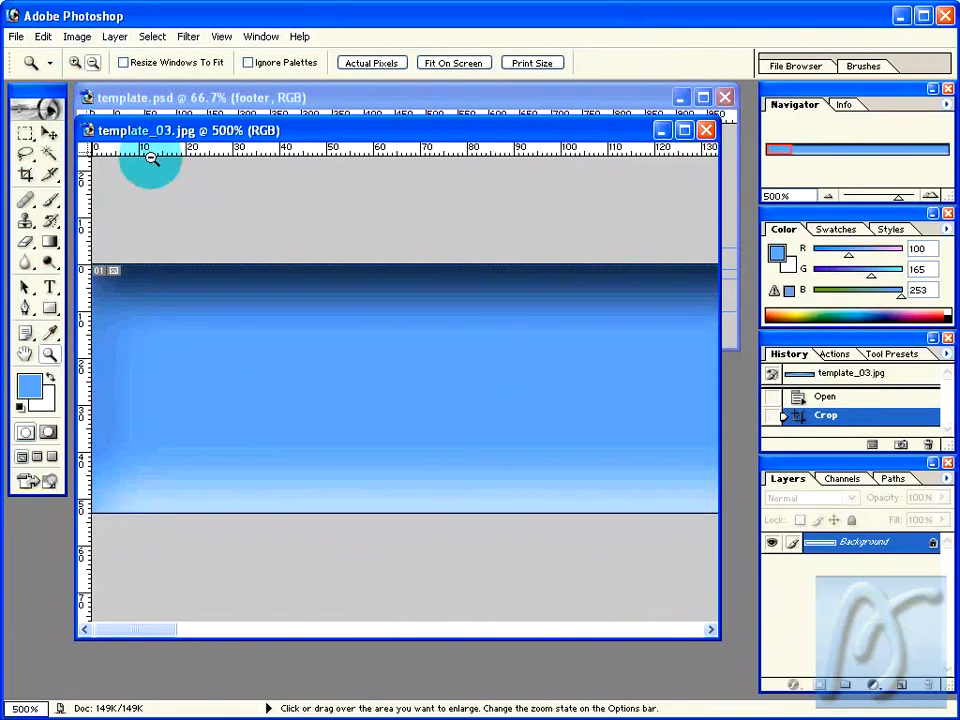
left_click(252, 366)
left_click(252, 366)
left_click(251, 365)
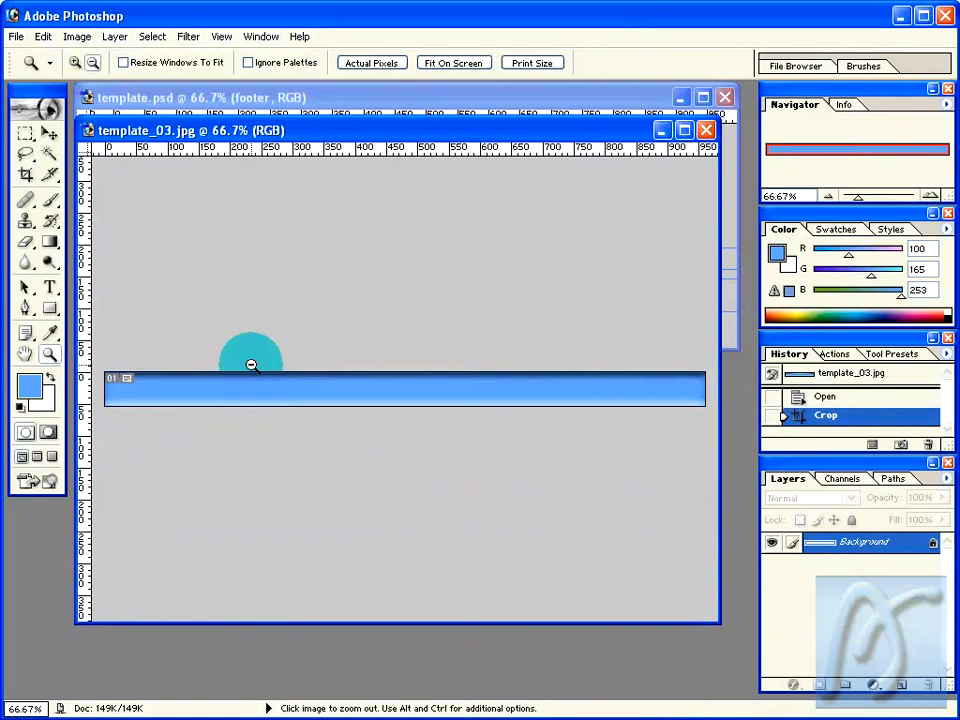
left_click(15, 37)
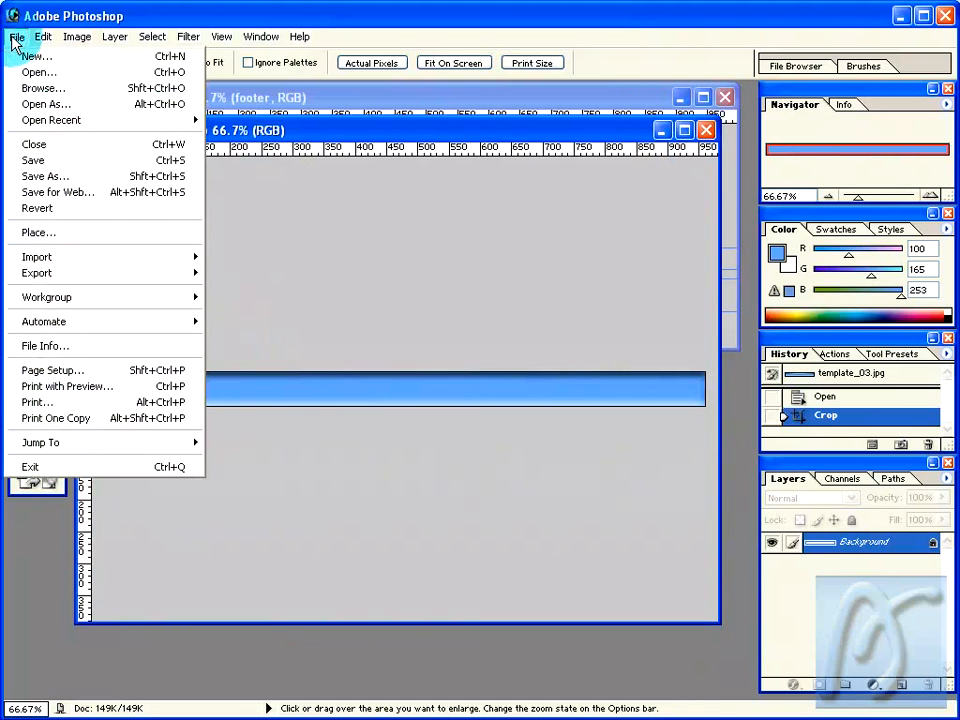
left_click(40, 193)
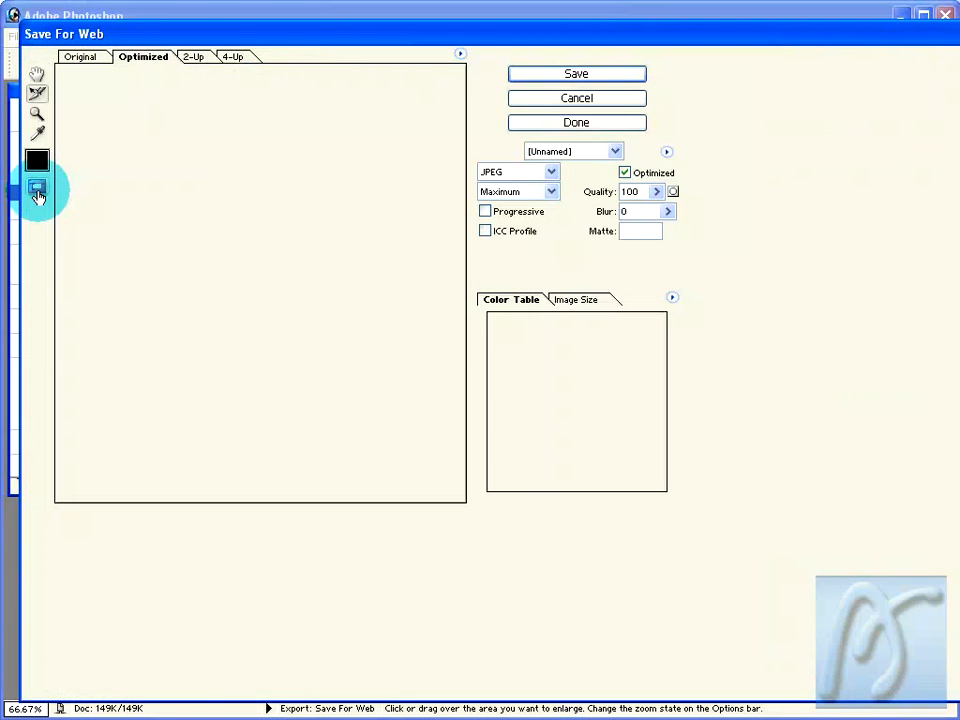
left_click_drag(924, 37, 700, 33)
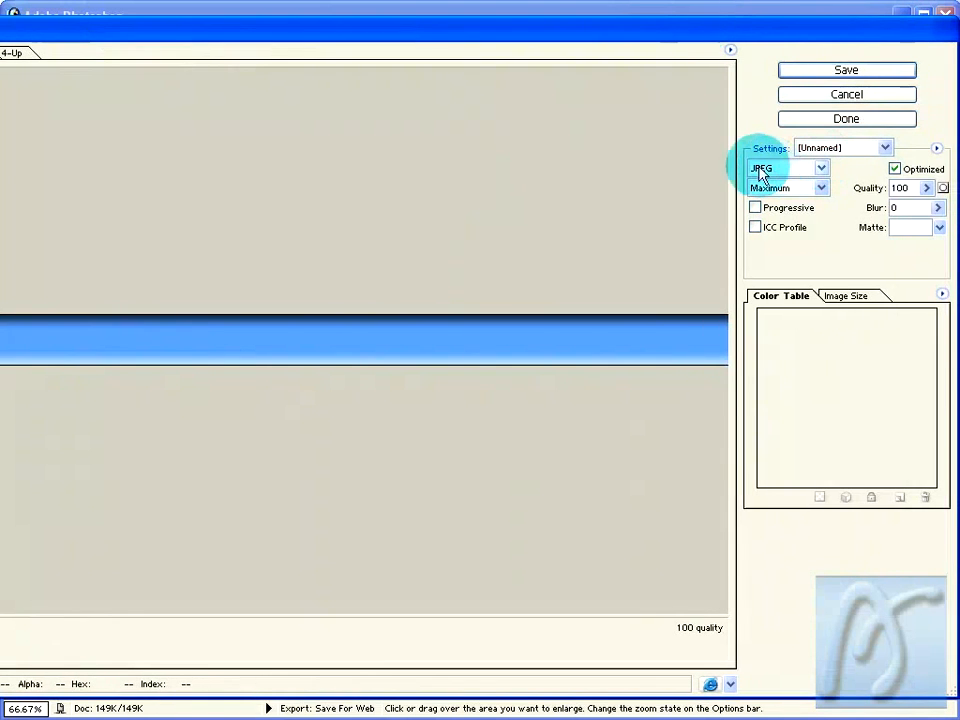
left_click(820, 72)
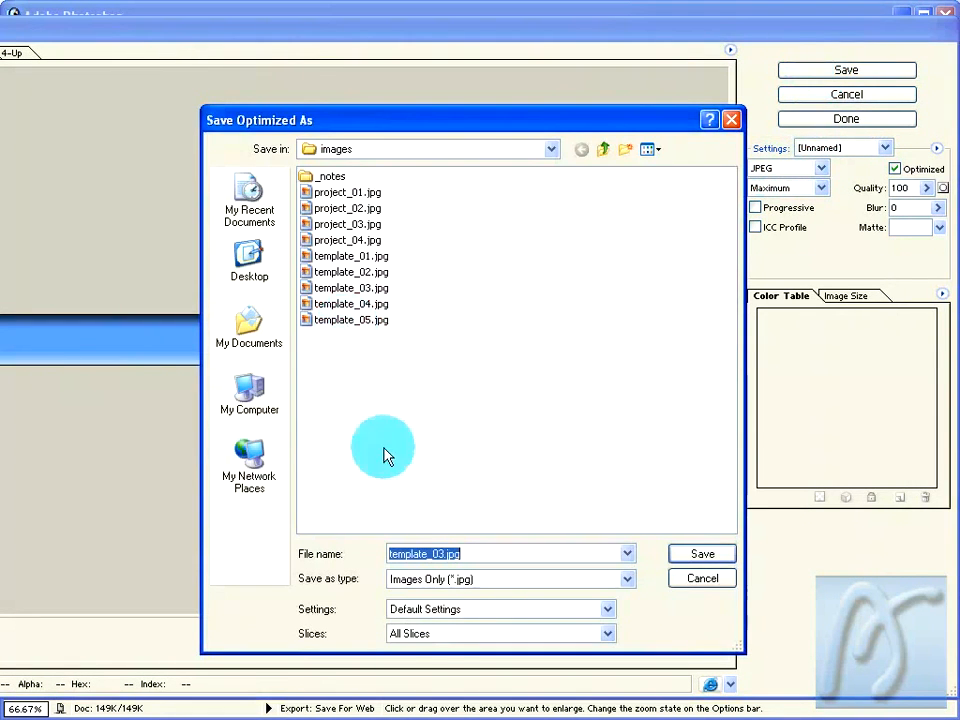
left_click(440, 553)
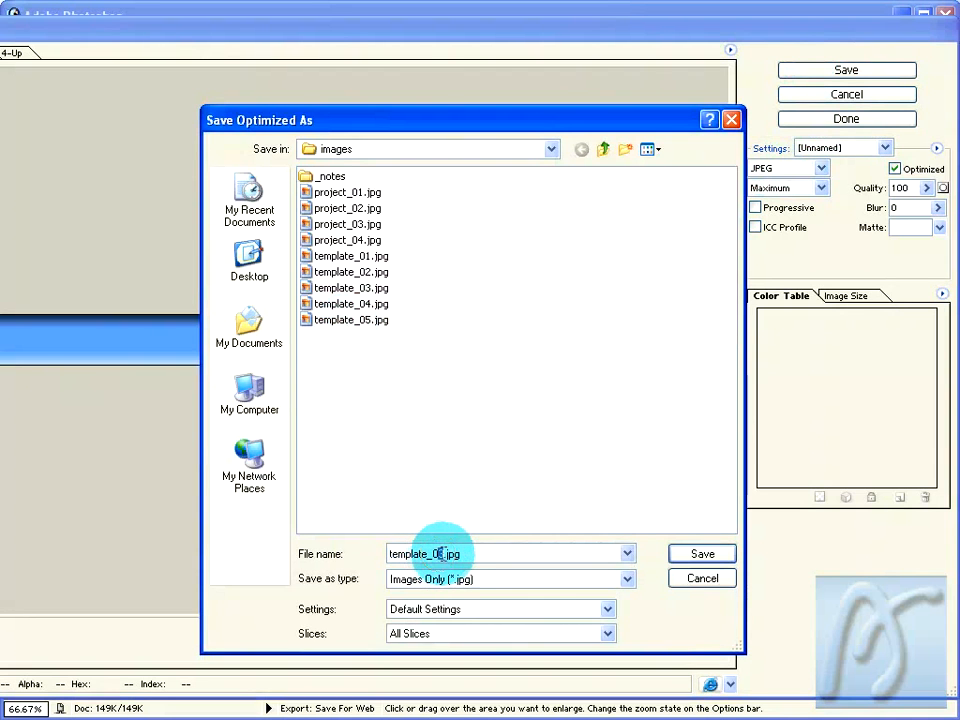
key("BackSpace")
type("6")
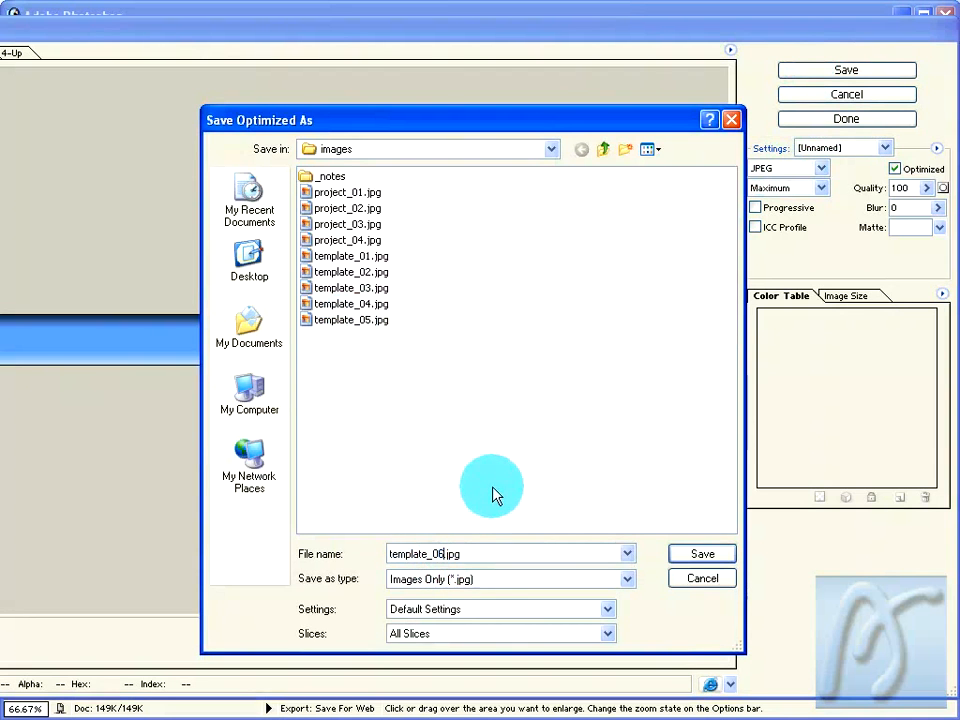
left_click(704, 556)
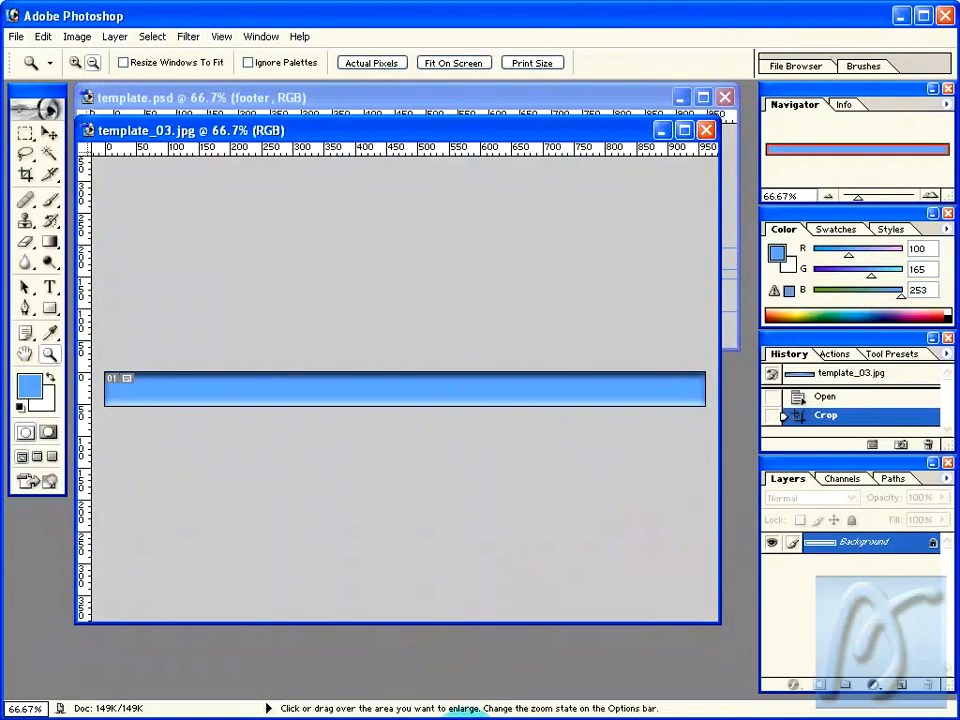
left_click(466, 718)
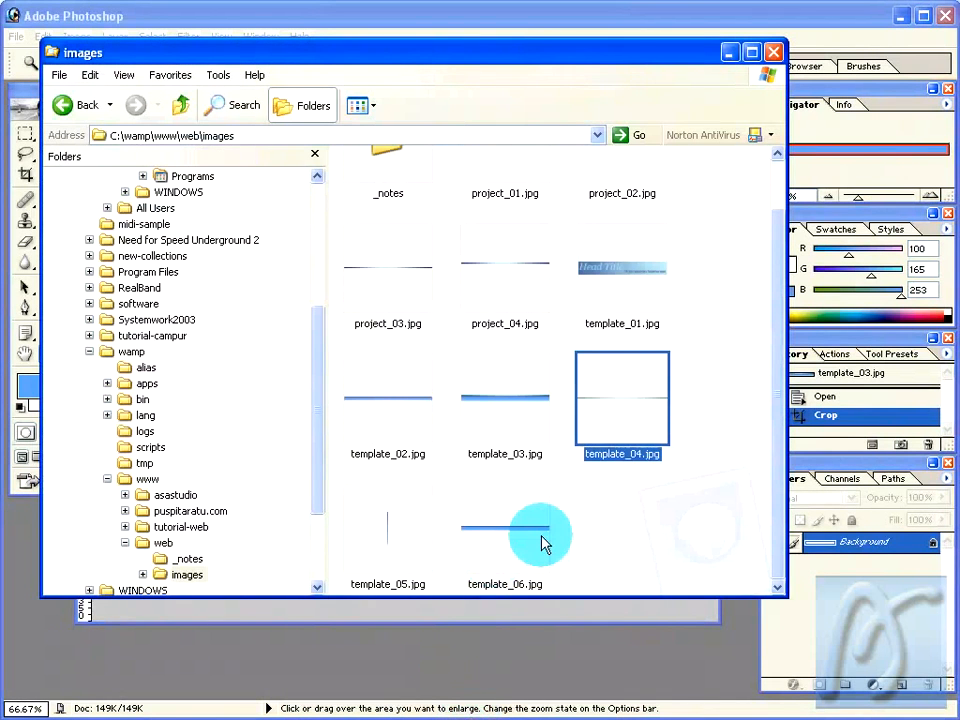
Step: Review the exported slices template_06.jpg, template_05.jpg, template_04.jpg and template_01.jpg in the images folder
left_click(514, 543)
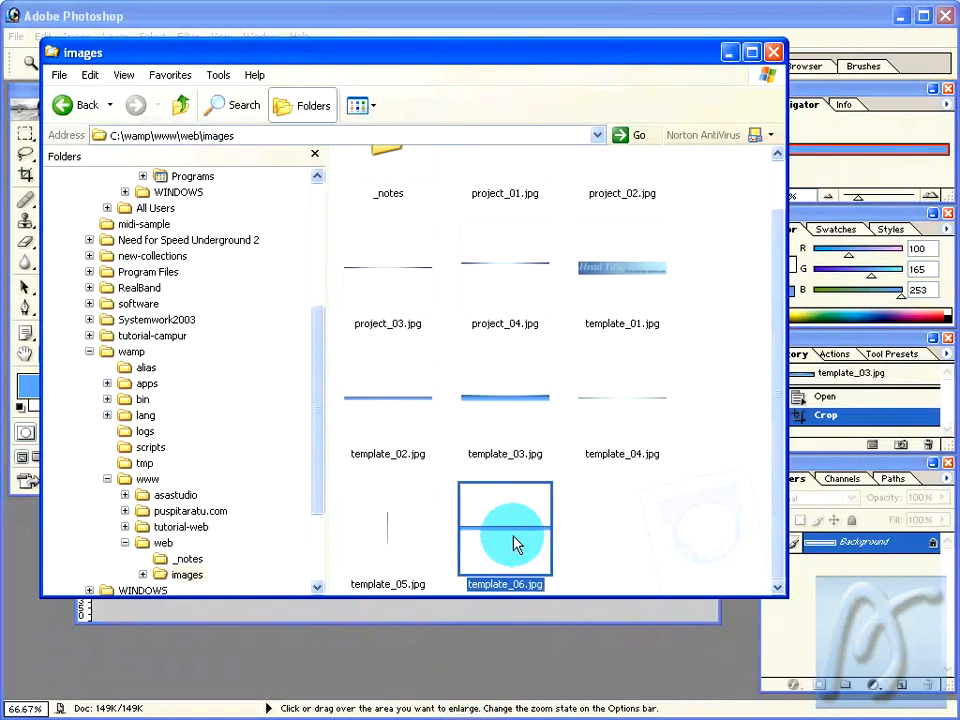
left_click(405, 527)
left_click(619, 399)
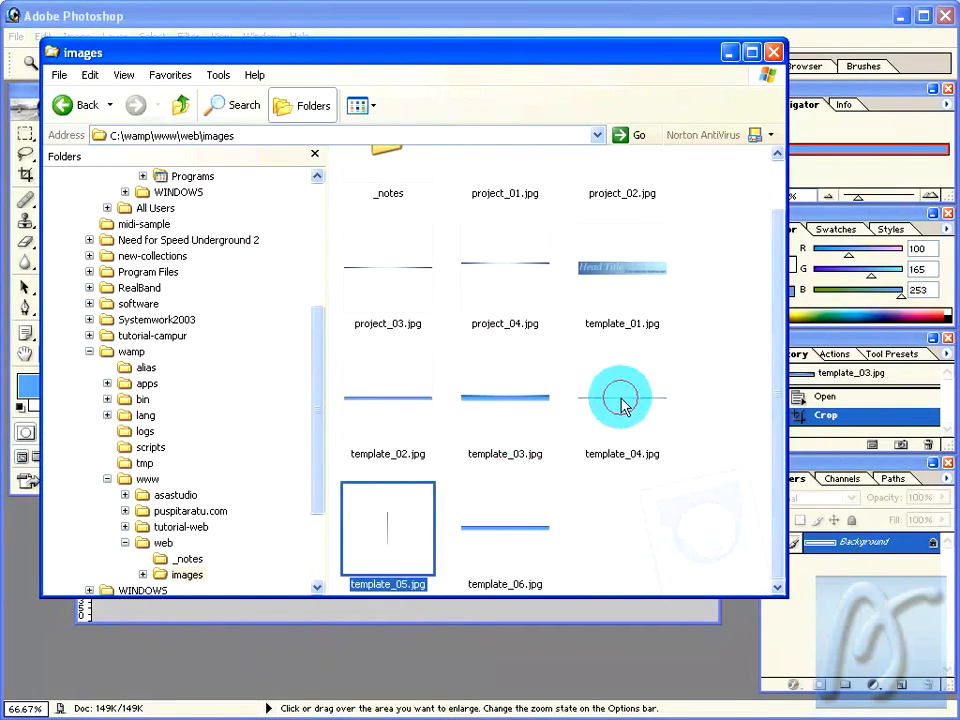
left_click(634, 268)
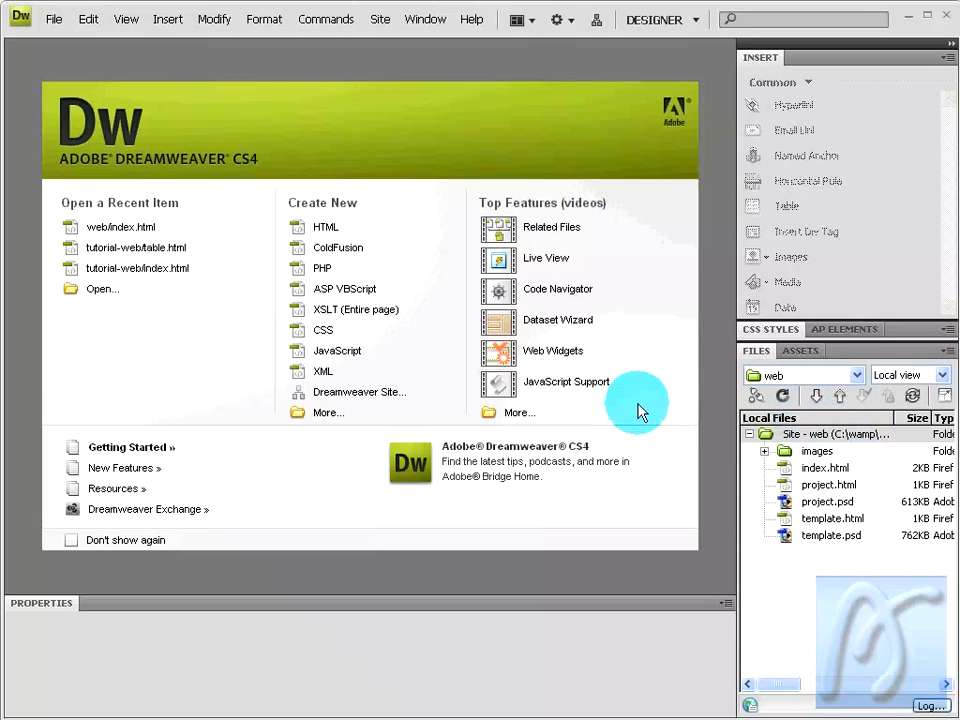
Step: In Dreamweaver, expand the web site's images folder to view its files and create a blank HTML page without a layout
left_click(765, 455)
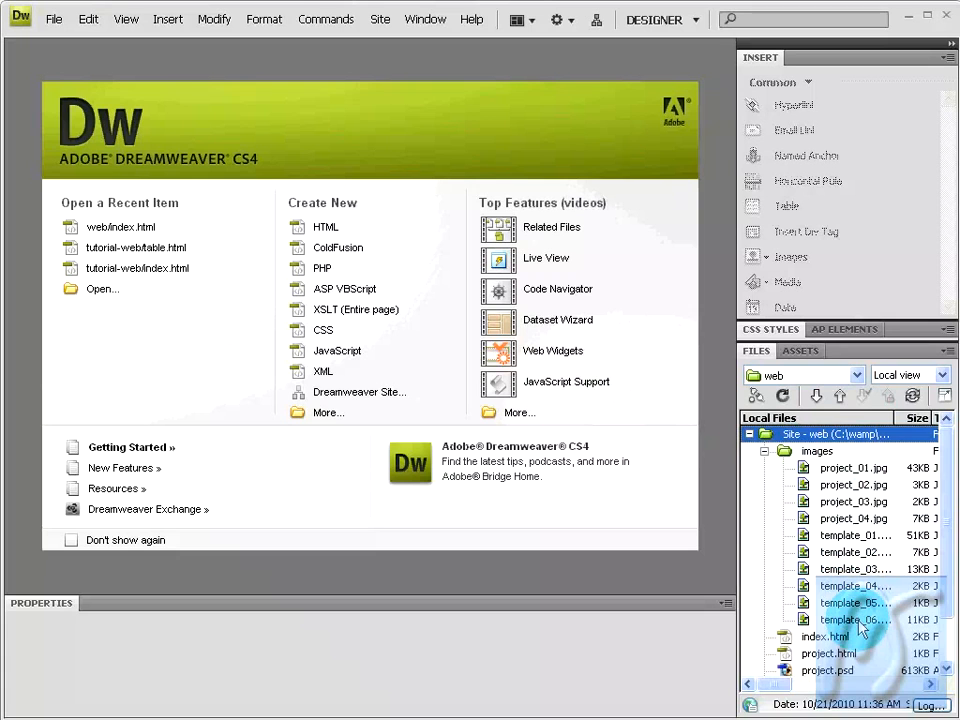
scroll(840, 635, "down", 1)
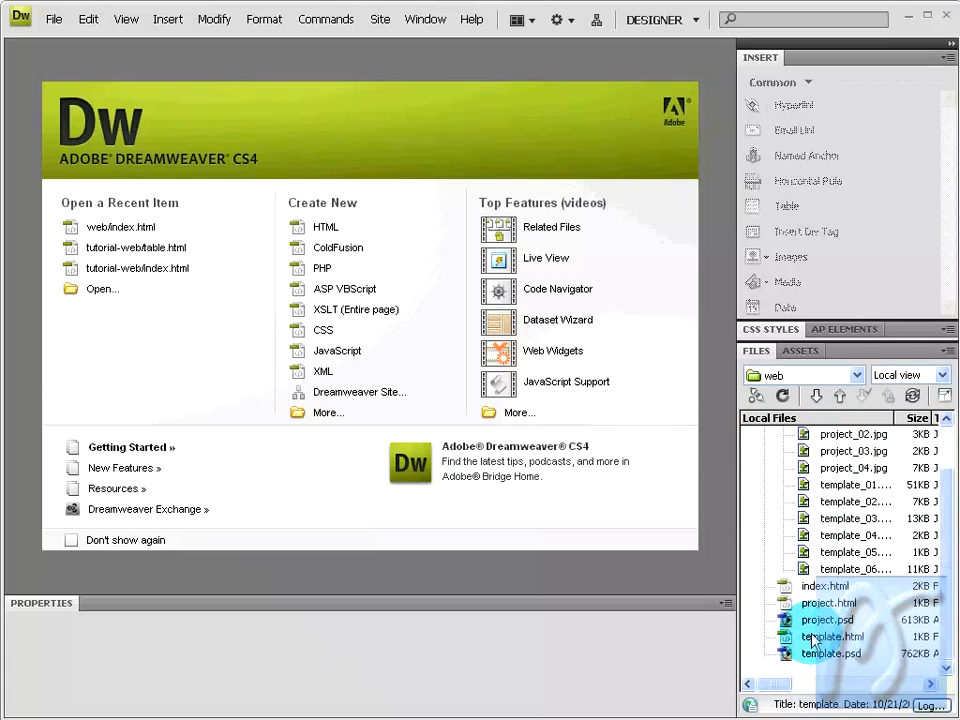
left_click(54, 20)
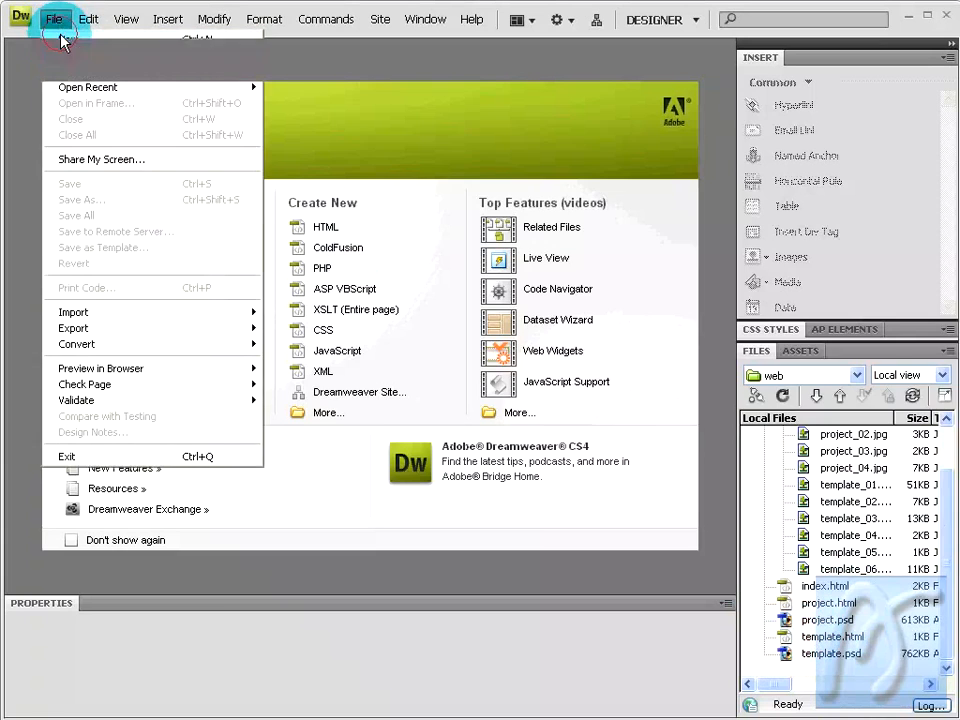
left_click(62, 40)
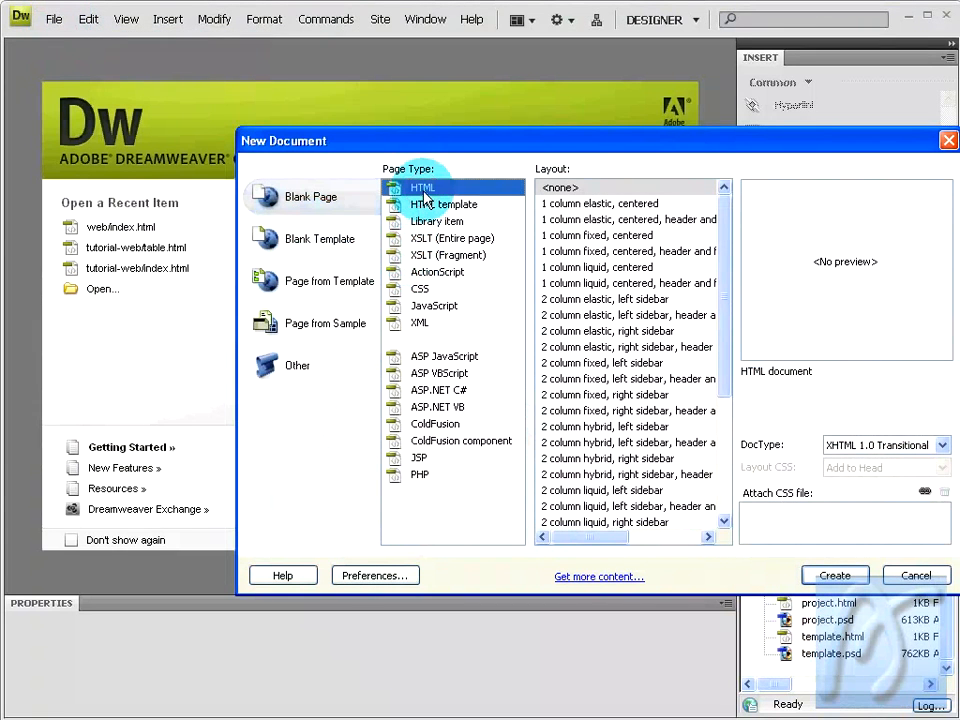
left_click(846, 582)
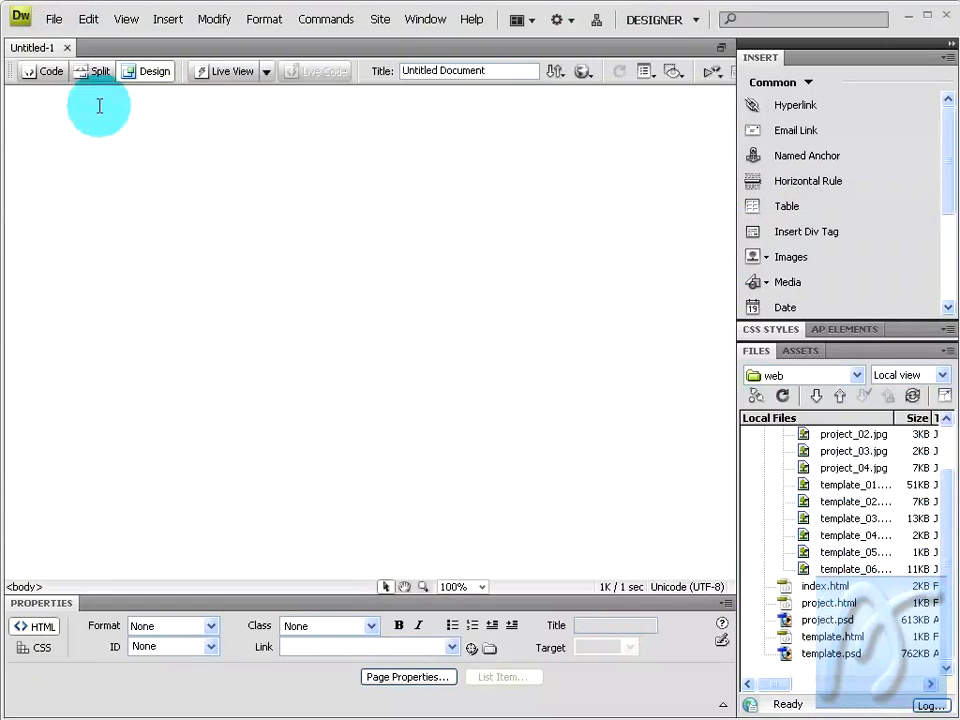
Step: Save the new page as template.html in the web folder, overwriting the existing file
left_click(55, 20)
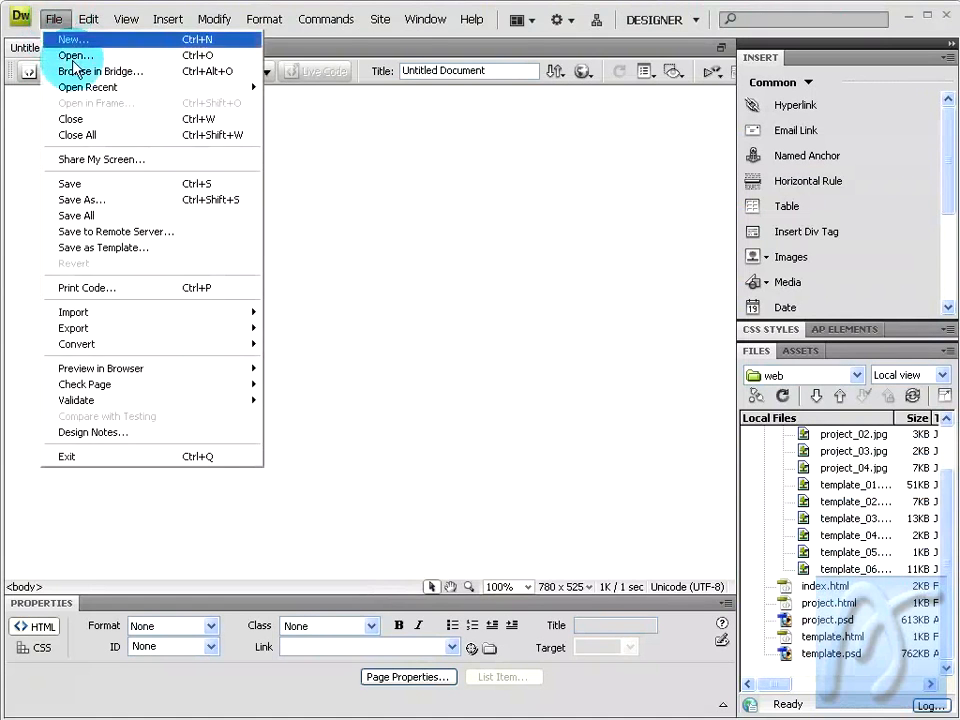
left_click(88, 196)
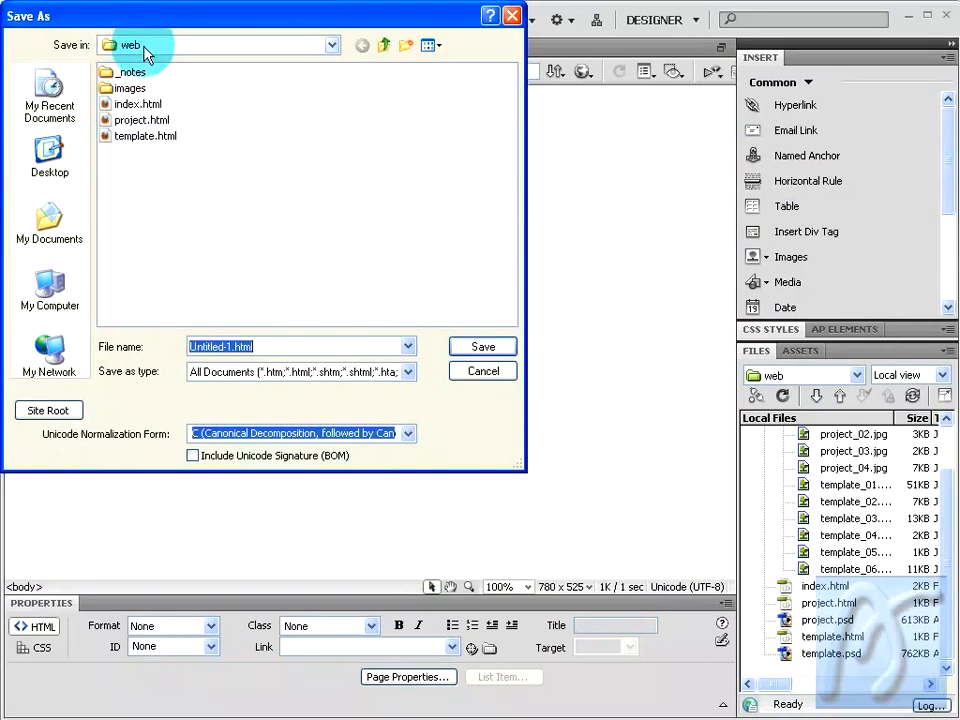
left_click(140, 136)
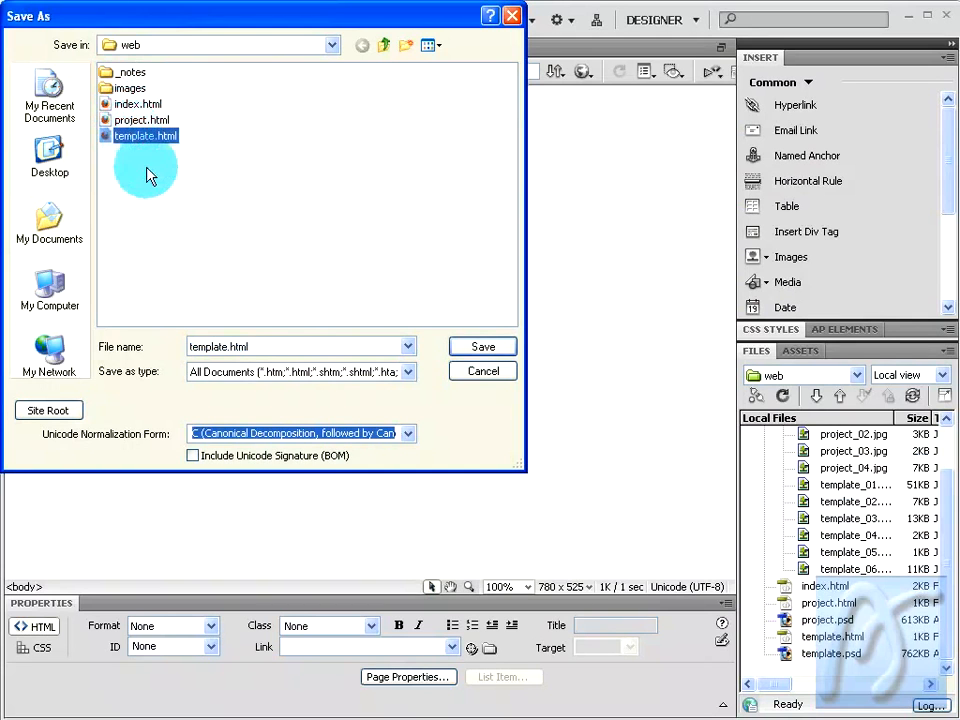
left_click(480, 348)
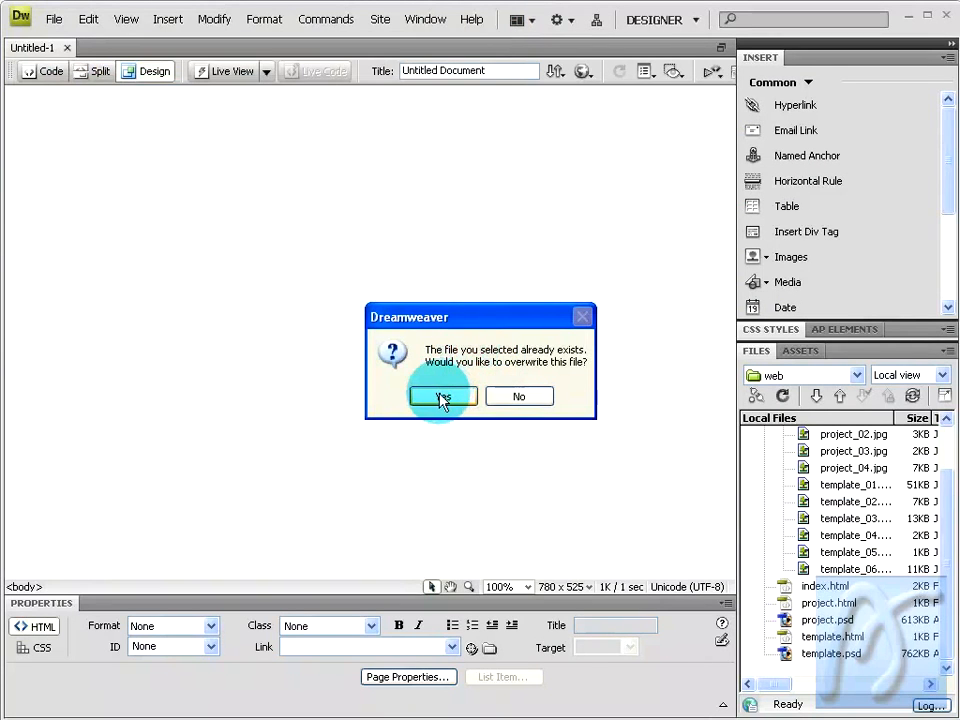
left_click(443, 397)
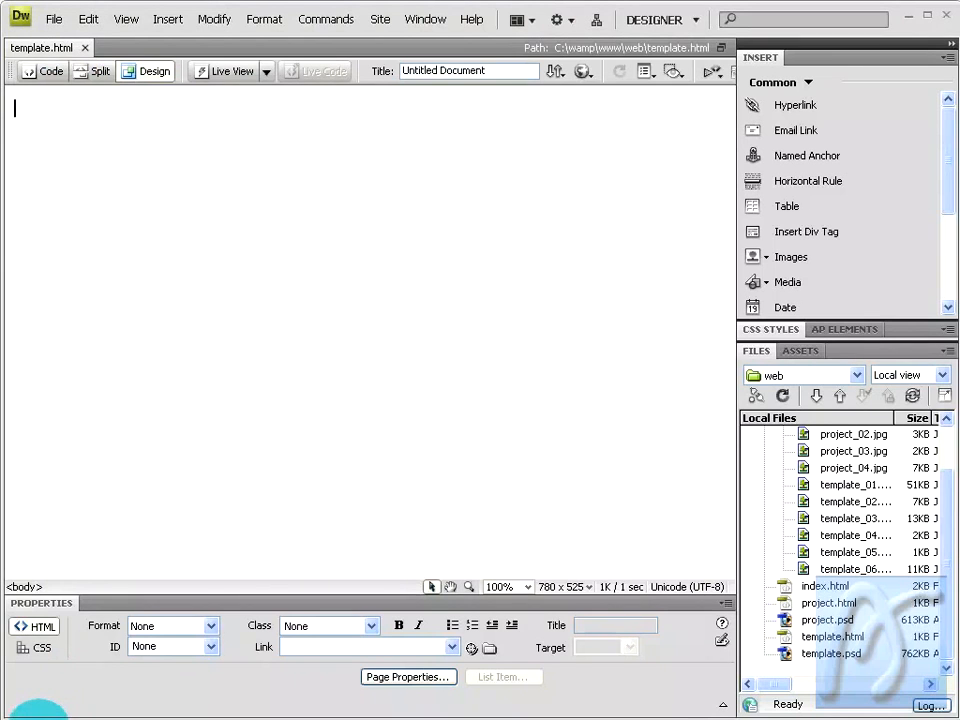
Step: Switch to Photoshop, open the recent file template.psd and enlarge its window to show the full sliced layout
left_click(37, 714)
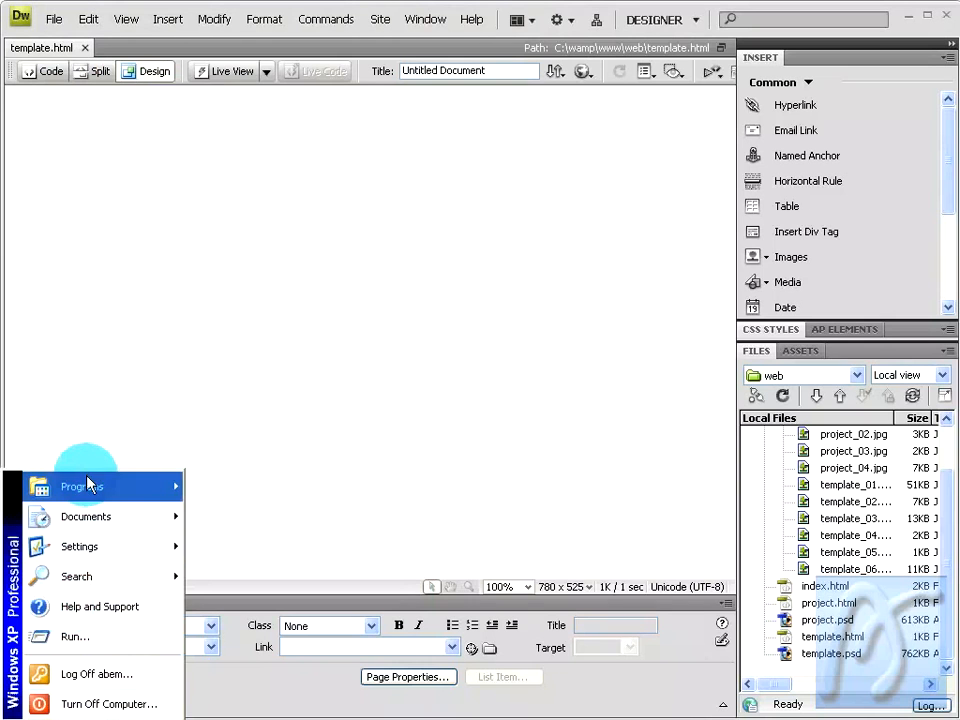
left_click(320, 318)
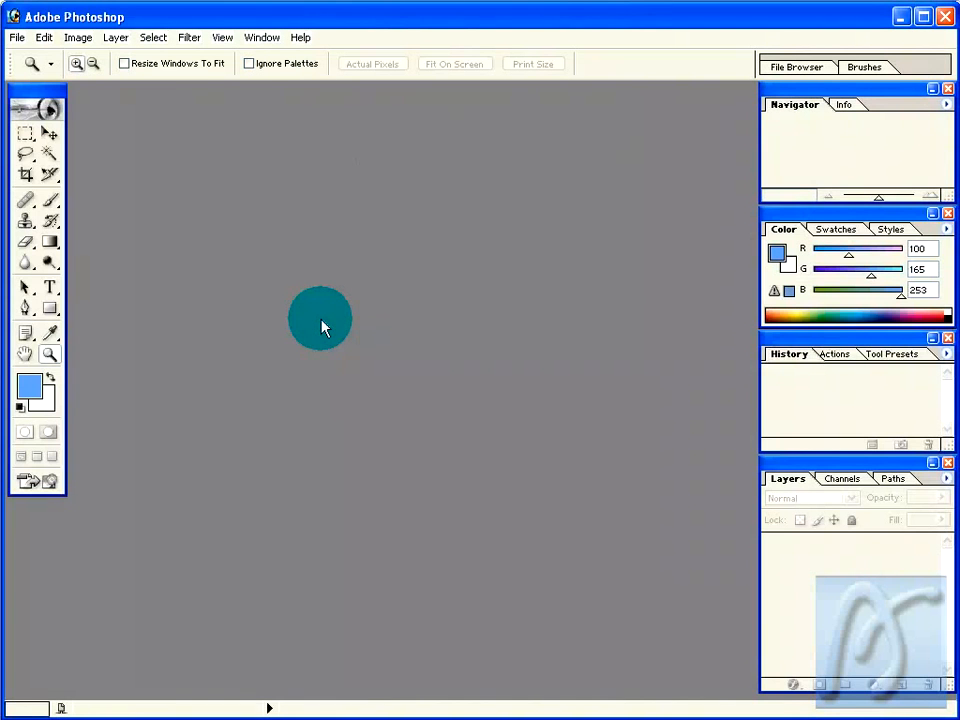
left_click(17, 37)
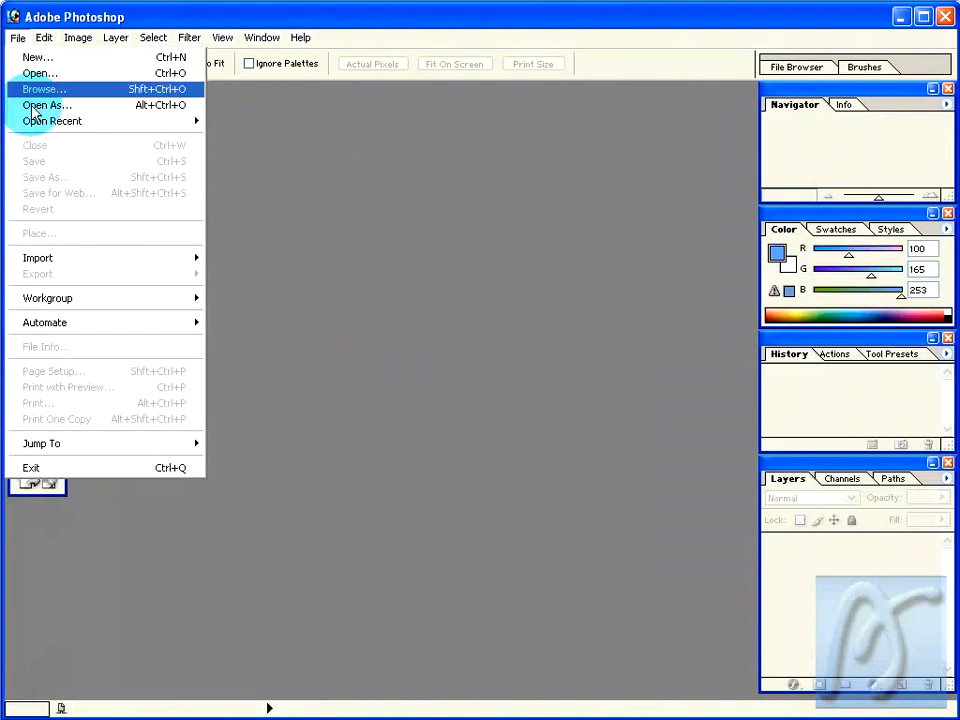
mouse_move(100, 121)
left_click(255, 153)
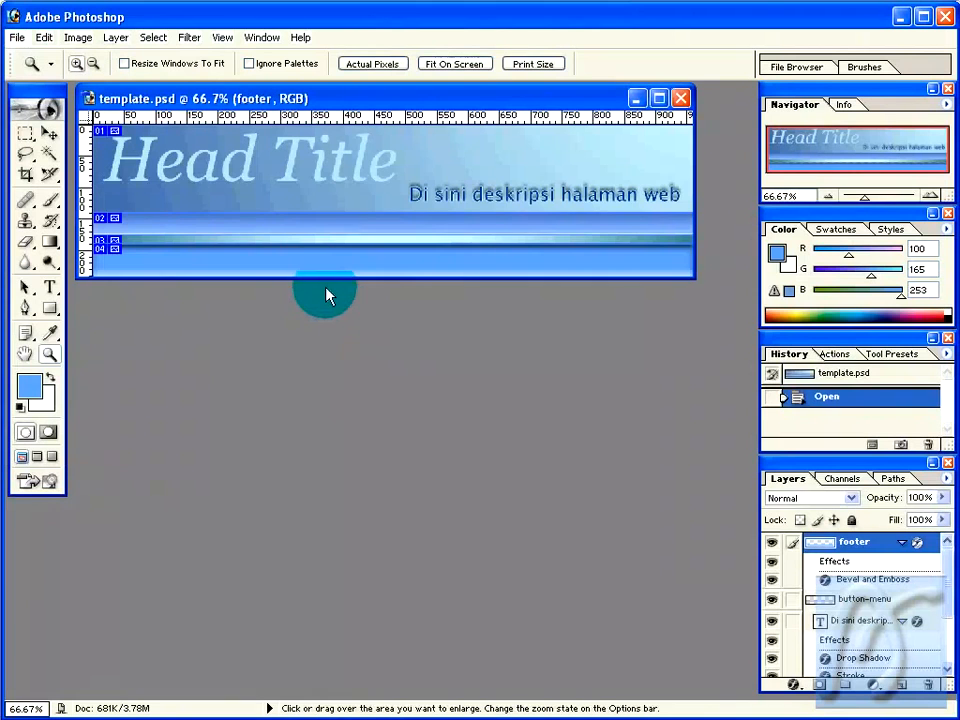
left_click_drag(326, 281, 330, 393)
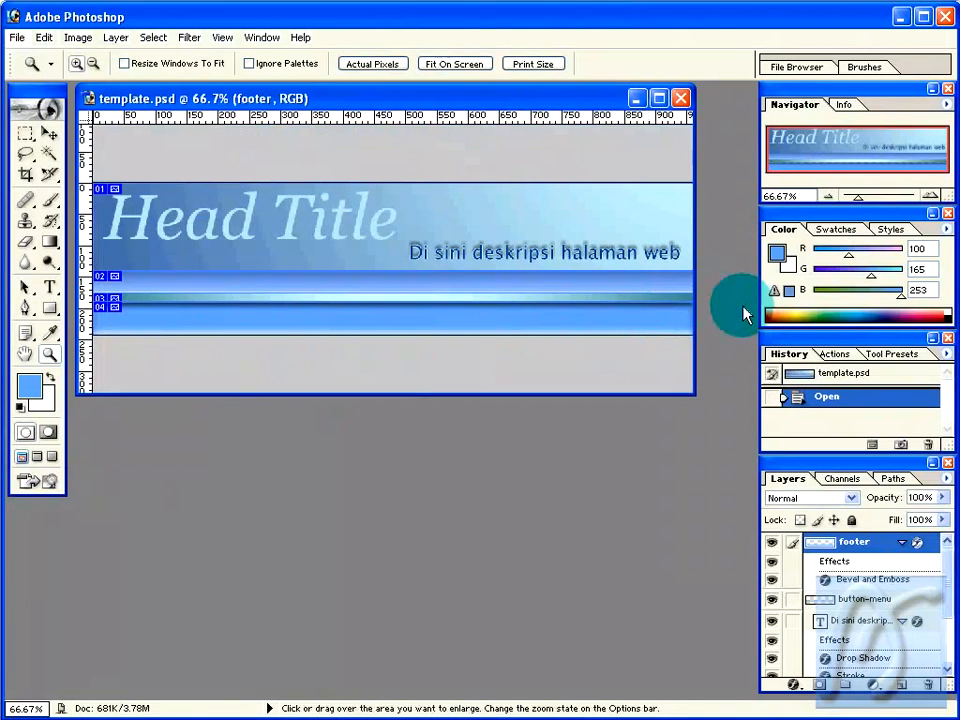
left_click_drag(693, 306, 724, 300)
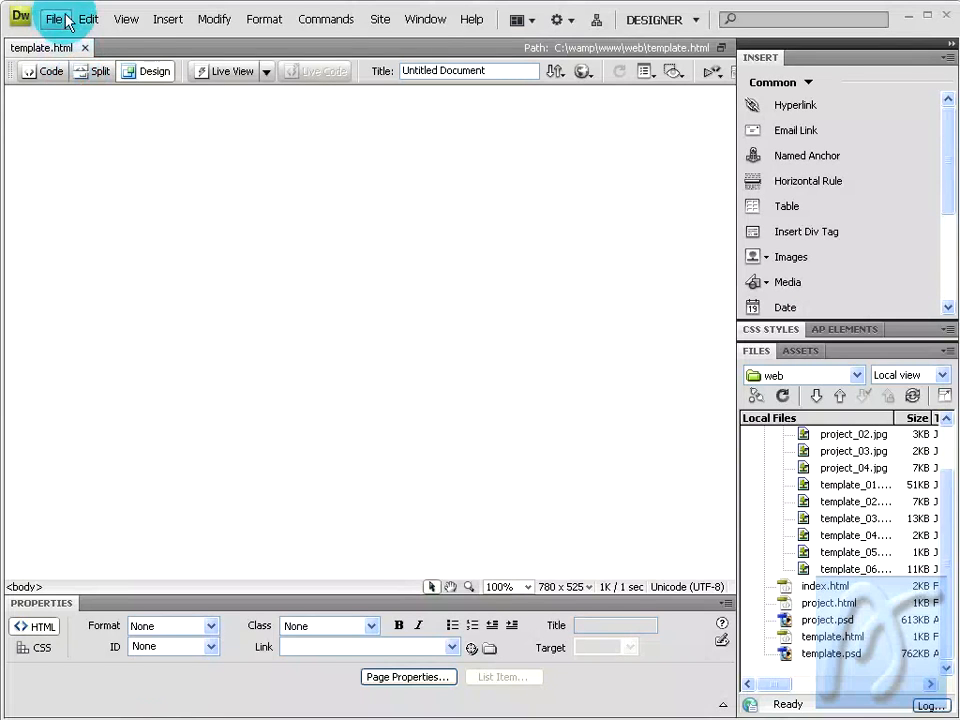
Step: Back in Dreamweaver, start a new table in template.html with 4 rows and 1 column
left_click(168, 20)
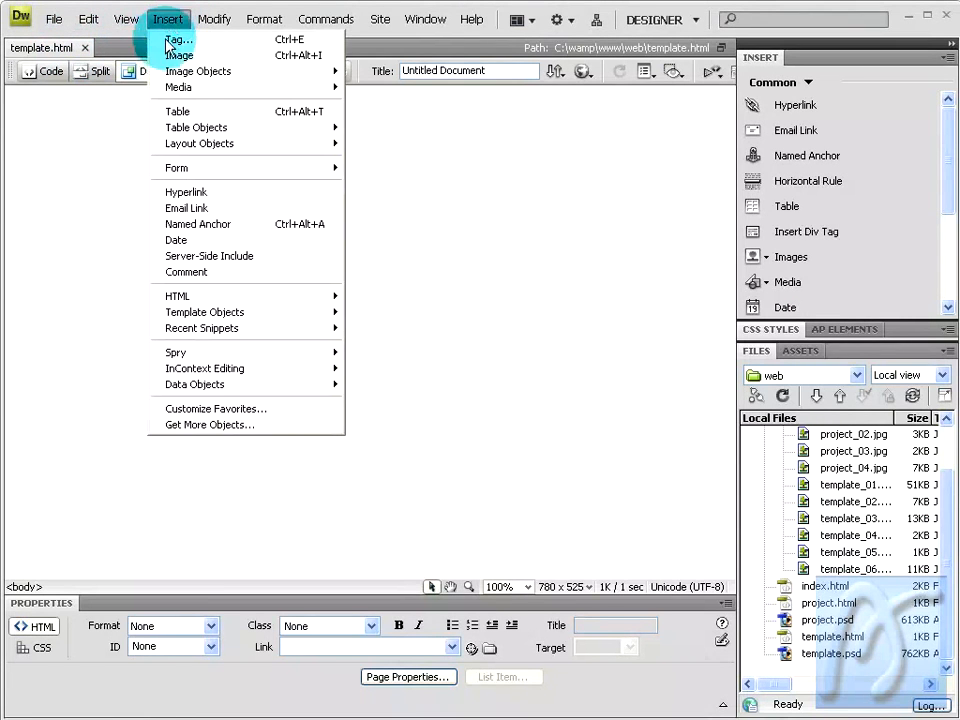
left_click(181, 112)
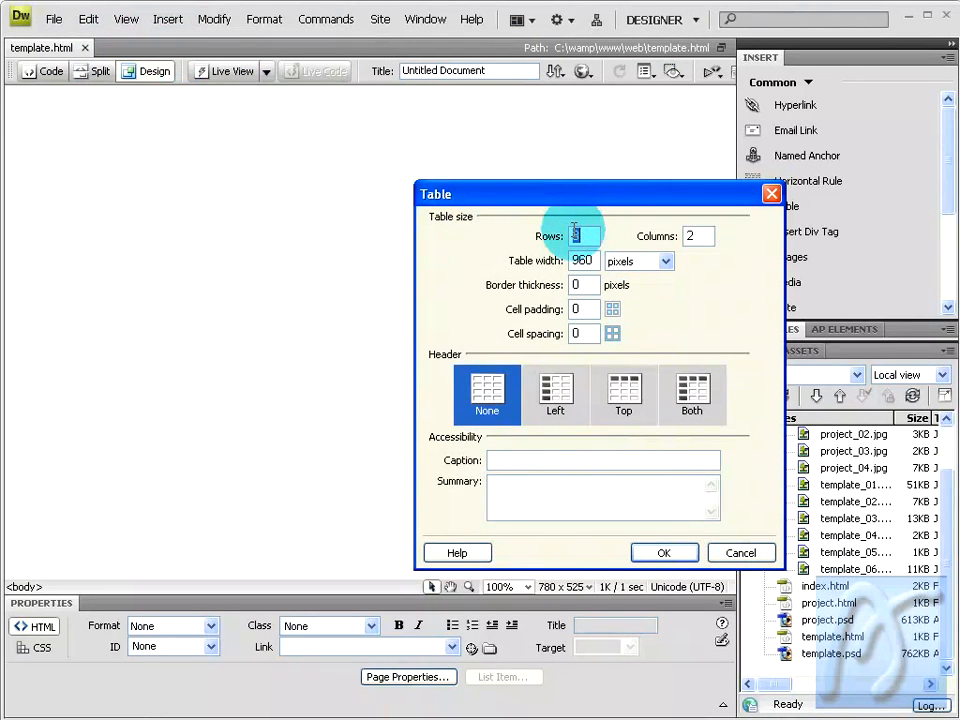
type("4")
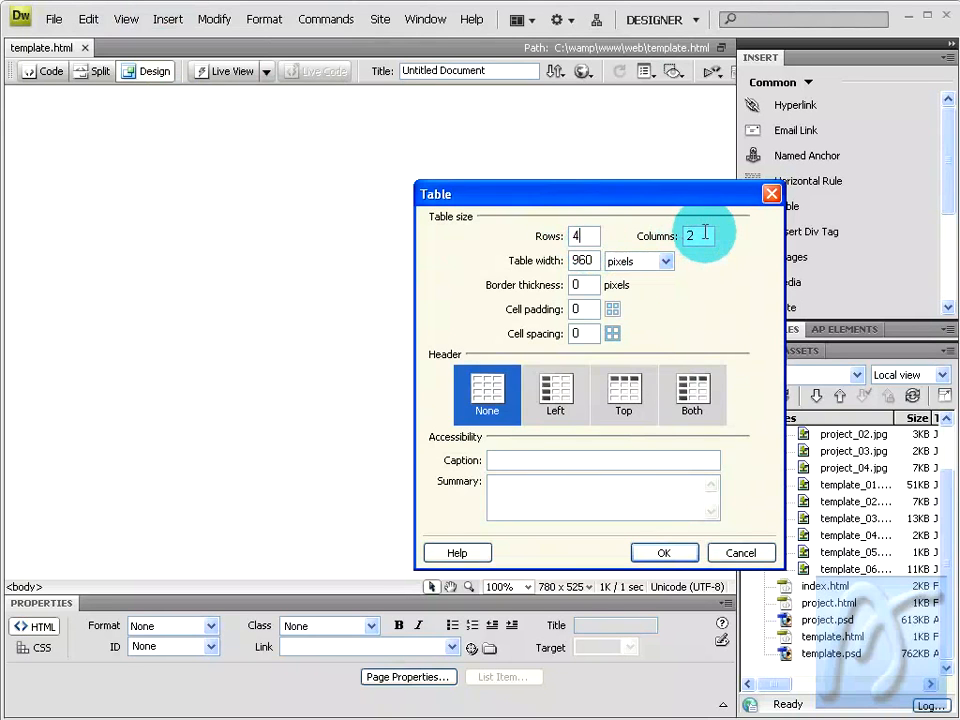
key("Tab")
type("1")
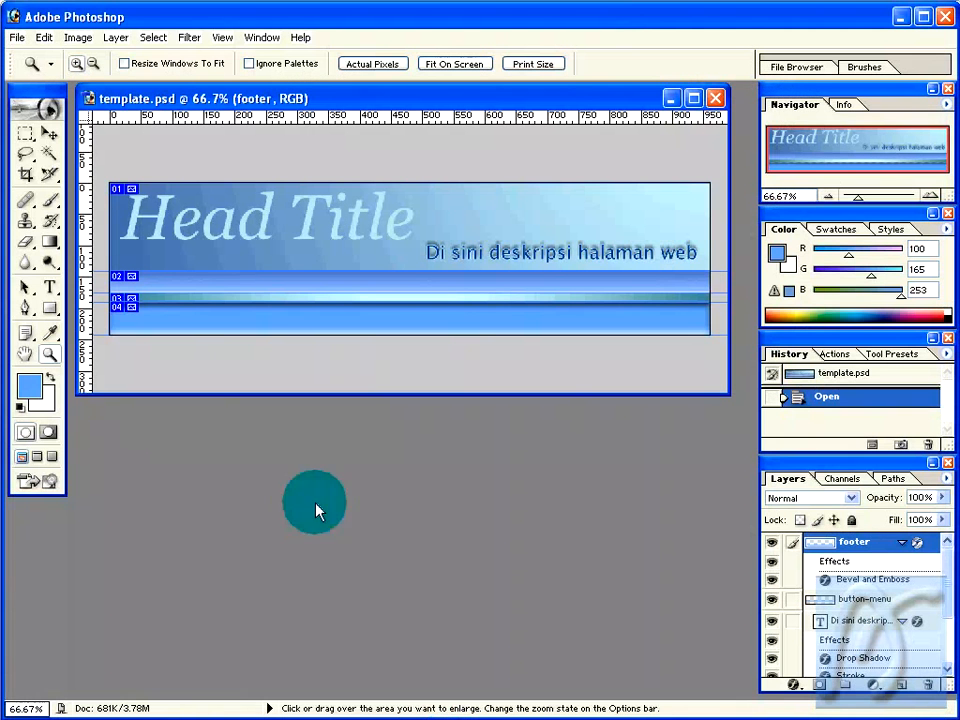
Step: Check template.psd's pixel dimensions in Photoshop without changing them, and insert the Dreamweaver table with a width of 960 pixels
right_click(328, 101)
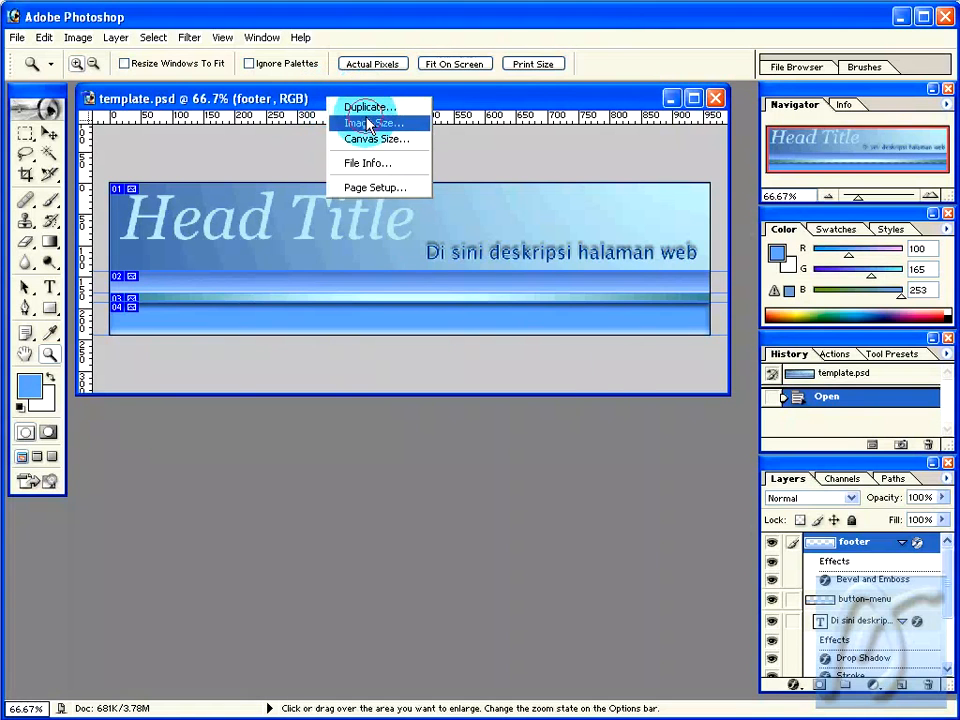
left_click(368, 124)
left_click(380, 305)
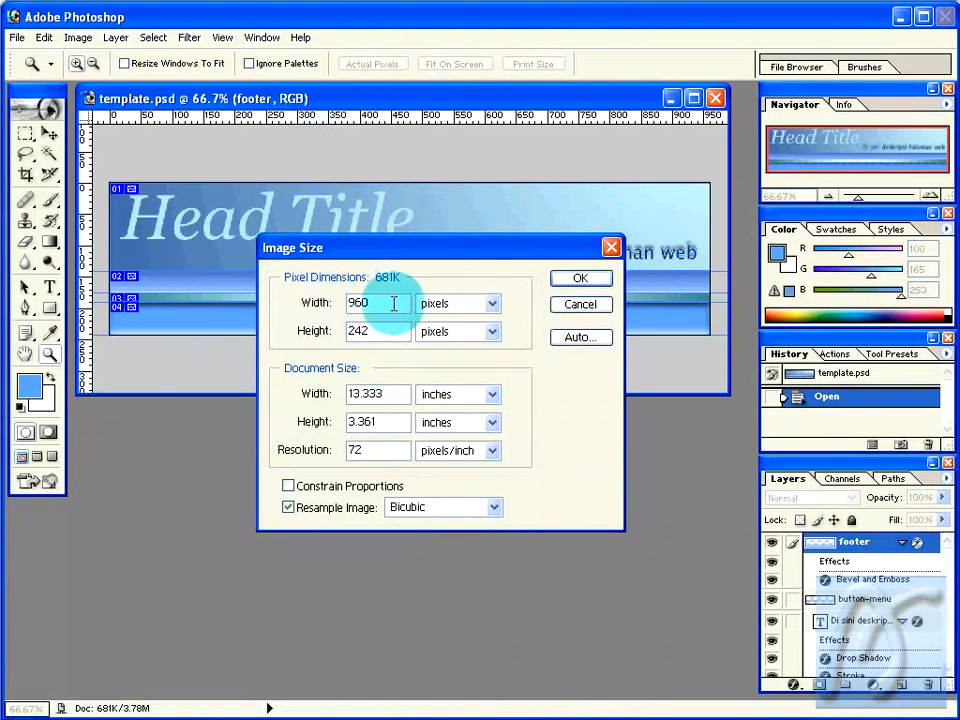
left_click(580, 304)
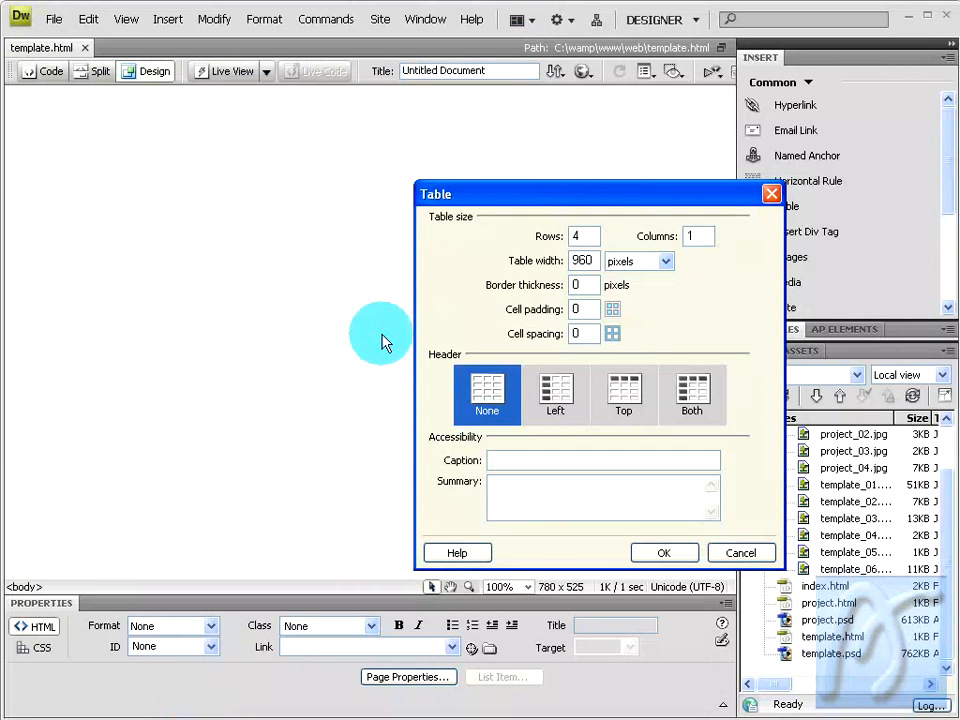
left_click(573, 259)
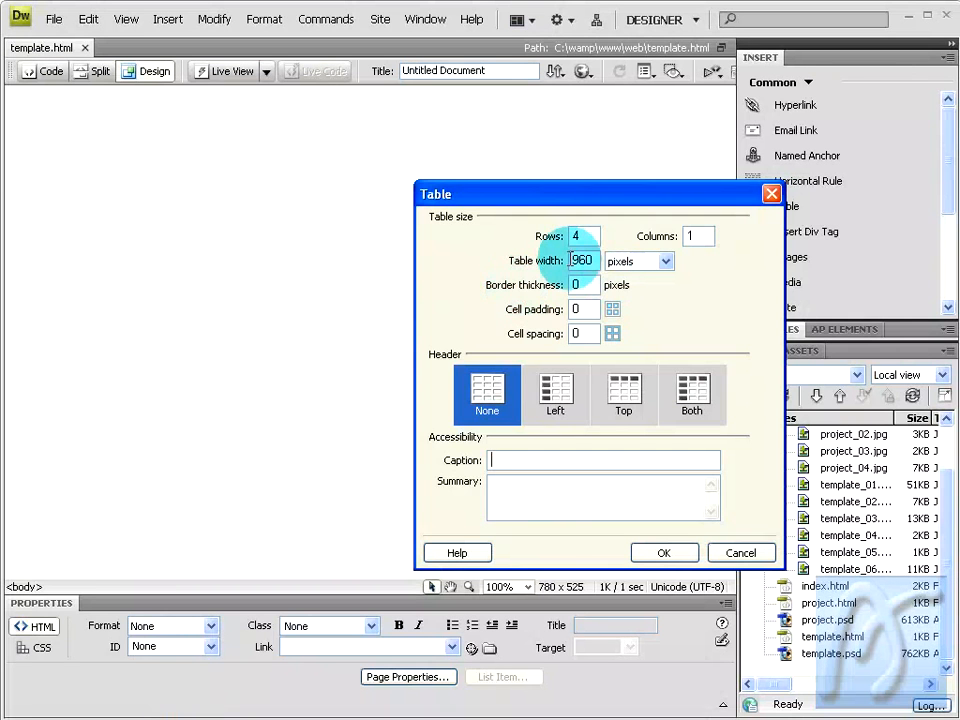
left_click(664, 552)
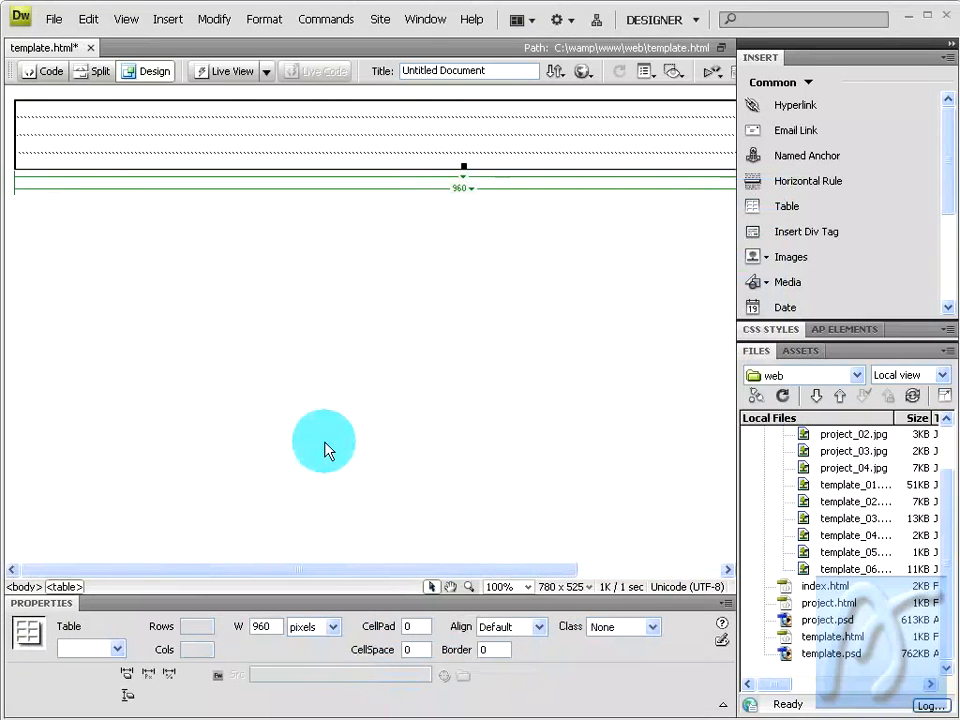
Step: Insert template_01.jpg from the images folder into the table's first row, browsing the files as thumbnails
left_click(64, 107)
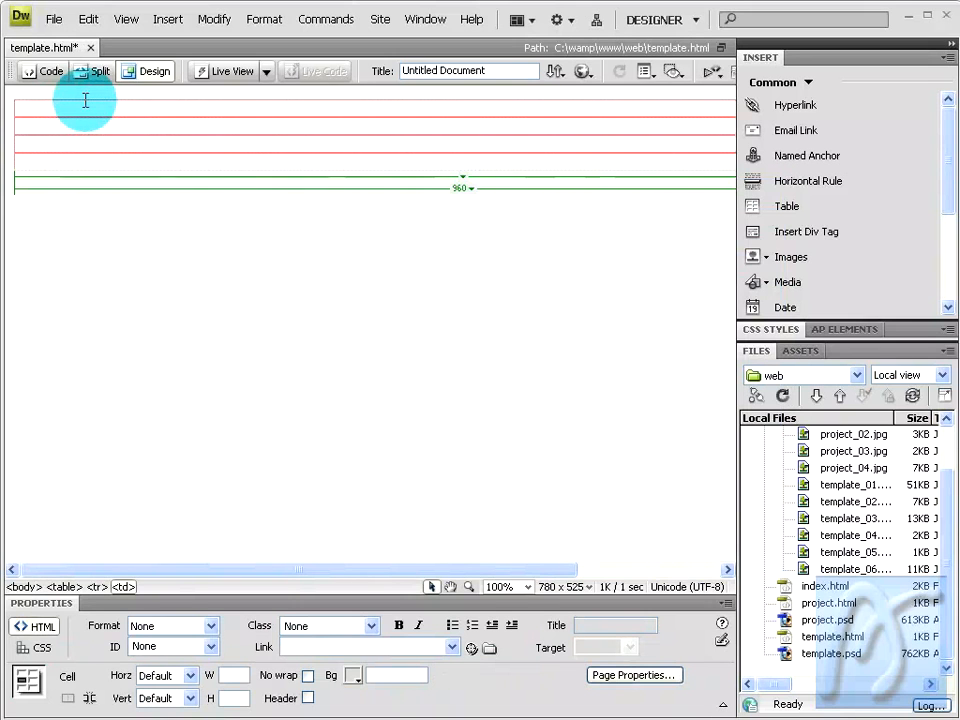
left_click(163, 21)
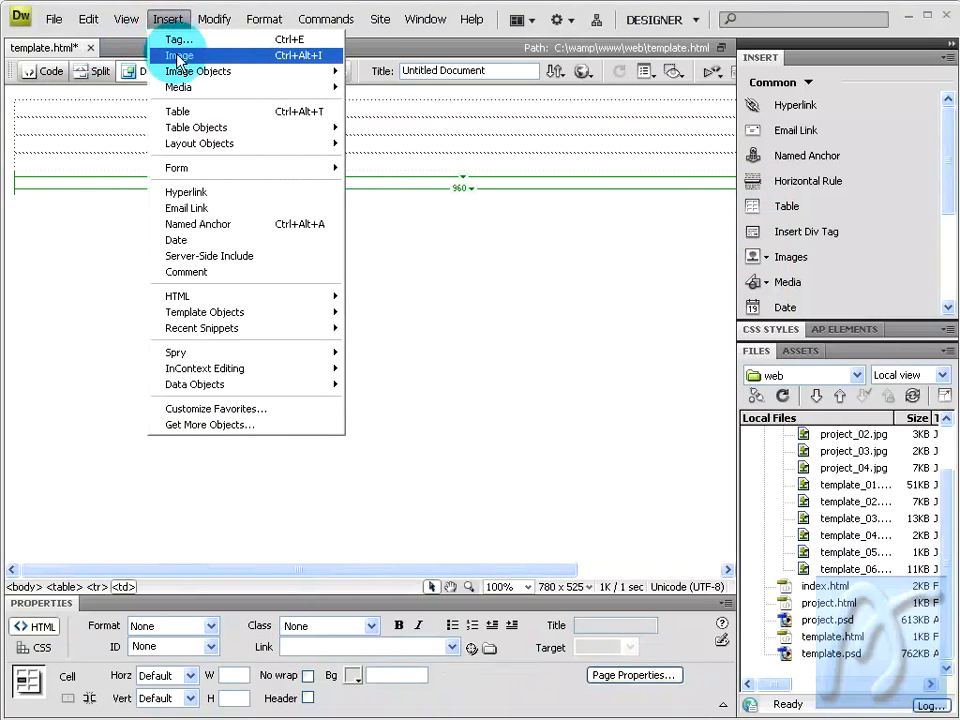
left_click(178, 57)
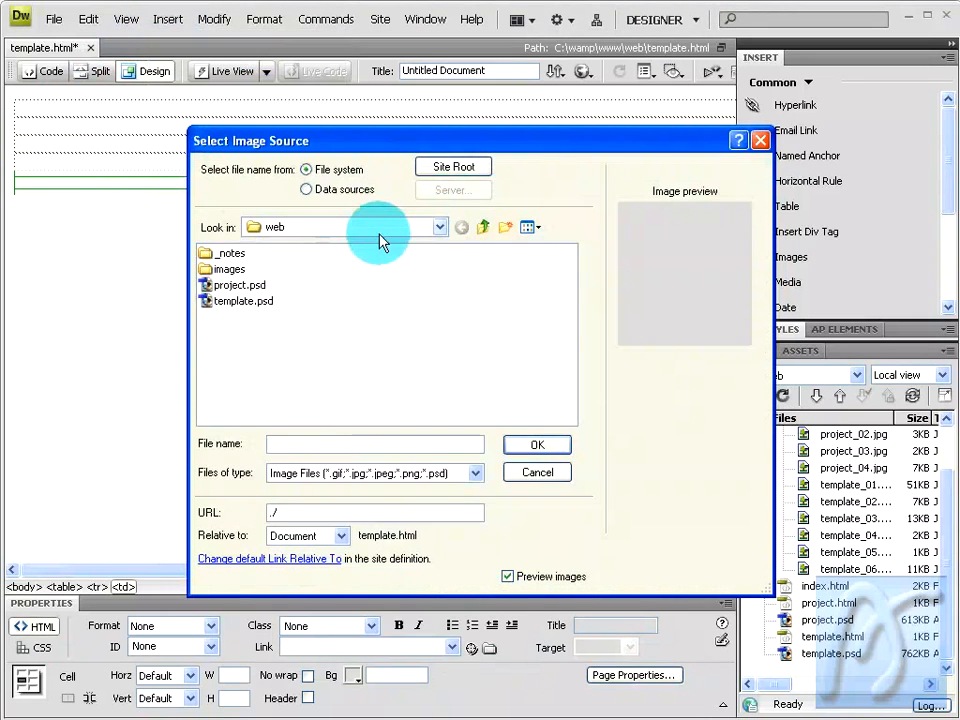
double_click(227, 269)
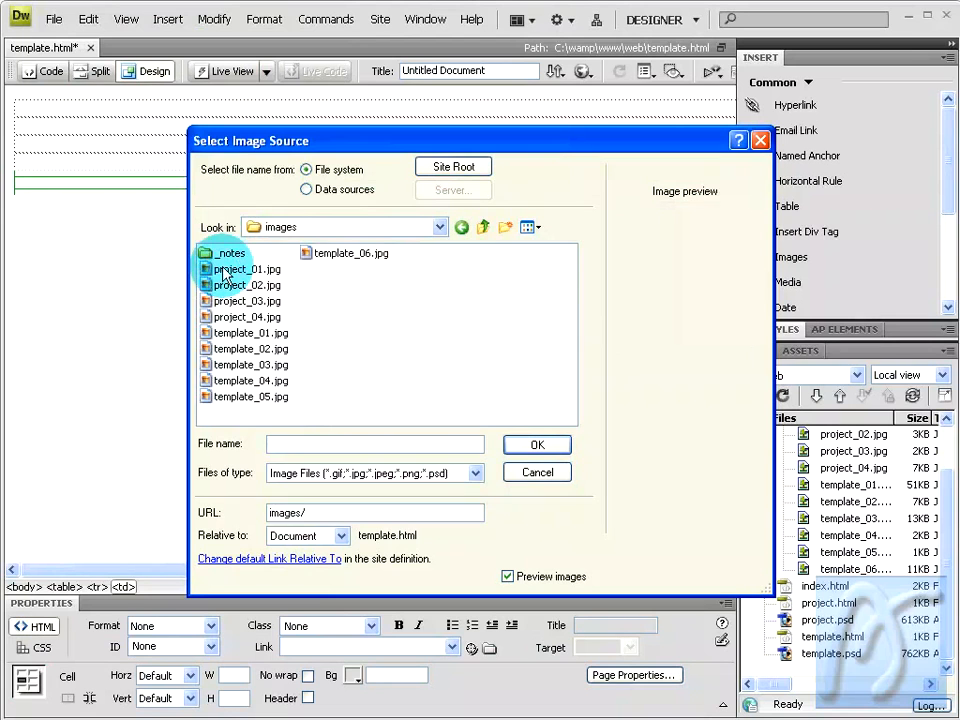
left_click(531, 228)
left_click(538, 248)
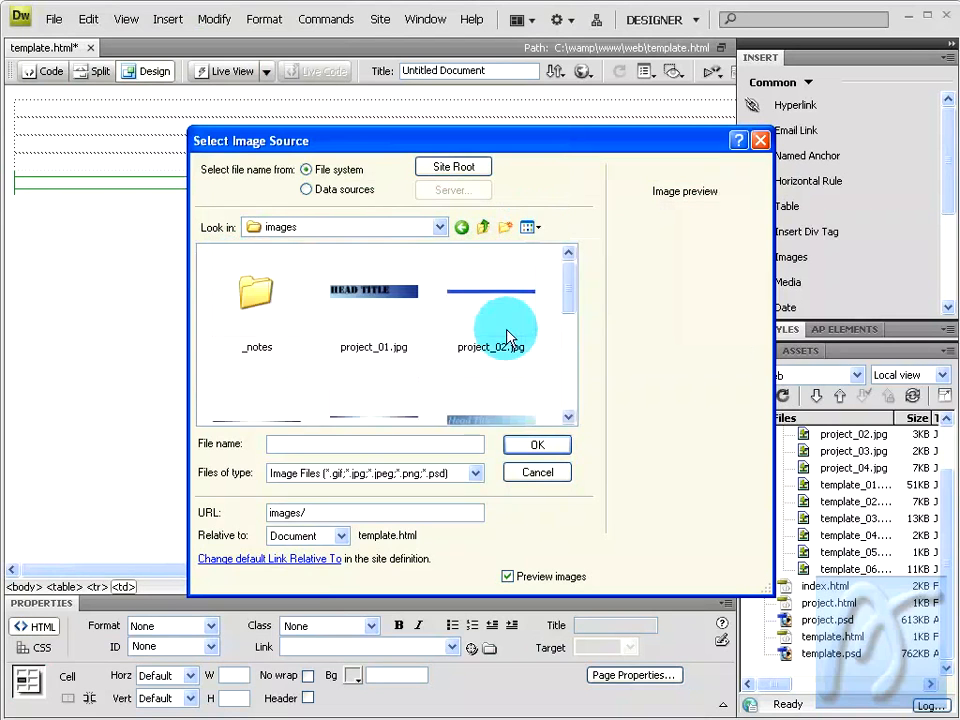
left_click_drag(564, 279, 577, 334)
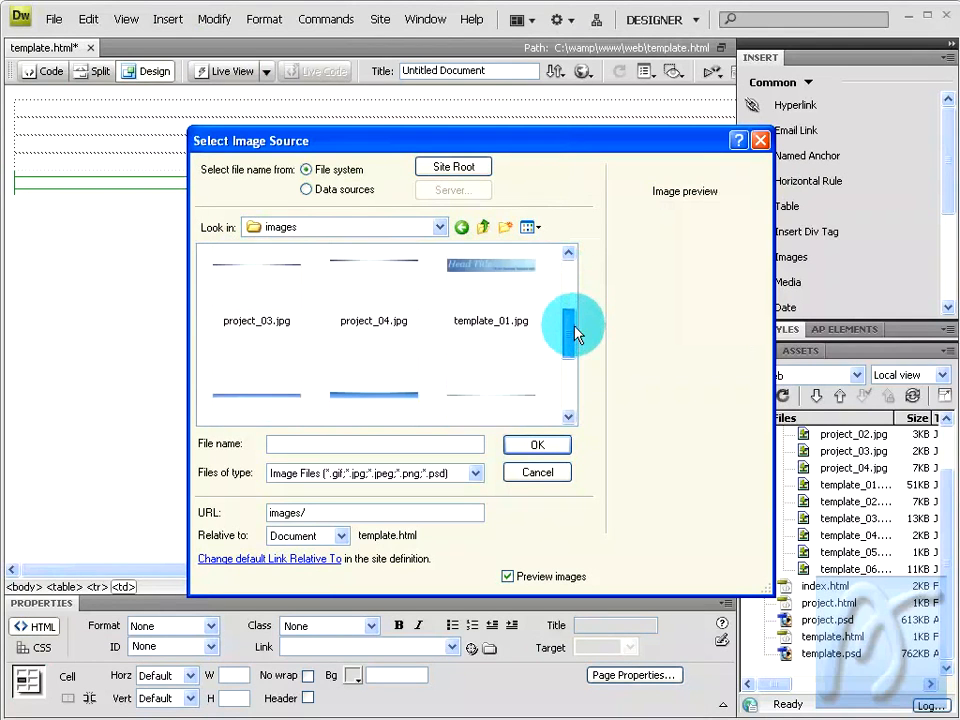
left_click(499, 302)
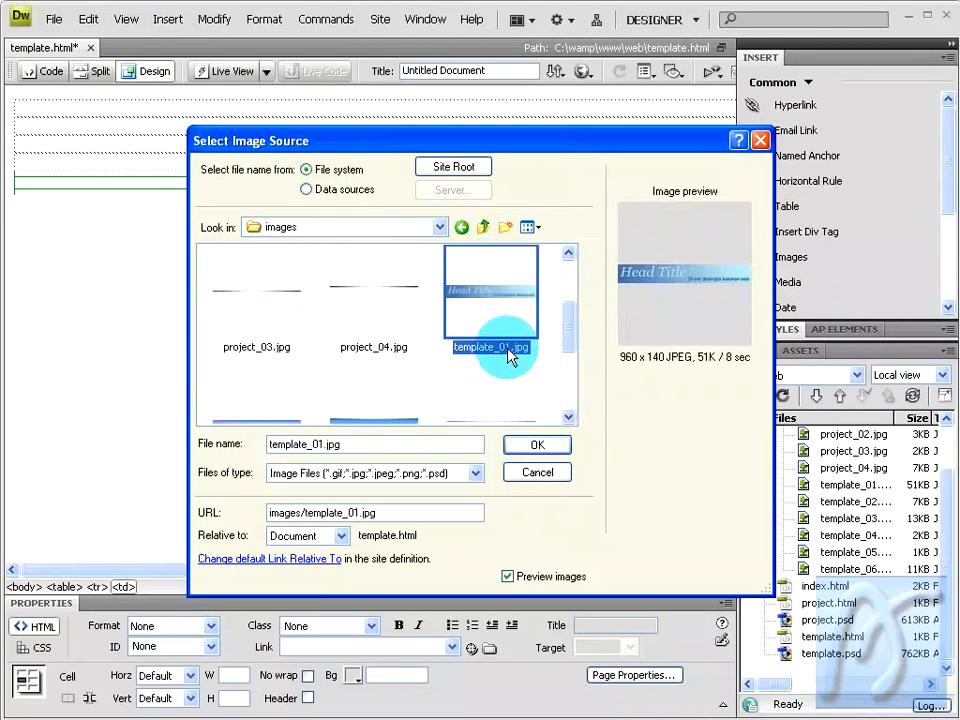
left_click(537, 444)
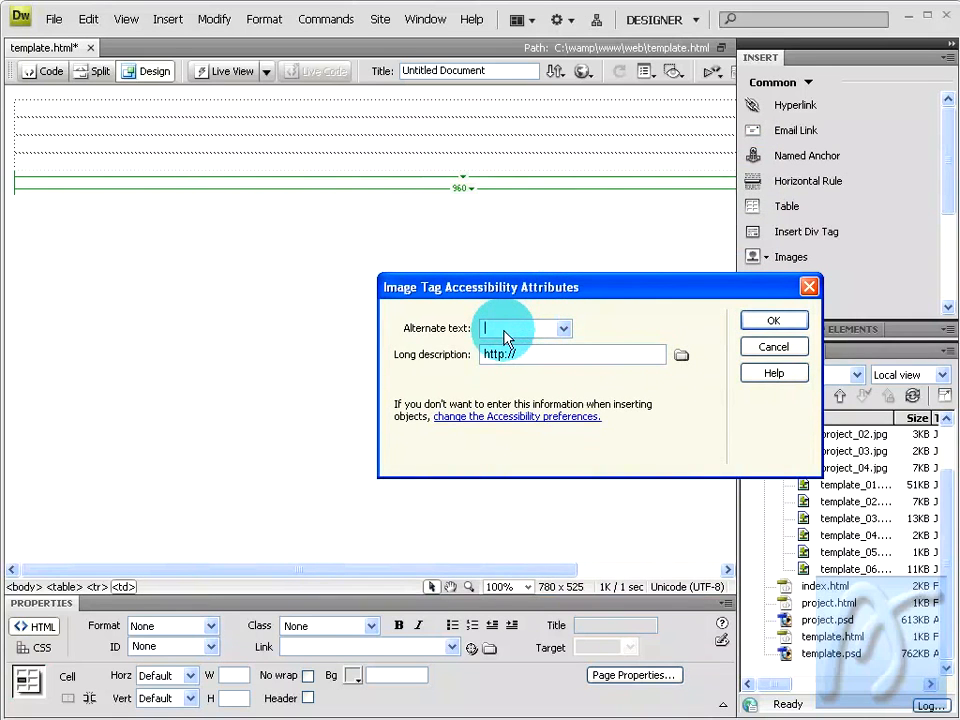
Step: Give the header image the alternate text asastudio-templat-head-image and accept its accessibility attributes
type("a")
type("sastudio-templat-head-")
left_click(765, 320)
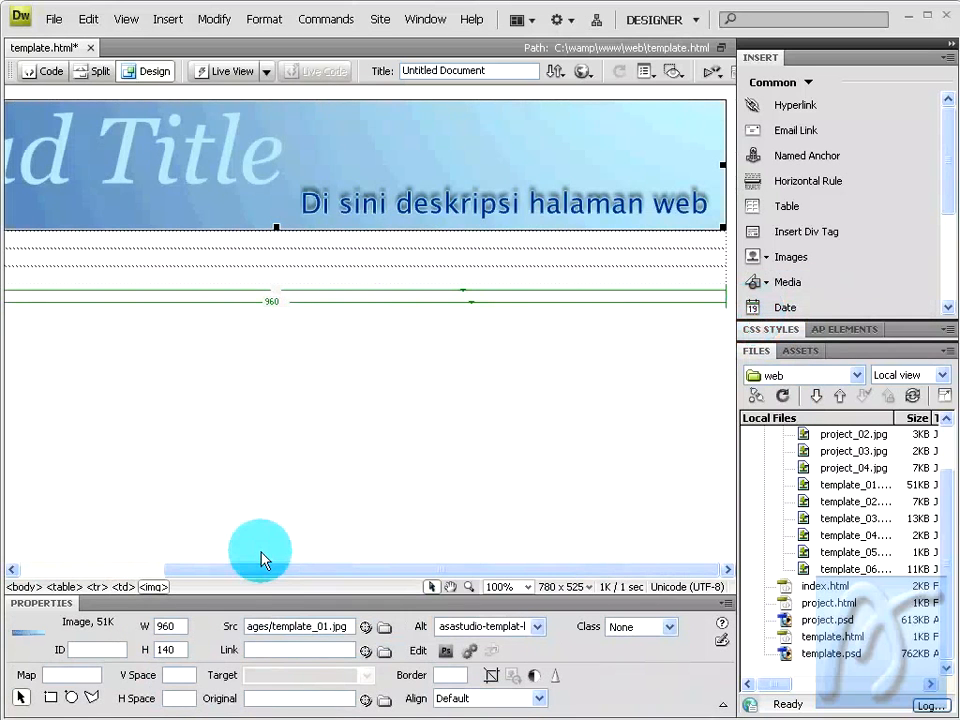
left_click_drag(265, 577, 110, 585)
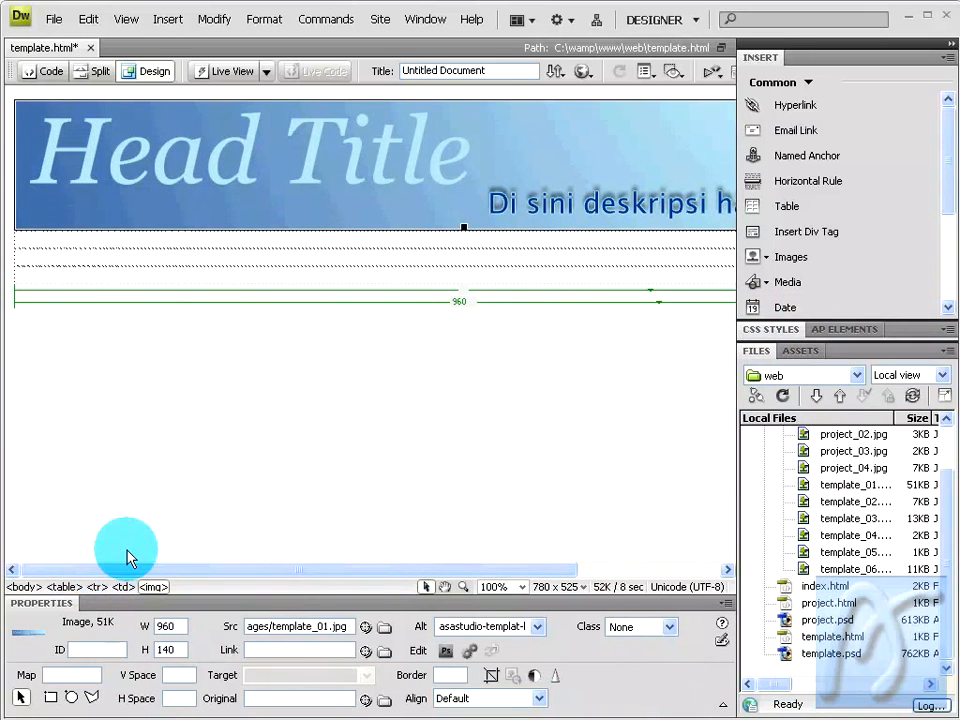
Step: Start WampServer from the installed Windows programs
left_click(45, 719)
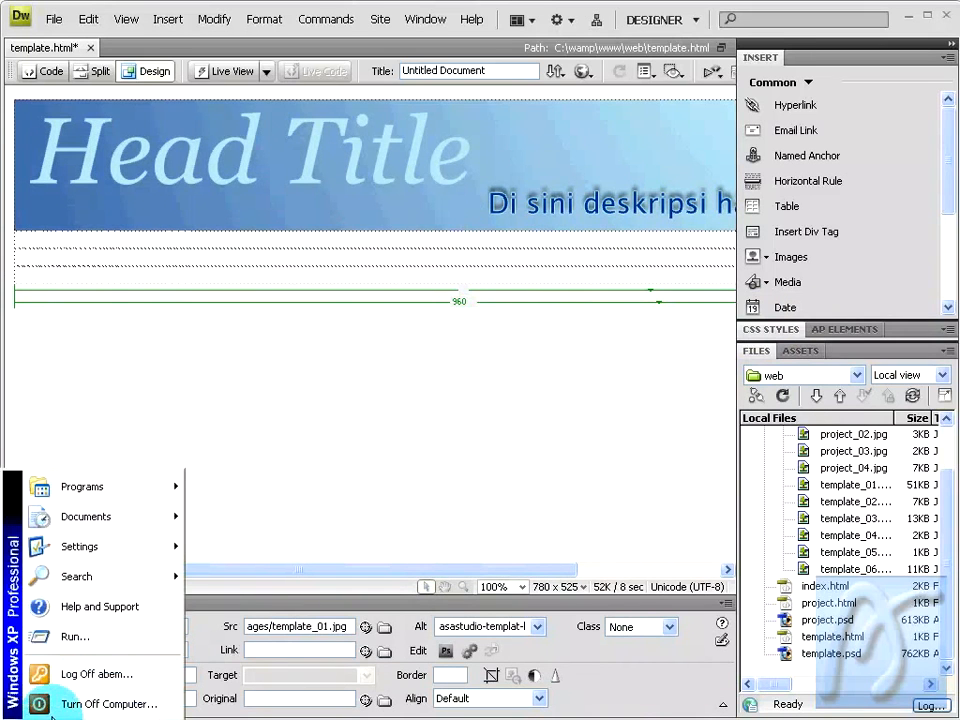
mouse_move(66, 500)
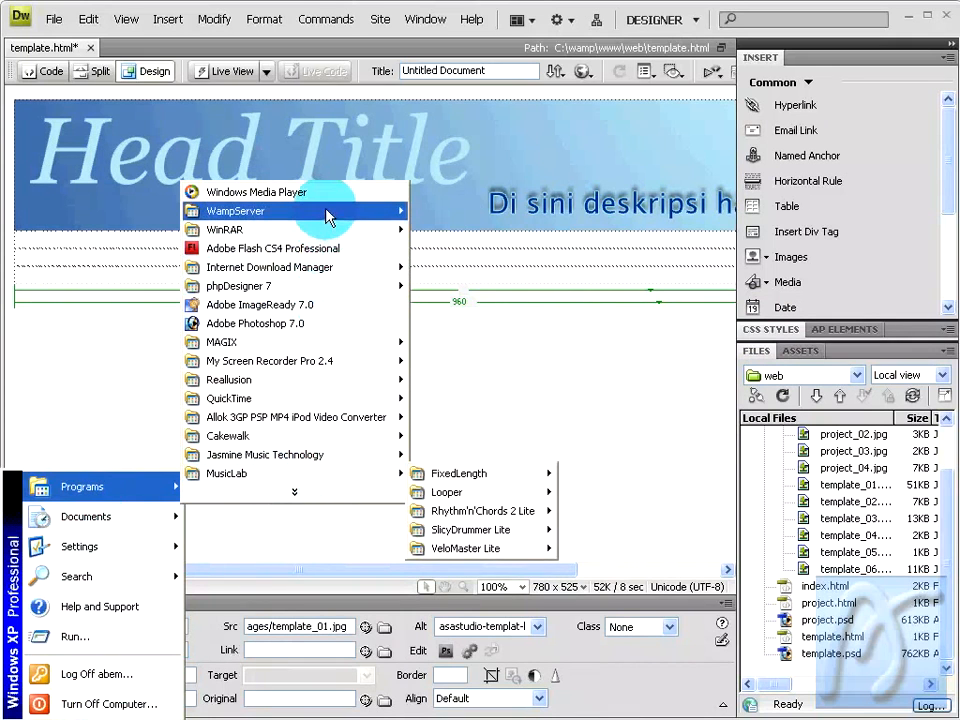
mouse_move(328, 216)
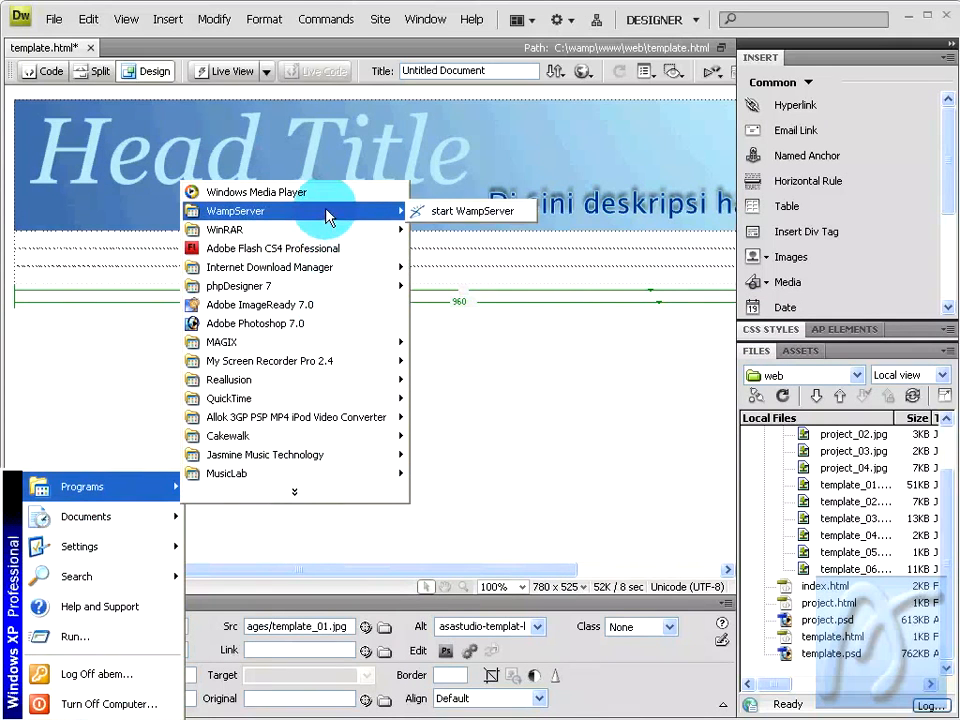
left_click(445, 219)
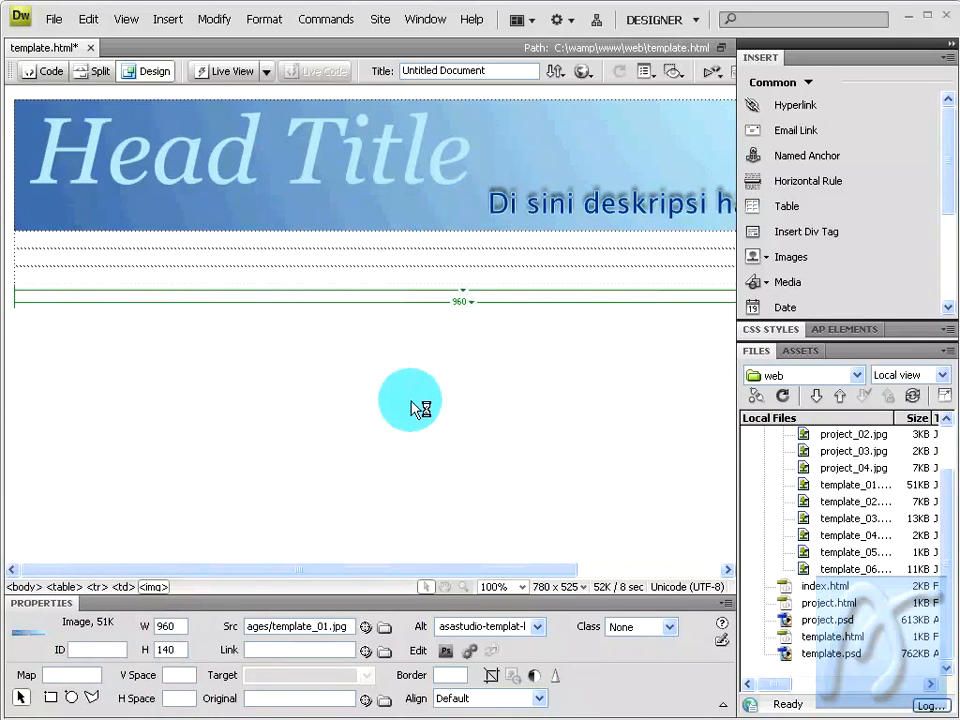
Step: Add a background attribute to the second row's cell in the code, using images/template_05.jpg, and check it in the page design
left_click(27, 242)
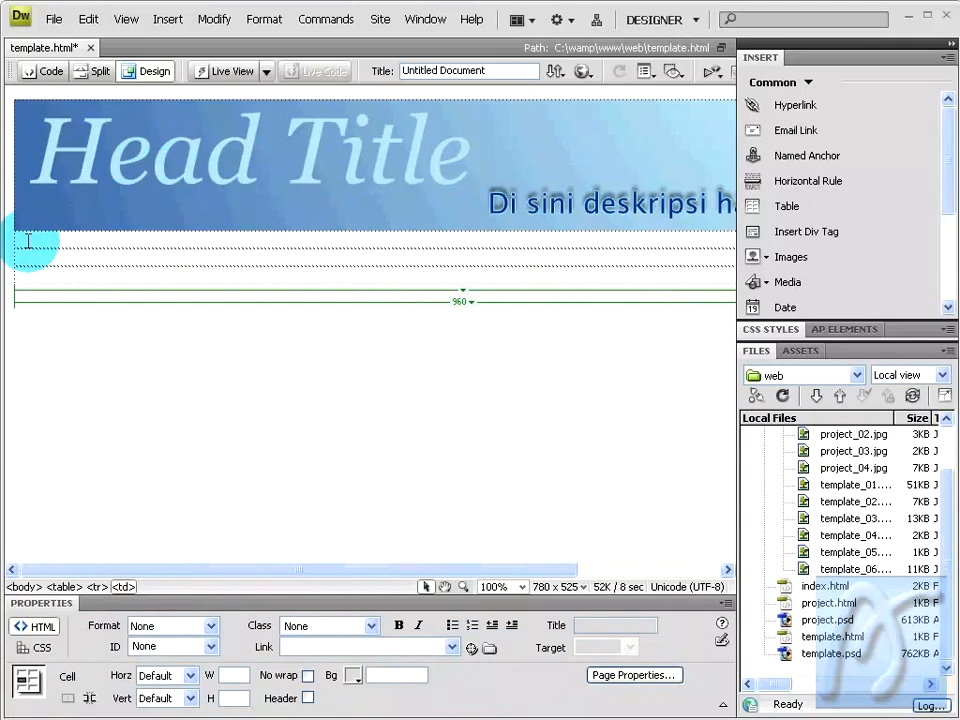
left_click(48, 72)
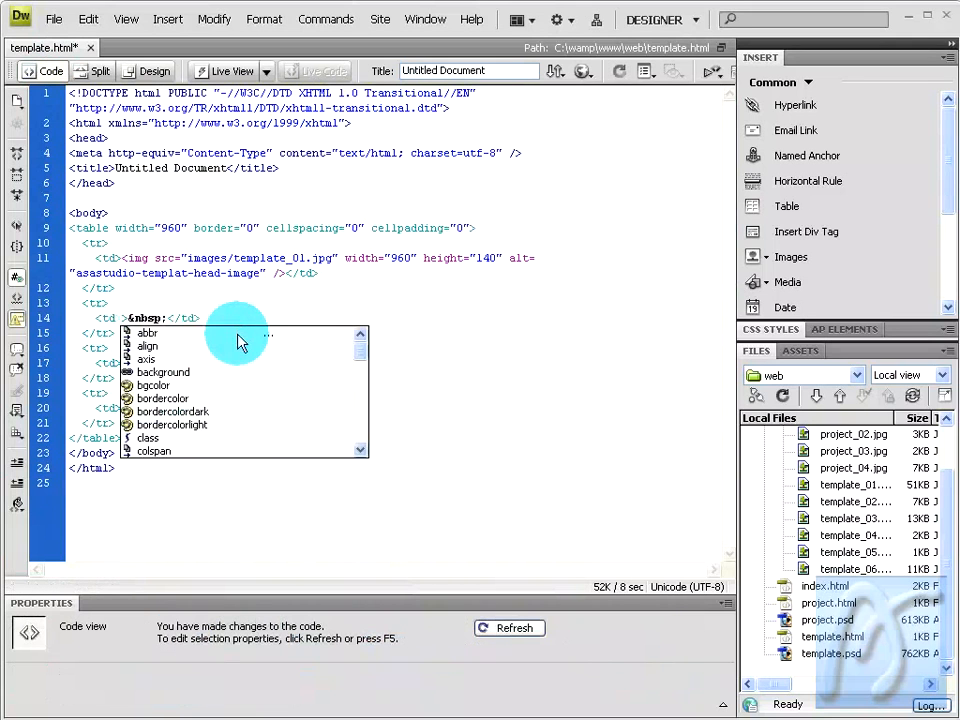
double_click(157, 373)
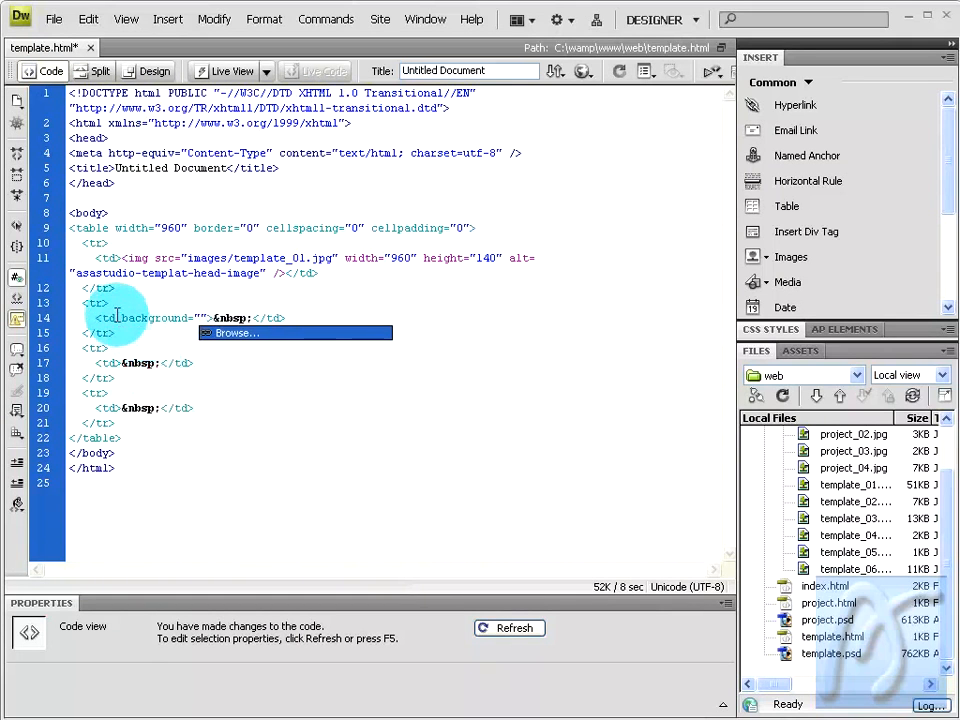
left_click(230, 336)
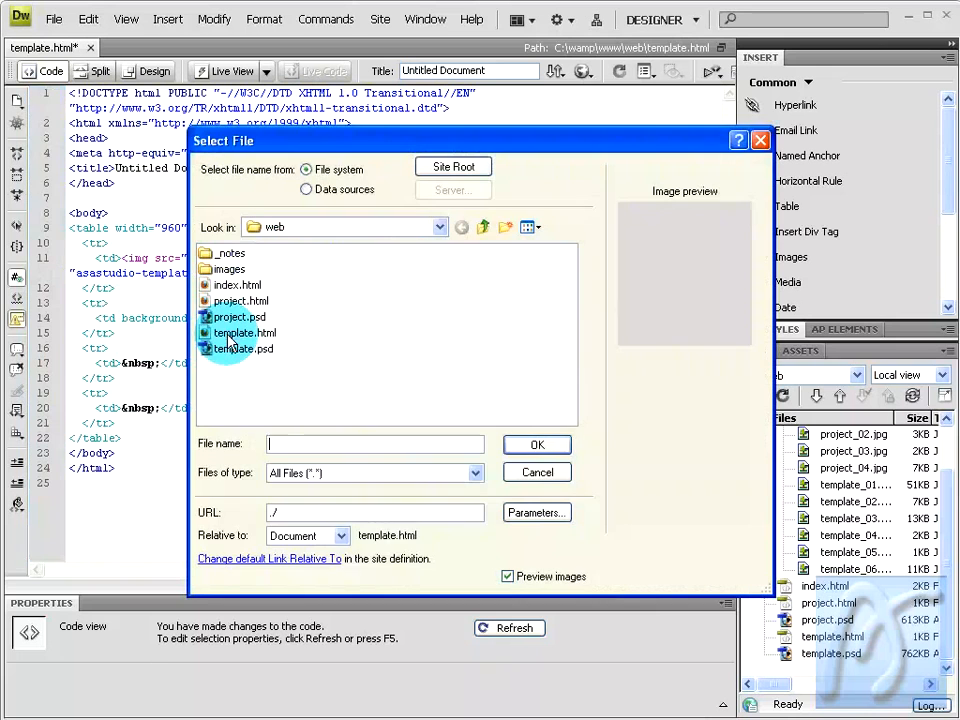
double_click(229, 269)
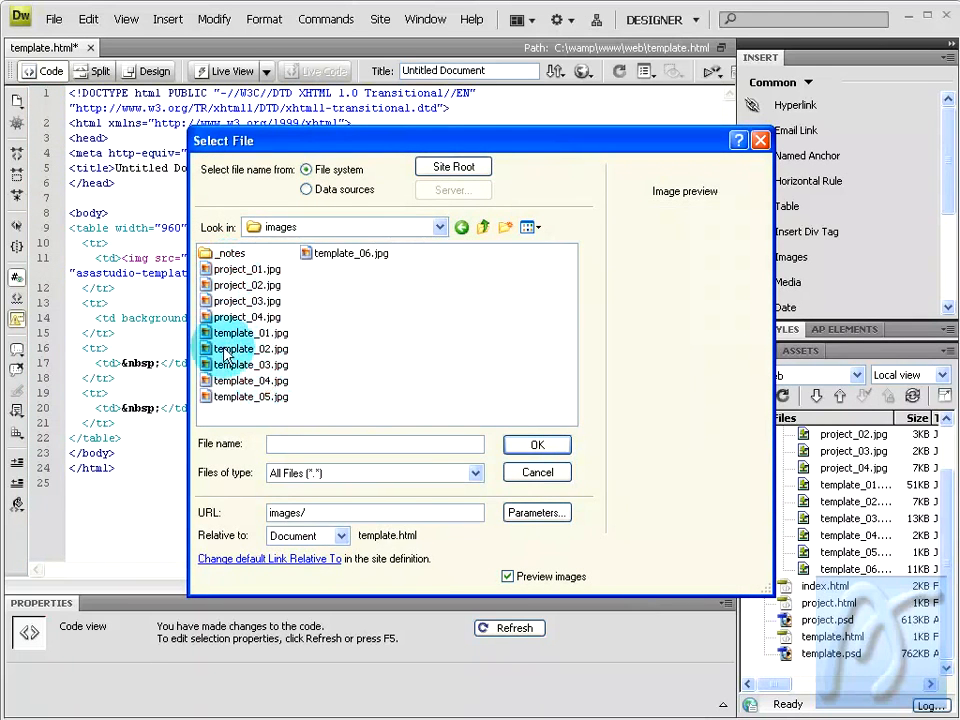
left_click(530, 228)
left_click(545, 247)
left_click_drag(568, 279, 577, 385)
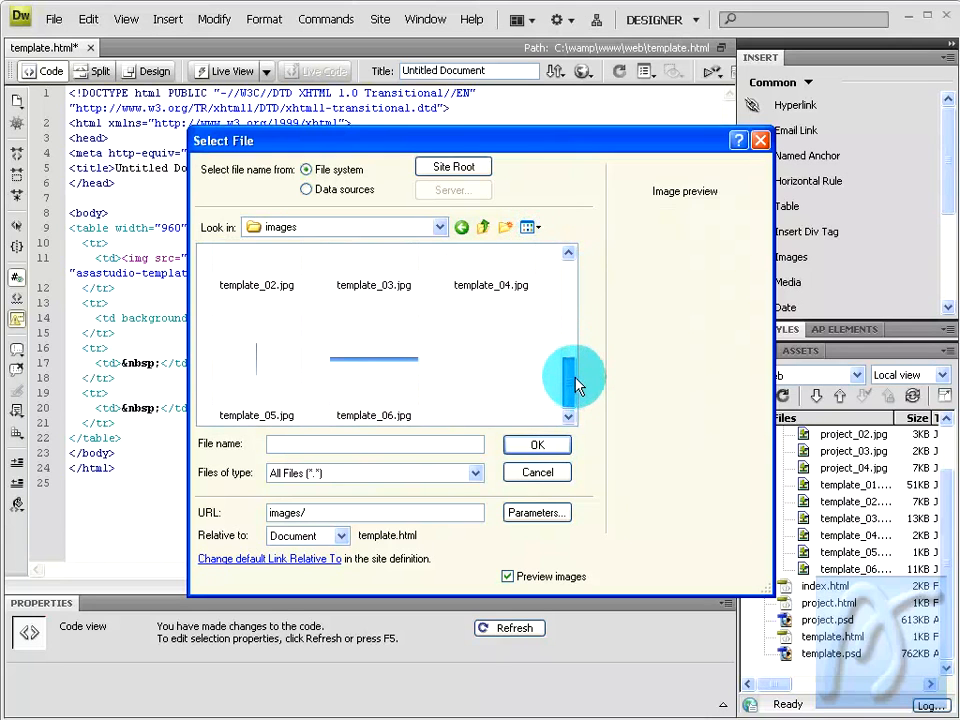
left_click(258, 355)
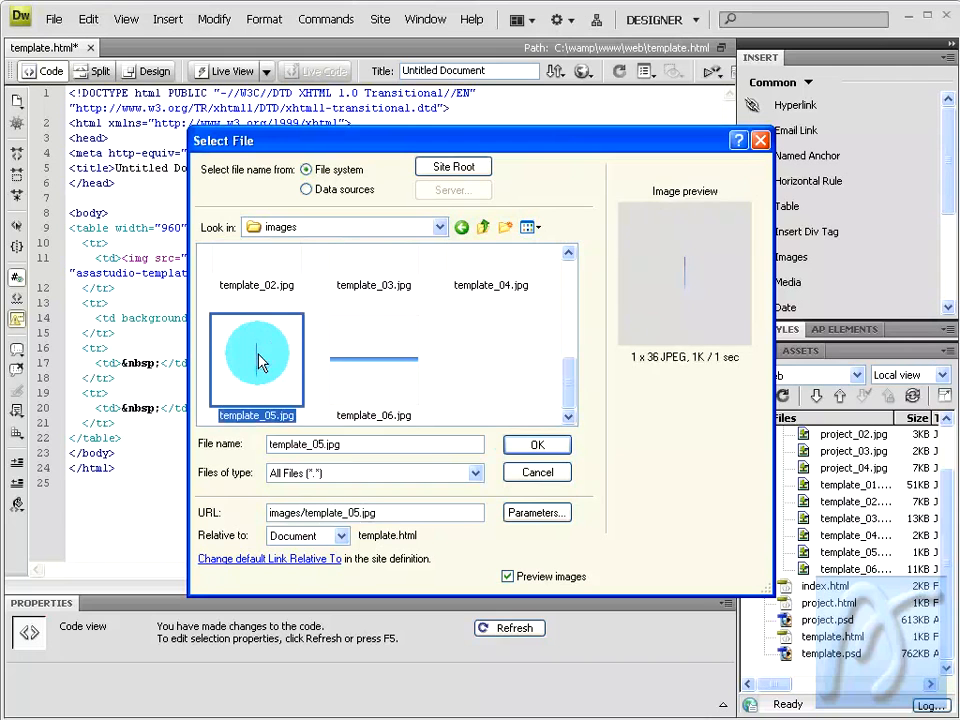
left_click(531, 446)
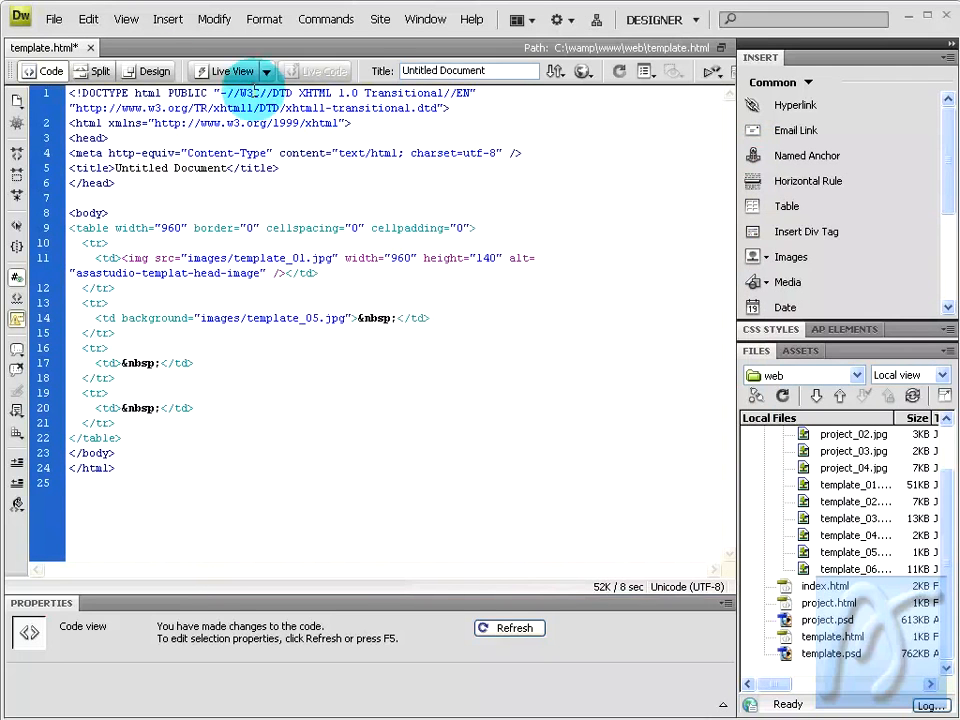
left_click(155, 74)
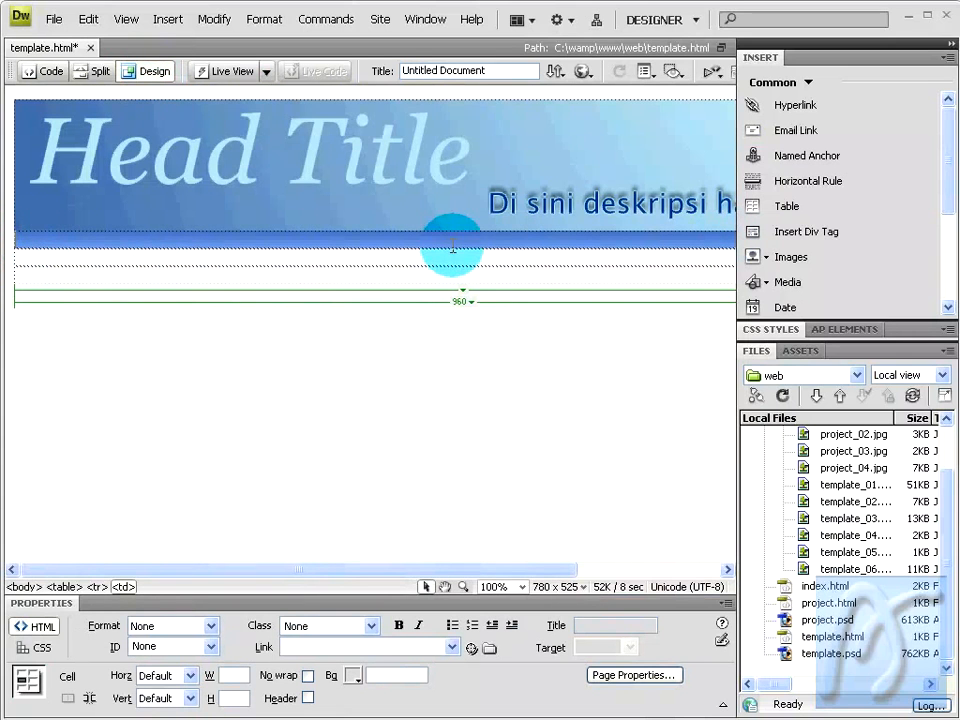
Step: Add a height attribute of 36 to the second row's cell in the code and return to the page design
left_click(44, 71)
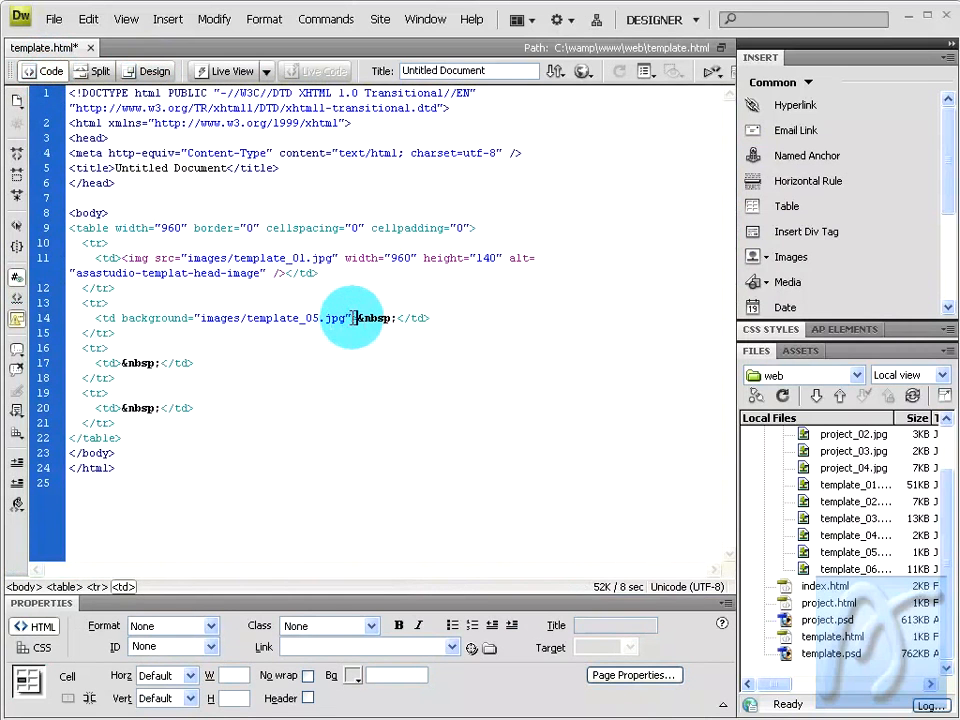
left_click(352, 318)
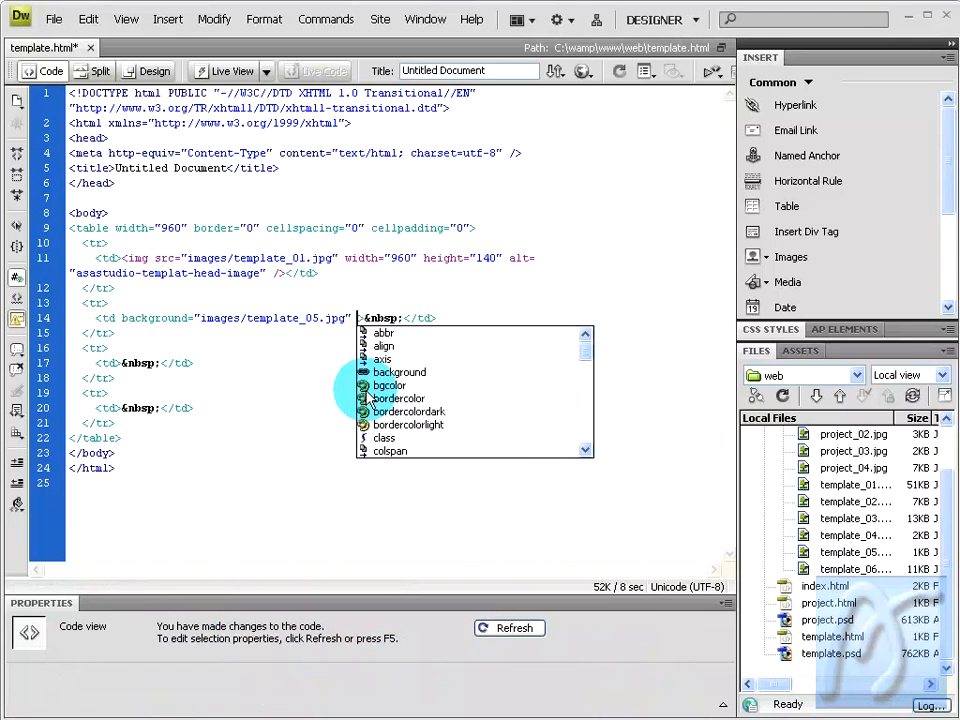
left_click(405, 372)
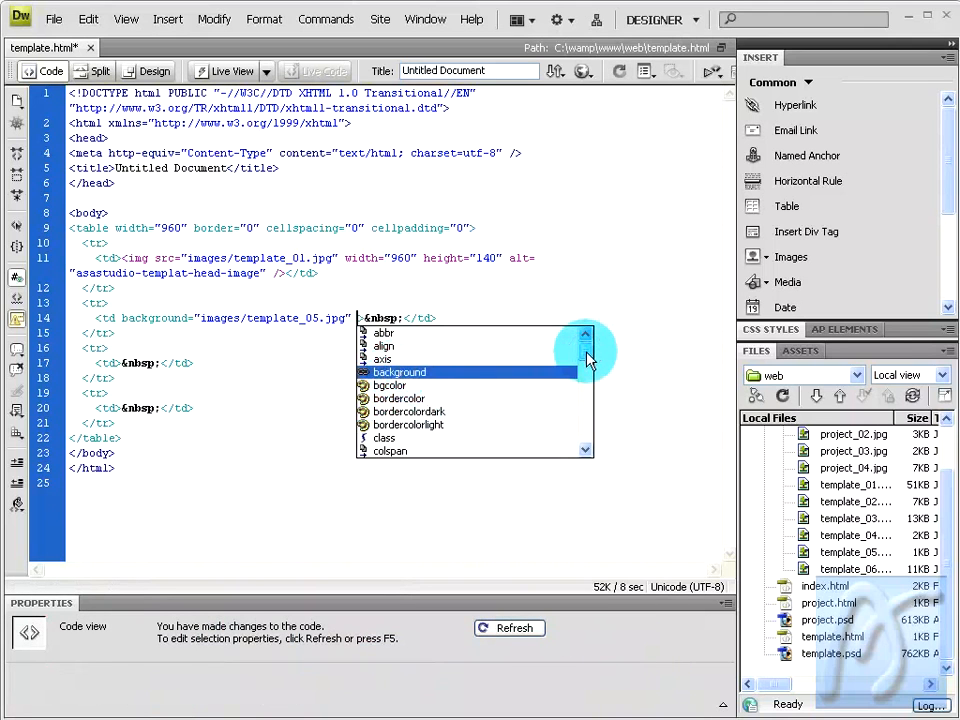
left_click_drag(588, 358, 590, 371)
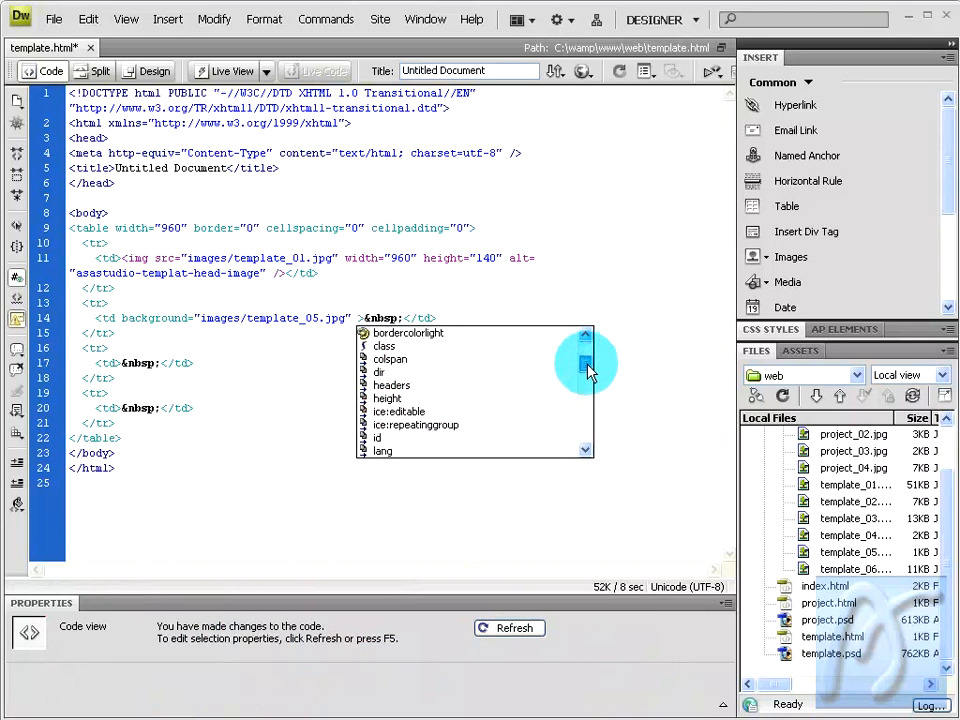
double_click(386, 400)
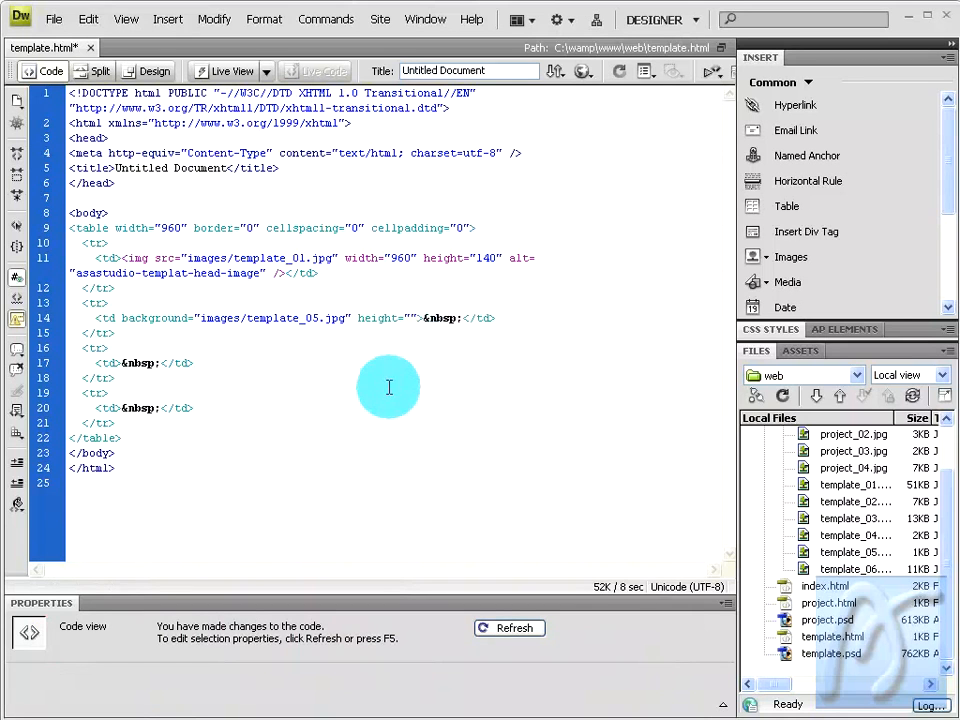
type("36")
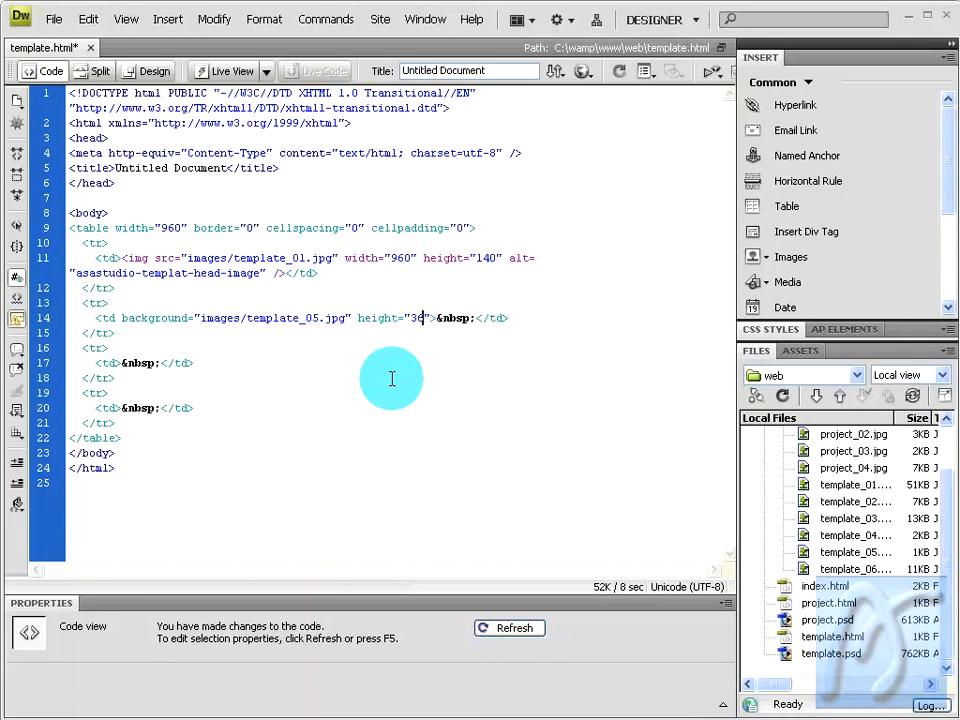
left_click(437, 317)
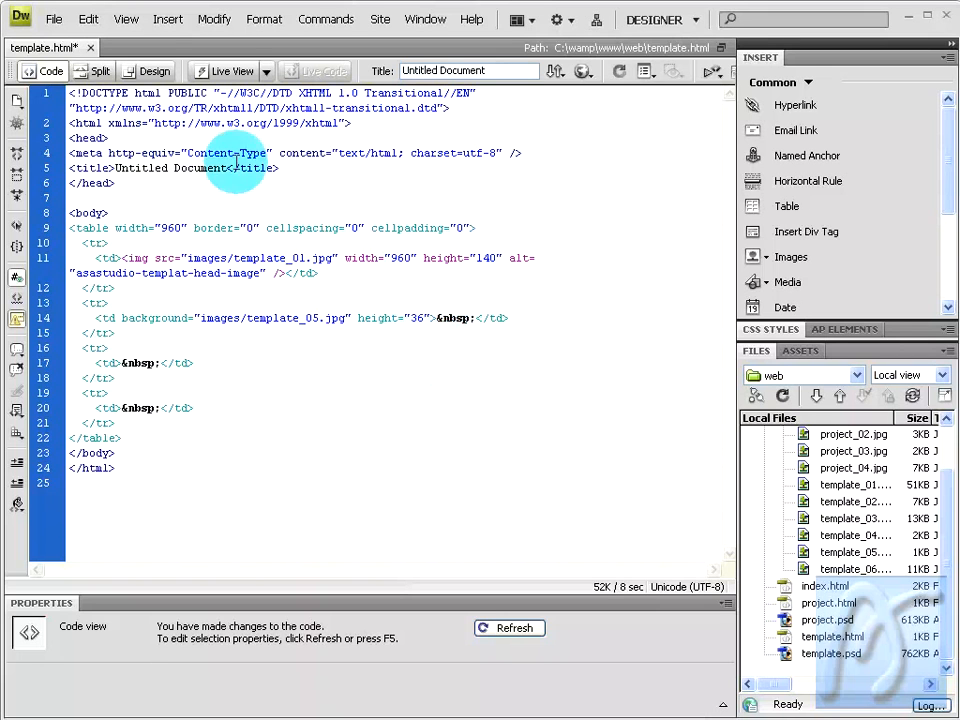
left_click(150, 70)
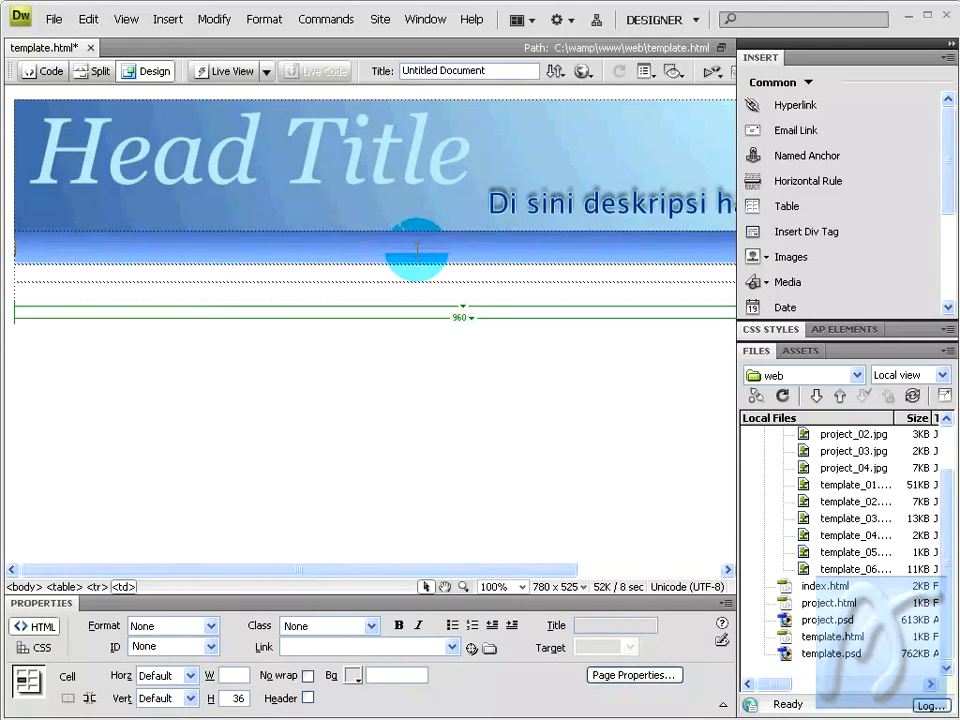
Step: Preview template.html in Firefox, saving the modified page before it is put on the server
left_click(585, 71)
left_click(606, 97)
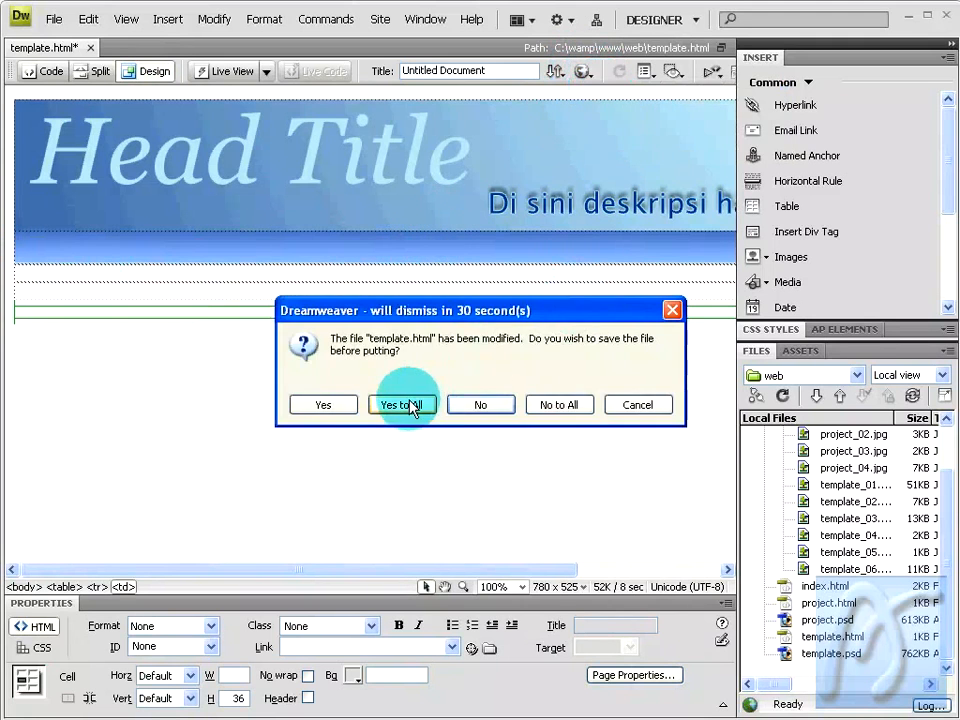
left_click(403, 405)
left_click(598, 340)
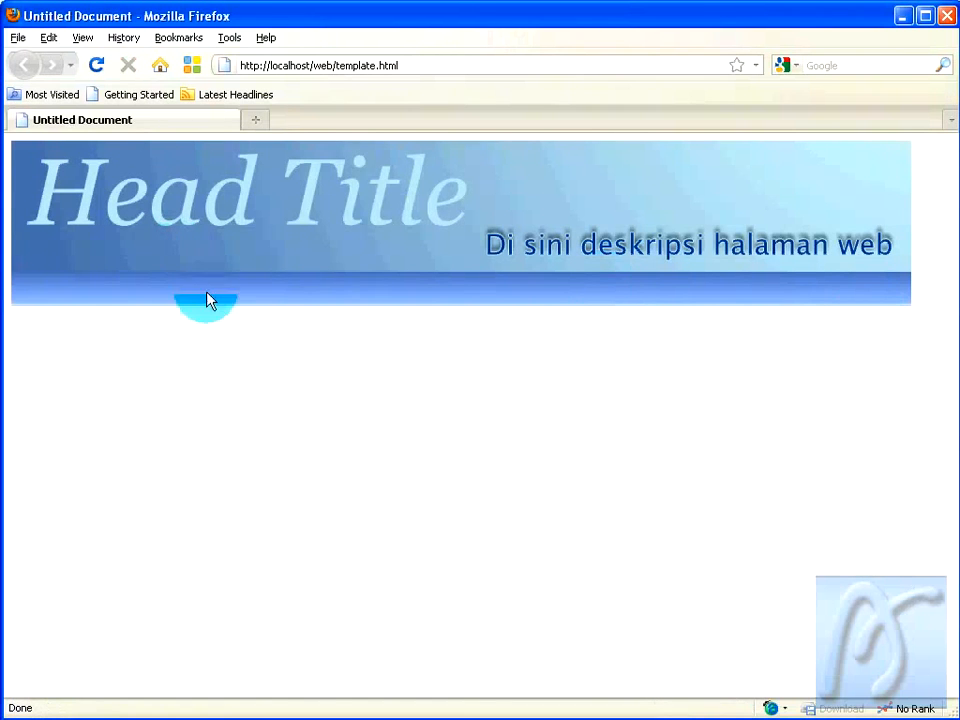
Step: Switch back to Dreamweaver and add a background attribute to the third row's cell in the code, using images/template_04.jpg
left_click(200, 719)
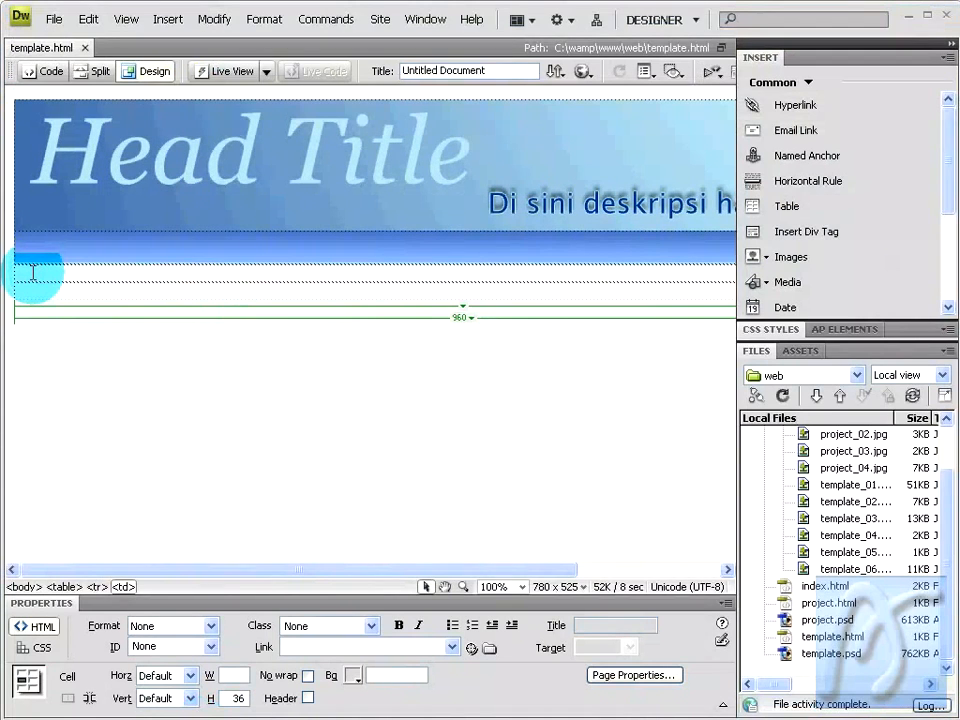
left_click(33, 272)
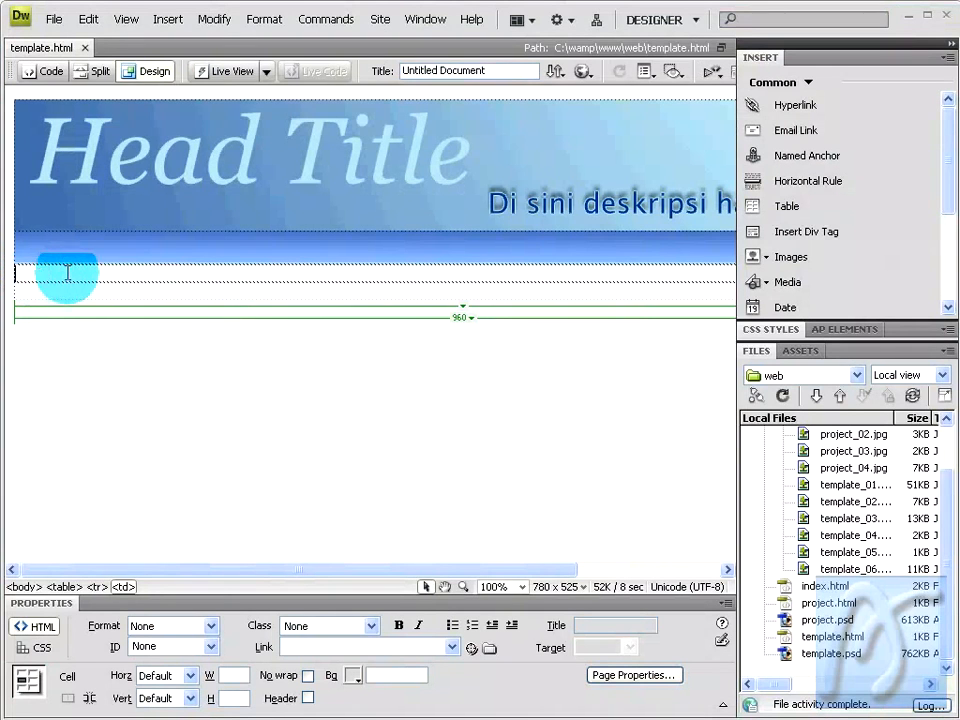
left_click(45, 78)
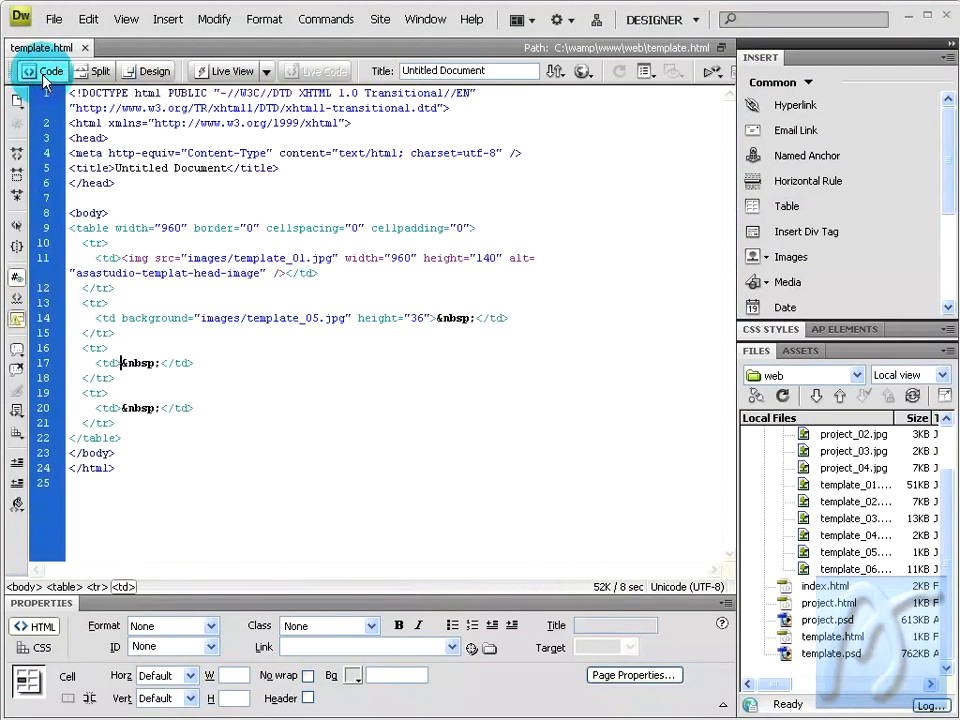
left_click(116, 363)
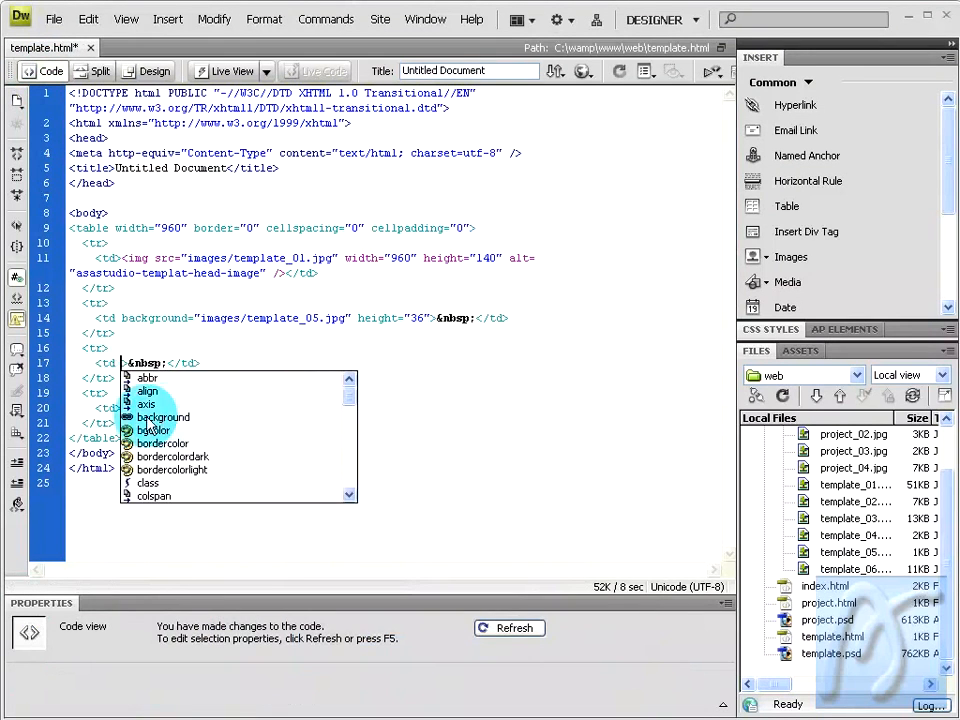
double_click(146, 417)
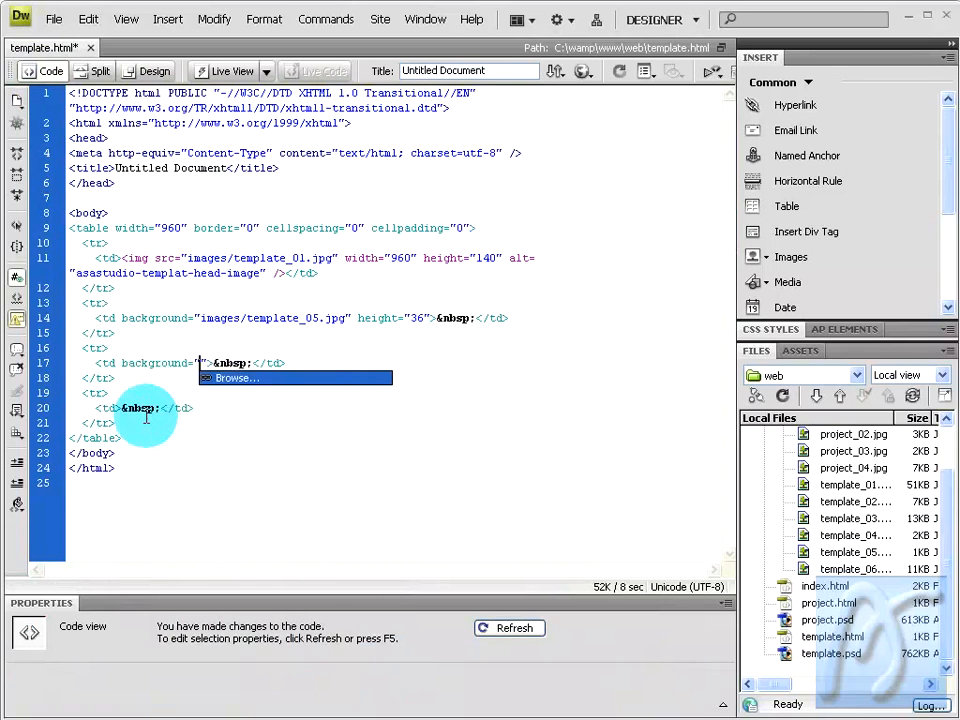
left_click(226, 381)
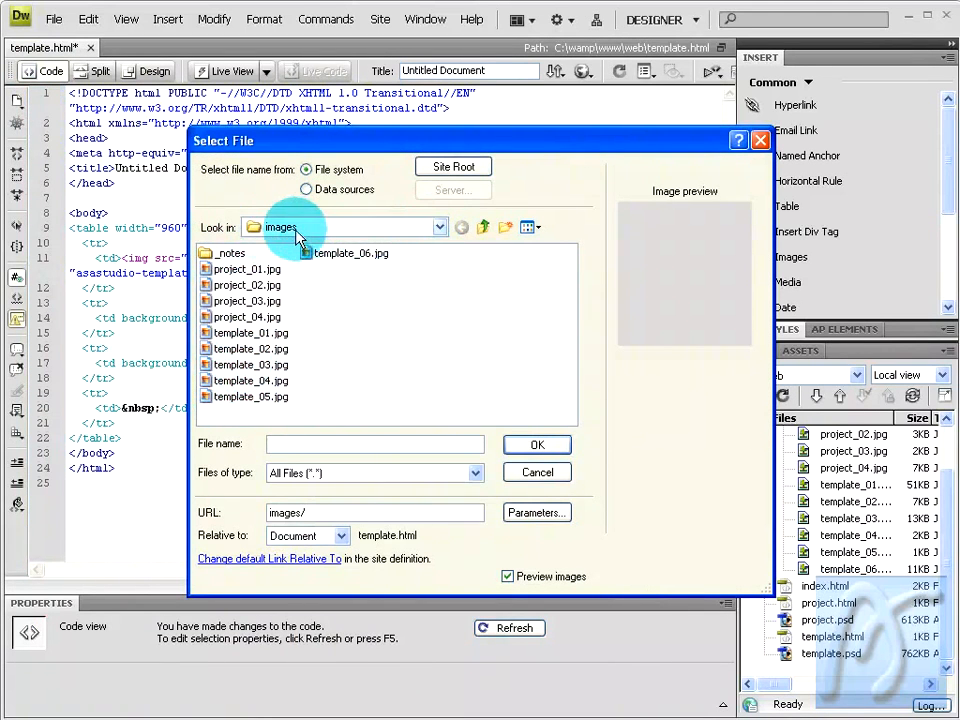
left_click(529, 228)
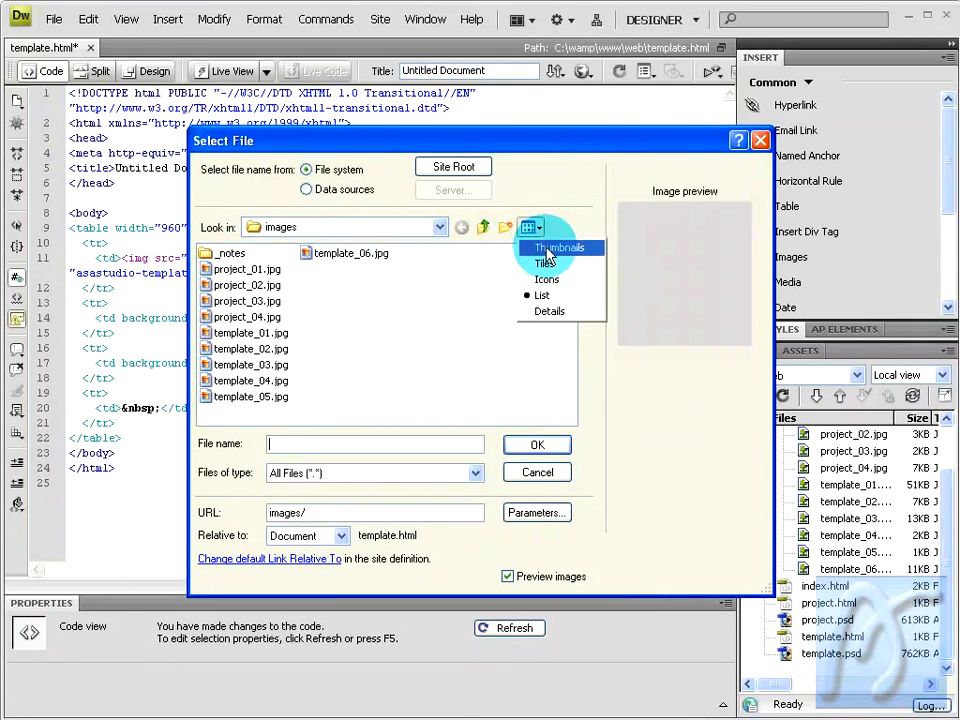
left_click(547, 249)
left_click_drag(574, 296, 578, 372)
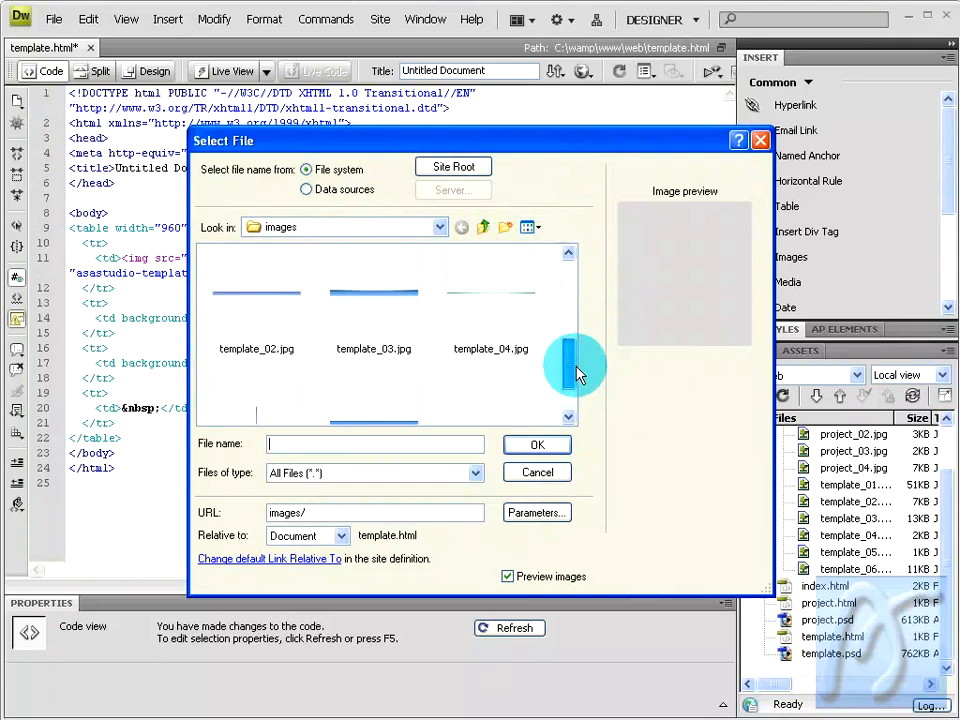
left_click(484, 302)
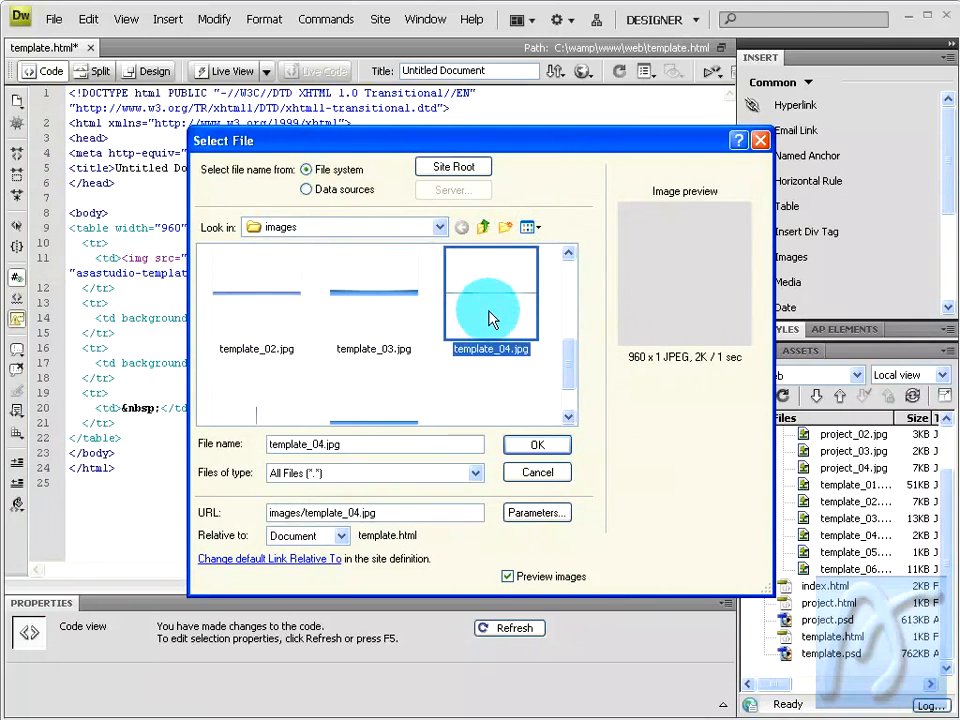
left_click(537, 446)
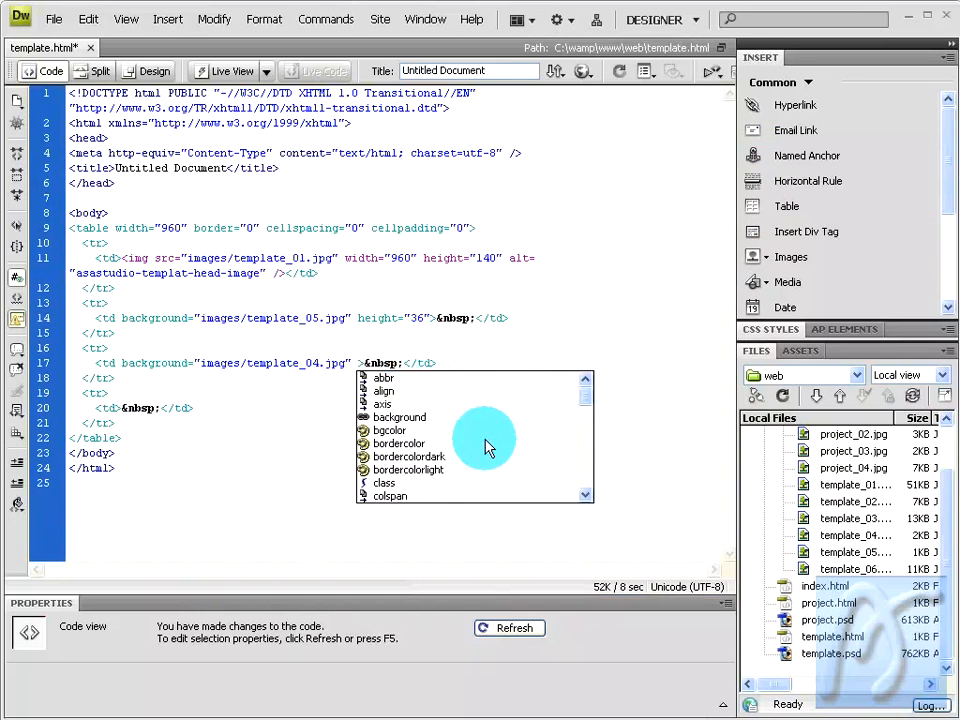
Step: Add a width attribute of 960 to the third row's cell in the code and return to the page design
left_click_drag(585, 397, 589, 482)
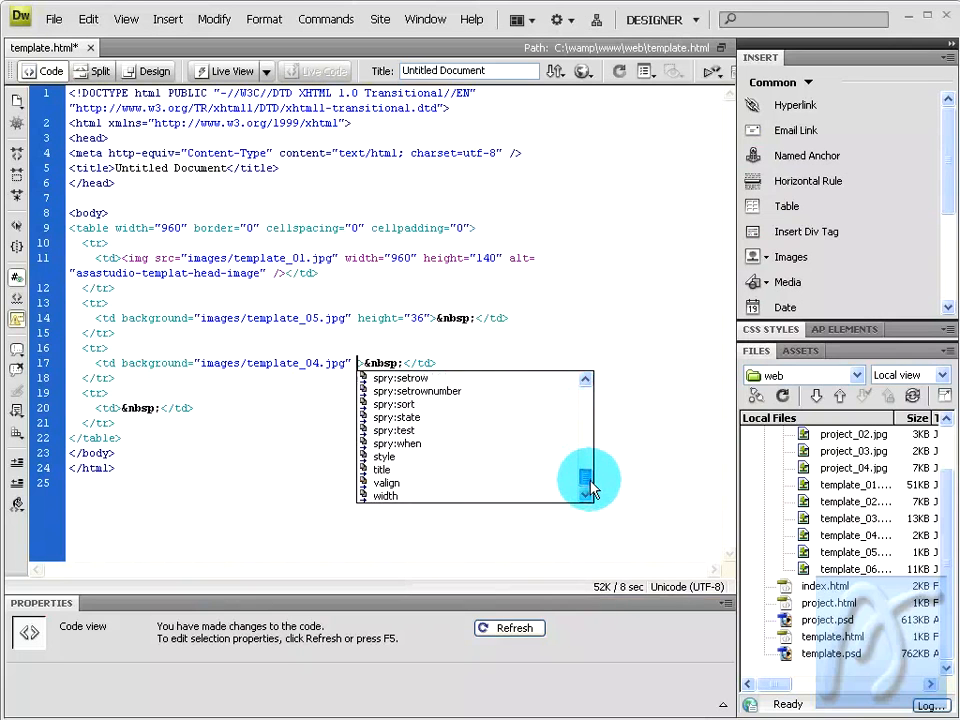
double_click(383, 497)
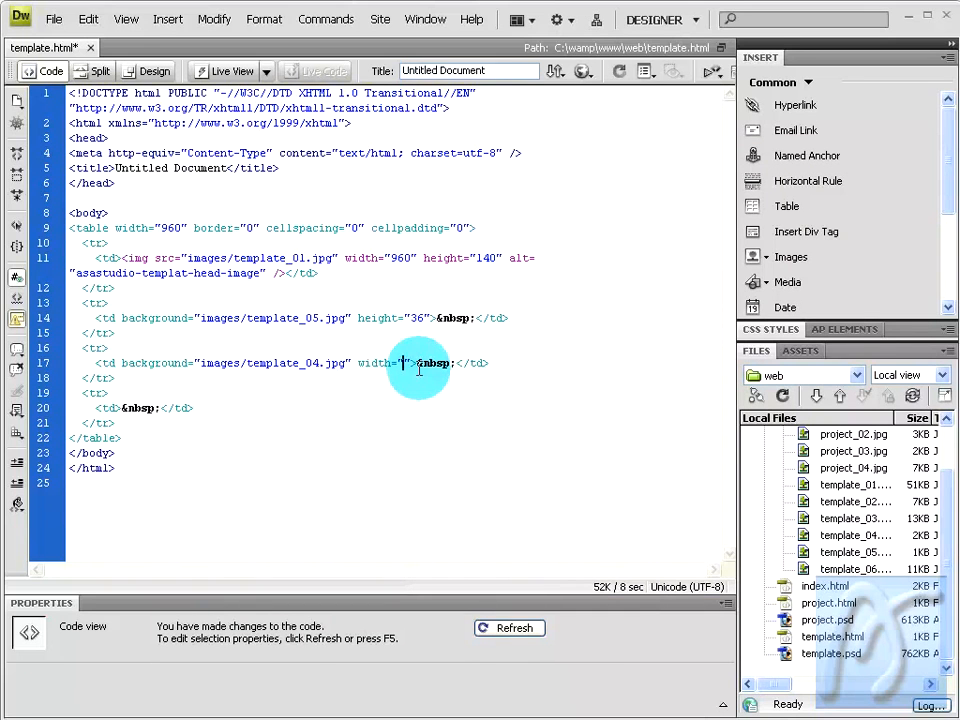
type("960")
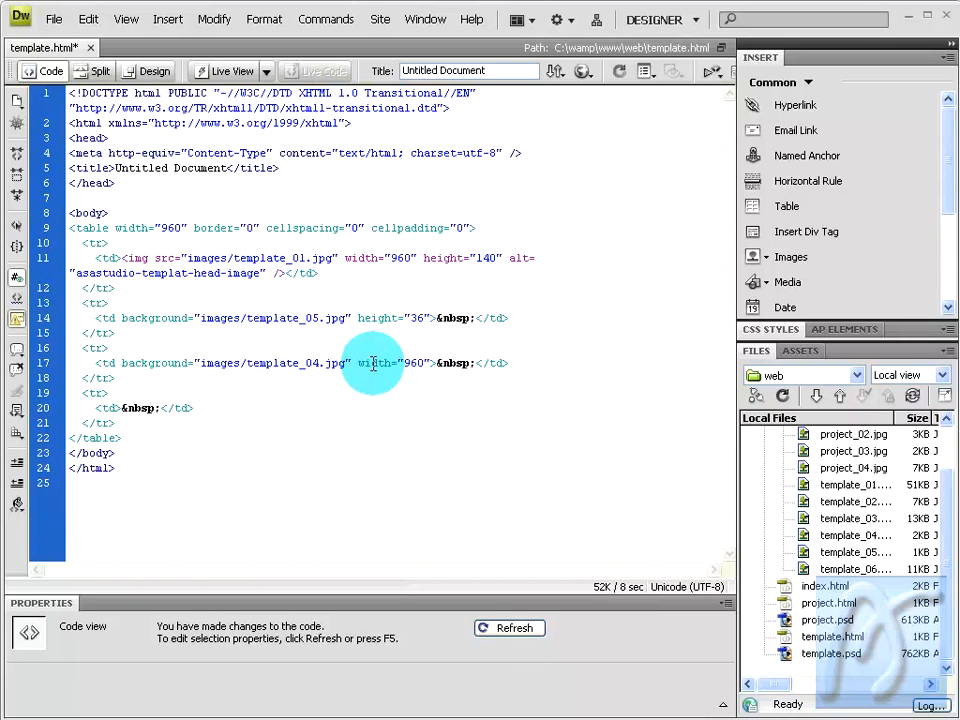
left_click(148, 71)
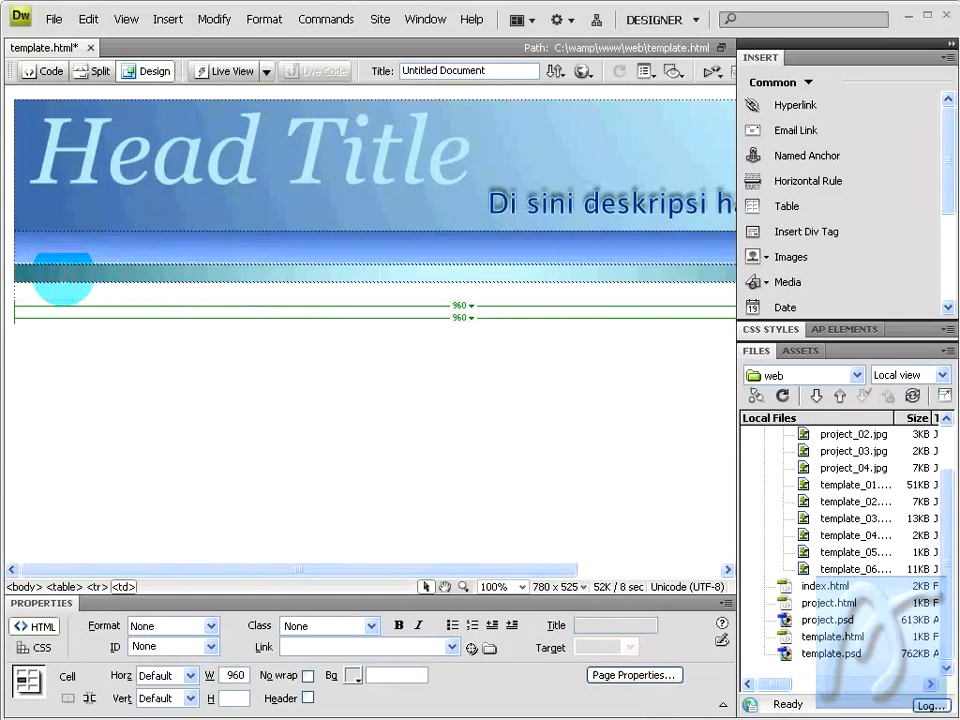
Step: Fill the third row's cell with nine short paragraphs of random placeholder text, from "hhjdkjdhjkasd" to "kkll;l"
type("hhjdkjdhjkasd")
key("Return")
type("jdfskkfjjksf")
key("Return")
type("kdfkslkkgfdsgf")
key("Return")
type("sjdkksfkkdkgd")
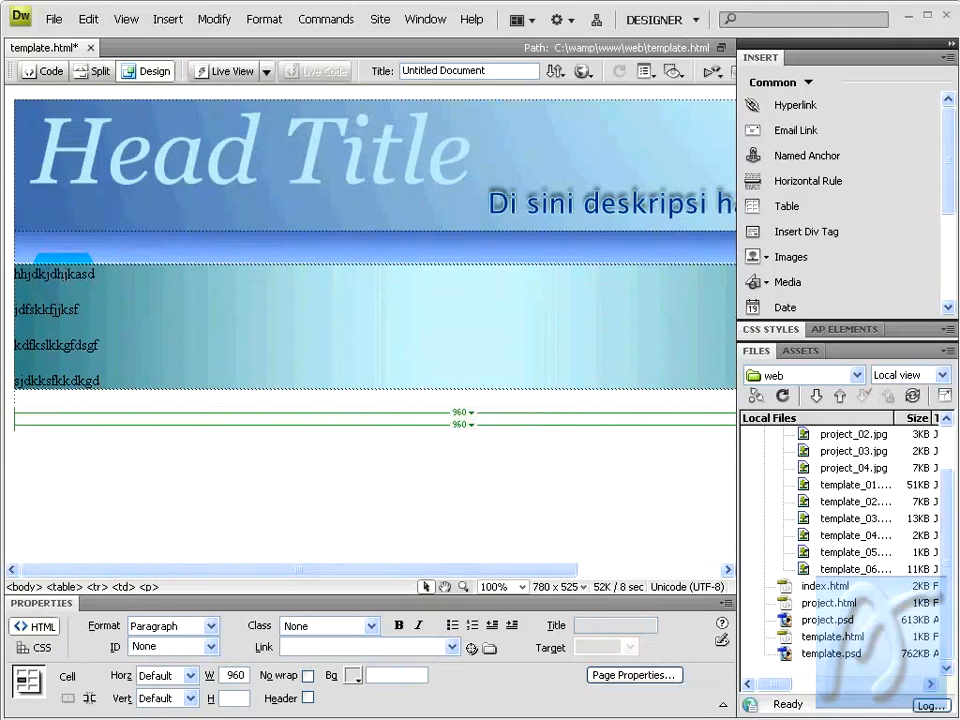
key("Return")
type("gjdkgkldlfhlgdf'djgkdlgd'dkldgklld")
key("Return")
type("dkgdlg;d")
key("Return")
type("gkdlg")
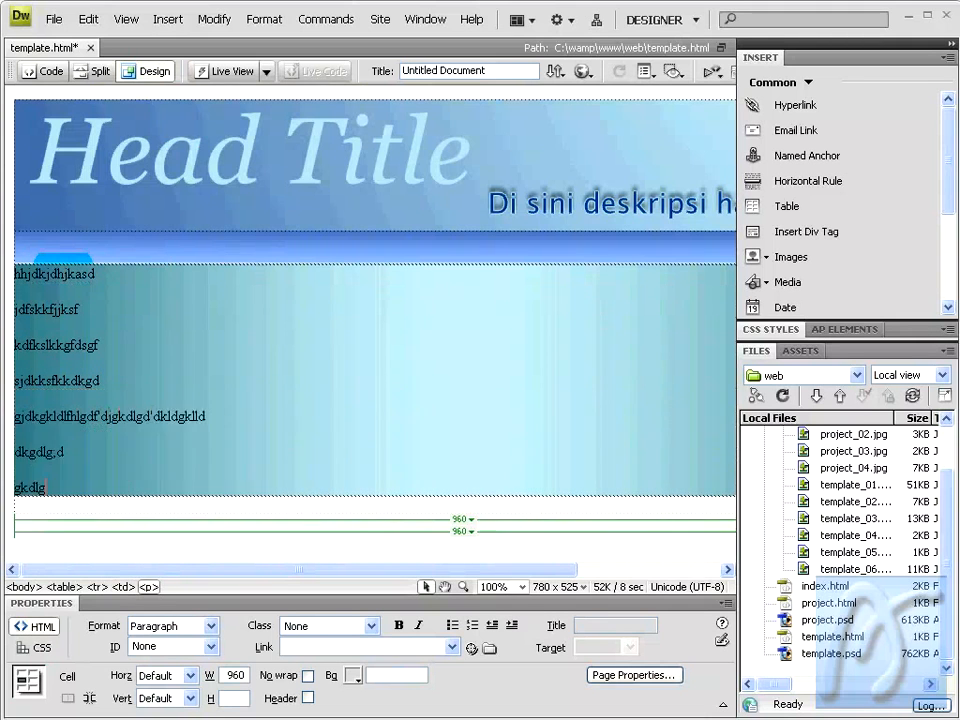
type("d")
key("Return")
type("gkdl,lgd")
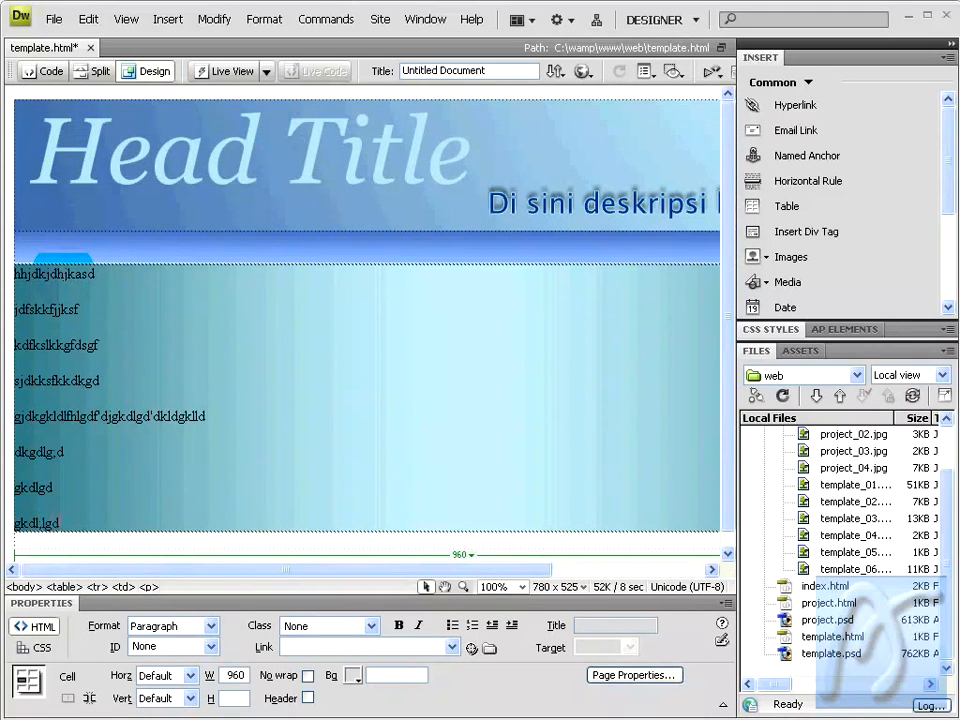
key("Return")
type("kkll,l")
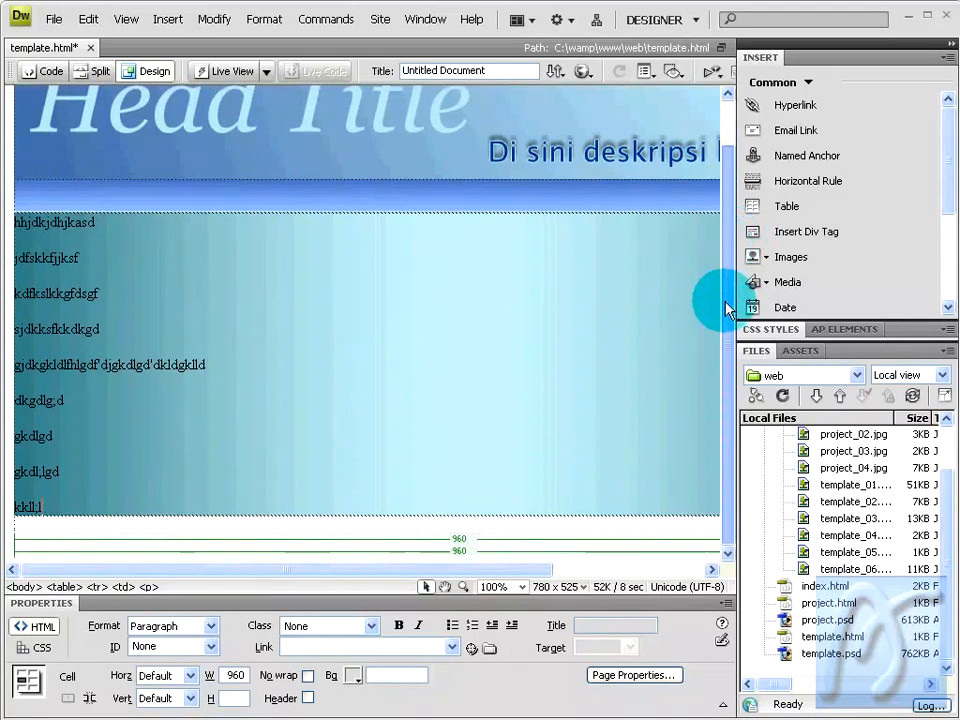
Step: Add a background attribute to the fourth row's cell in the code, using images/template_06.jpg
left_click(58, 522)
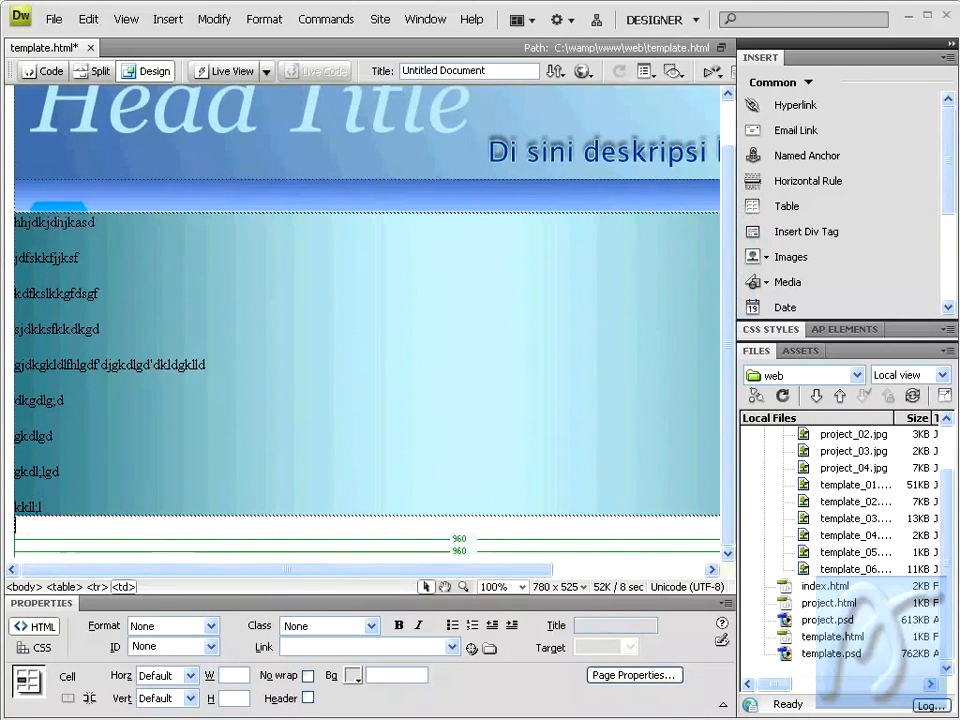
left_click(50, 72)
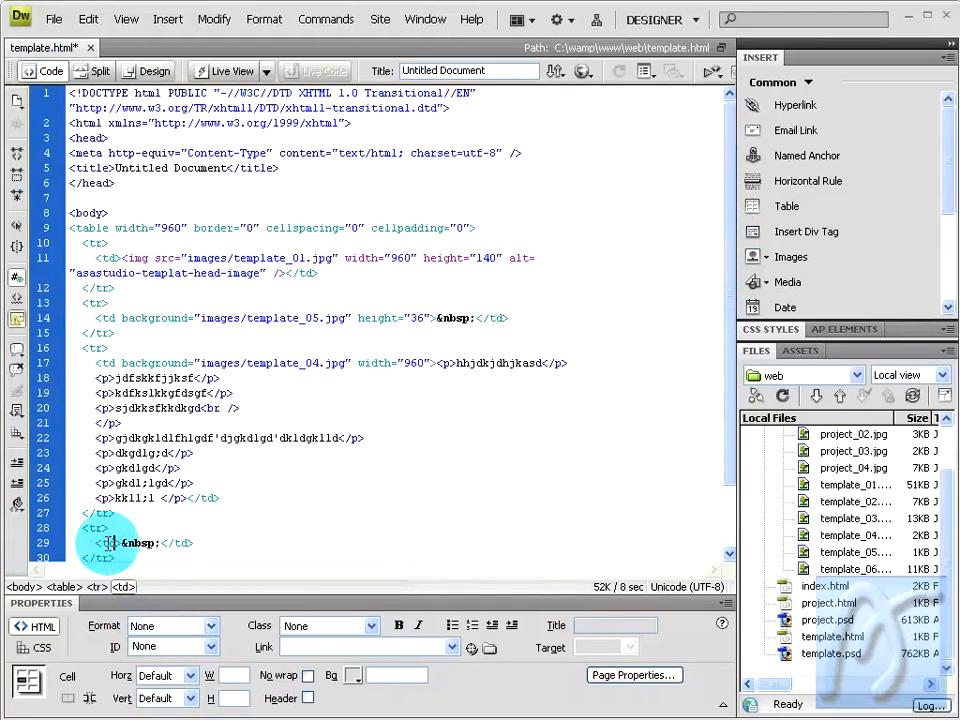
left_click(116, 543)
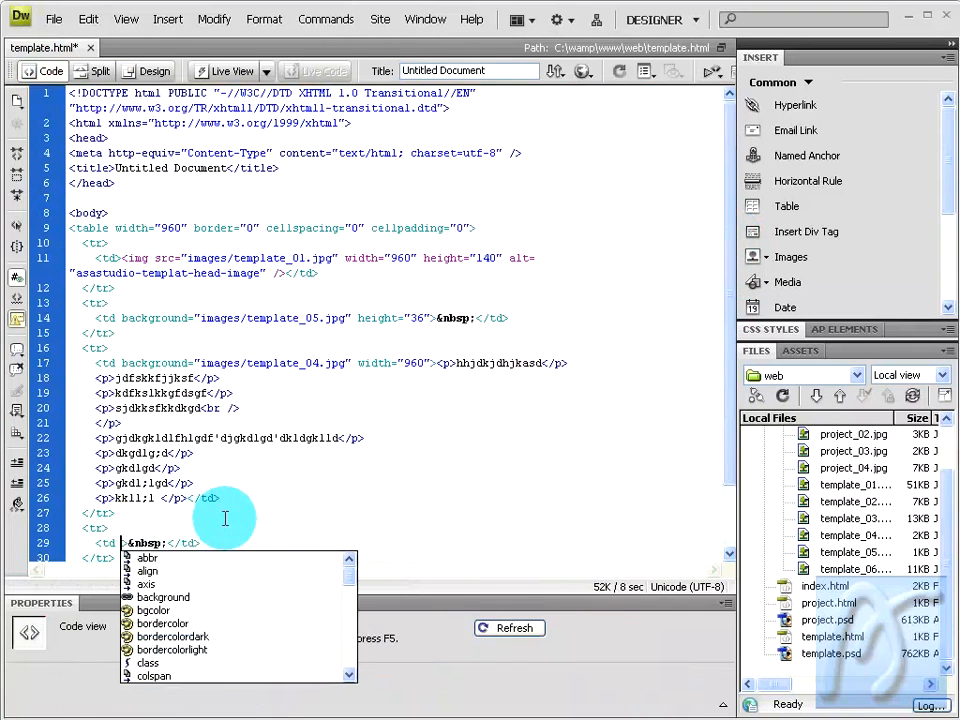
double_click(162, 600)
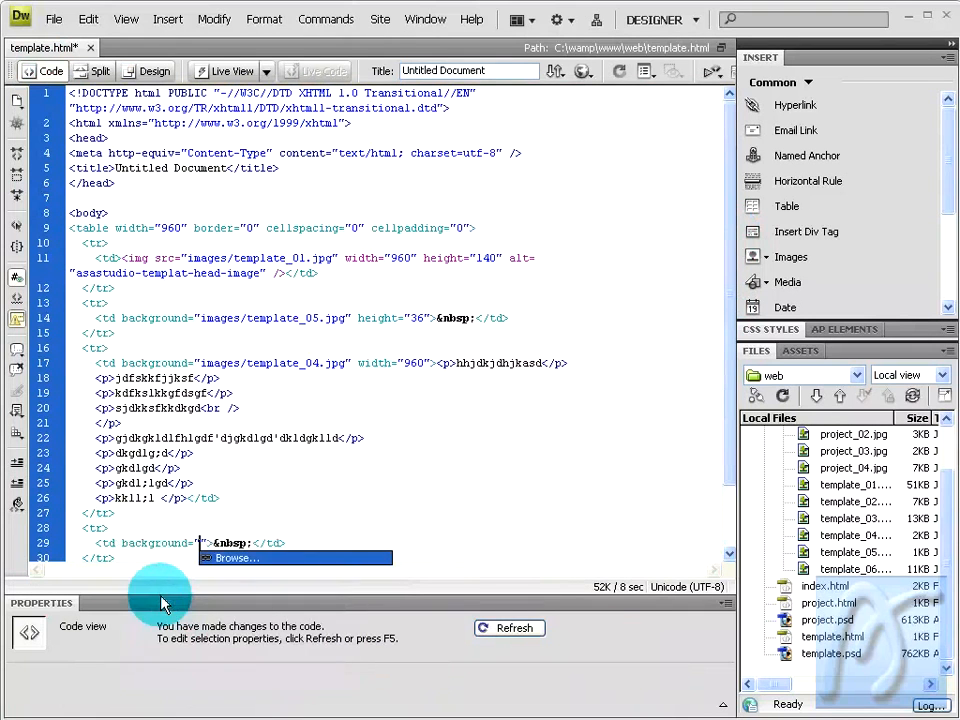
left_click(229, 557)
left_click(215, 558)
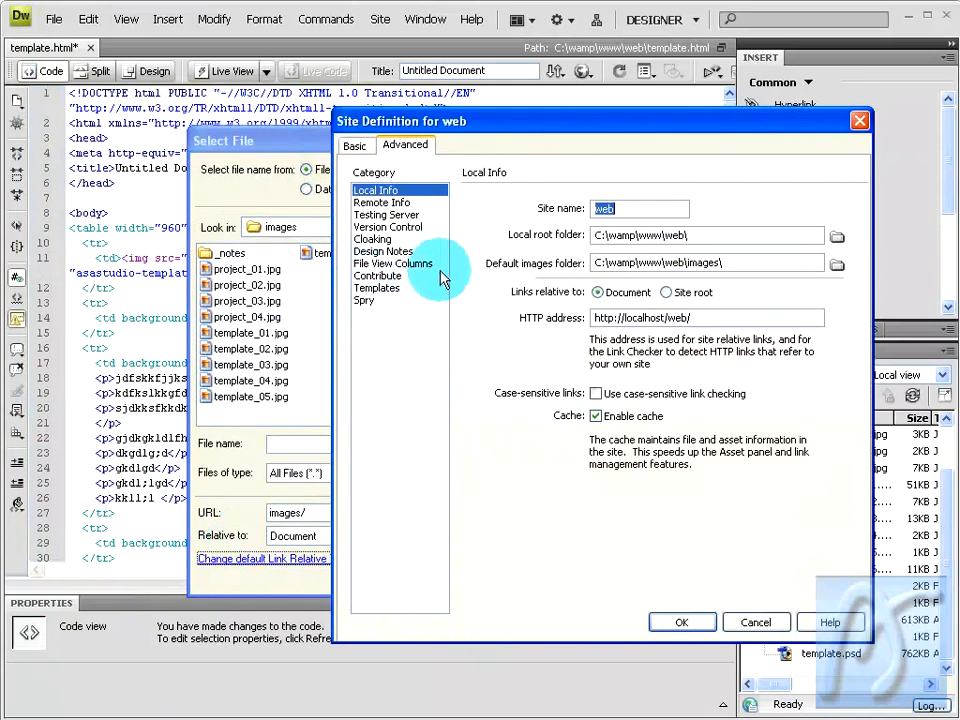
left_click(757, 622)
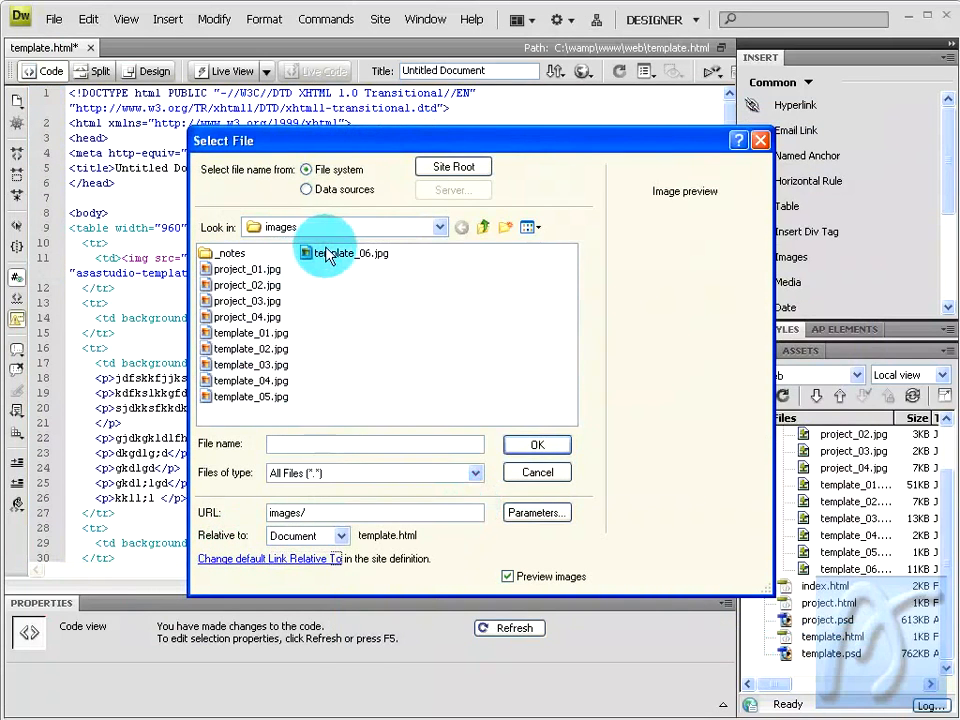
left_click(537, 231)
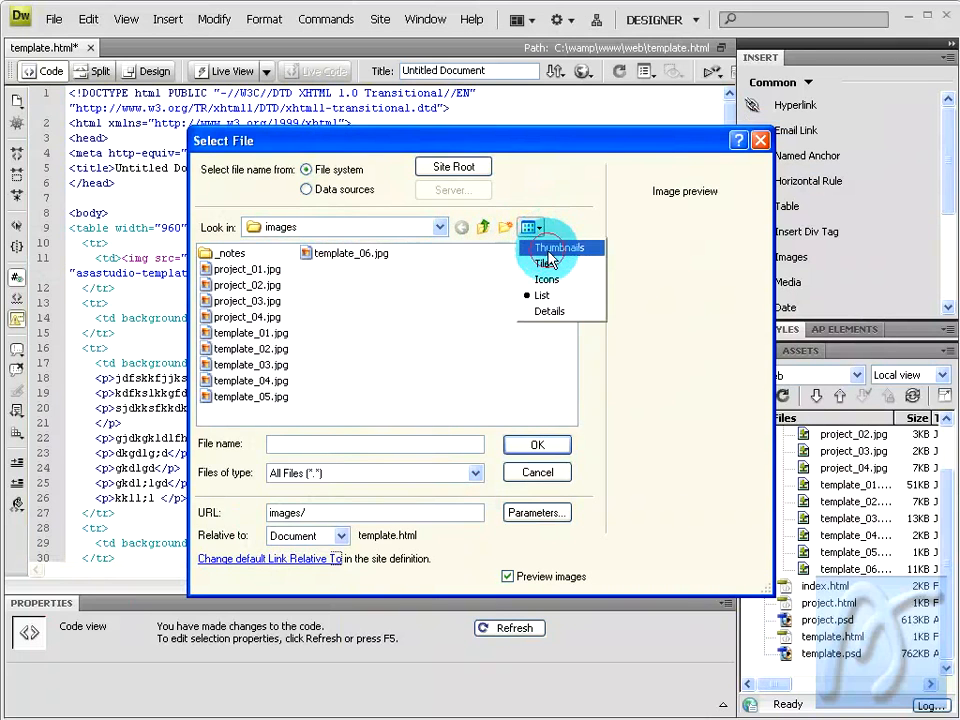
left_click(560, 247)
left_click_drag(568, 292, 574, 399)
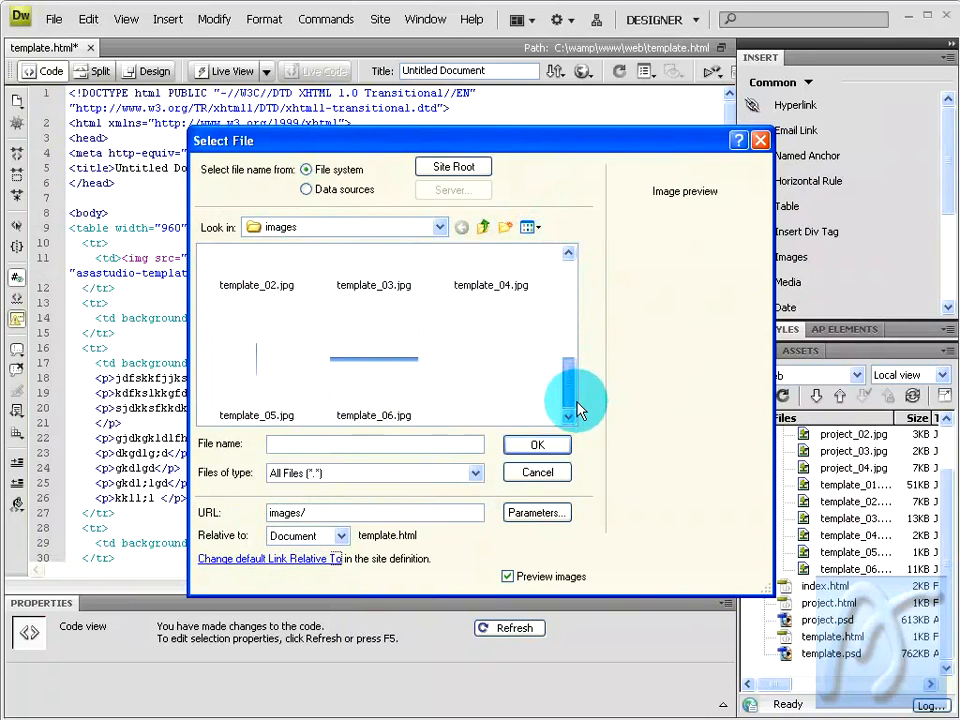
left_click(364, 373)
left_click(537, 444)
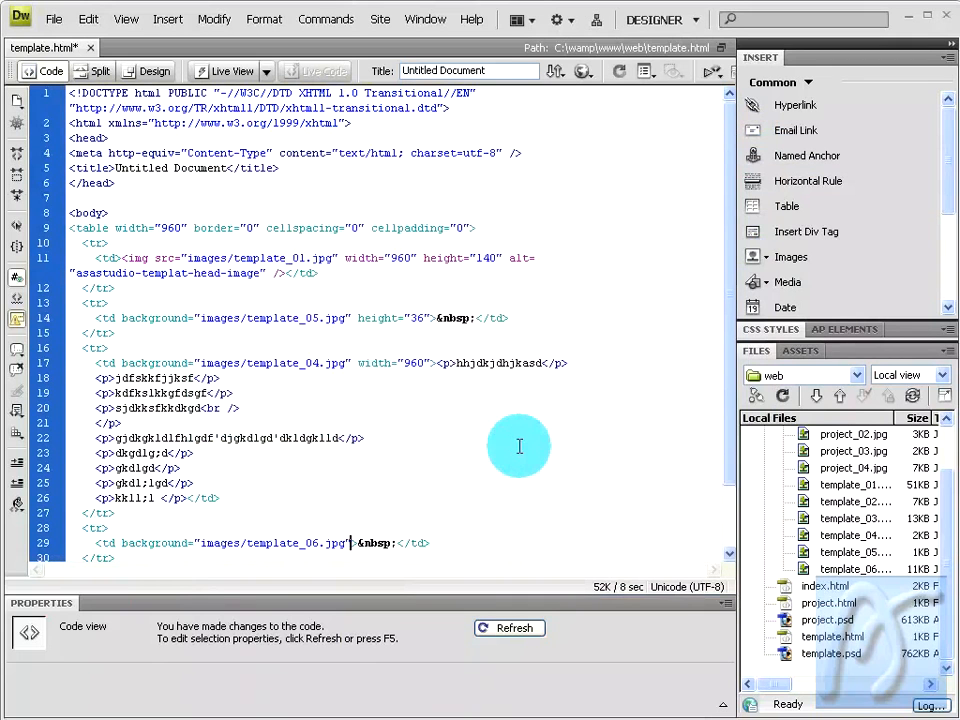
Step: Add a width attribute of 960 to the fourth row's cell in the code
left_click(350, 543)
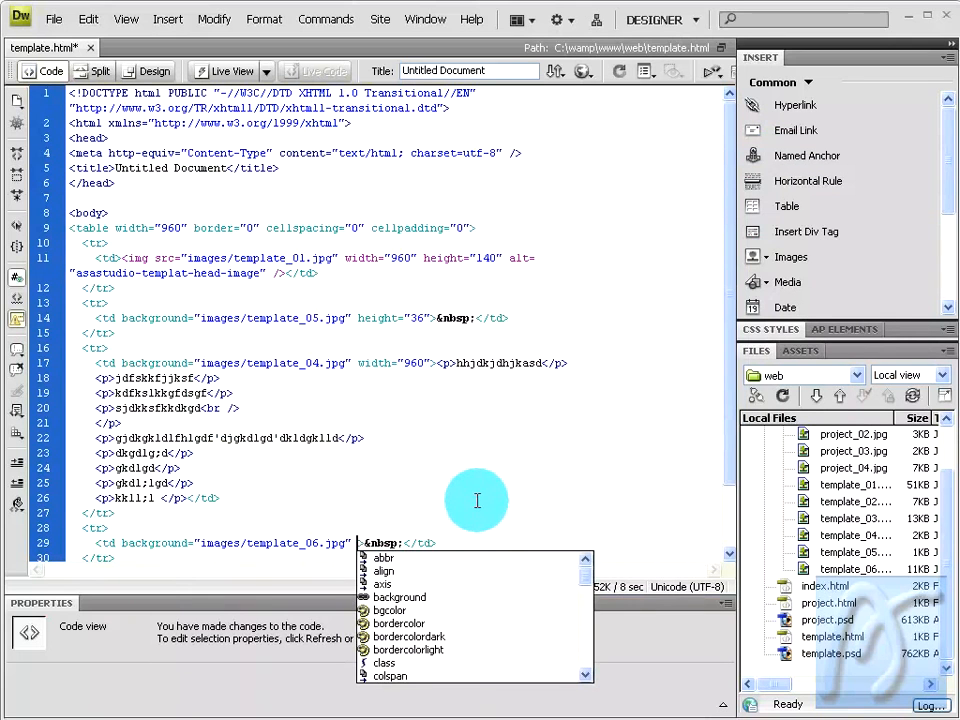
scroll(583, 656, "down", 10)
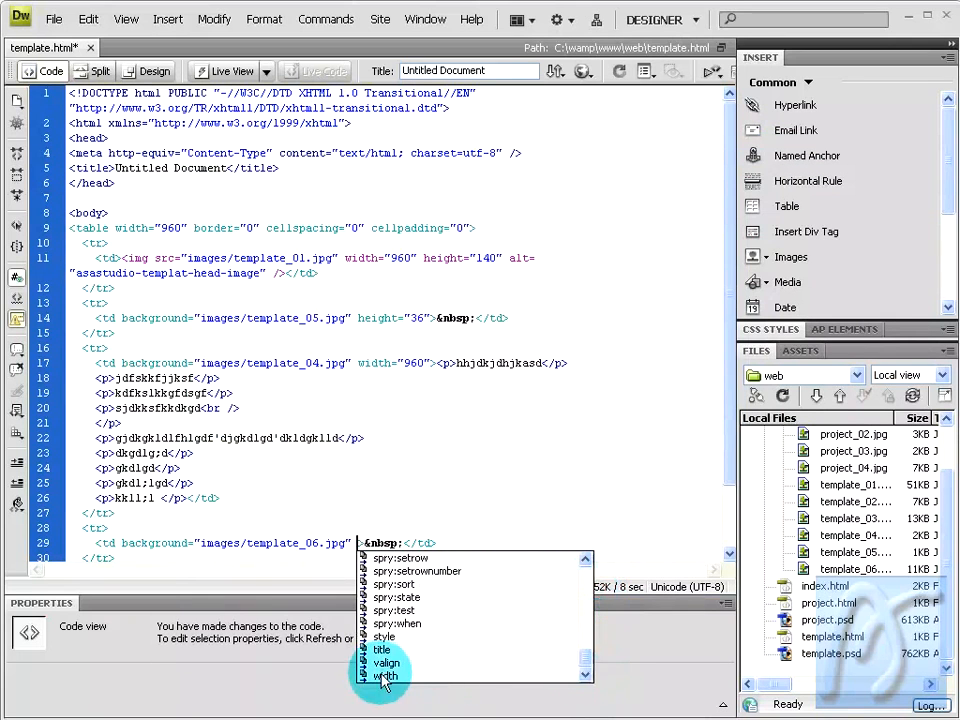
double_click(383, 677)
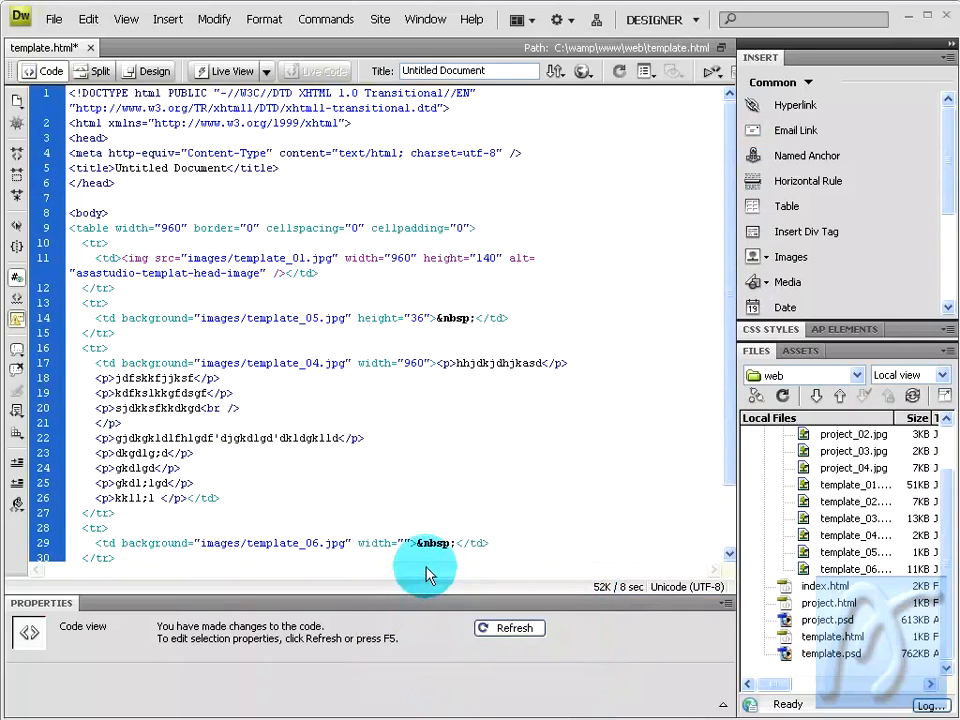
type("96")
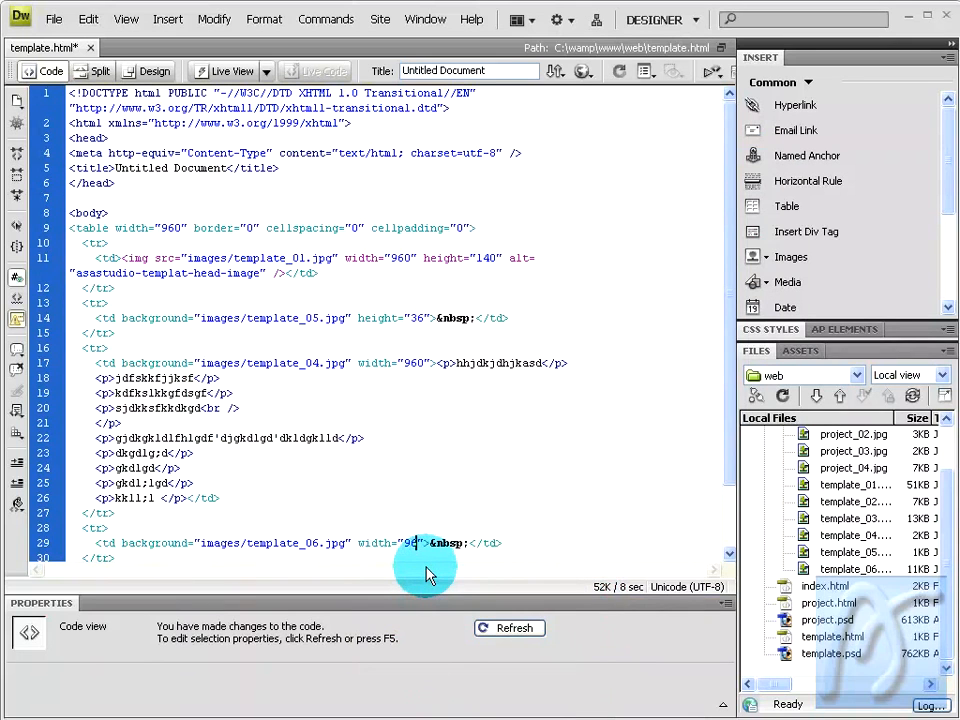
type("0")
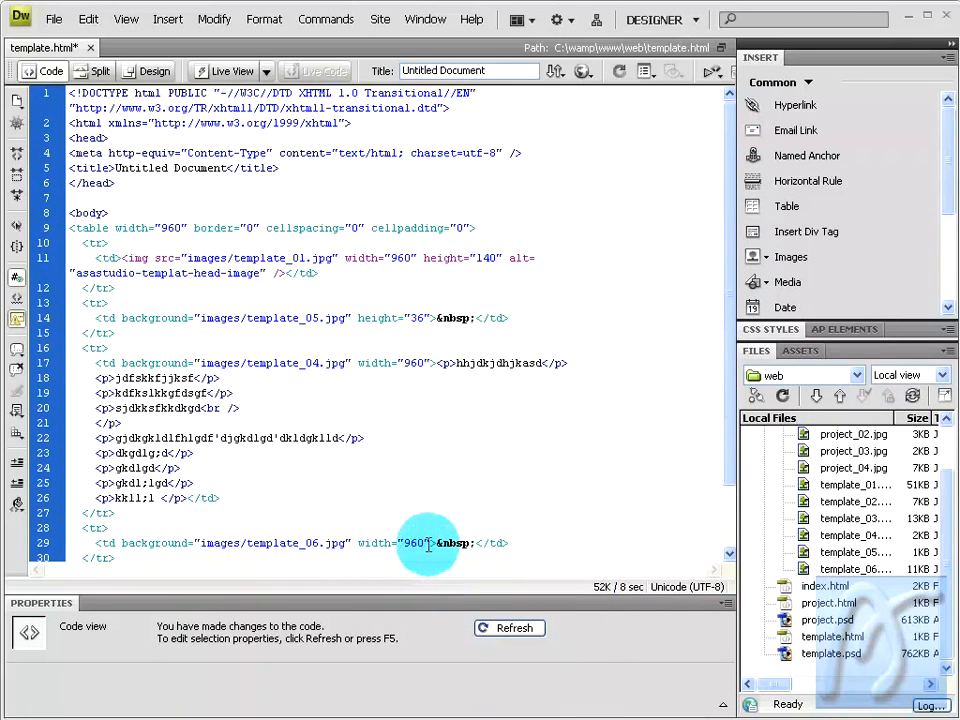
Step: Add a height attribute of 53 to the fourth row's cell in the code and return to the page design
left_click(429, 543)
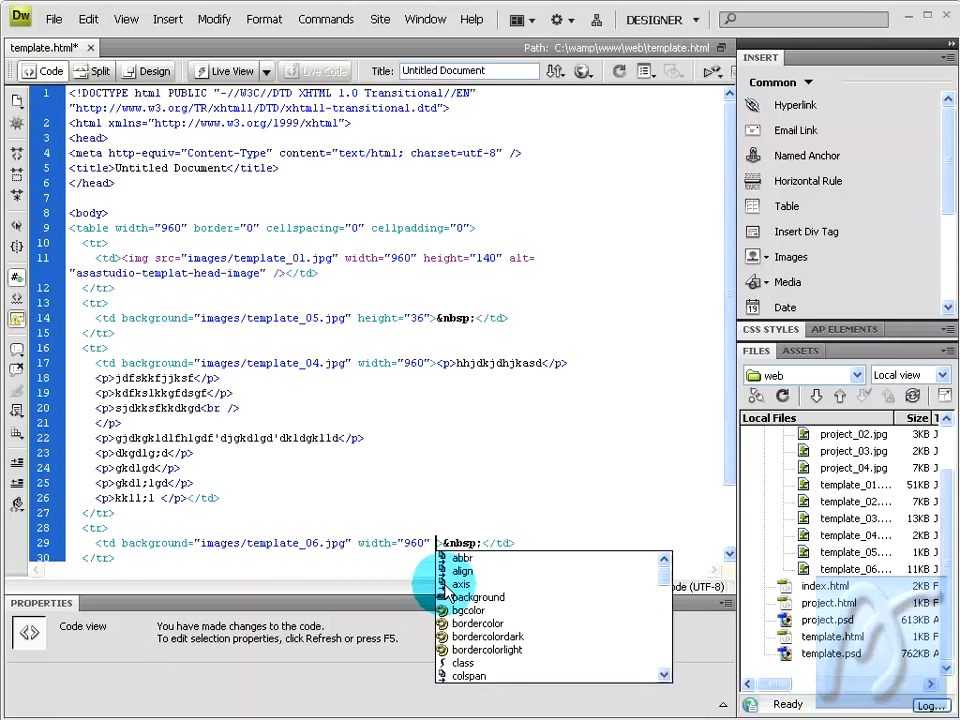
left_click(667, 597)
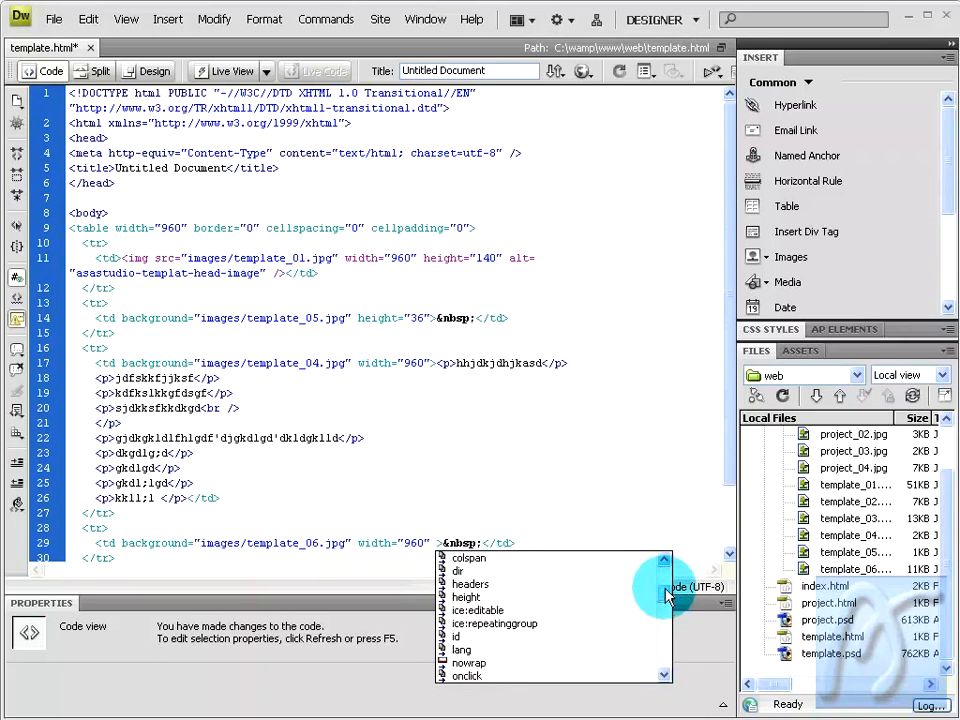
double_click(464, 597)
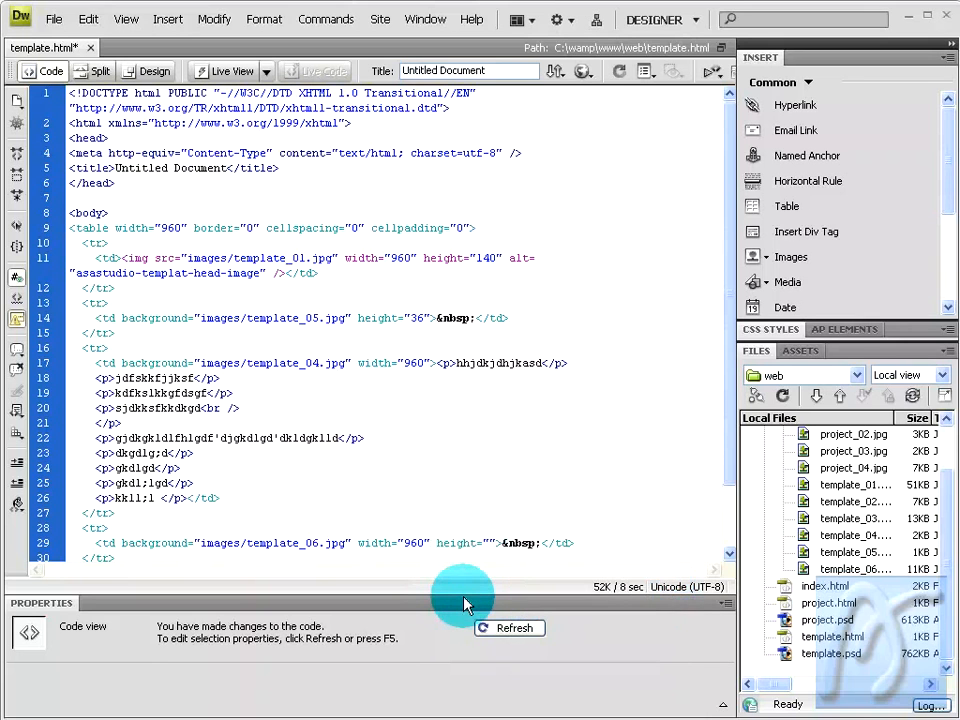
type("53")
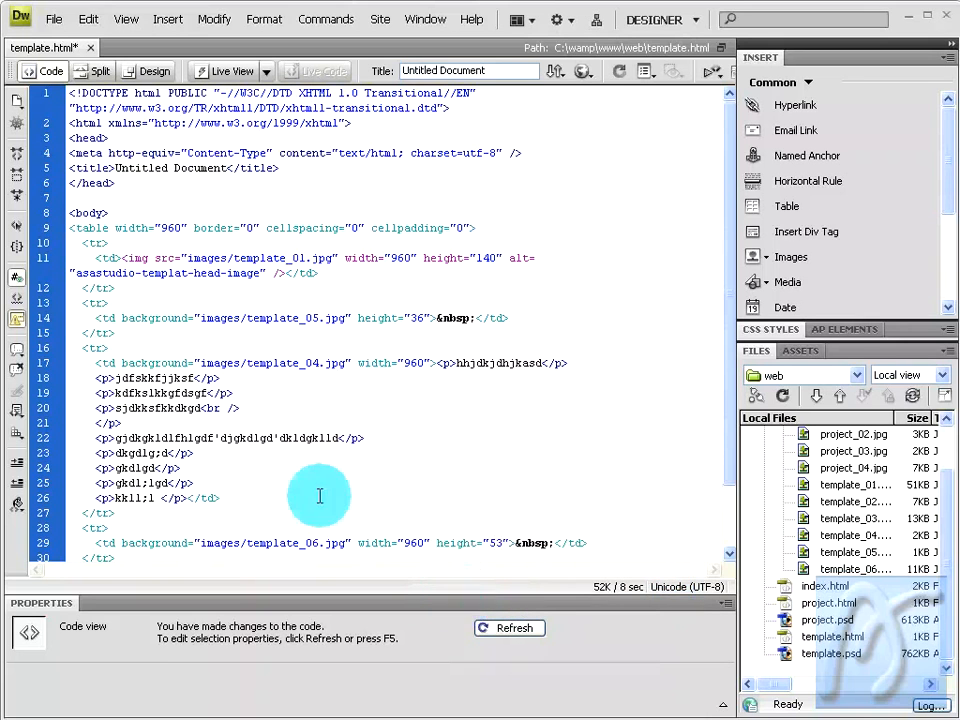
left_click(157, 72)
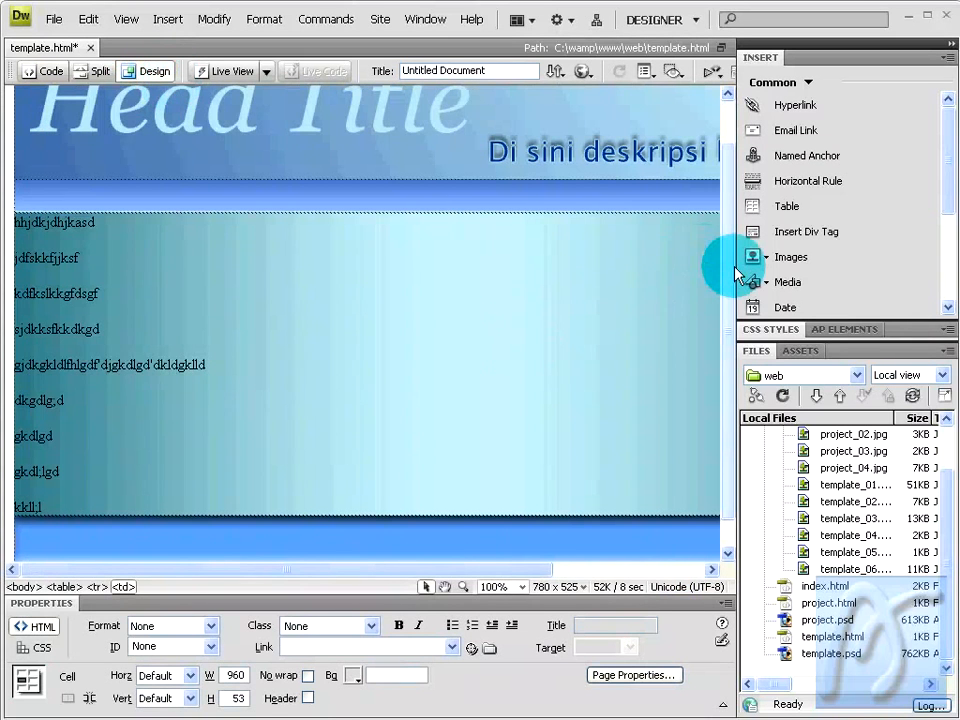
Step: Preview the template page in Firefox to check the layout, then return to Dreamweaver
scroll(728, 326, "down", 1)
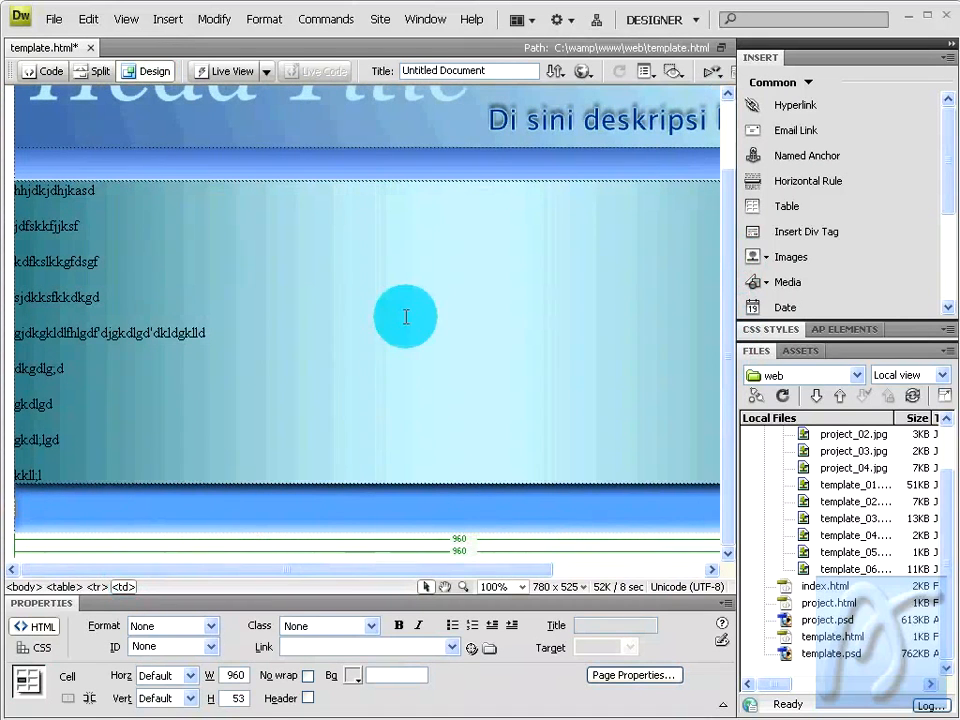
left_click(579, 72)
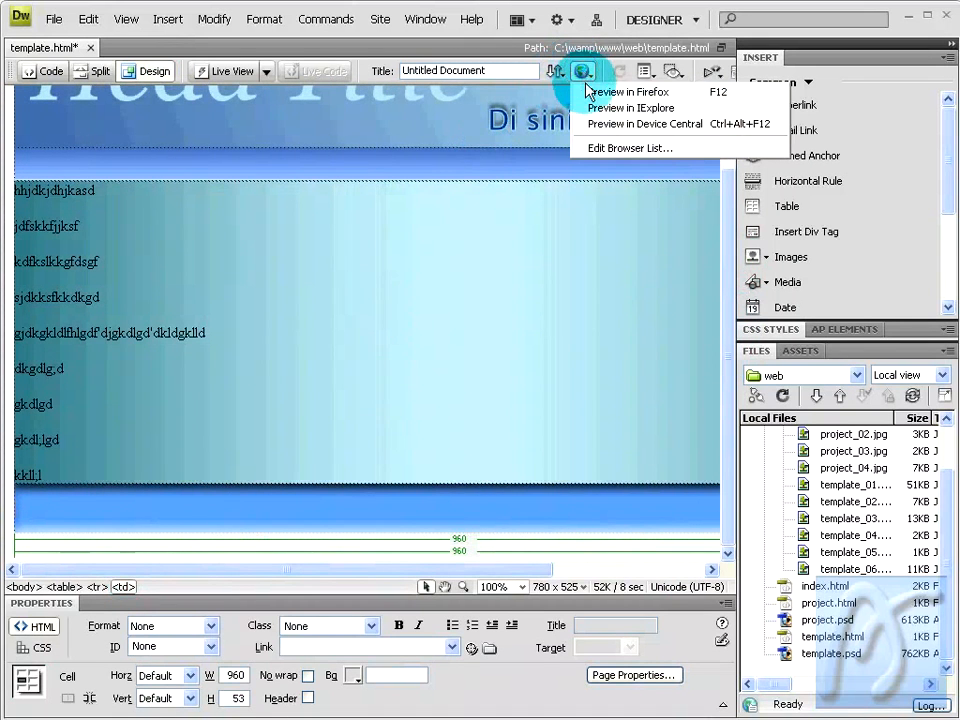
left_click(587, 92)
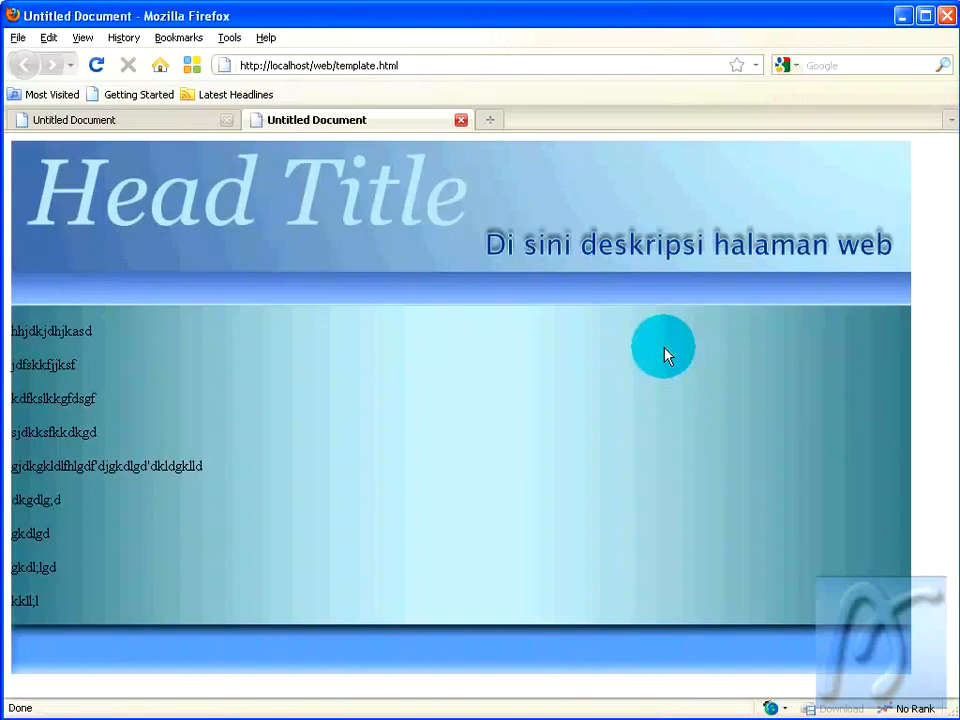
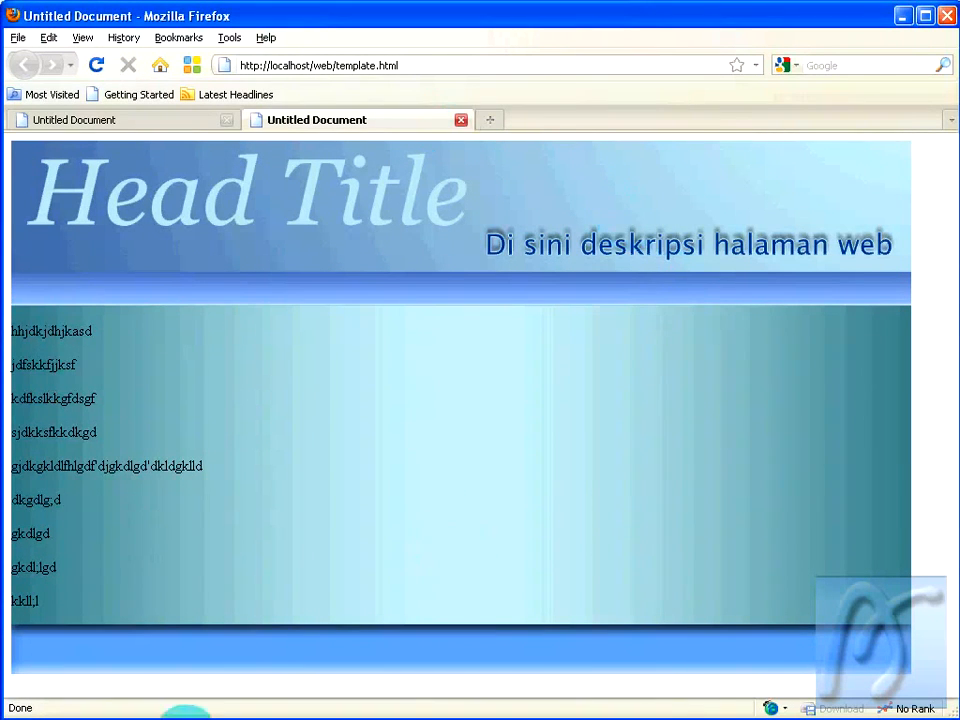
left_click(170, 719)
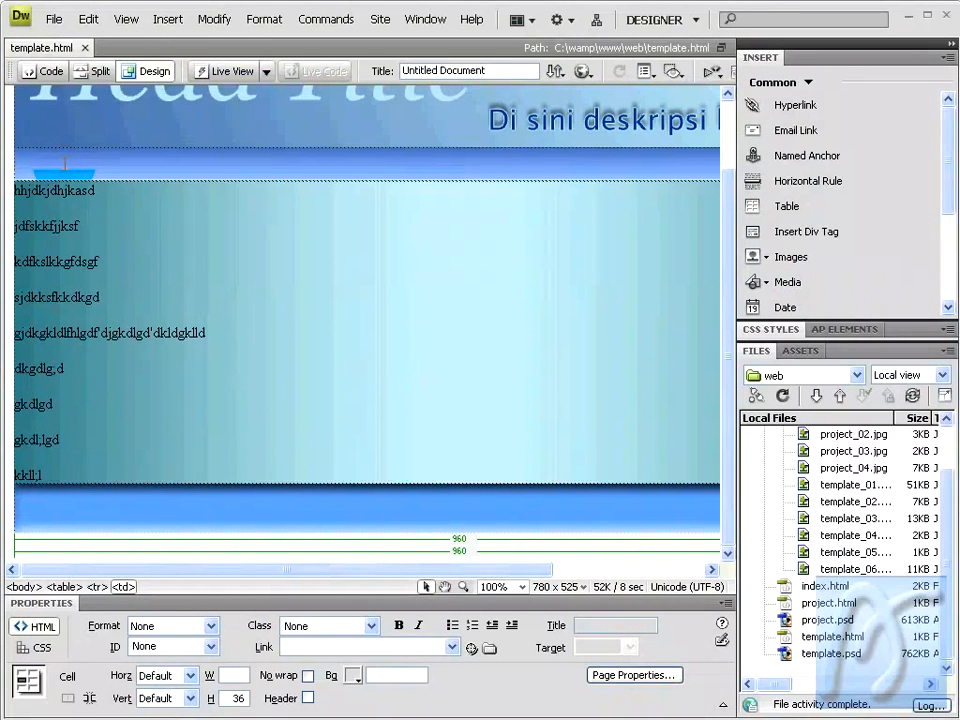
Step: Insert a nested table with 1 row, 4 columns and a width of 100 percent in the second row's cell
left_click(158, 27)
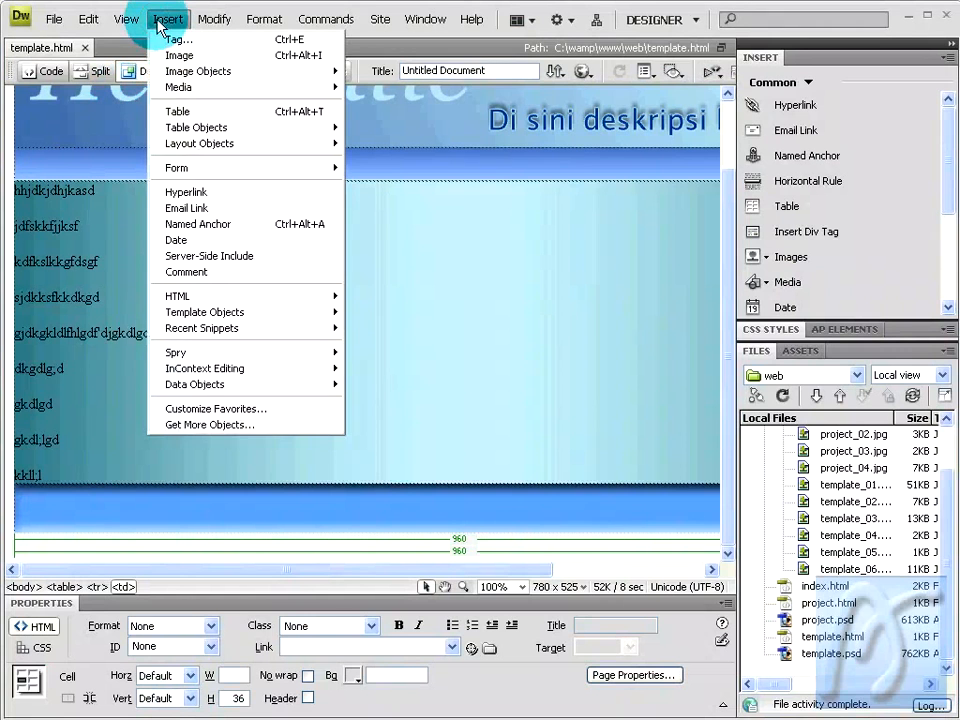
left_click(171, 110)
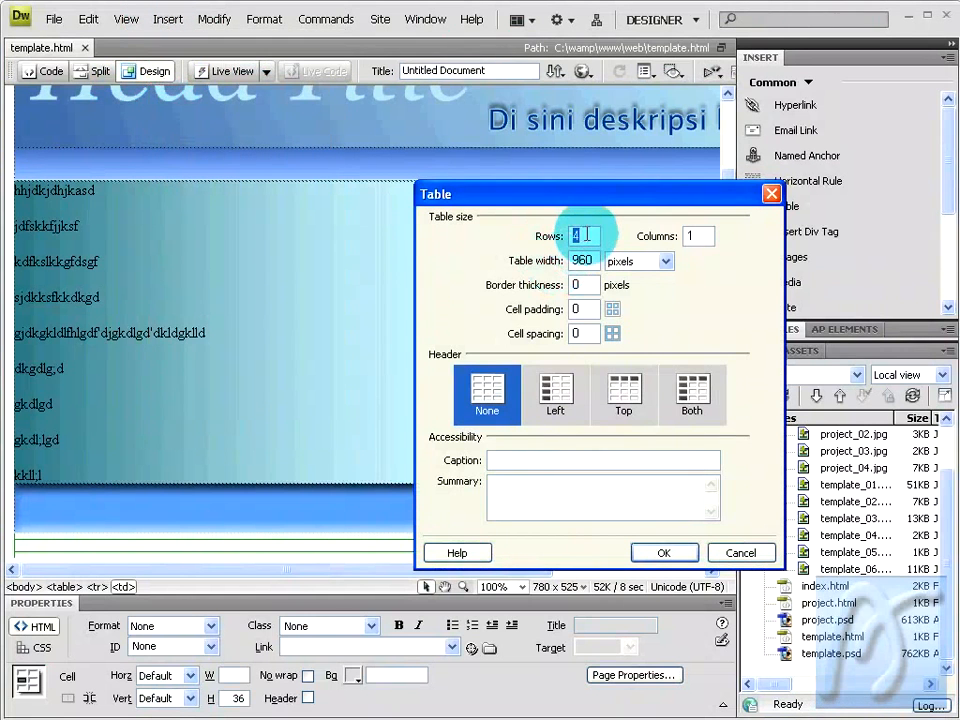
type("1")
key("Tab")
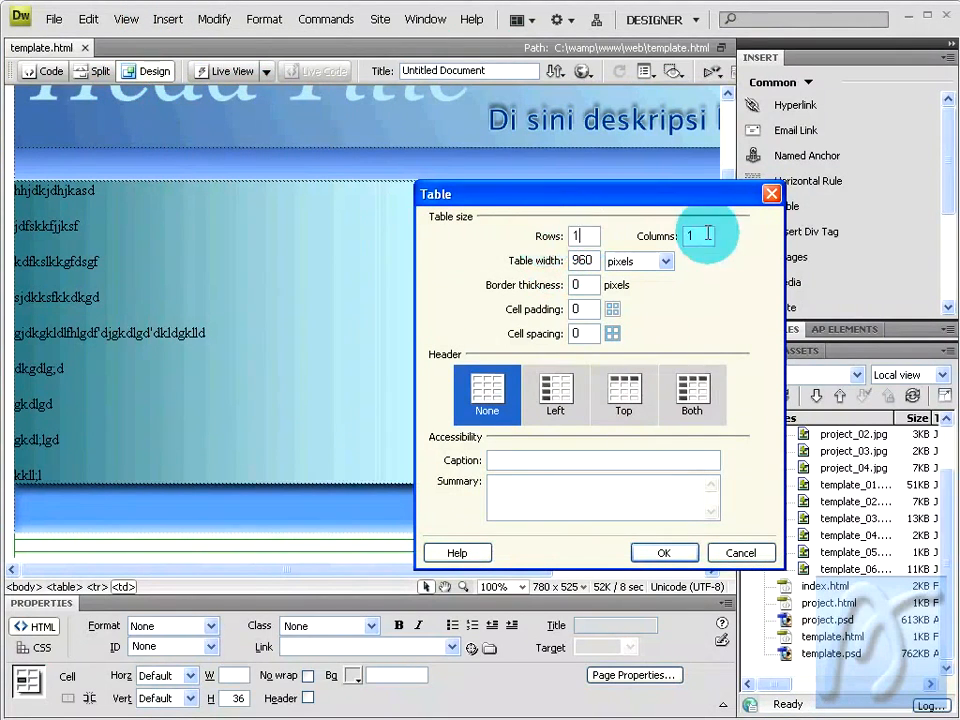
type("4")
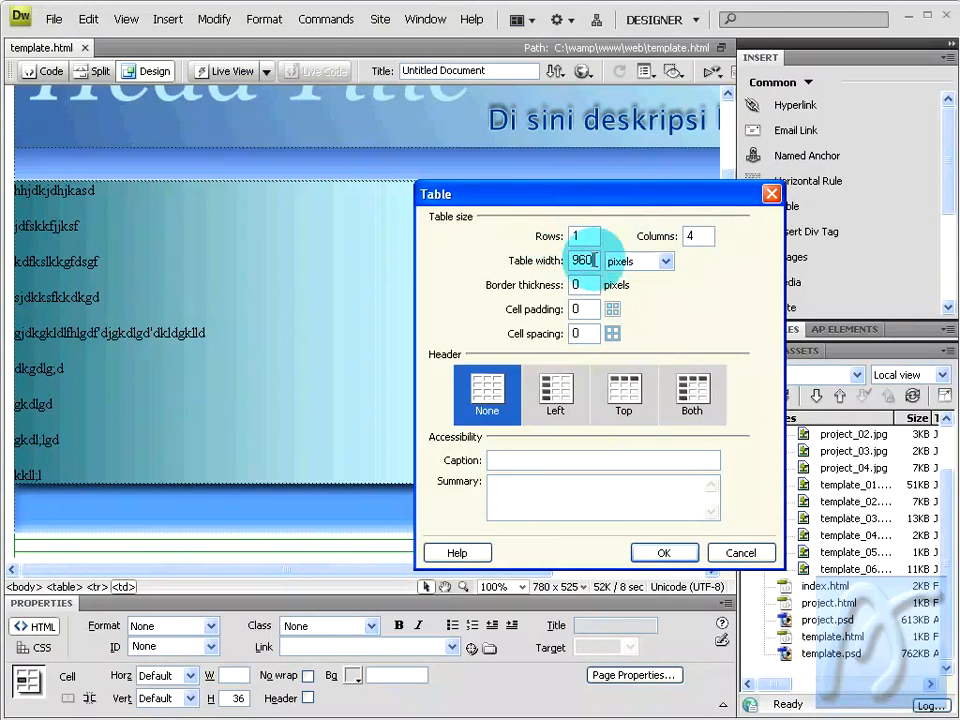
left_click_drag(597, 259, 578, 259)
type("100")
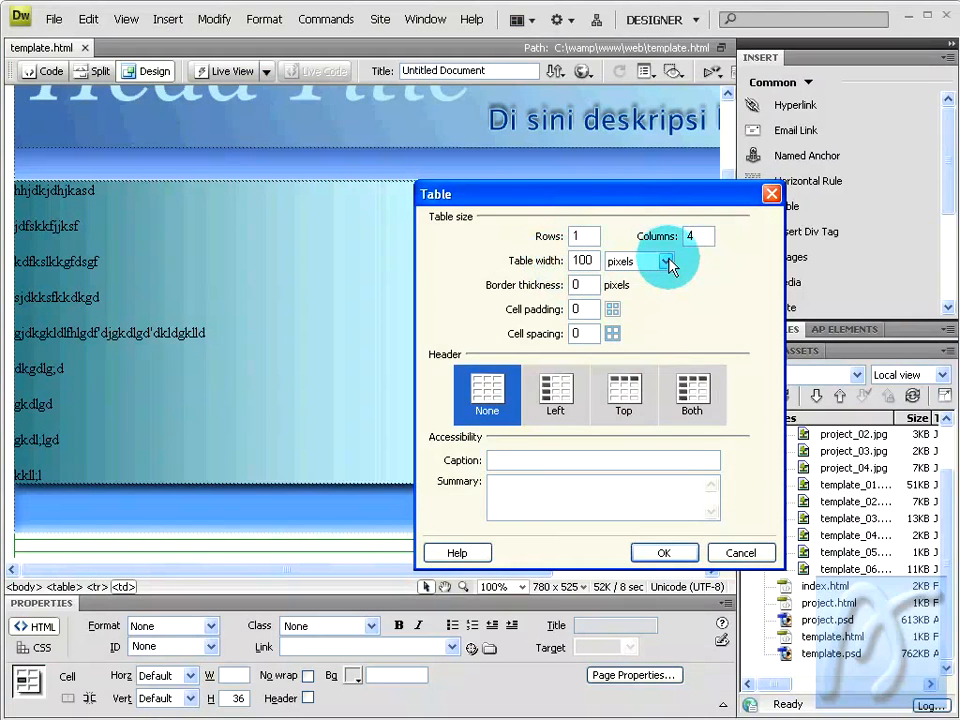
left_click(666, 261)
left_click(658, 280)
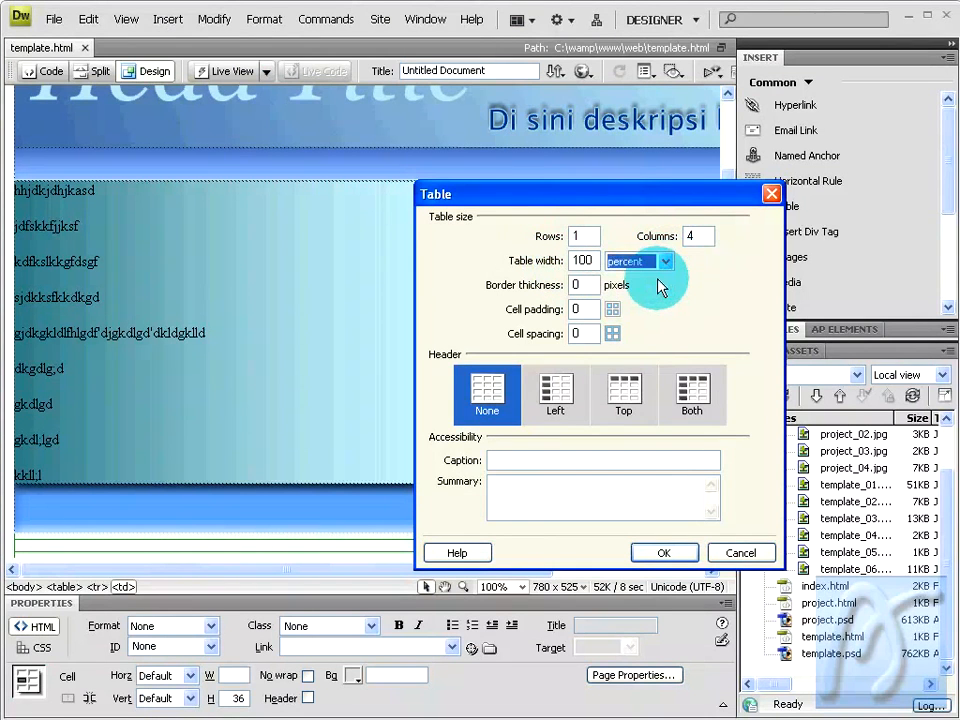
left_click(663, 552)
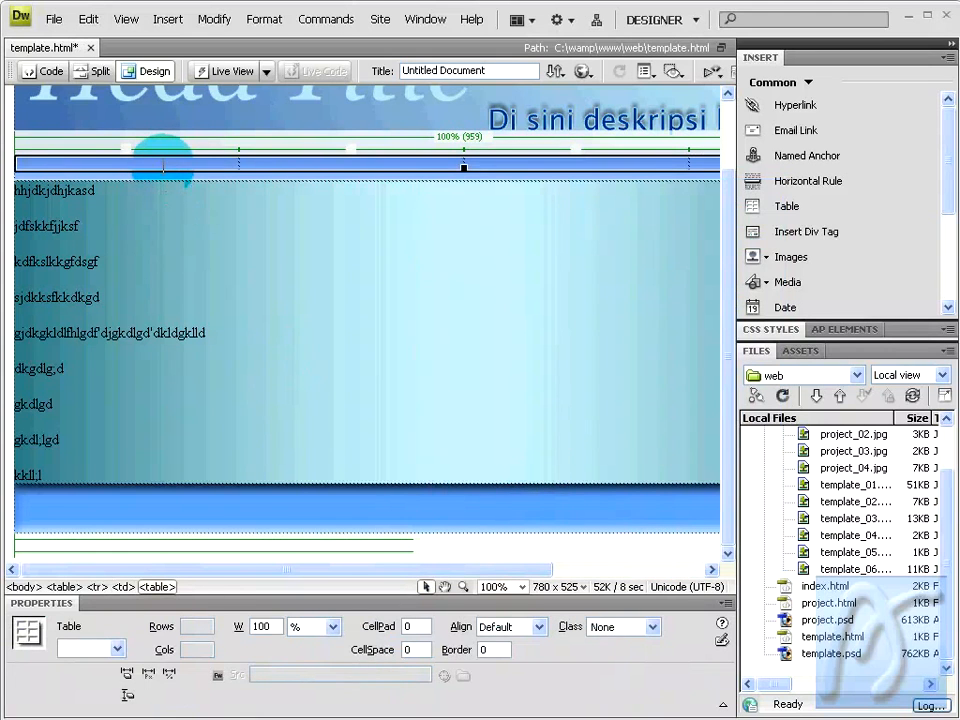
Step: Align the second row's outer cell to Center horizontally and Middle vertically from the code, and return to the page design
left_click(165, 163)
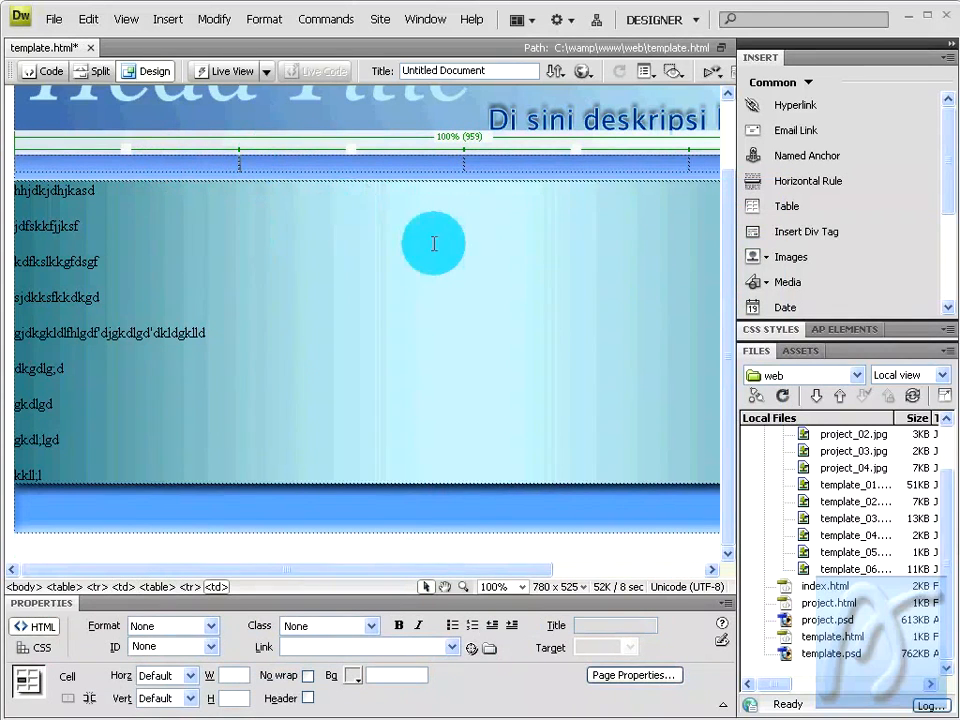
left_click_drag(408, 570, 602, 584)
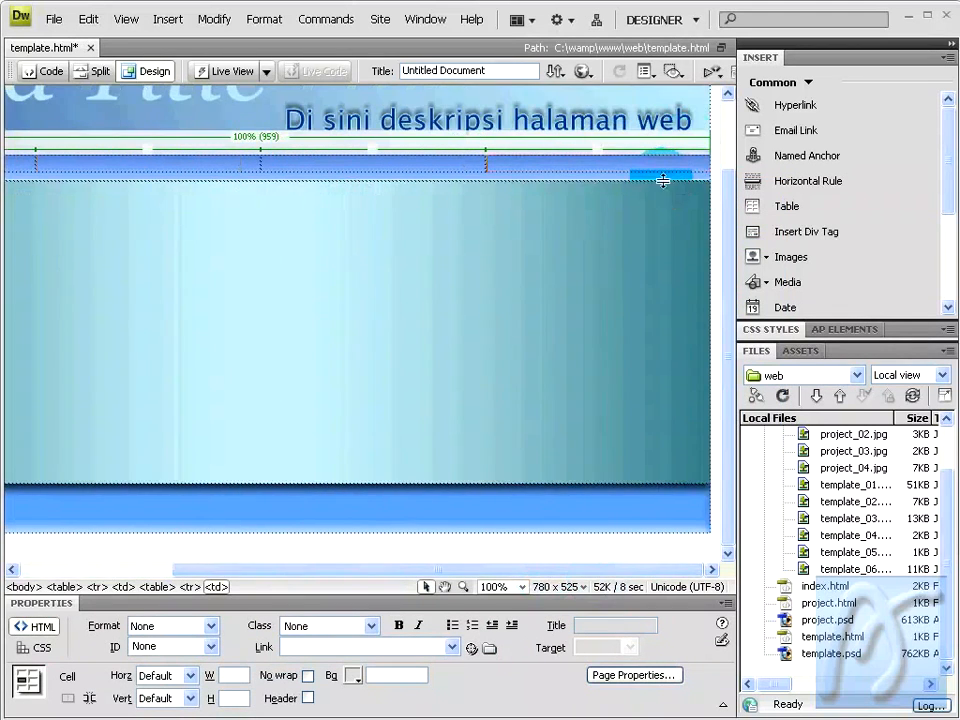
left_click(53, 74)
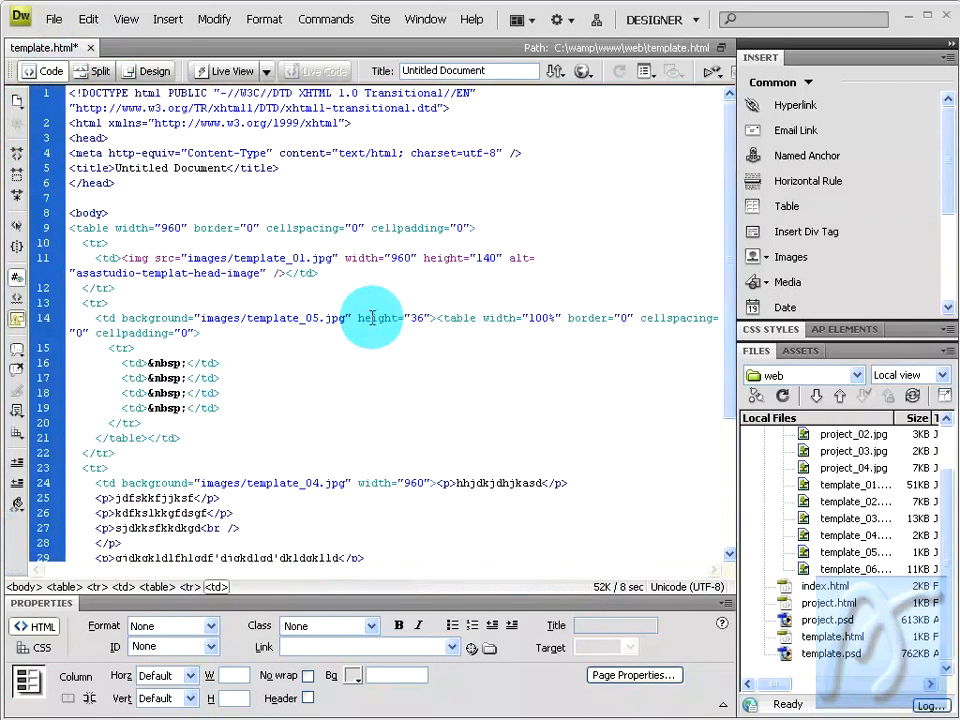
left_click(435, 318)
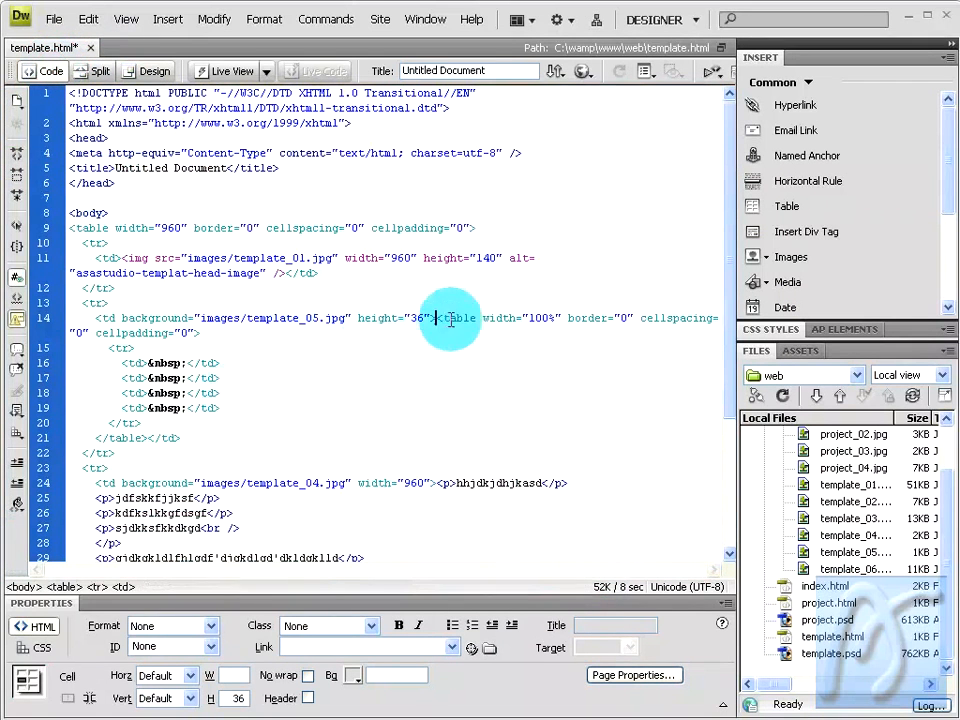
left_click_drag(435, 318, 147, 440)
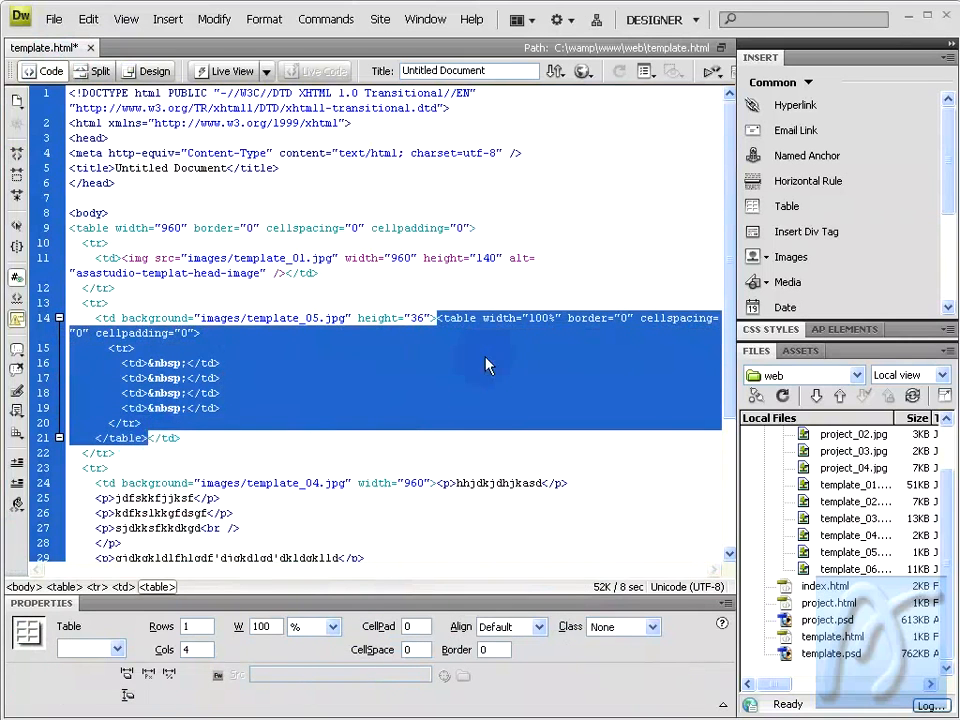
left_click(428, 318)
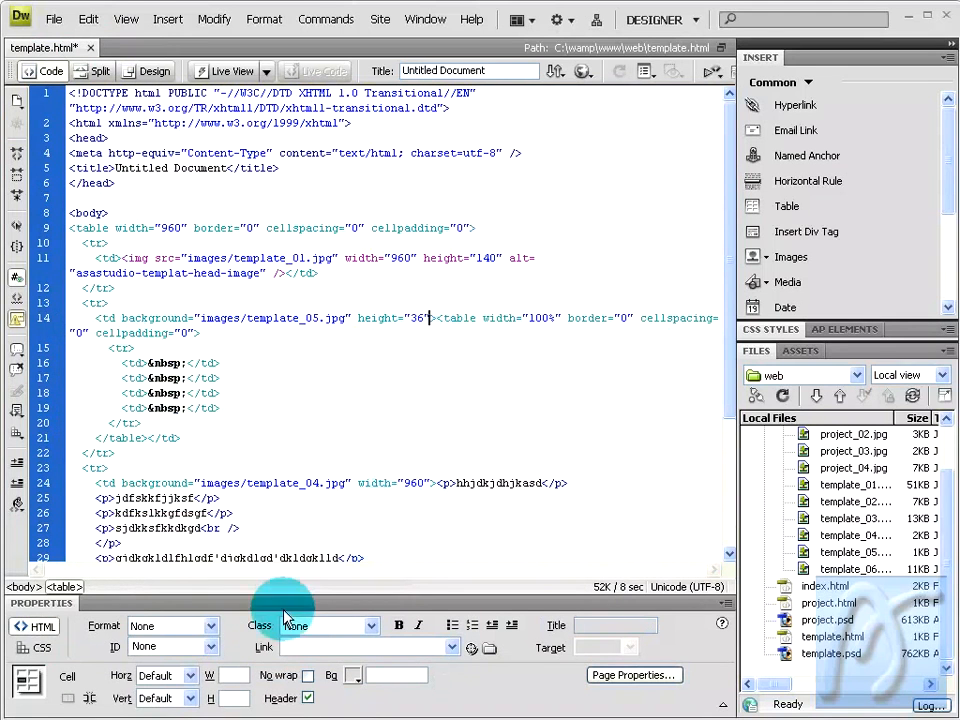
left_click(190, 676)
left_click(170, 700)
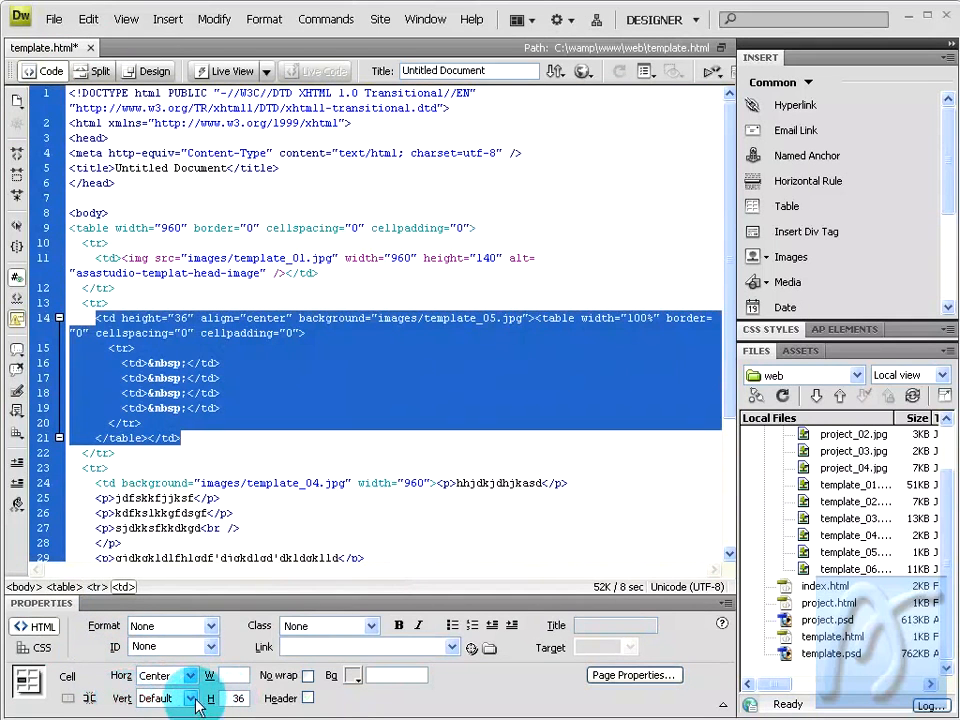
left_click(192, 699)
left_click(183, 662)
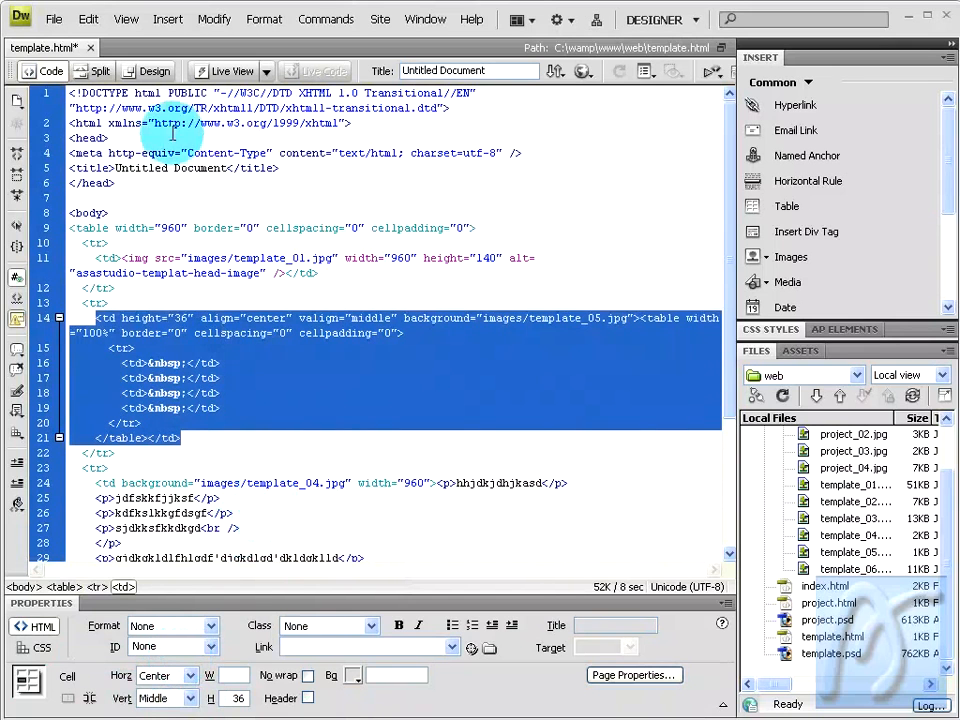
left_click(150, 70)
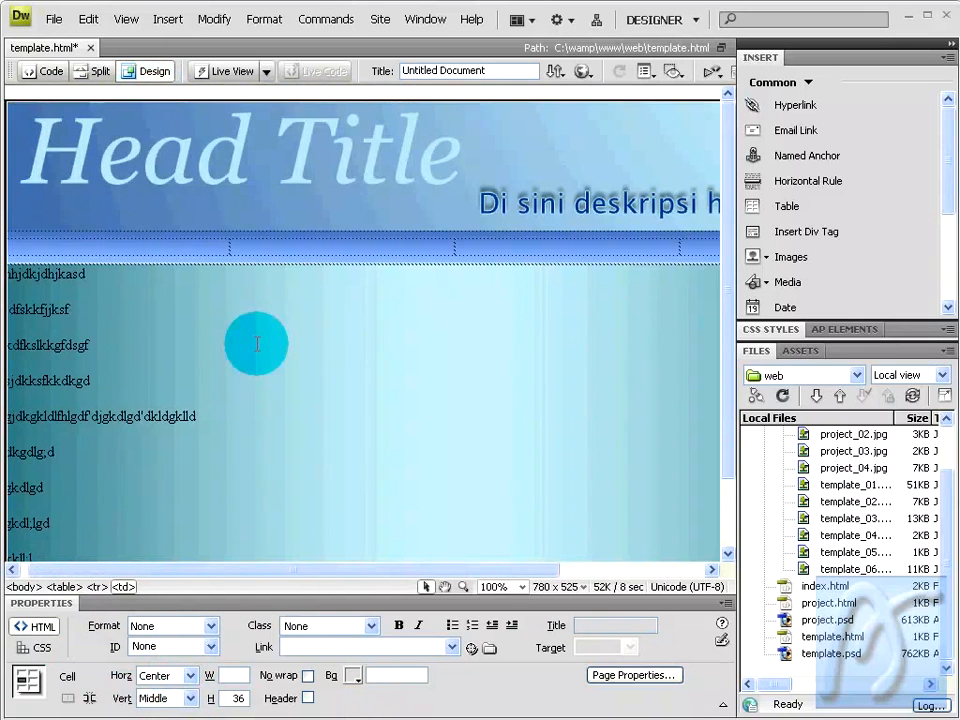
Step: Align the first cell of the nested four-column table to Center horizontally and Middle vertically
left_click(40, 245)
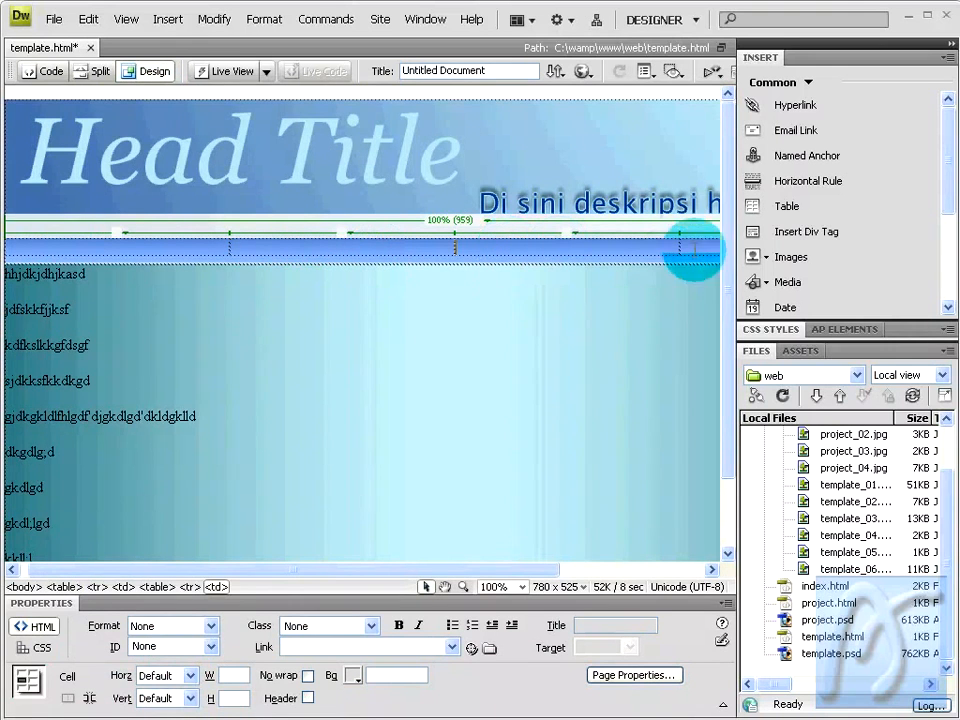
left_click_drag(365, 570, 223, 540)
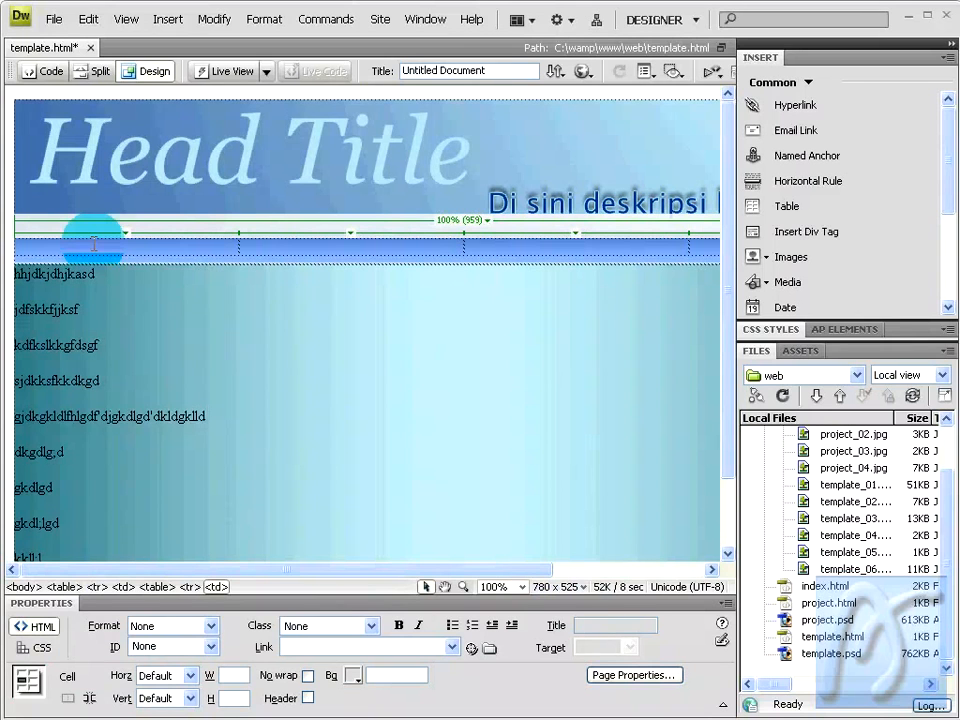
left_click(190, 676)
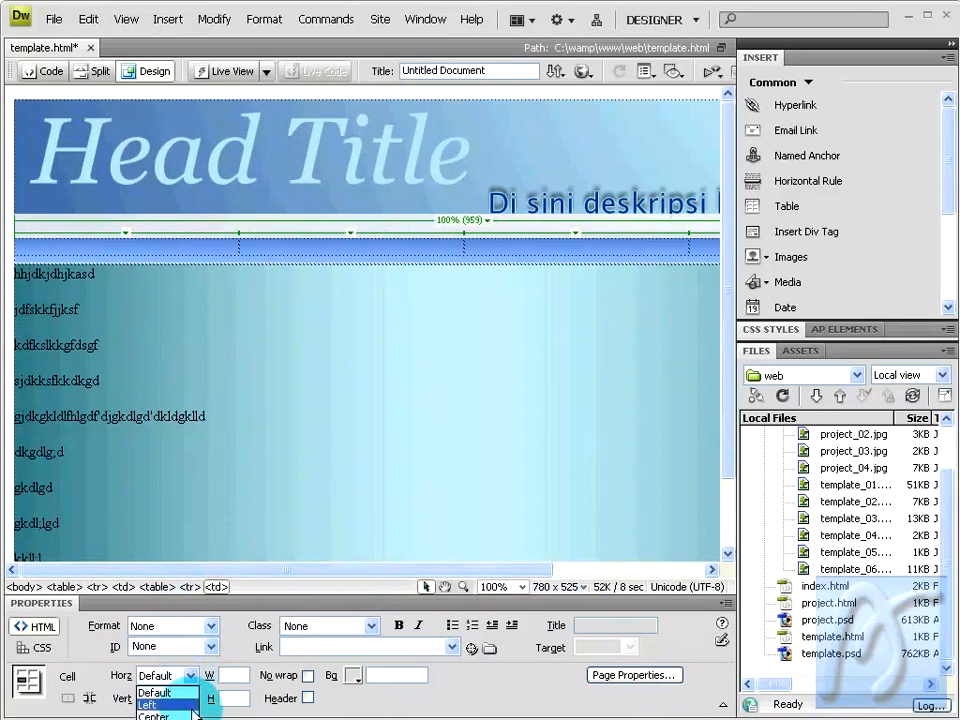
left_click(190, 716)
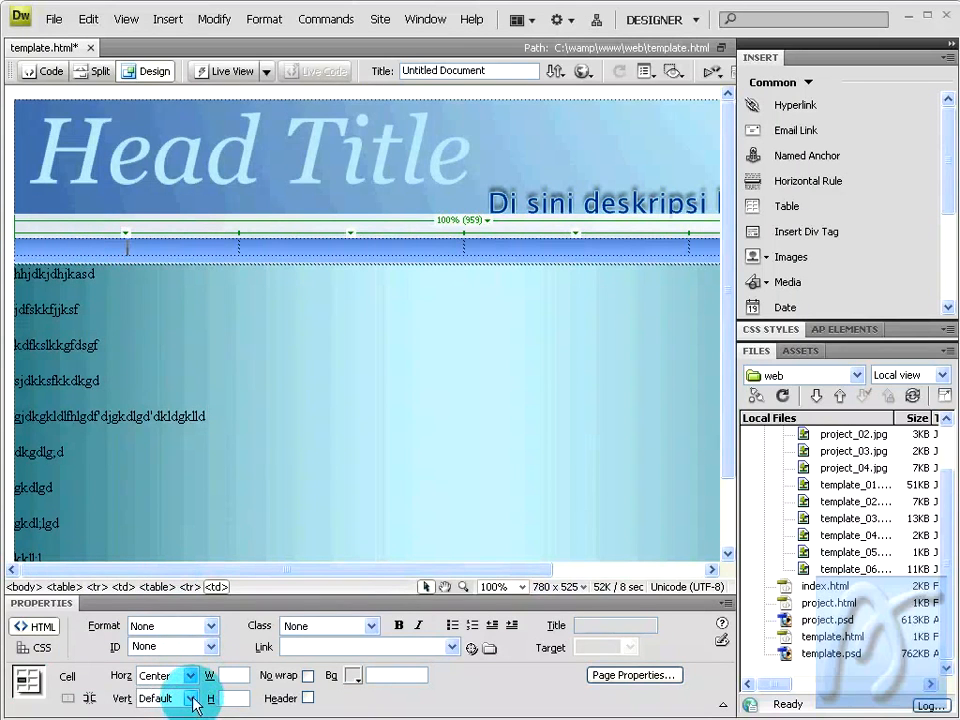
left_click(191, 699)
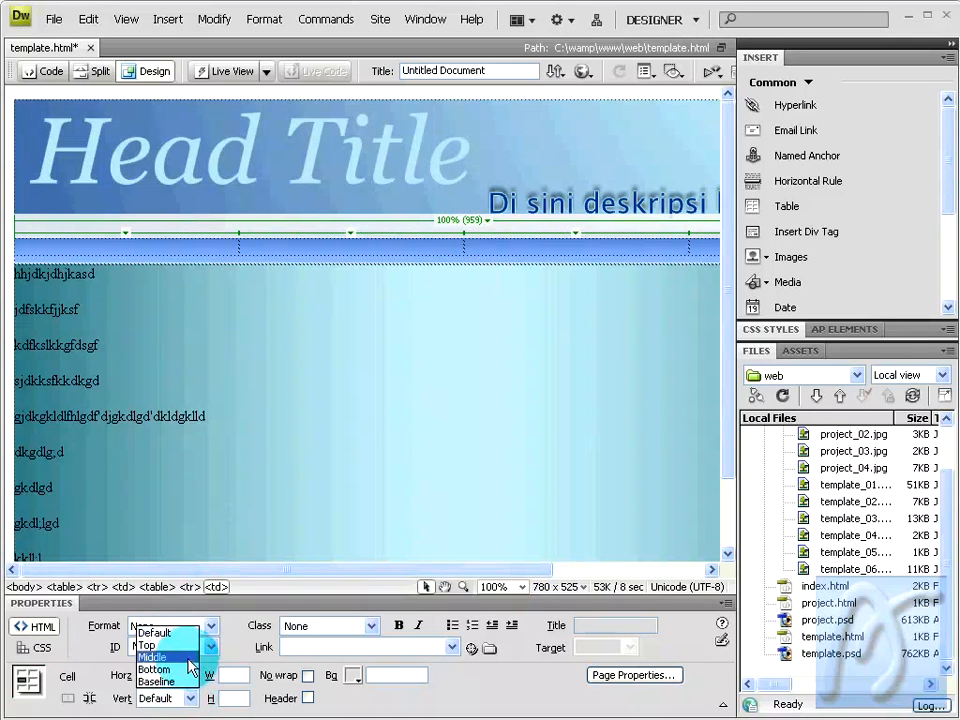
left_click(190, 659)
Step: Align the second cell of the nested four-column table to Center horizontally and Middle vertically
left_click(306, 246)
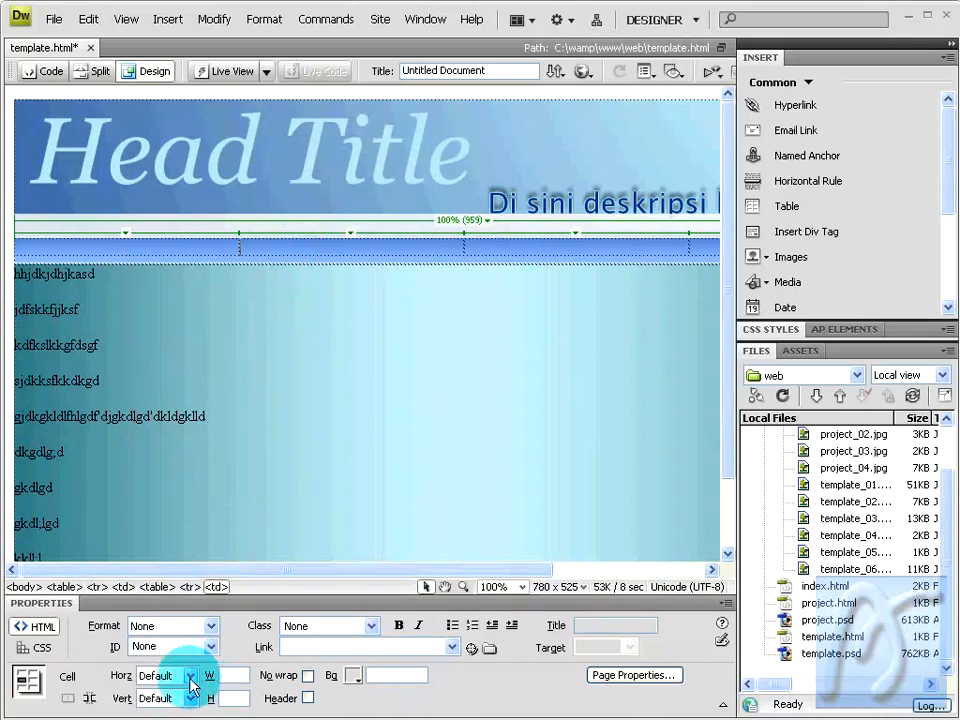
left_click(190, 676)
left_click(190, 714)
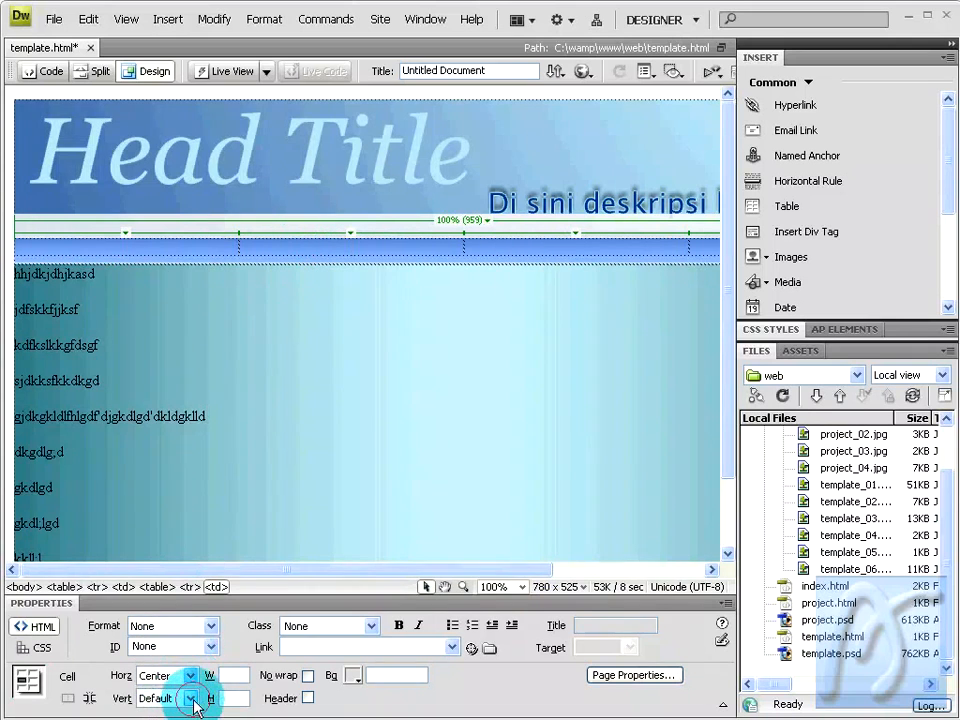
left_click(191, 698)
left_click(185, 658)
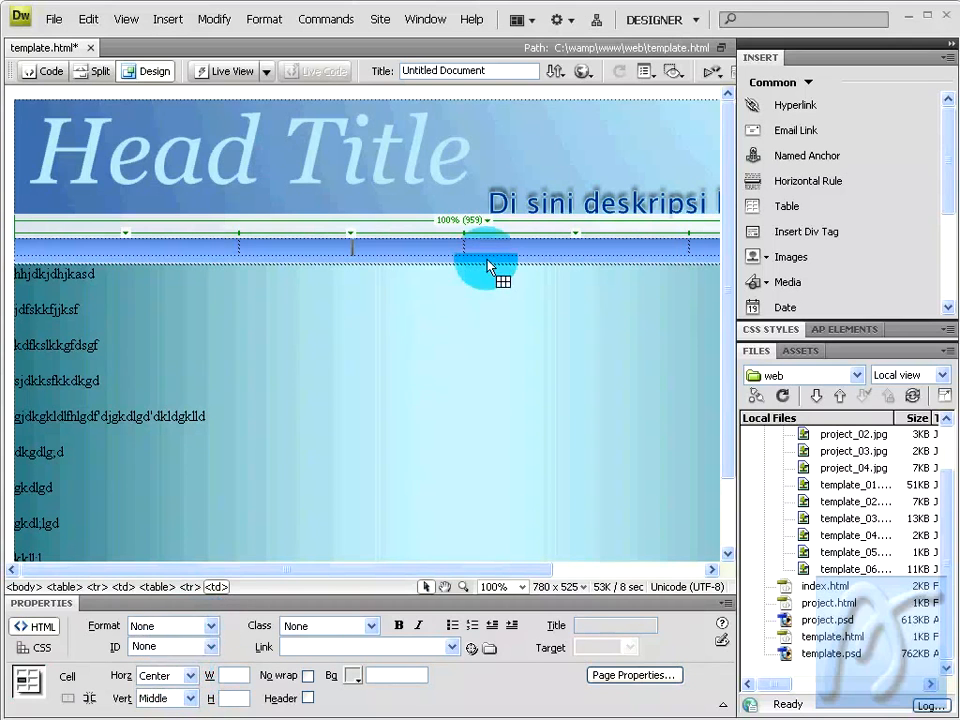
Step: Align the third cell of the nested four-column table to Center horizontally and Middle vertically
left_click(499, 244)
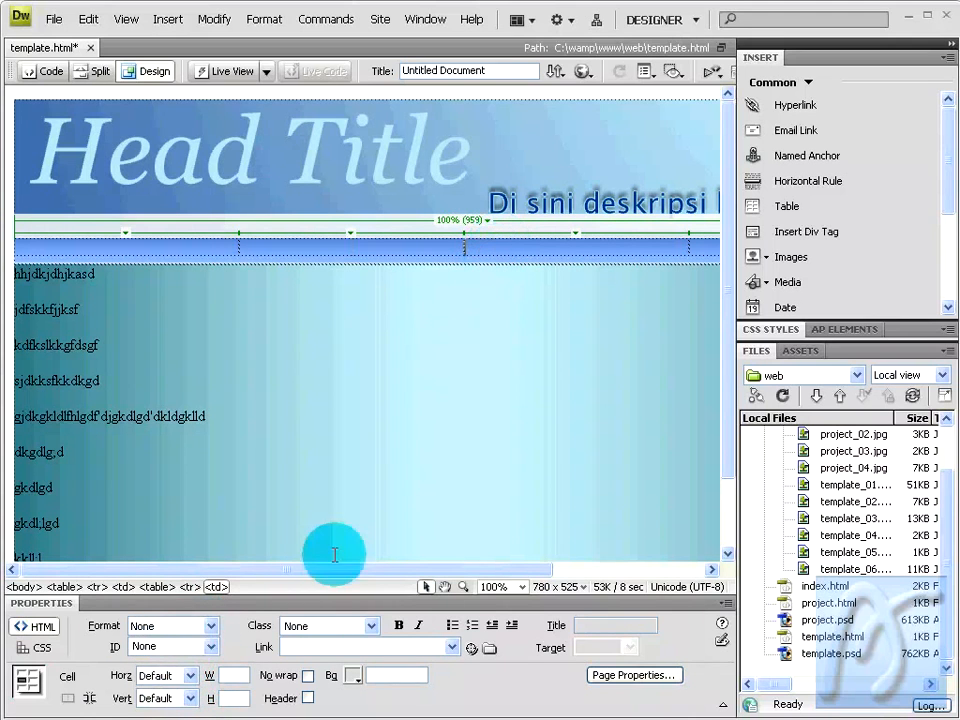
left_click(190, 676)
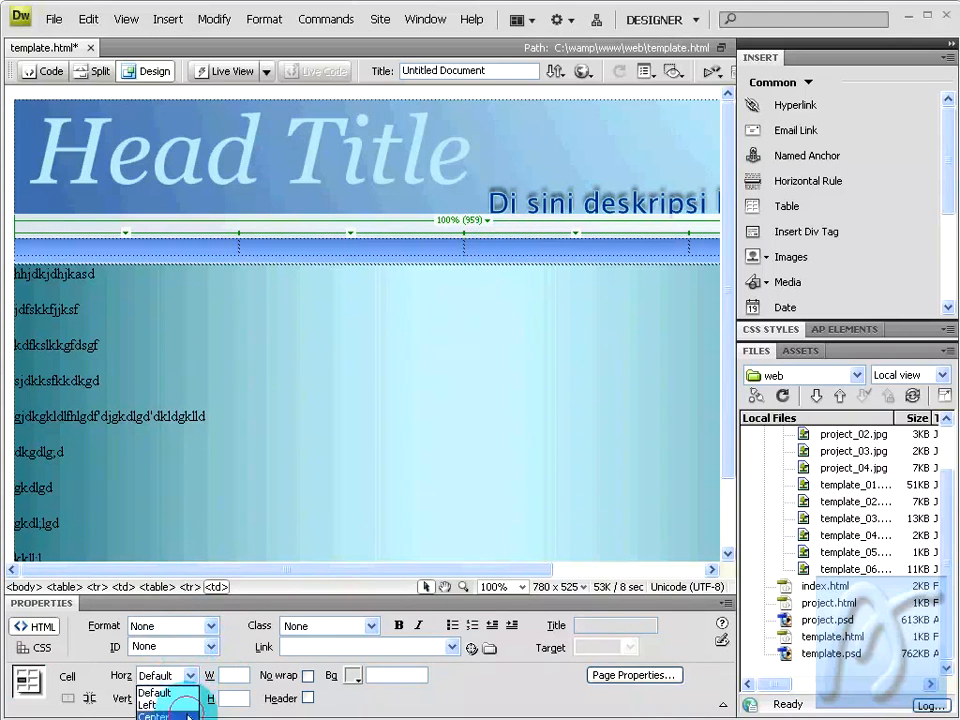
left_click(188, 714)
left_click(190, 698)
left_click(188, 661)
Step: Align the fourth cell of the nested four-column table to Center horizontally and Middle vertically
left_click(701, 248)
left_click(190, 676)
left_click(188, 714)
left_click(190, 698)
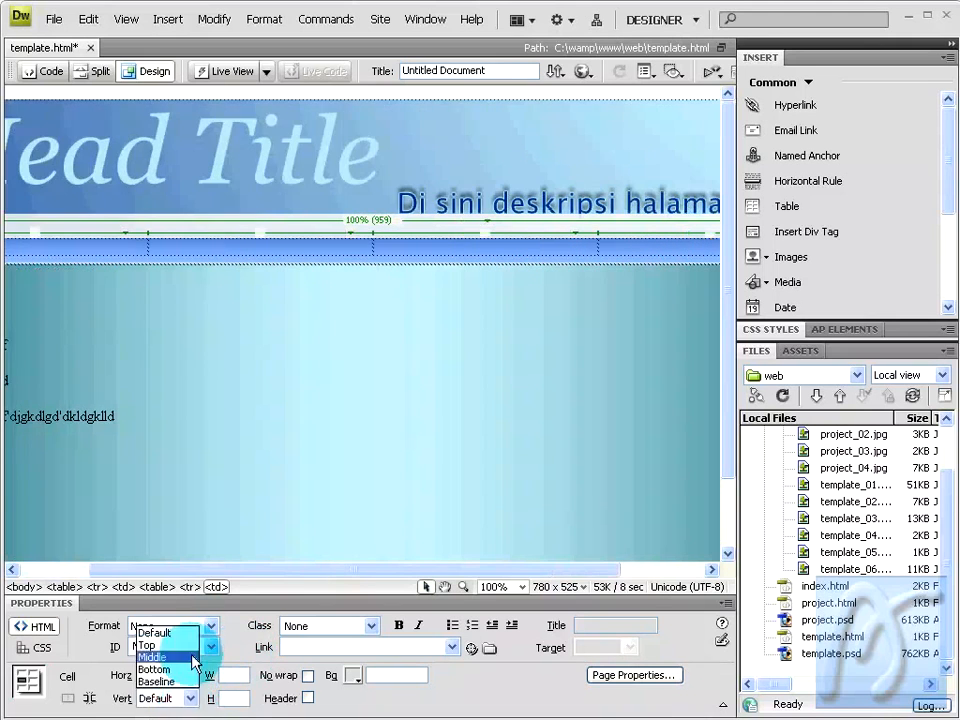
left_click(193, 662)
Step: Enter MENU 1 in the first menu cell and link the text to #1 with target _self
left_click_drag(542, 562, 313, 556)
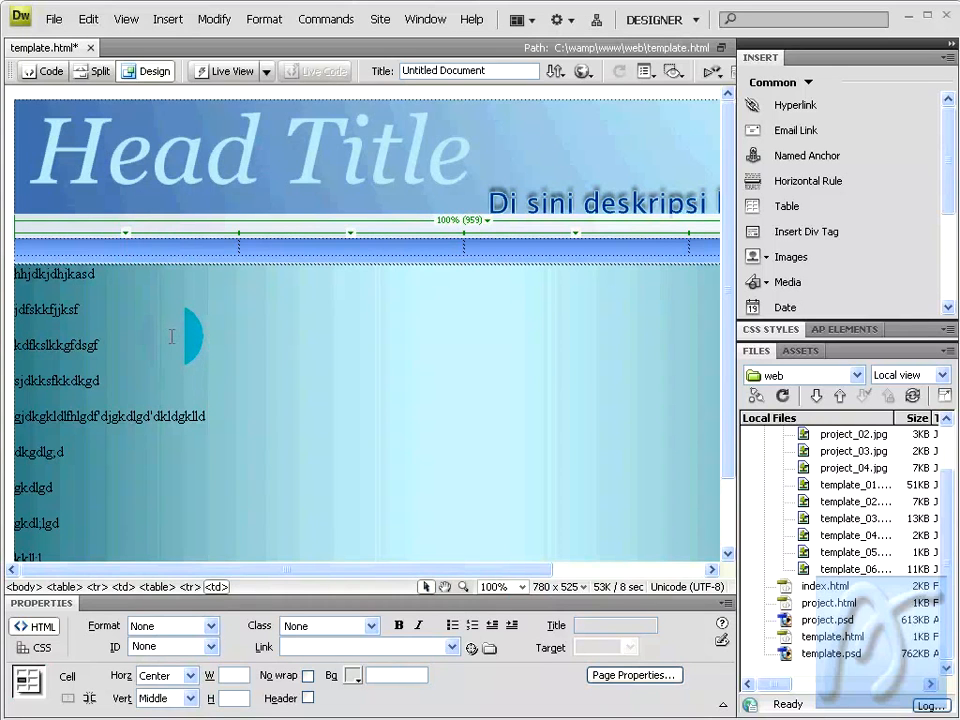
type("MENU 1")
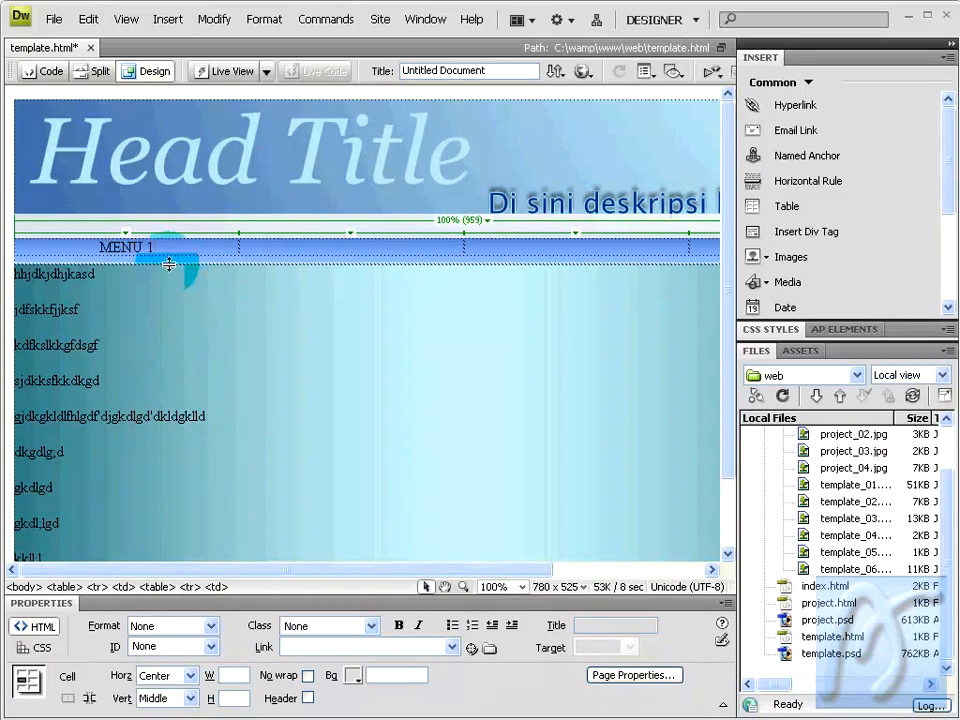
left_click_drag(157, 246, 98, 244)
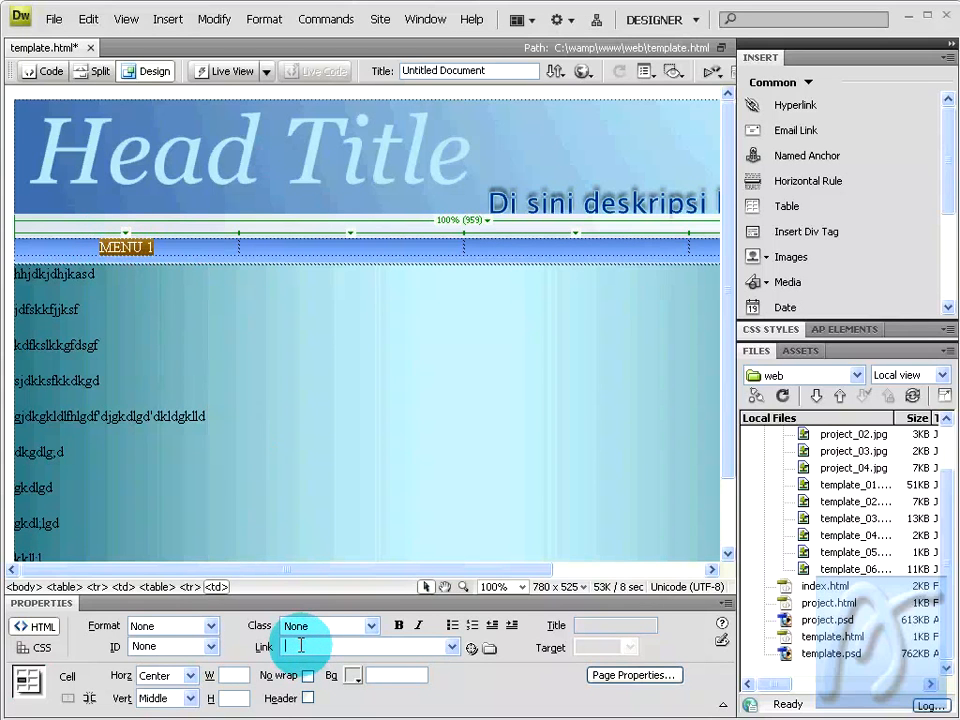
type("#1")
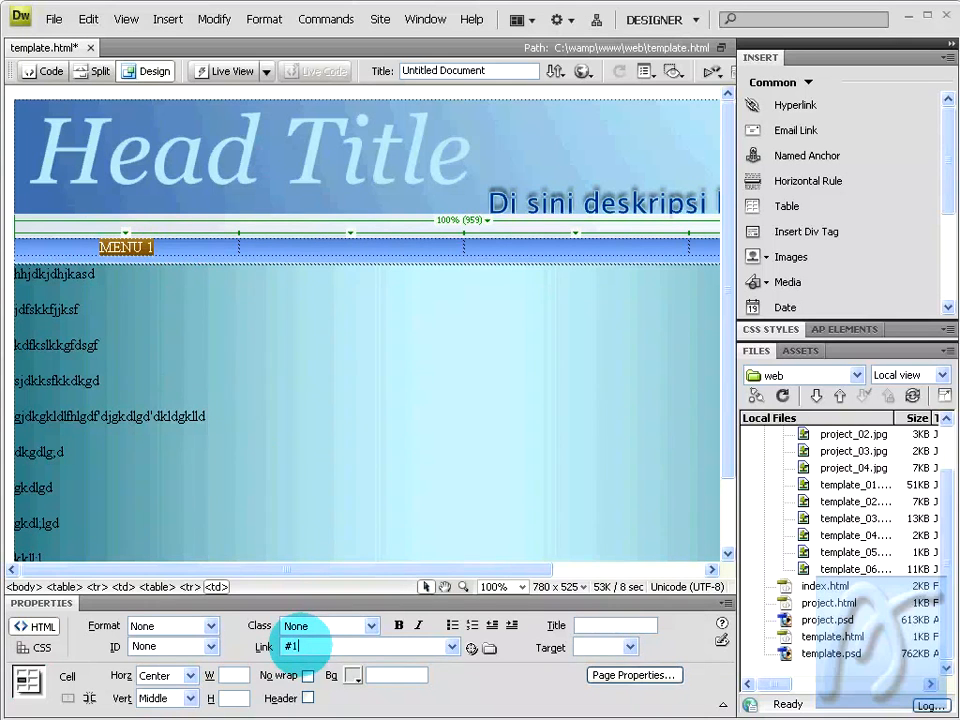
left_click(631, 648)
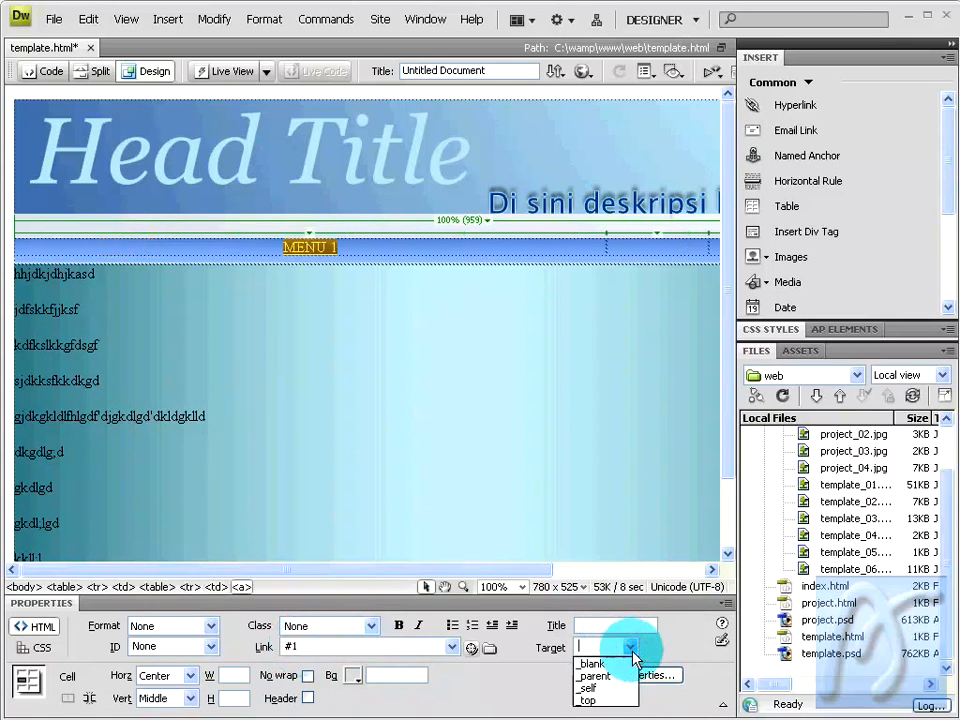
left_click(631, 688)
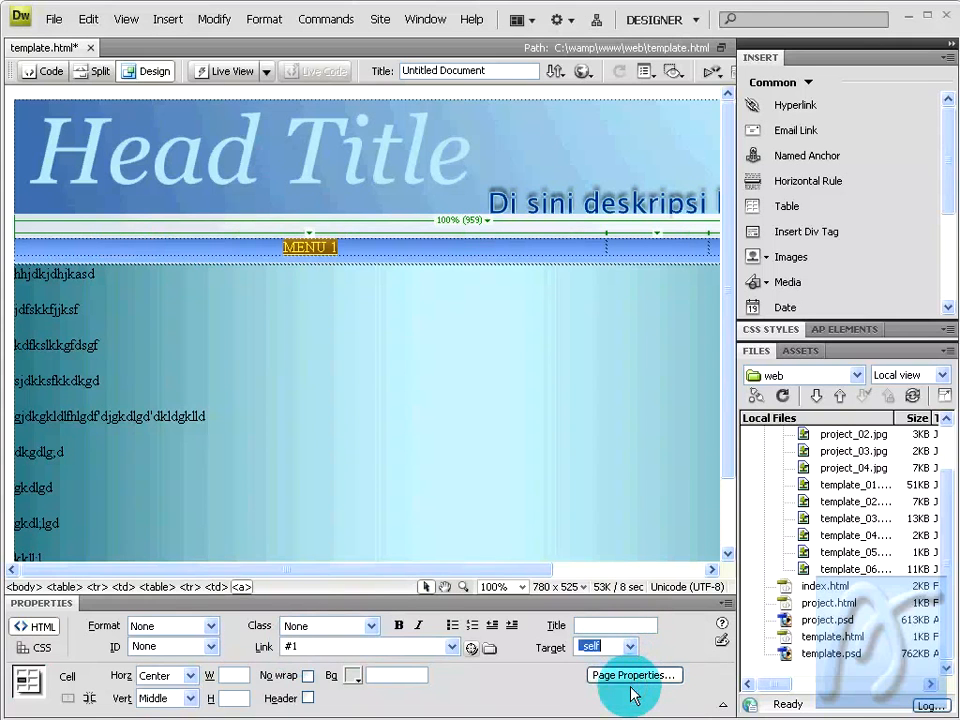
Step: Copy the linked MENU 1 text and paste it into the second, third and fourth menu cells
right_click(310, 250)
left_click(370, 610)
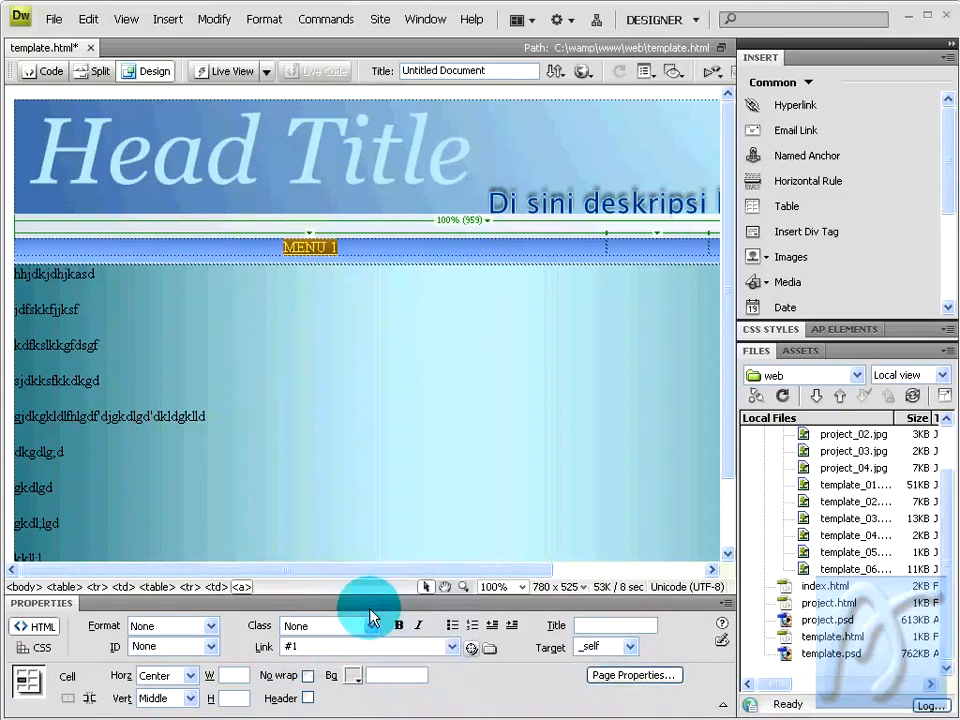
left_click(654, 245)
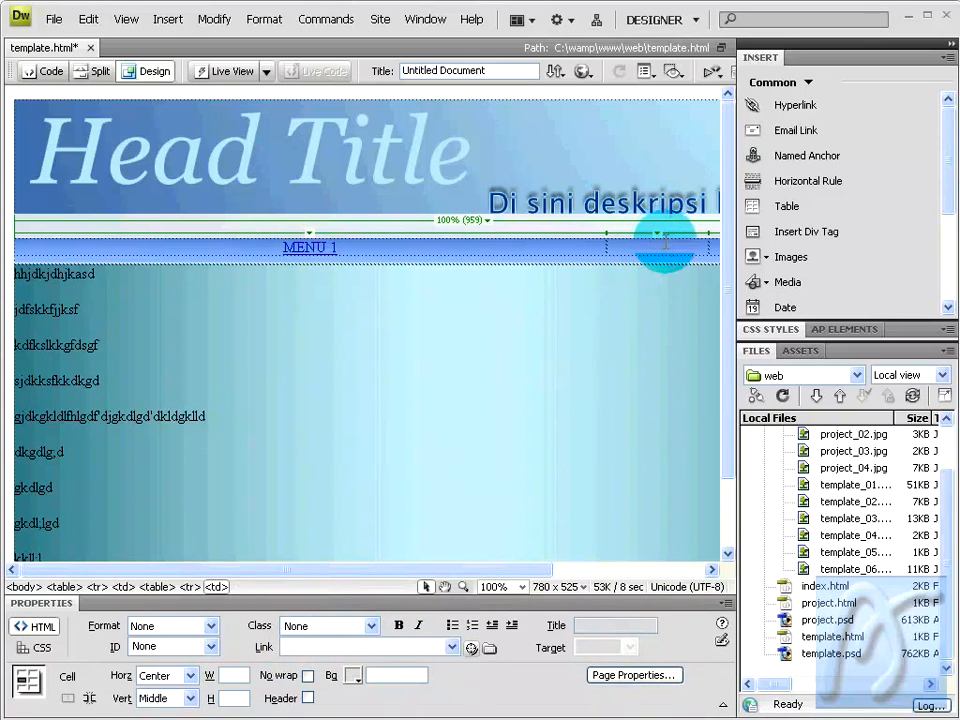
right_click(665, 244)
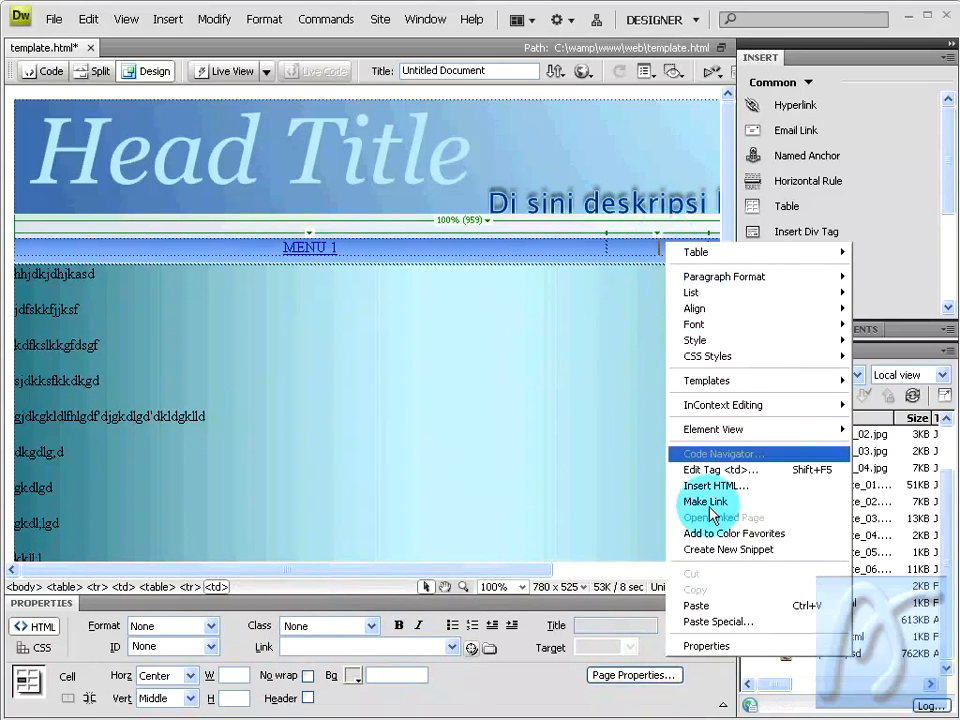
left_click(706, 607)
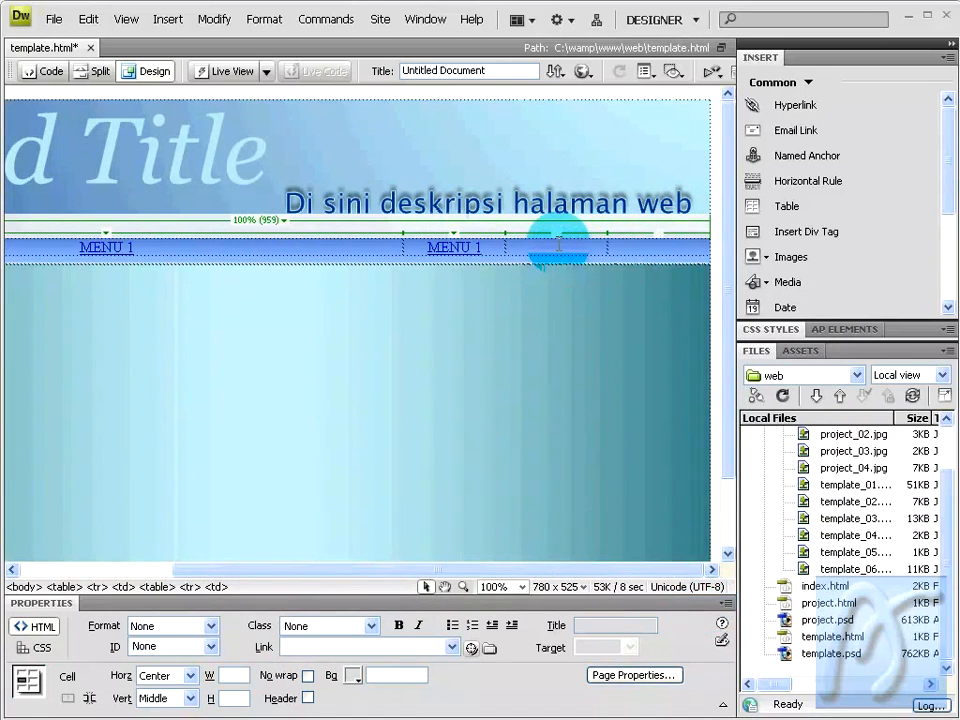
right_click(612, 249)
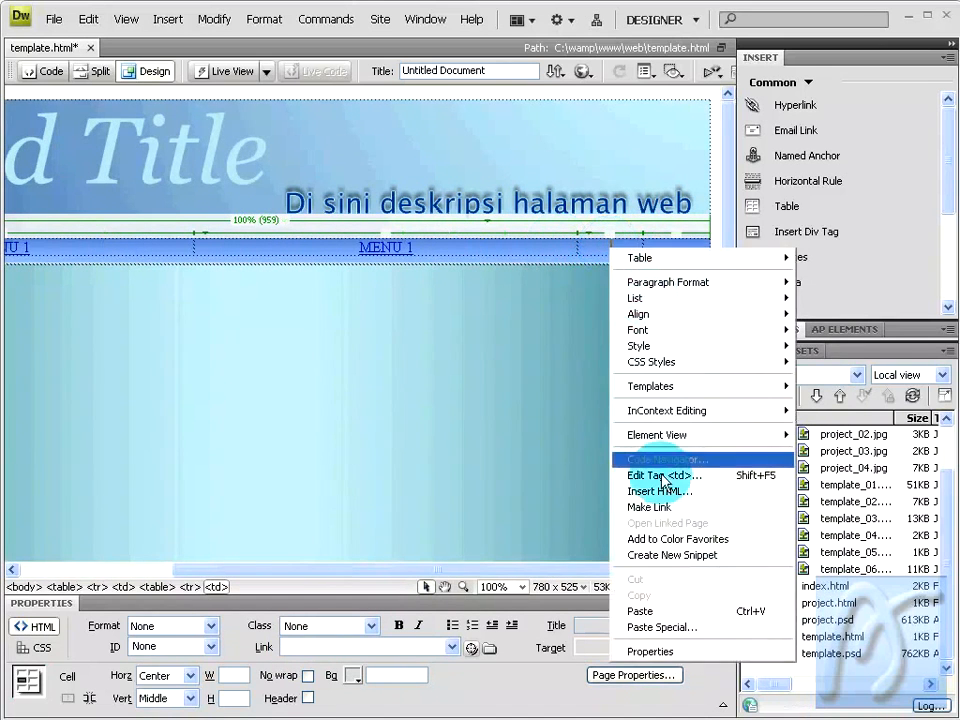
left_click(665, 611)
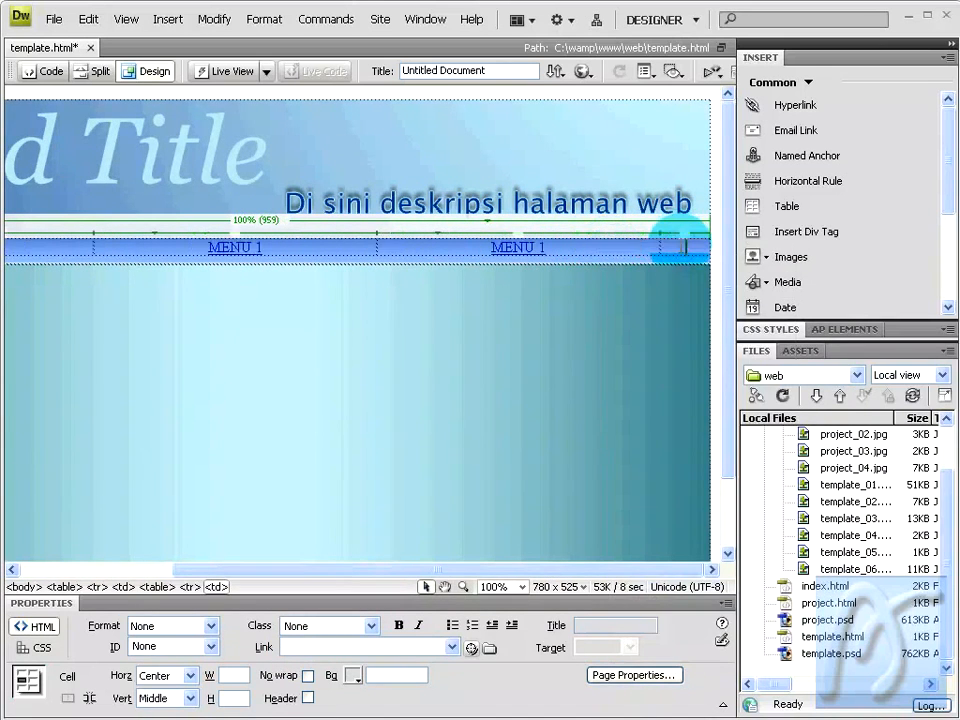
right_click(681, 250)
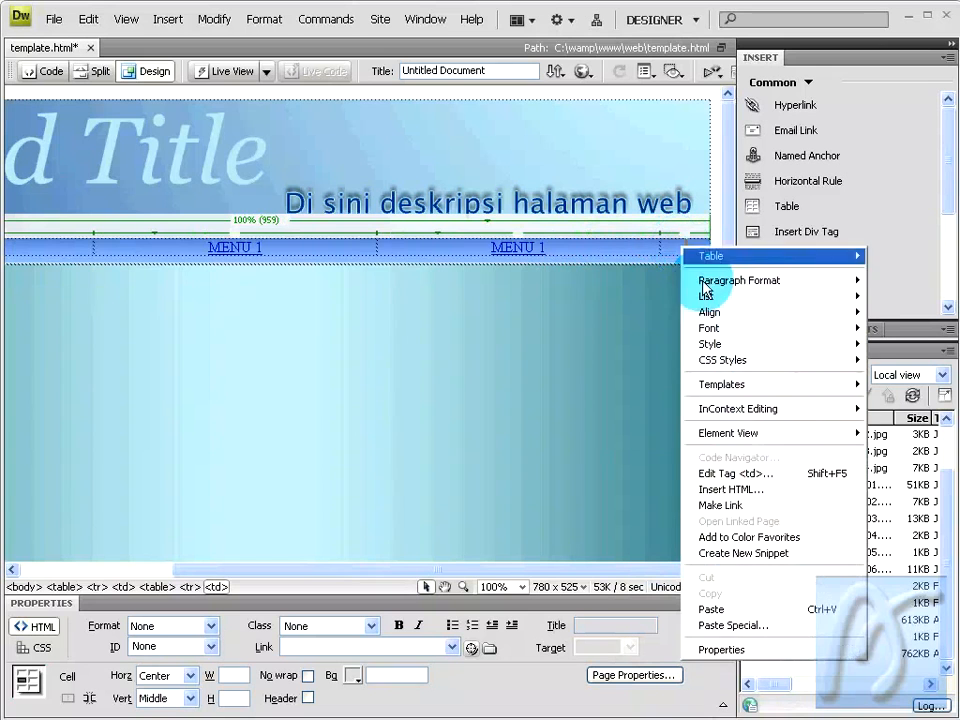
left_click(729, 611)
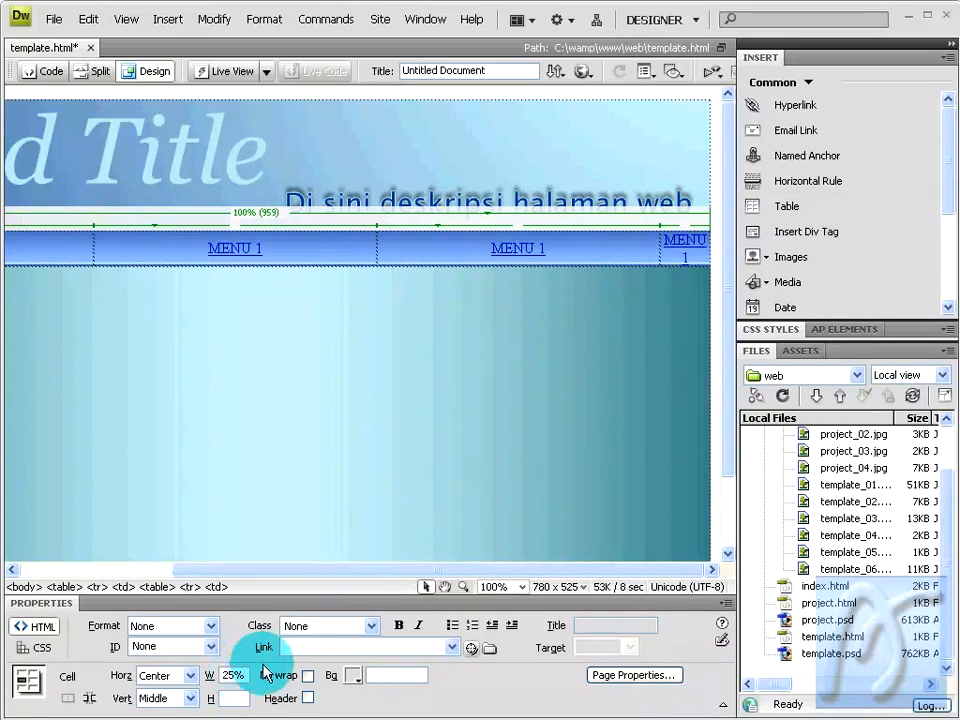
Step: Set the fourth menu cell's width to 25%, change its text to MENU 4, and edit its link address
key("Return")
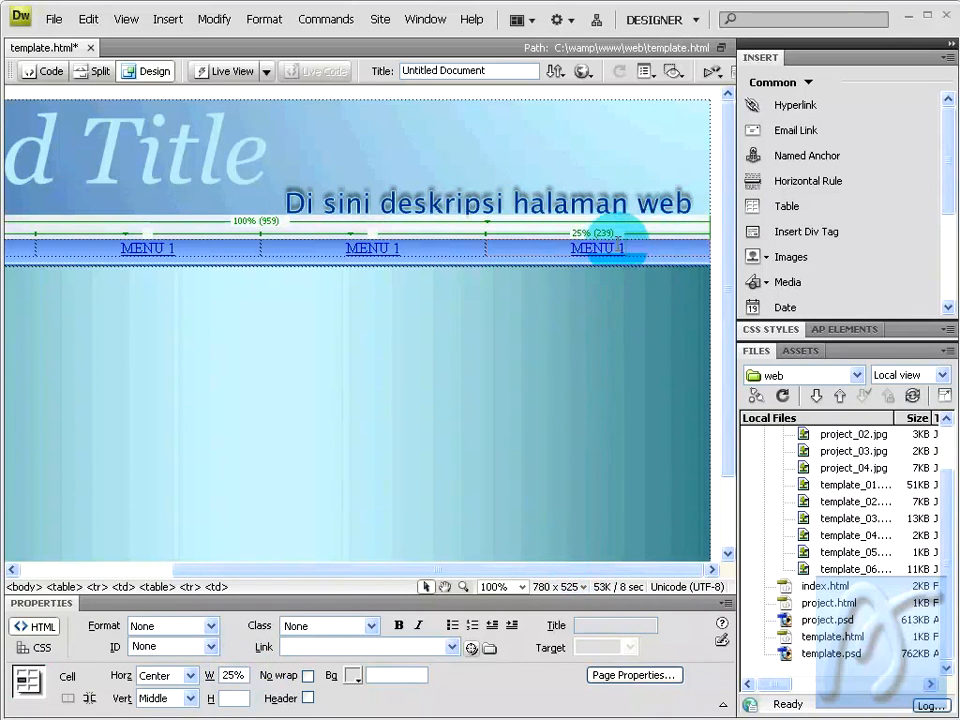
double_click(621, 248)
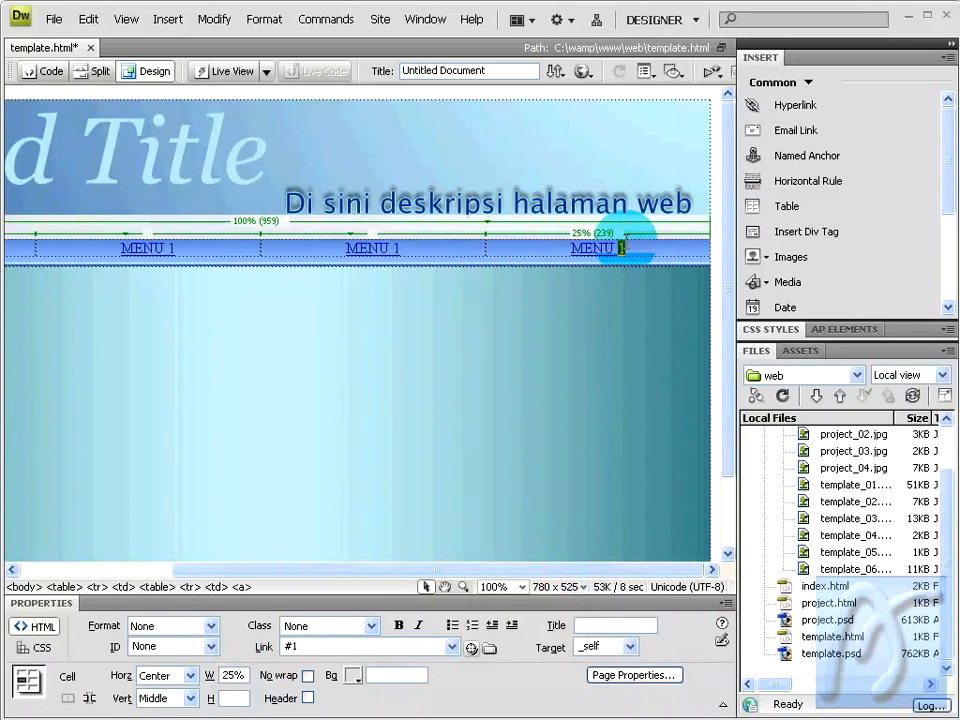
type("4")
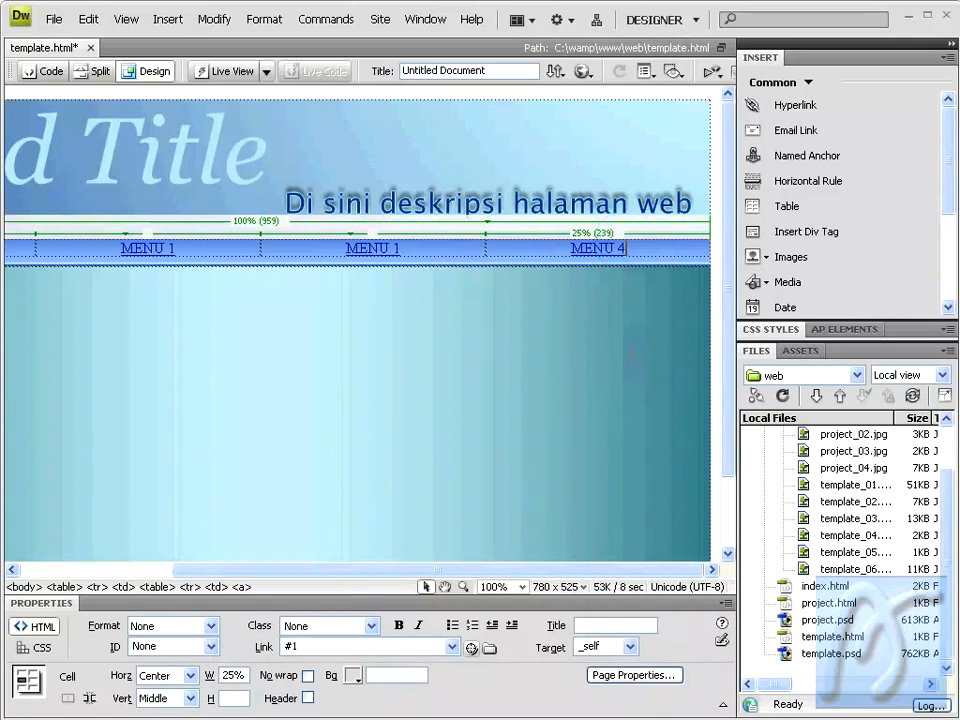
double_click(291, 646)
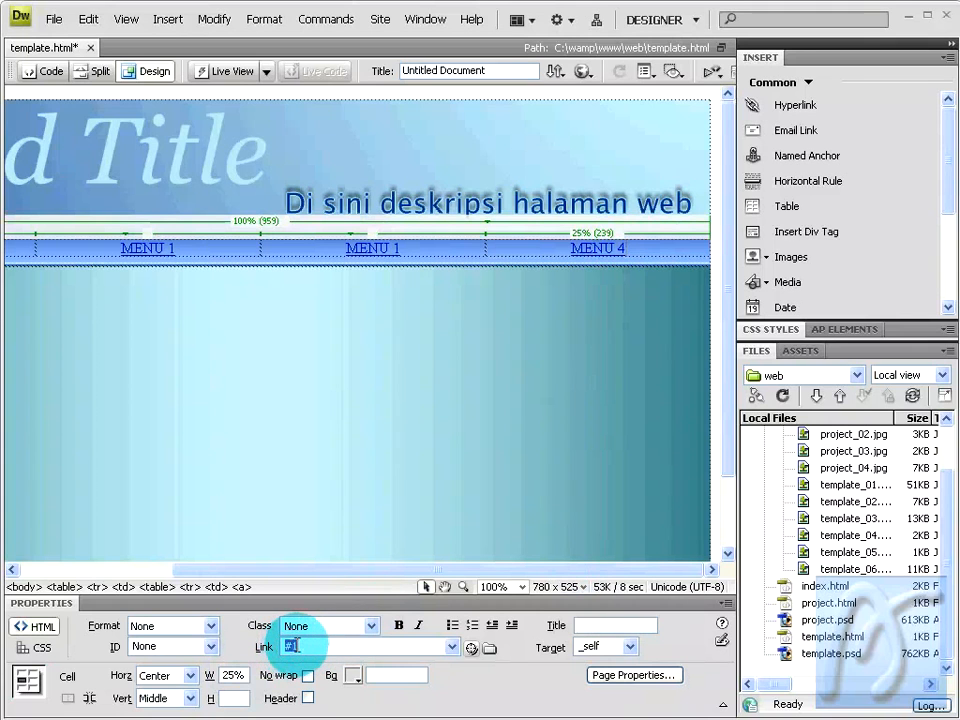
Step: Set the third menu cell's width to 25% and change its link to #3 with the text MENU 3
left_click(407, 246)
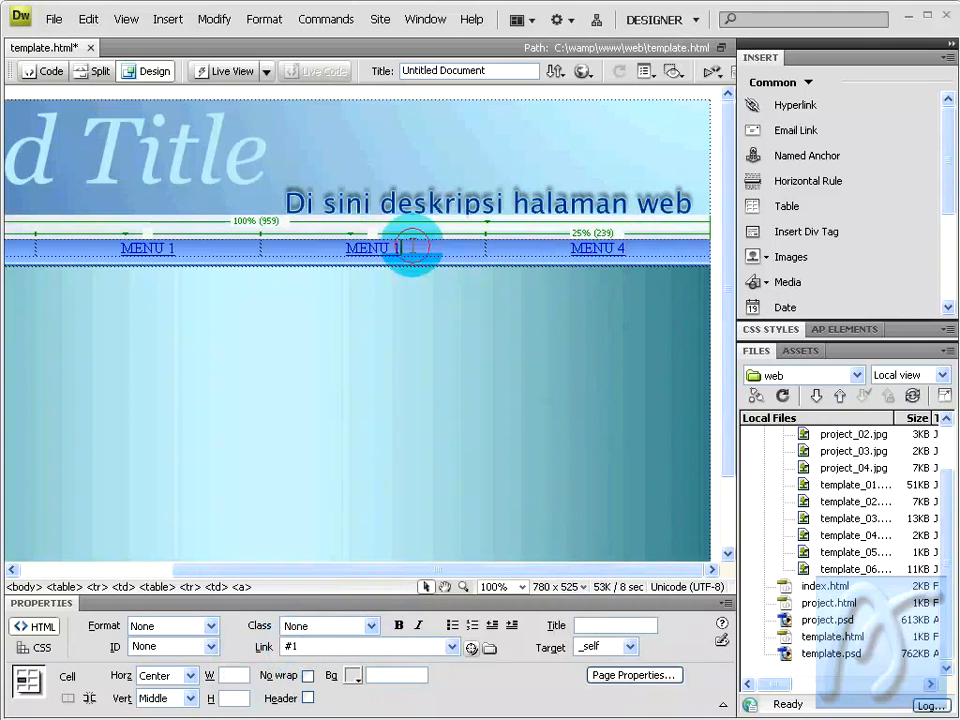
left_click(235, 675)
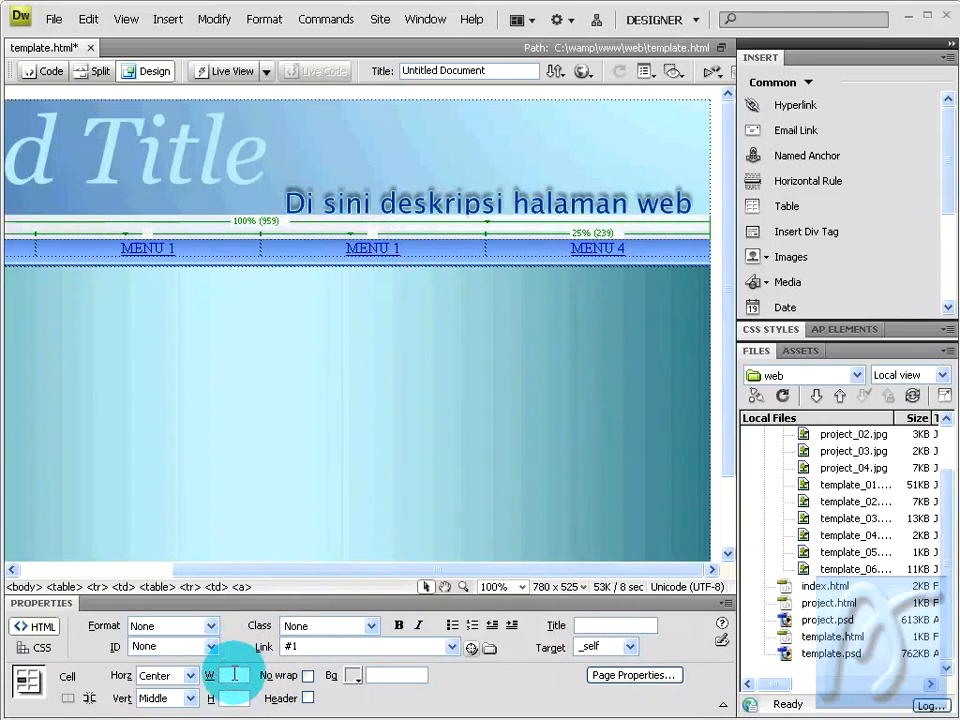
type("25%")
left_click(297, 647)
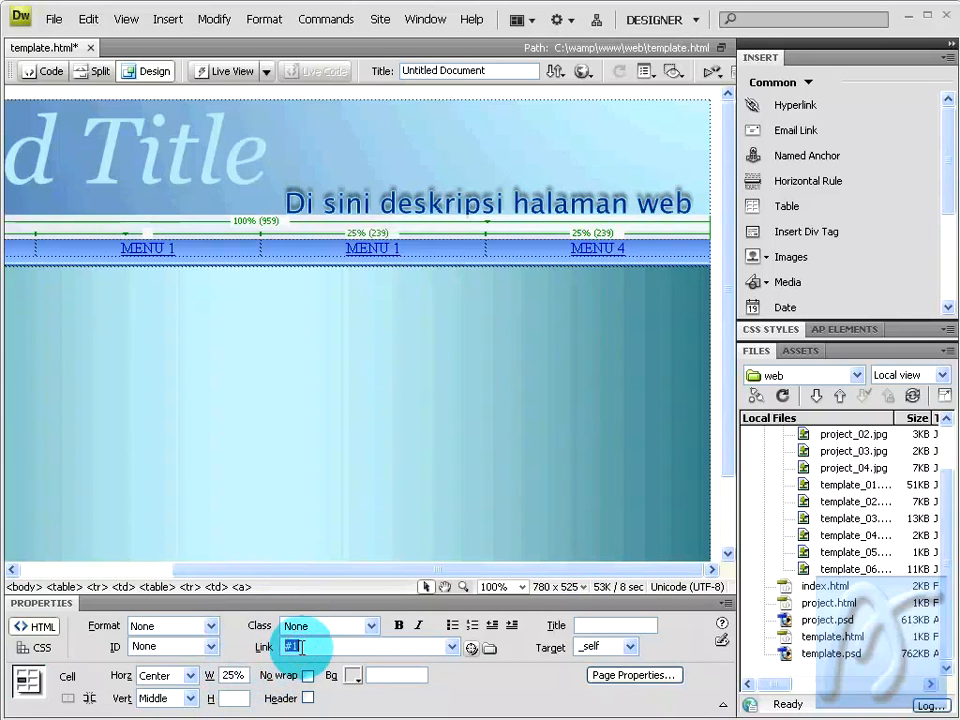
left_click_drag(297, 647, 291, 647)
type("3")
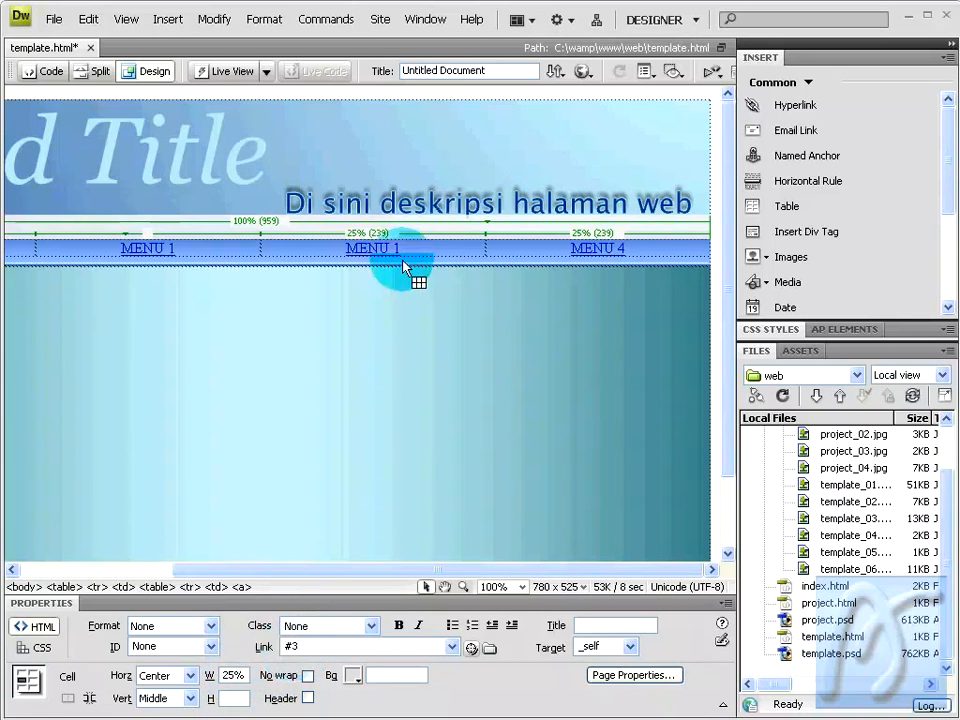
left_click_drag(392, 245, 406, 243)
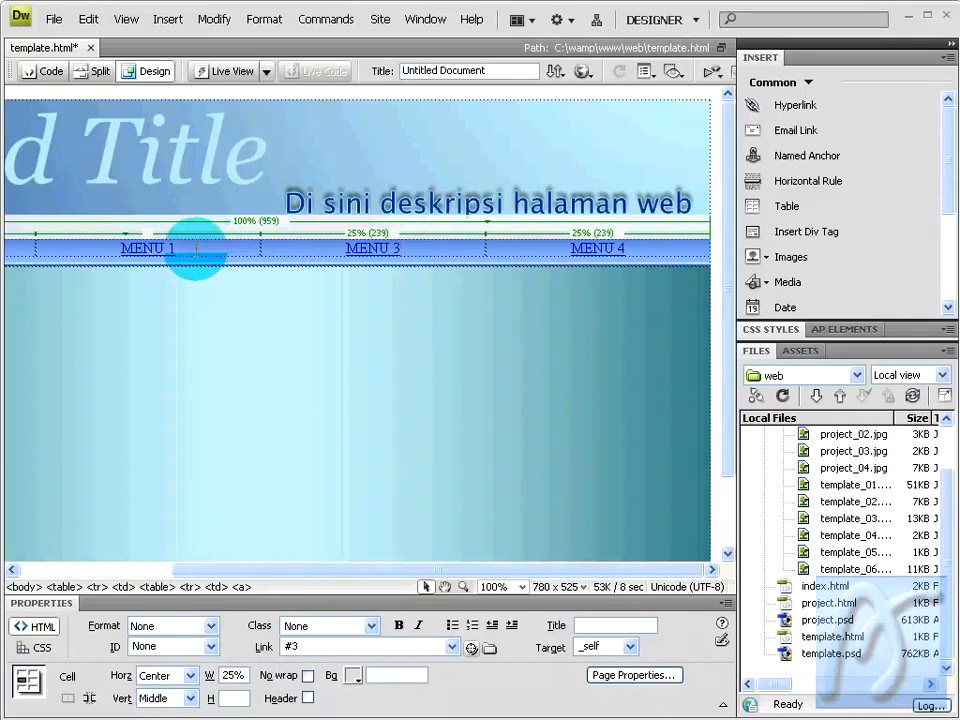
Step: Set the second menu cell's width to 25% and change its link to #2 with the text MENU 2
left_click(197, 248)
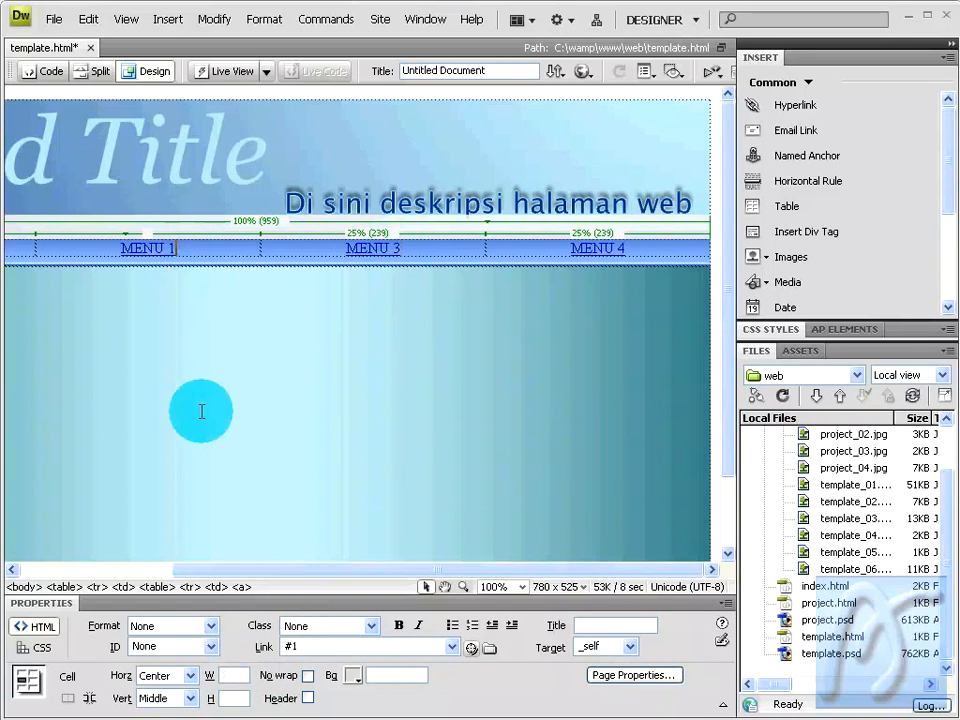
left_click(243, 675)
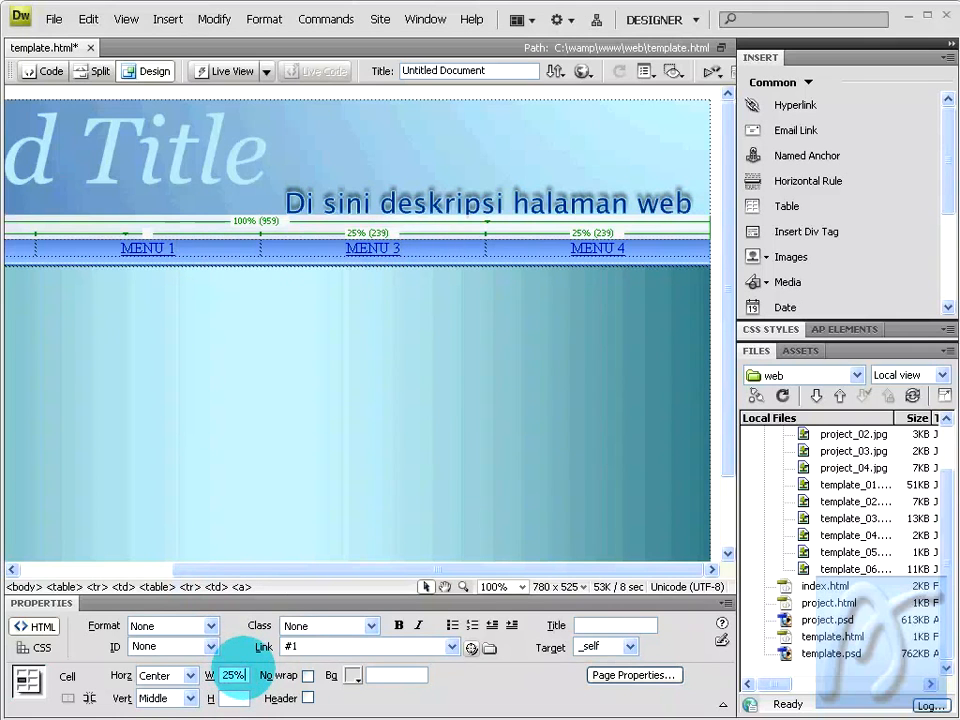
left_click(292, 648)
left_click_drag(292, 646, 324, 643)
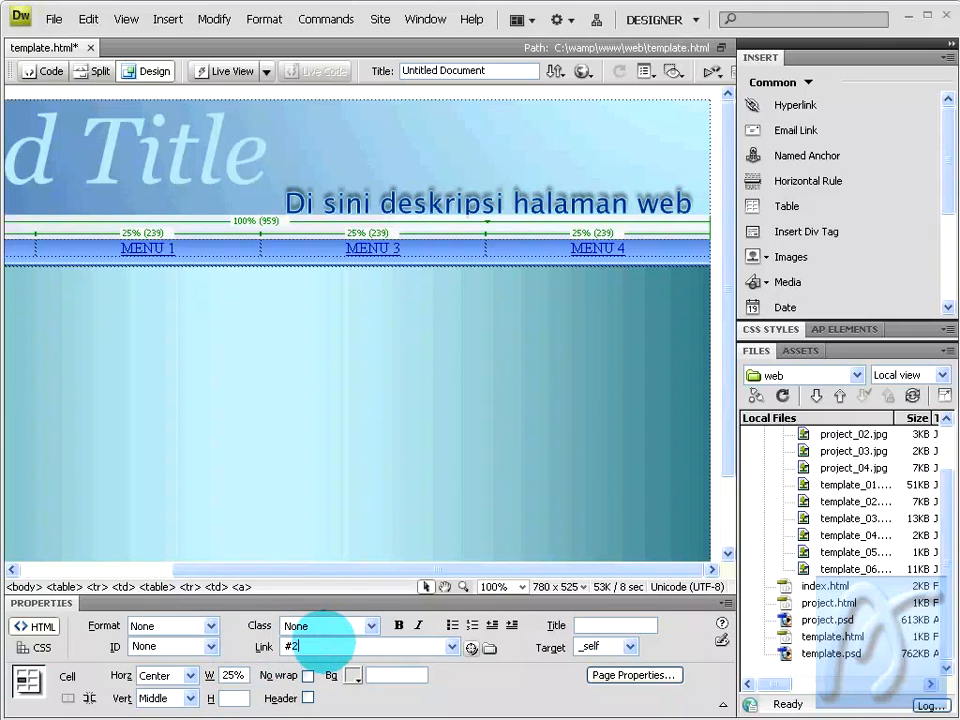
left_click(176, 247)
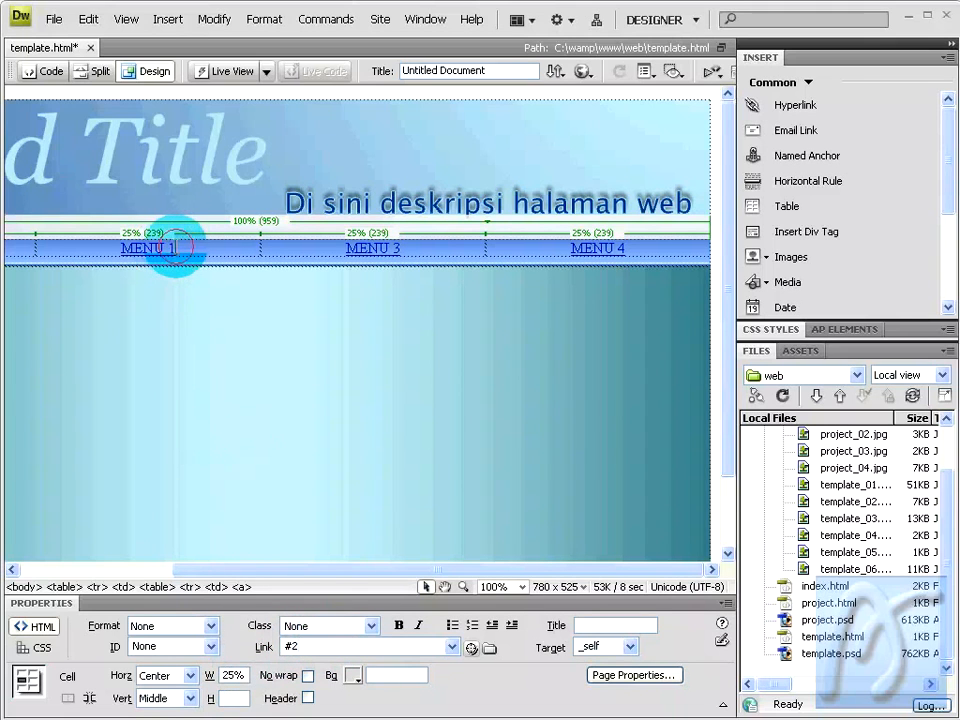
key("BackSpace")
type("2")
Step: Set the width of the first menu cell, containing MENU 1, to 25%
left_click_drag(317, 572, 150, 575)
left_click(186, 249)
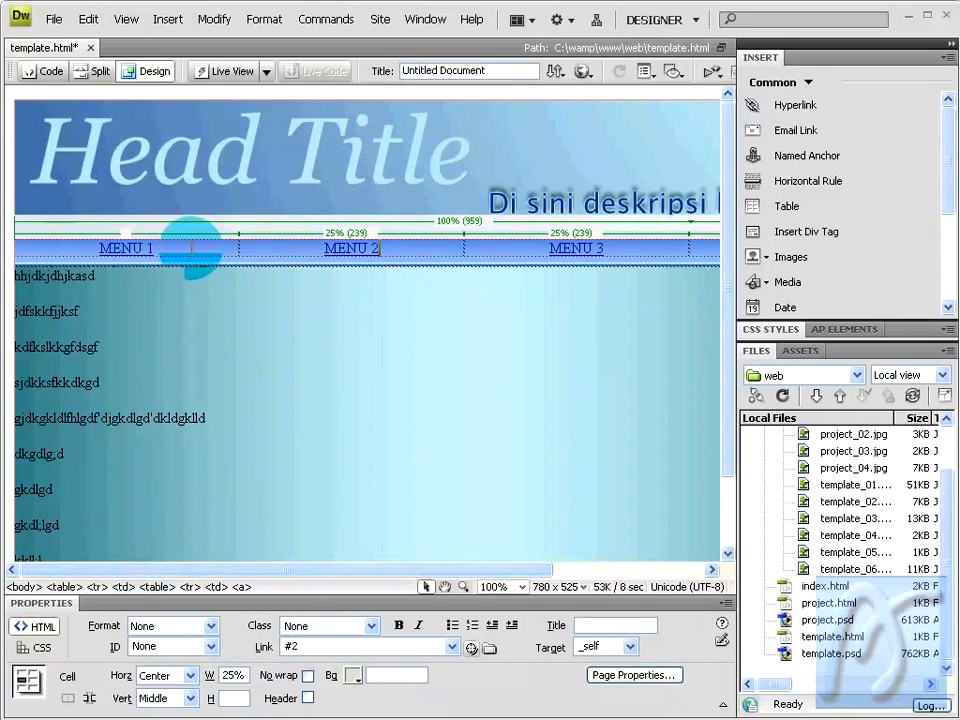
left_click(230, 679)
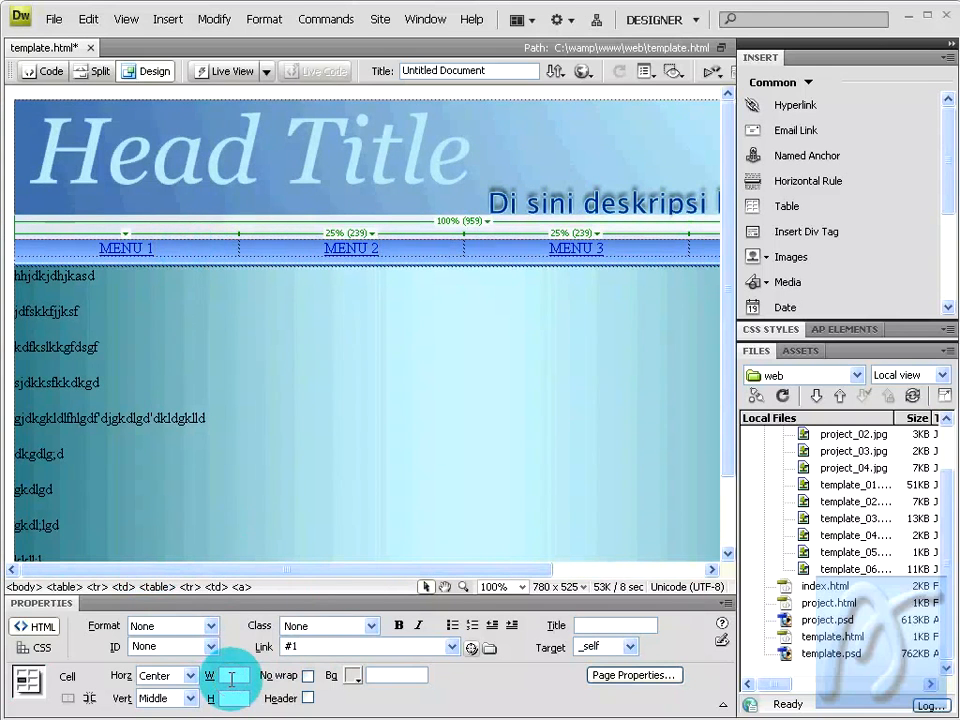
type("25%")
key("Return")
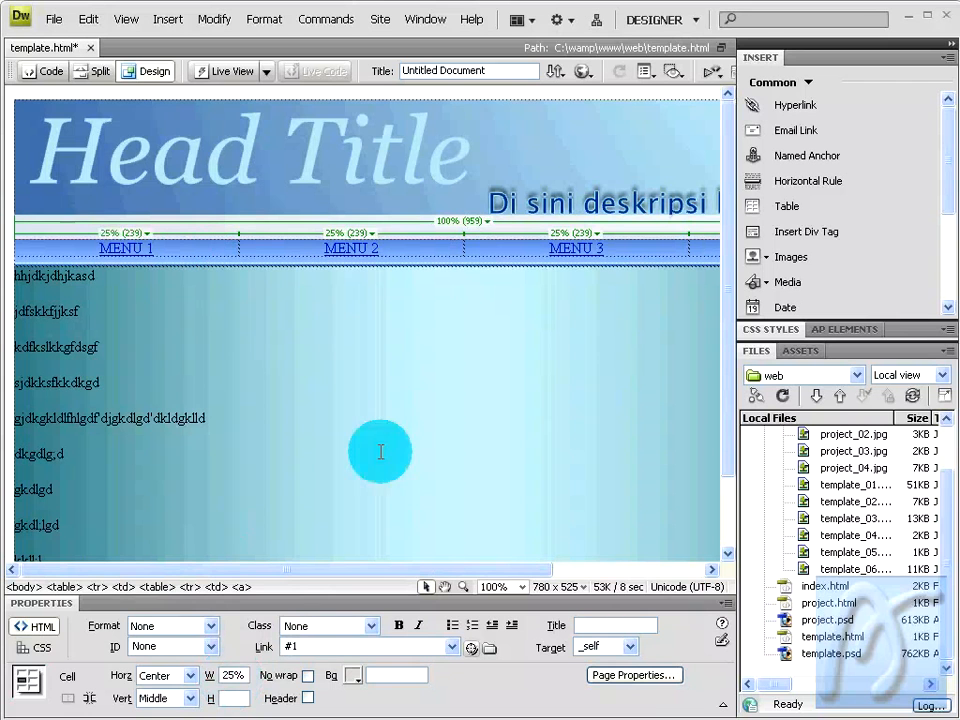
Step: Save template.html, update its copy on the testing server, and preview the page in Firefox
left_click(583, 74)
left_click(594, 95)
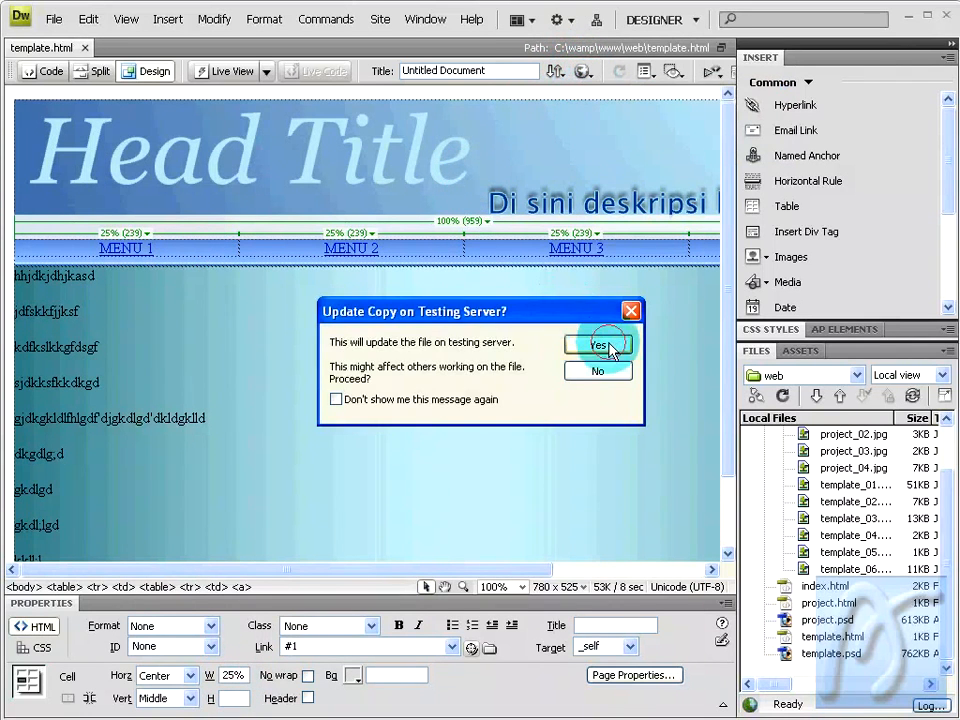
left_click(603, 345)
left_click(665, 346)
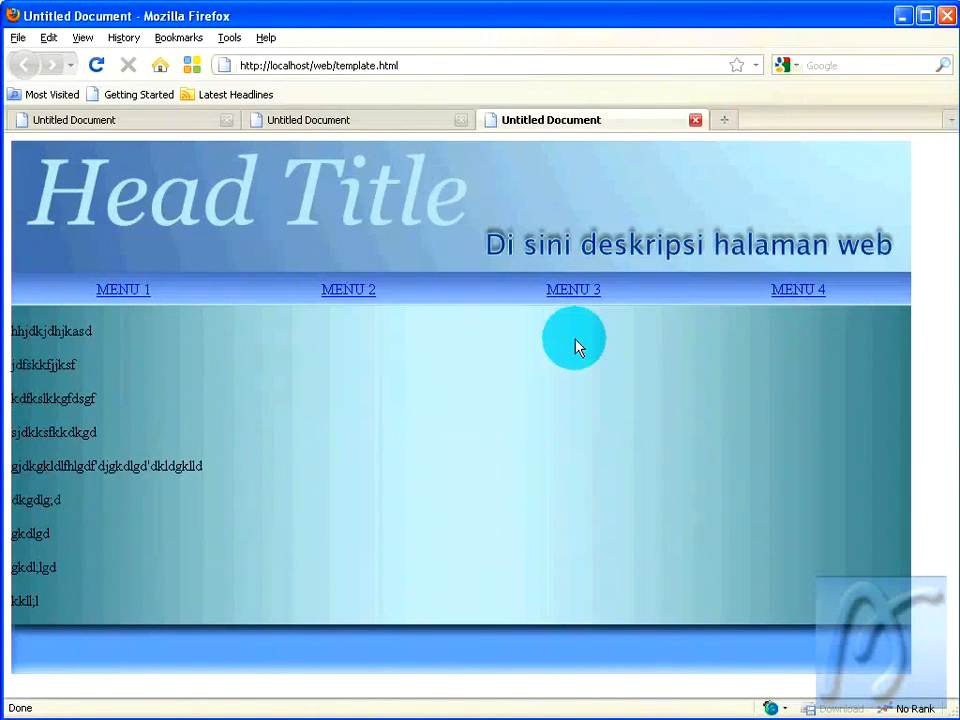
Step: Return to Dreamweaver and insert a table with 1 row, 2 columns and 100 percent width in the content cell below the menu
left_click(158, 340)
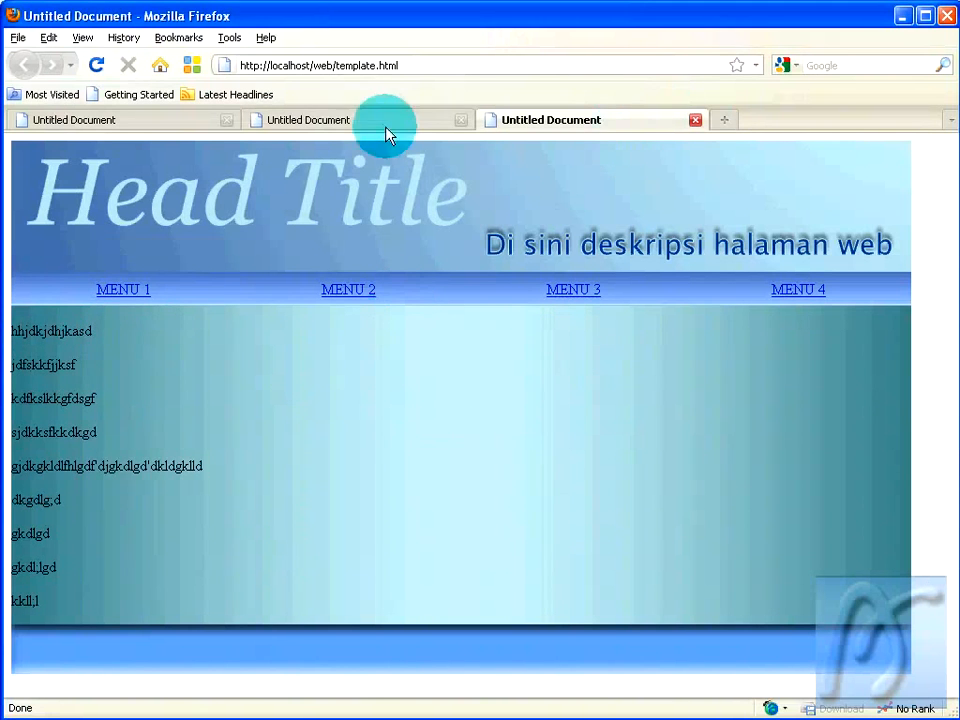
left_click(179, 719)
left_click(157, 286)
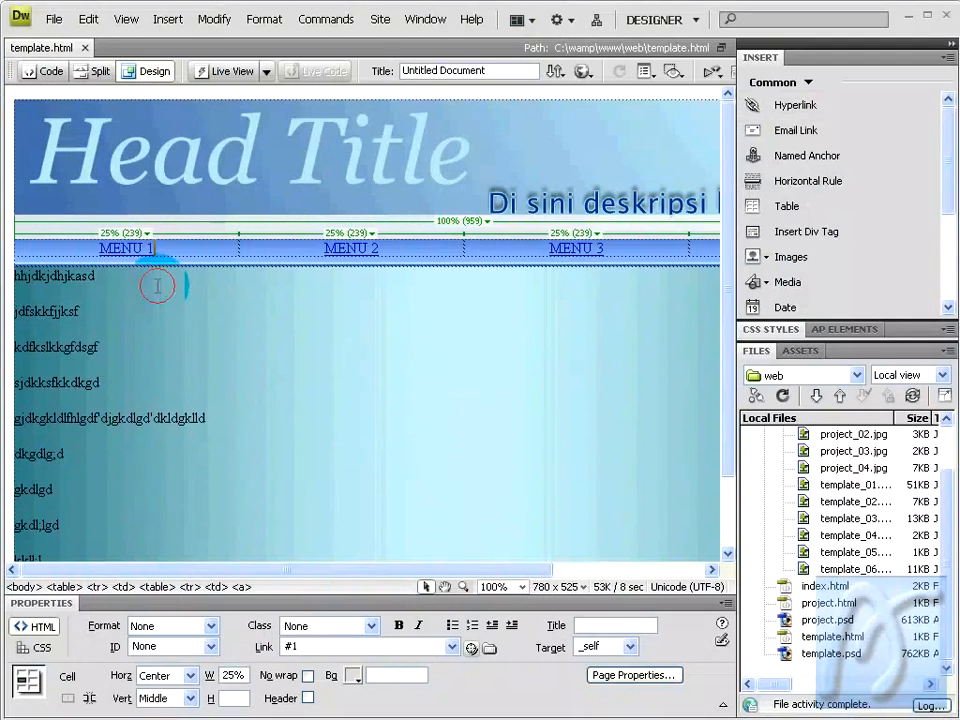
left_click(160, 19)
left_click(165, 112)
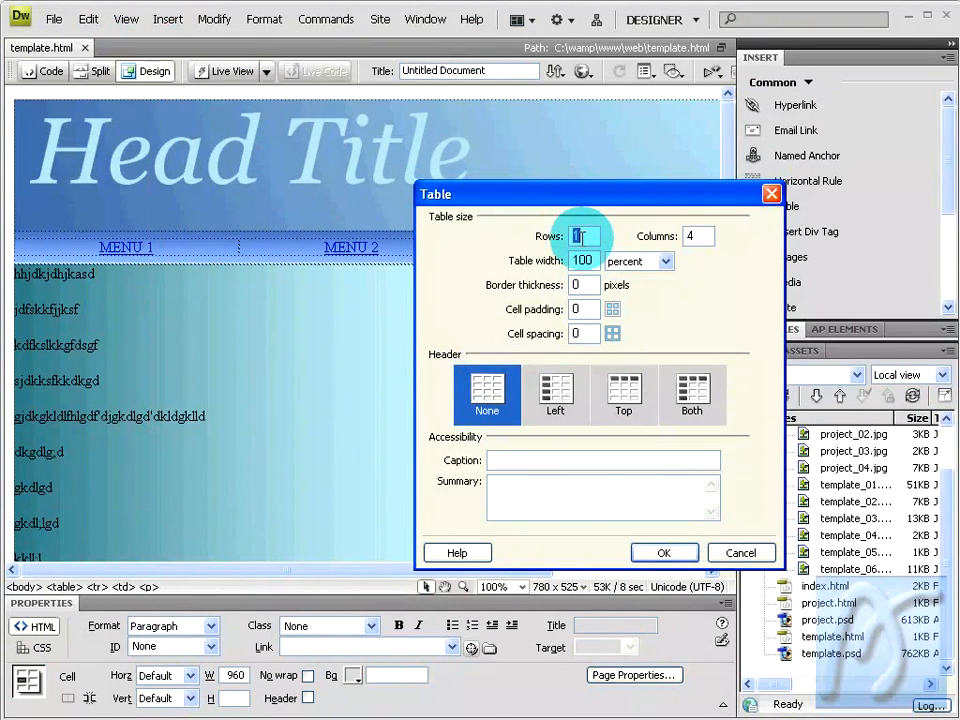
left_click(686, 237)
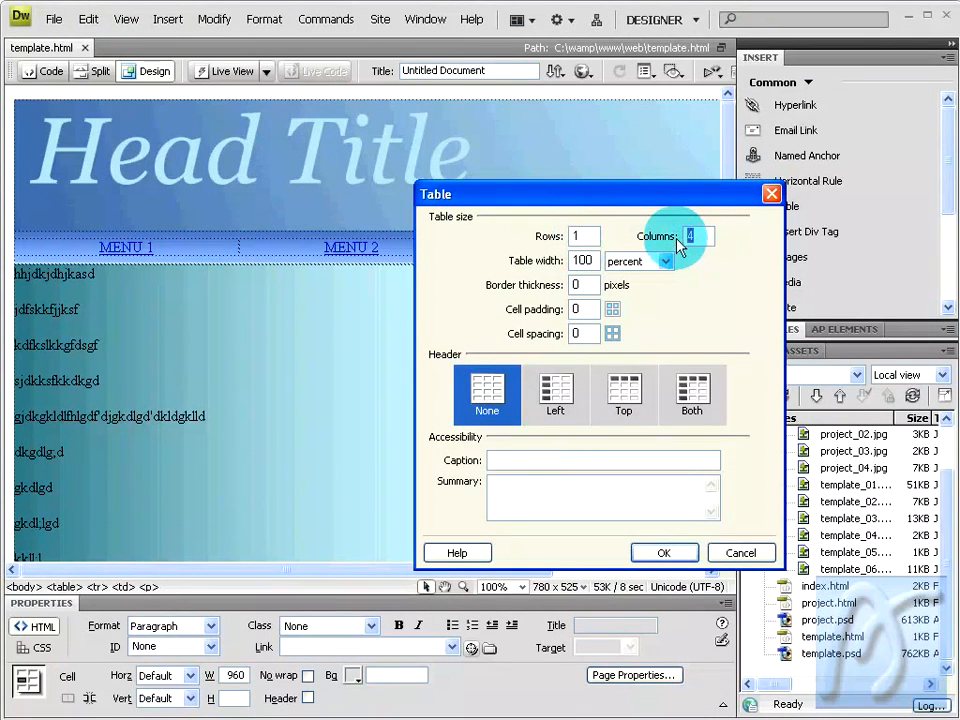
type("2")
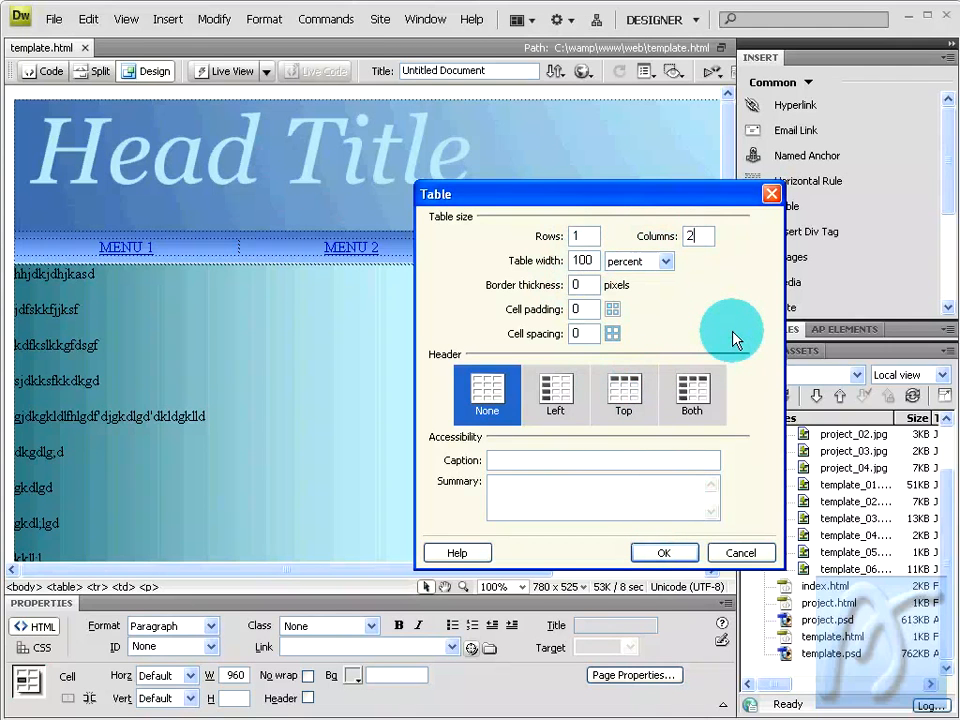
left_click(668, 555)
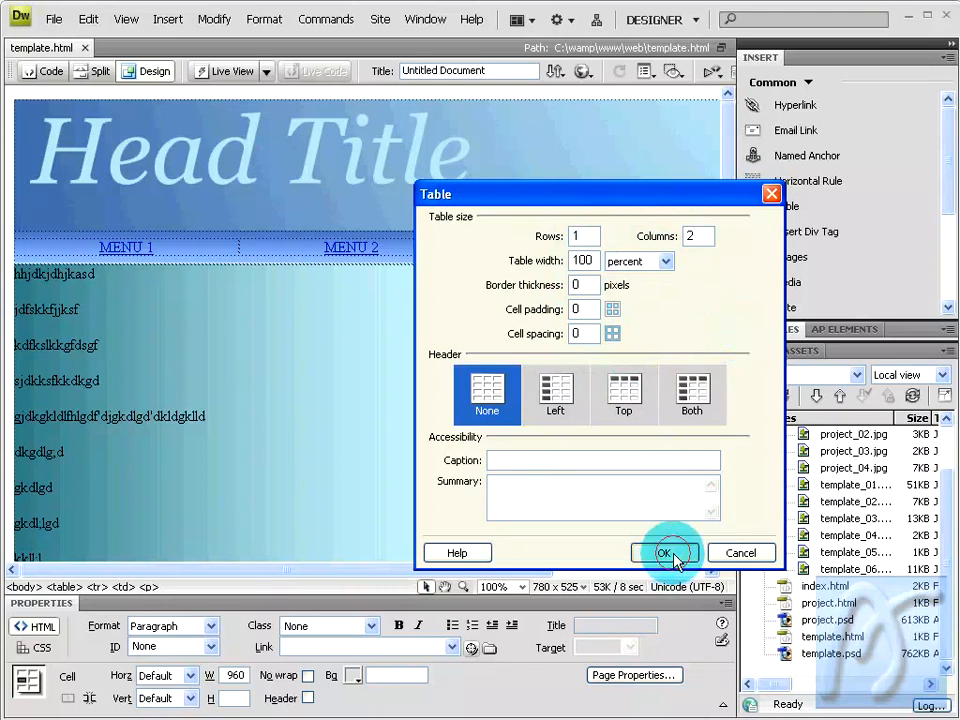
Step: Set the width of the new content table's first cell to 25%
left_click(296, 311)
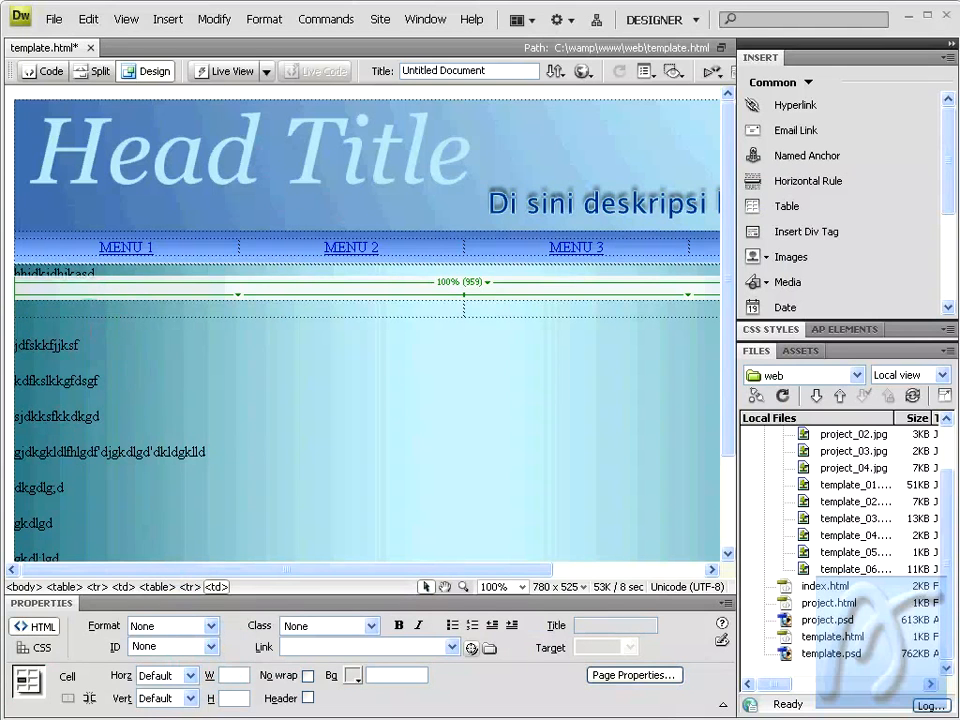
left_click(232, 676)
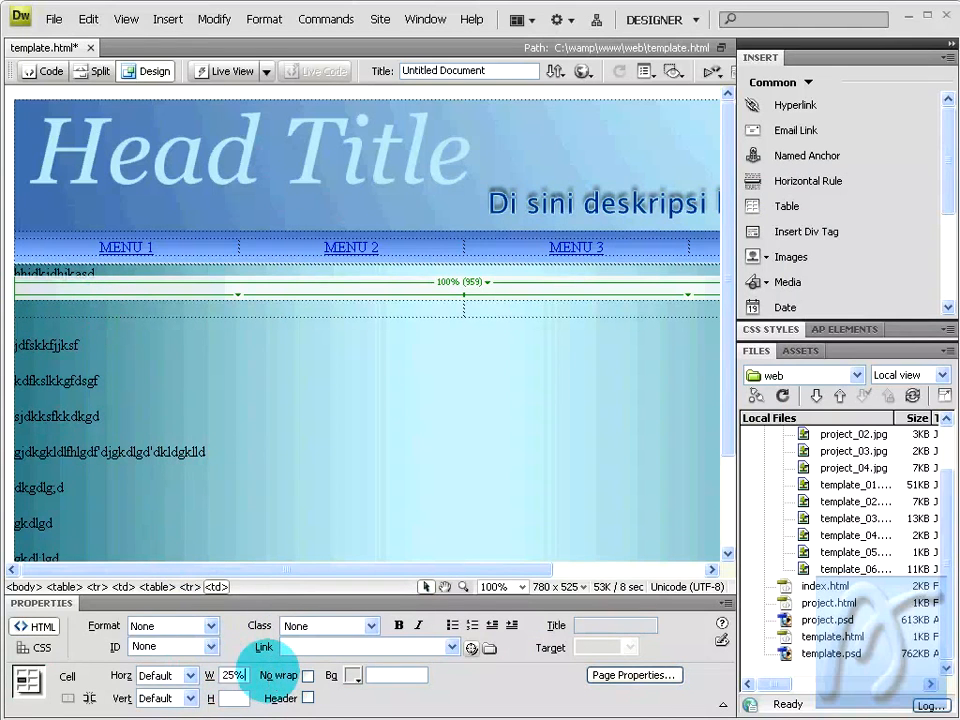
left_click(489, 682)
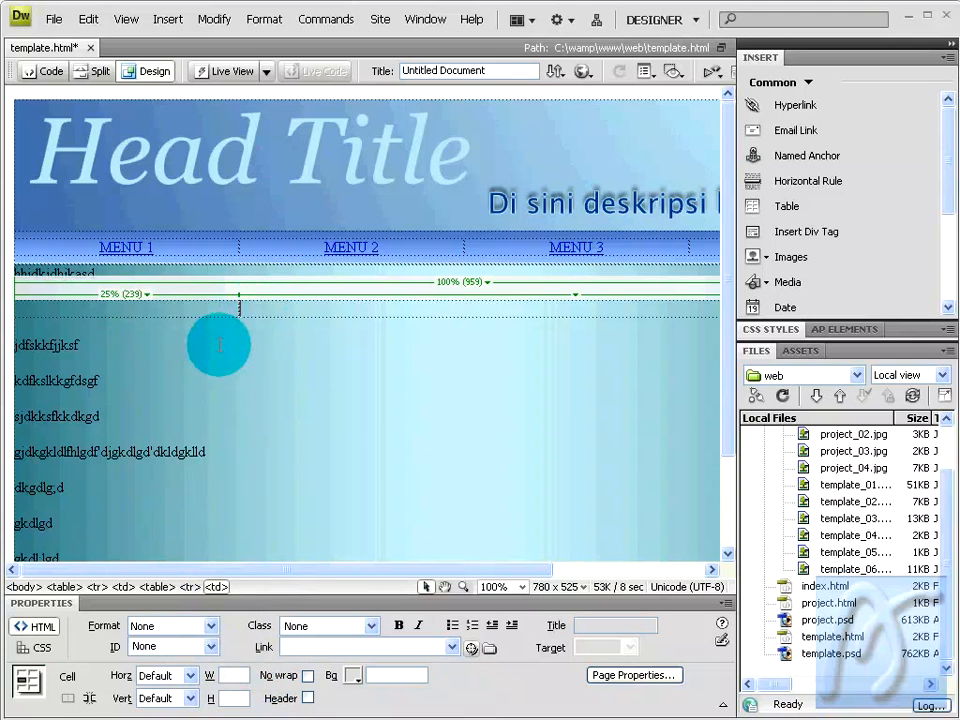
Step: Move all the placeholder text lines of the content area into the second cell of the new table
left_click(110, 272)
left_click_drag(97, 272, 253, 331)
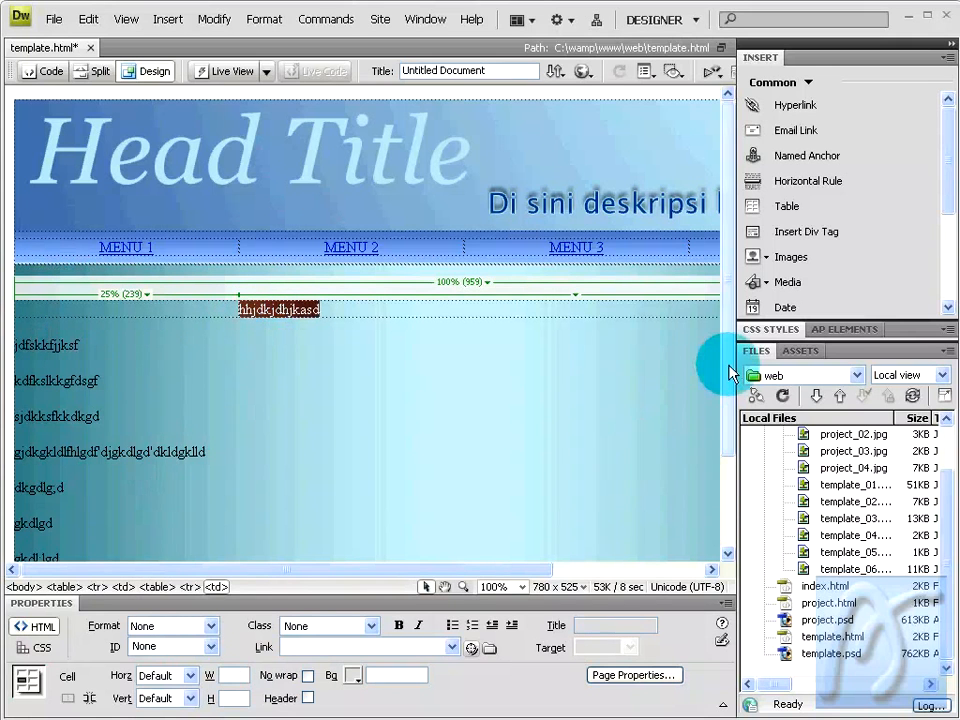
scroll(581, 459, "down", 3)
left_click(35, 477)
left_click_drag(35, 477, 354, 204)
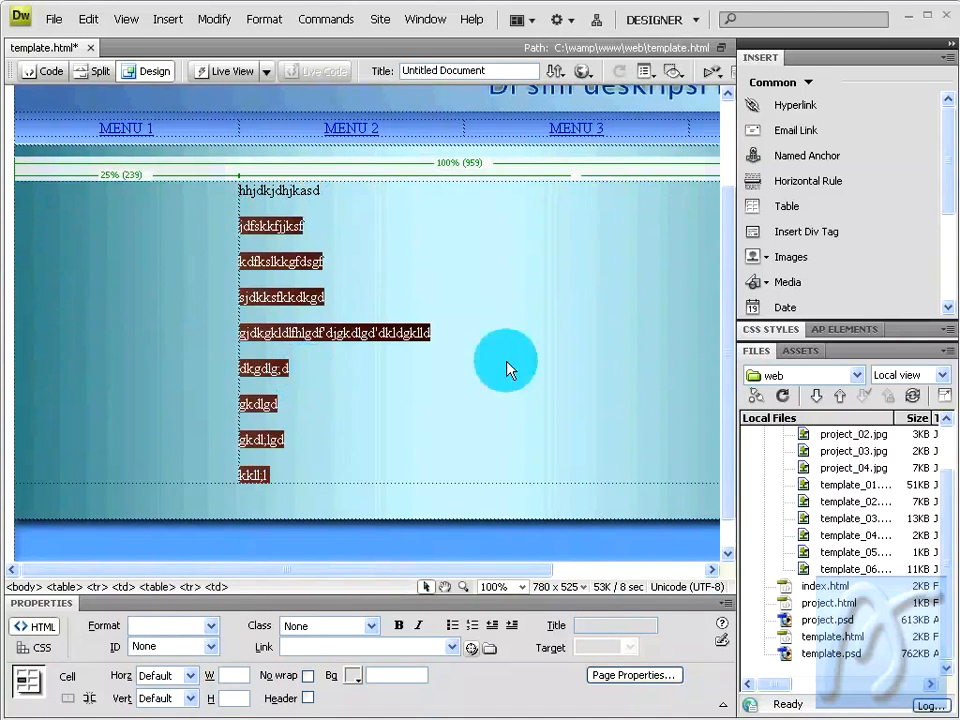
Step: Delete the empty paragraph after the nested content table in the code and return to the design view
left_click(349, 506)
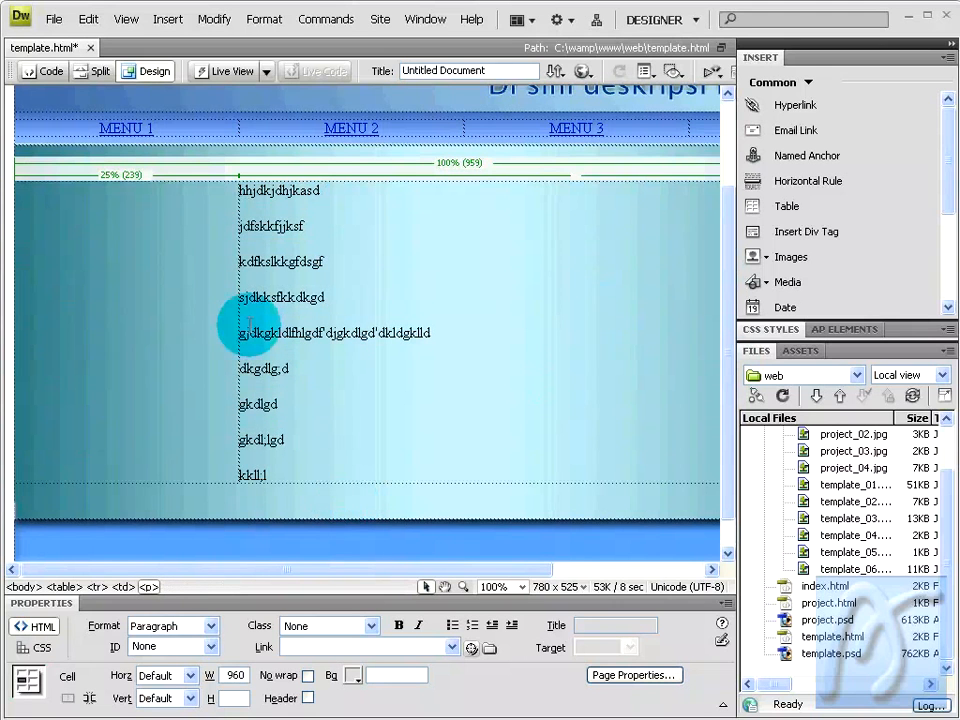
left_click(46, 73)
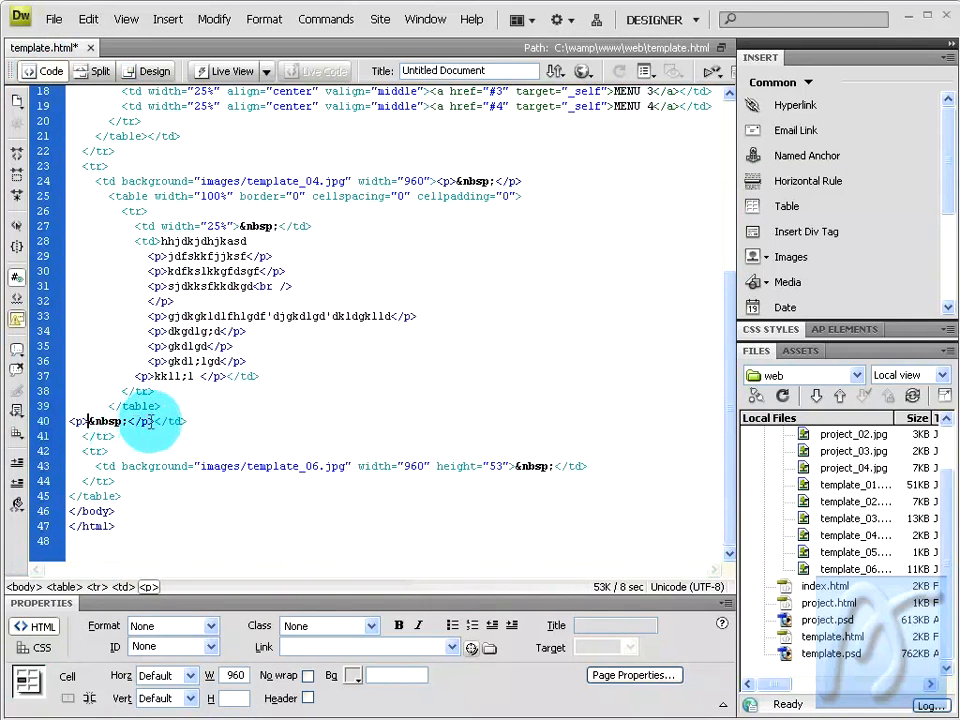
left_click_drag(154, 422, 60, 425)
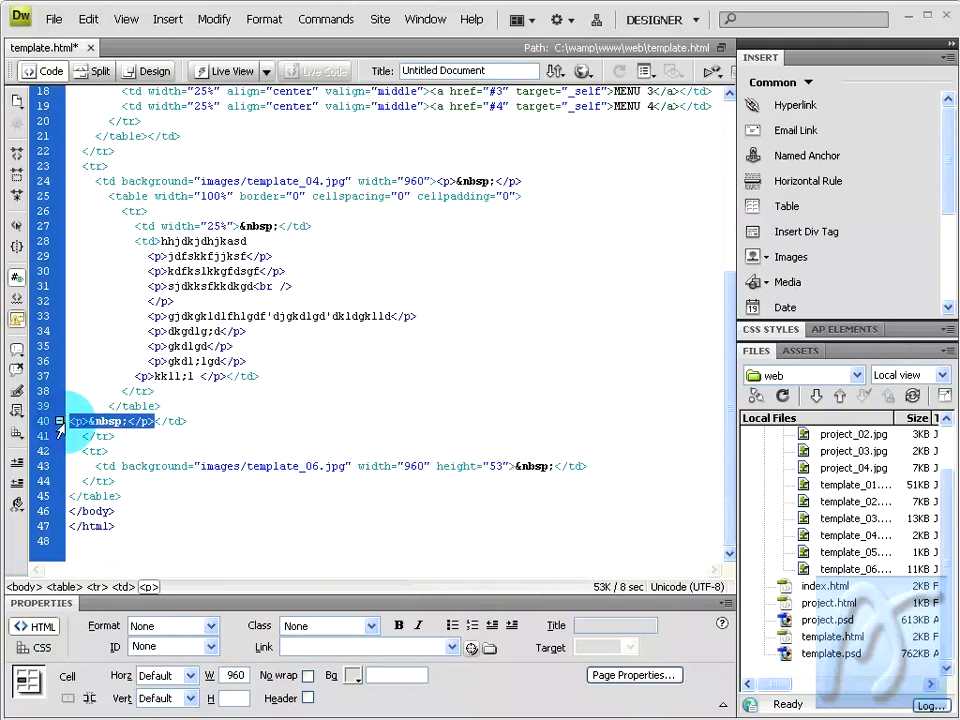
key("Delete")
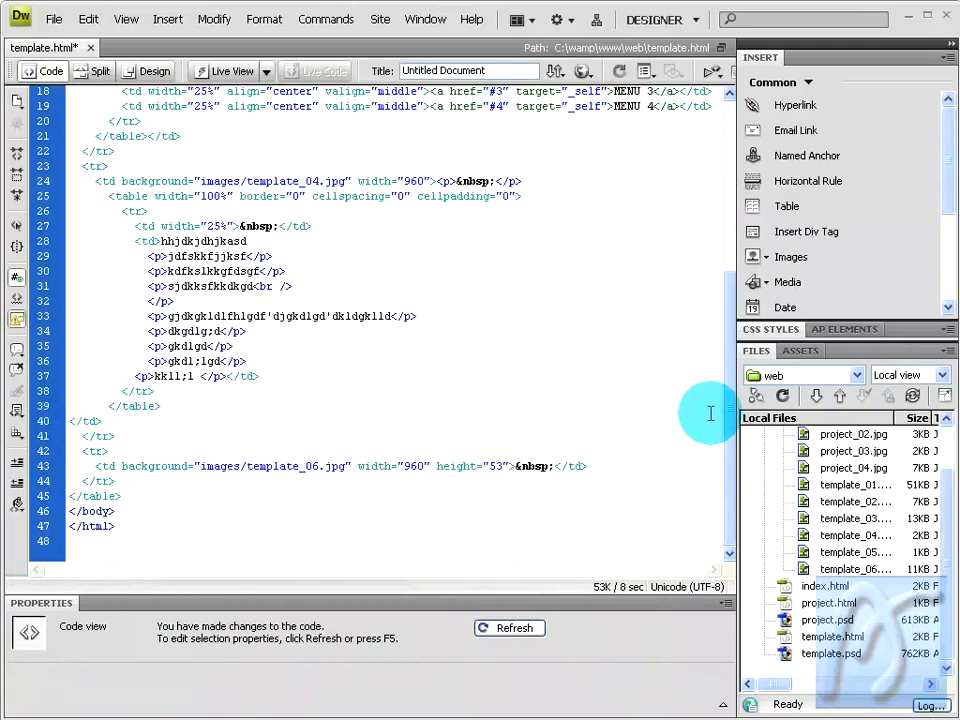
left_click(150, 71)
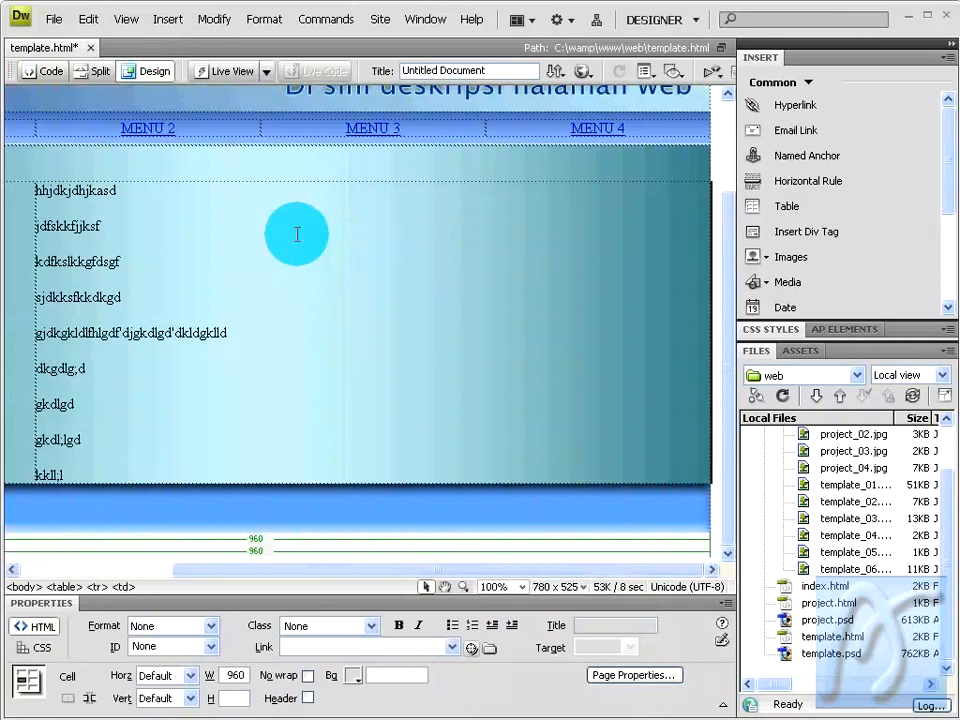
Step: Align the content table's empty first cell horizontally to Left and vertically to Top
left_click(297, 234)
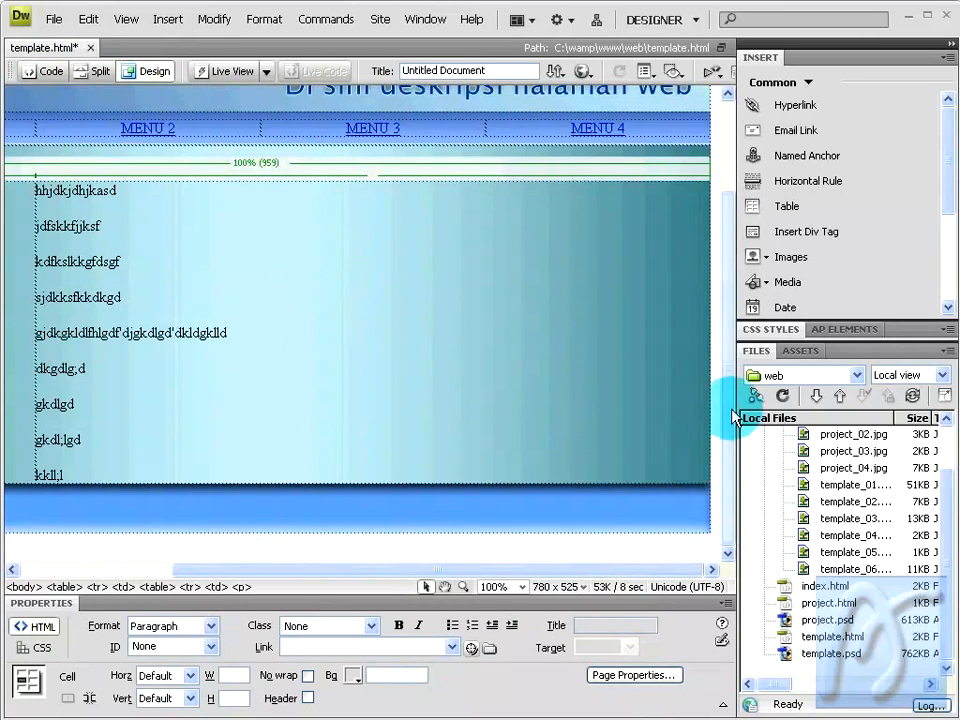
scroll(420, 300, "up", 3)
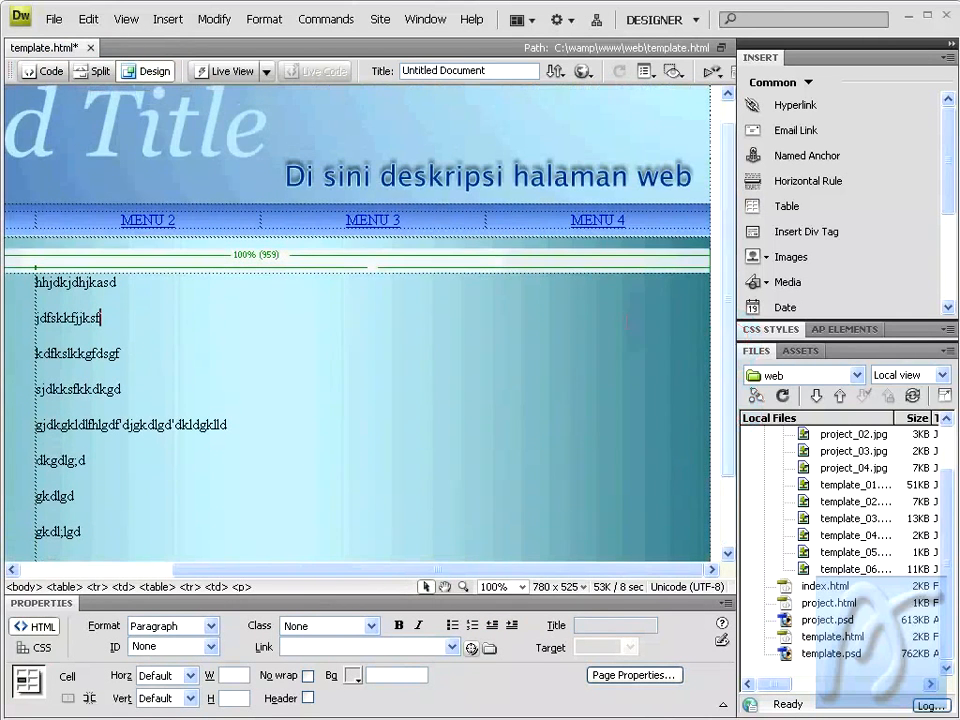
left_click(438, 219)
left_click_drag(728, 332, 727, 395)
left_click(480, 488)
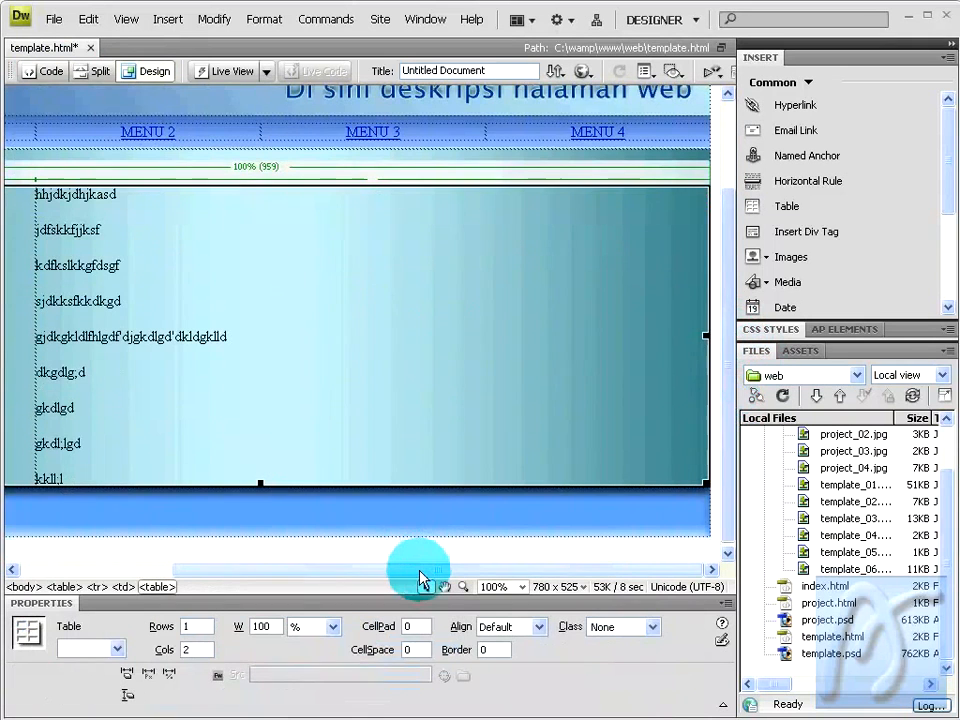
left_click_drag(422, 570, 270, 570)
left_click(58, 195)
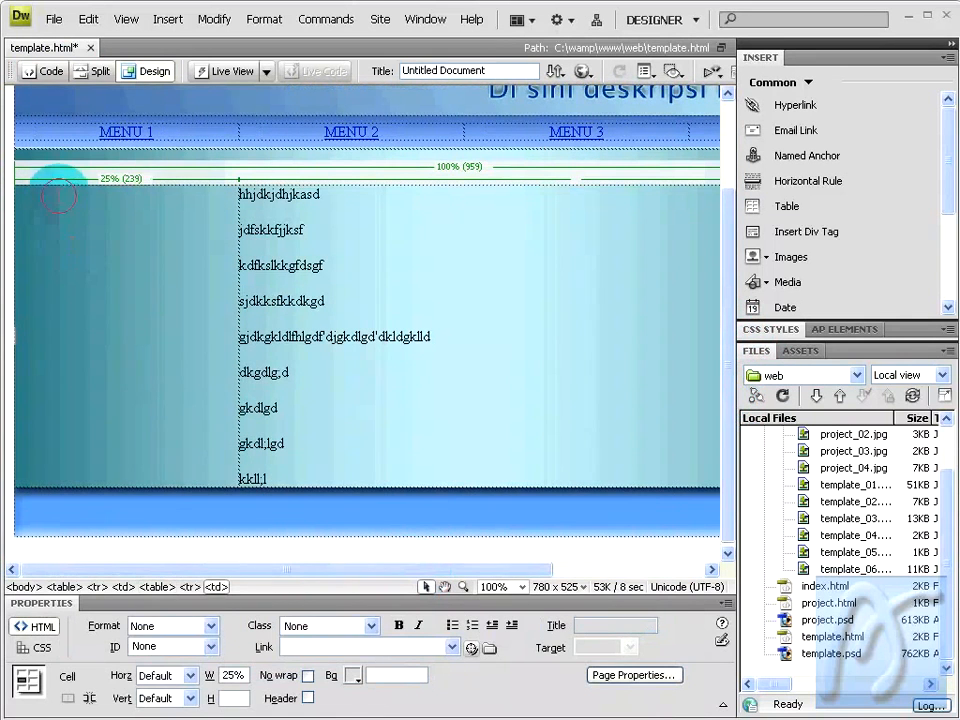
left_click(190, 676)
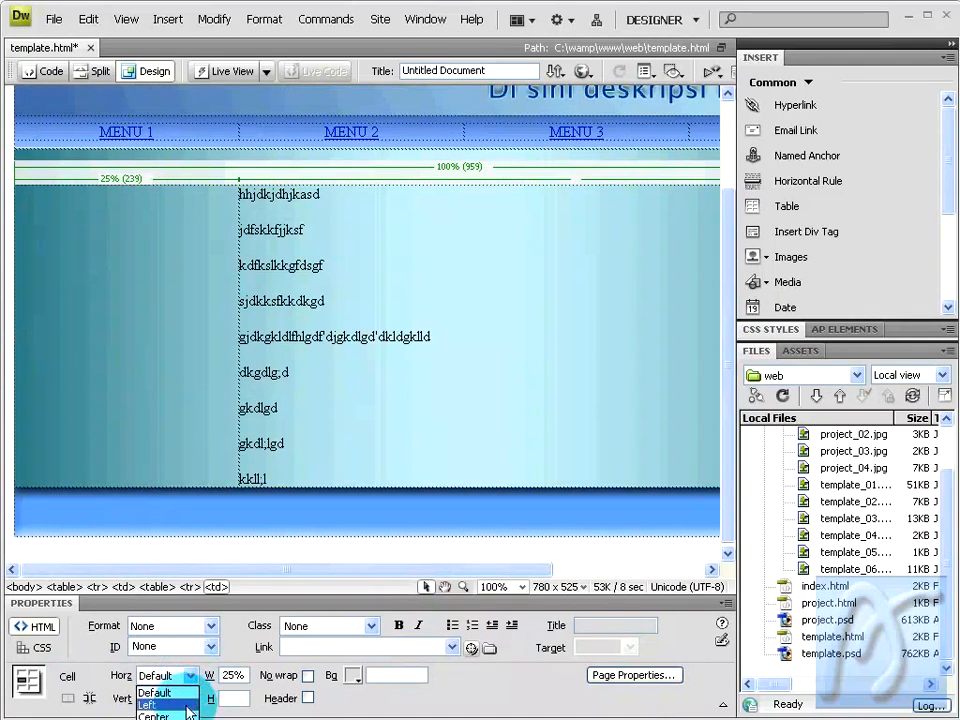
left_click(188, 704)
left_click(192, 699)
left_click(170, 660)
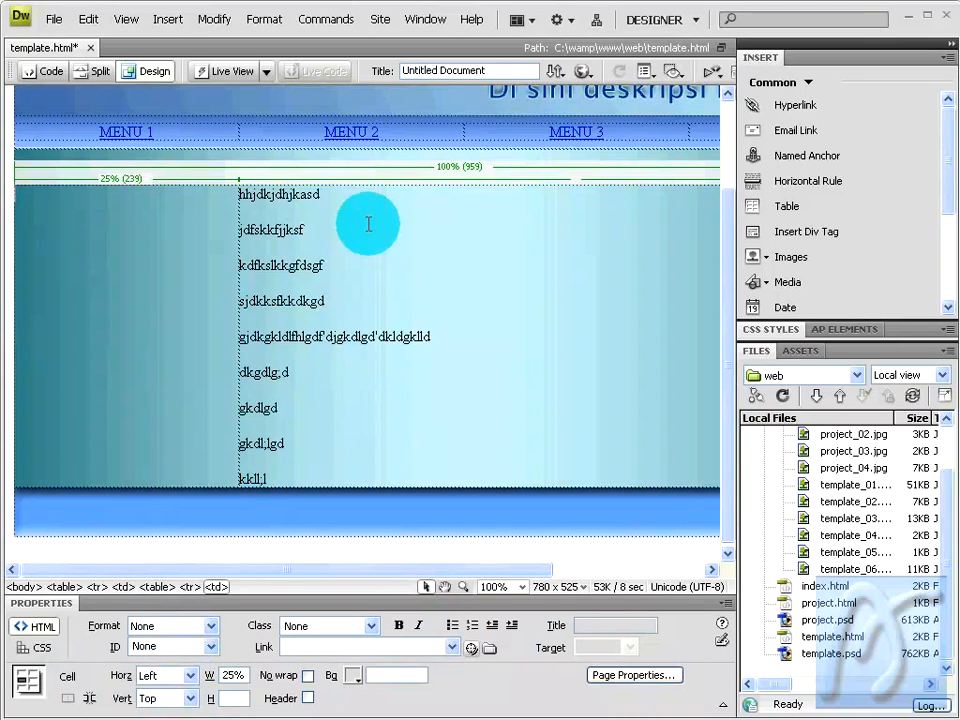
Step: Set the horizontal alignment of the content table's text cell to Left and choose its vertical alignment
left_click(368, 224)
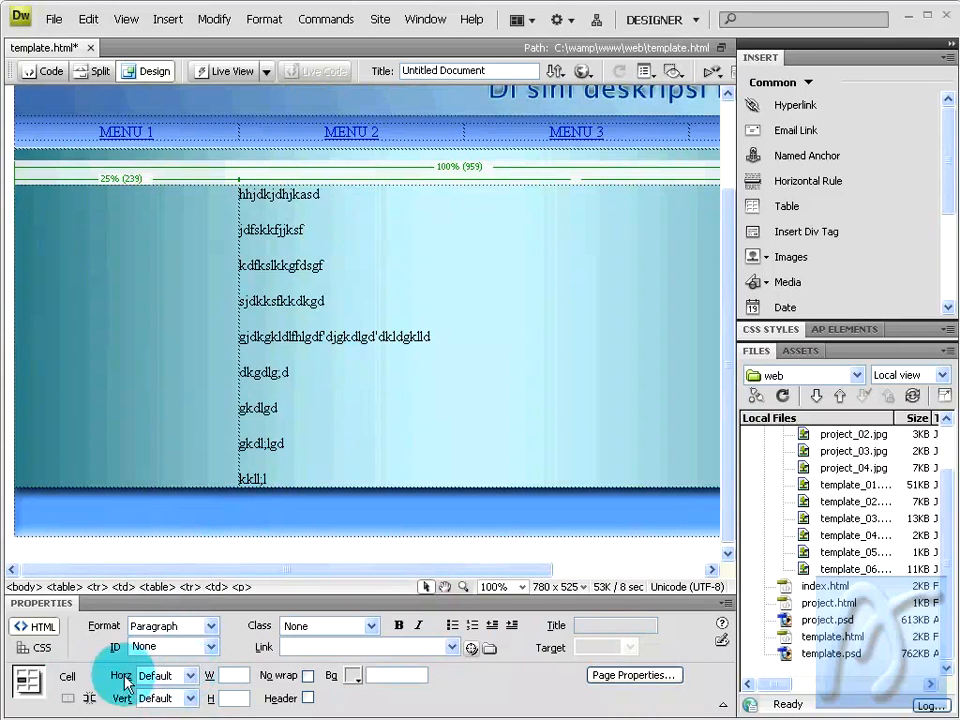
left_click(193, 678)
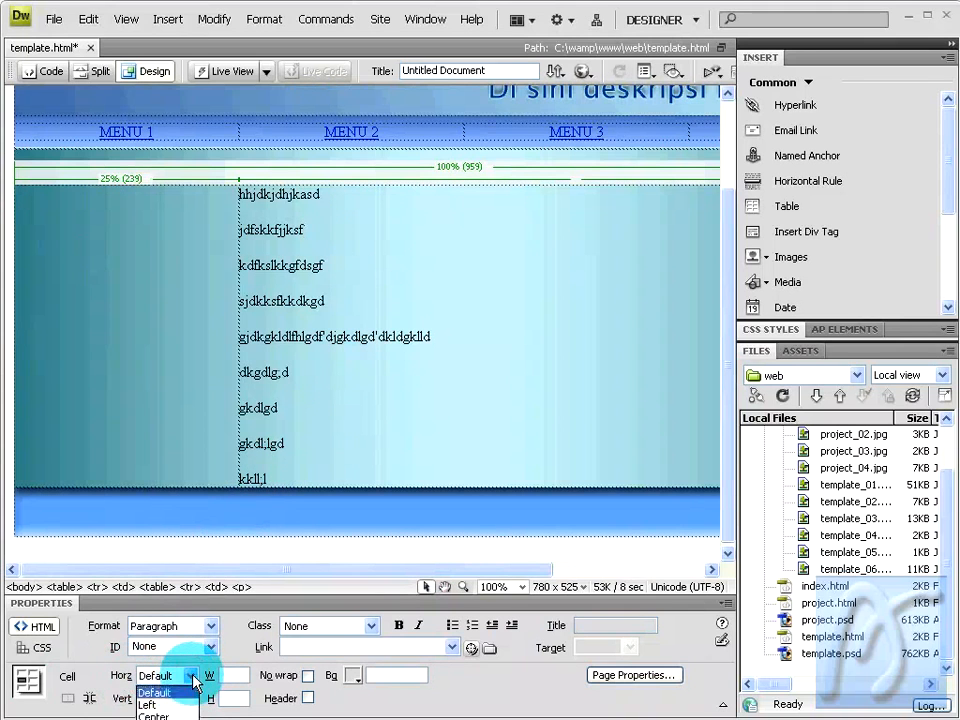
left_click(190, 703)
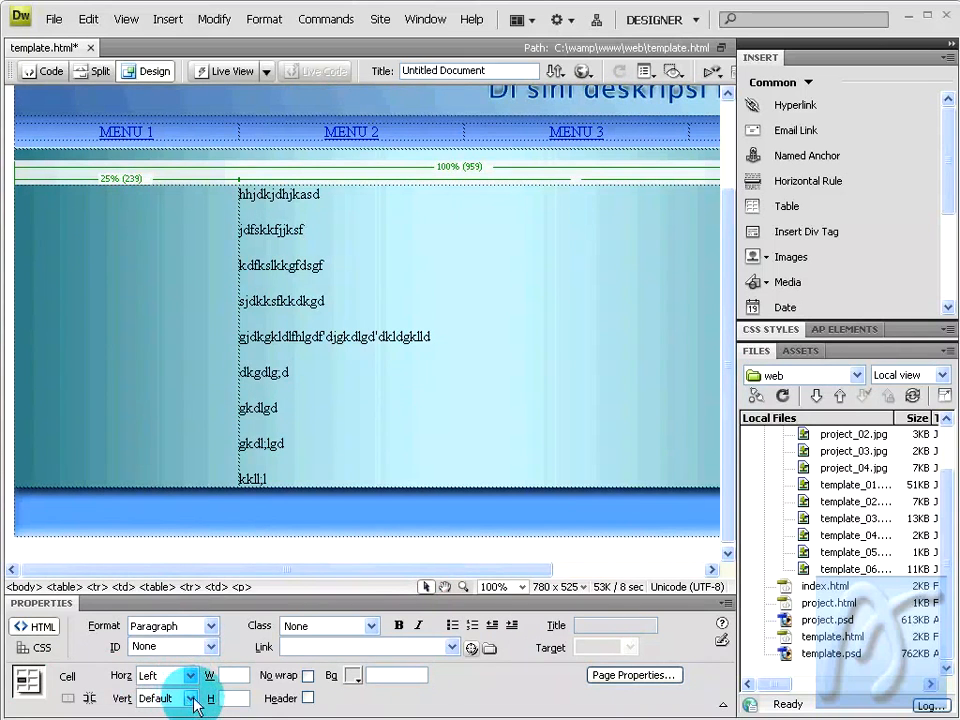
left_click(190, 698)
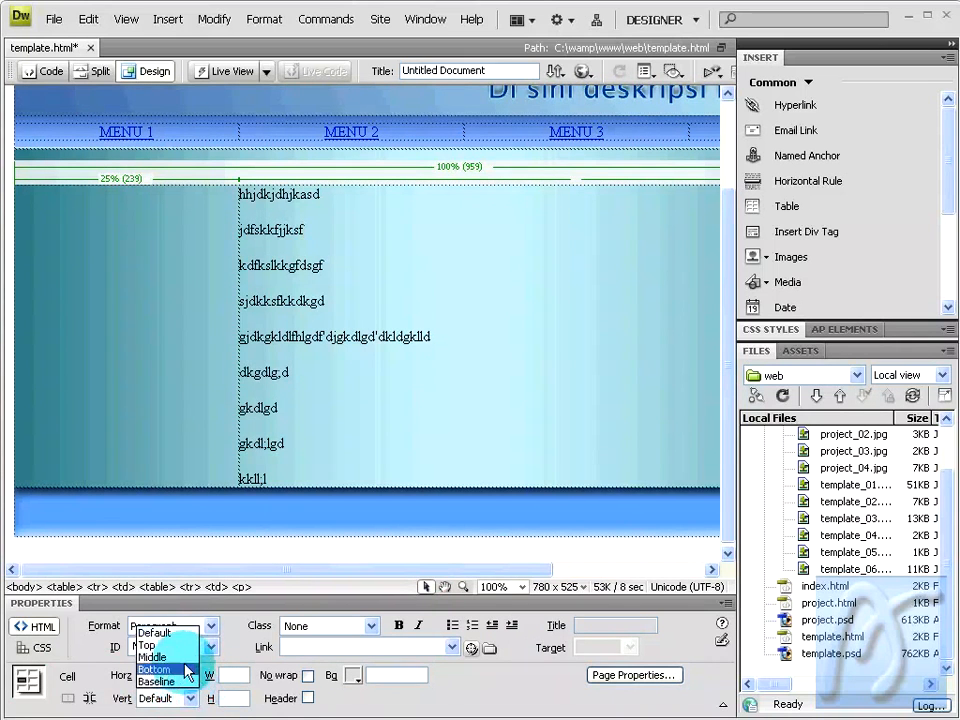
left_click(160, 582)
Step: Delete the empty paragraph between the menu row and the nested content table
left_click(145, 166)
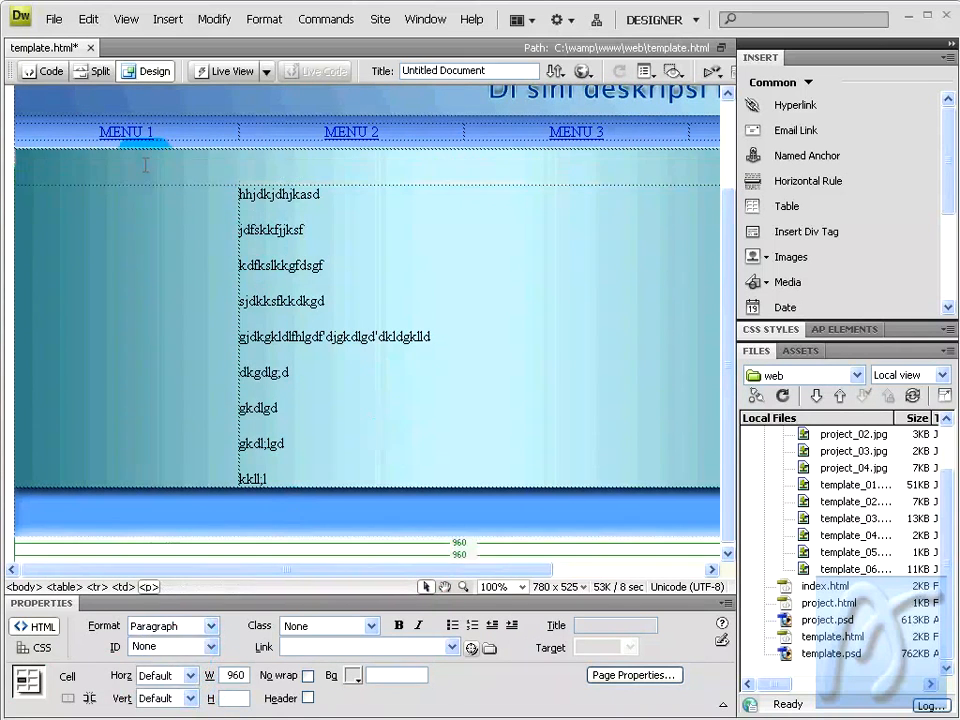
left_click(445, 160)
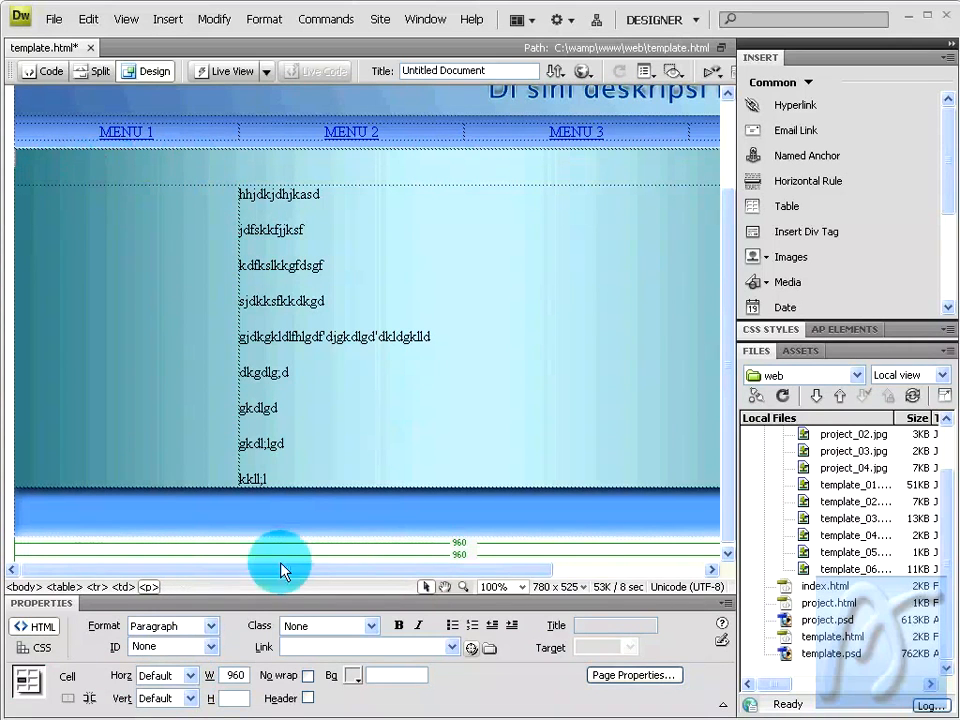
left_click(148, 588)
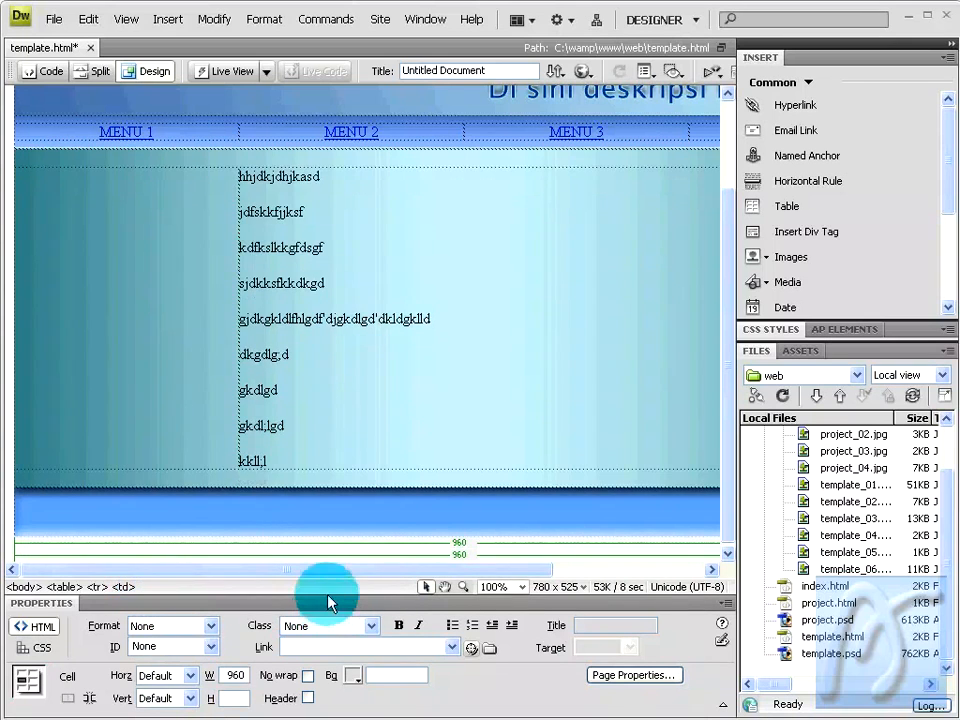
Step: Align the outer 960-wide cell holding the content table horizontally to Center and vertically to Top
left_click(240, 283)
left_click(115, 160)
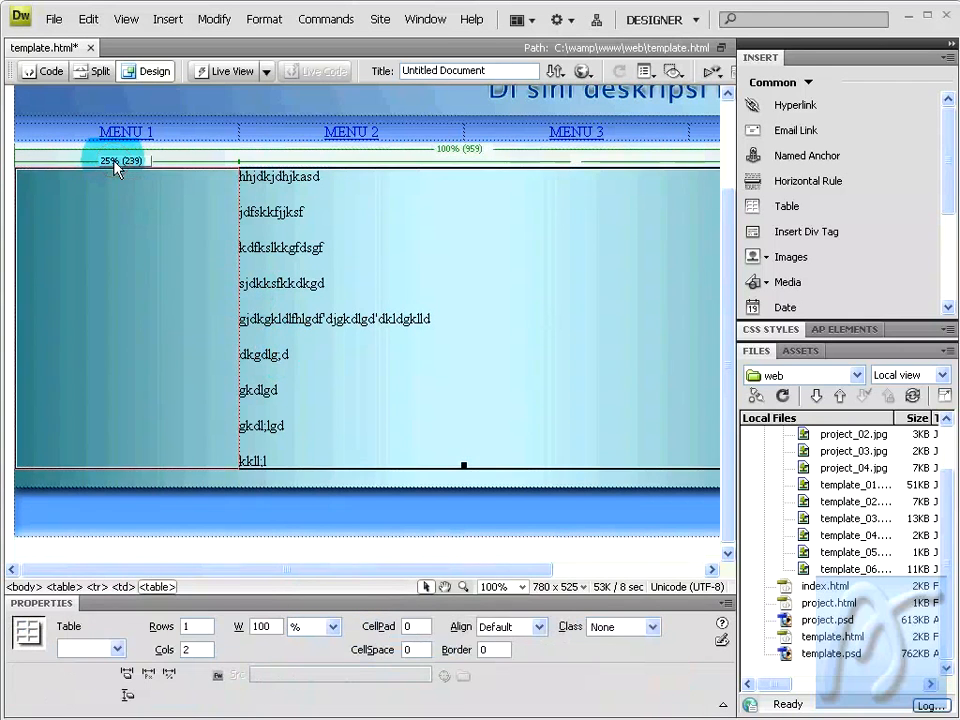
left_click_drag(208, 479, 173, 268)
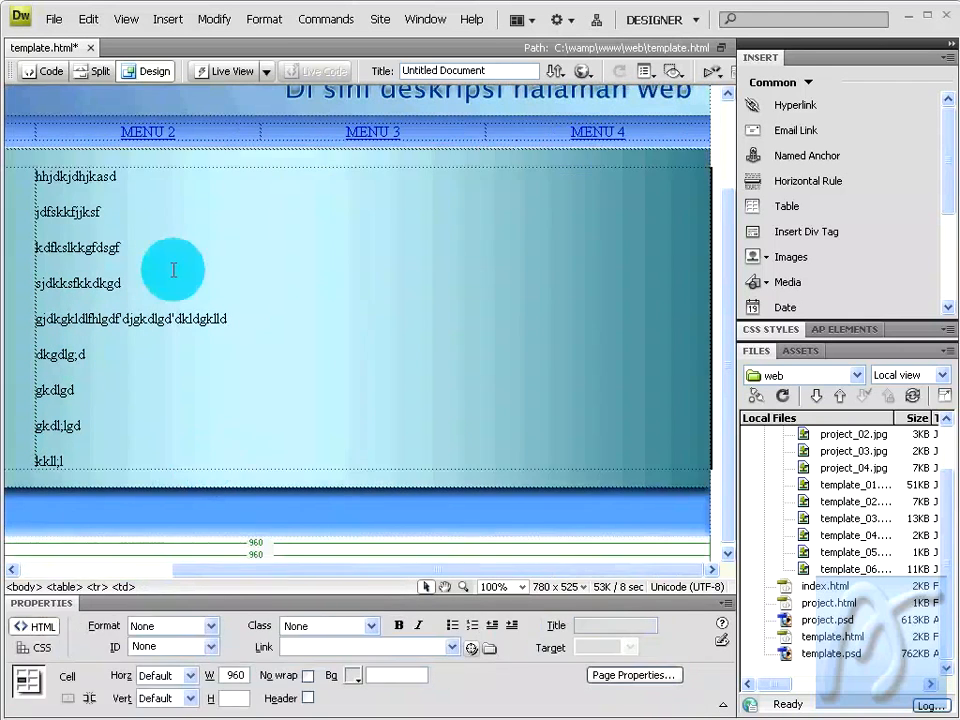
left_click_drag(450, 569, 263, 572)
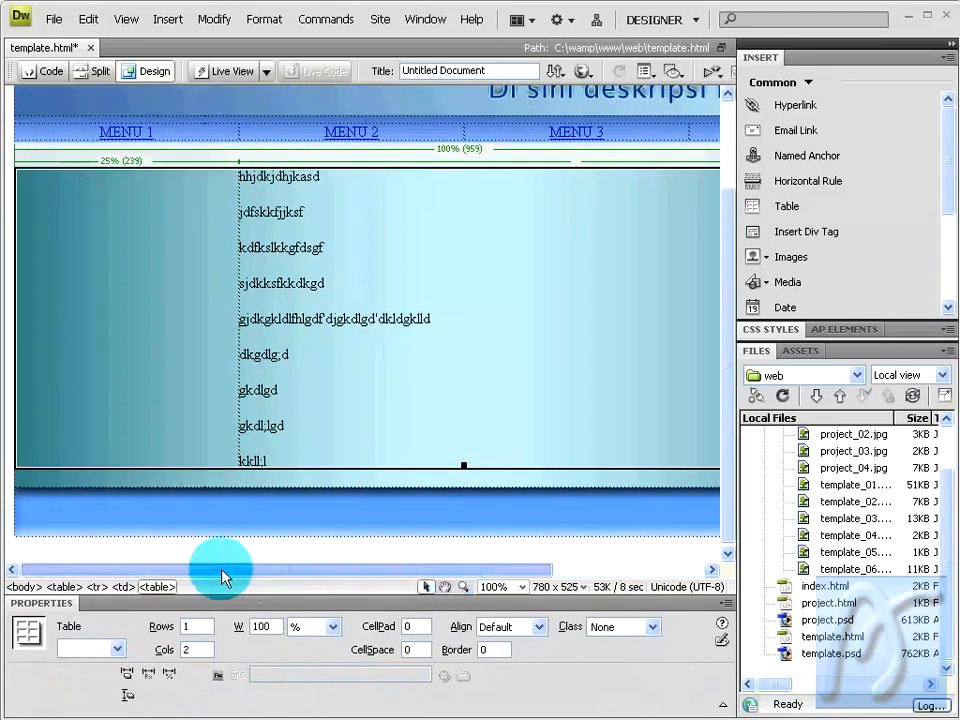
left_click(240, 371)
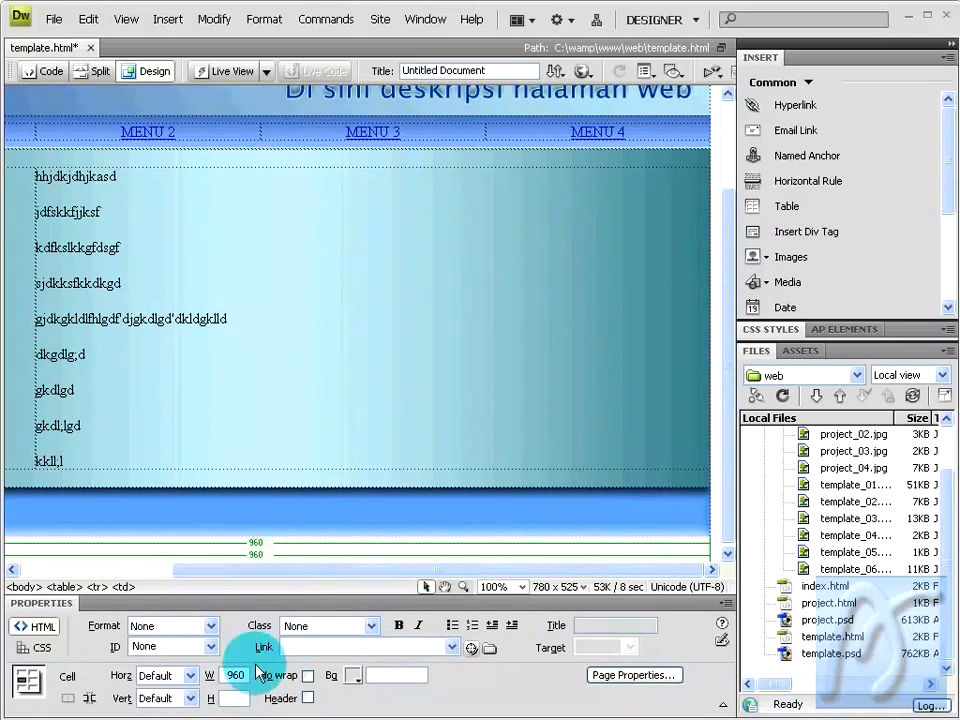
left_click(192, 678)
left_click(150, 708)
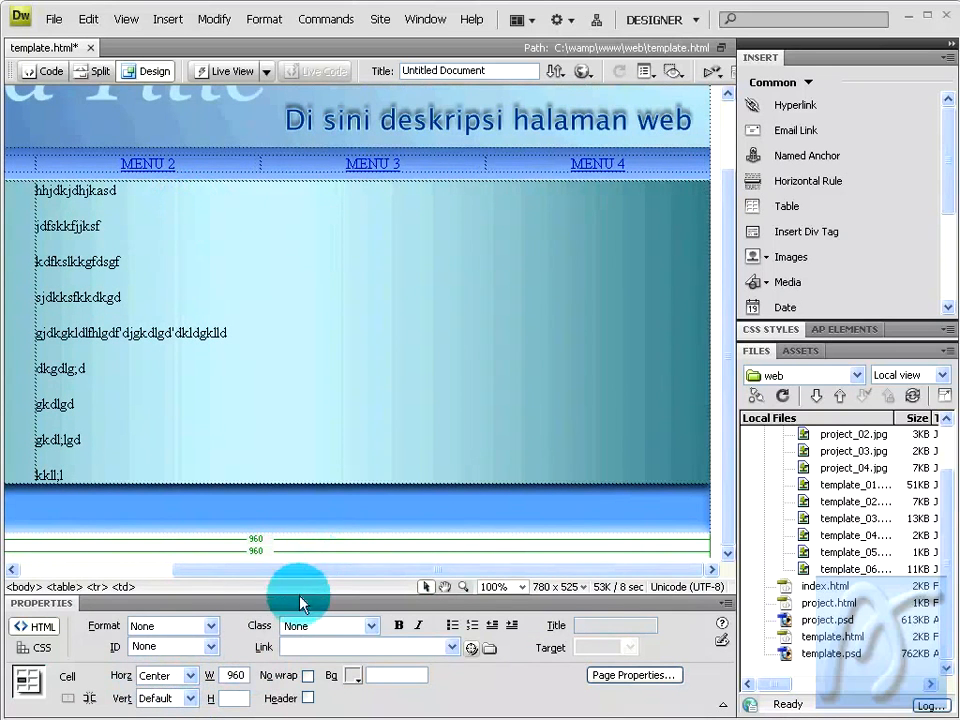
left_click(190, 698)
left_click(152, 622)
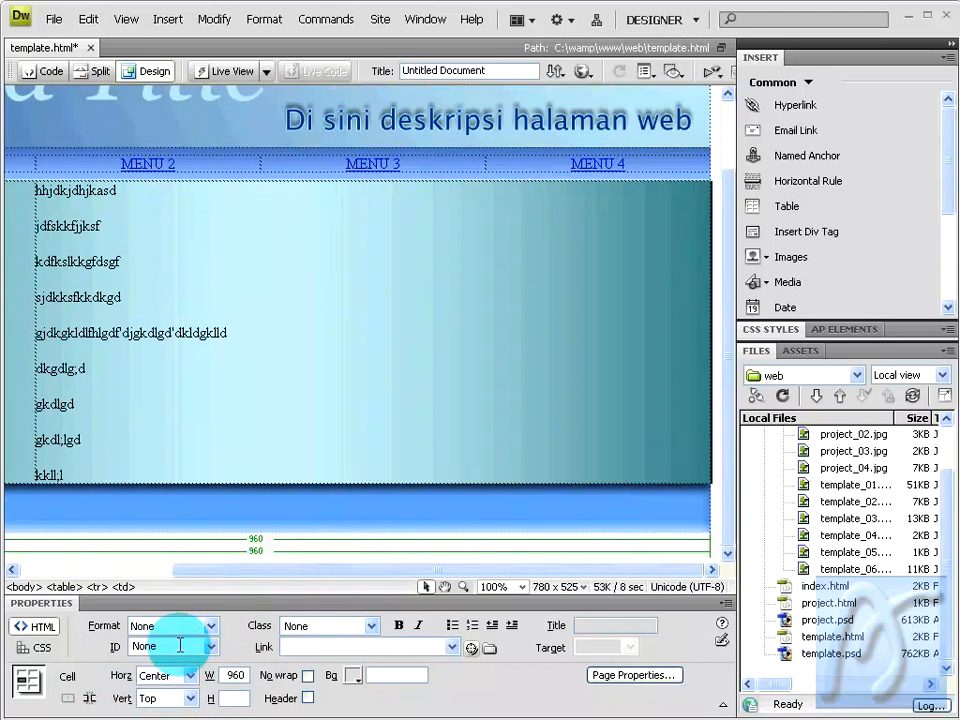
Step: Save template.html, upload its dependent files, preview the page in Firefox and return to Dreamweaver
left_click_drag(445, 570, 292, 569)
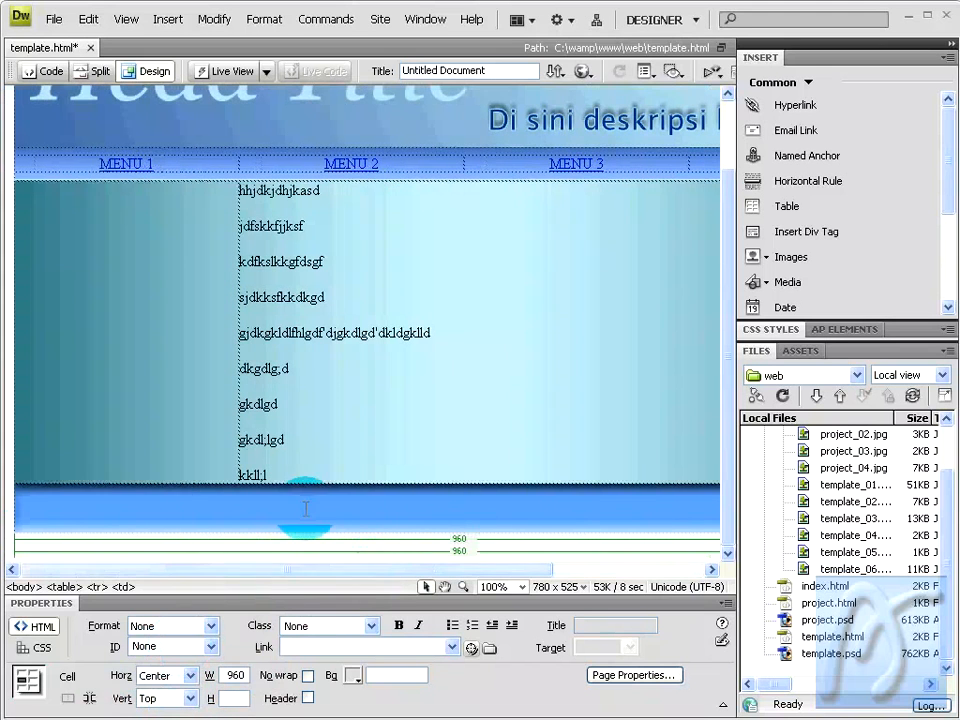
left_click(585, 76)
left_click(588, 344)
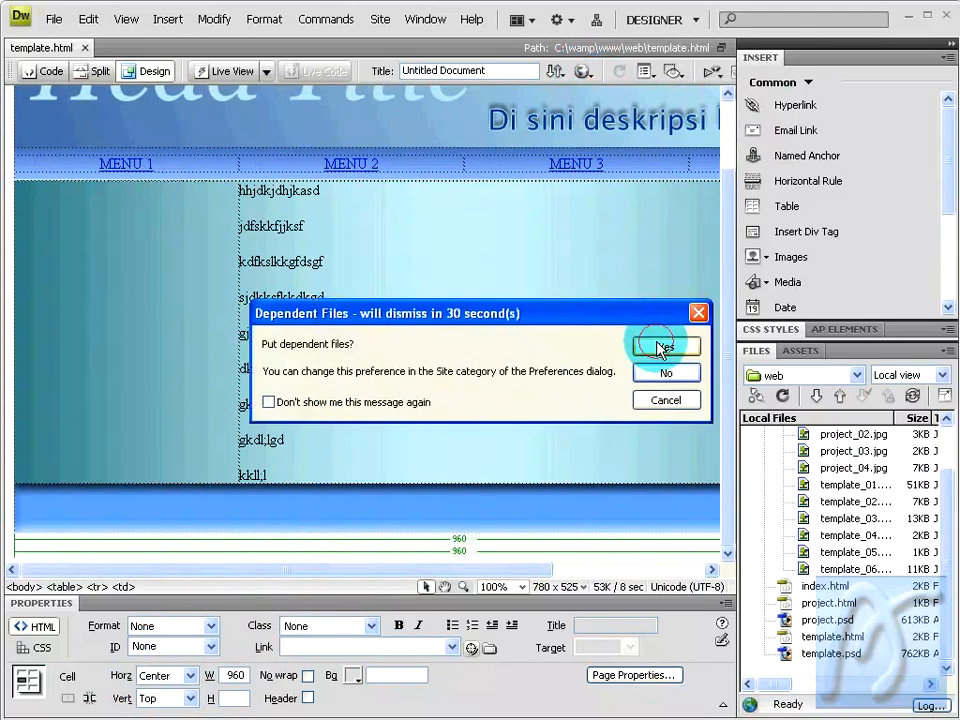
left_click(664, 343)
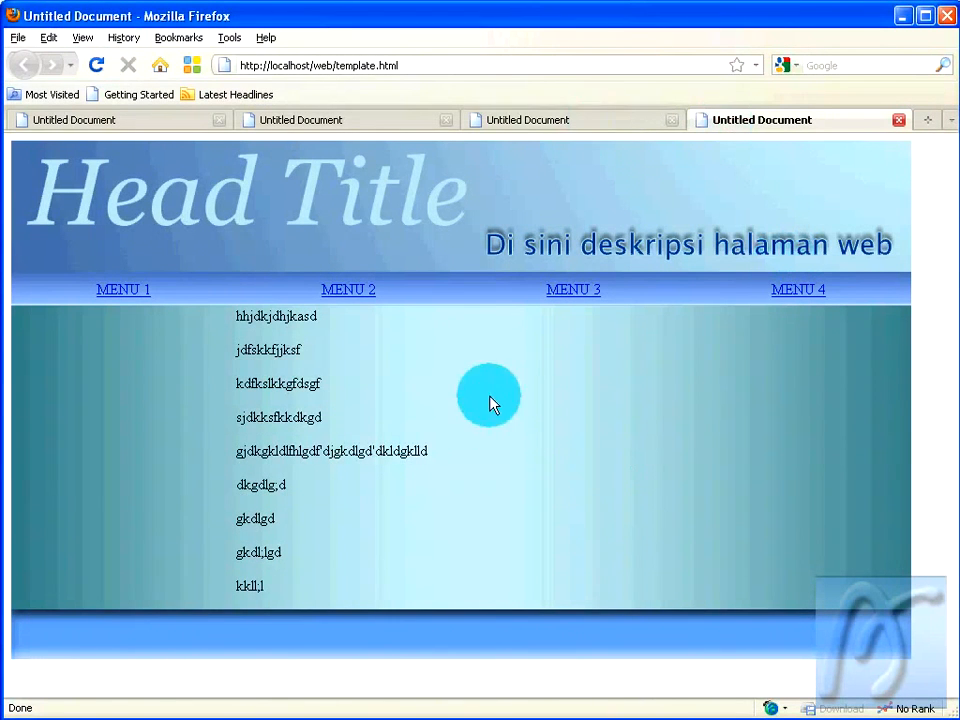
key("alt+Tab")
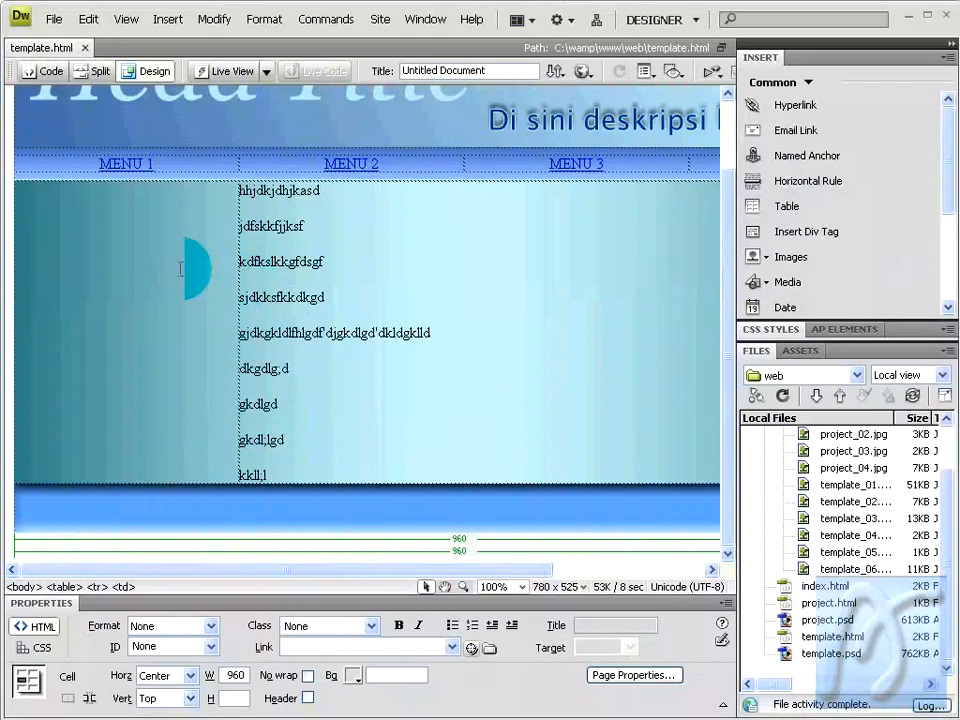
Step: Insert a table with 10 rows, 1 column and 100 percent width in the content table's empty first cell
left_click(45, 165)
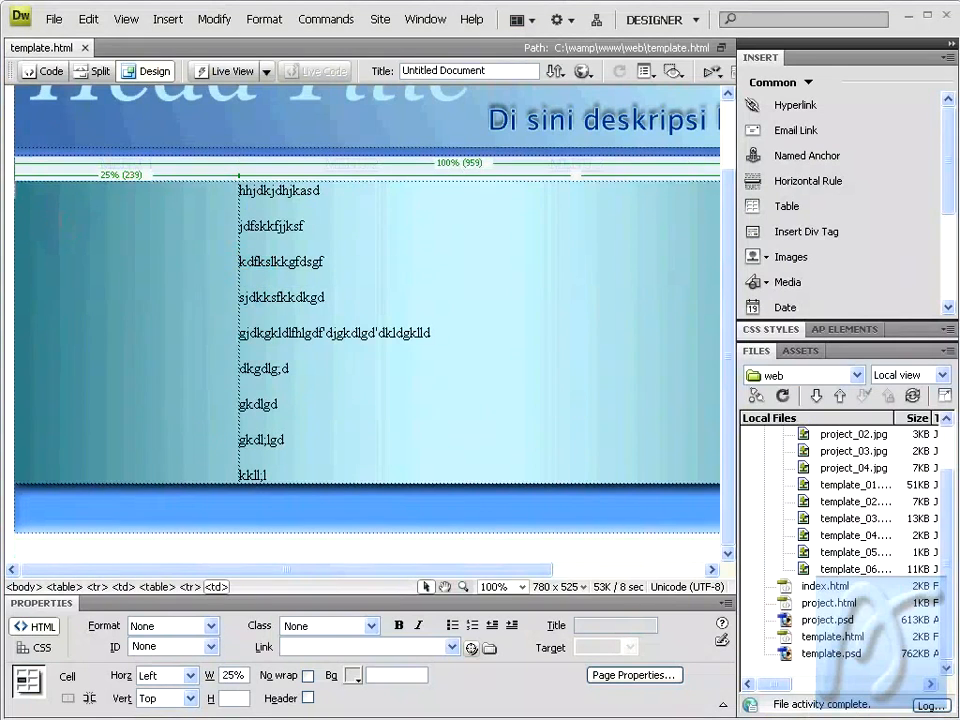
left_click(166, 22)
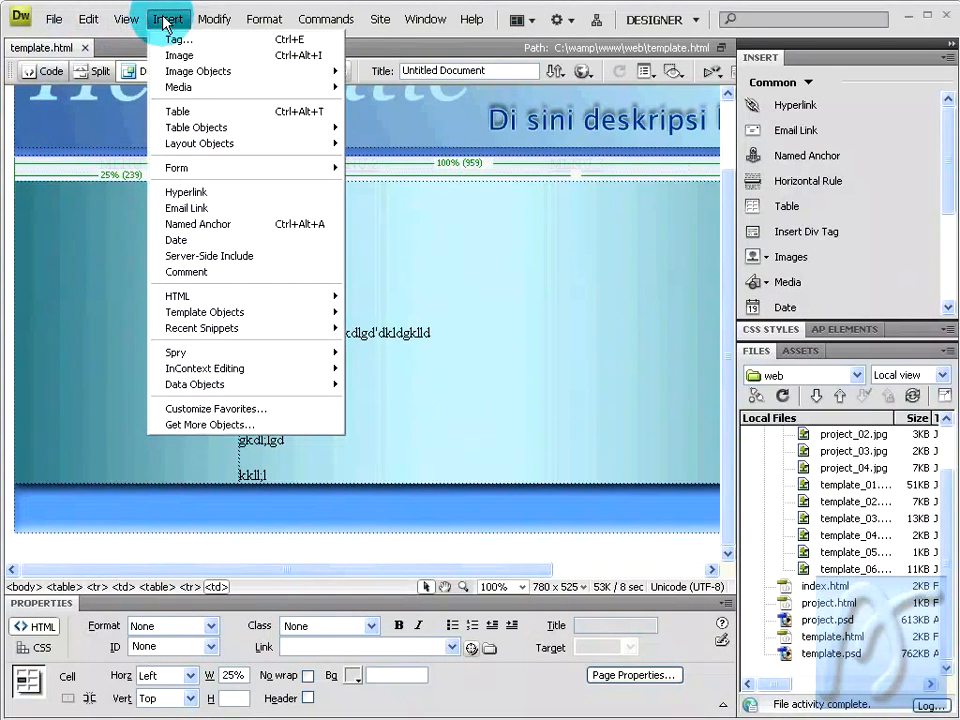
left_click(195, 112)
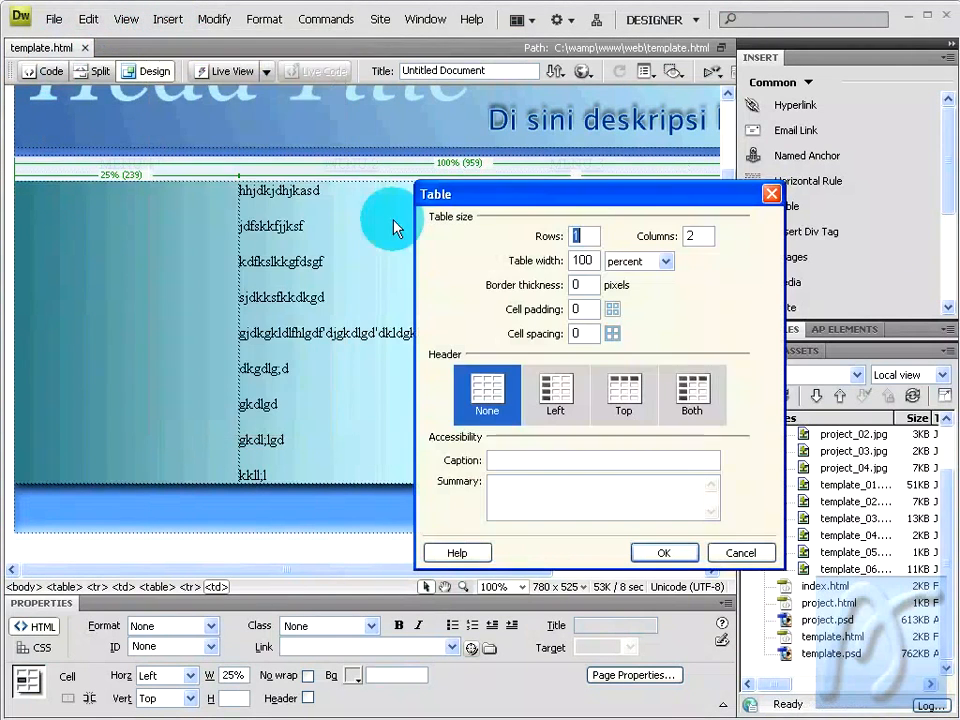
left_click(588, 237)
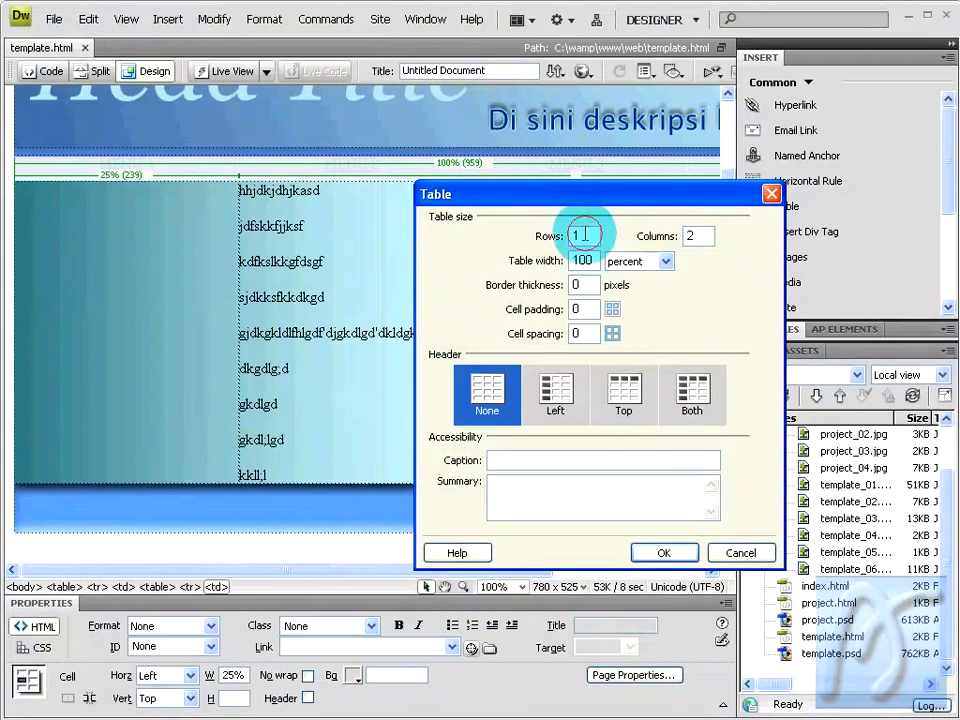
type("0")
key("Tab")
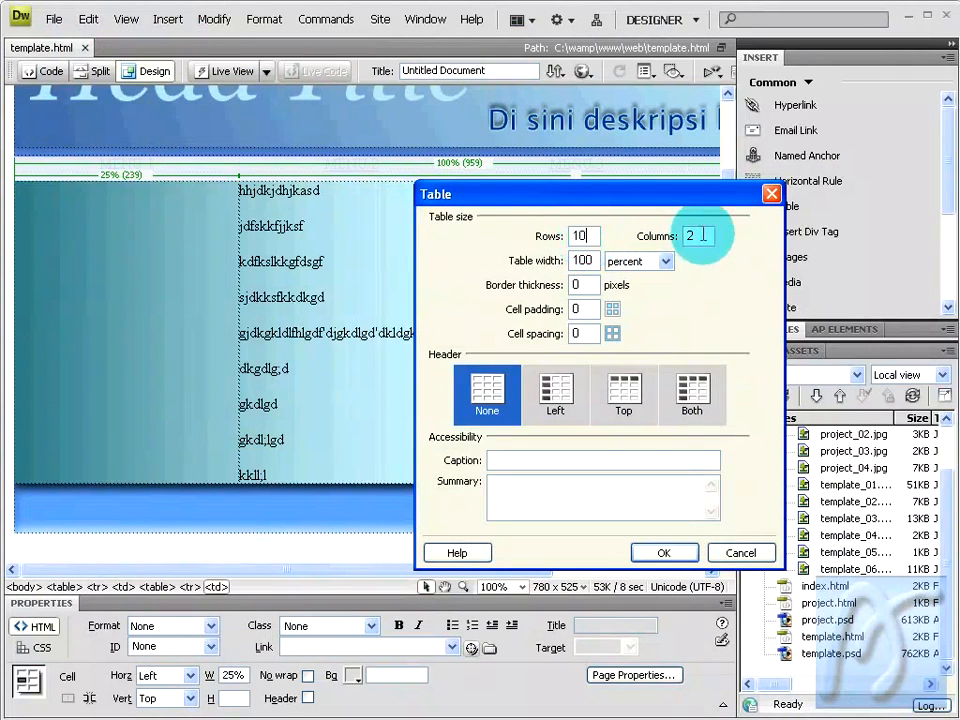
type("1")
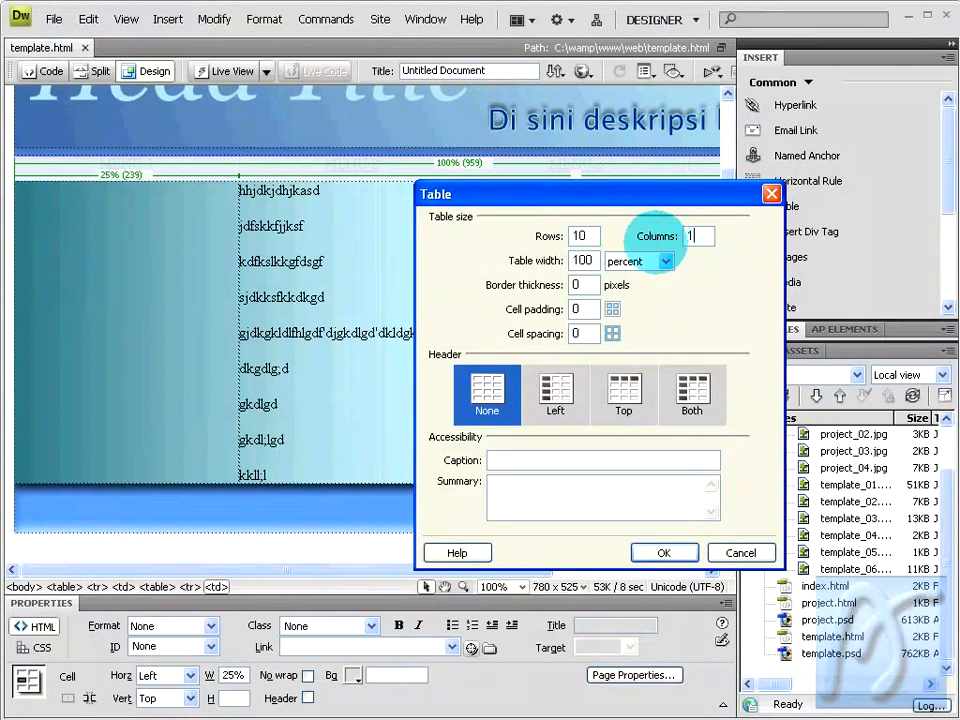
left_click(665, 553)
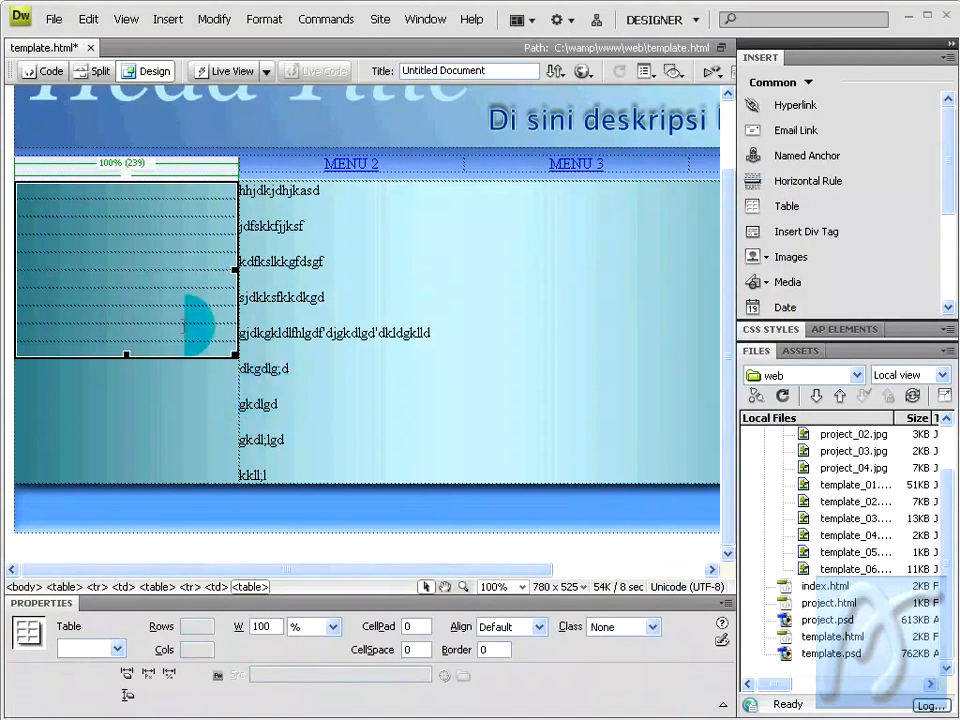
Step: Set the new 10-row table's cell padding to 2 and its cell spacing to 2
left_click_drag(415, 627, 366, 625)
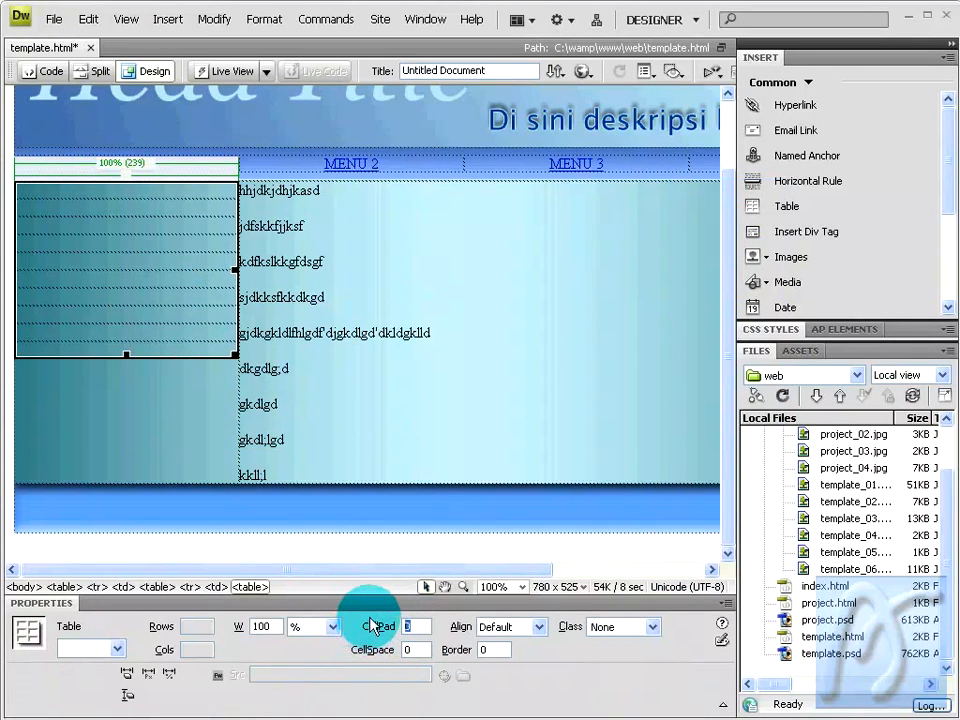
type("2")
left_click_drag(412, 650, 378, 656)
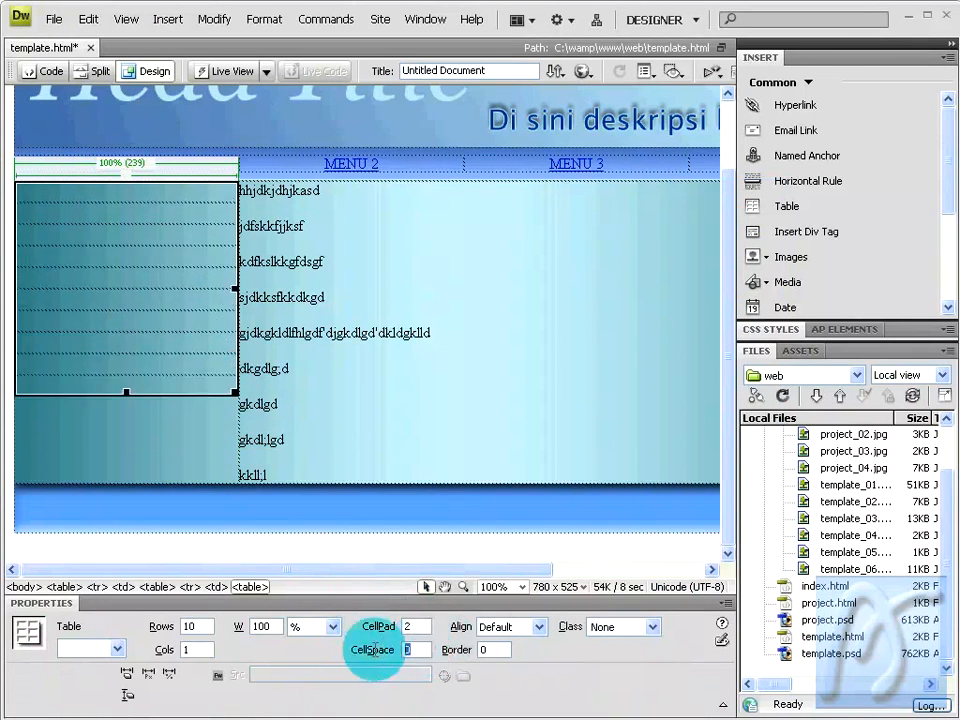
type("2")
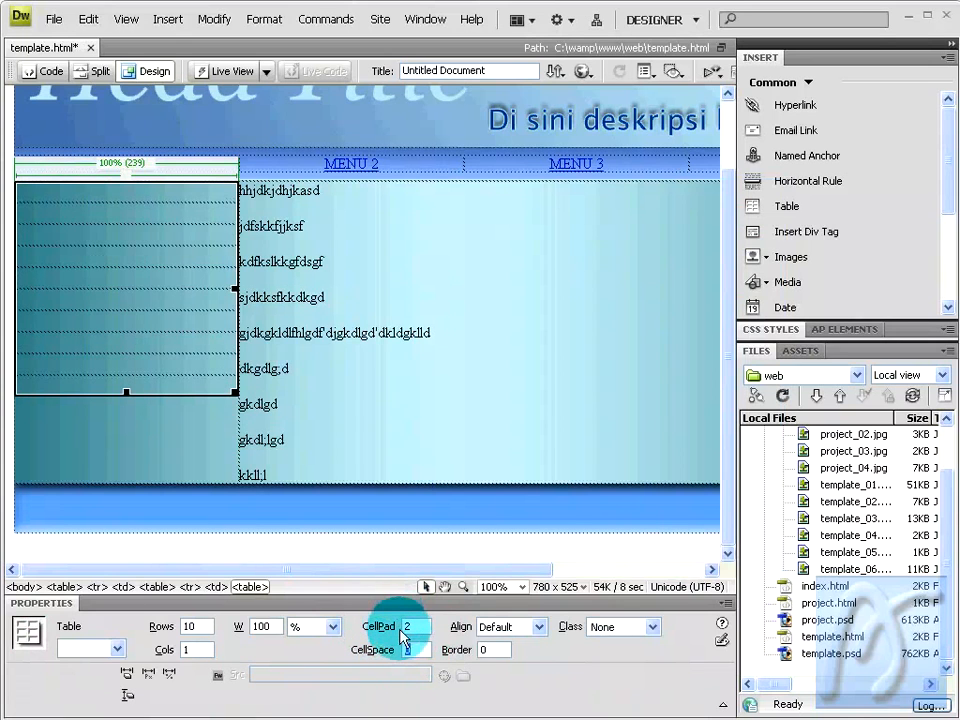
left_click(408, 649)
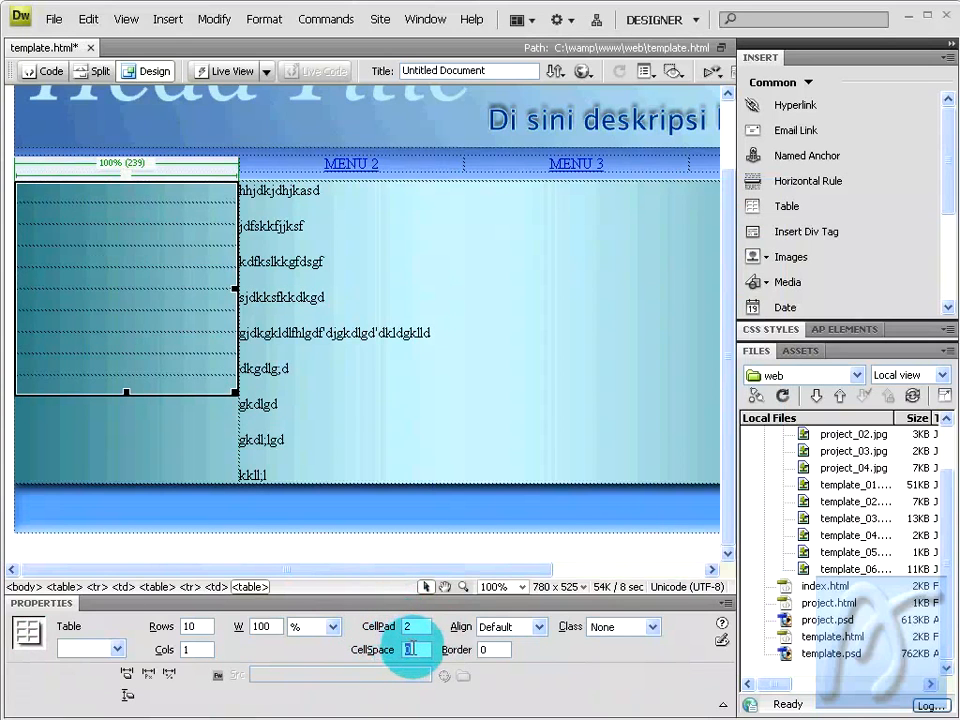
left_click(410, 649)
left_click(500, 677)
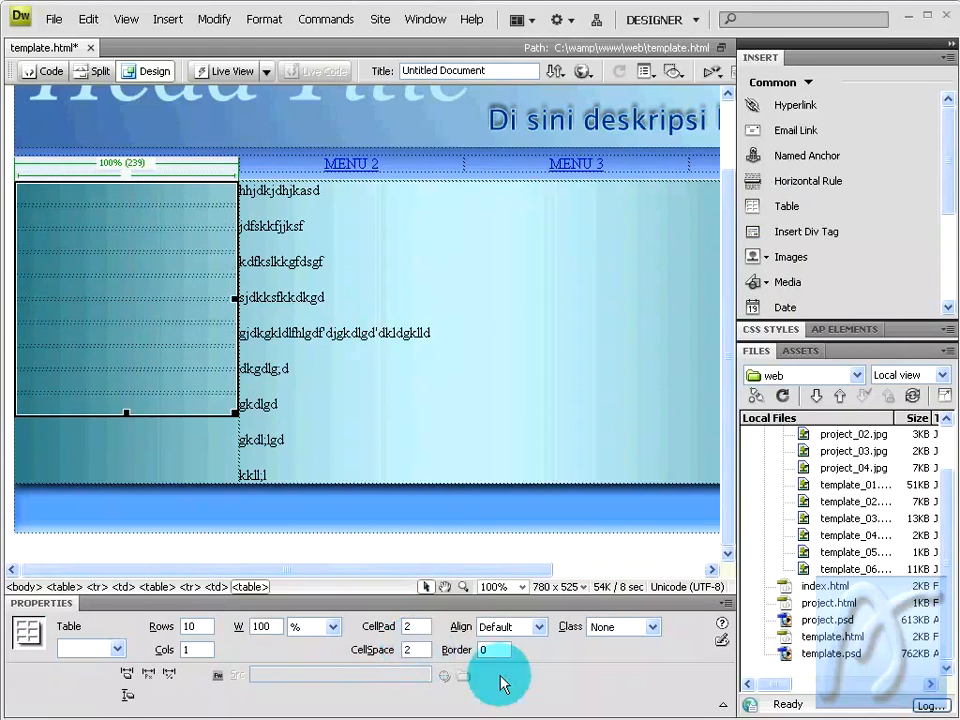
Step: Enter "Internal Link 1" in the table's first row and link it to #1 with target _self
left_click(50, 185)
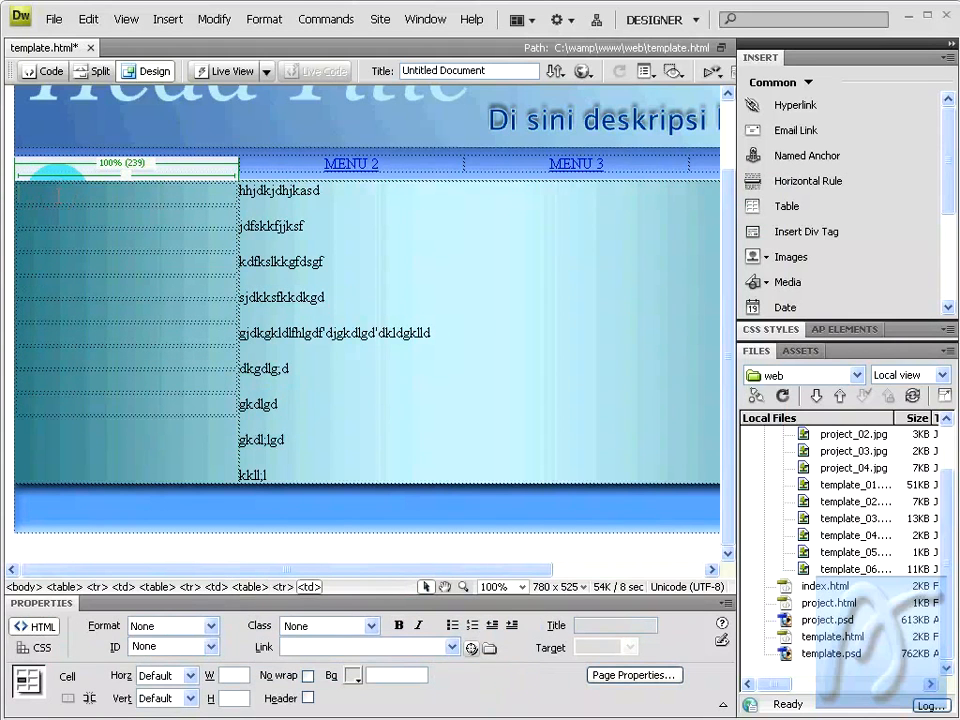
type("Internal Link 1")
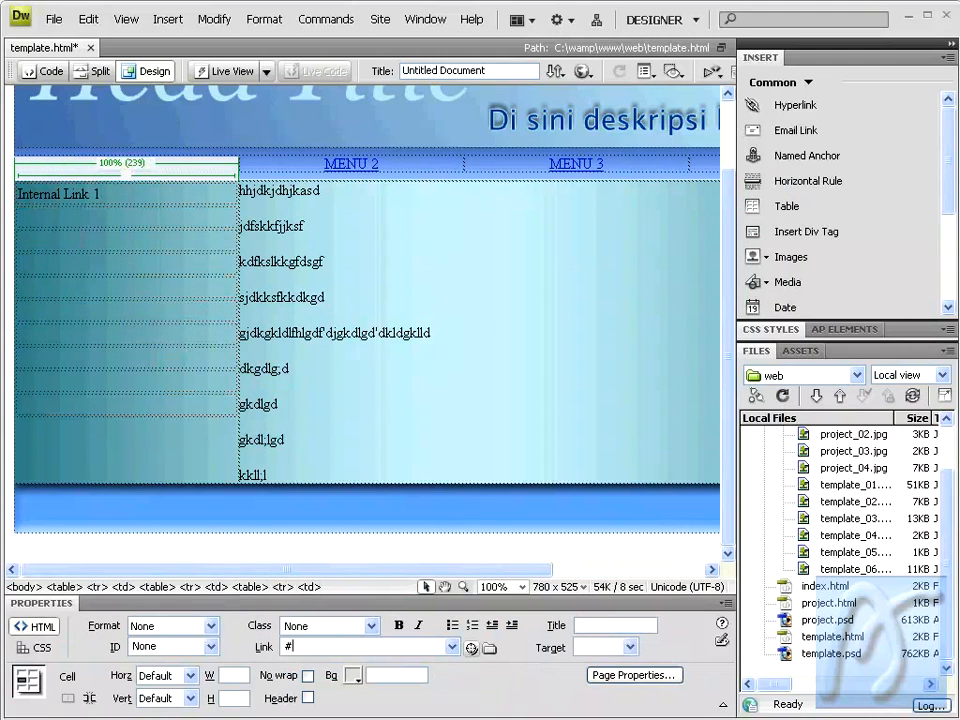
left_click_drag(104, 193, 21, 193)
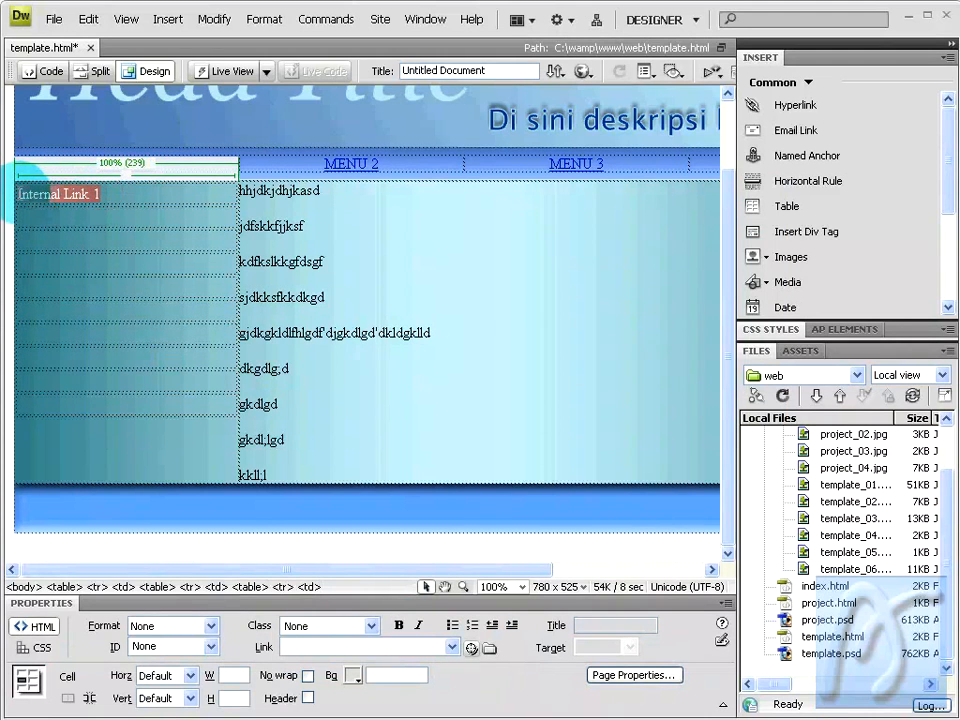
left_click(304, 648)
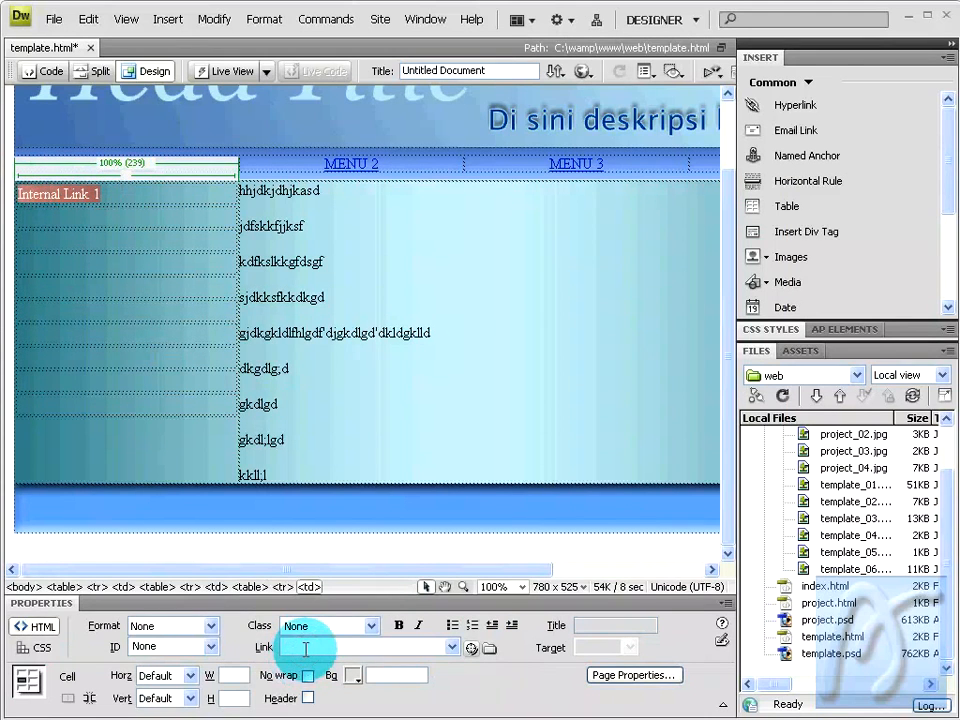
type("#1")
left_click(631, 648)
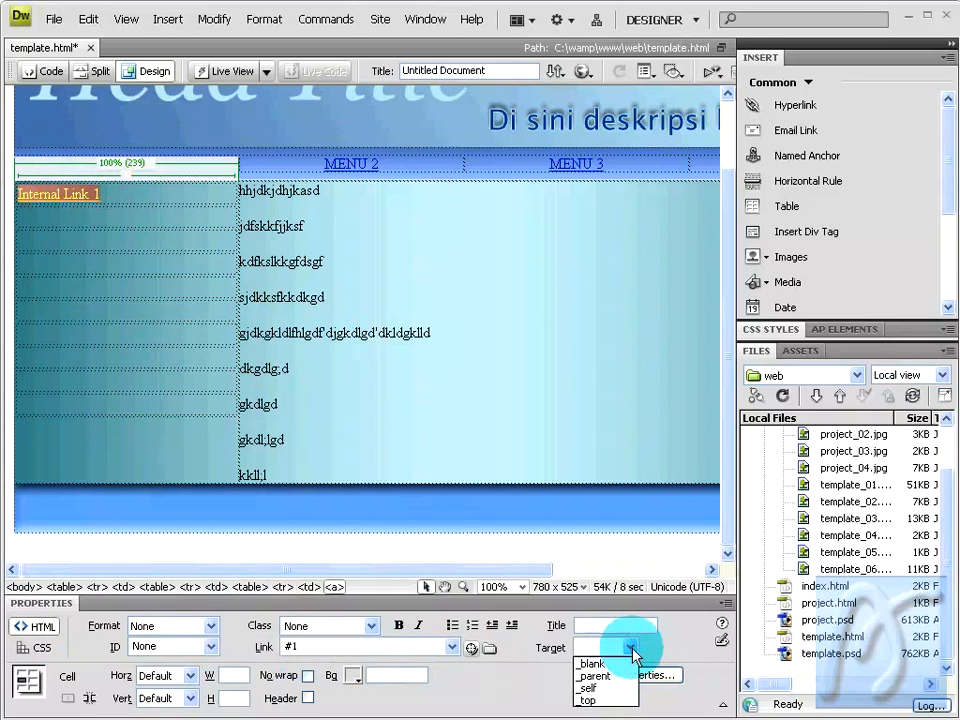
left_click(620, 689)
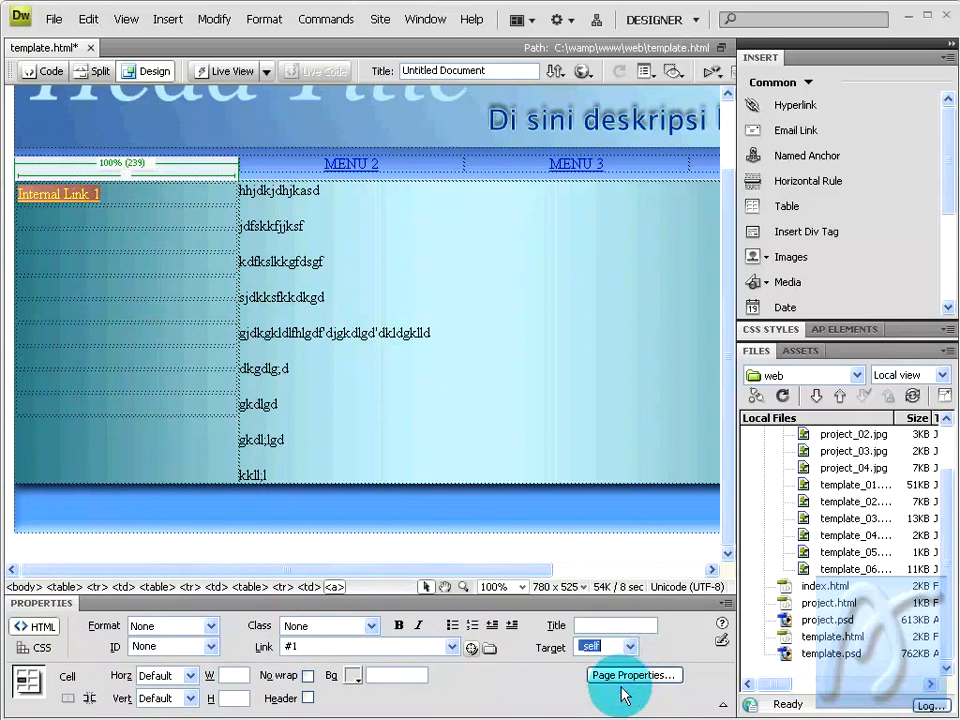
Step: Copy the first link into the second row, change its text to "Internal Link 2" and its link to #2
double_click(28, 200)
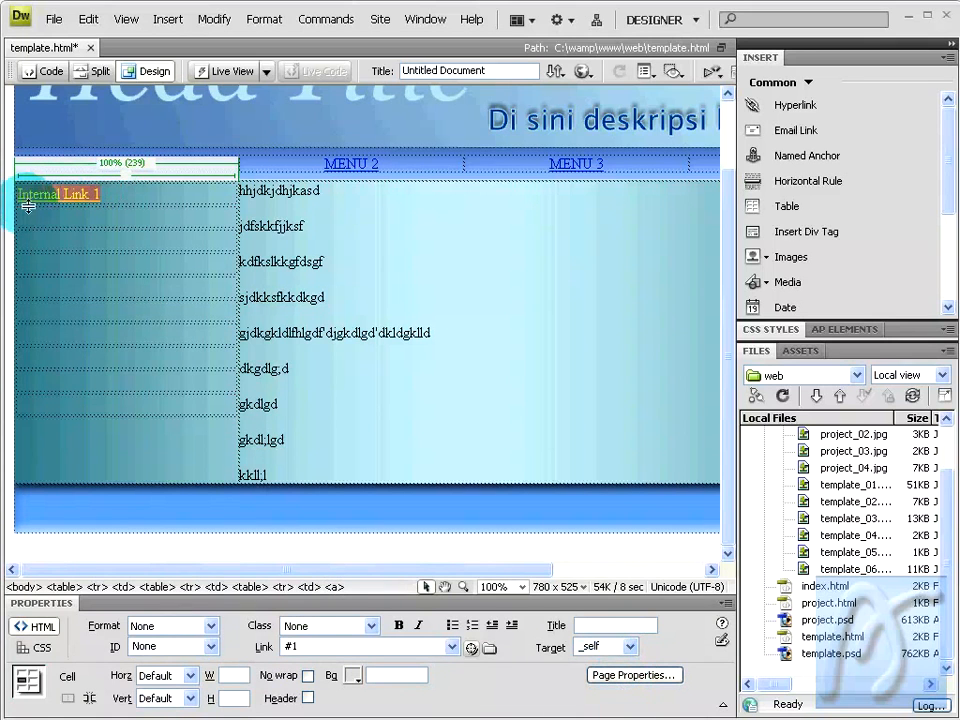
left_click_drag(28, 206, 27, 205)
key("ctrl+c")
left_click(113, 198, "ctrl")
left_click(88, 217)
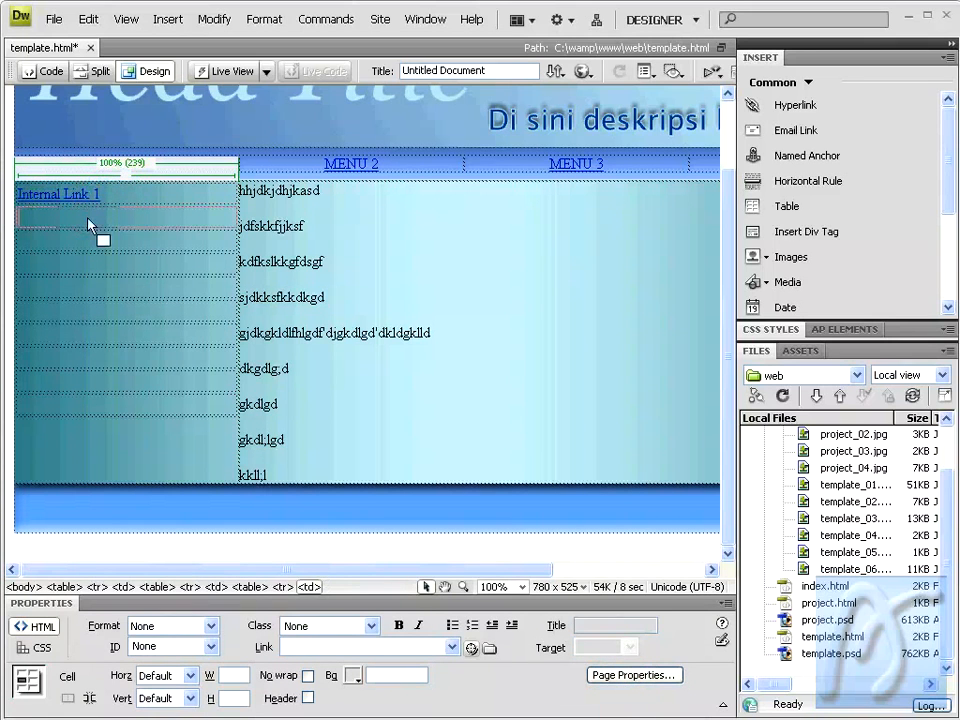
key("ctrl+v")
left_click(97, 218)
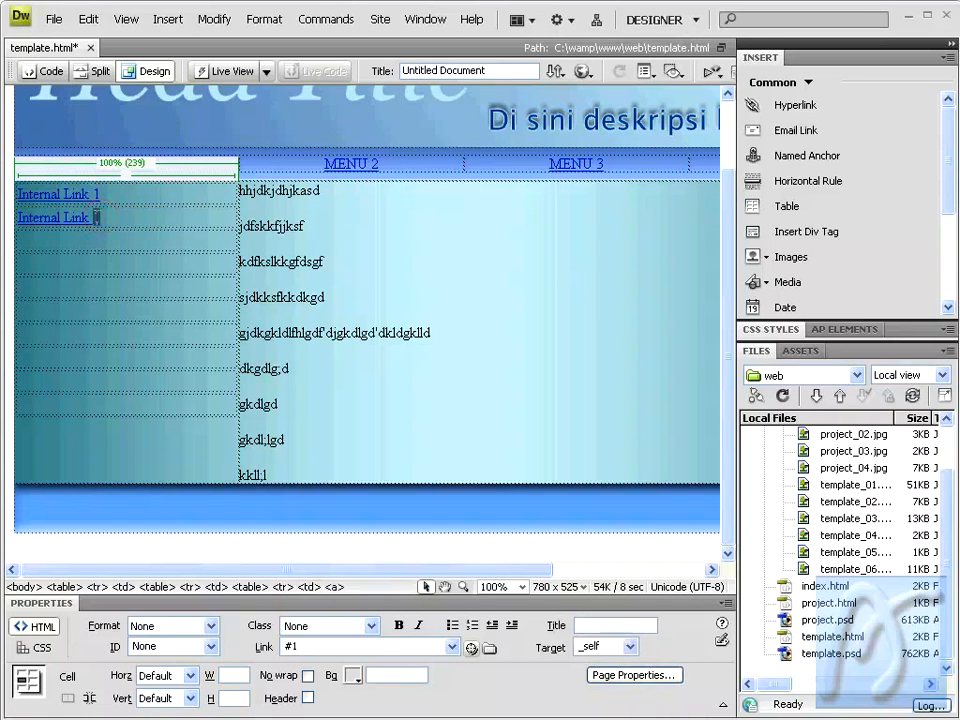
type("2")
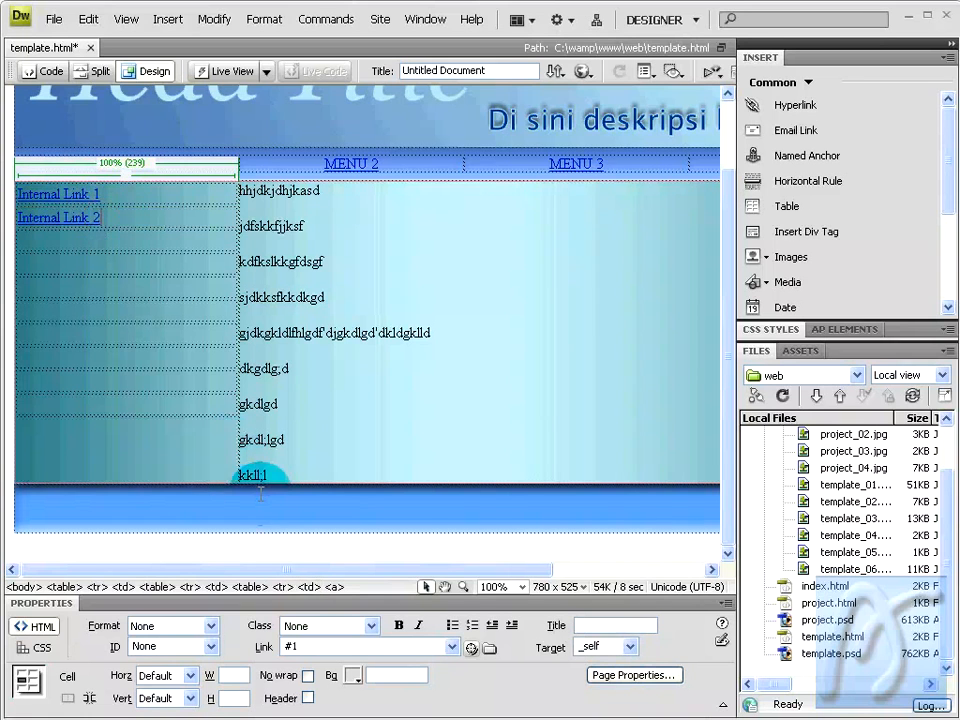
double_click(312, 645)
left_click(294, 646)
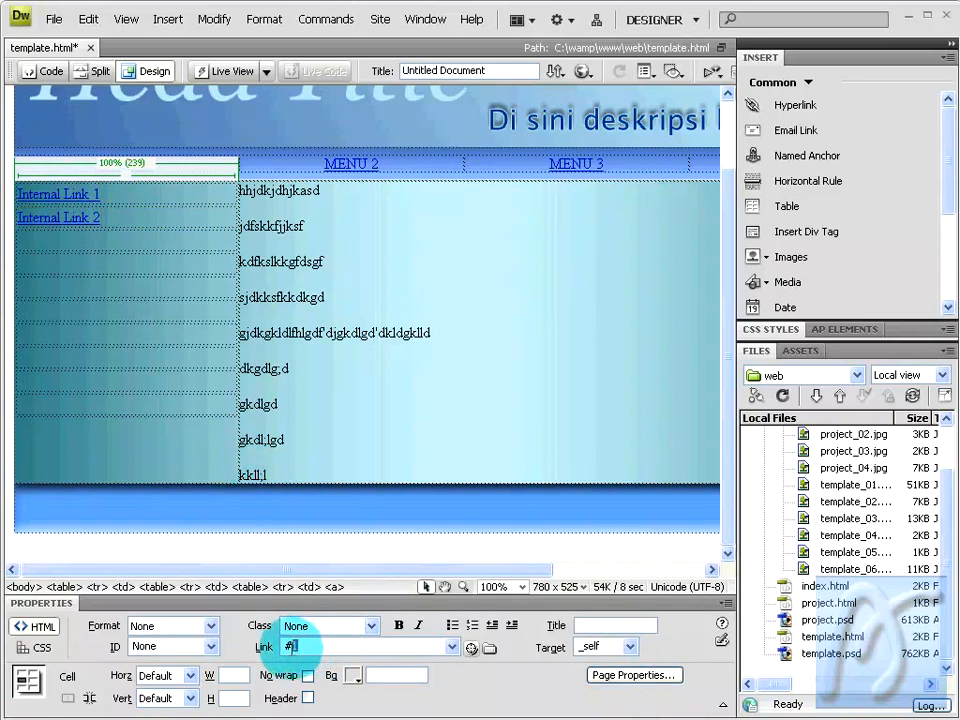
type("2")
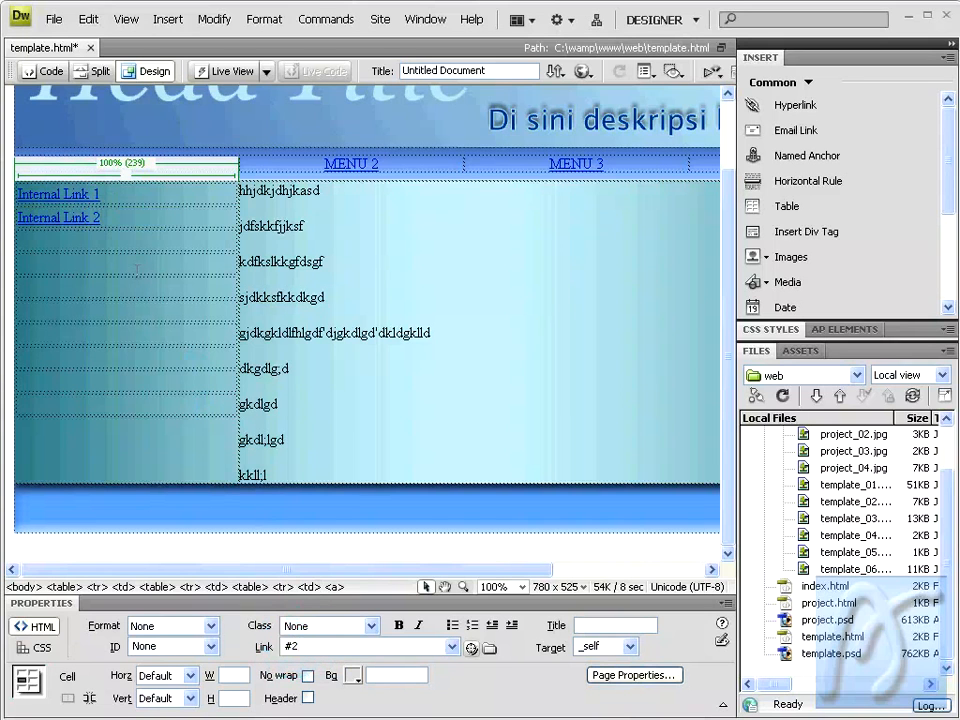
Step: Paste the copied link into the third row, change its text to "Internal Link 3" and its link to #3
left_click(108, 243)
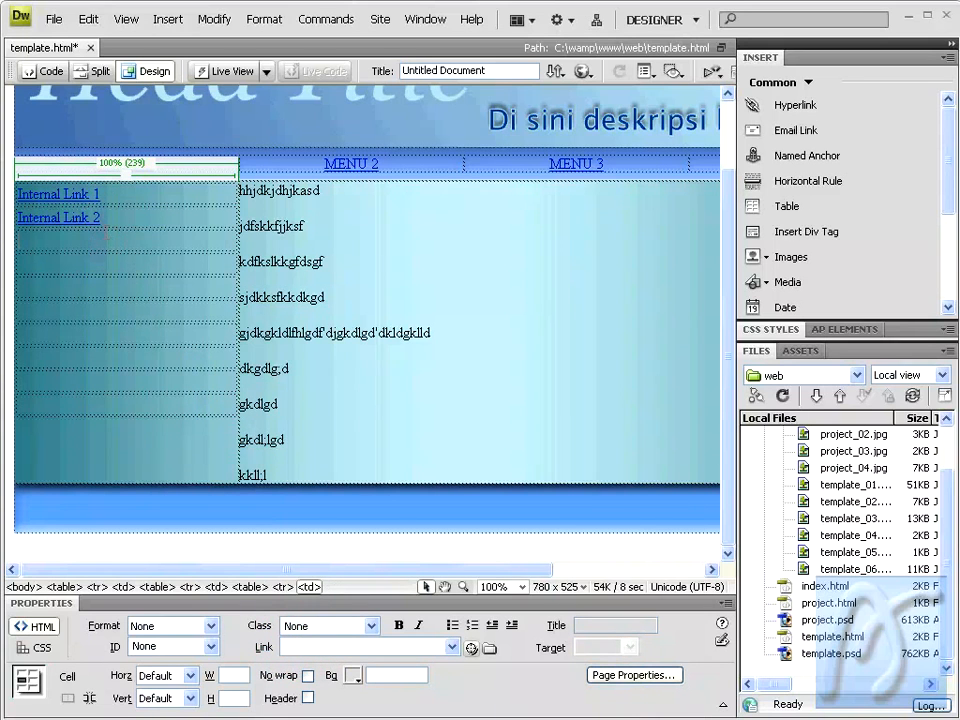
key("ctrl+v")
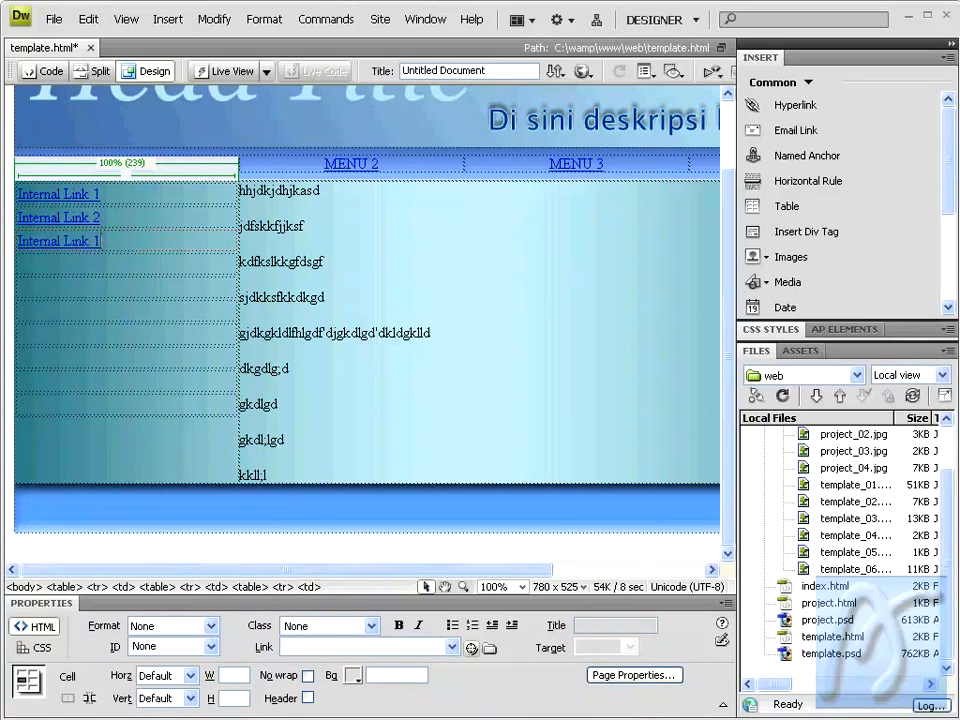
key("shift+Left")
type("3")
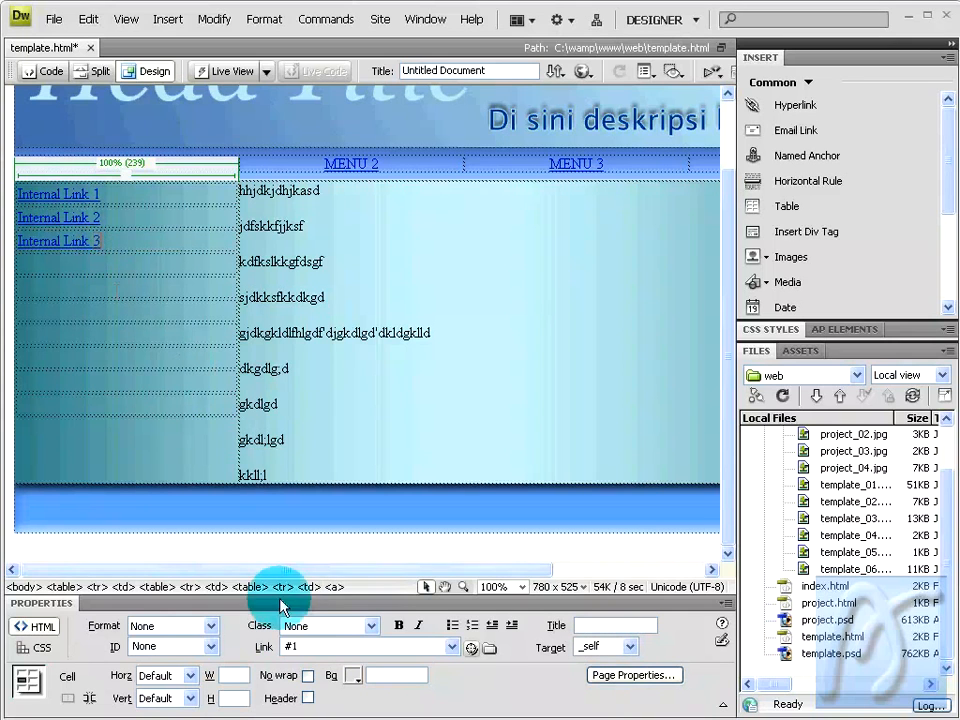
left_click(310, 645)
left_click(309, 645)
key("BackSpace")
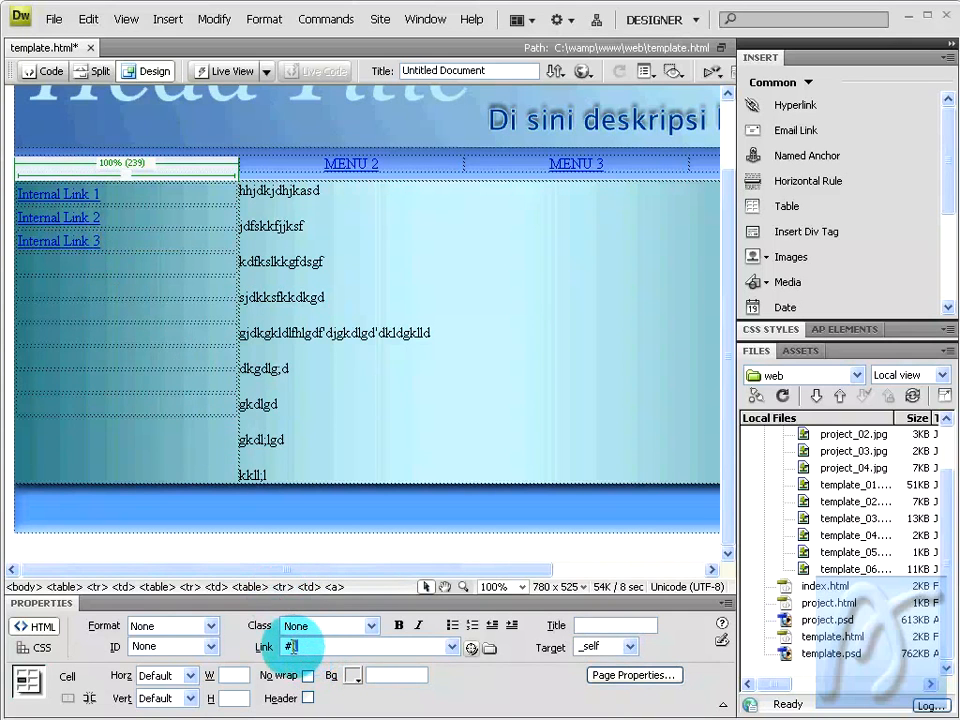
type("3")
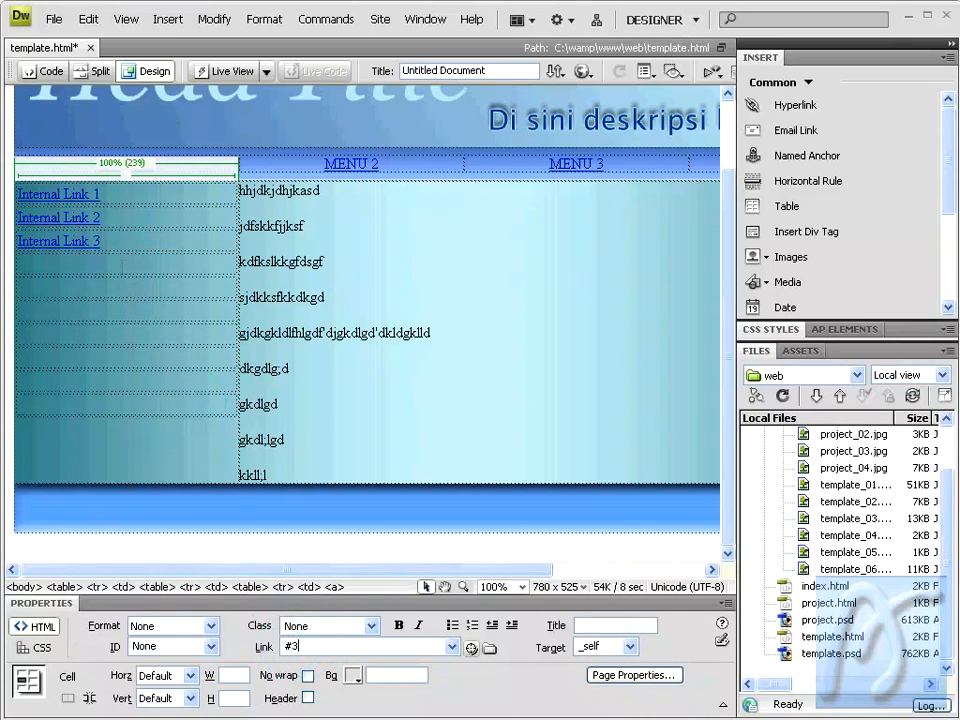
Step: Paste the copied link into the fourth row, change its text to "Internal Link 4" and its link to #4
left_click(120, 266)
key("ctrl+v")
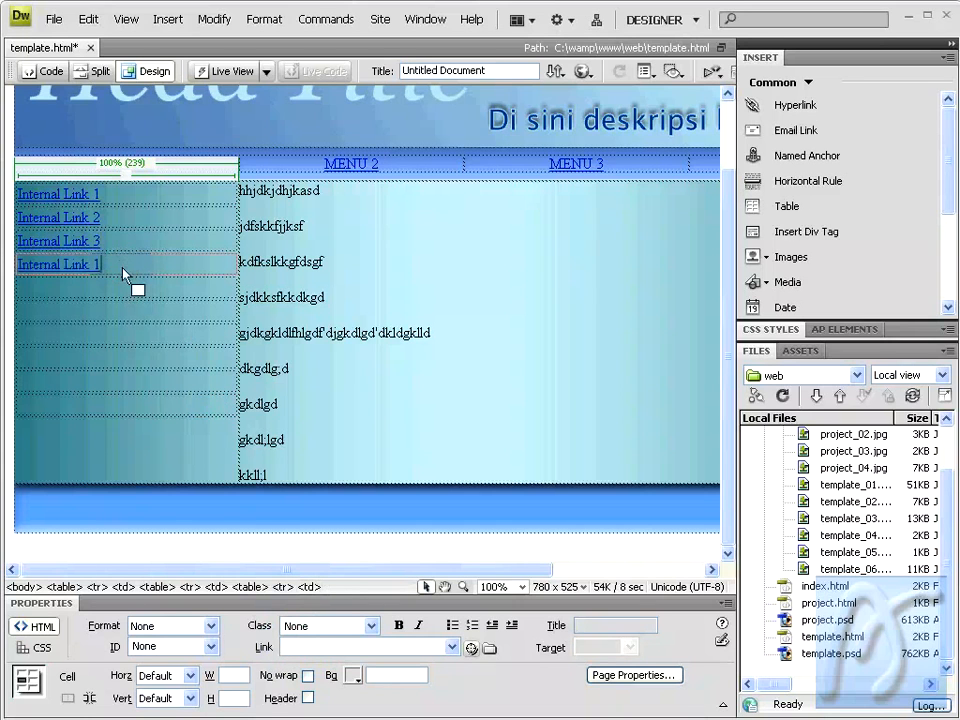
key("shift+Left")
type("4")
double_click(324, 647)
left_click_drag(301, 648, 292, 648)
type("4")
Step: Paste the copied link into rows five to ten, changing the texts to "Internal Link 5" through "Internal Link 10" and updating the link addresses
left_click(107, 285)
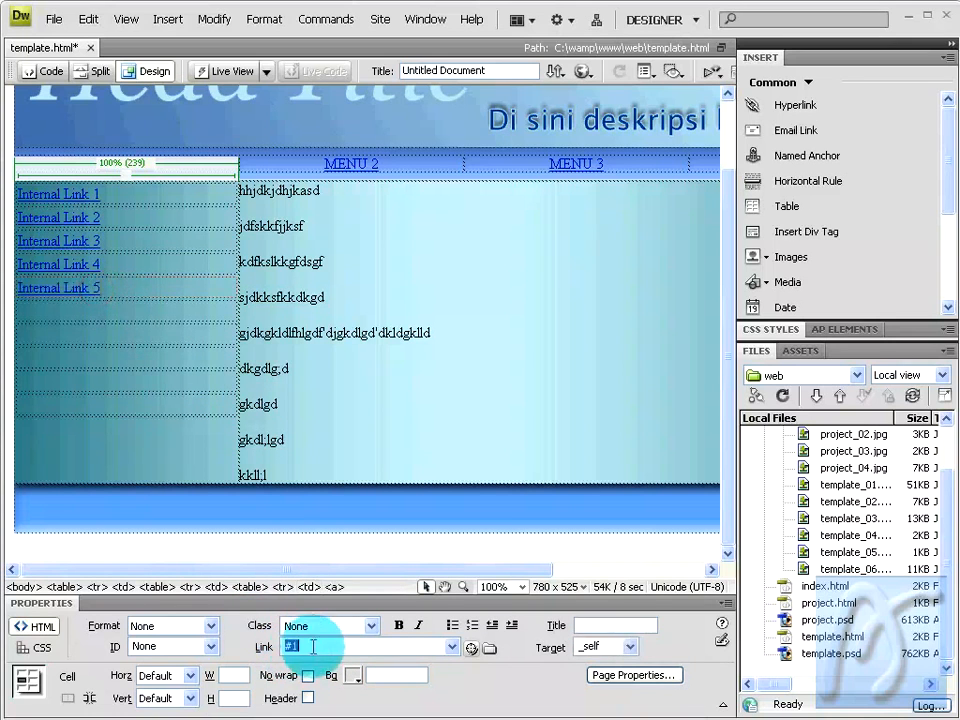
left_click(127, 311)
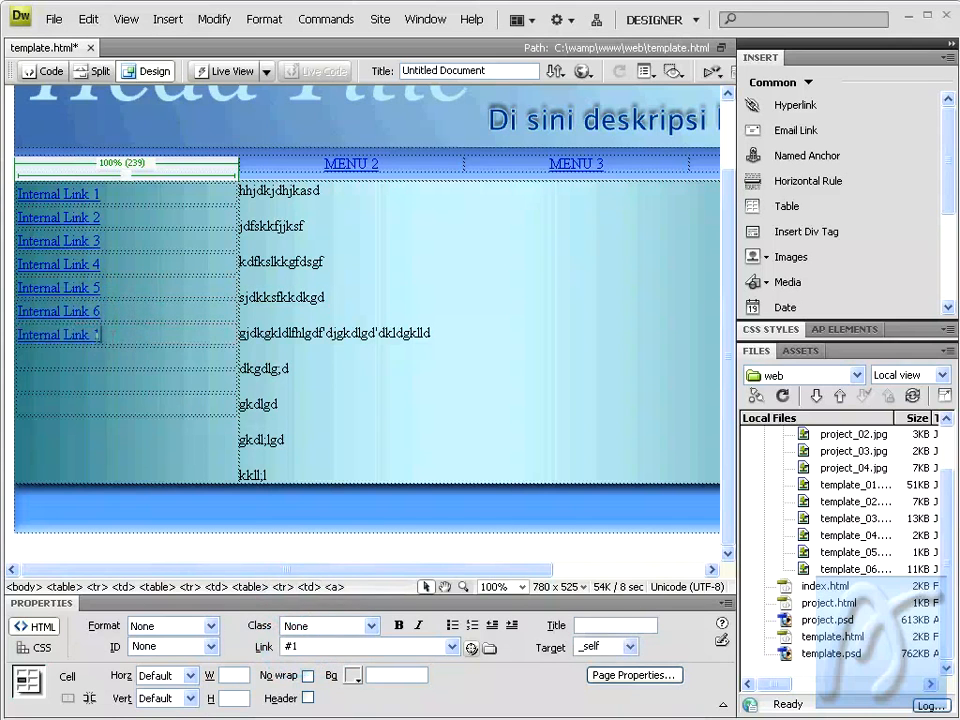
left_click(297, 648)
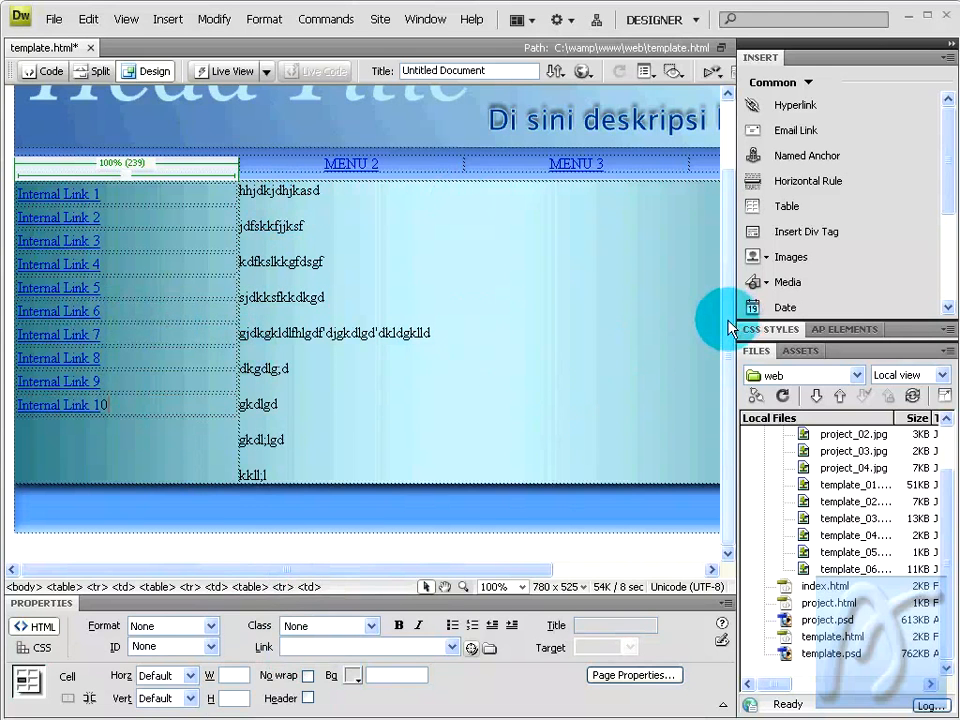
Step: Save template.html and preview it in Firefox, putting the dependent files on the server as well
left_click_drag(726, 317, 728, 255)
left_click(583, 71)
left_click(585, 90)
left_click(590, 339)
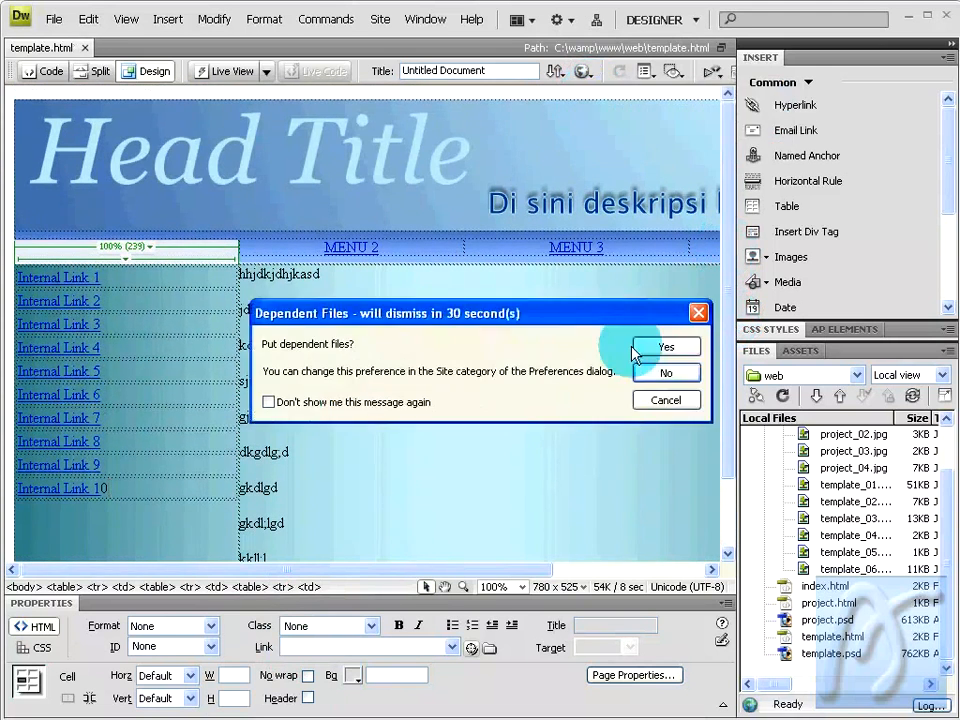
left_click(646, 348)
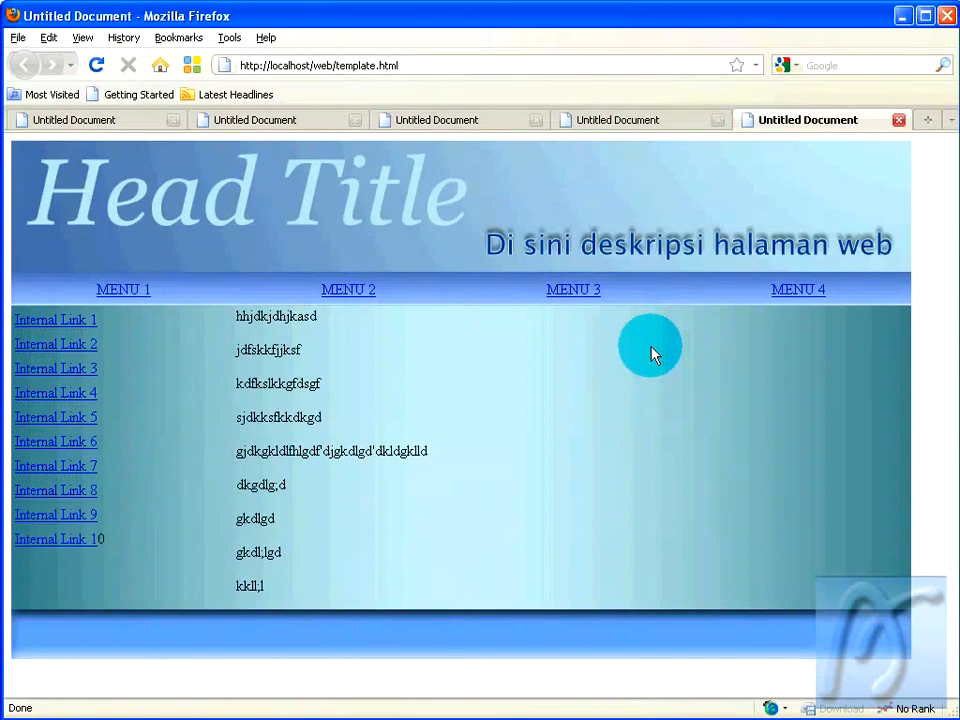
left_click(360, 430)
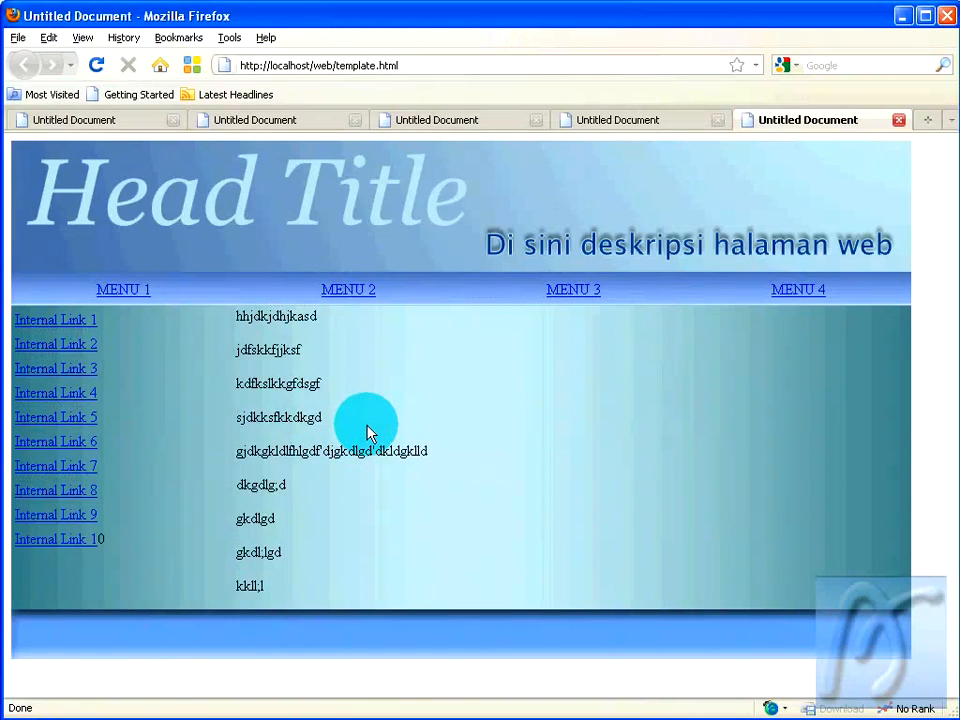
left_click(66, 318)
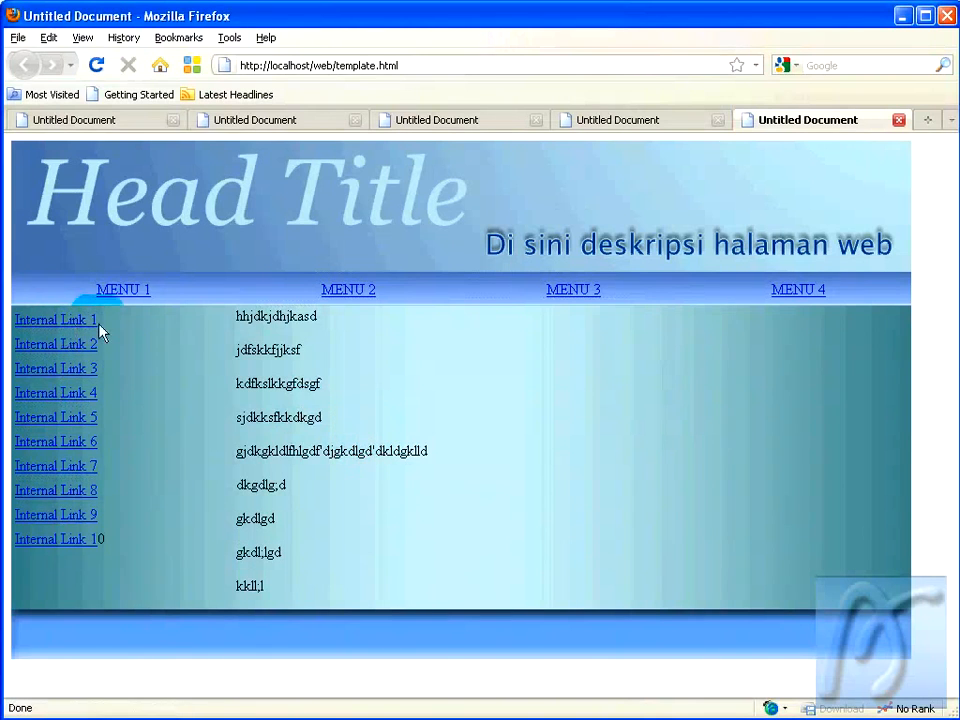
left_click(72, 322)
left_click(72, 318)
left_click(472, 378)
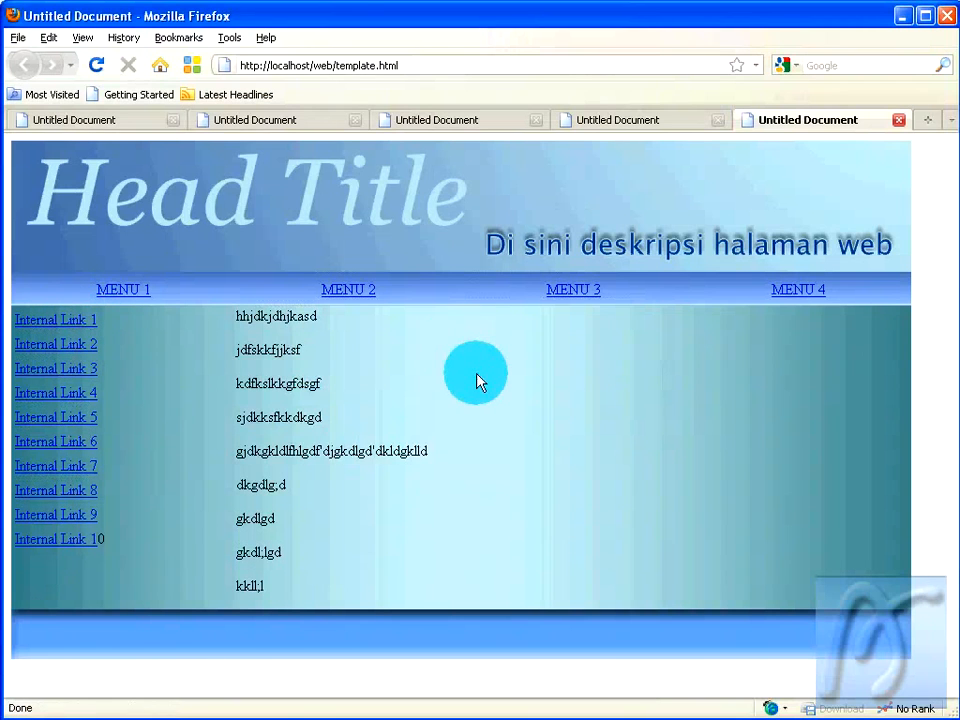